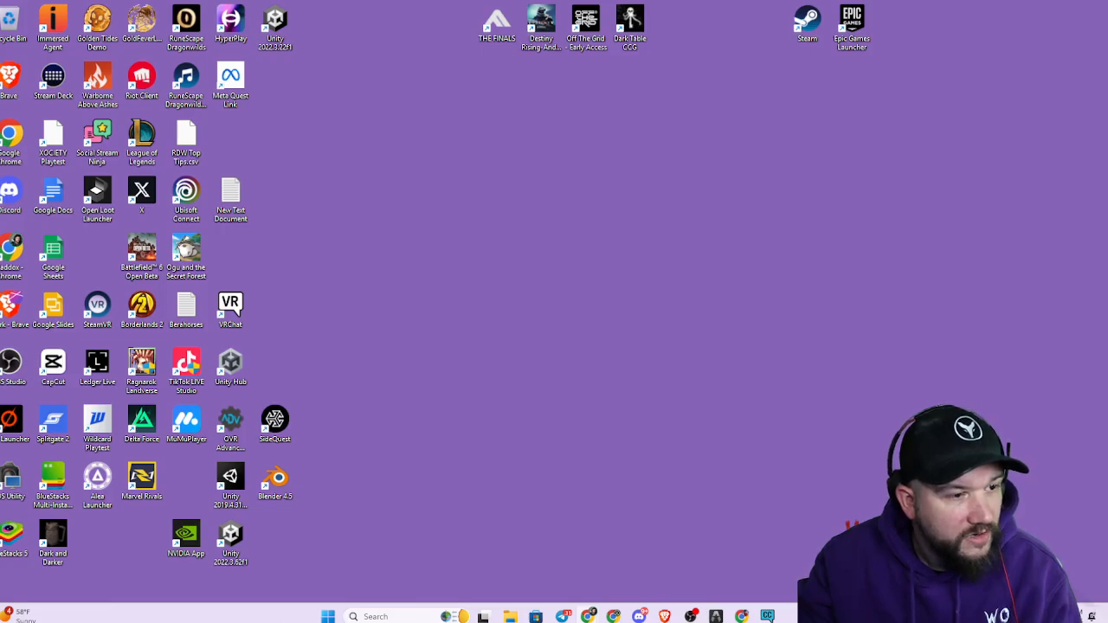
pyautogui.moveTo(2, 290); pyautogui.dragTo(413, 5)
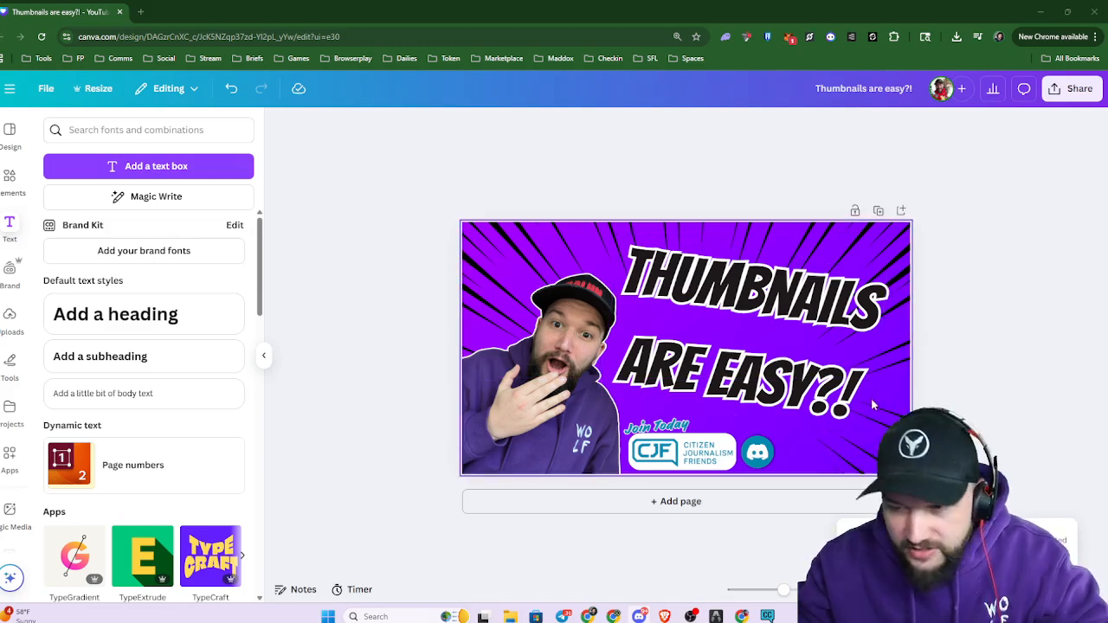
pyautogui.hotkey('ctrl', '+')
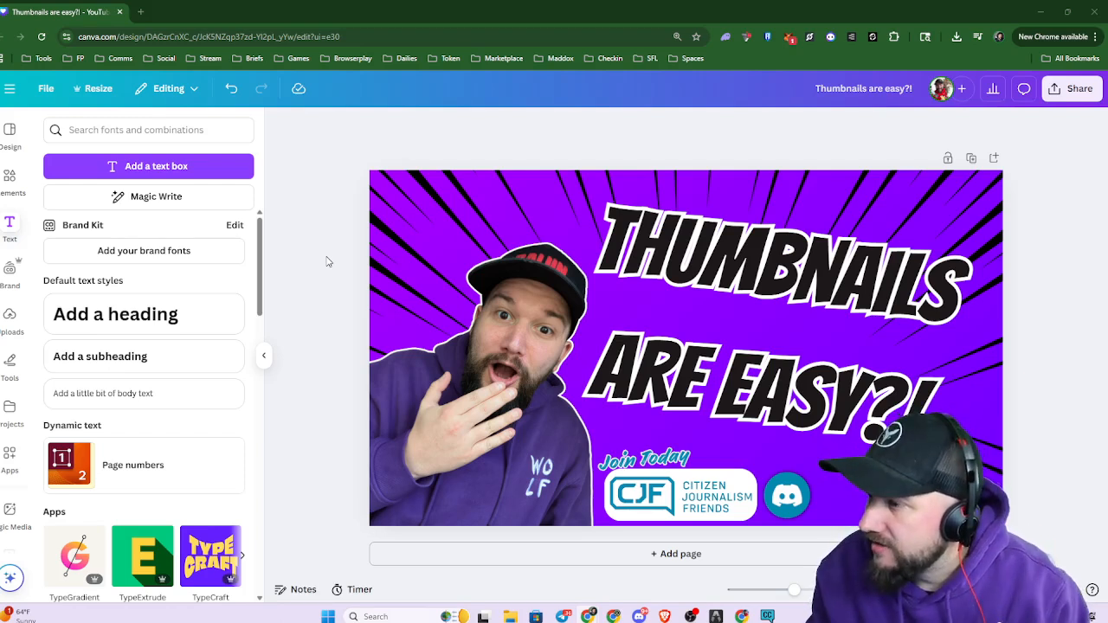
# Open the YouTube home page in a new browser tab
pyautogui.click(143, 11)
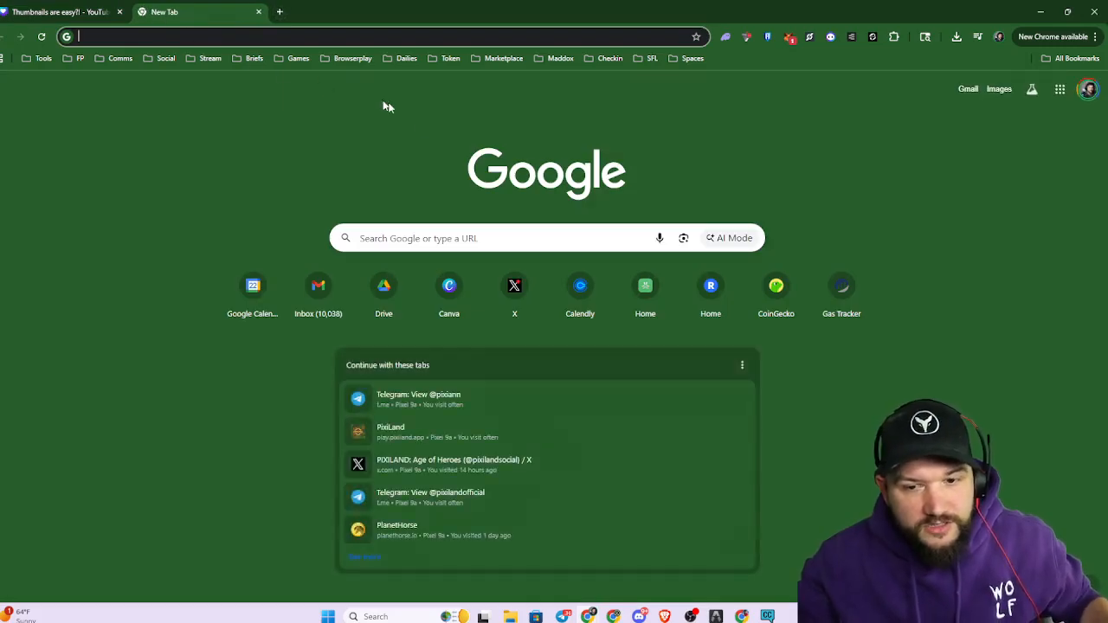
pyautogui.write('Y')
pyautogui.press('BackSpace')
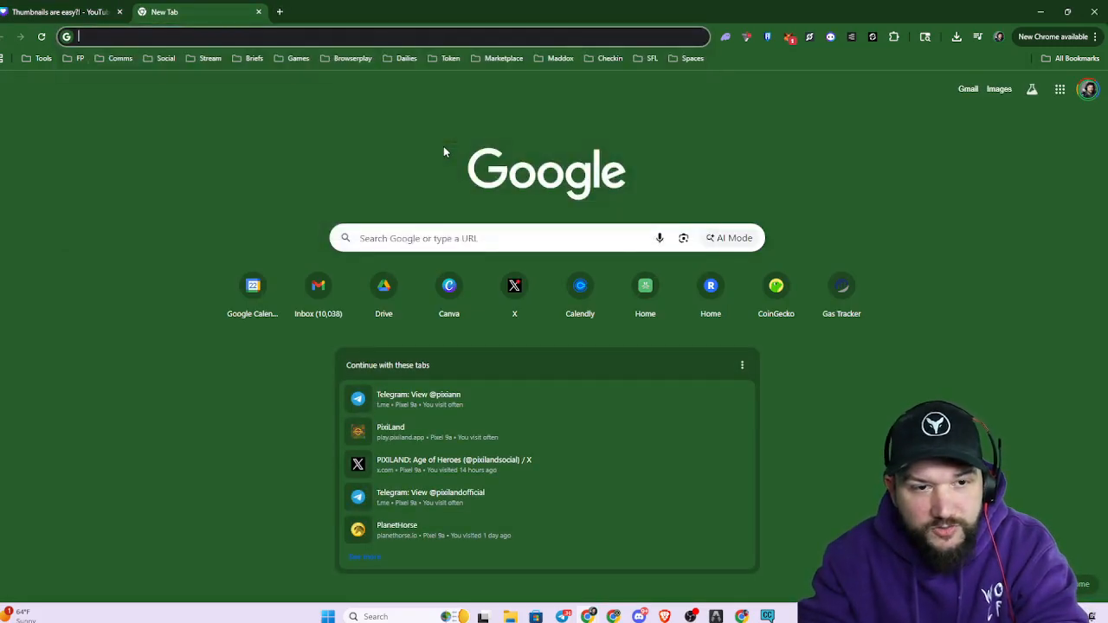
pyautogui.write('Youtub.')
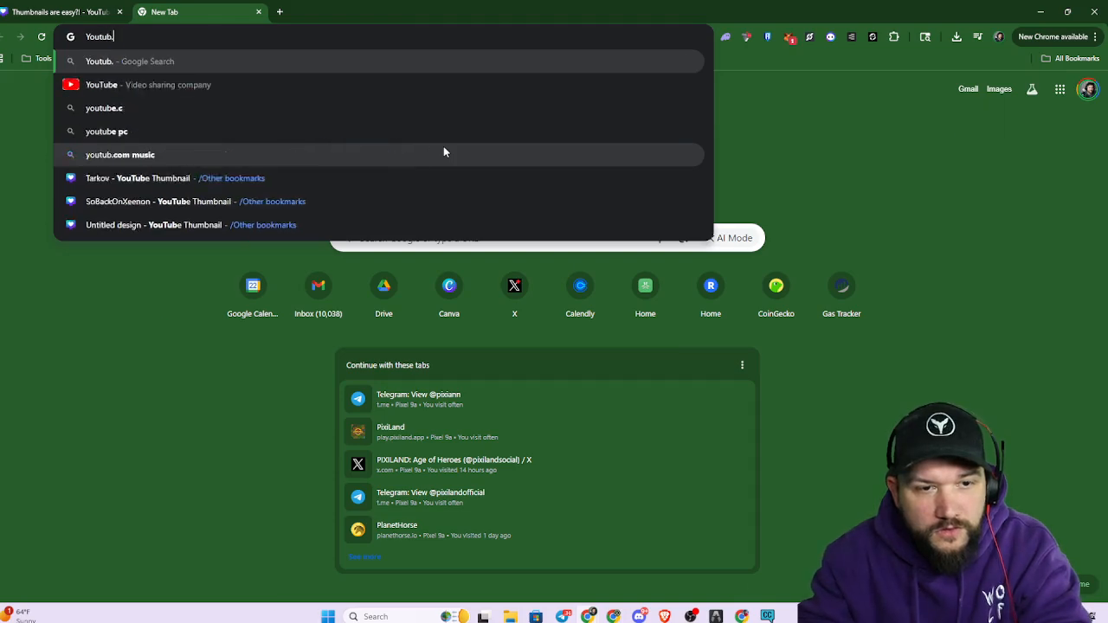
pyautogui.press('BackSpace')
pyautogui.write('e.c')
pyautogui.press('Return')
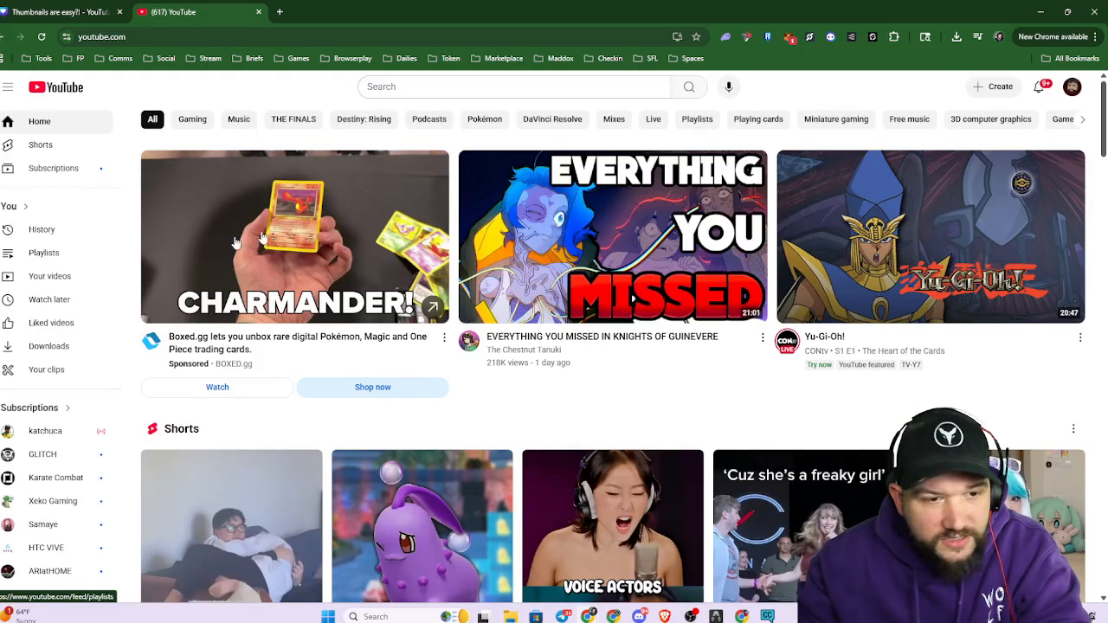
# Search YouTube for "How to Cut Cucumbers"
pyautogui.click(557, 80)
pyautogui.write('How t')
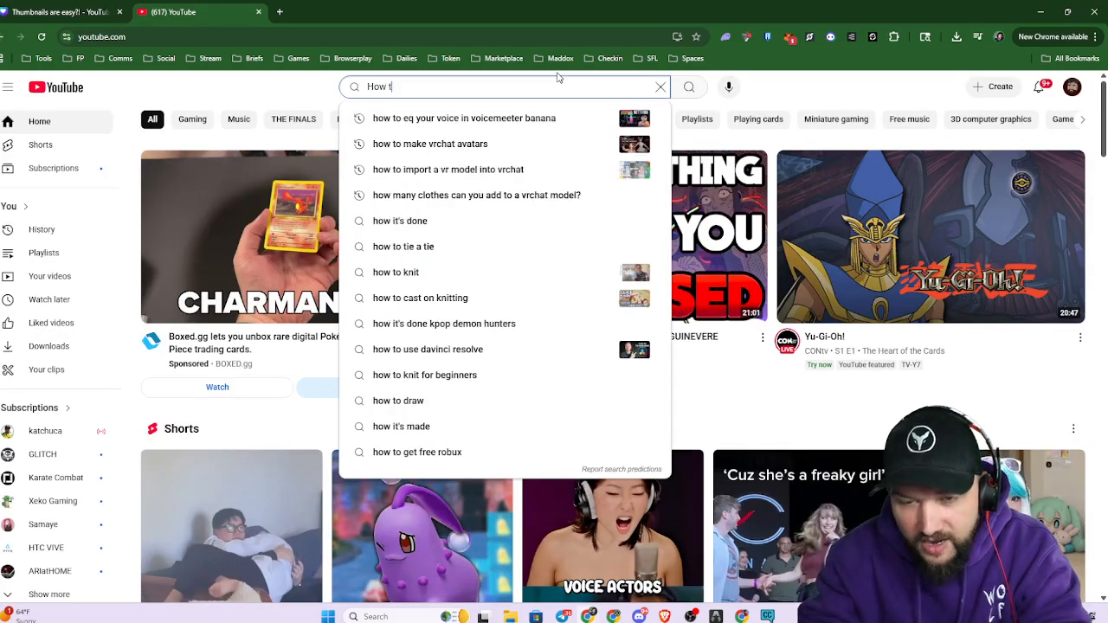
pyautogui.write('o')
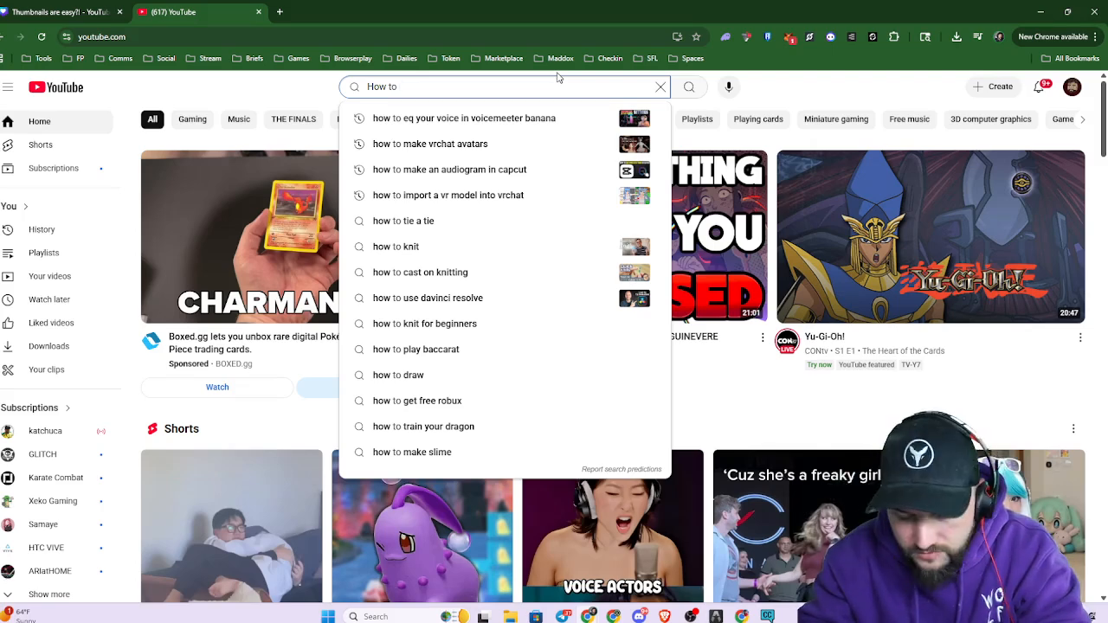
pyautogui.write('Cut Cuc')
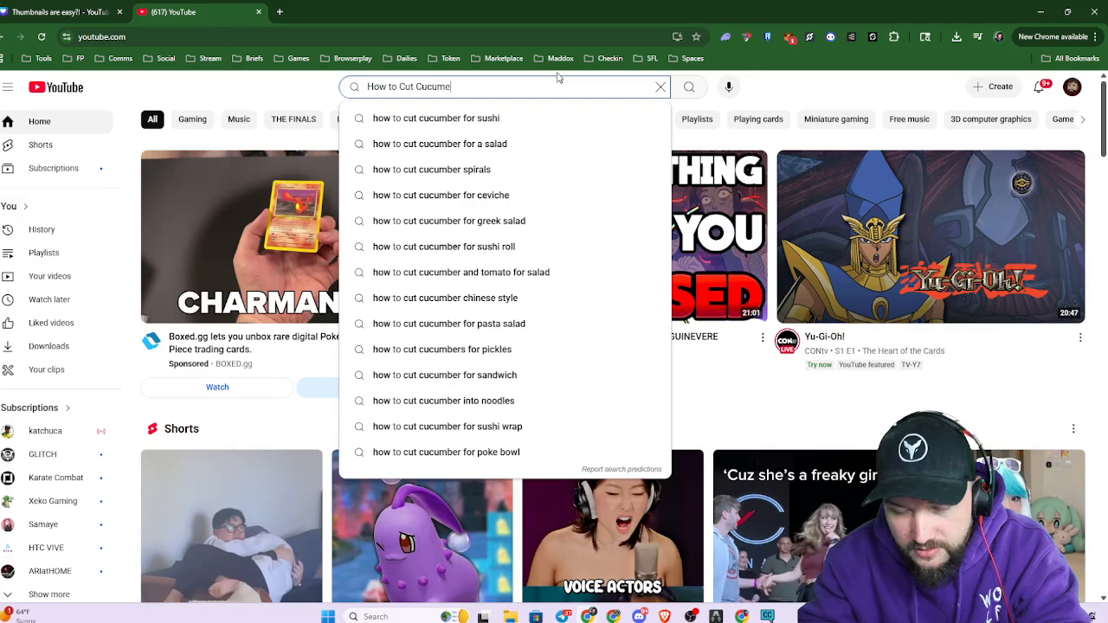
pyautogui.write('umbers')
pyautogui.press('Return')
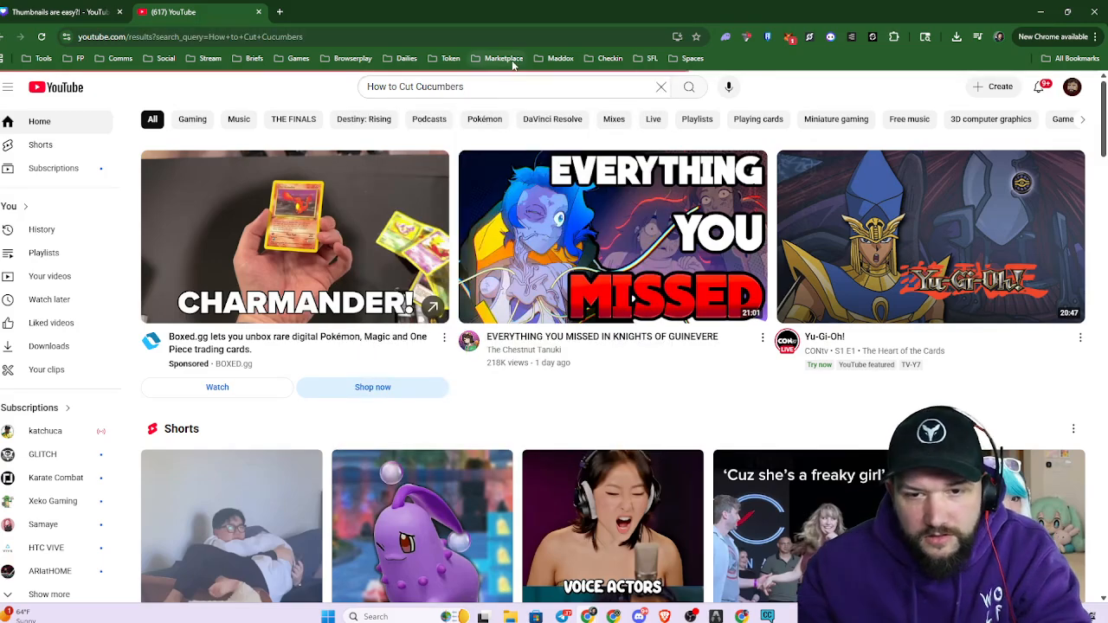
# Look through the cucumber-cutting search results and compare how their video thumbnails use images and title text
pyautogui.scroll(-3, 1056, 348)
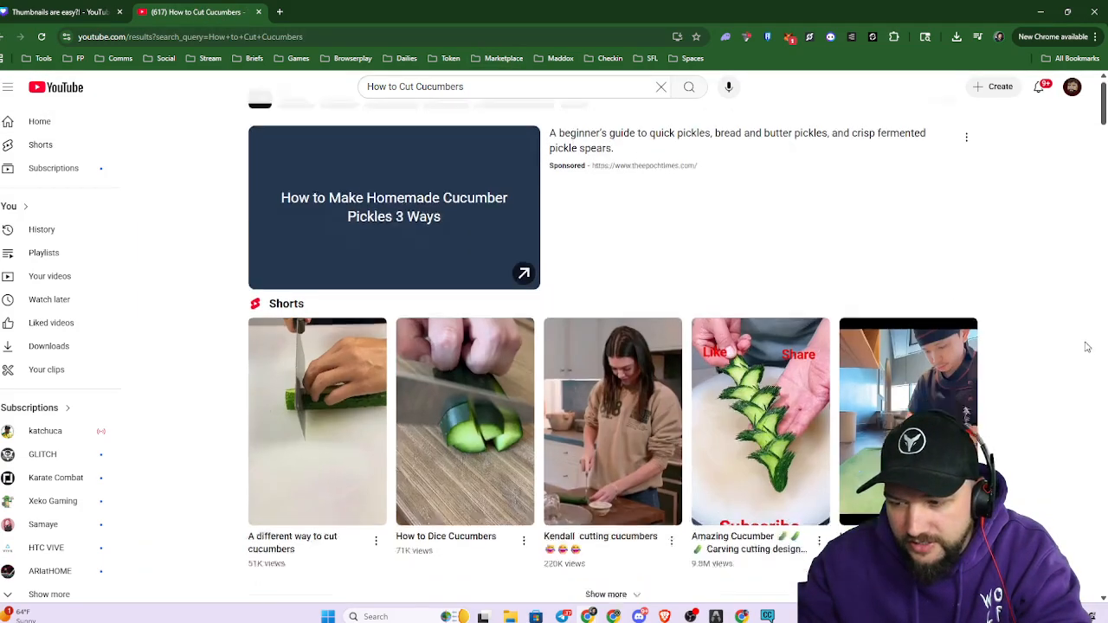
pyautogui.scroll(-5, 1056, 348)
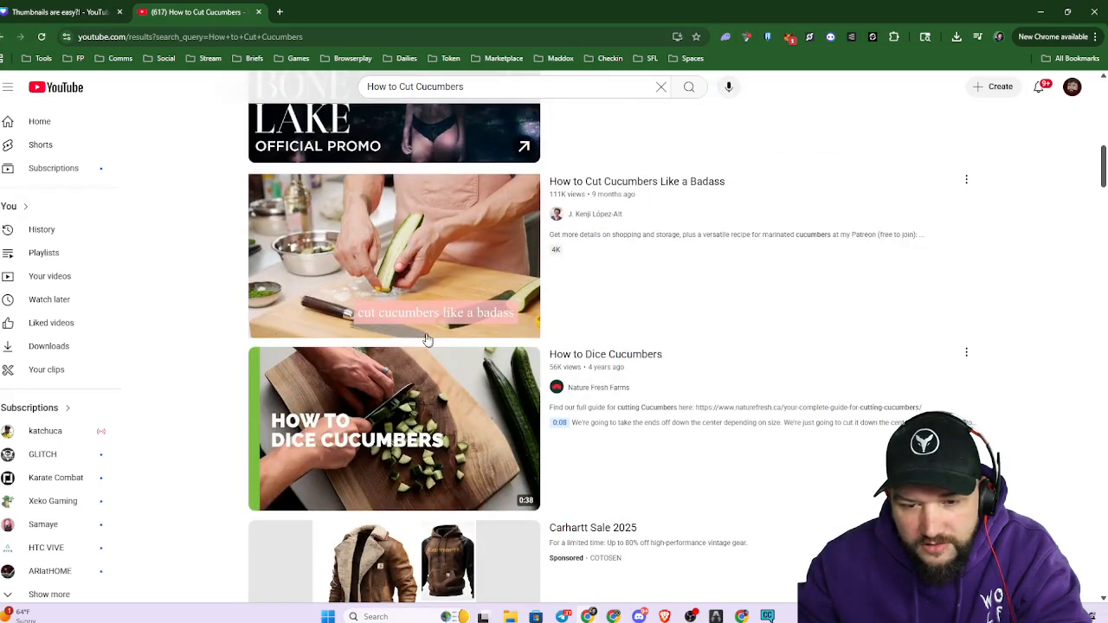
pyautogui.moveTo(484, 320)
pyautogui.scroll(-1, 712, 325)
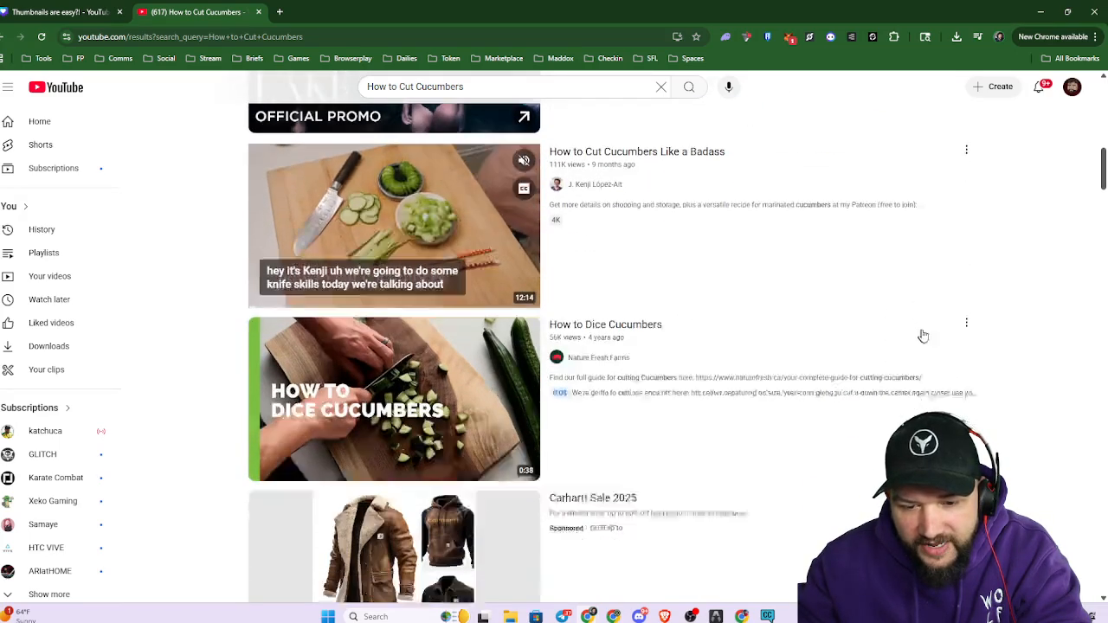
pyautogui.scroll(-6, 944, 401)
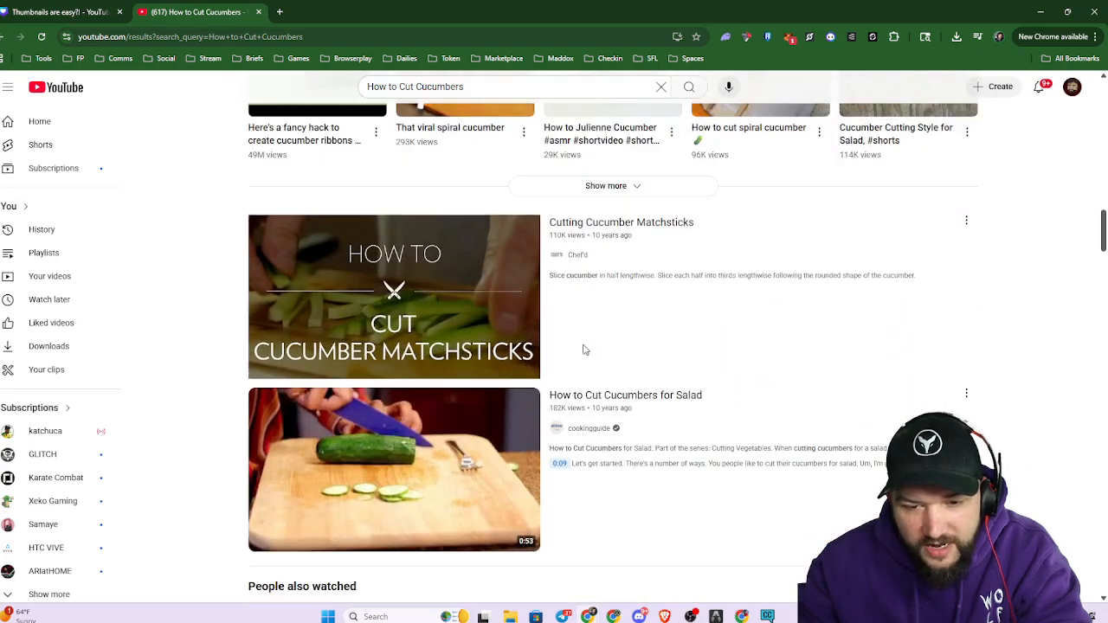
pyautogui.scroll(-6, 995, 419)
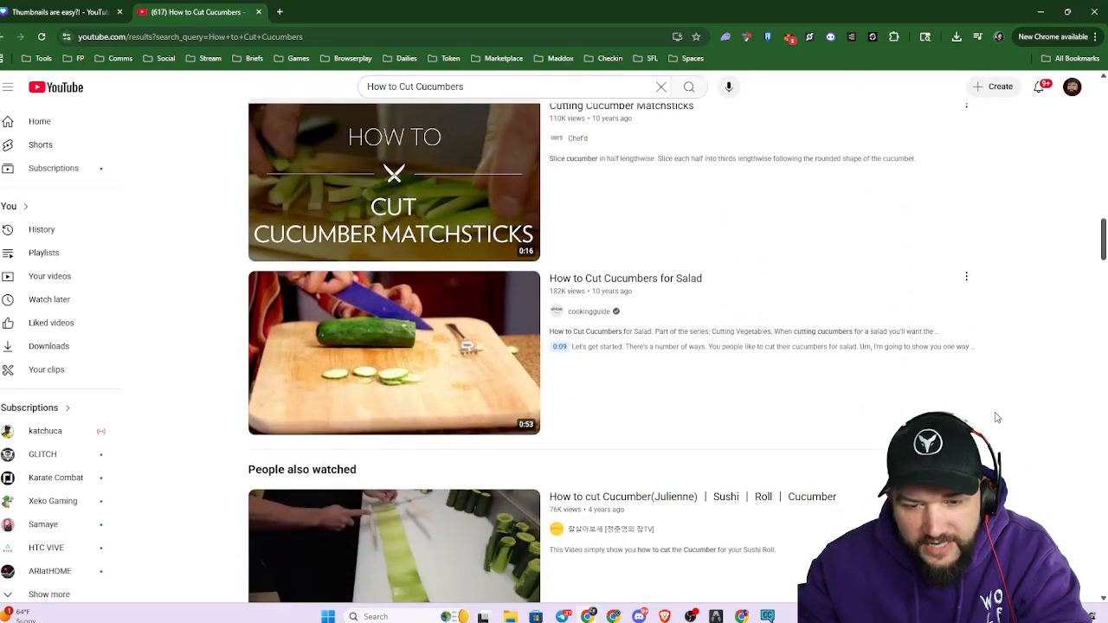
pyautogui.scroll(1, 1004, 400)
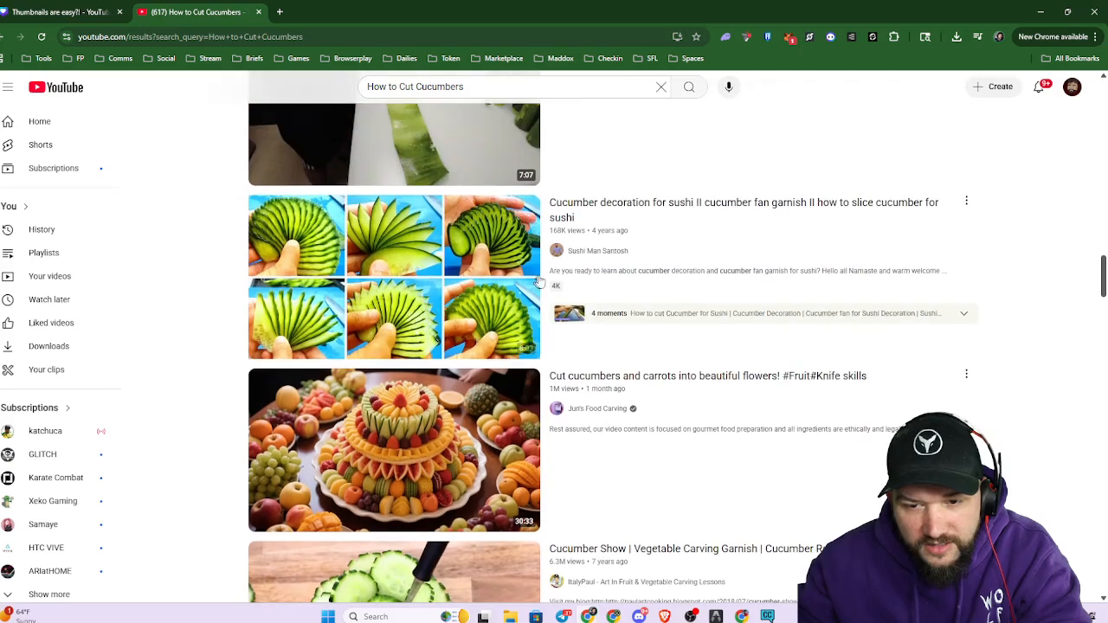
pyautogui.scroll(-5, 908, 351)
pyautogui.scroll(-1, 891, 360)
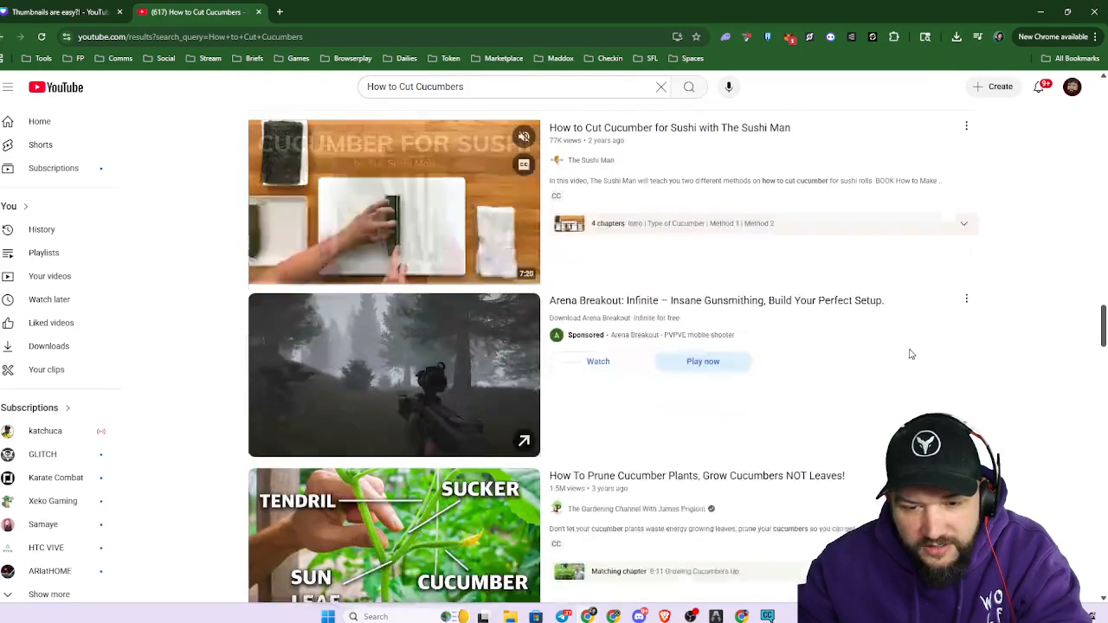
pyautogui.scroll(1, 907, 352)
pyautogui.scroll(-3, 883, 348)
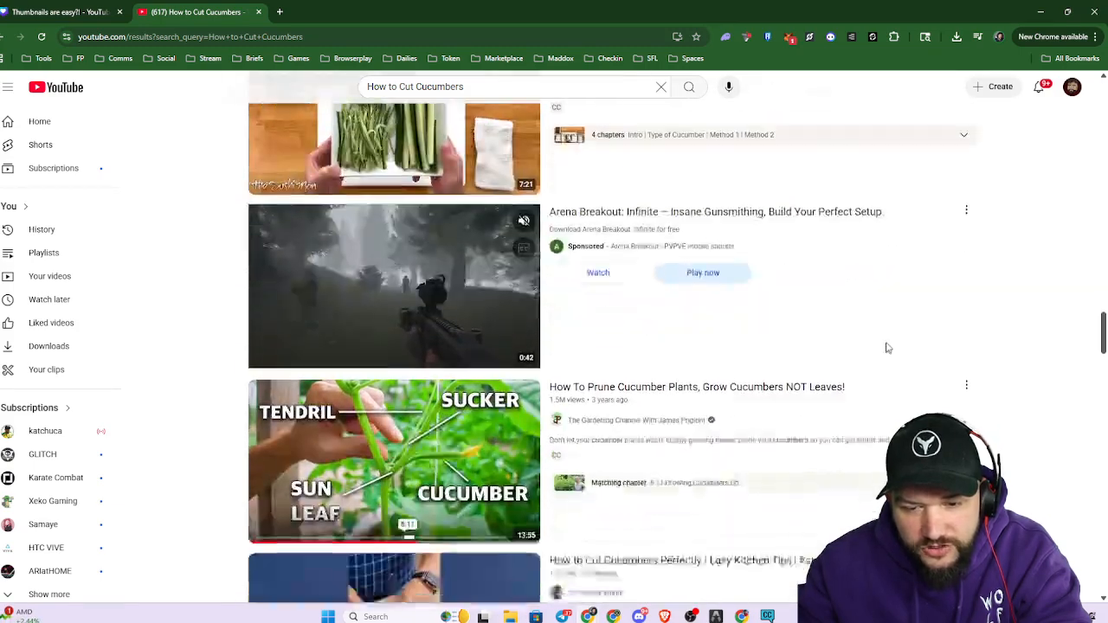
# Replace the YouTube search with "Warborne" and run it
pyautogui.moveTo(496, 88); pyautogui.dragTo(363, 106)
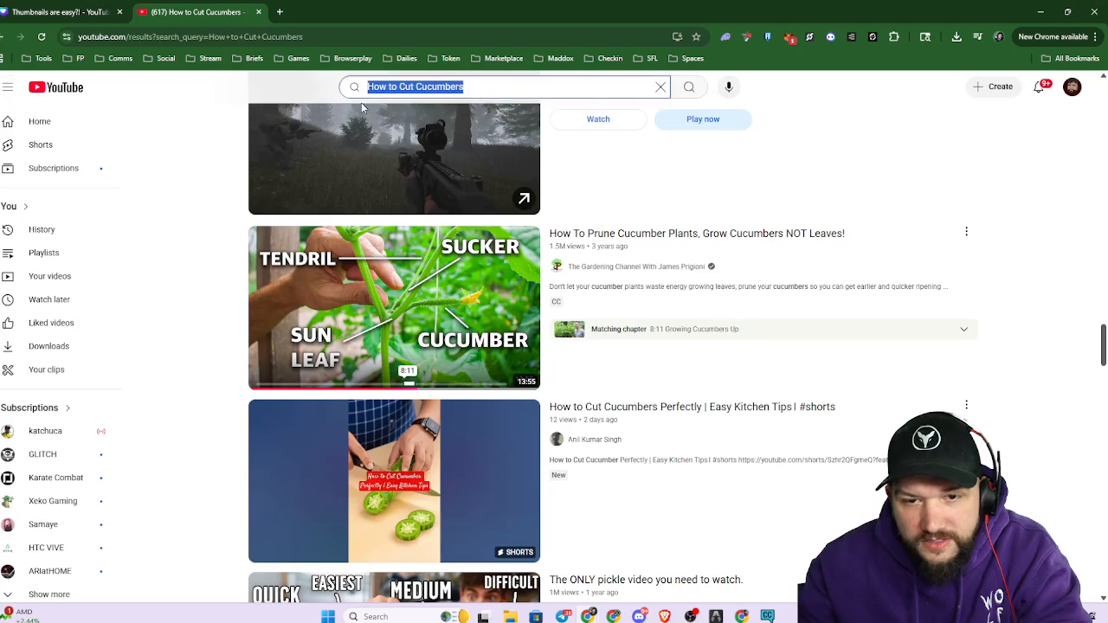
pyautogui.write('Warborne')
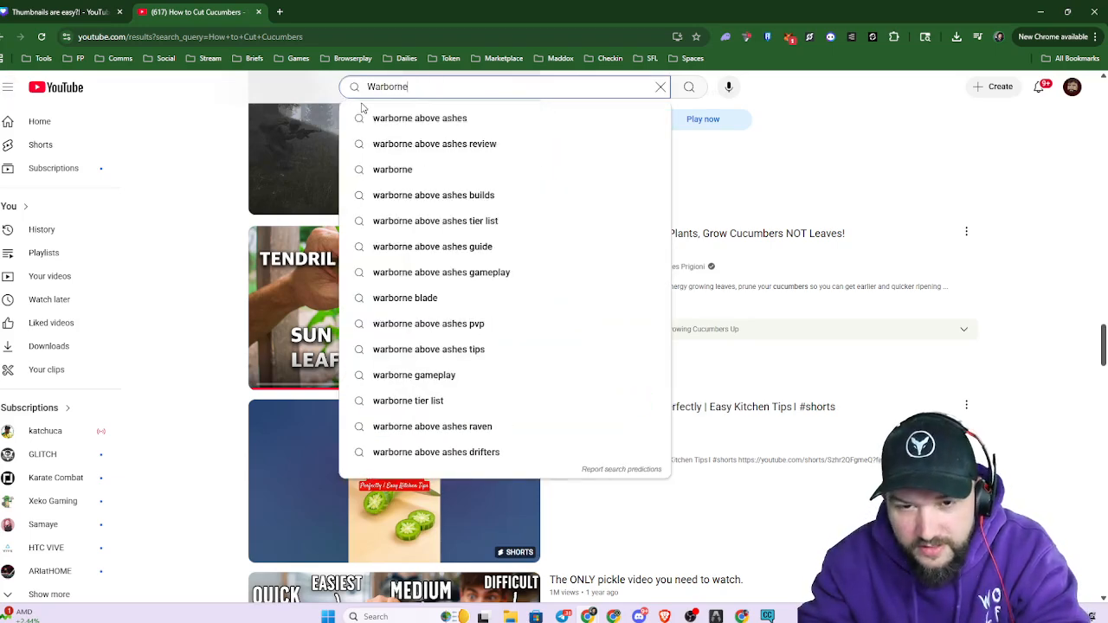
pyautogui.press('Return')
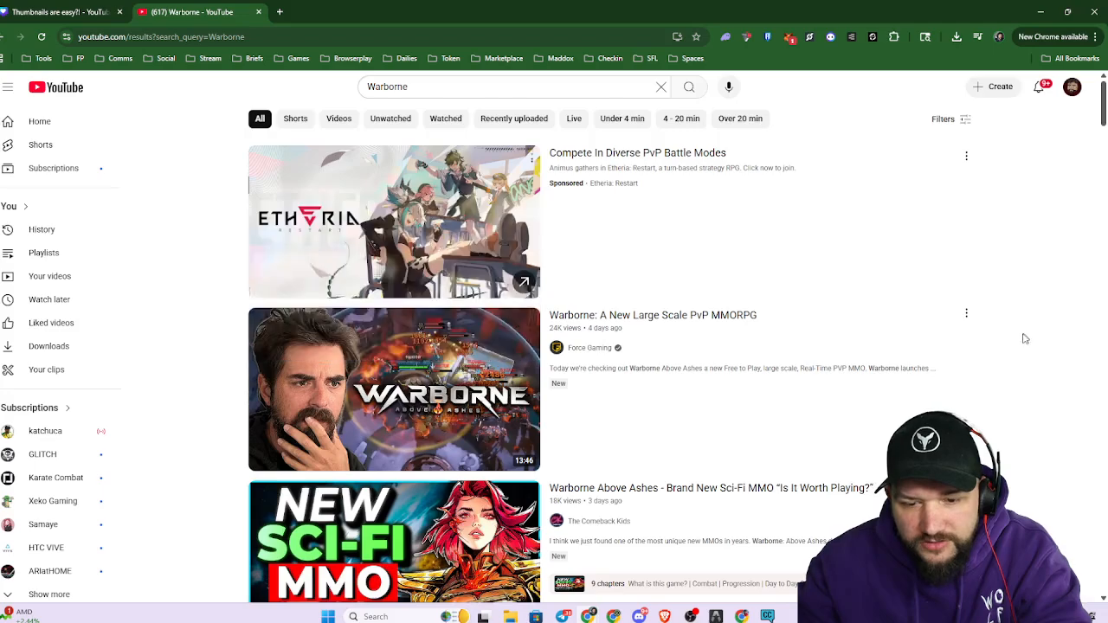
# Find the video "Tips for Getting Started with Warborne" among the results, open it and skip its opening ad
pyautogui.scroll(-3, 1021, 336)
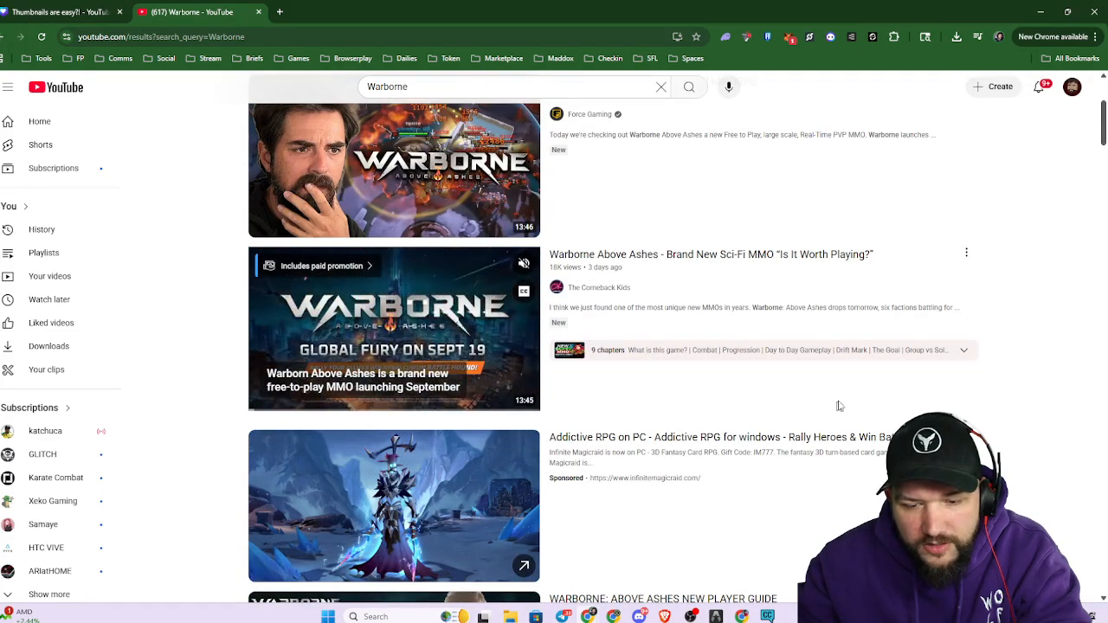
pyautogui.scroll(-3, 838, 405)
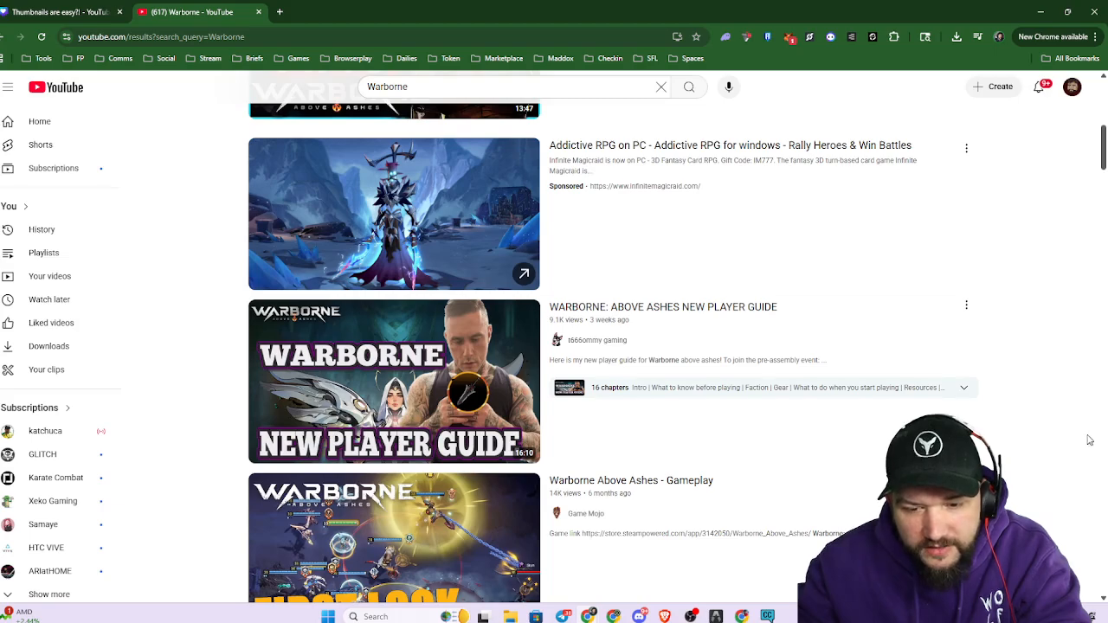
pyautogui.scroll(-4, 1089, 440)
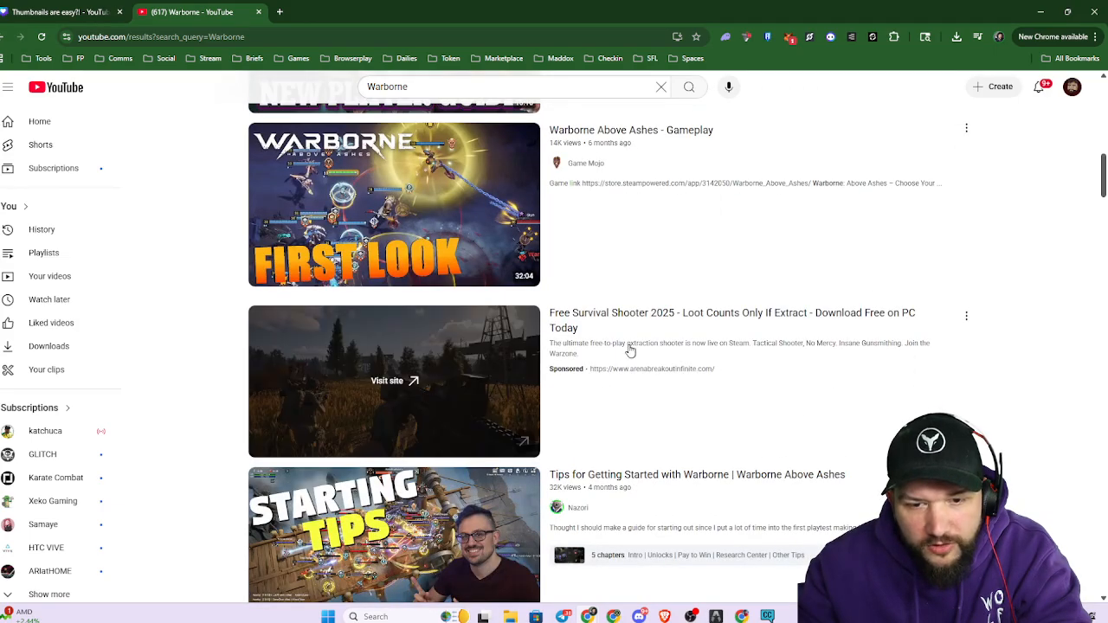
pyautogui.scroll(-3, 972, 408)
pyautogui.scroll(-2, 1003, 406)
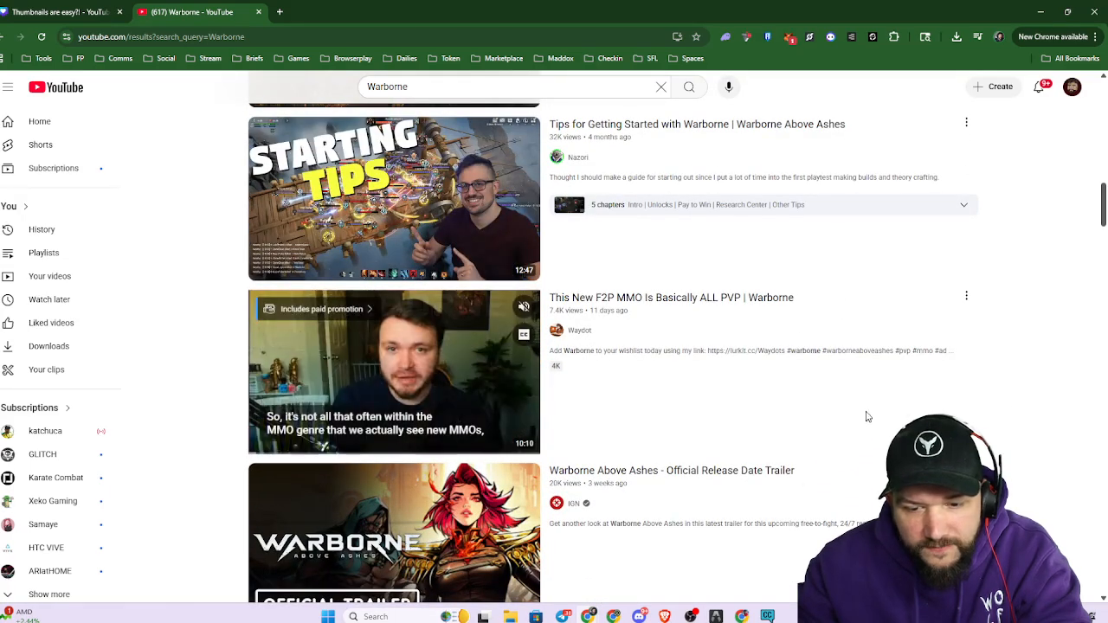
pyautogui.click(873, 252)
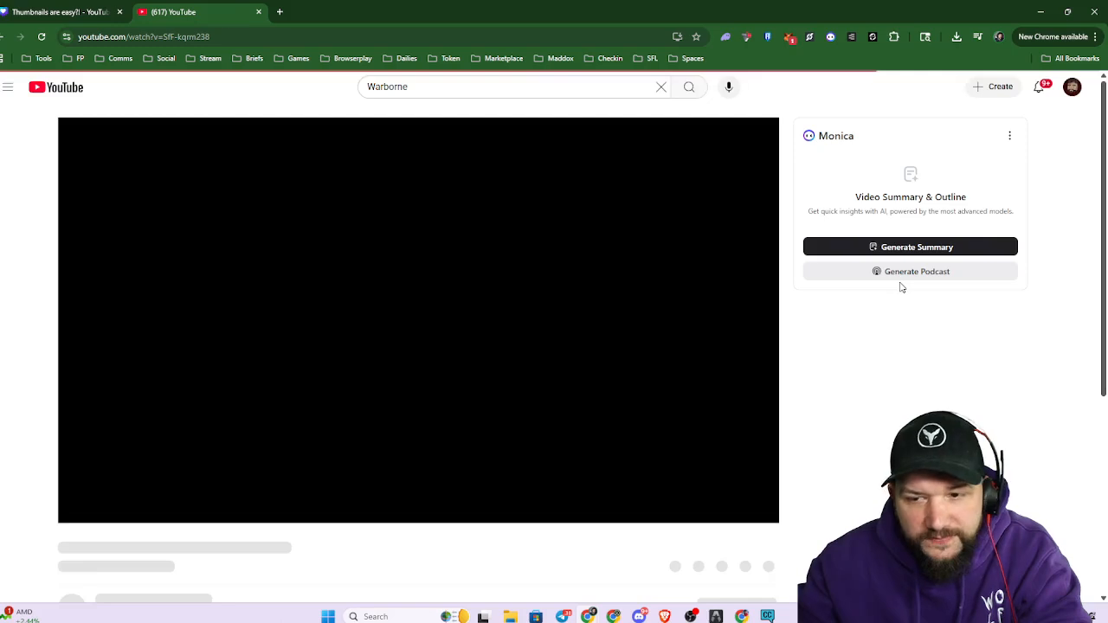
pyautogui.scroll(-1, 591, 334)
pyautogui.scroll(-3, 587, 334)
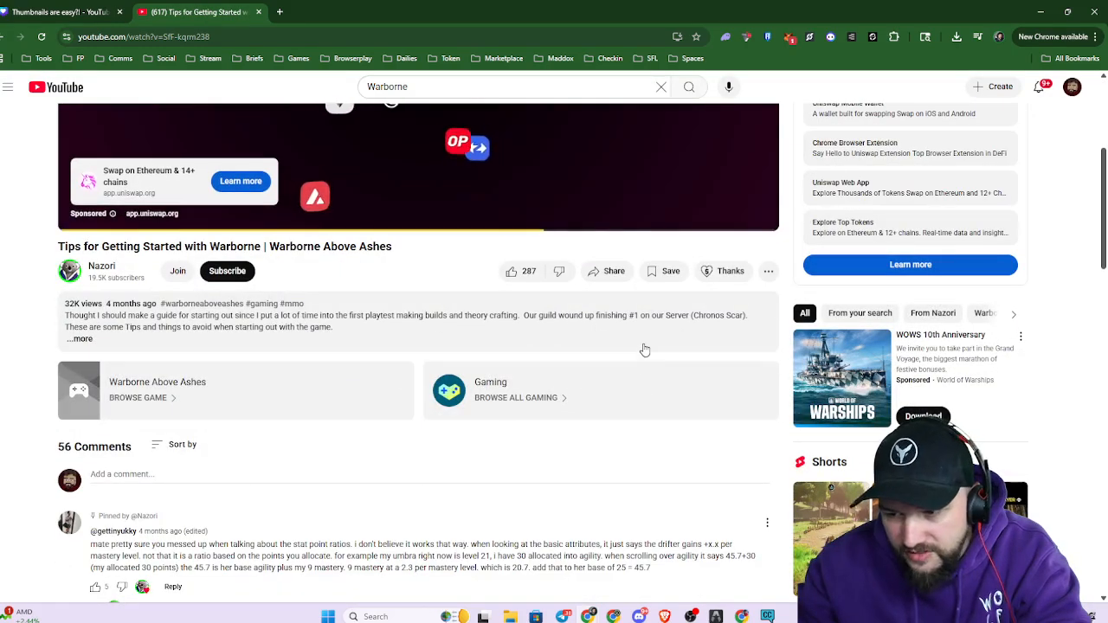
pyautogui.scroll(4, 560, 414)
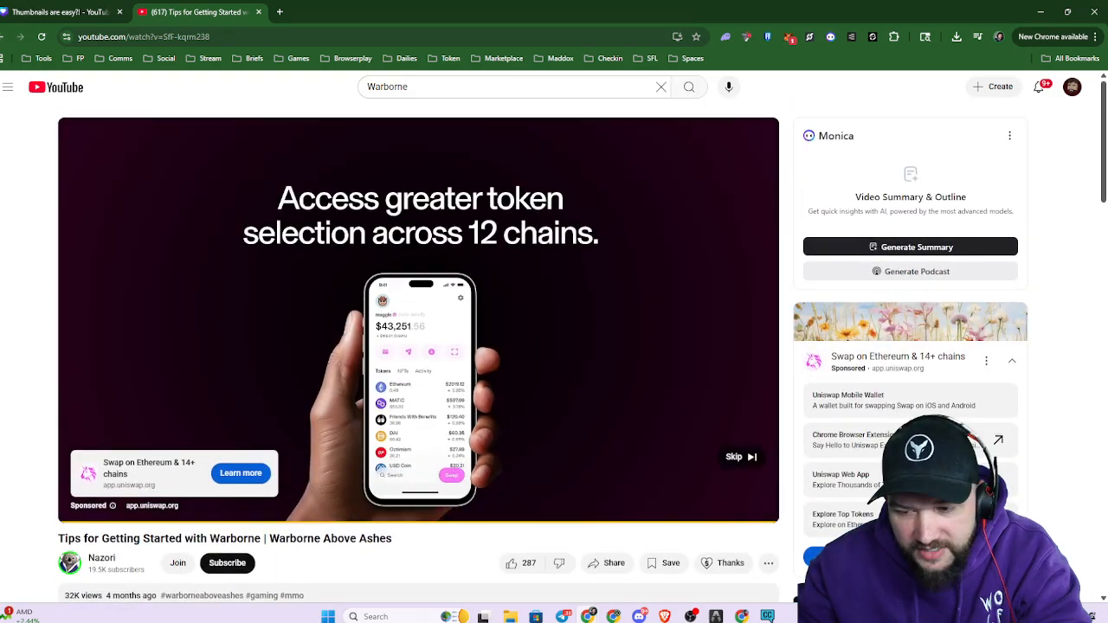
pyautogui.click(742, 457)
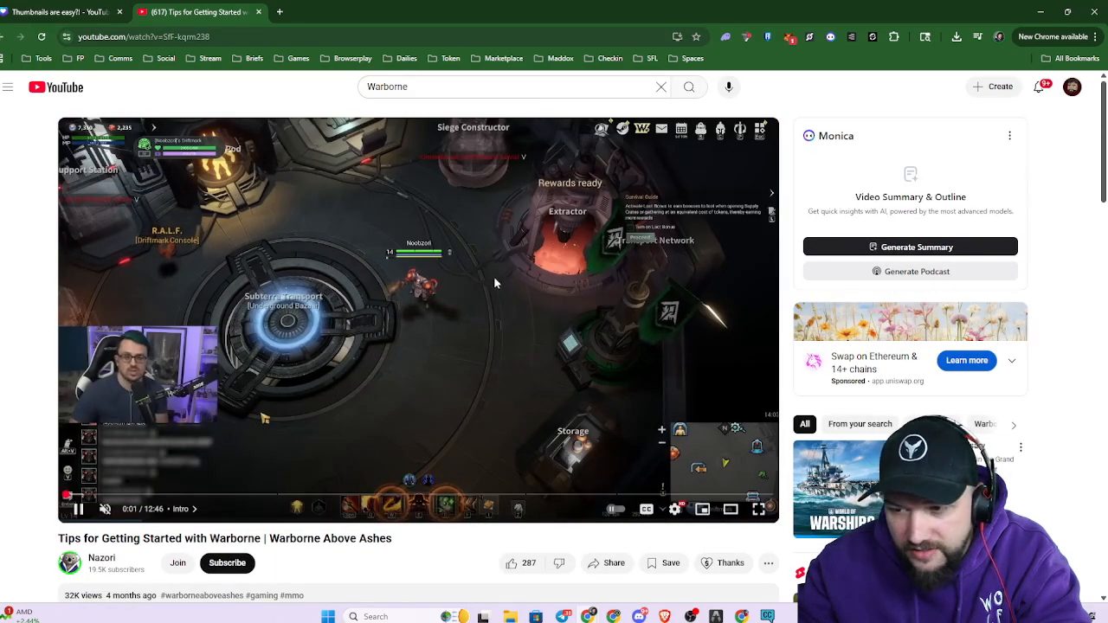
# Return to the Warborne search results and capture a screenshot of the "Starting Tips" video thumbnail
pyautogui.hotkey('alt', 'Left')
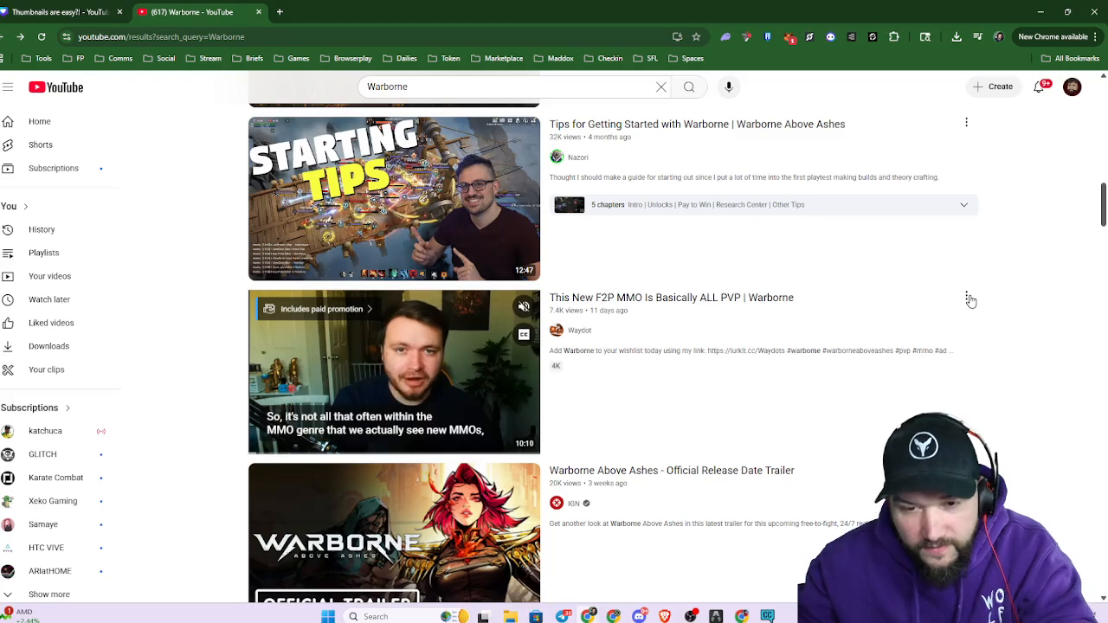
pyautogui.press('super+shift+s')
pyautogui.moveTo(231, 112); pyautogui.dragTo(541, 281)
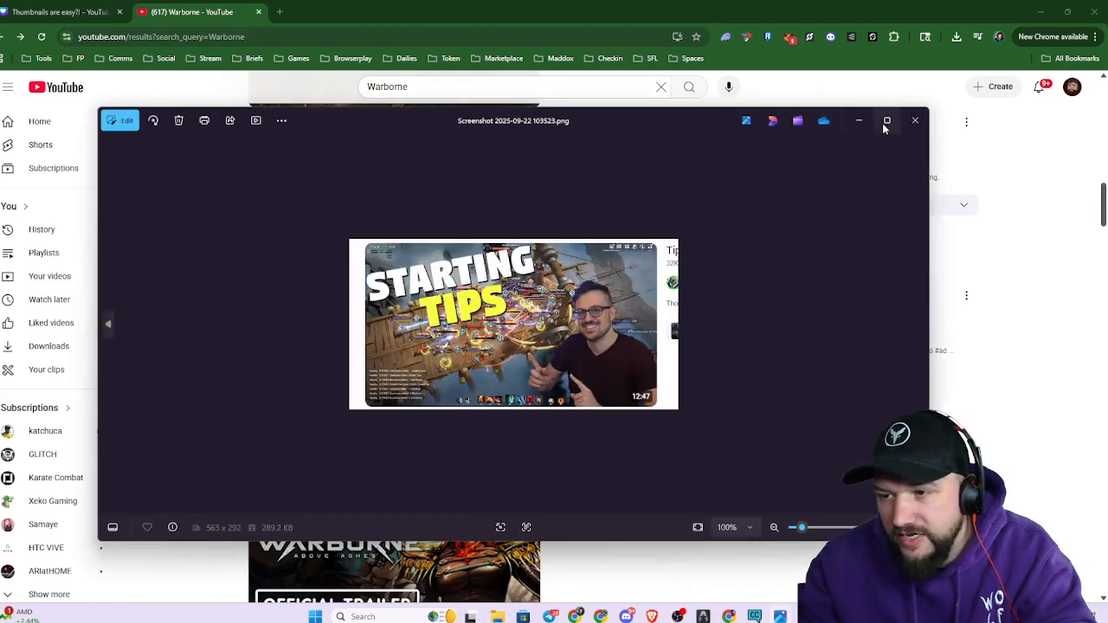
# Examine the "Starting Tips" thumbnail screenshot enlarged in a maximized window, and return to the further Warborne results
pyautogui.click(885, 119)
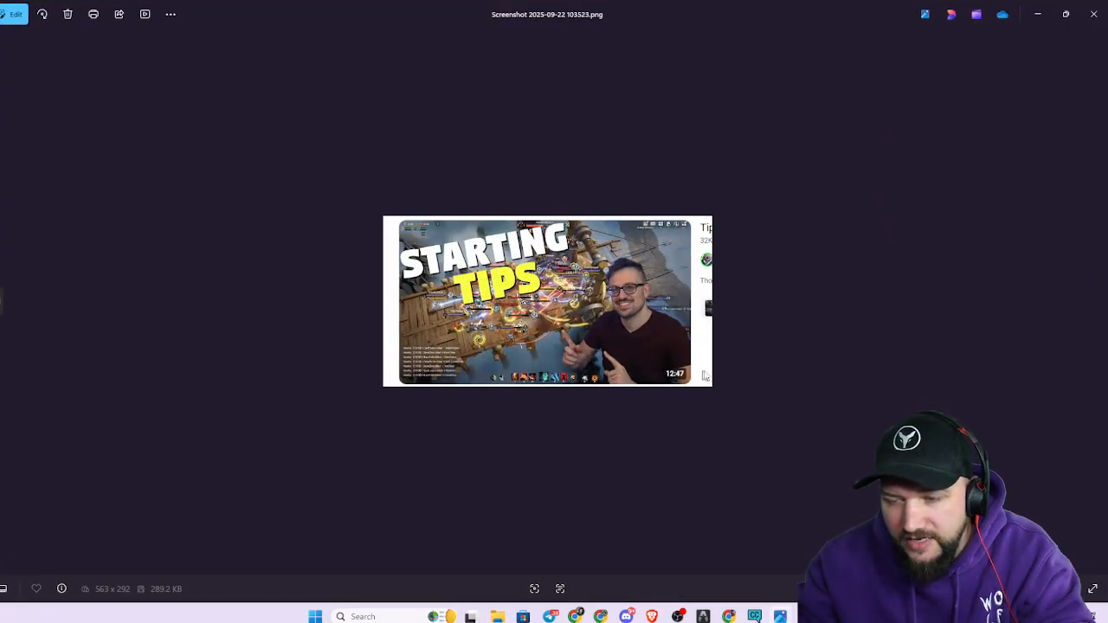
pyautogui.scroll(5, 619, 416)
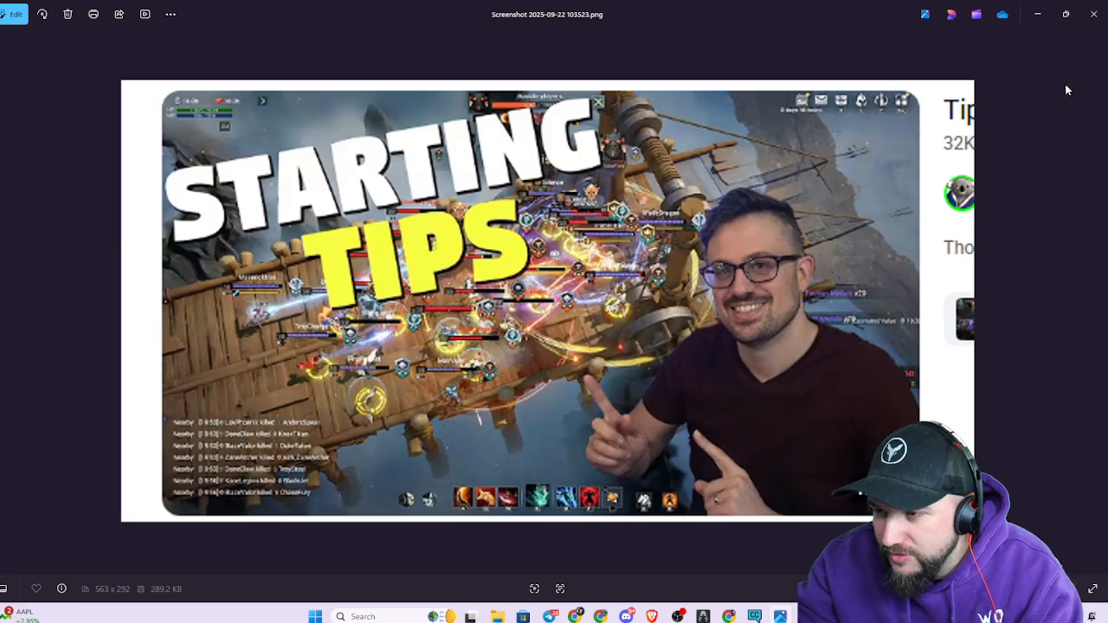
pyautogui.click(1038, 14)
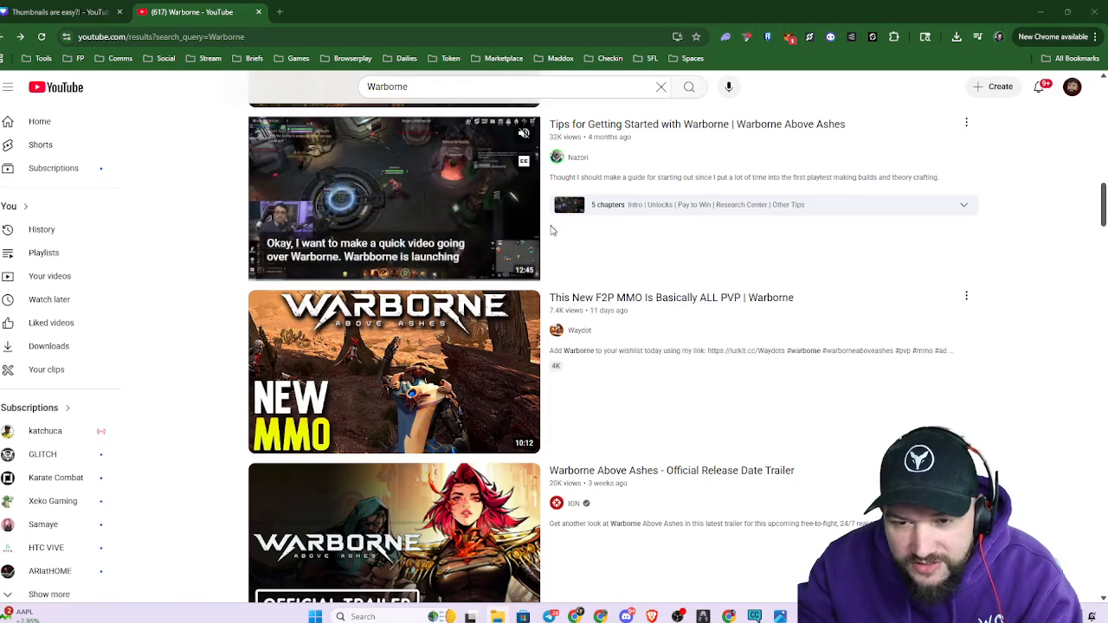
pyautogui.scroll(-2, 854, 388)
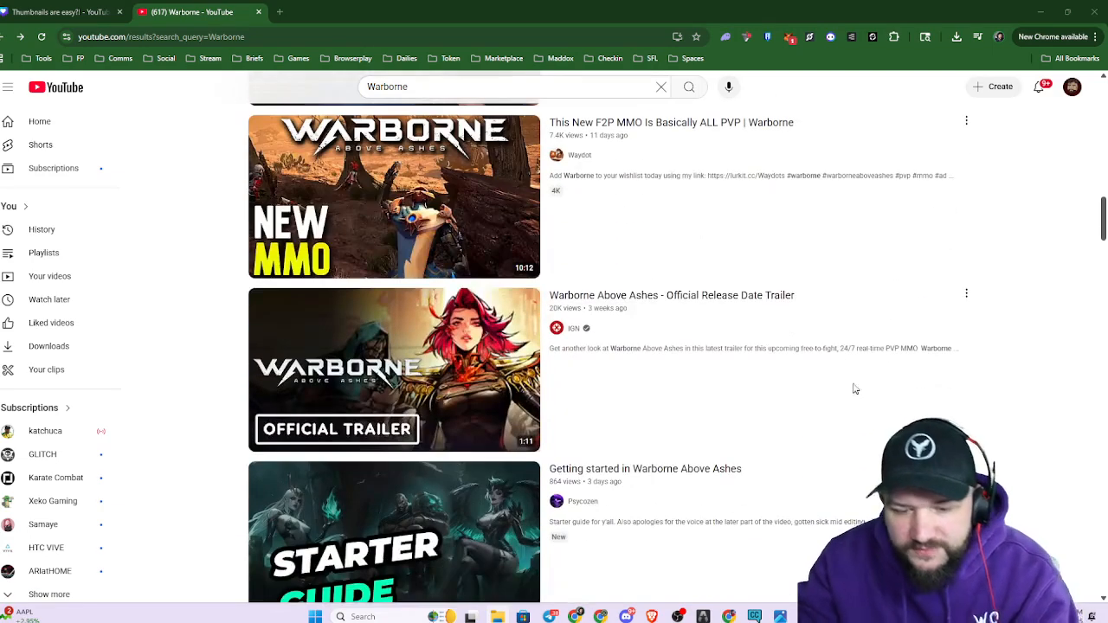
# Browse further down the Warborne results to the video "Why I will NOT Be Playing Warborne Above Ashes" and open the SwoleBenji channel
pyautogui.scroll(-3, 786, 421)
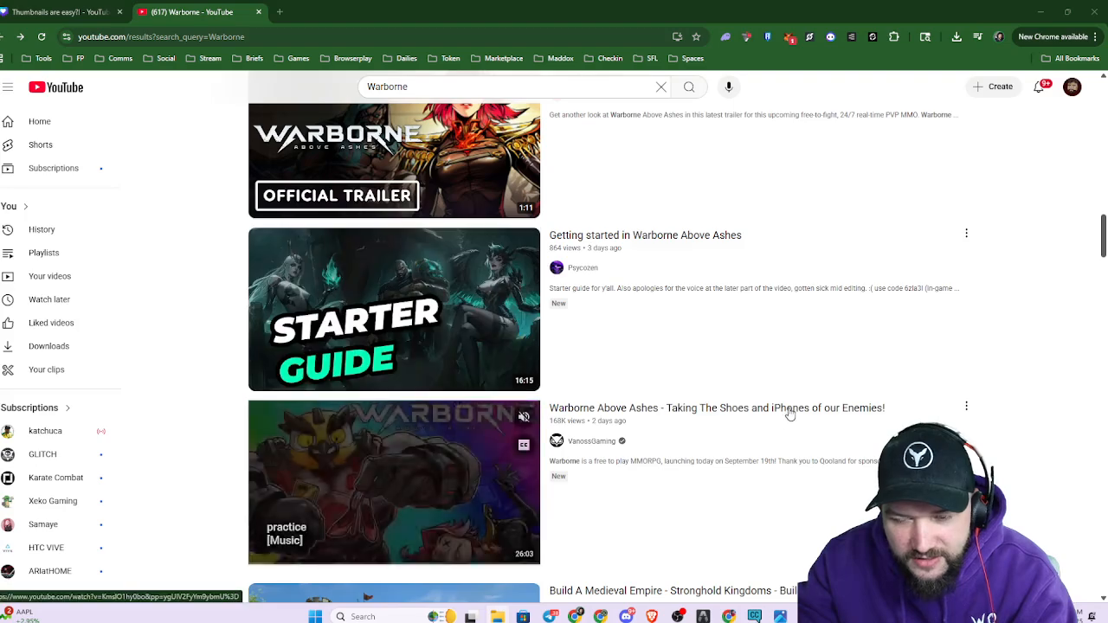
pyautogui.scroll(-3, 788, 411)
pyautogui.scroll(-8, 790, 405)
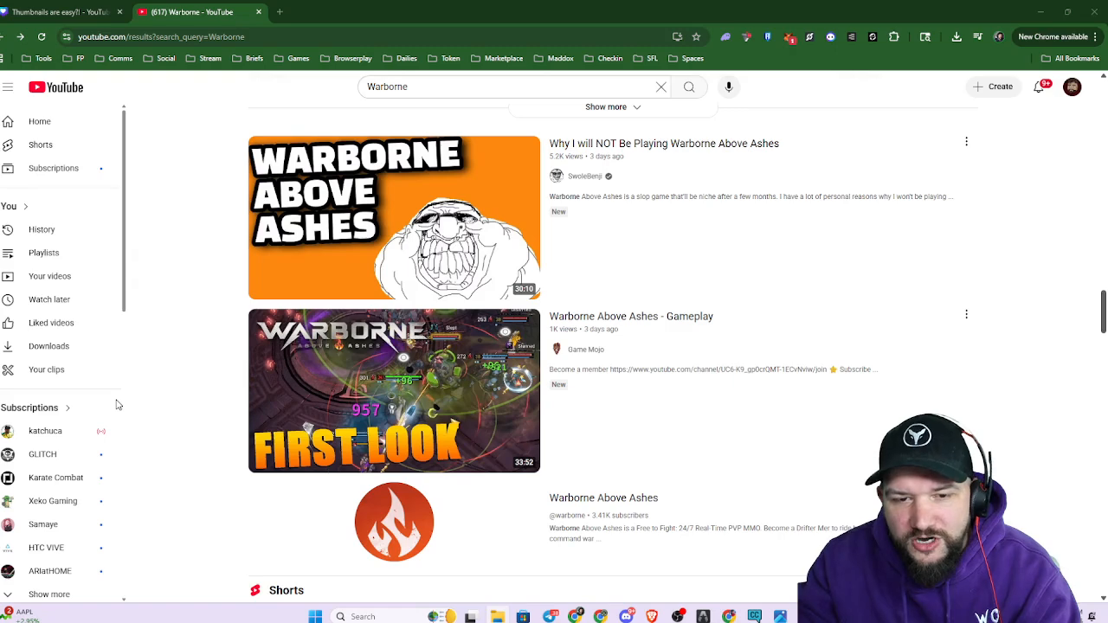
pyautogui.click(585, 175)
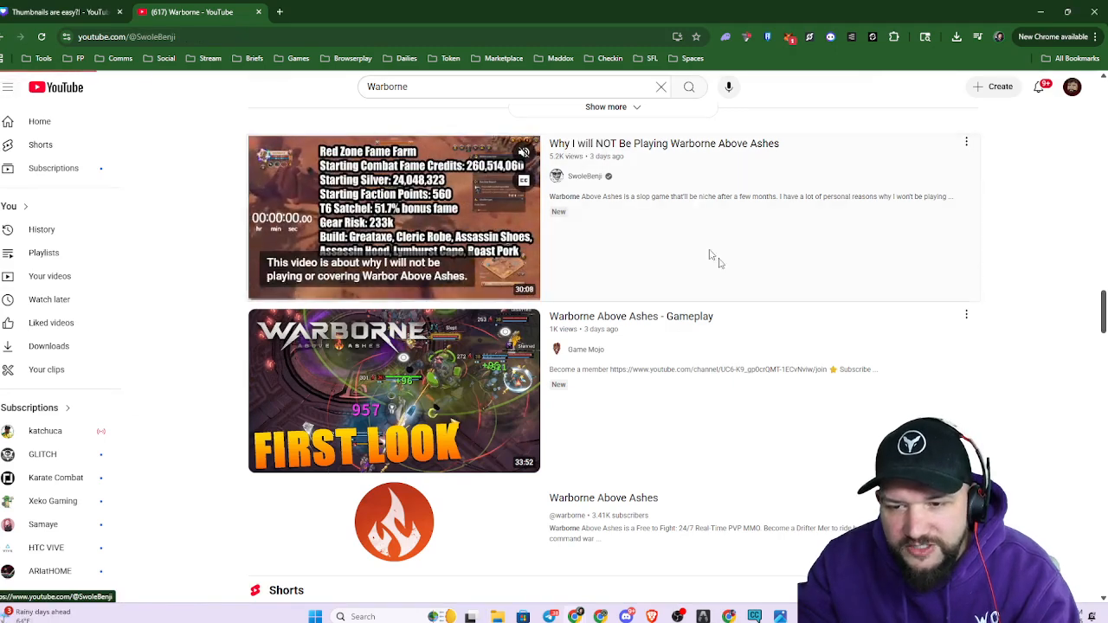
# Examine the thumbnails on SwoleBenji's channel home page, from the recommended videos to the recent uploads and past live streams
pyautogui.scroll(-2, 785, 363)
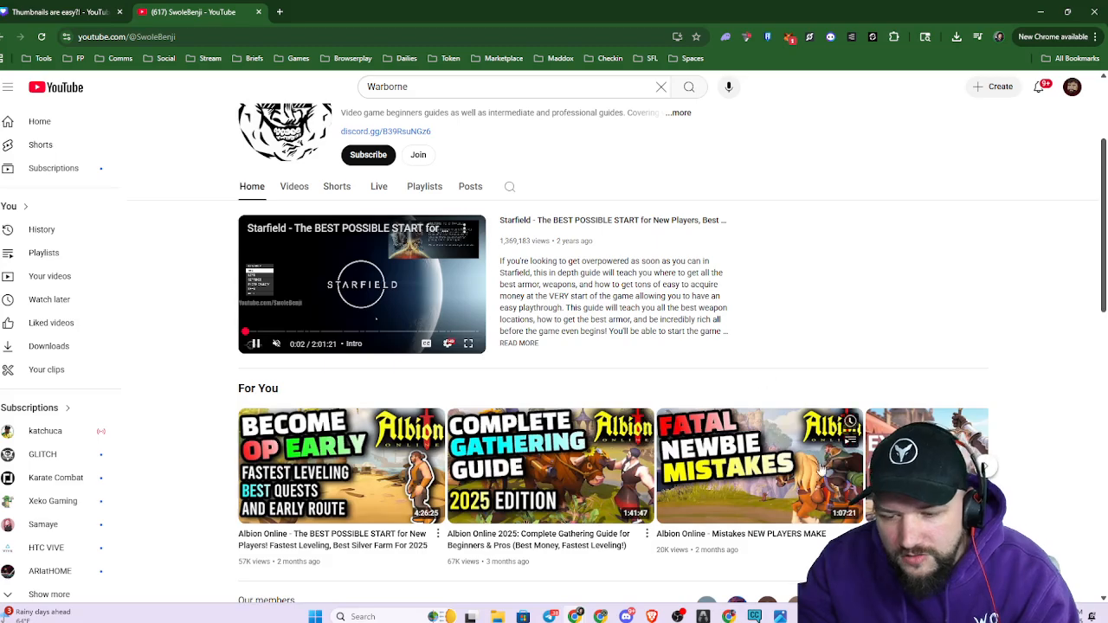
pyautogui.scroll(-3, 1027, 324)
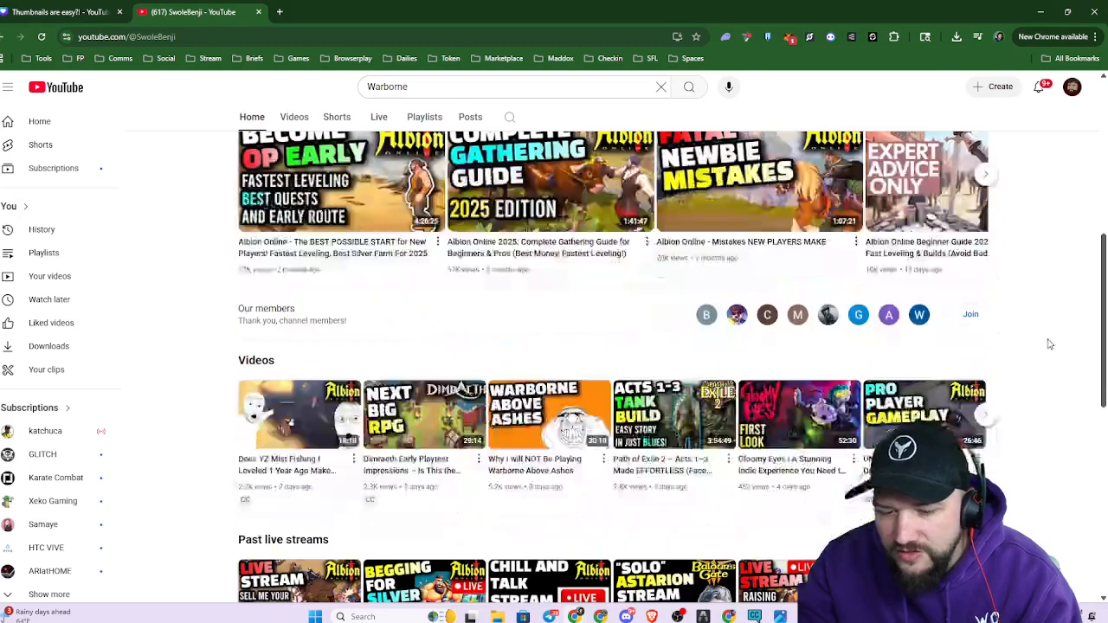
pyautogui.scroll(1, 1026, 346)
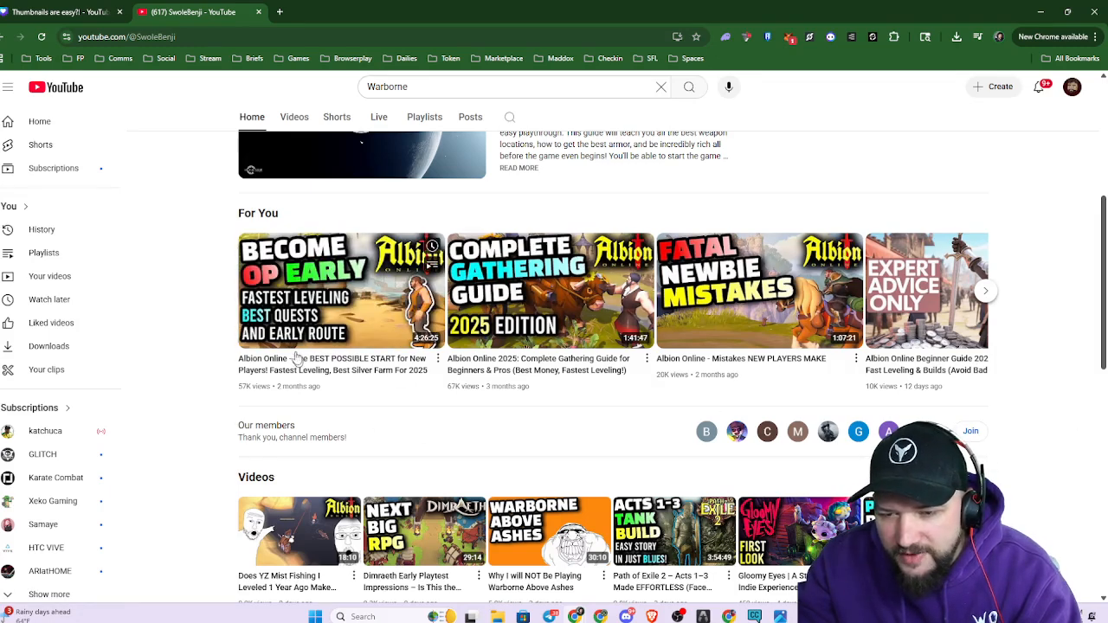
pyautogui.scroll(-4, 428, 476)
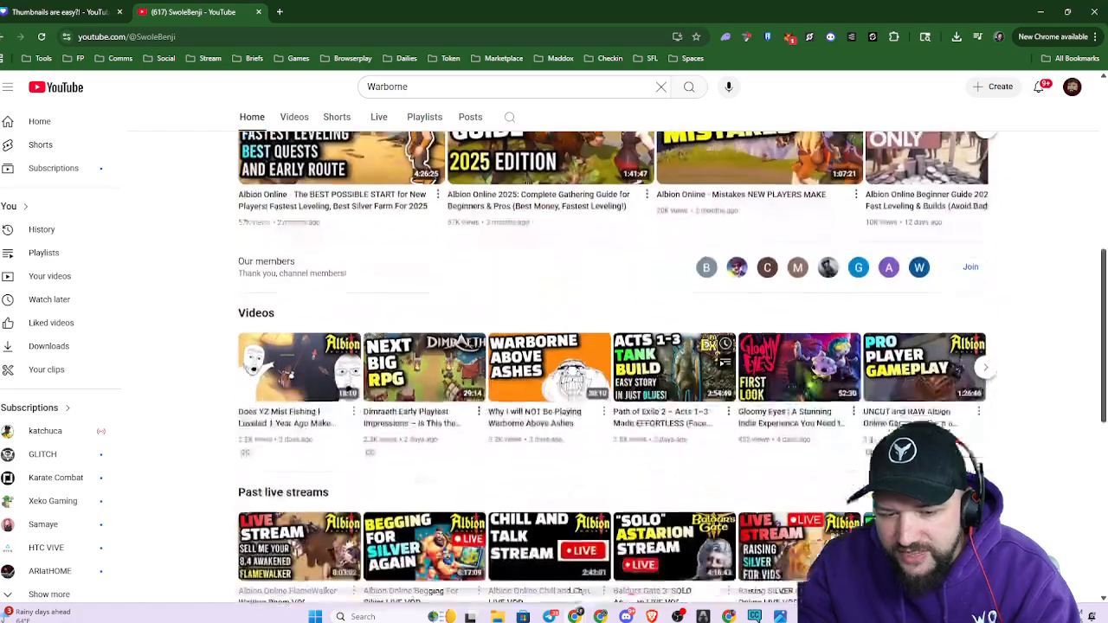
pyautogui.scroll(1, 678, 465)
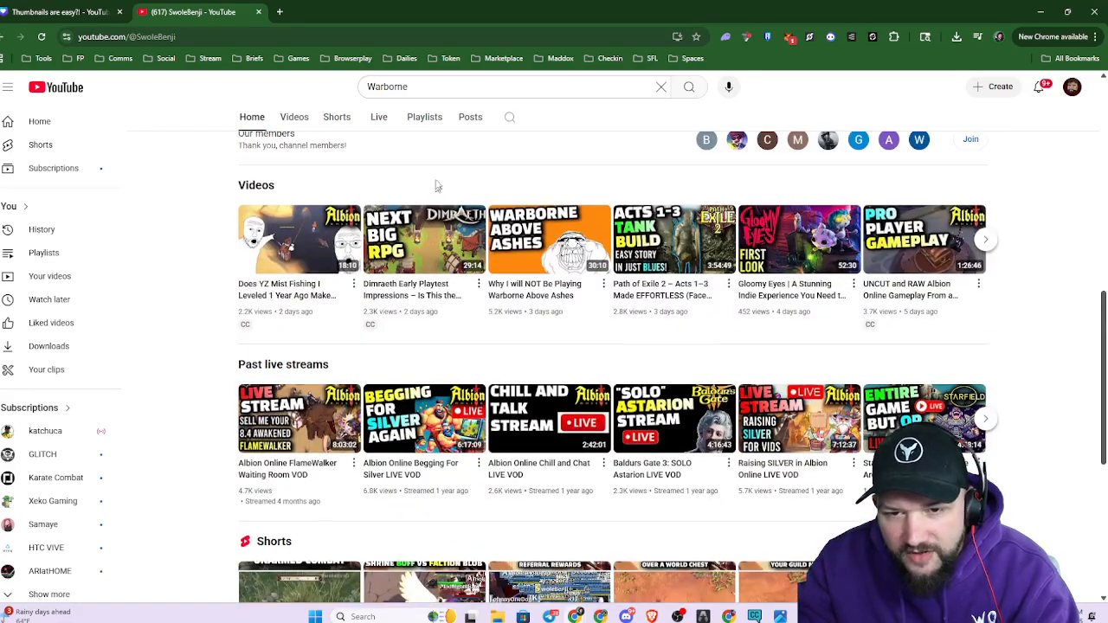
# Open SwoleBenji's playlists and compare the thumbnail style across the game guide playlists
pyautogui.click(419, 122)
pyautogui.scroll(-2, 1047, 381)
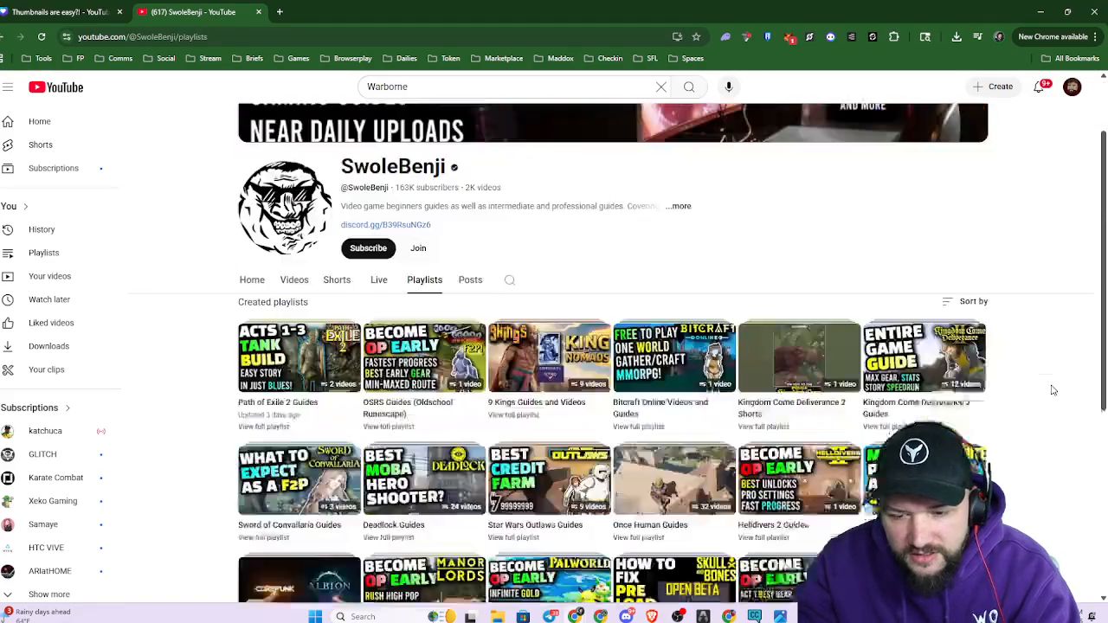
pyautogui.scroll(-1, 1099, 370)
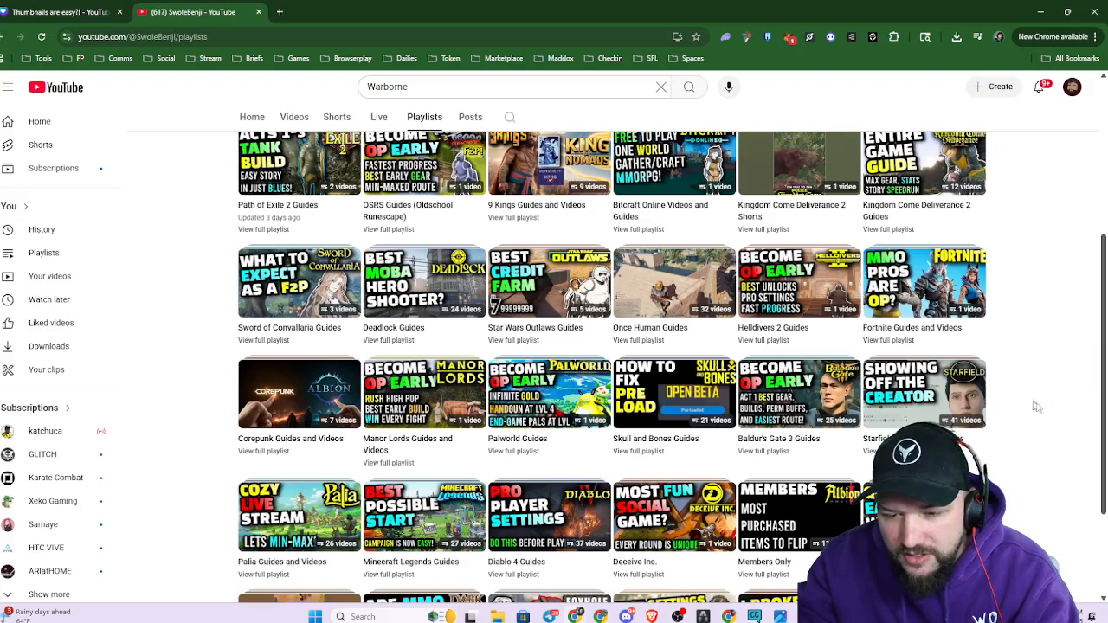
pyautogui.scroll(1, 190, 465)
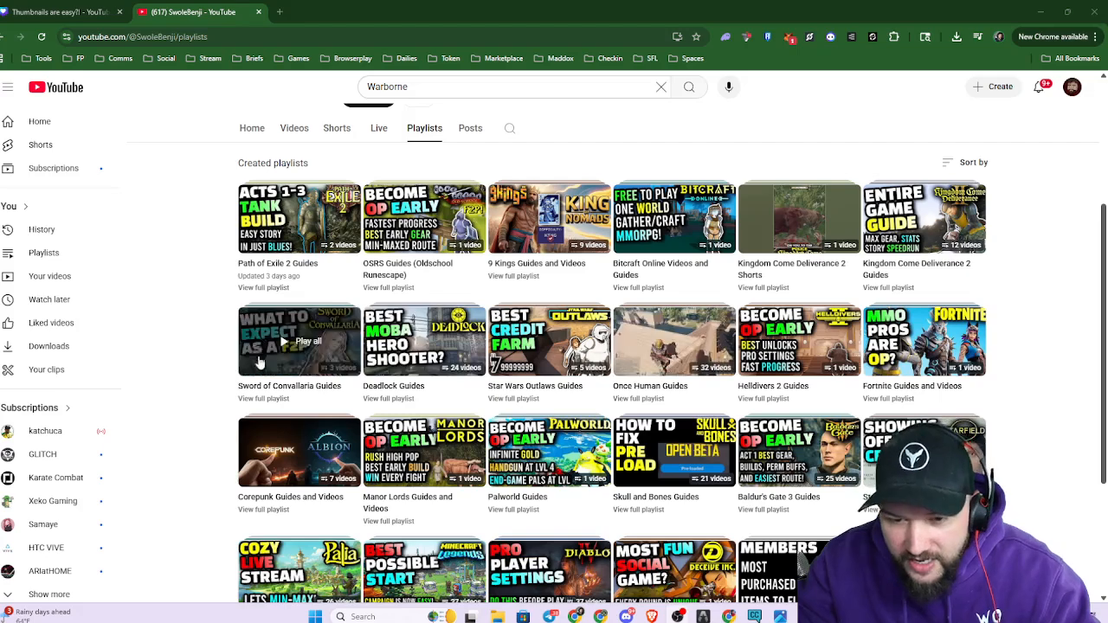
pyautogui.scroll(2, 192, 376)
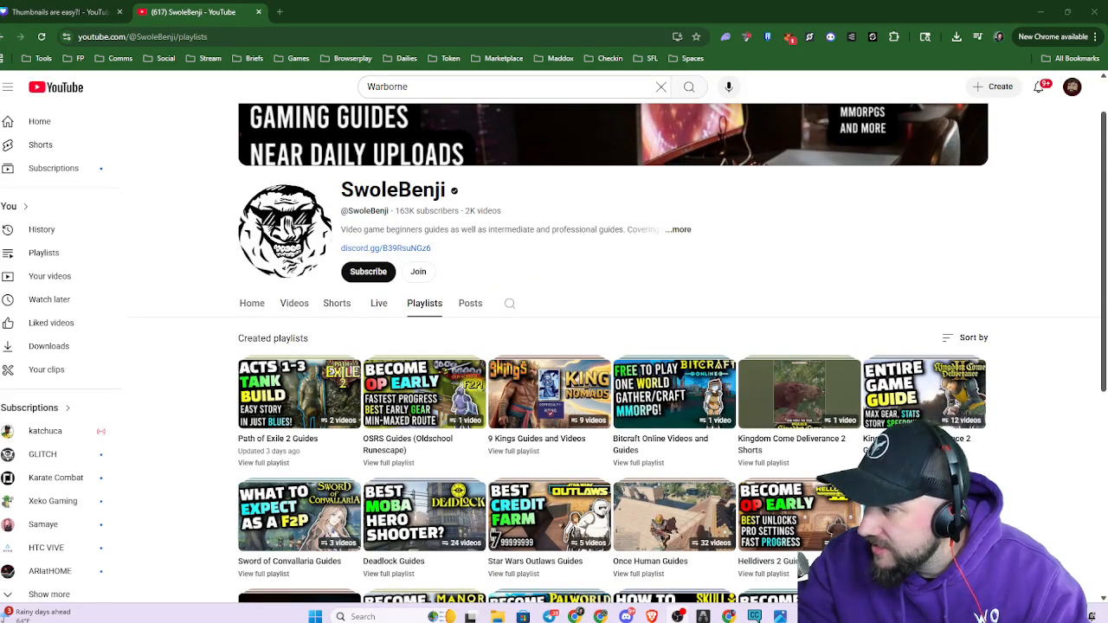
# Replace the YouTube search with "Mr Beast" and run it
pyautogui.doubleClick(433, 88)
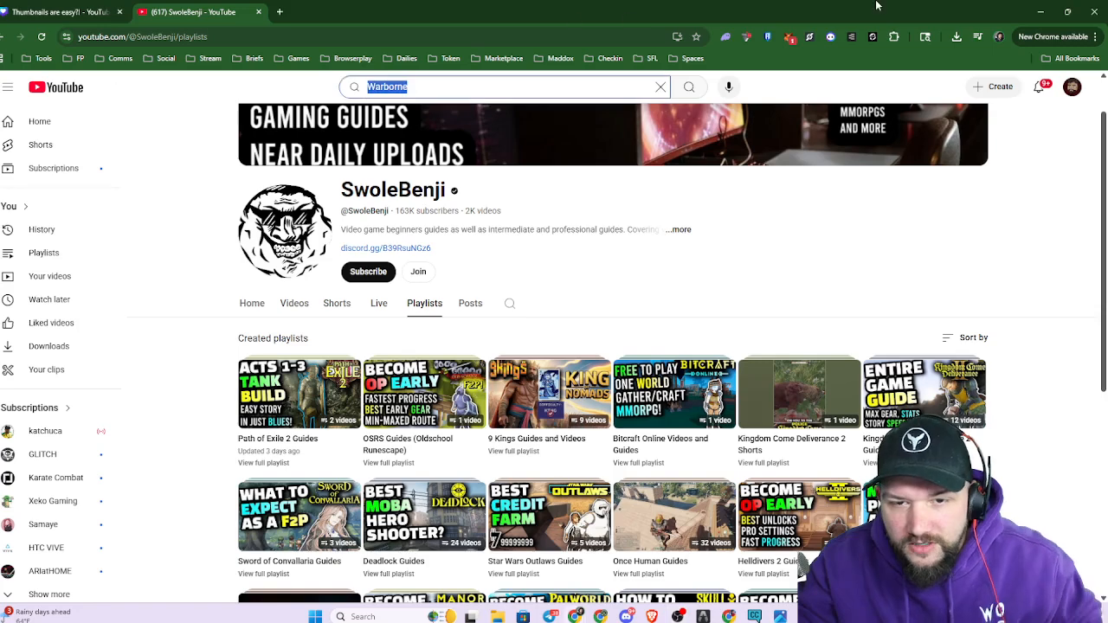
pyautogui.write('Mr')
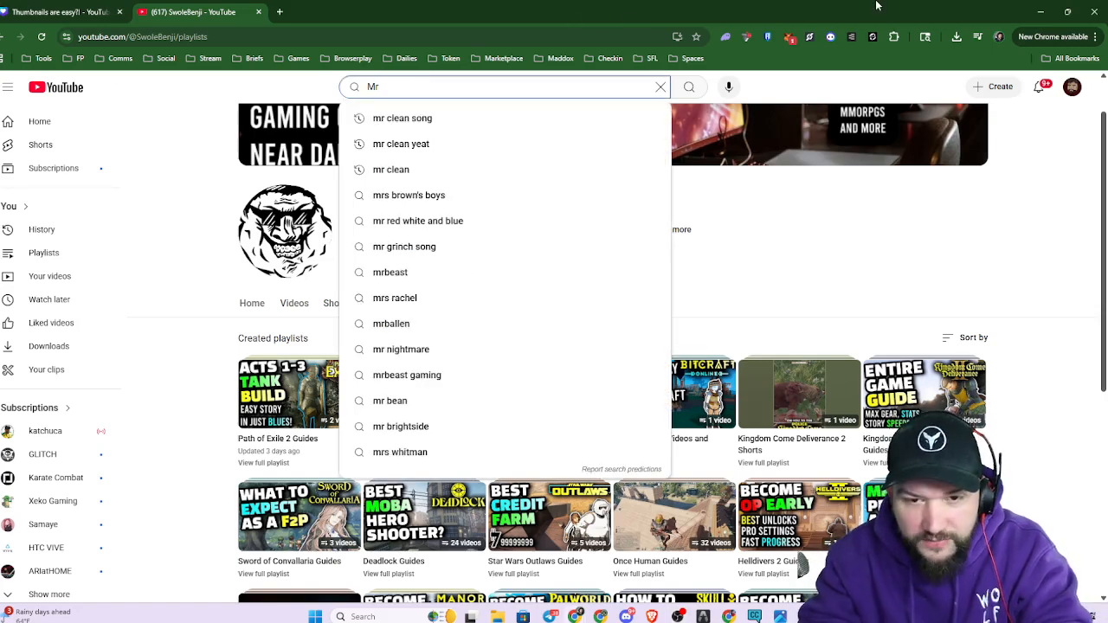
pyautogui.write(' Beas')
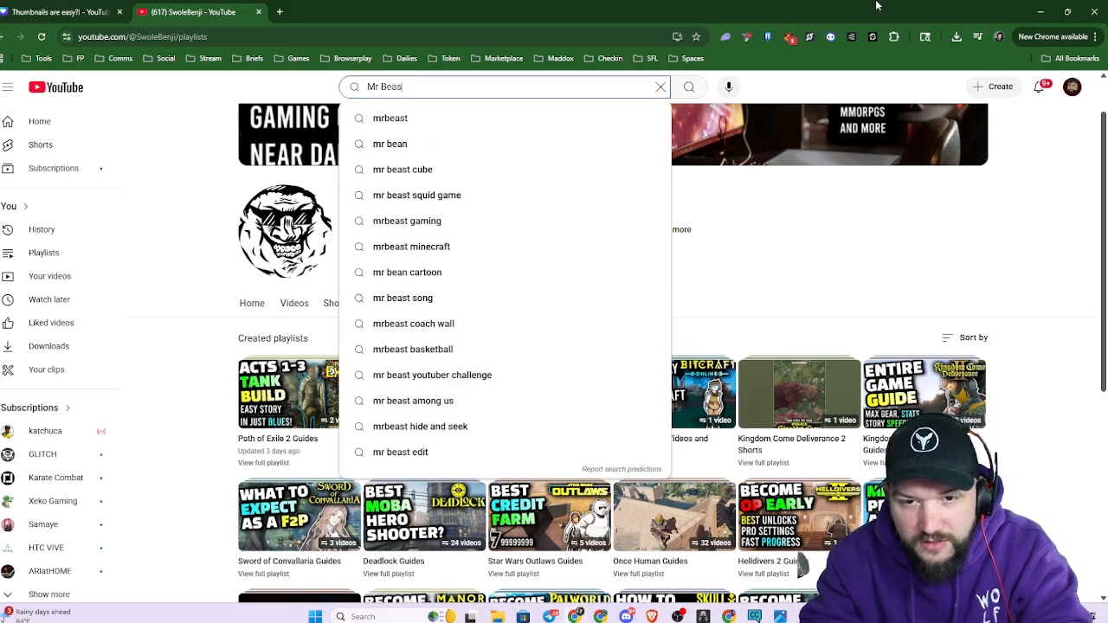
pyautogui.write('t')
pyautogui.press('Return')
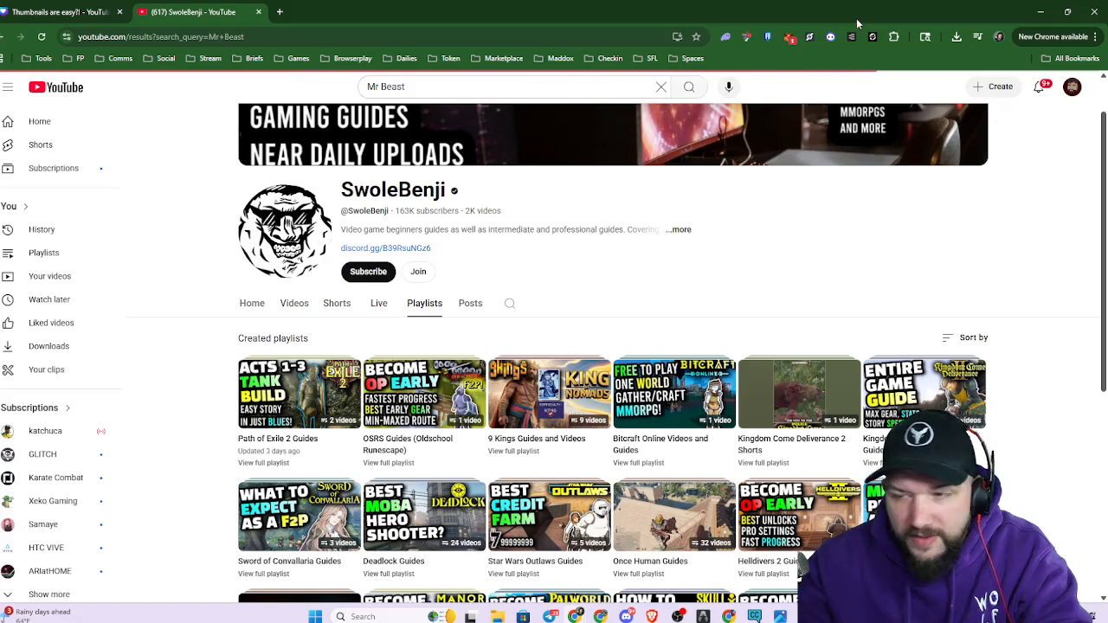
# Open the MrBeast channel from the search results and view its created playlists
pyautogui.scroll(-3, 875, 260)
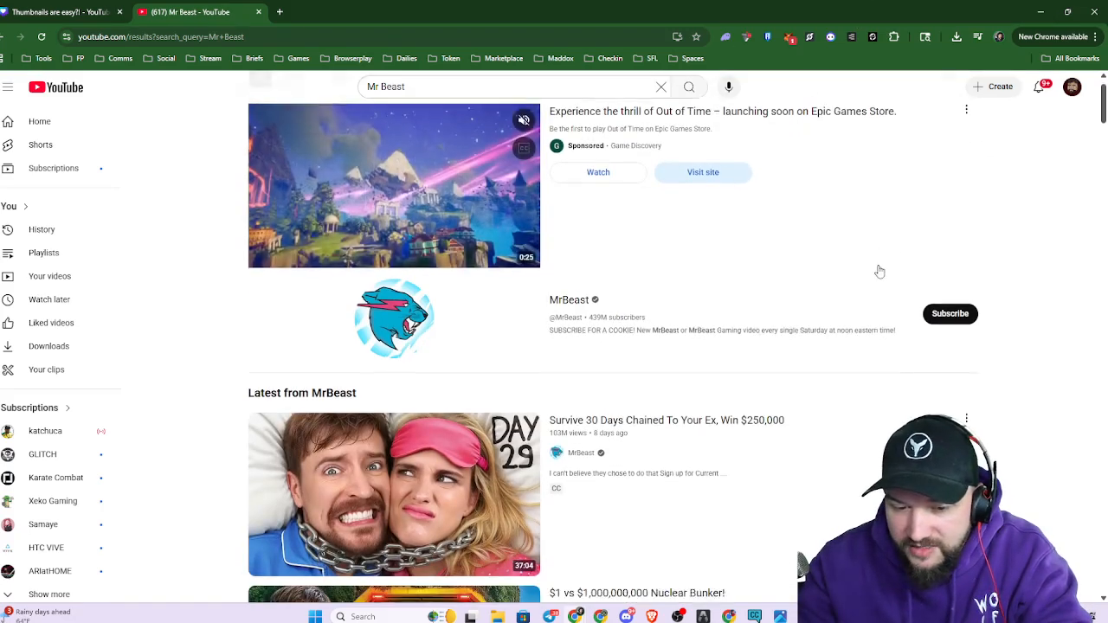
pyautogui.scroll(3, 875, 242)
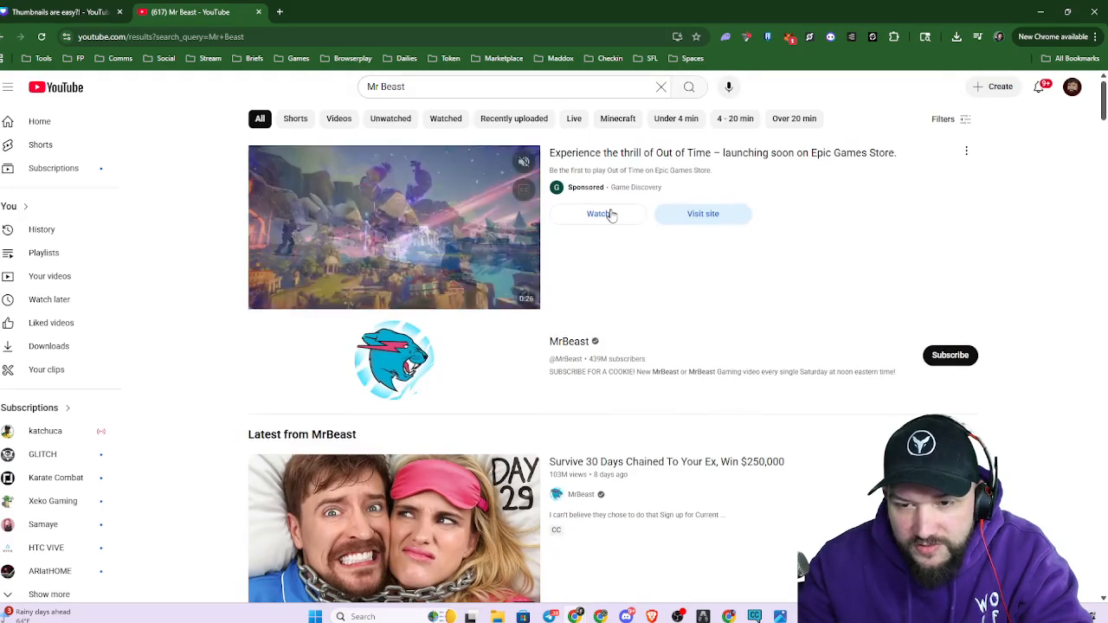
pyautogui.click(571, 344)
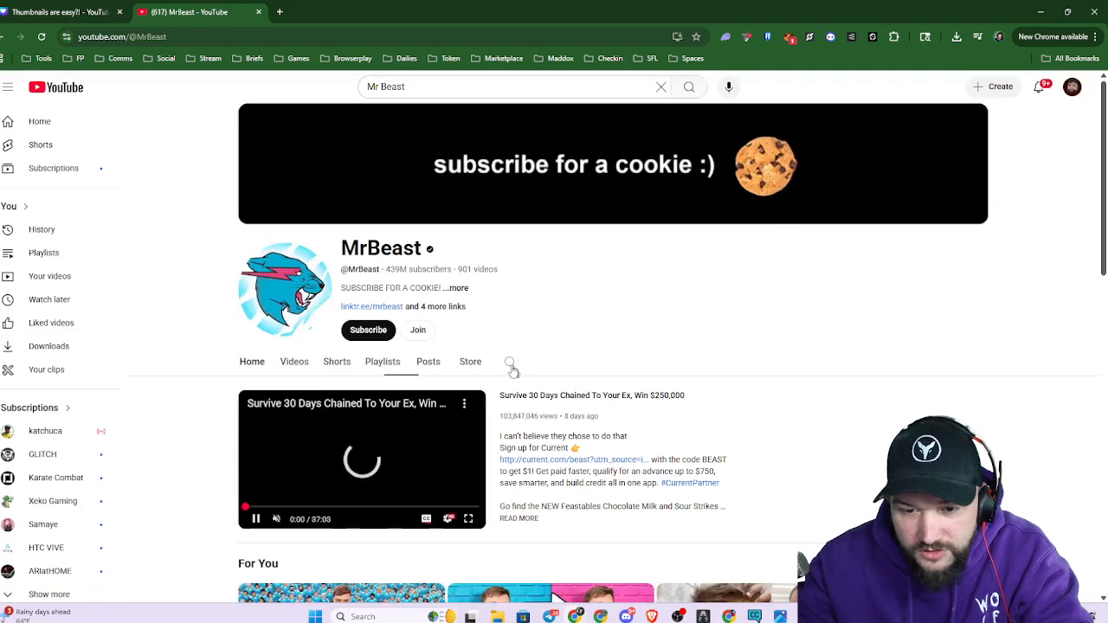
pyautogui.click(383, 362)
pyautogui.scroll(-3, 1019, 354)
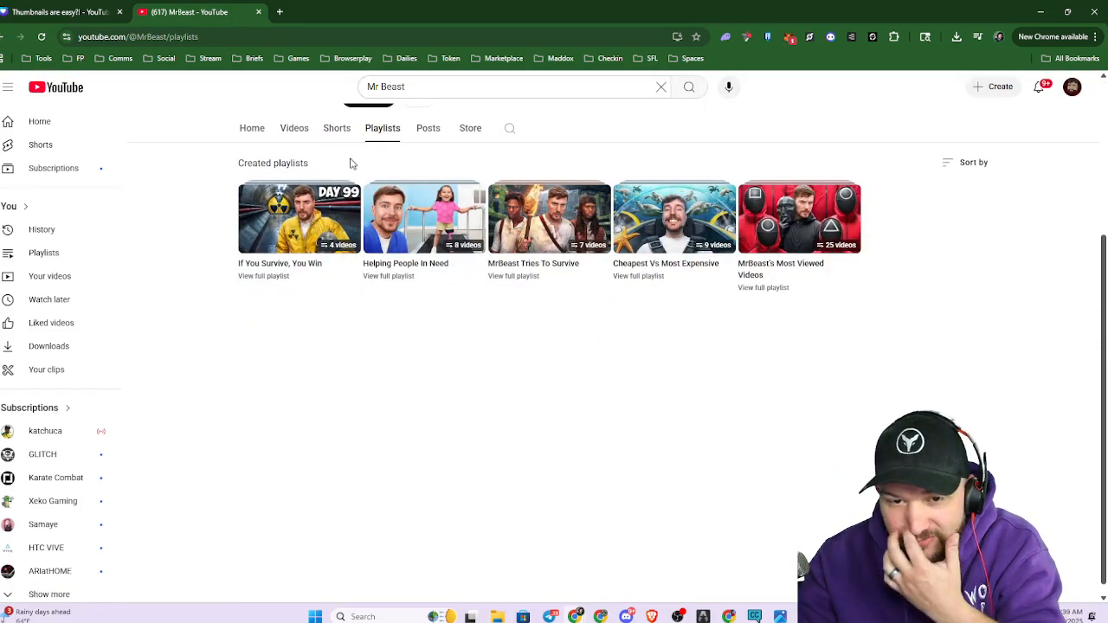
# Switch to the MrBeast channel's full video list and examine the thumbnails from the latest uploads down to older ones
pyautogui.click(295, 128)
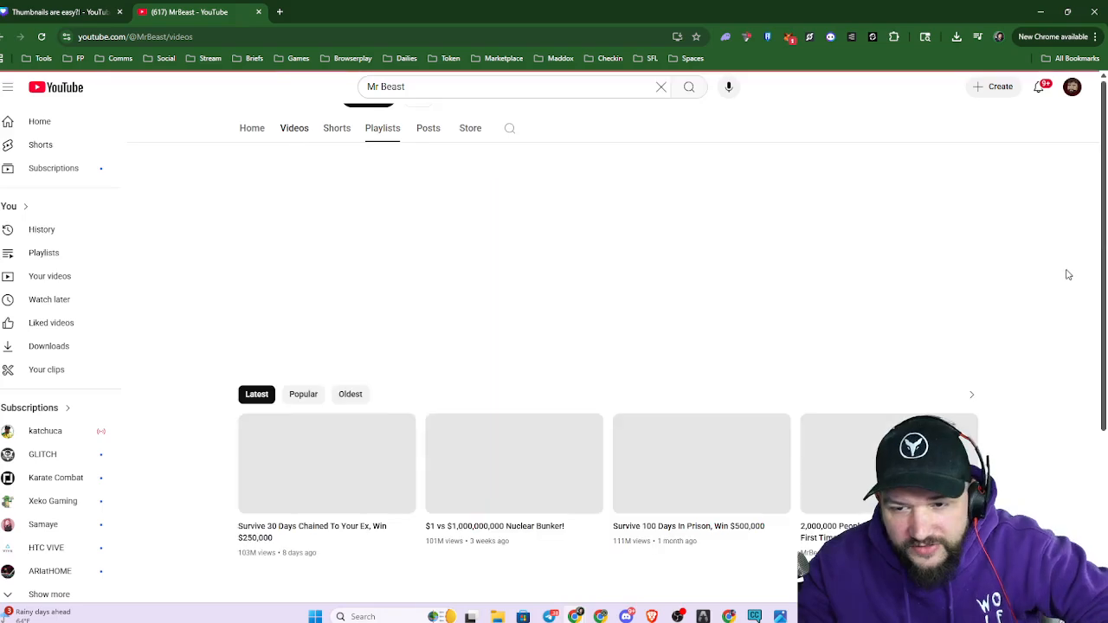
pyautogui.scroll(3, 1019, 306)
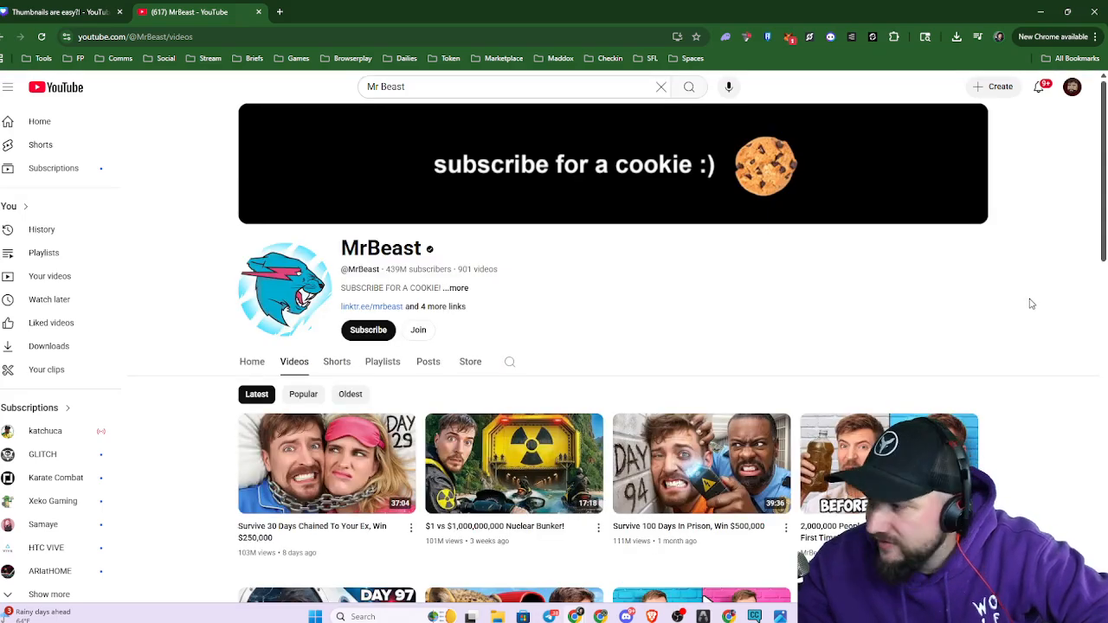
pyautogui.scroll(-3, 1030, 304)
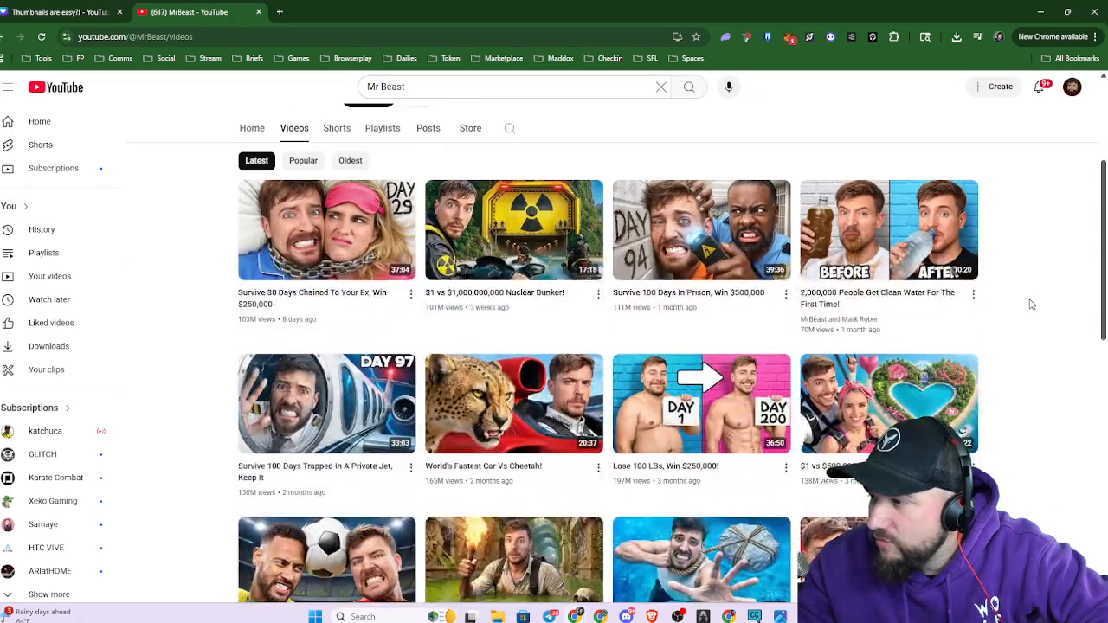
pyautogui.scroll(-1, 1030, 304)
pyautogui.scroll(-2, 1030, 301)
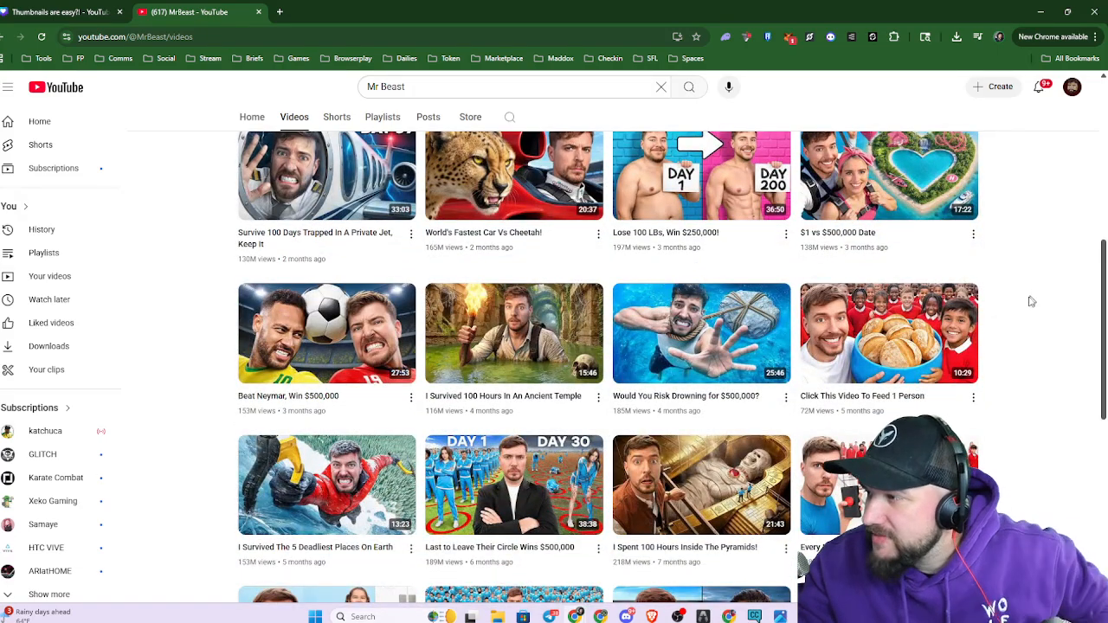
pyautogui.scroll(-4, 1031, 301)
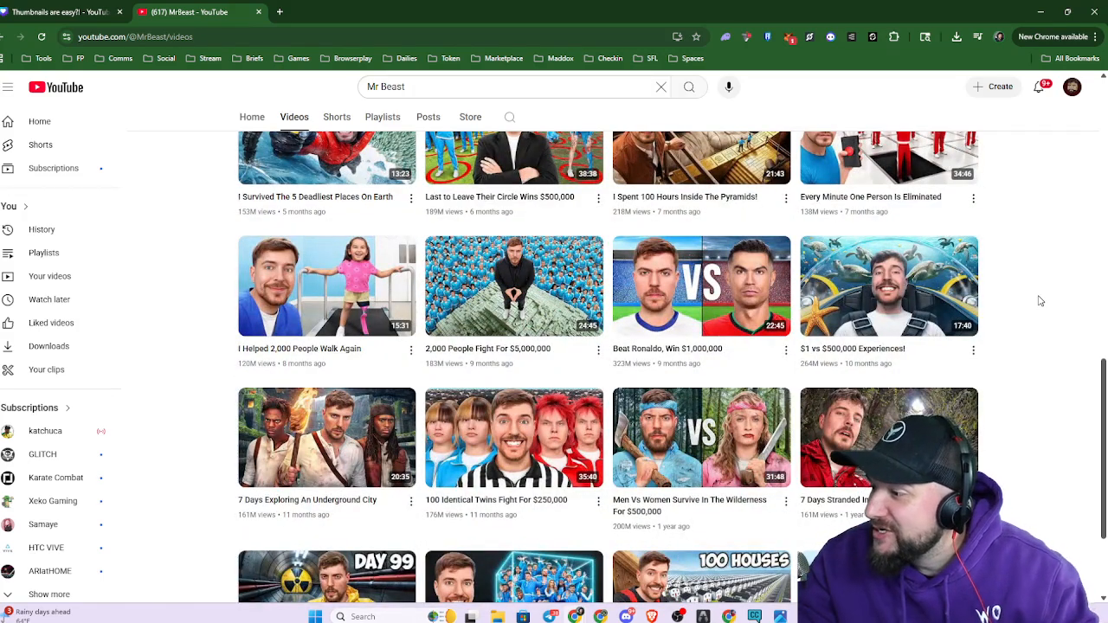
pyautogui.scroll(-4, 1040, 300)
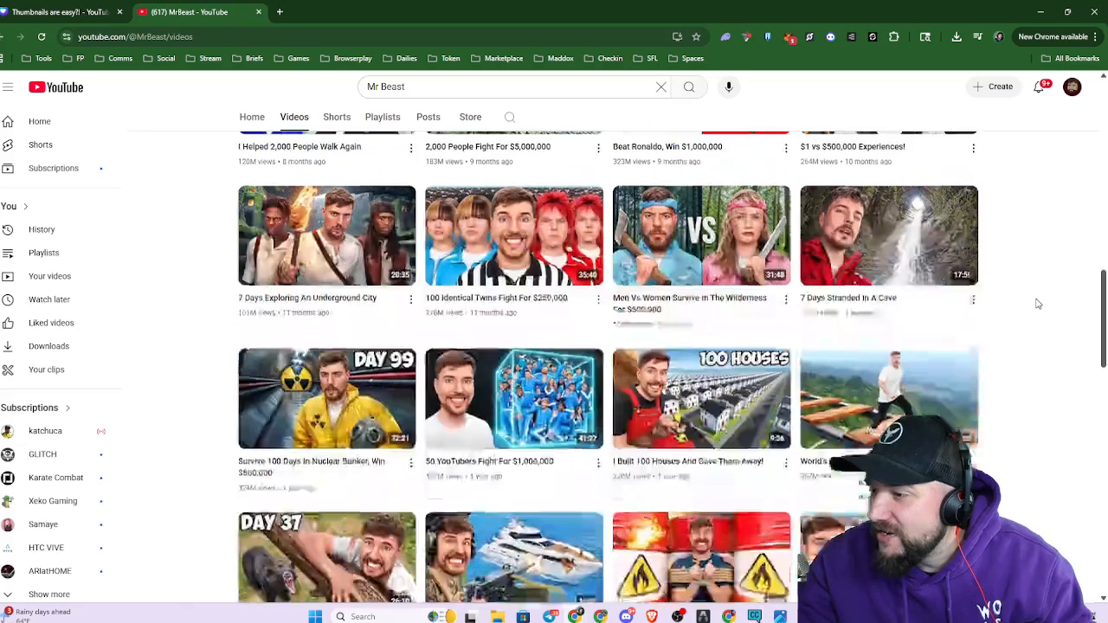
pyautogui.scroll(-1, 1038, 303)
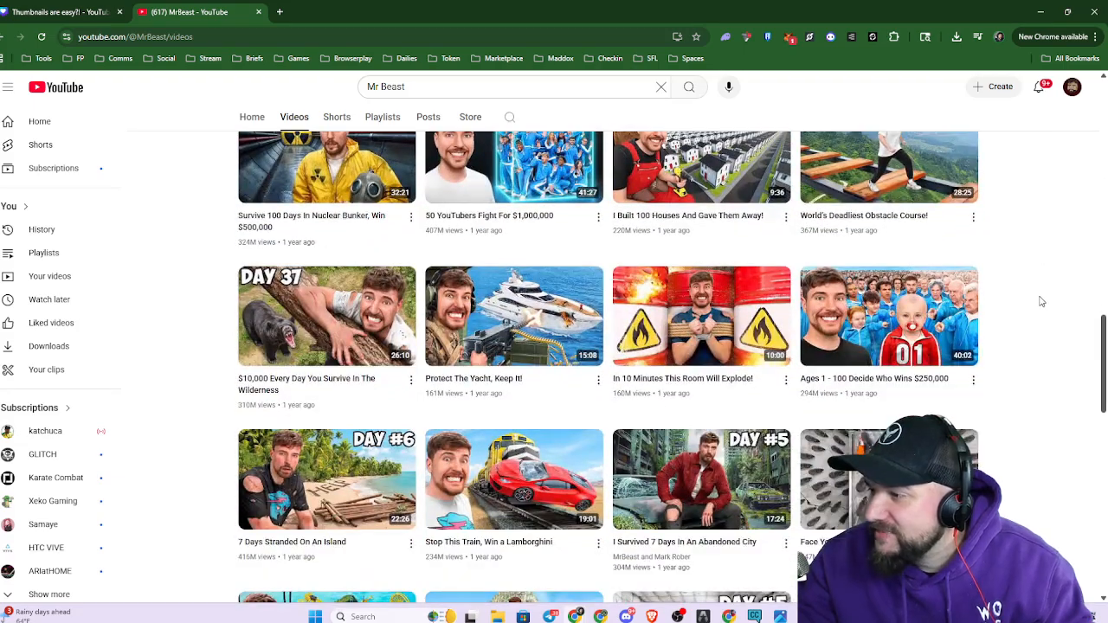
pyautogui.scroll(-2, 1040, 301)
pyautogui.scroll(-2, 1042, 300)
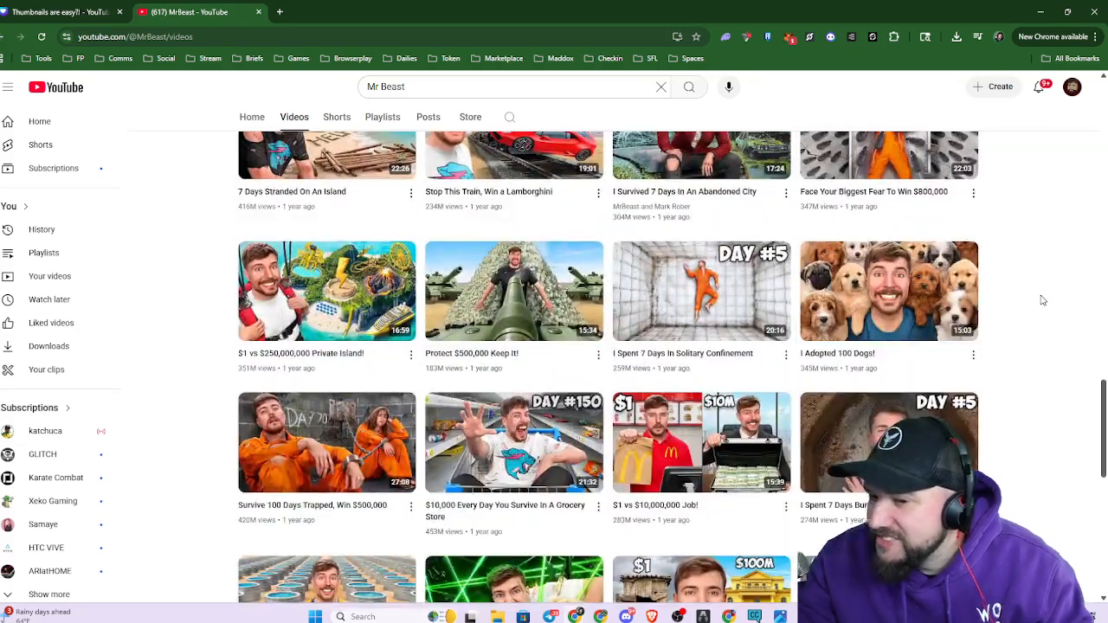
pyautogui.scroll(-1, 1042, 301)
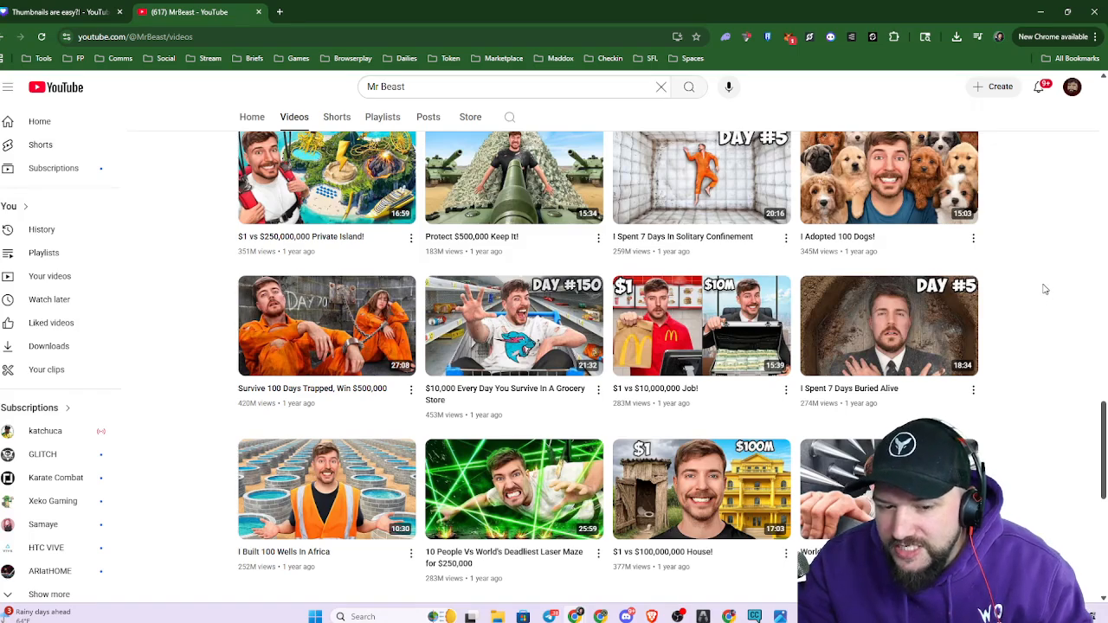
# Review the MrBeast thumbnails again from the older uploads back up to the latest ones, comparing their faces, text and composition
pyautogui.scroll(1, 1046, 294)
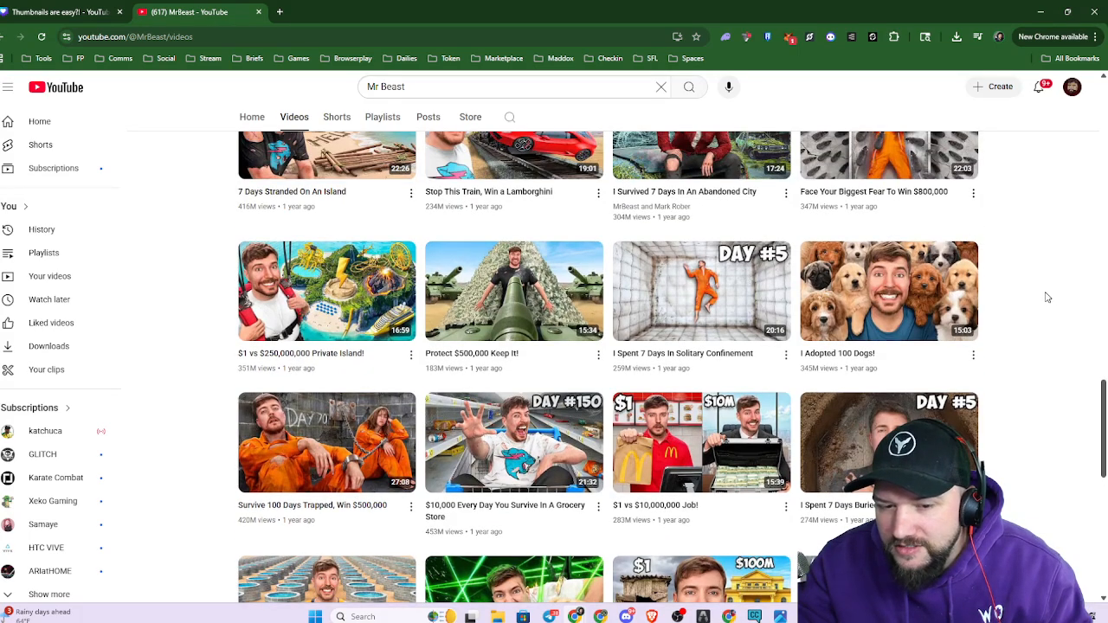
pyautogui.scroll(3, 1032, 312)
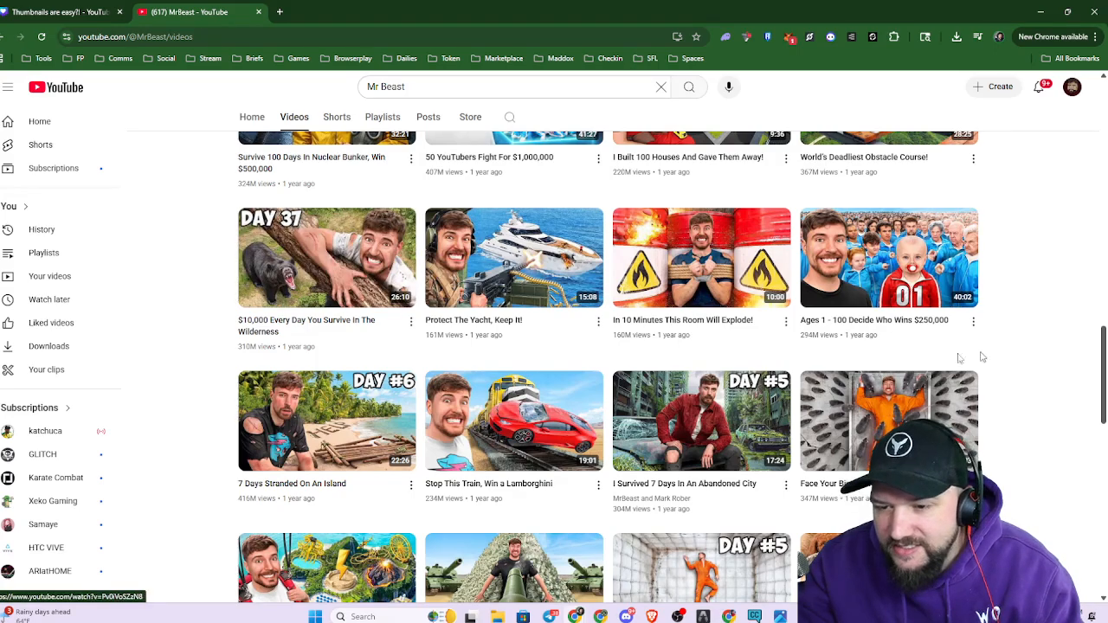
pyautogui.scroll(1, 738, 299)
pyautogui.scroll(3, 1004, 325)
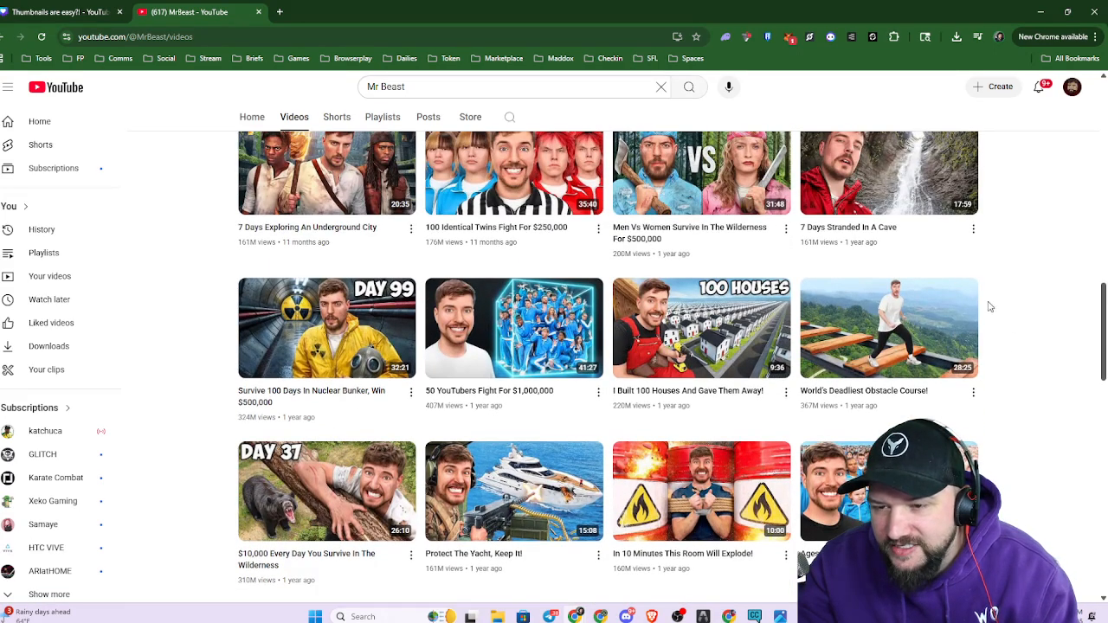
pyautogui.scroll(2, 1047, 364)
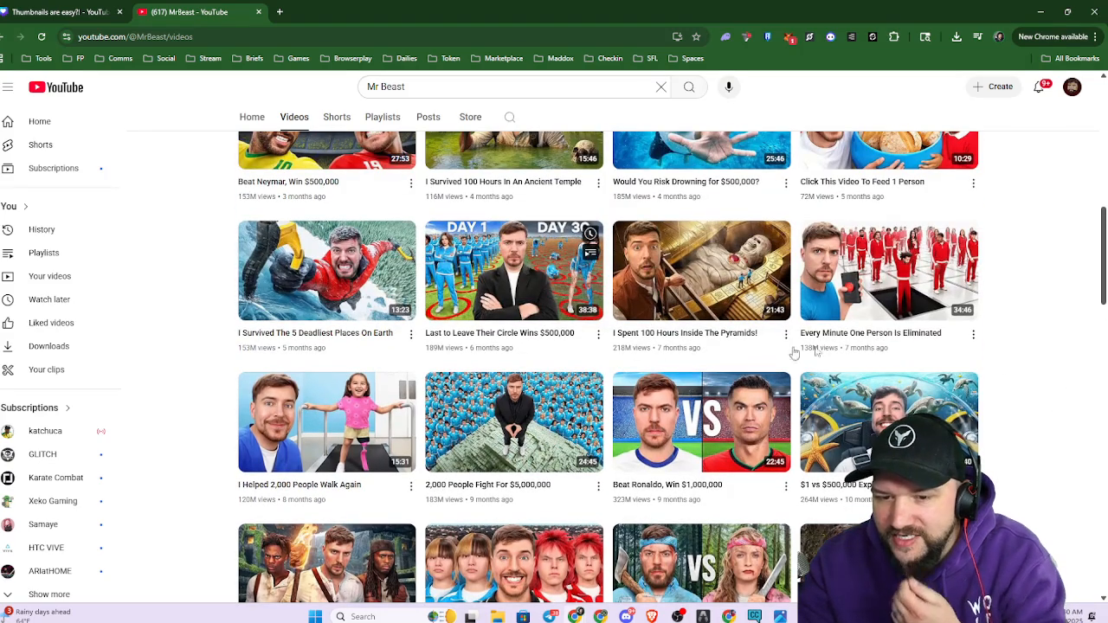
pyautogui.scroll(2, 1015, 344)
pyautogui.scroll(2, 1018, 354)
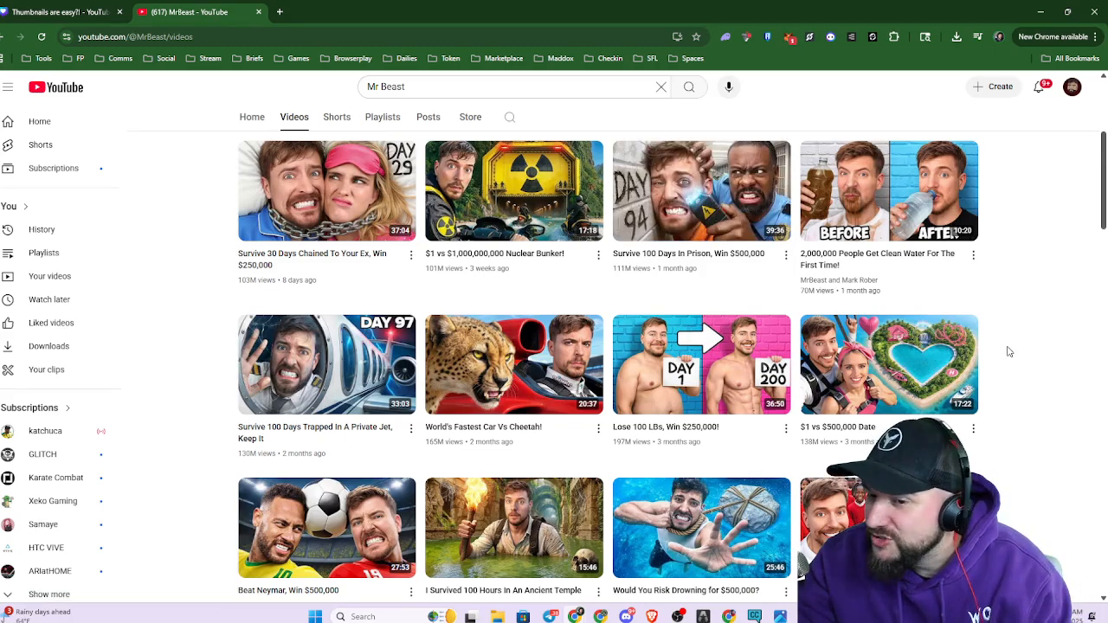
pyautogui.moveTo(636, 258)
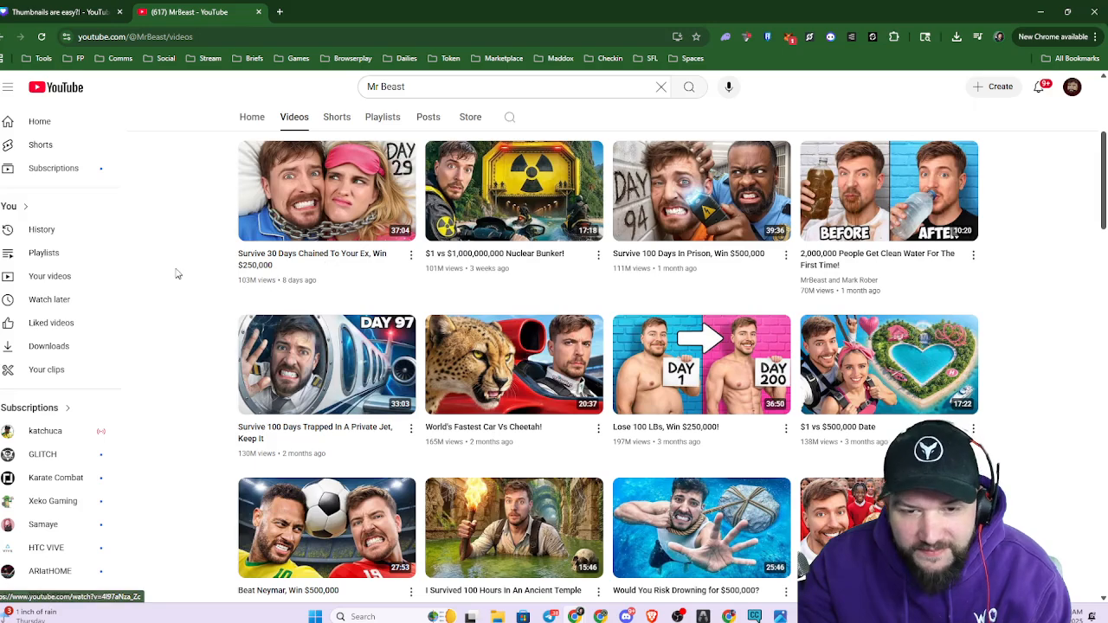
# Examine the MrBeast video thumbnails from the latest uploads down to those about two years old, noting expressions, day counters and colours
pyautogui.scroll(-2, 200, 260)
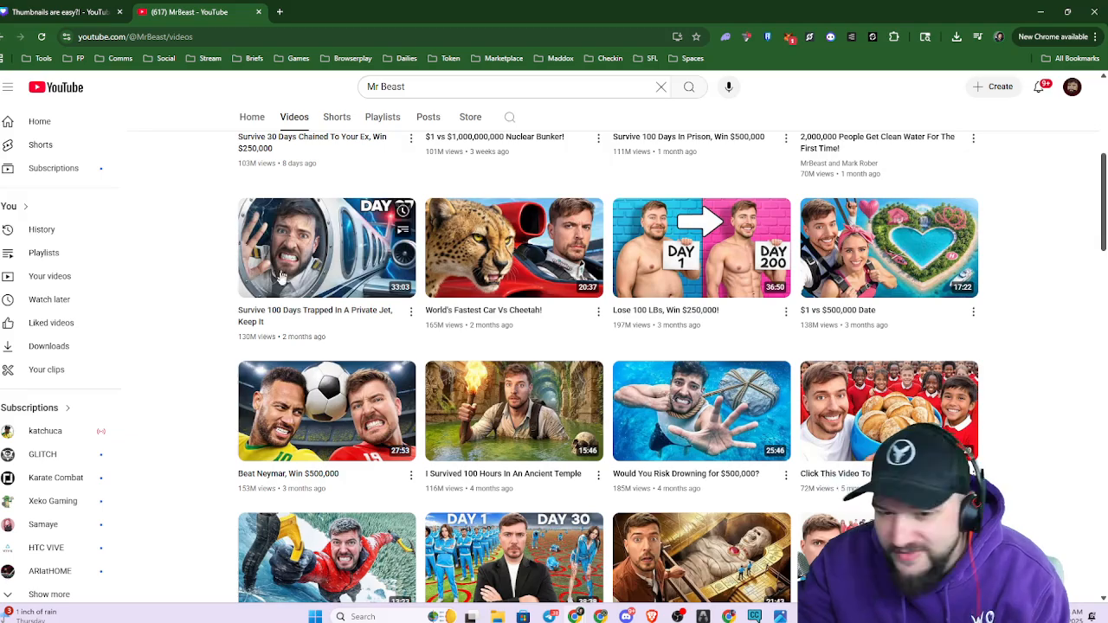
pyautogui.scroll(-1, 1073, 333)
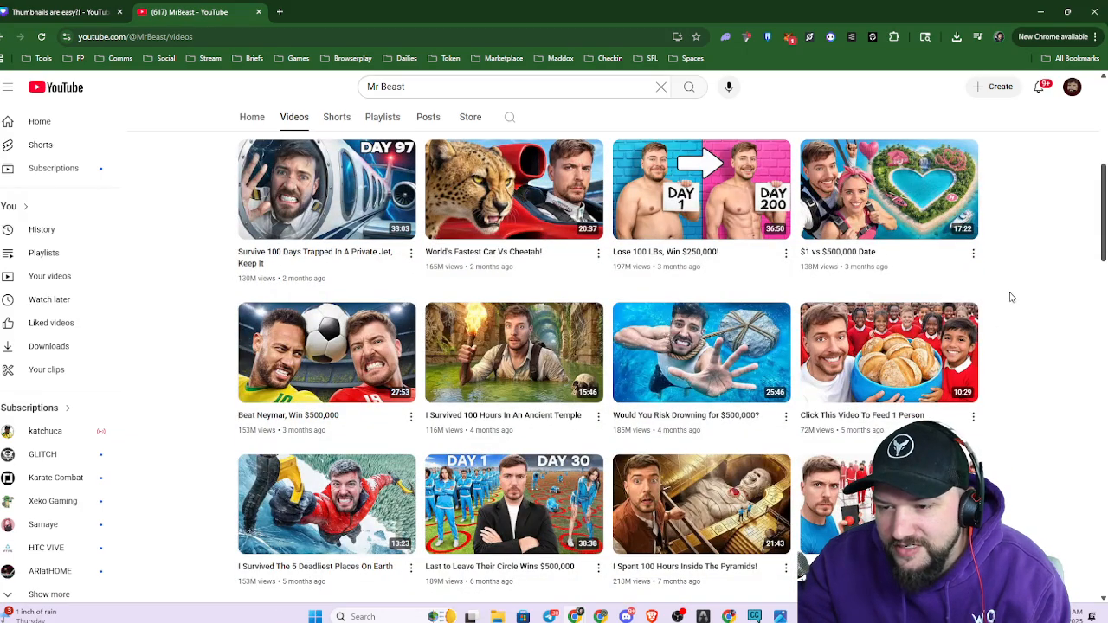
pyautogui.scroll(-8, 1021, 311)
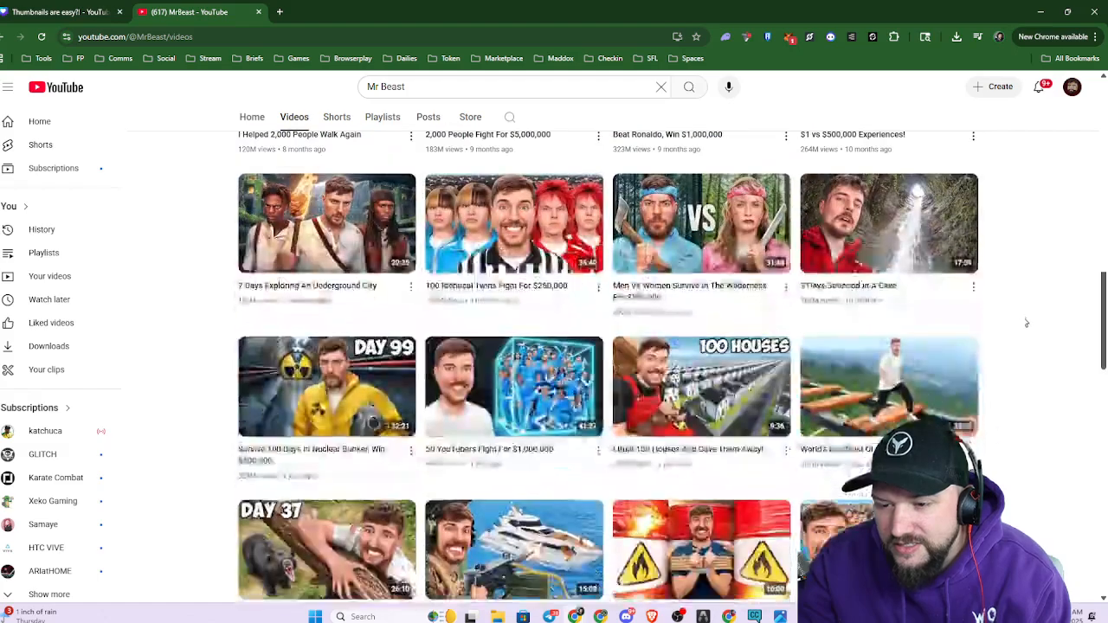
pyautogui.scroll(-1, 1023, 324)
pyautogui.scroll(-1, 1022, 326)
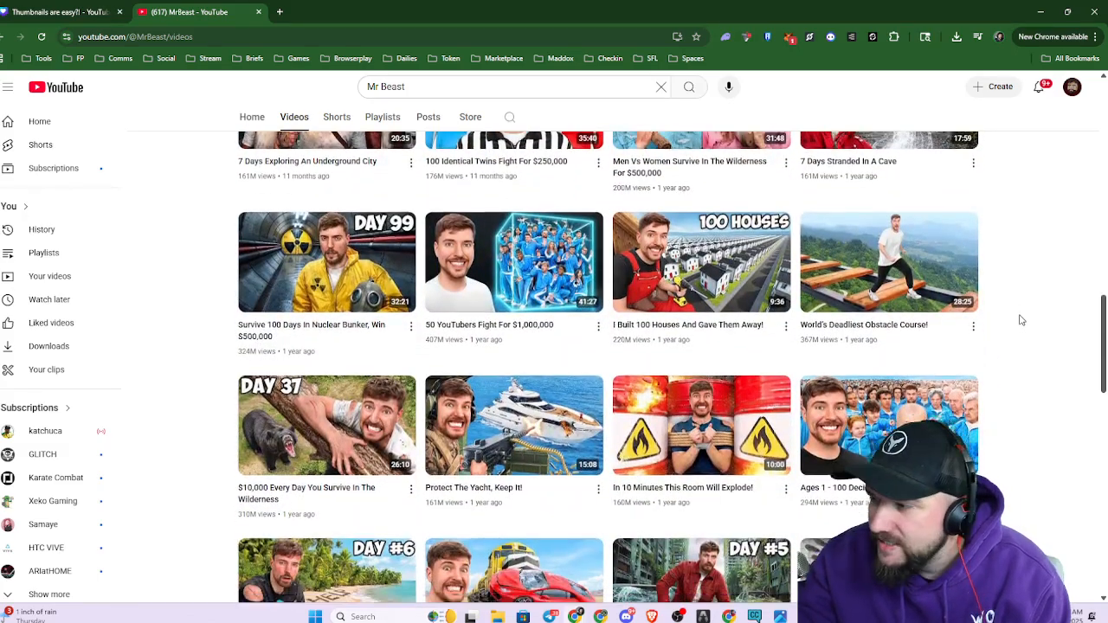
pyautogui.scroll(-3, 1021, 320)
pyautogui.scroll(-1, 1022, 320)
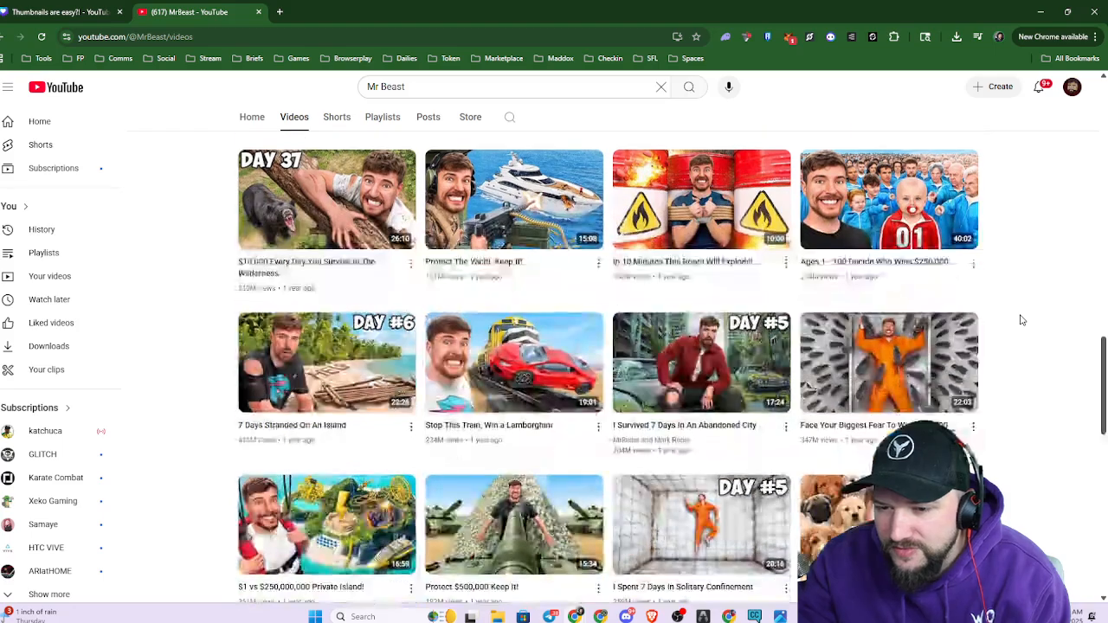
pyautogui.scroll(-3, 1025, 318)
pyautogui.scroll(-5, 1027, 316)
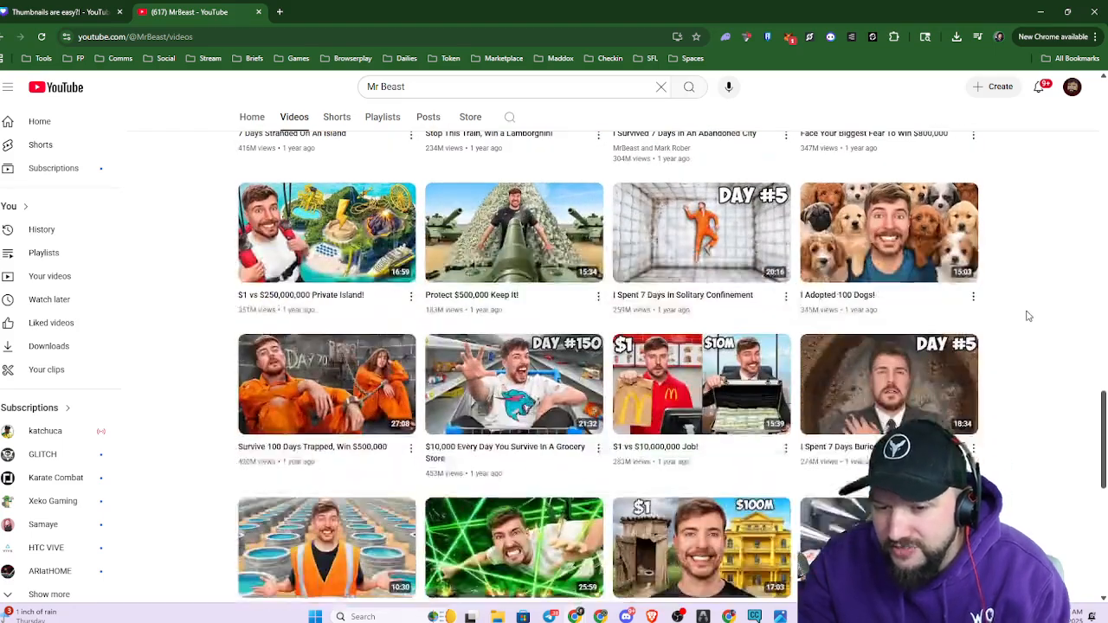
pyautogui.scroll(-3, 1028, 316)
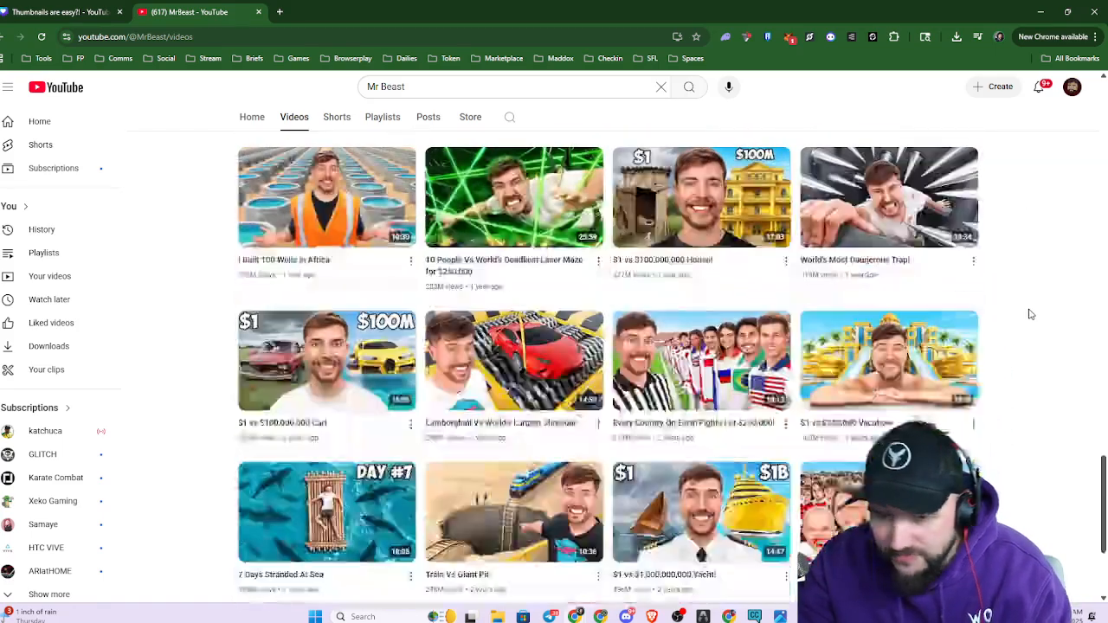
pyautogui.scroll(-1, 1030, 315)
pyautogui.scroll(-2, 1030, 314)
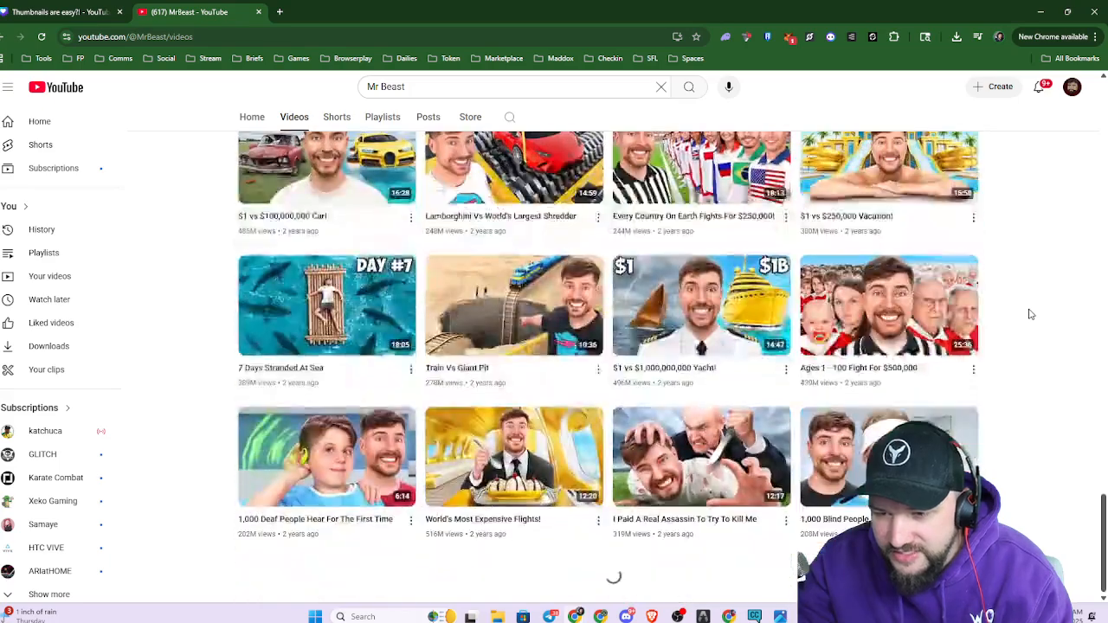
pyautogui.scroll(-2, 1031, 312)
# Examine the older MrBeast thumbnails, from uploads about three years old down to five-year-old ones, for recurring faces, props and text
pyautogui.scroll(-6, 1031, 310)
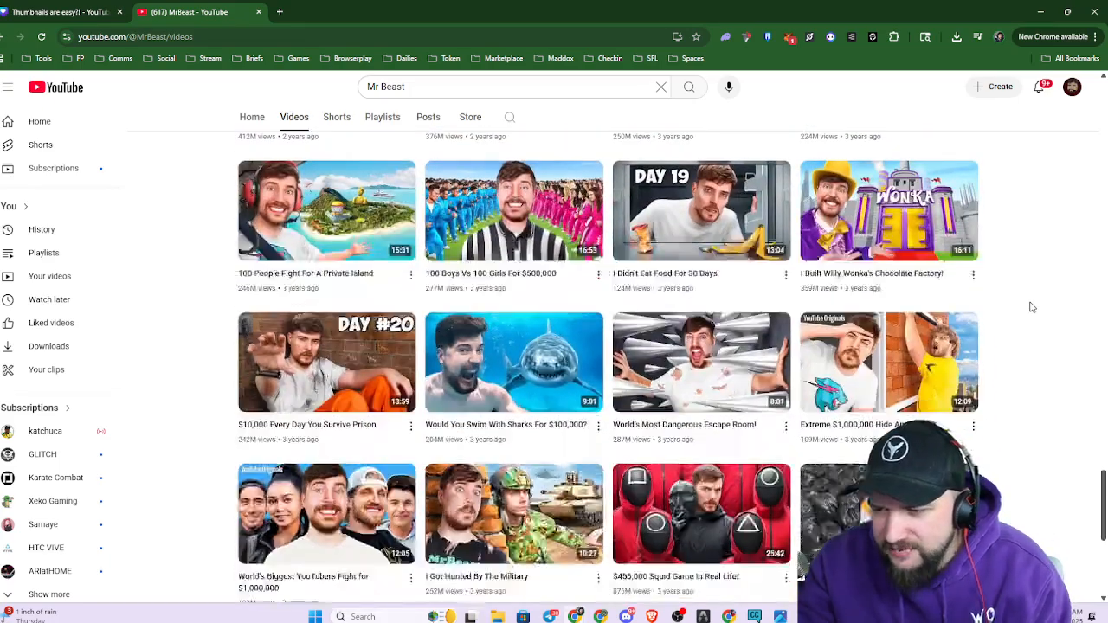
pyautogui.scroll(-3, 1032, 308)
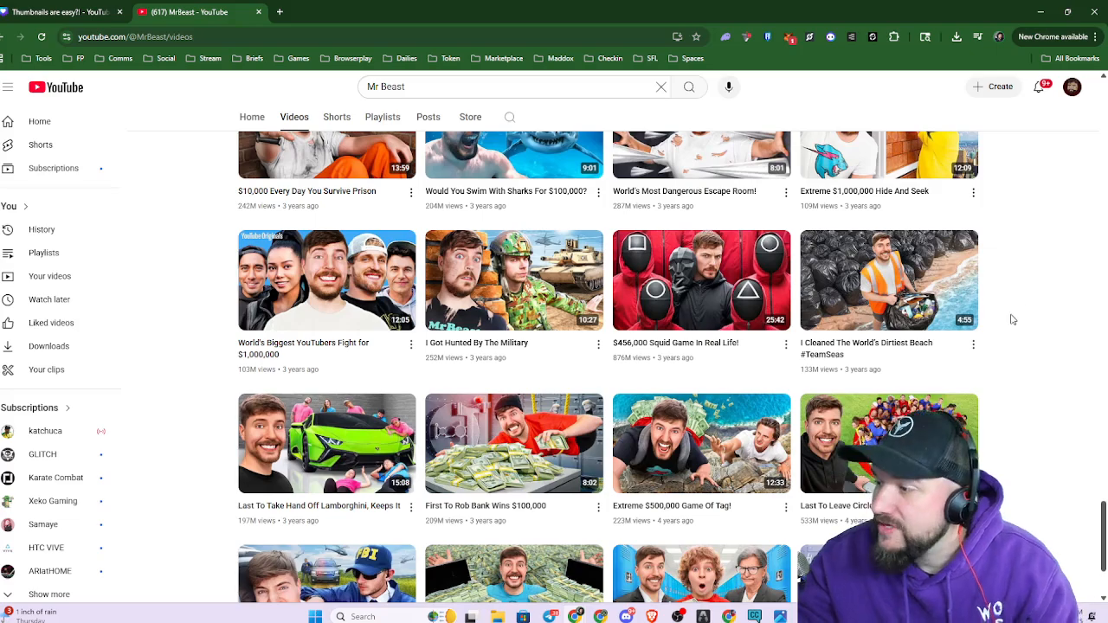
pyautogui.scroll(-5, 1004, 295)
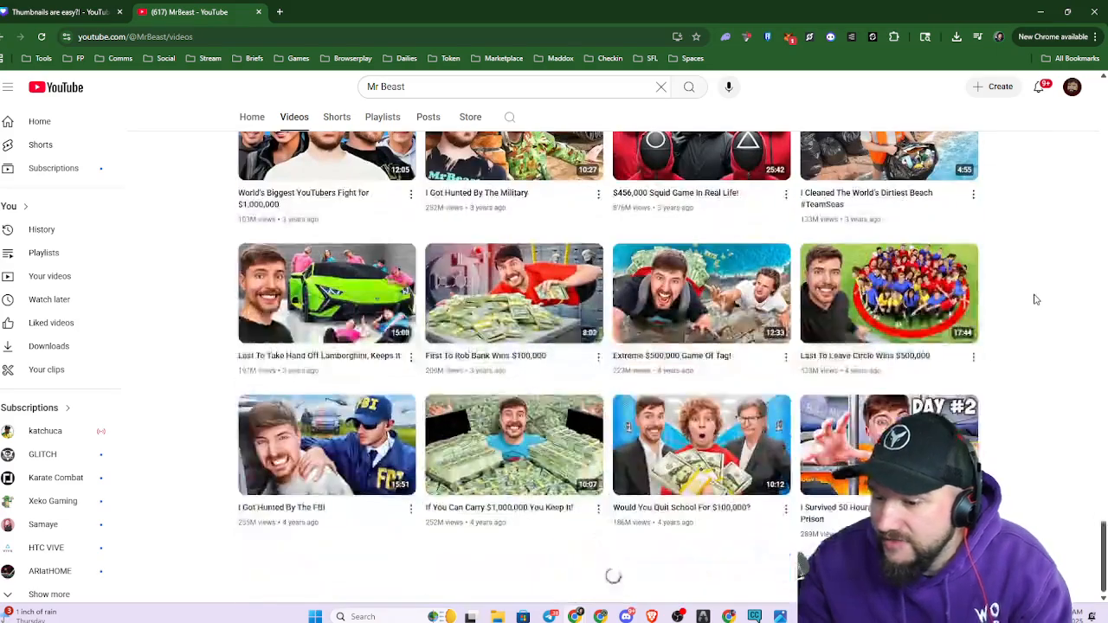
pyautogui.scroll(-3, 1038, 293)
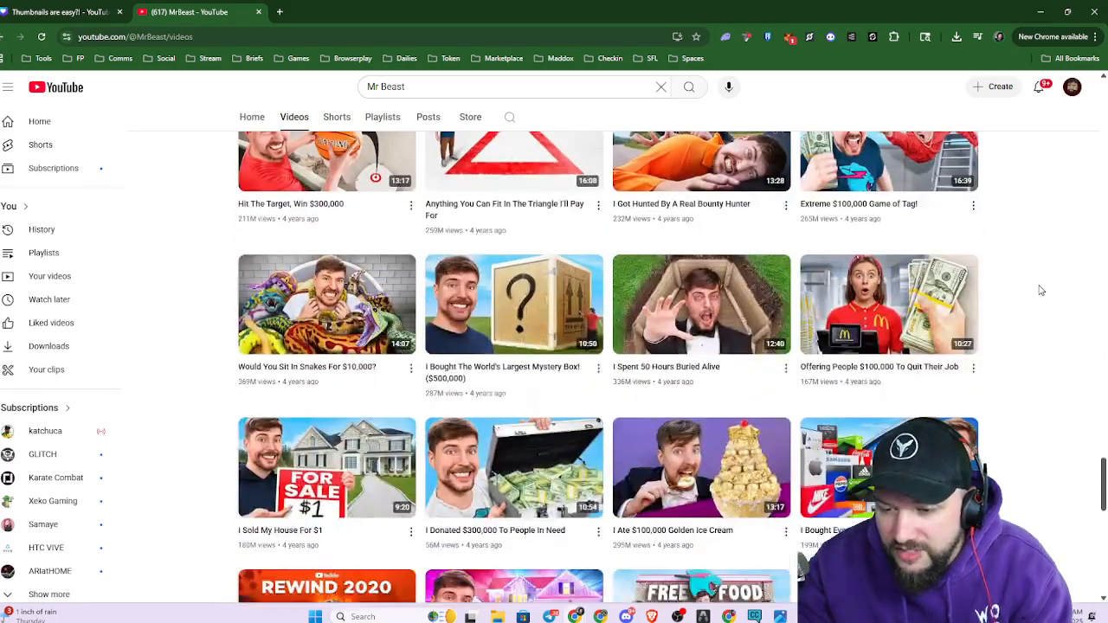
pyautogui.scroll(-4, 1041, 291)
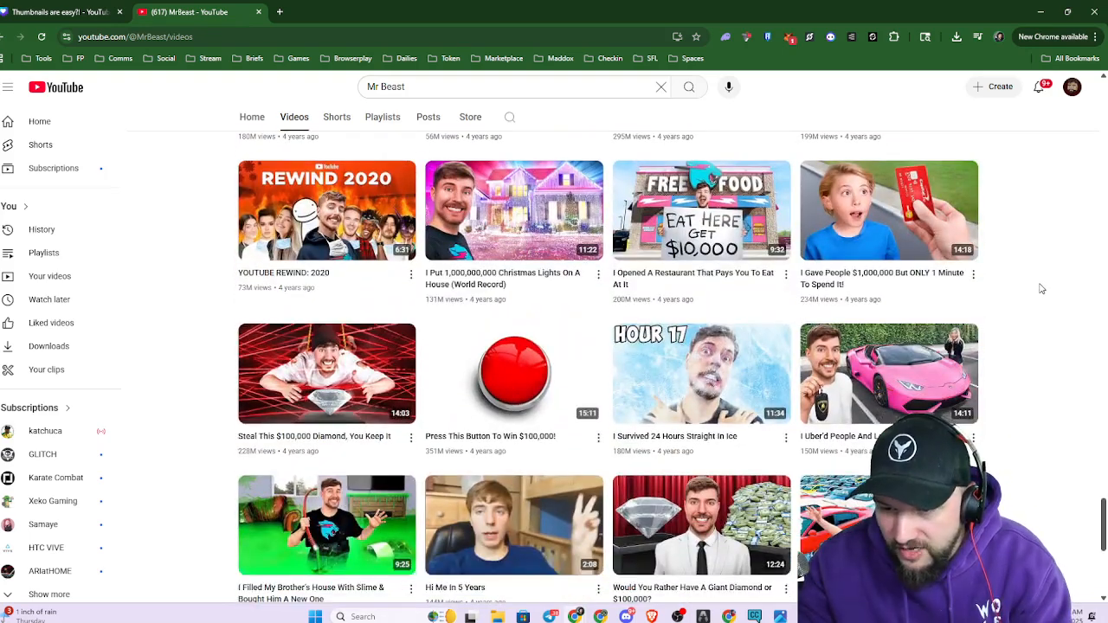
pyautogui.scroll(-1, 1042, 288)
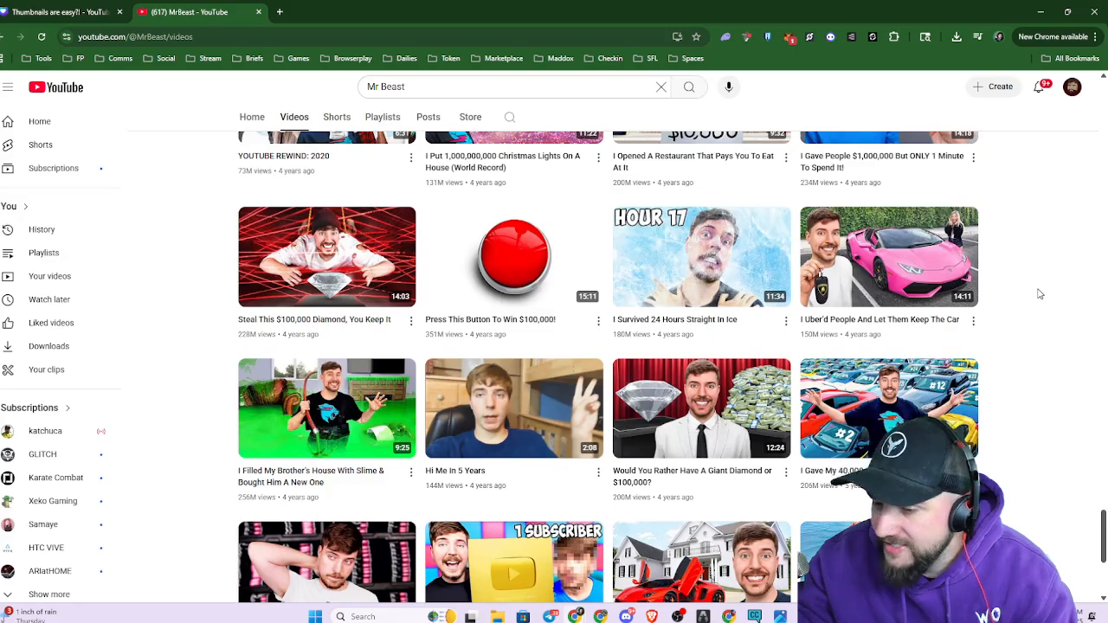
pyautogui.scroll(-3, 1040, 294)
pyautogui.scroll(-1, 1037, 291)
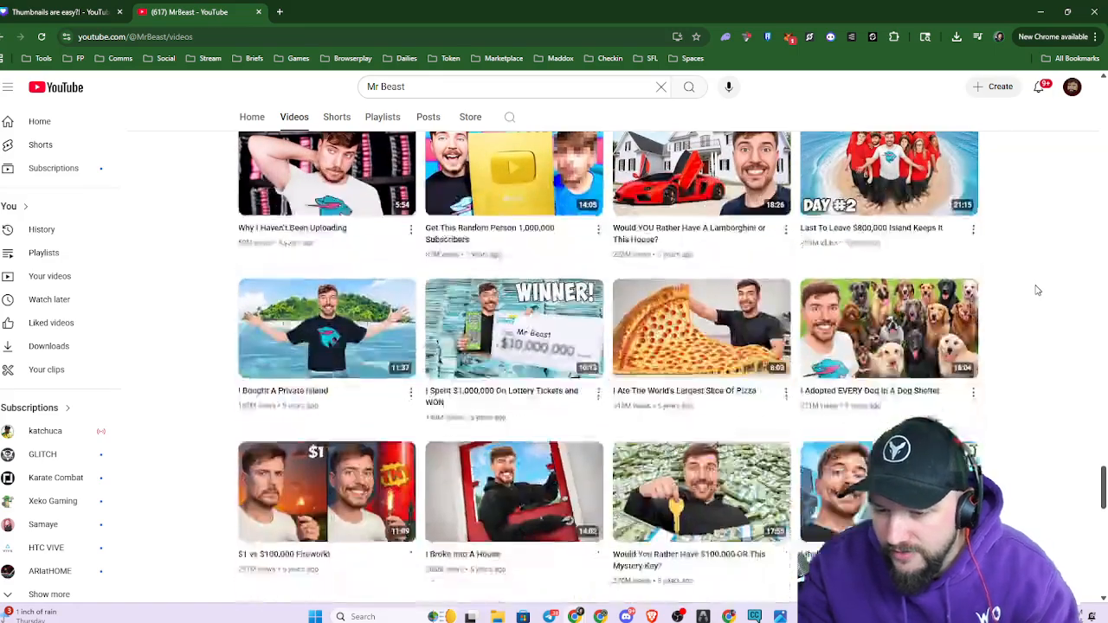
pyautogui.scroll(-3, 1037, 290)
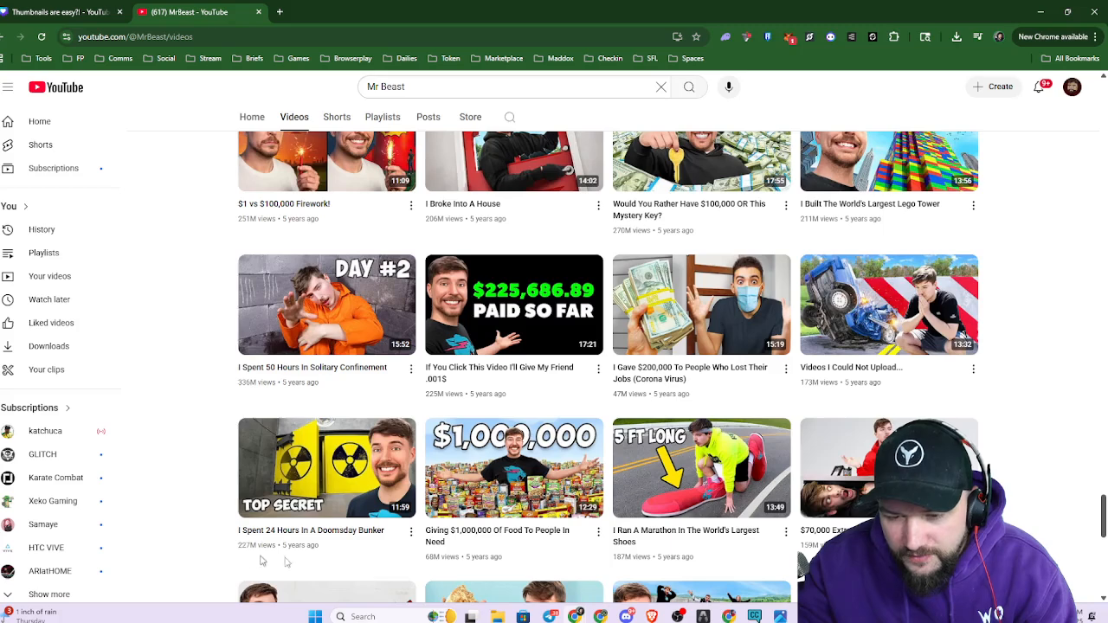
pyautogui.click(437, 84)
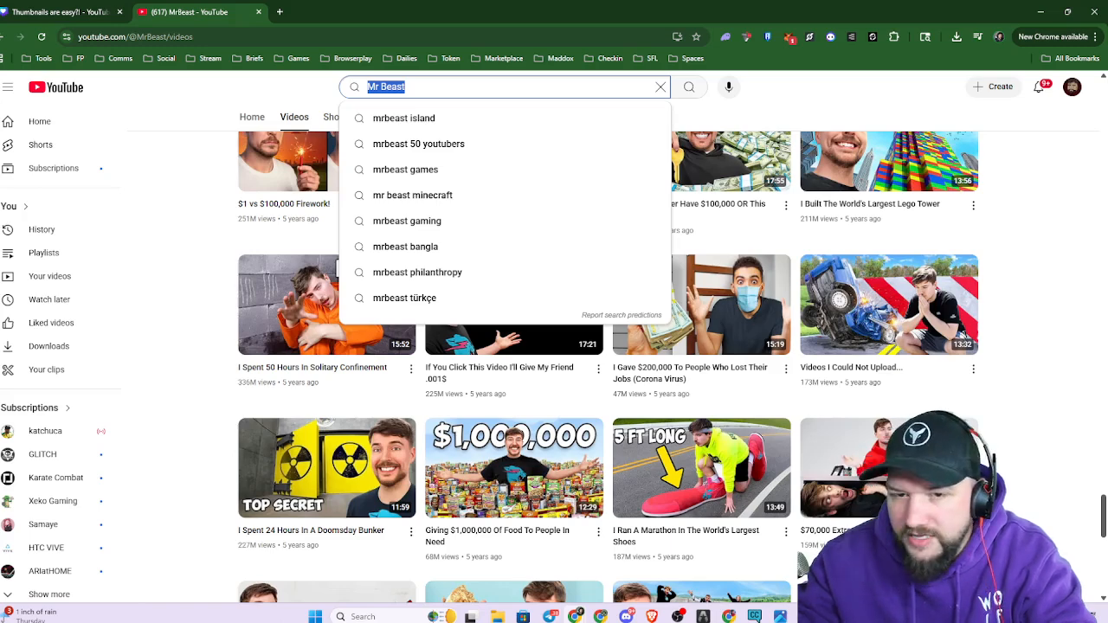
pyautogui.click(1011, 350)
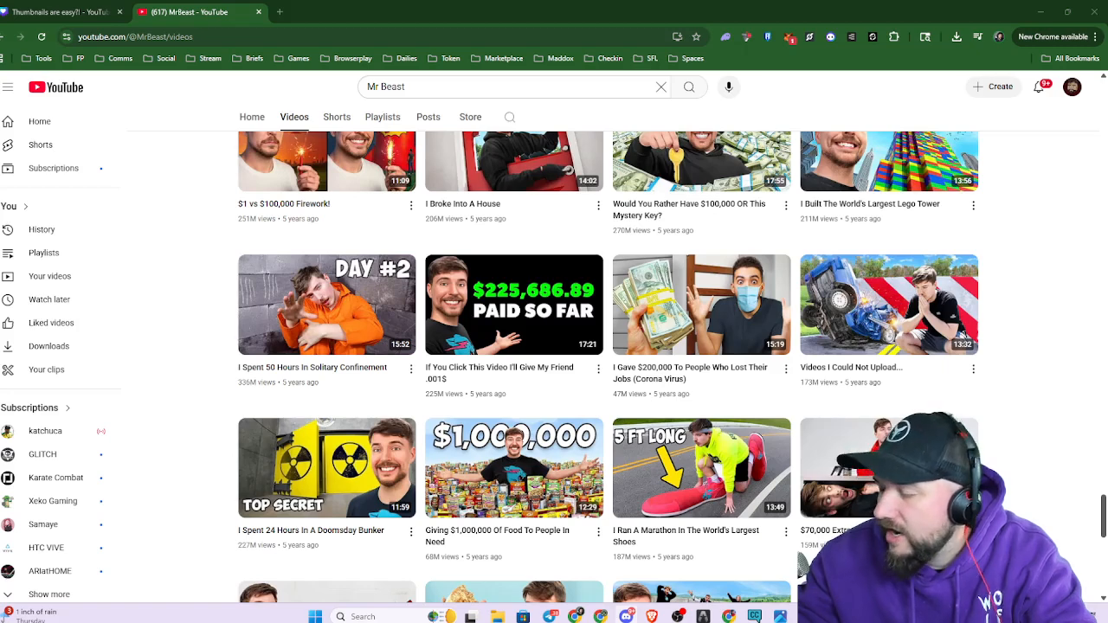
pyautogui.moveTo(552, 338)
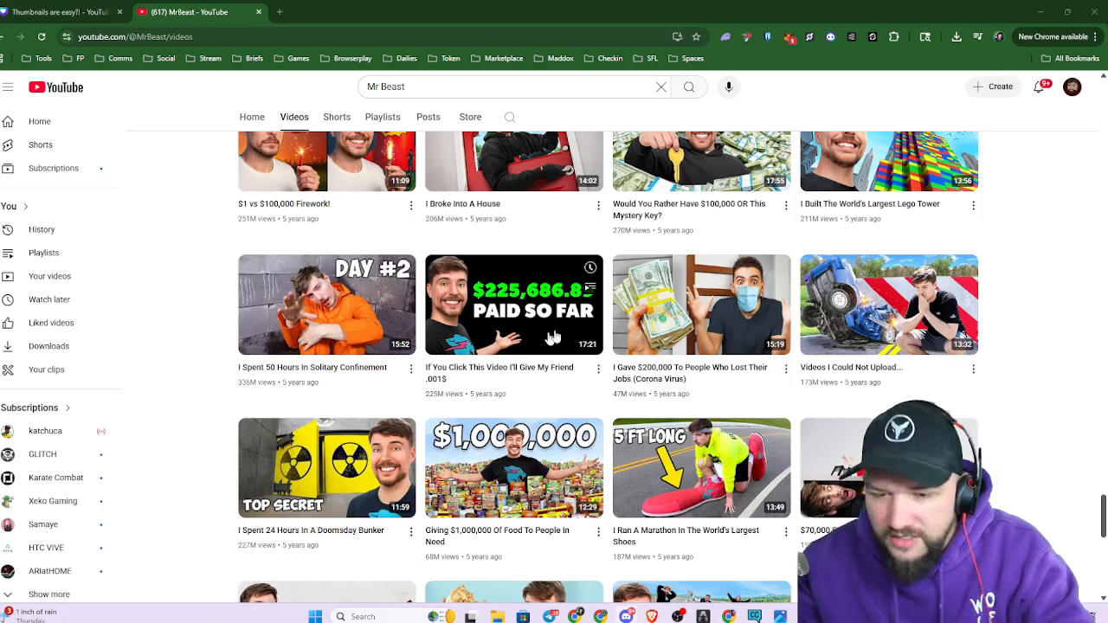
pyautogui.scroll(-7, 552, 337)
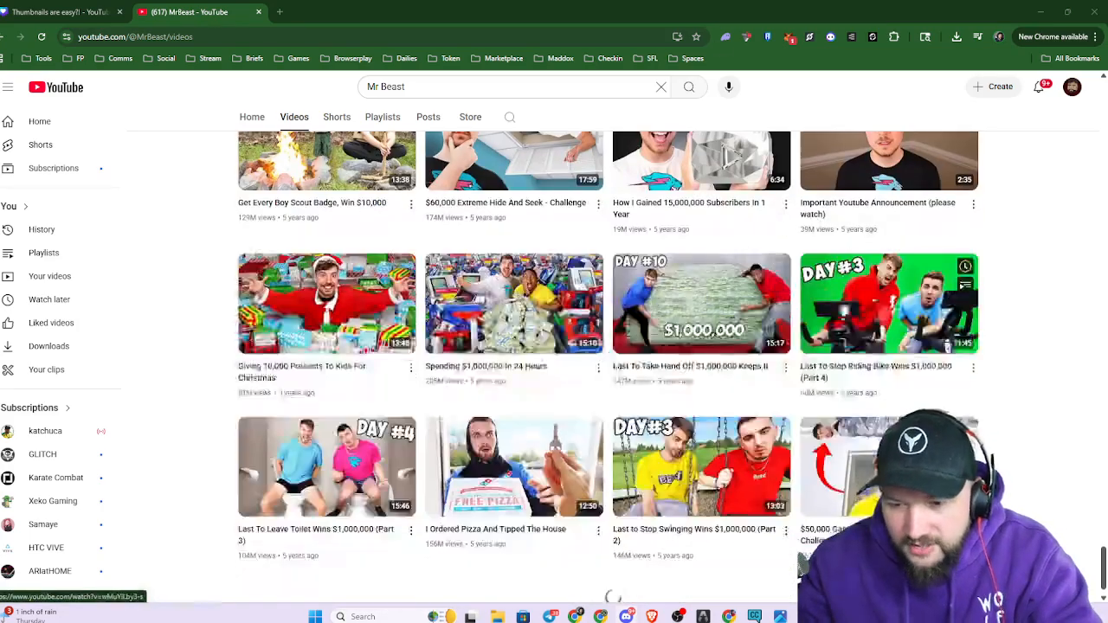
# Replace the YouTube search with "Yea Mad" and run it
pyautogui.click(427, 86)
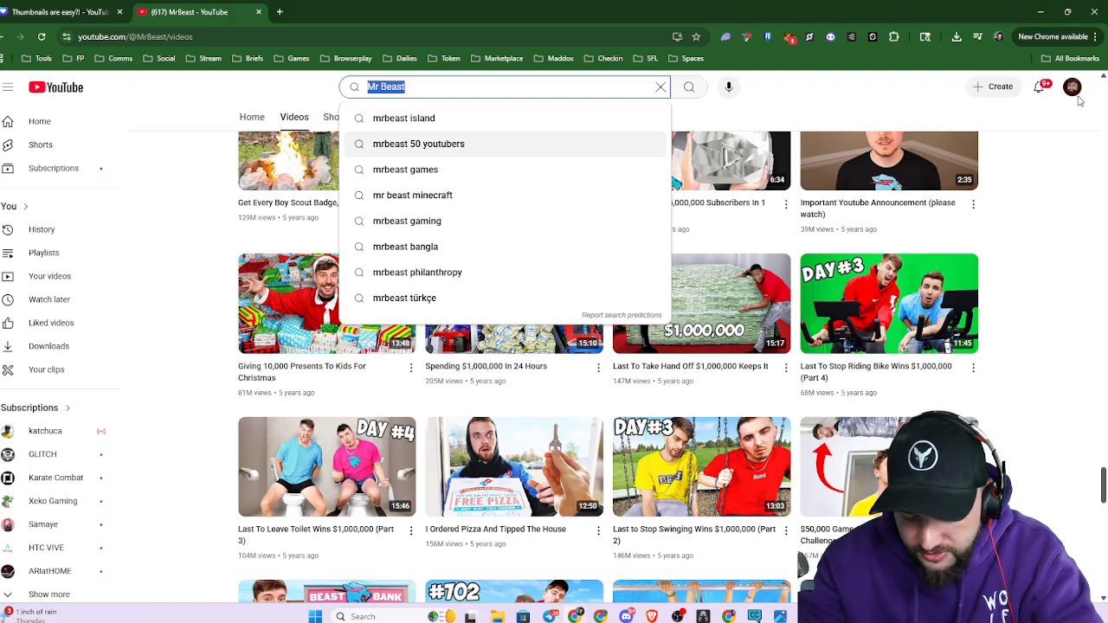
pyautogui.write('Yea Mad')
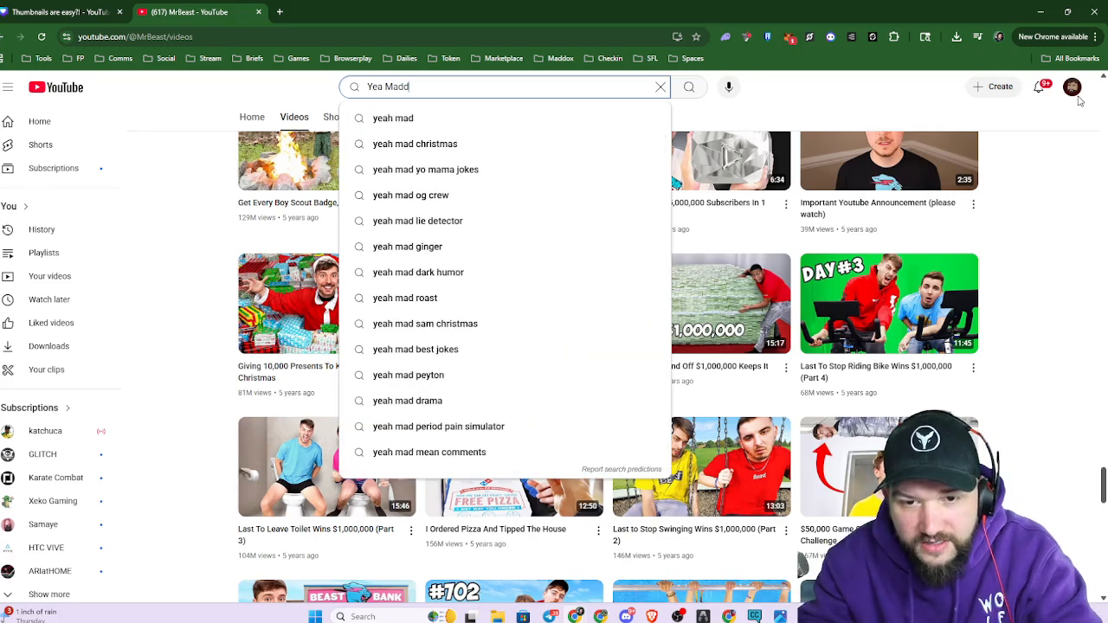
pyautogui.press('Return')
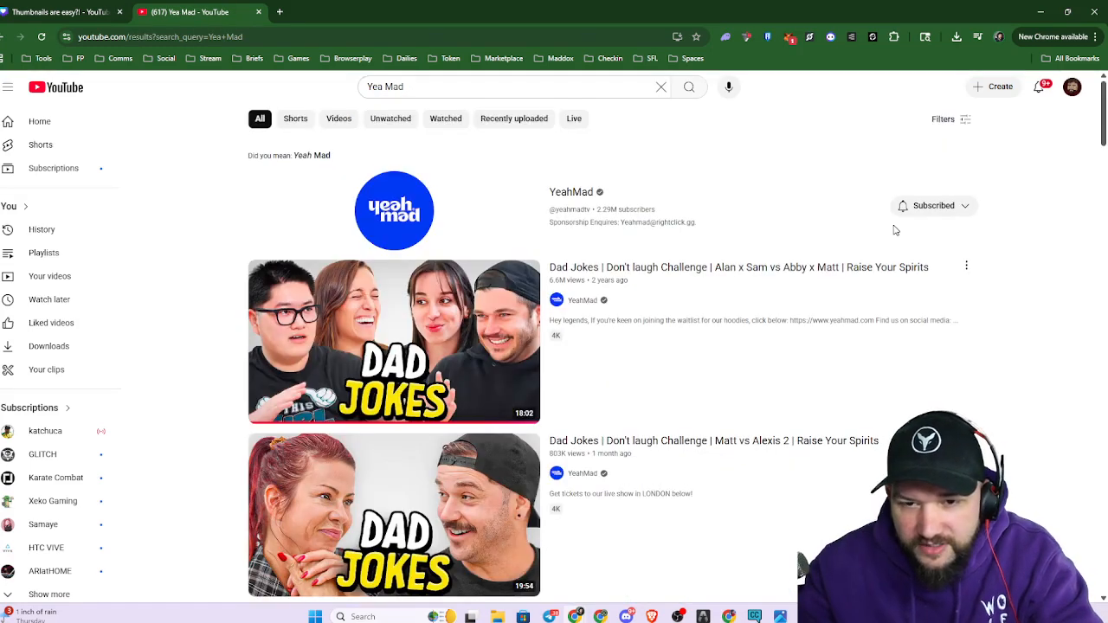
# Examine the YeahMad thumbnails in the search results, comparing the faces, bold captions, arrows and backgrounds of the Dad Jokes and other videos
pyautogui.scroll(-2, 993, 364)
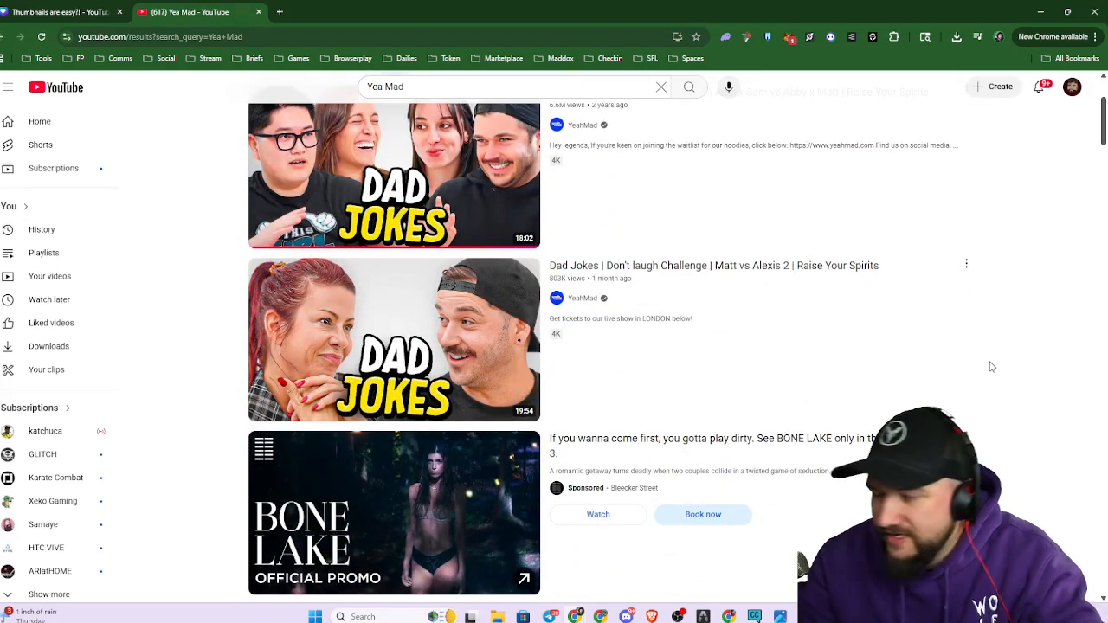
pyautogui.scroll(-3, 992, 367)
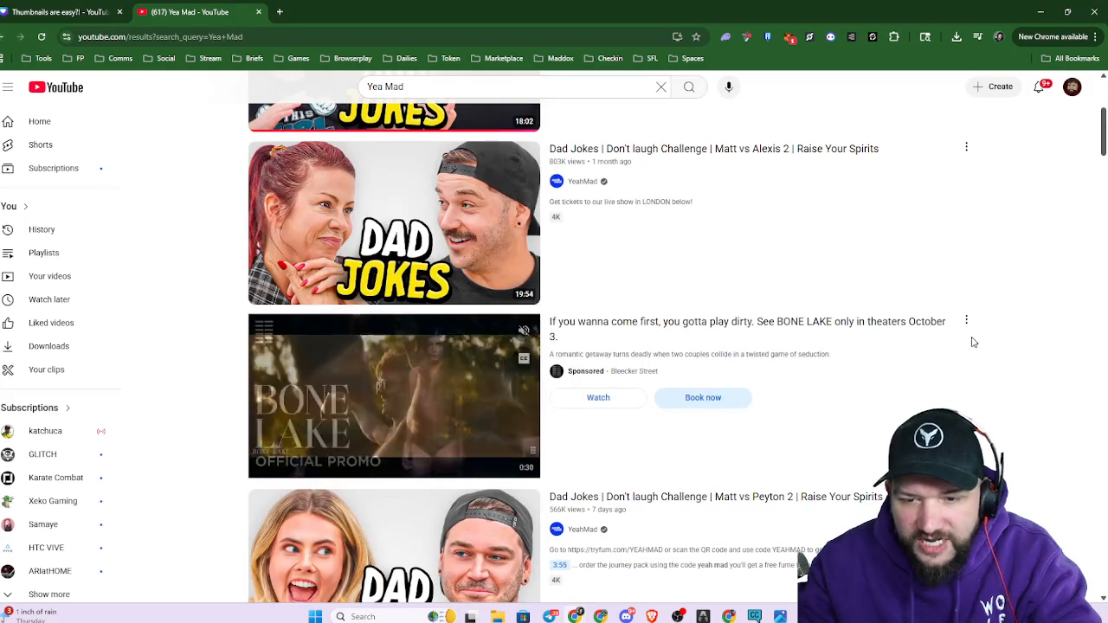
pyautogui.scroll(-4, 979, 333)
pyautogui.scroll(1, 972, 322)
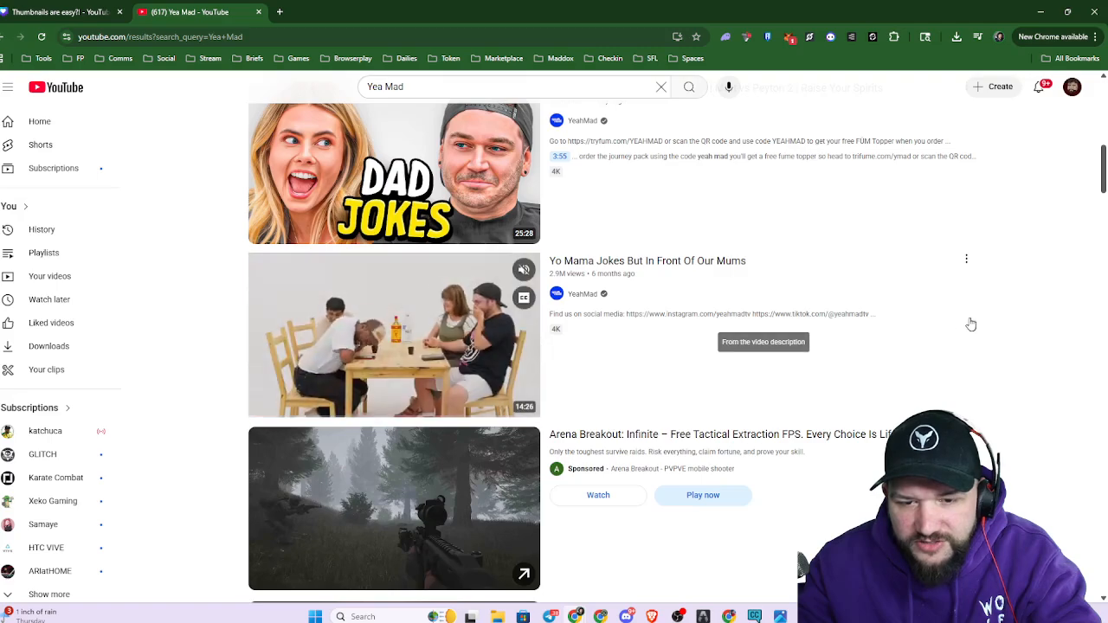
pyautogui.scroll(2, 950, 321)
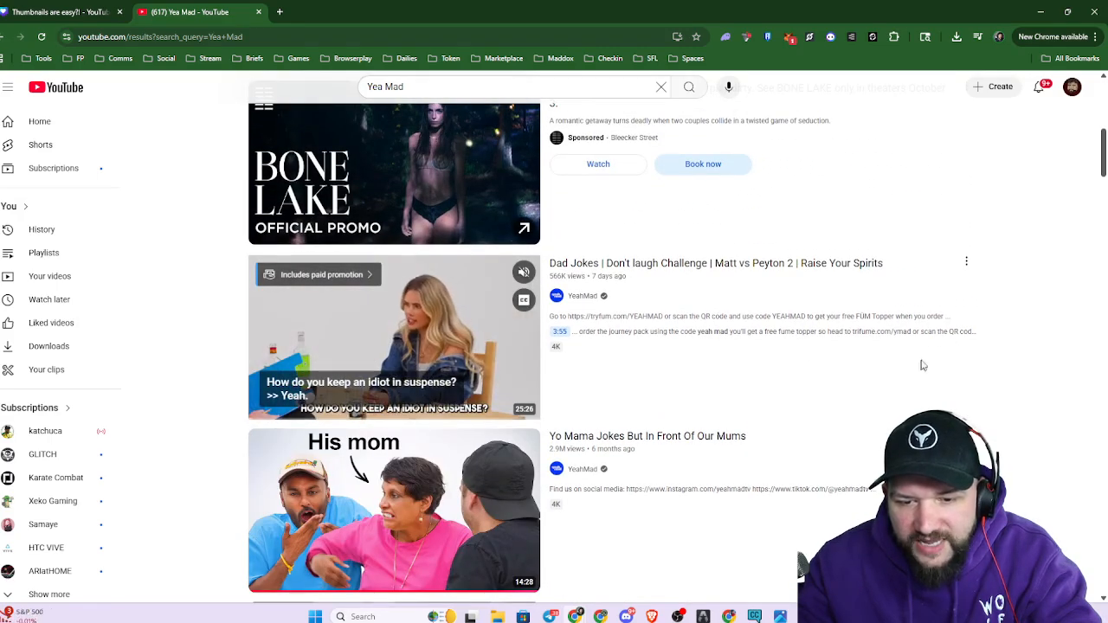
pyautogui.scroll(-6, 1040, 405)
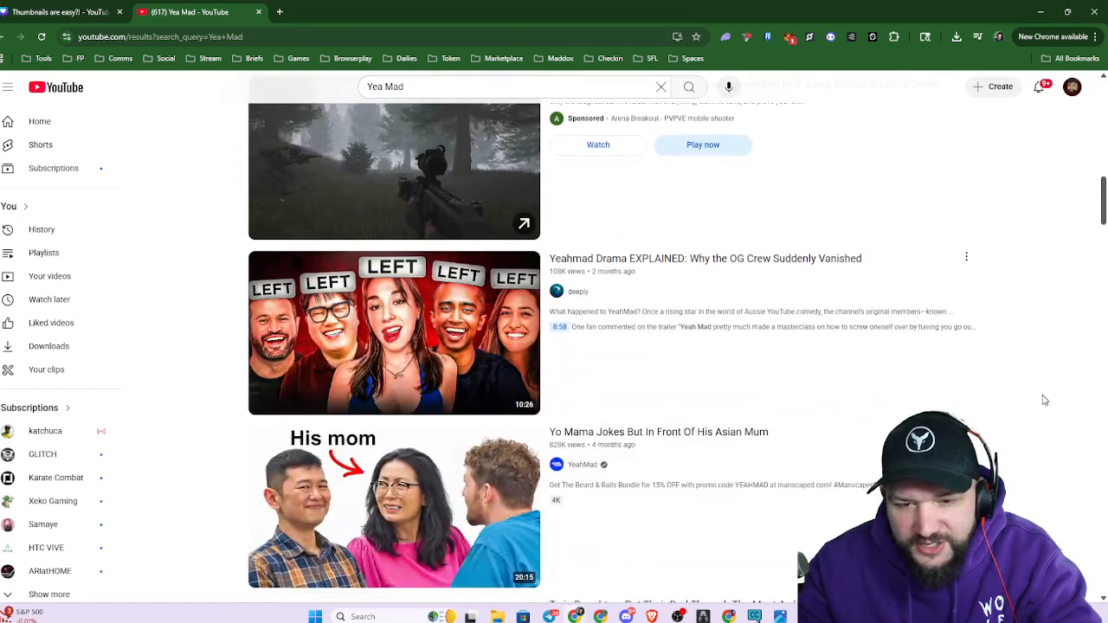
pyautogui.scroll(-7, 1043, 396)
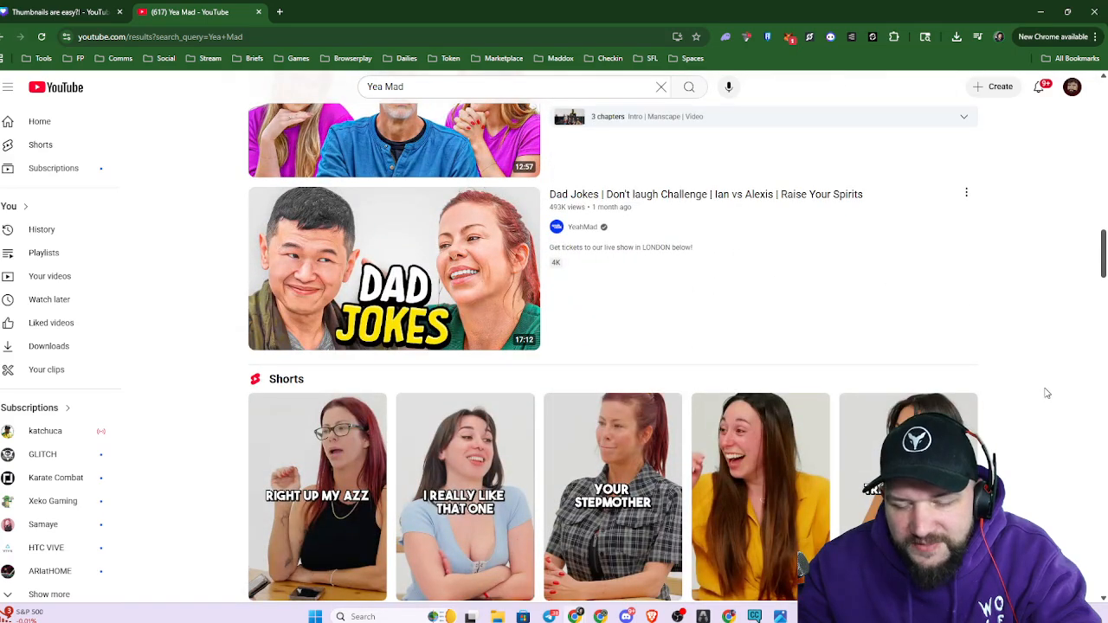
pyautogui.scroll(-7, 1046, 393)
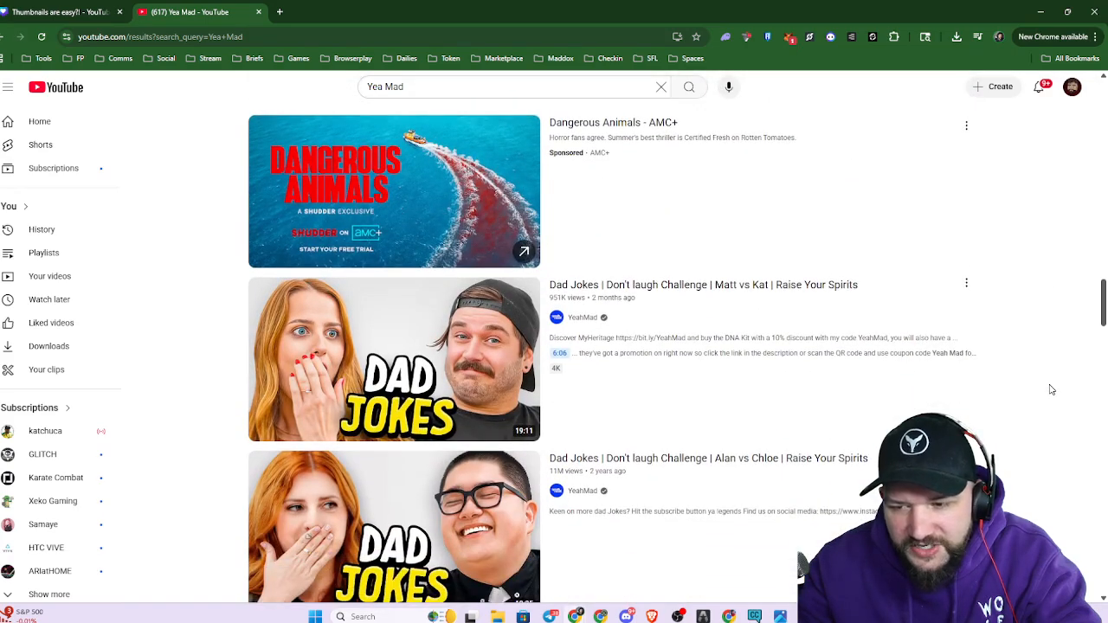
pyautogui.scroll(-3, 1050, 391)
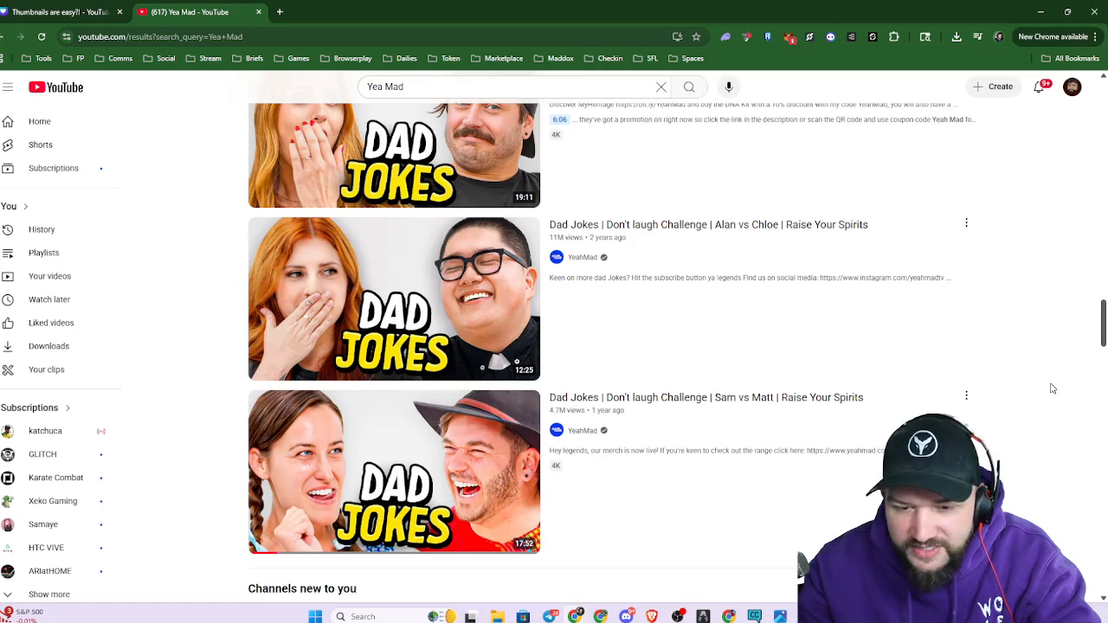
pyautogui.scroll(-3, 1051, 389)
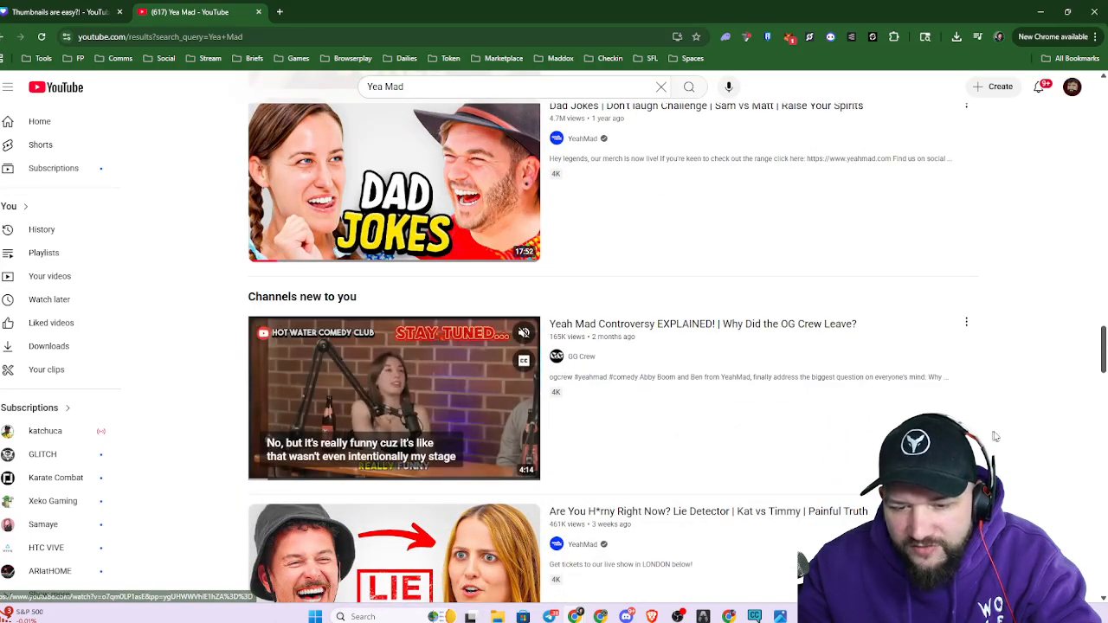
pyautogui.scroll(-5, 394, 372)
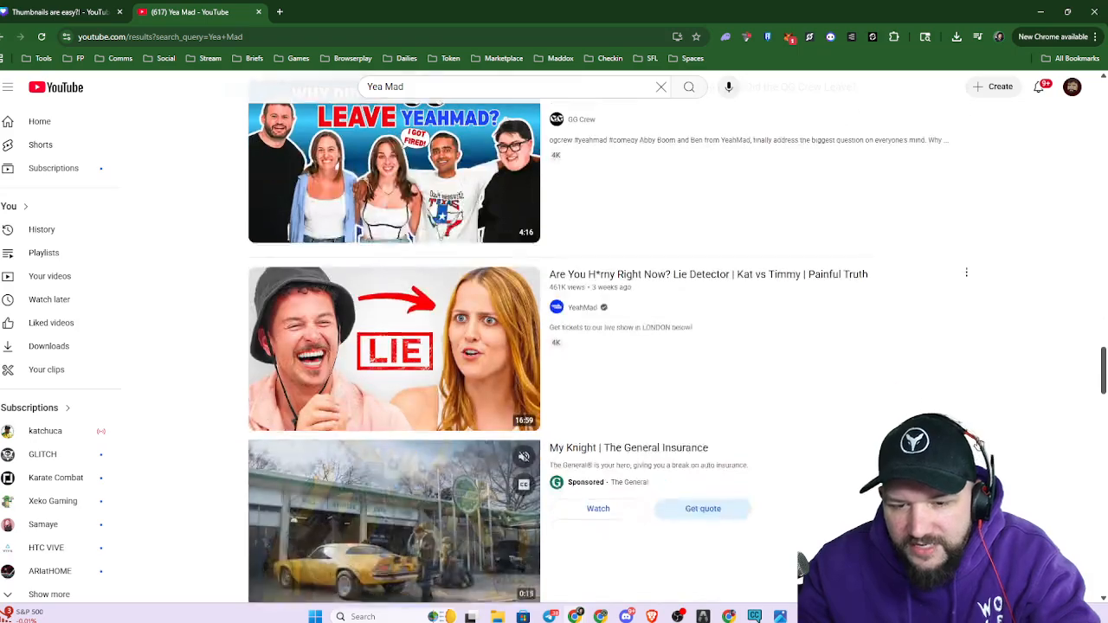
pyautogui.scroll(-2, 987, 432)
pyautogui.scroll(-2, 1009, 416)
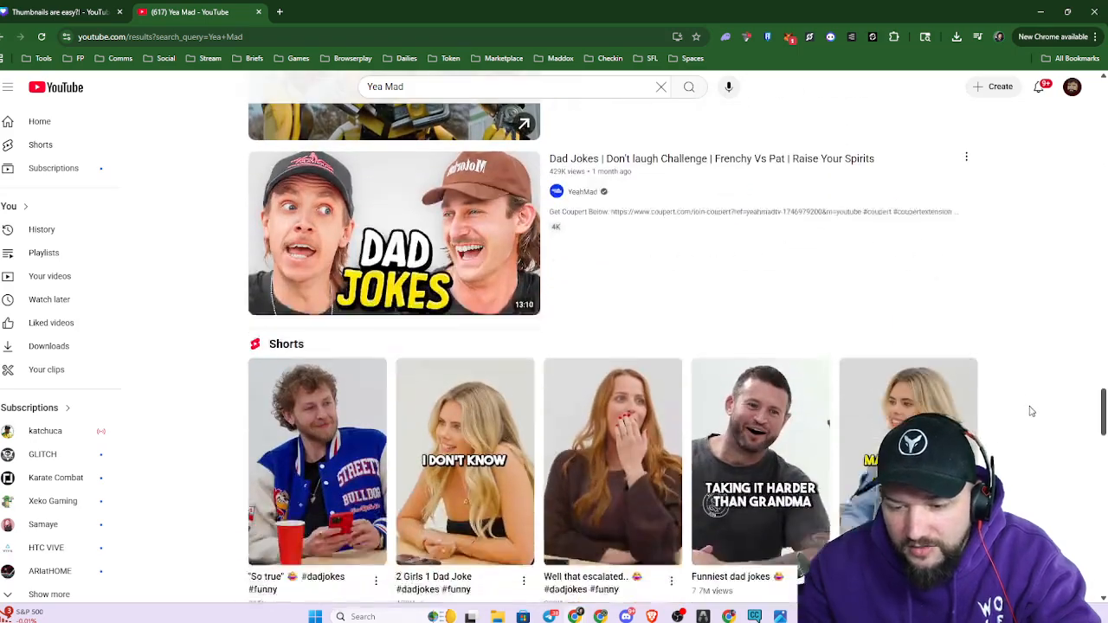
pyautogui.scroll(-5, 1025, 415)
pyautogui.scroll(3, 1024, 410)
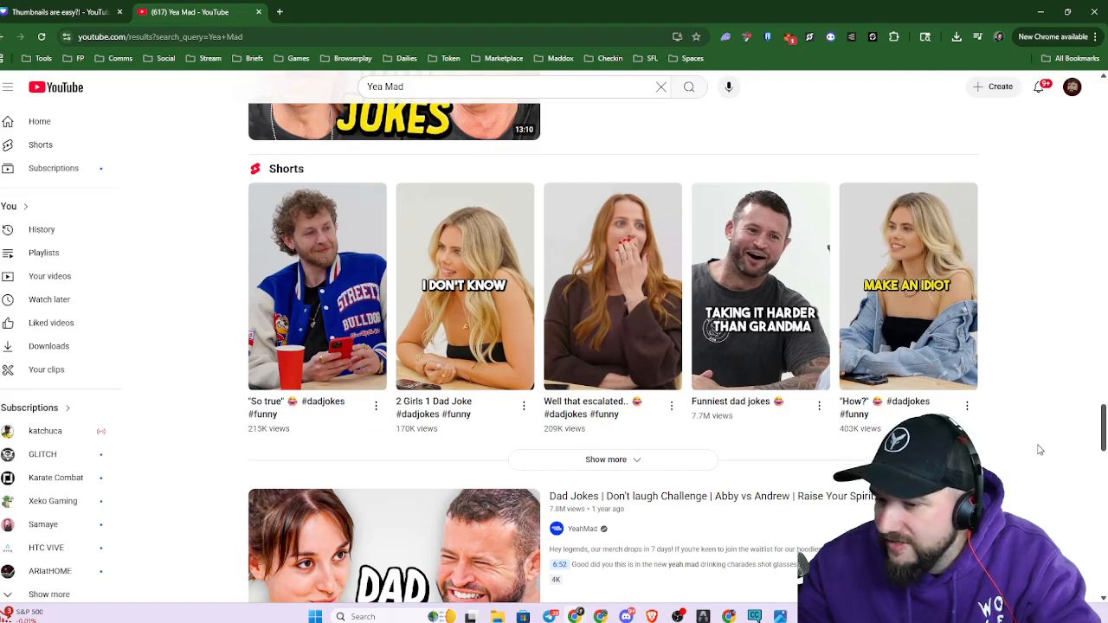
# Examine the remaining search results, comparing the Dad Jokes, Make Some Noise and The Roast thumbnails
pyautogui.scroll(-6, 1057, 427)
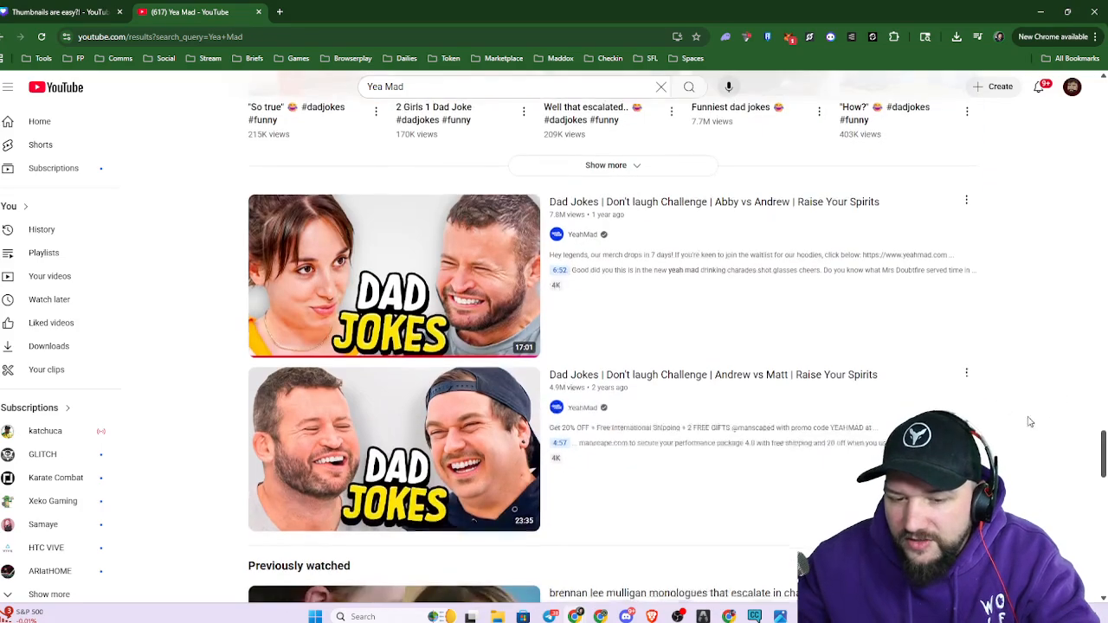
pyautogui.scroll(-4, 1001, 388)
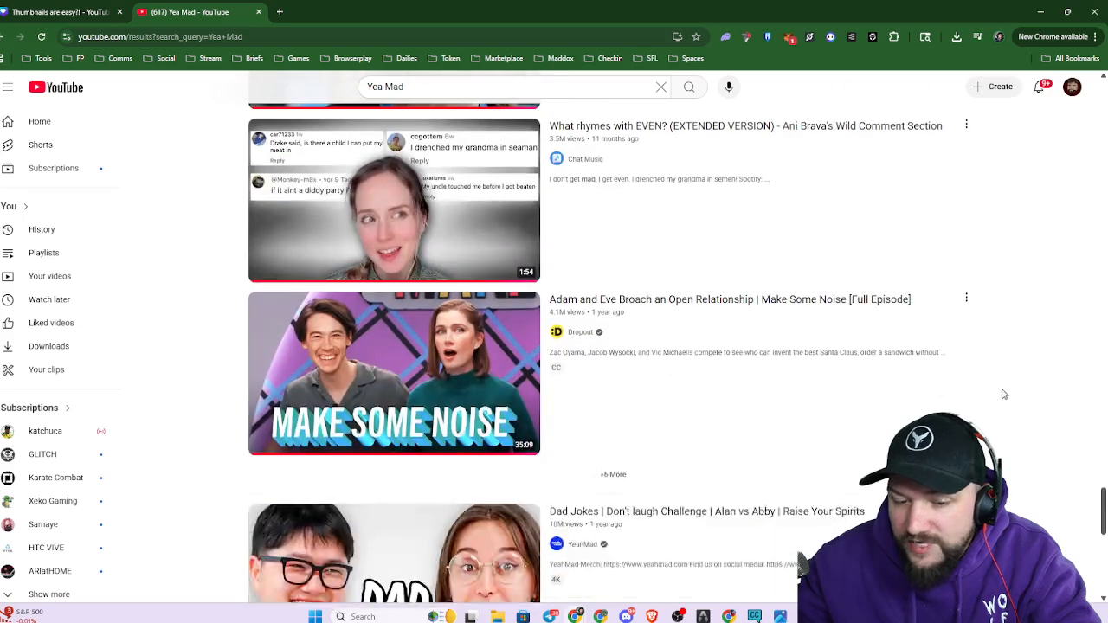
pyautogui.scroll(-2, 1005, 395)
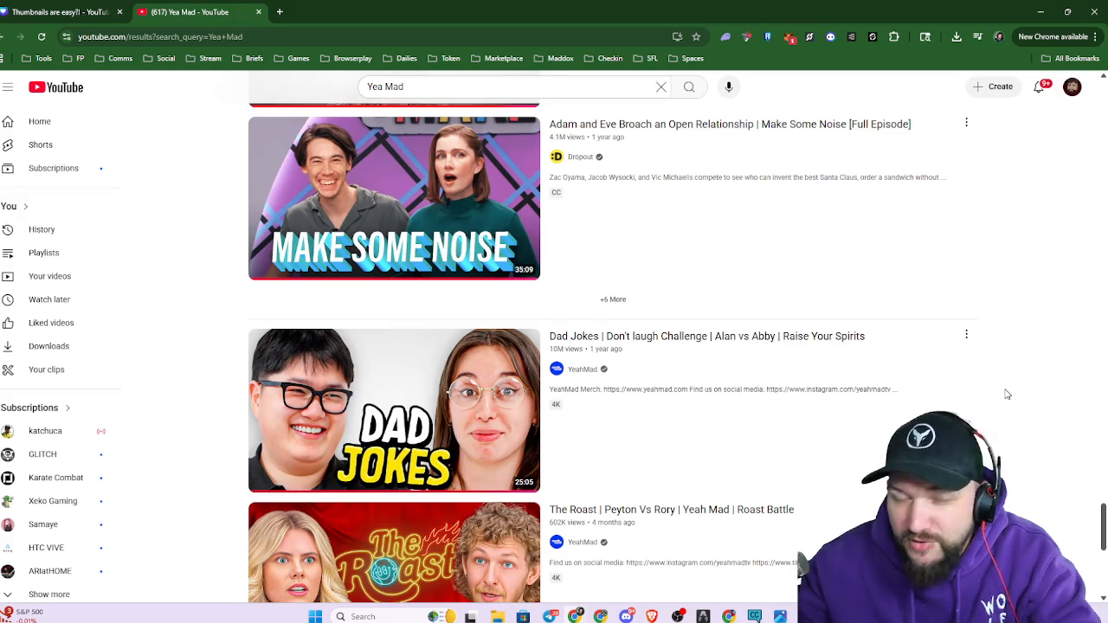
pyautogui.scroll(-4, 1008, 391)
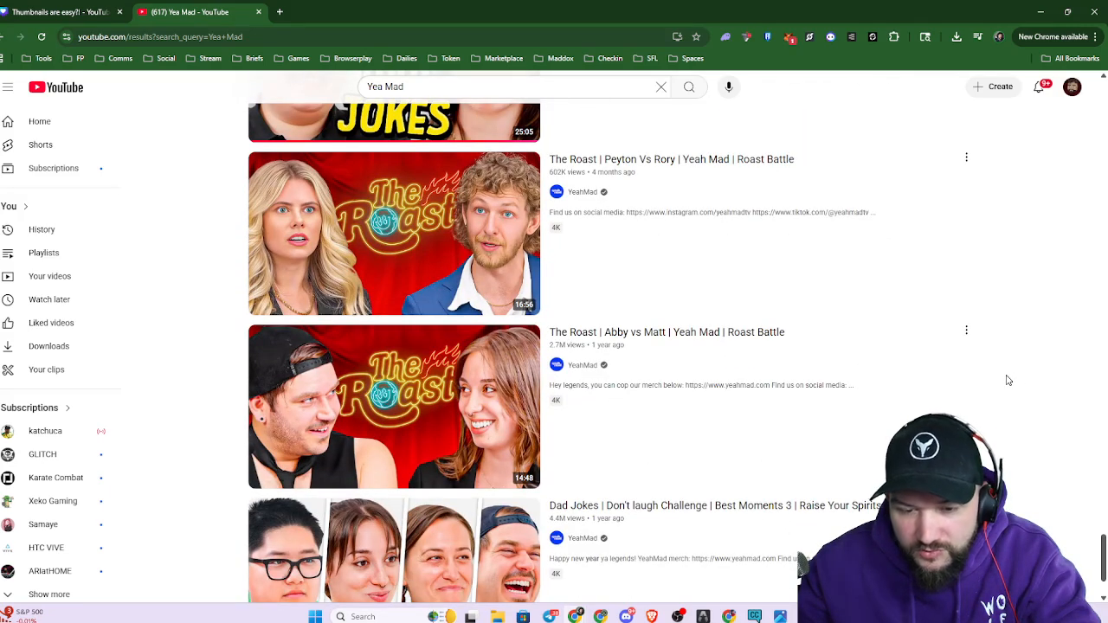
pyautogui.scroll(-1, 1011, 381)
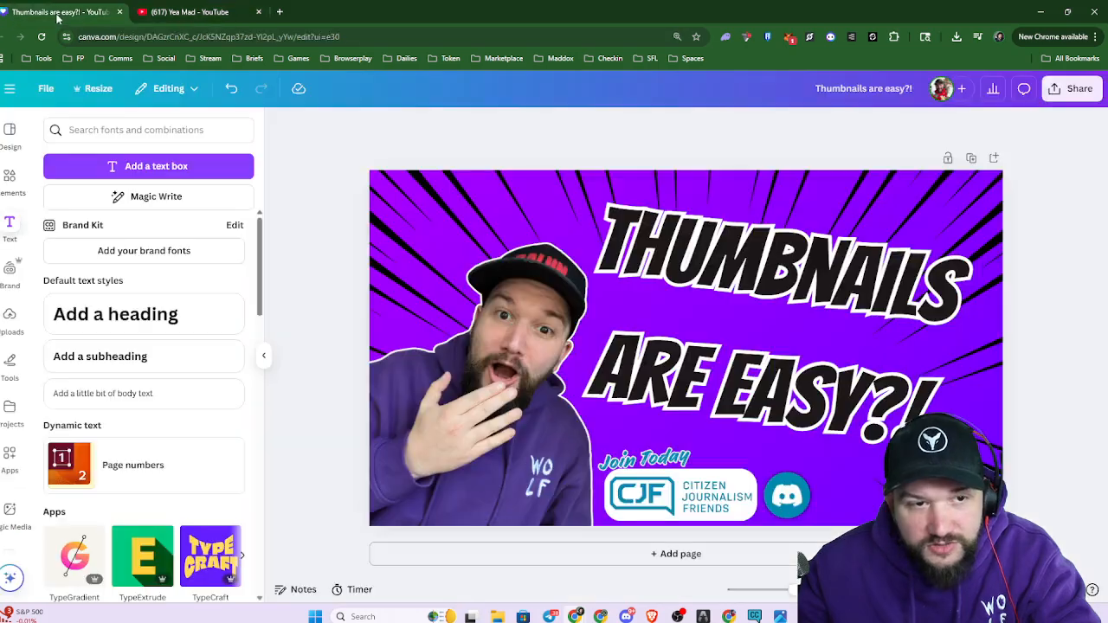
# Switch to the Canva thumbnail design and examine its title text, face cutout and logos at both small and enlarged sizes
pyautogui.click(59, 14)
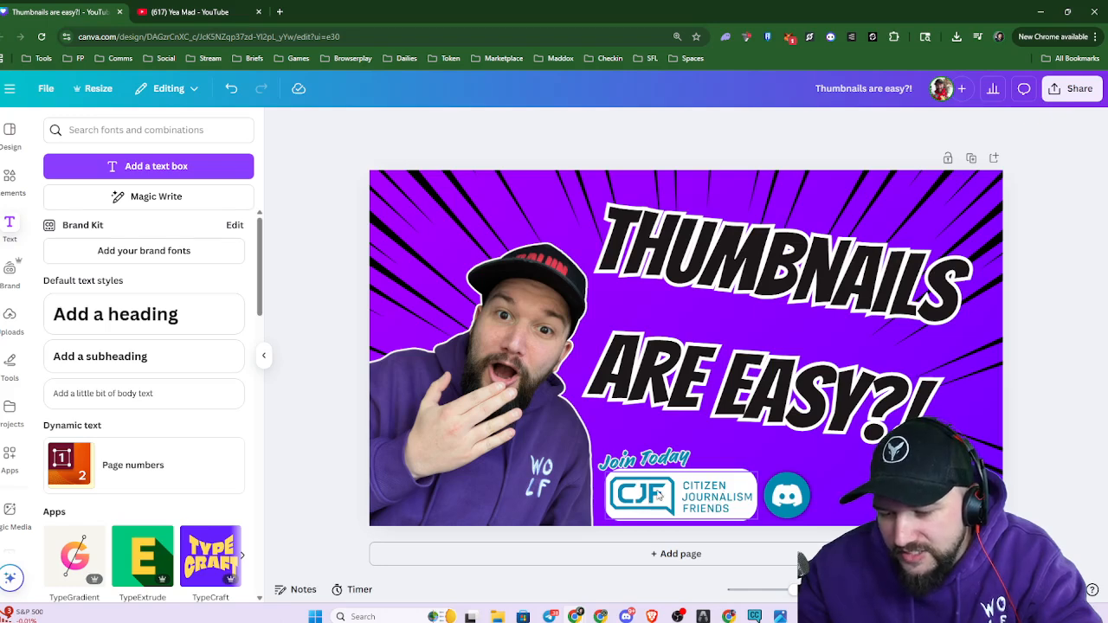
pyautogui.scroll(-5, 744, 433)
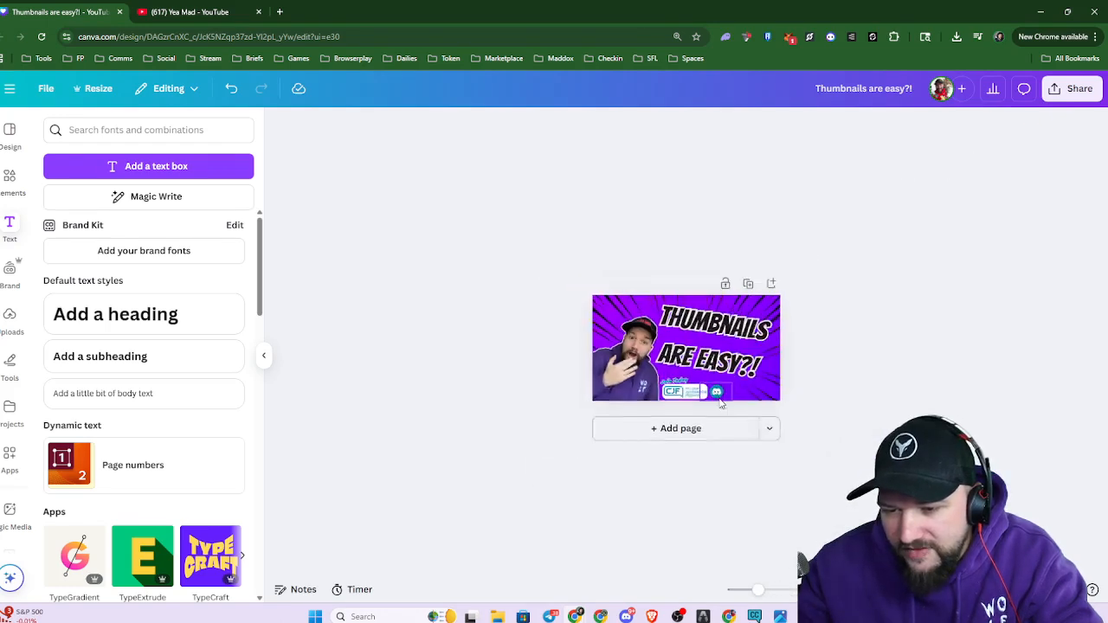
pyautogui.scroll(-1, 805, 420)
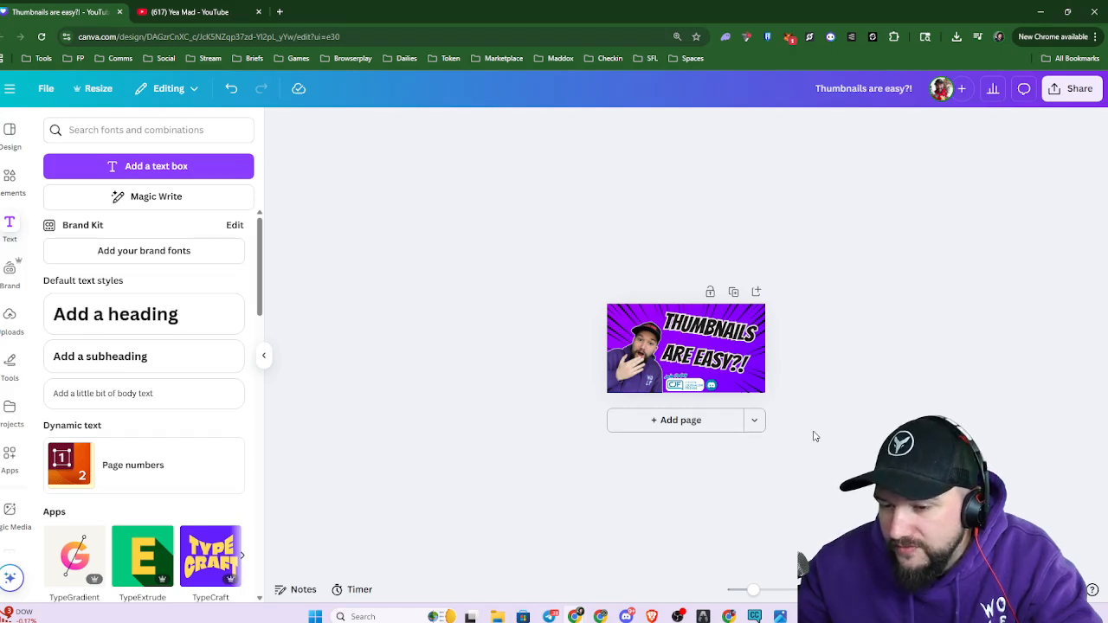
pyautogui.scroll(6, 781, 428)
pyautogui.scroll(-1, 783, 430)
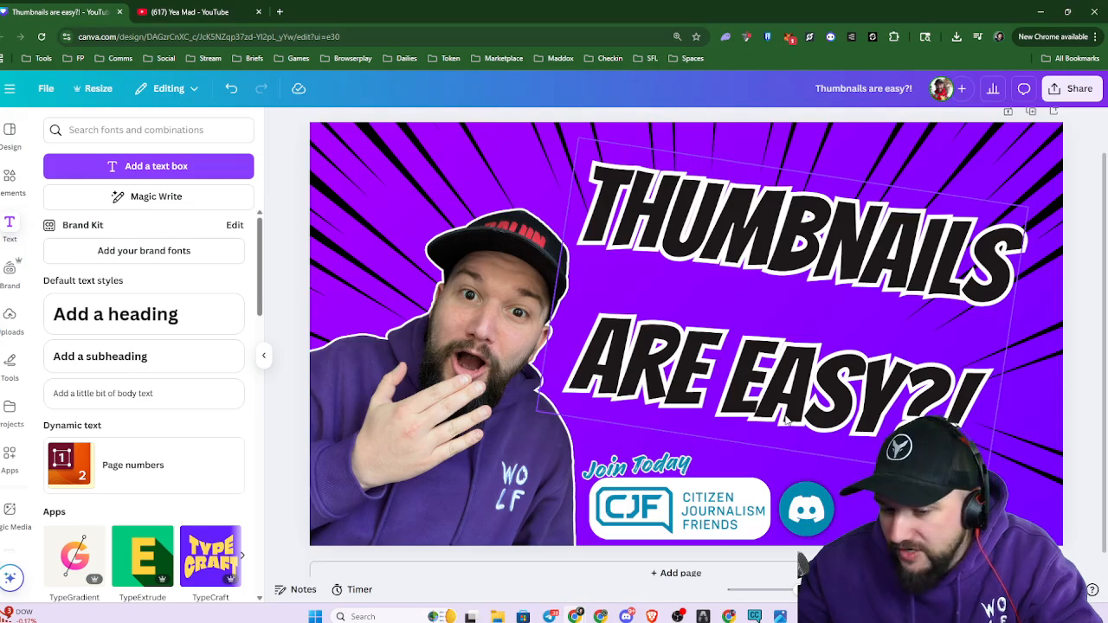
pyautogui.scroll(-5, 787, 415)
pyautogui.scroll(-2, 790, 405)
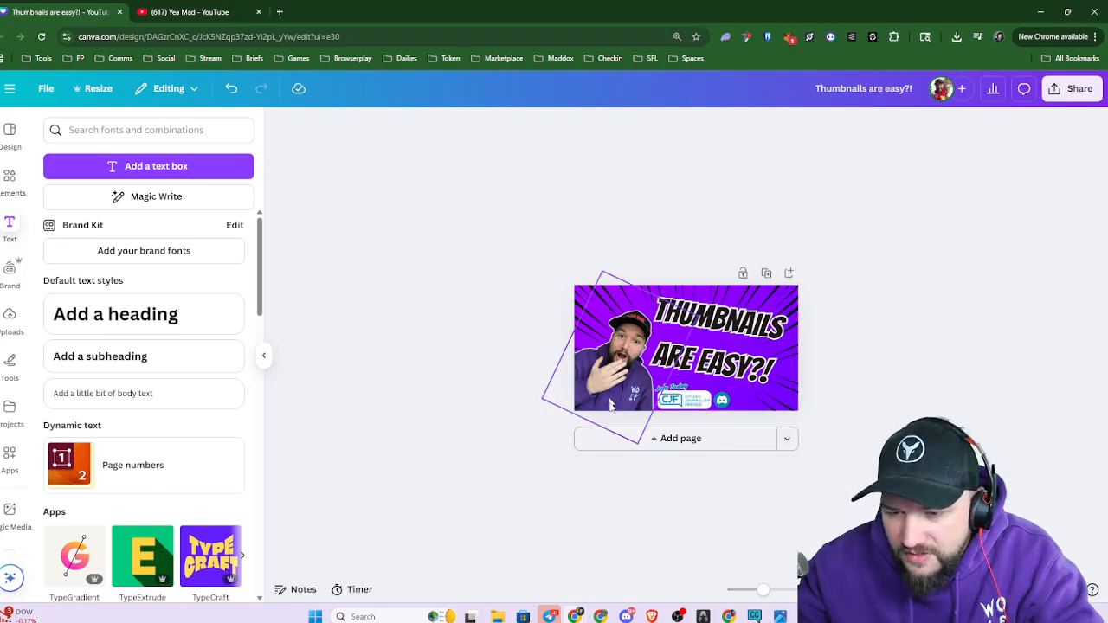
pyautogui.scroll(5, 610, 405)
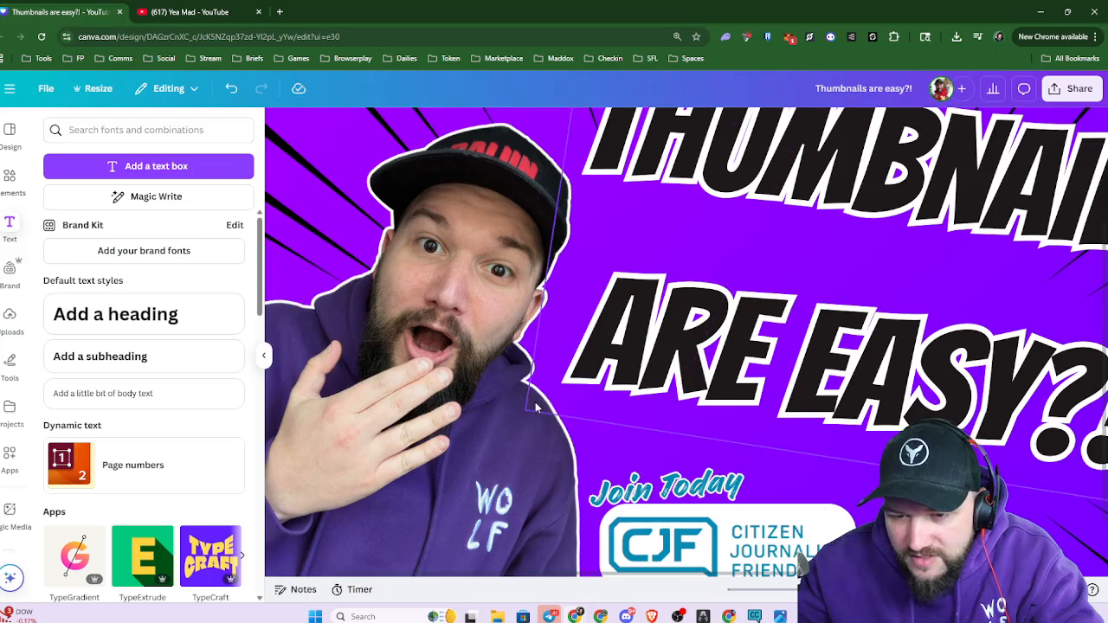
pyautogui.click(536, 407)
pyautogui.scroll(3, 554, 403)
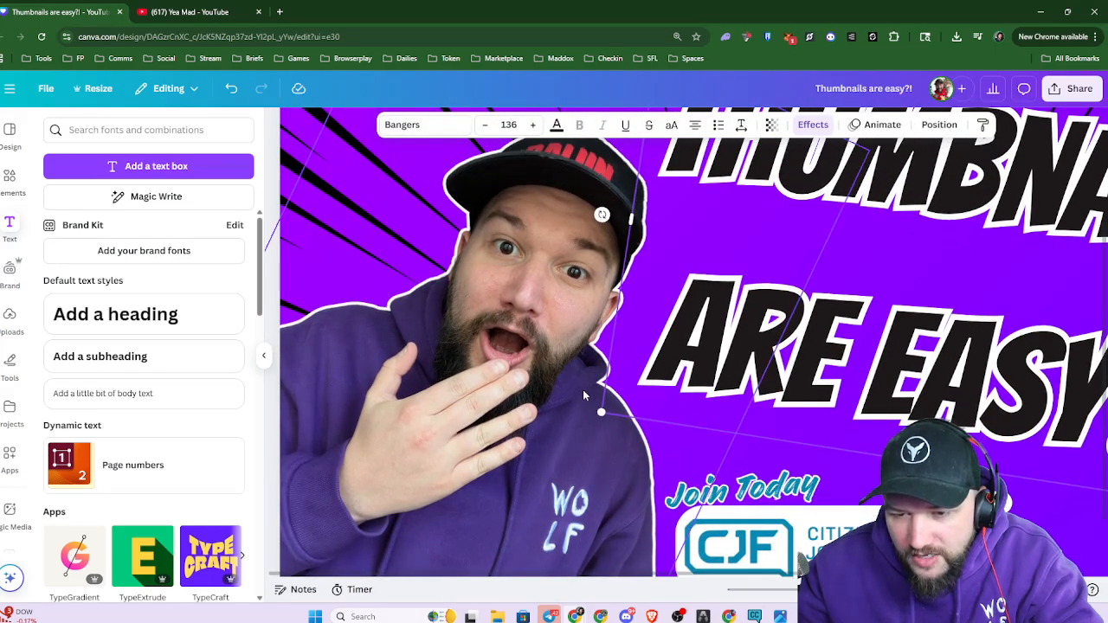
pyautogui.scroll(-5, 582, 396)
# Set the Shadows effect of the man's cutout photo to None and view the design at a reduced size
pyautogui.click(465, 444)
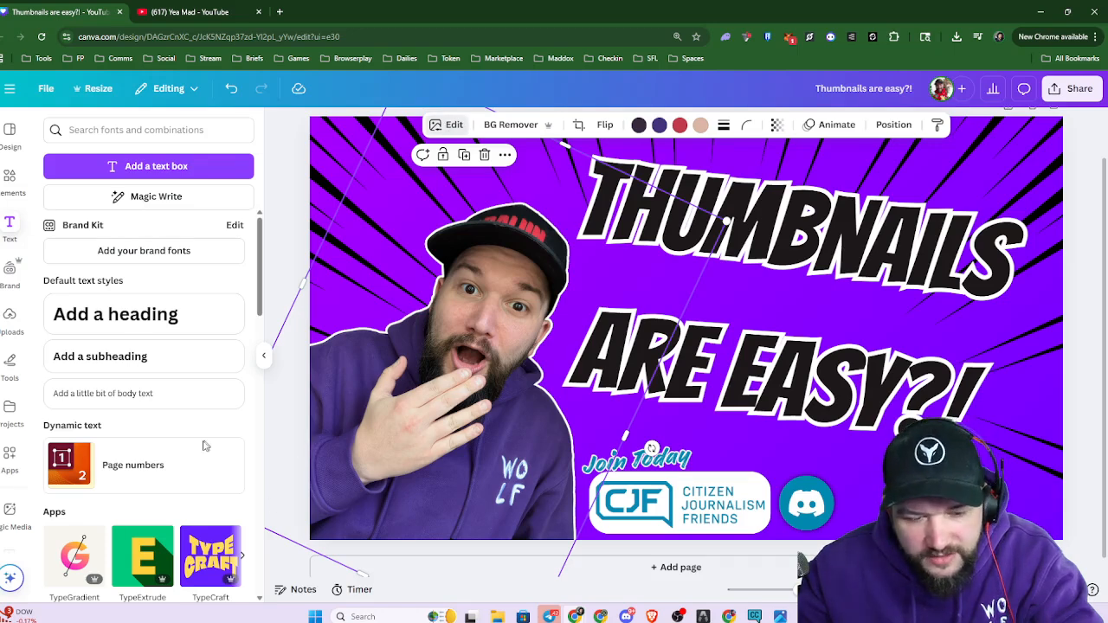
pyautogui.click(446, 127)
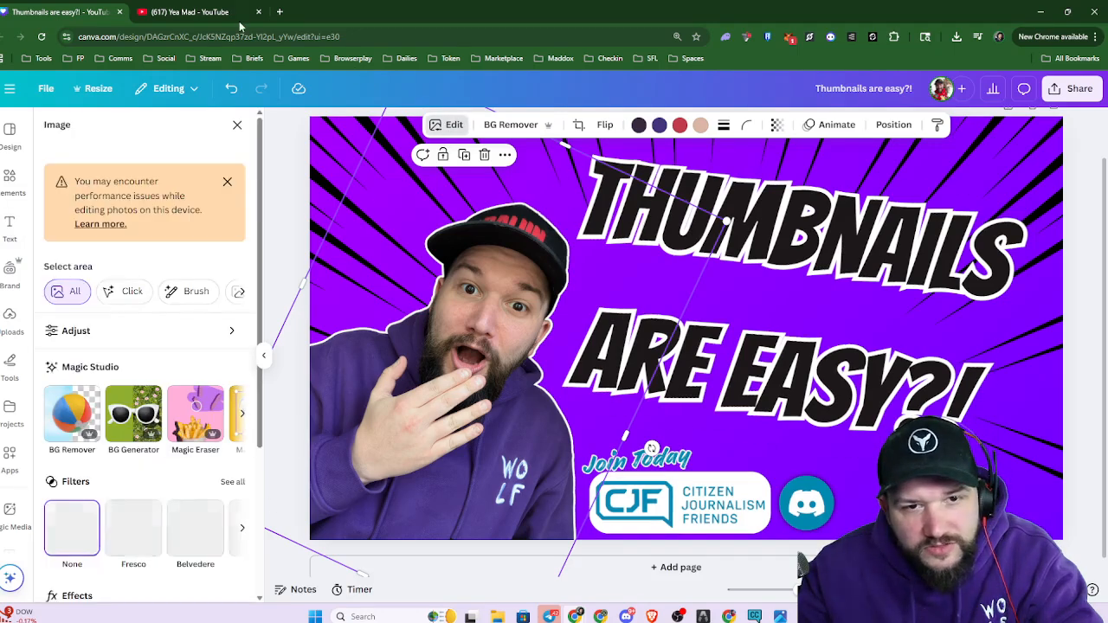
pyautogui.scroll(-1, 175, 483)
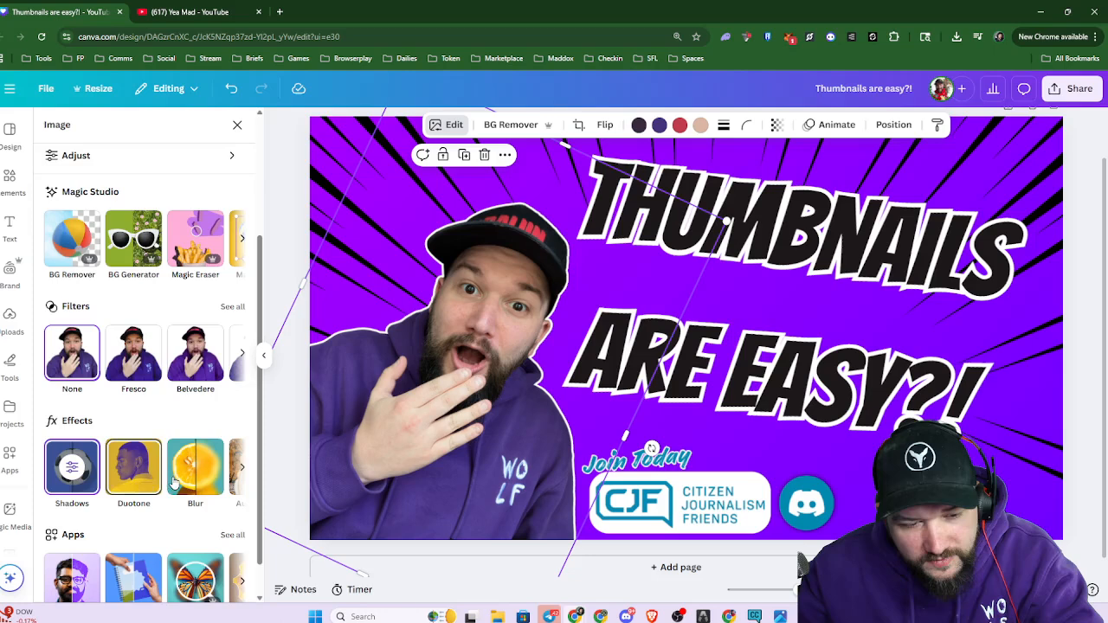
pyautogui.click(77, 476)
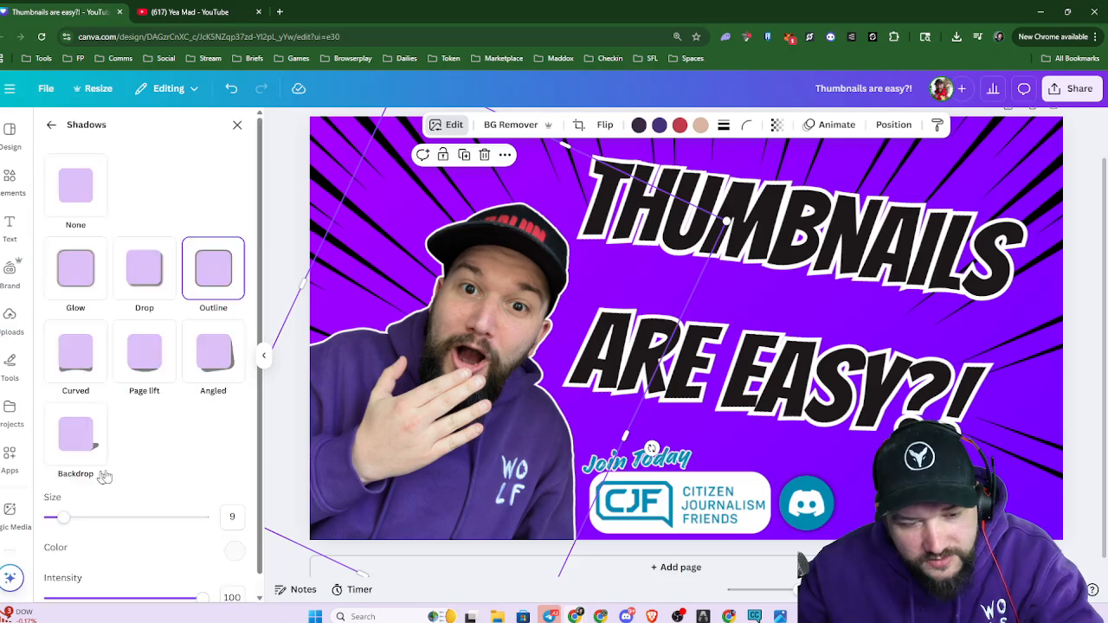
pyautogui.click(79, 186)
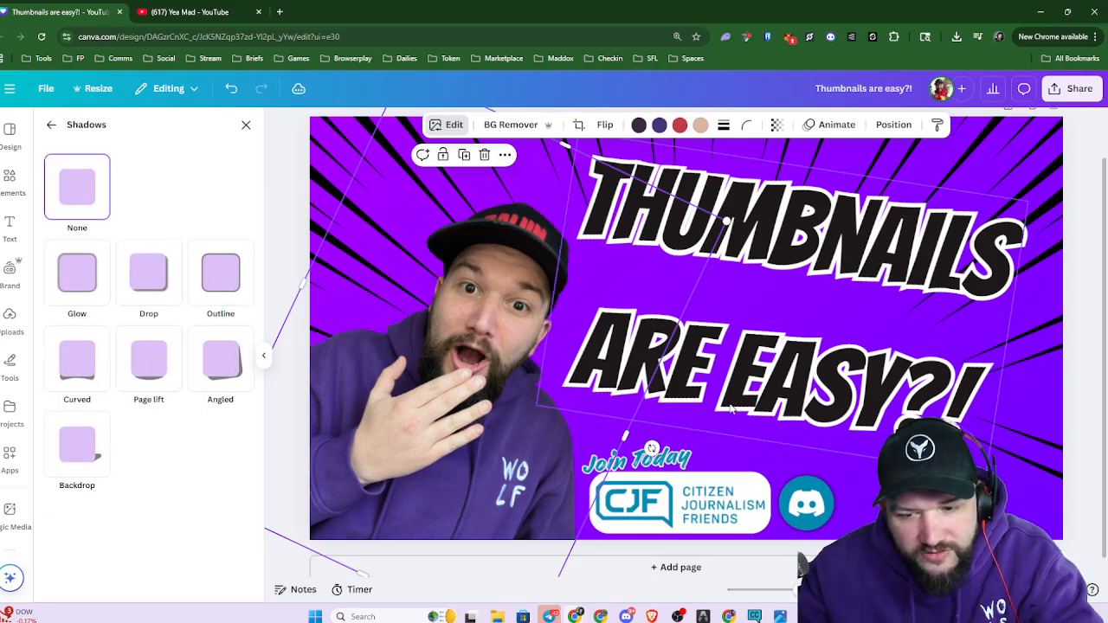
pyautogui.hotkey('ctrl', '-')
pyautogui.press('Escape')
pyautogui.hotkey('ctrl', '-')
pyautogui.hotkey('ctrl', '-')
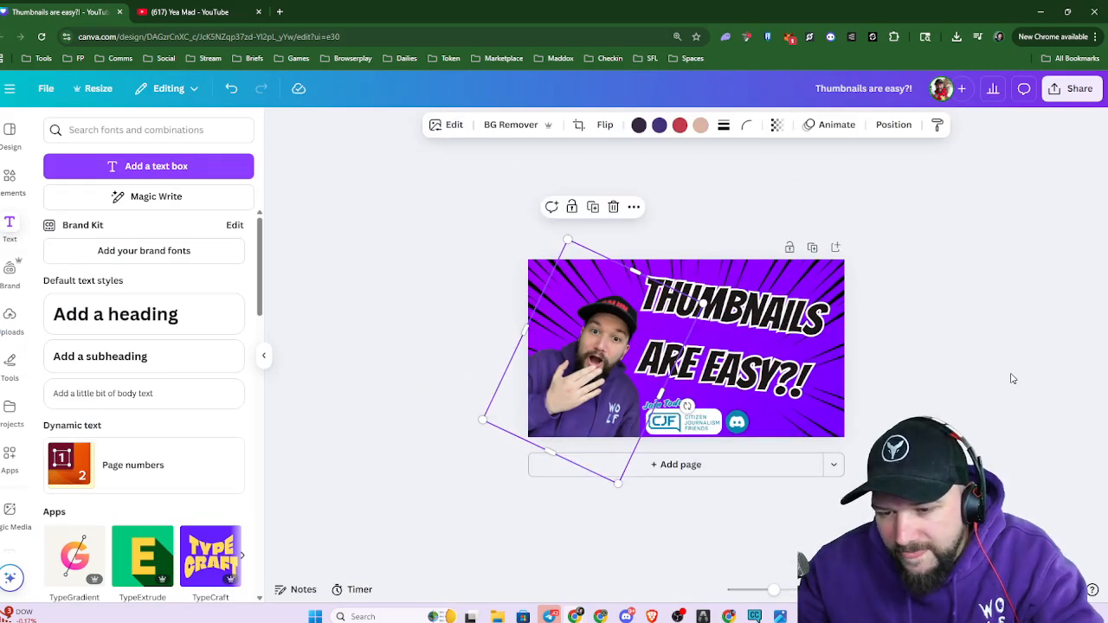
pyautogui.click(961, 423)
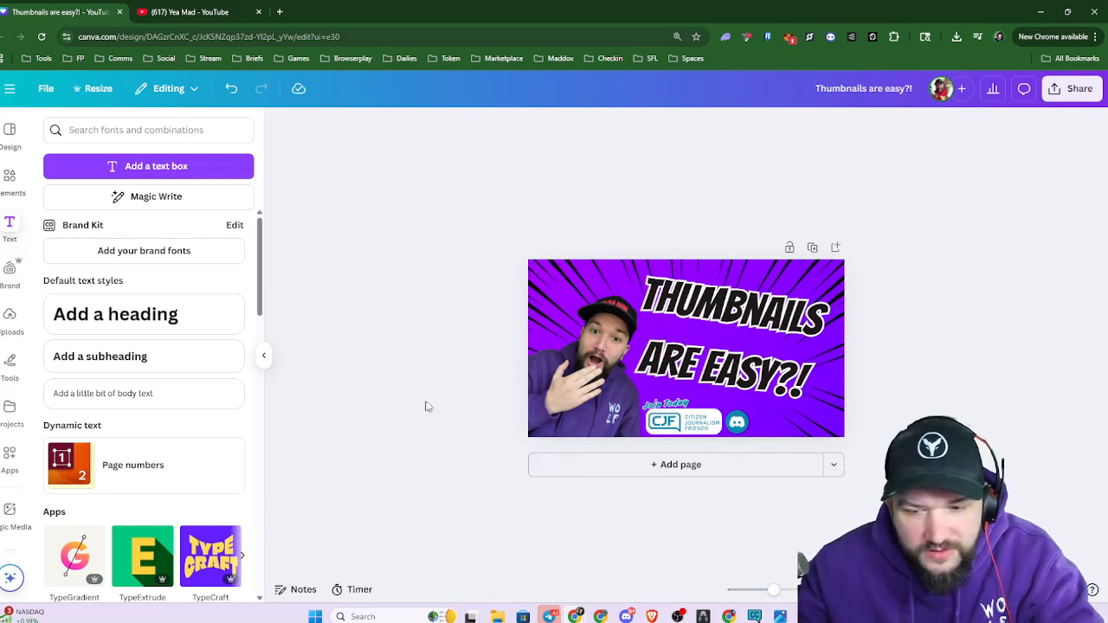
# Undo and redo the outline removal to compare the cutout photo with and without it, finishing with the outline restored
pyautogui.hotkey('ctrl', 'z')
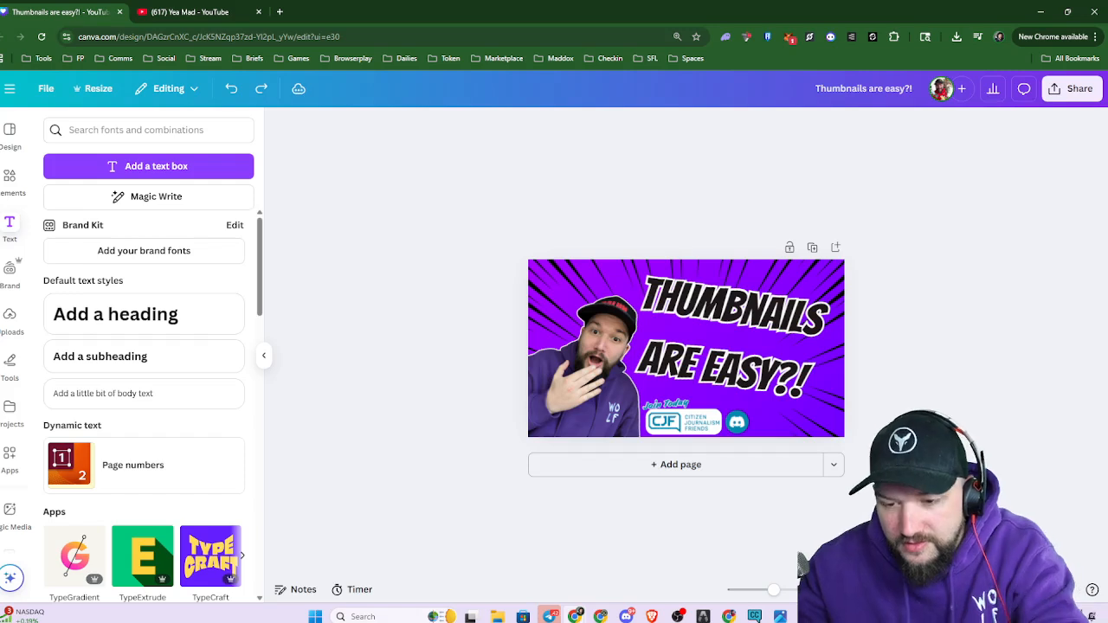
pyautogui.hotkey('ctrl', 'y')
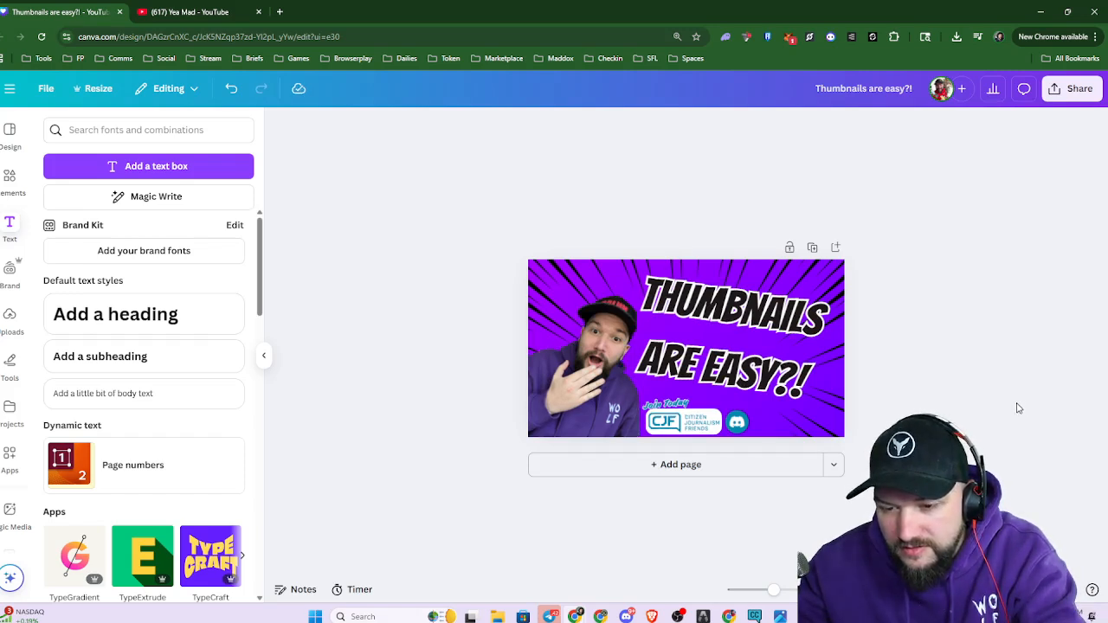
pyautogui.hotkey('ctrl', 'z')
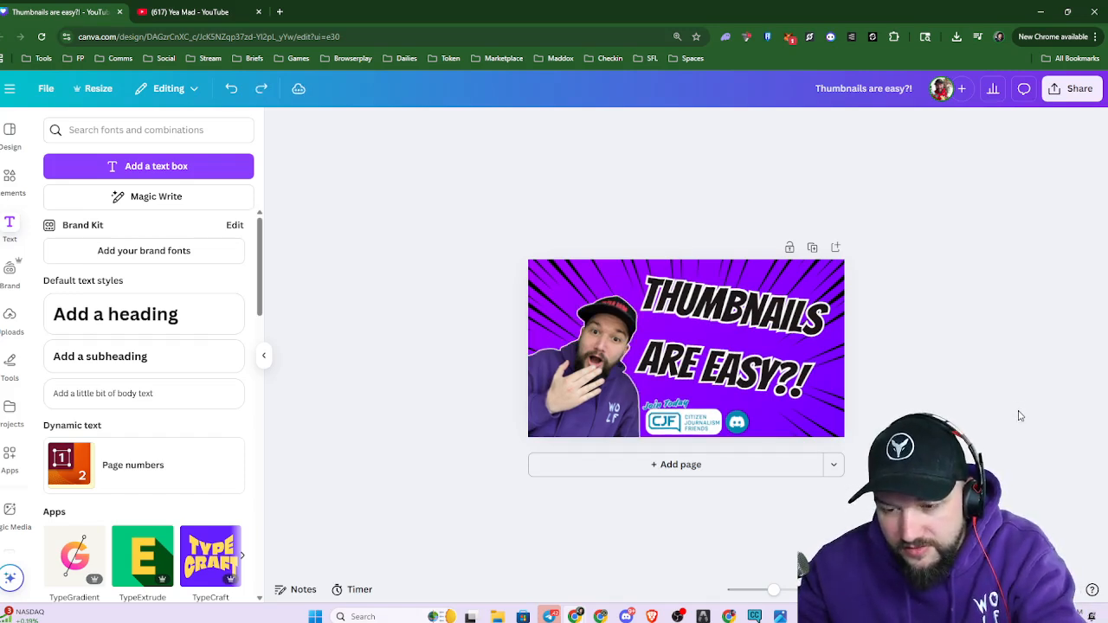
pyautogui.hotkey('ctrl', 'y')
pyautogui.scroll(5, 1014, 415)
pyautogui.scroll(-6, 1014, 416)
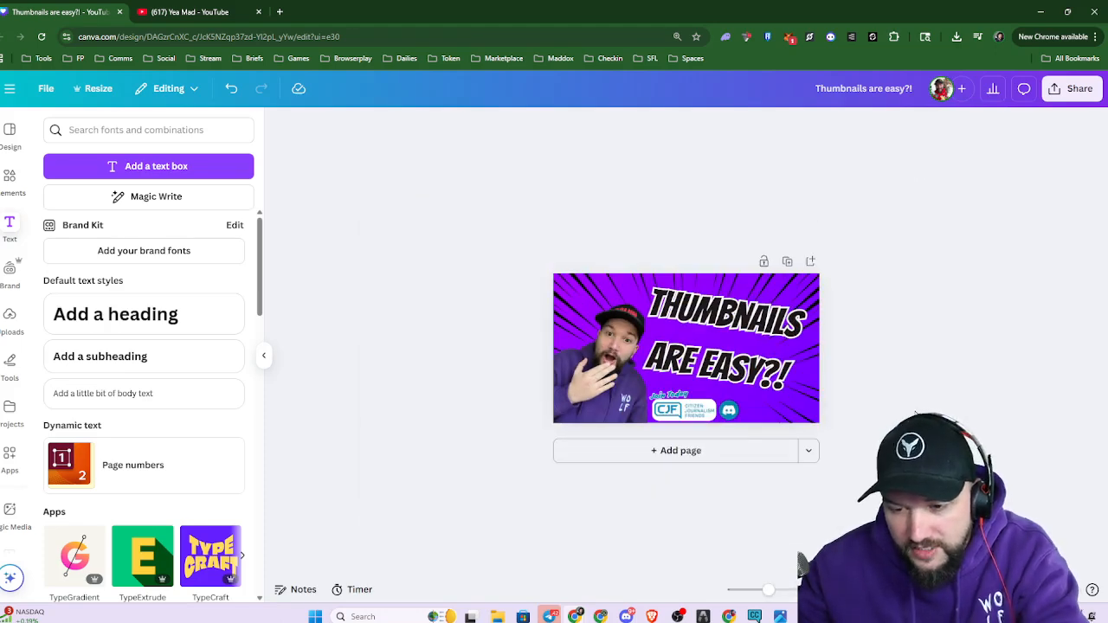
pyautogui.hotkey('ctrl', 'z')
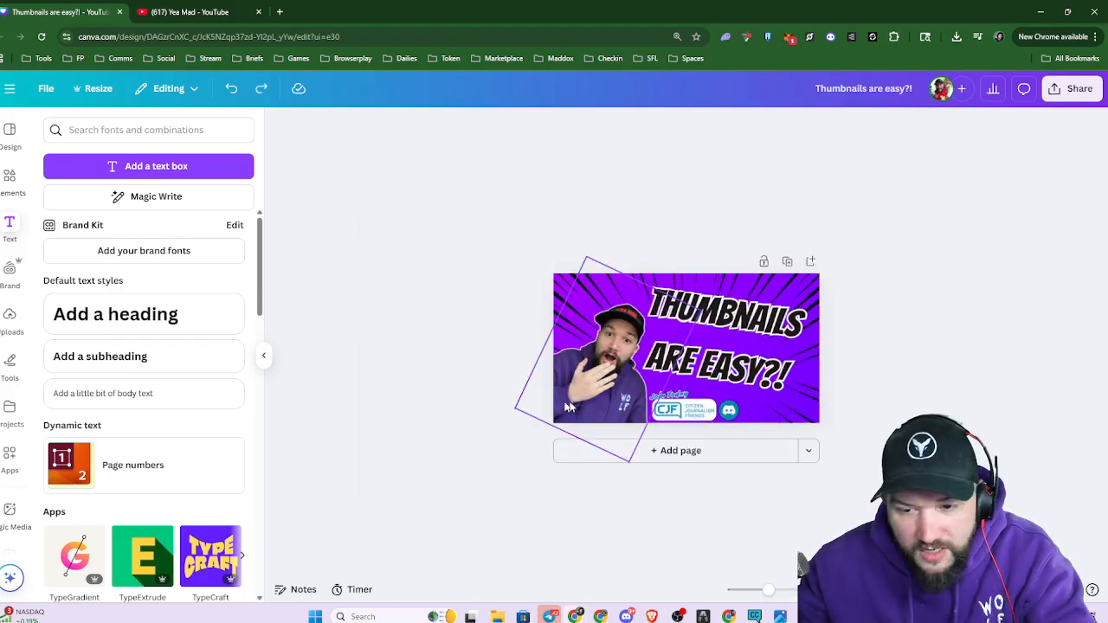
# Set the size of the Outline shadow on the man's cutout photo to 25 and deselect the photo
pyautogui.click(439, 124)
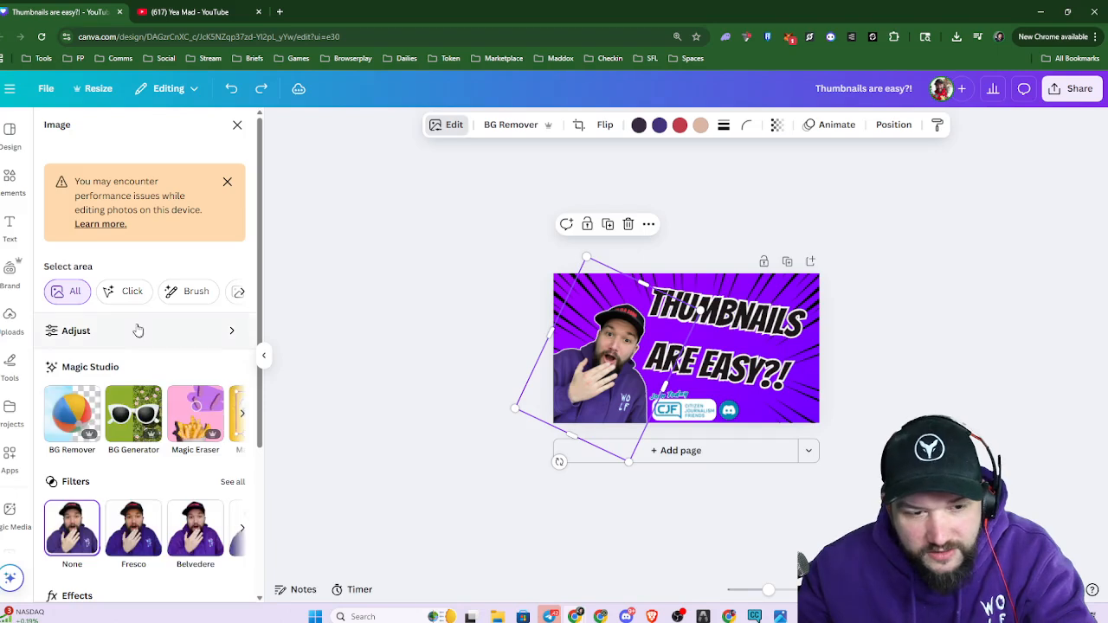
pyautogui.scroll(-2, 170, 487)
pyautogui.scroll(-1, 170, 487)
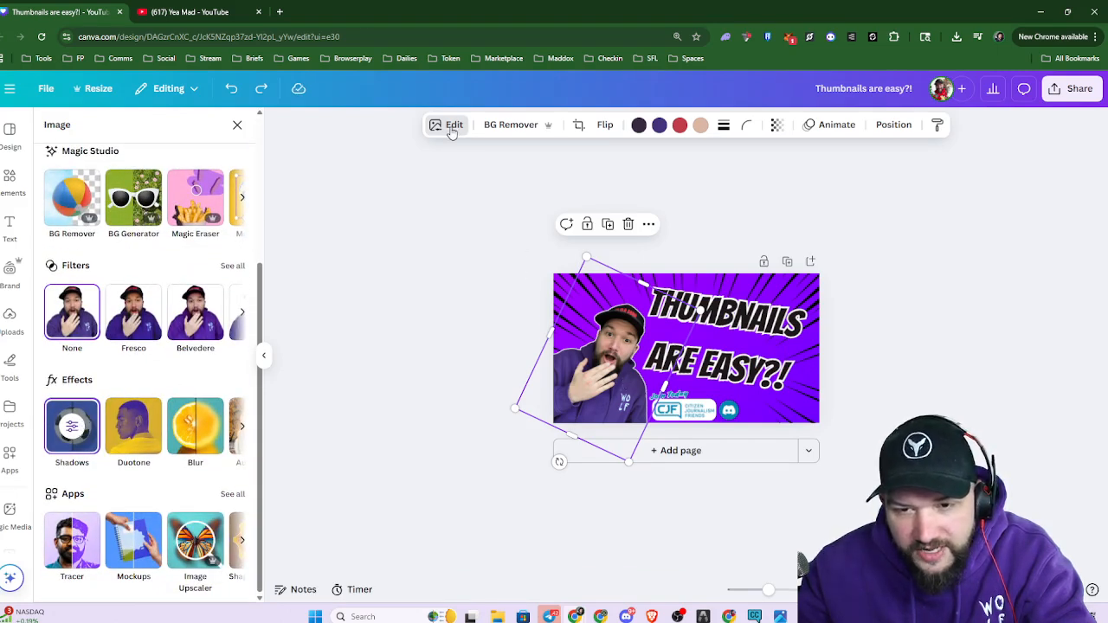
pyautogui.click(74, 435)
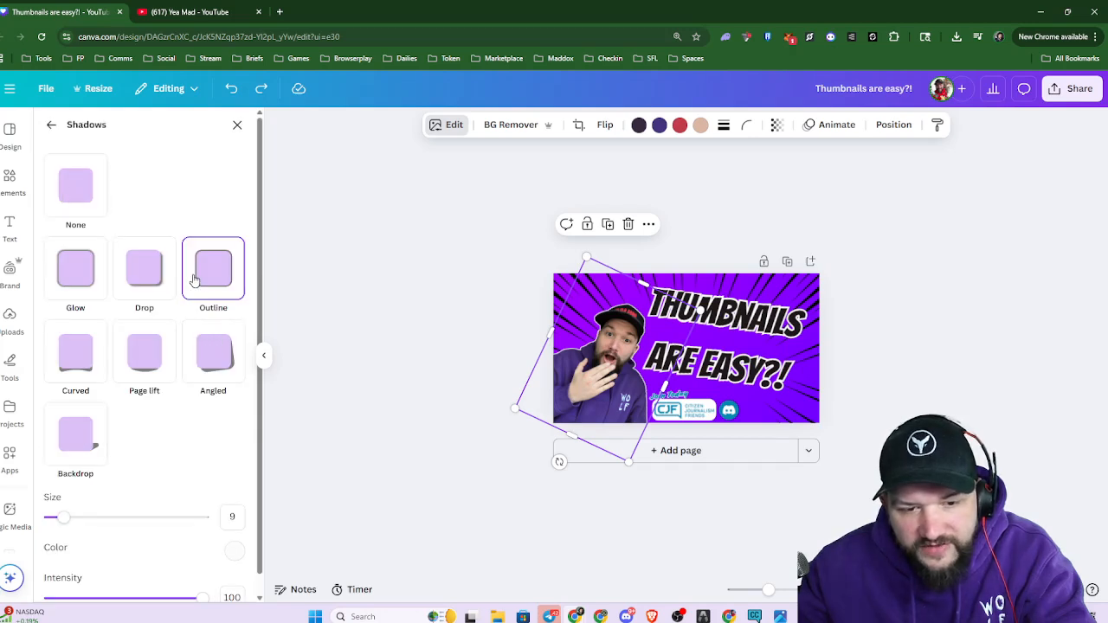
pyautogui.scroll(-1, 213, 285)
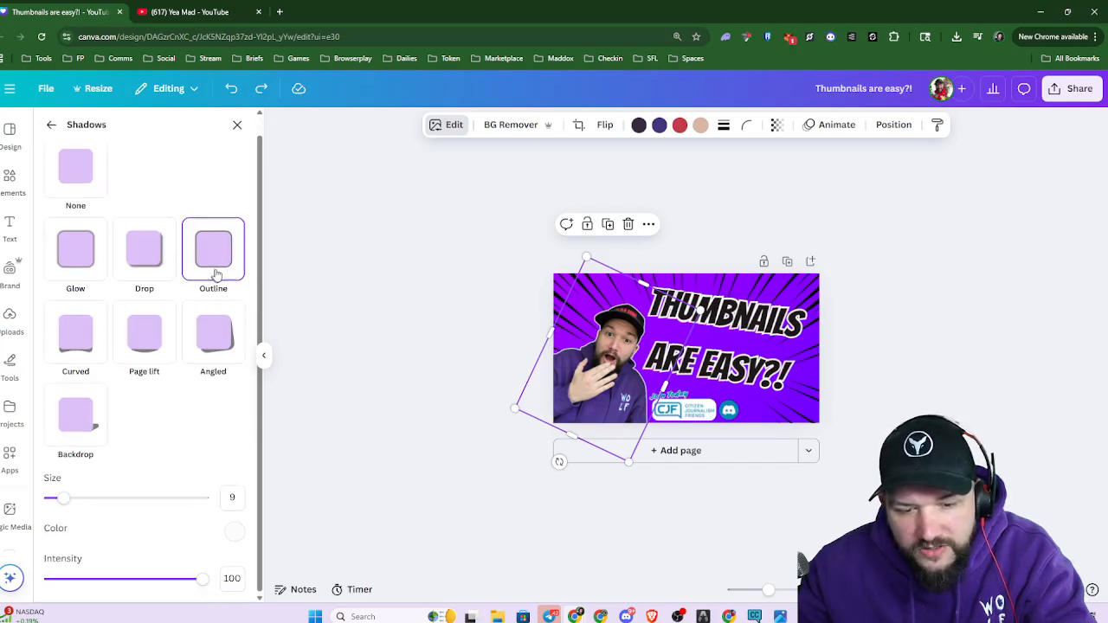
pyautogui.click(231, 496)
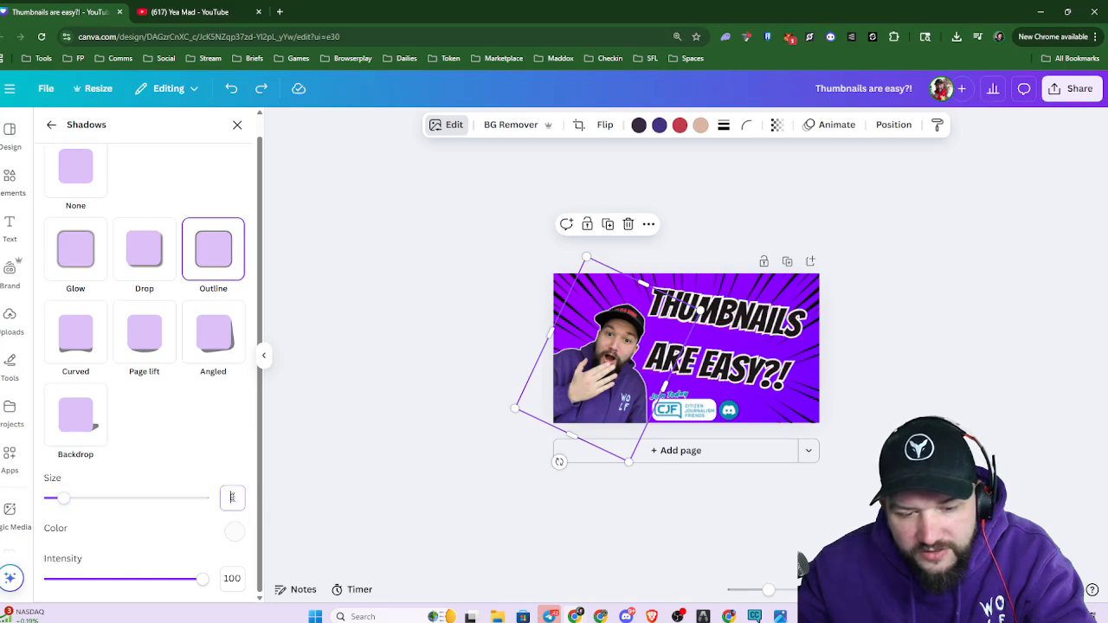
pyautogui.write('25')
pyautogui.press('Return')
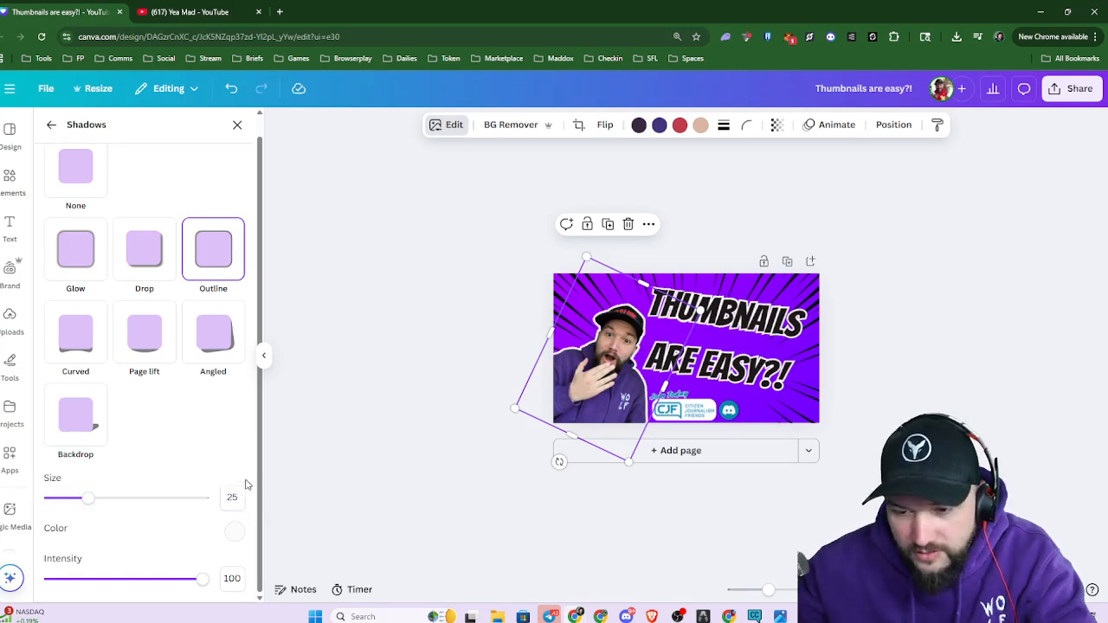
pyautogui.click(452, 370)
pyautogui.click(452, 364)
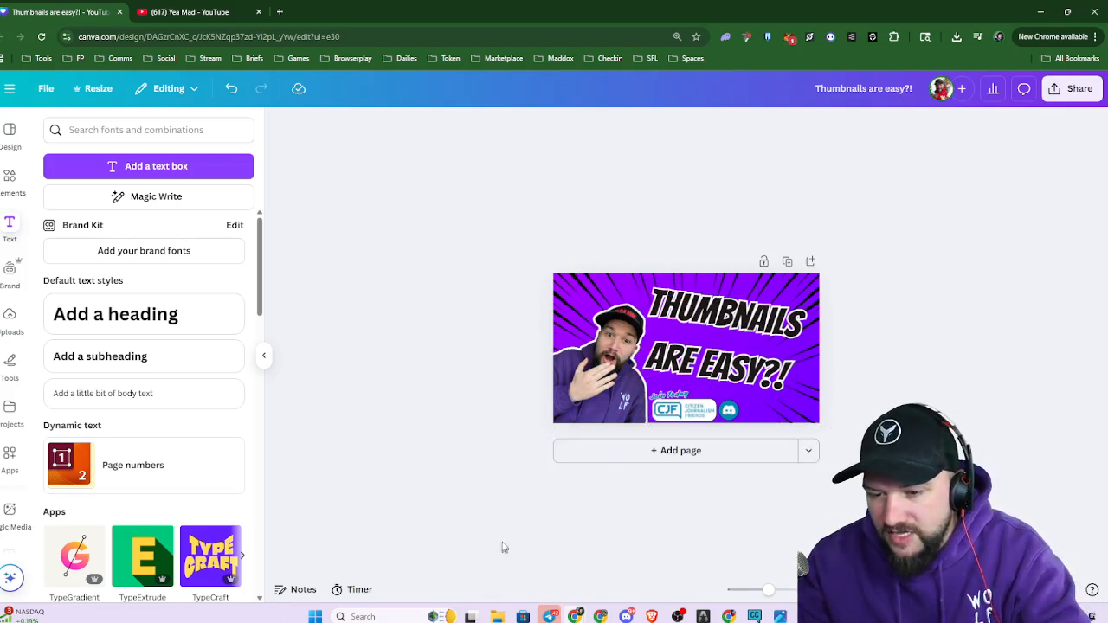
# Set the size of the Outline shadow on the man's cutout photo to 9, deselect it and view the design enlarged
pyautogui.click(599, 397)
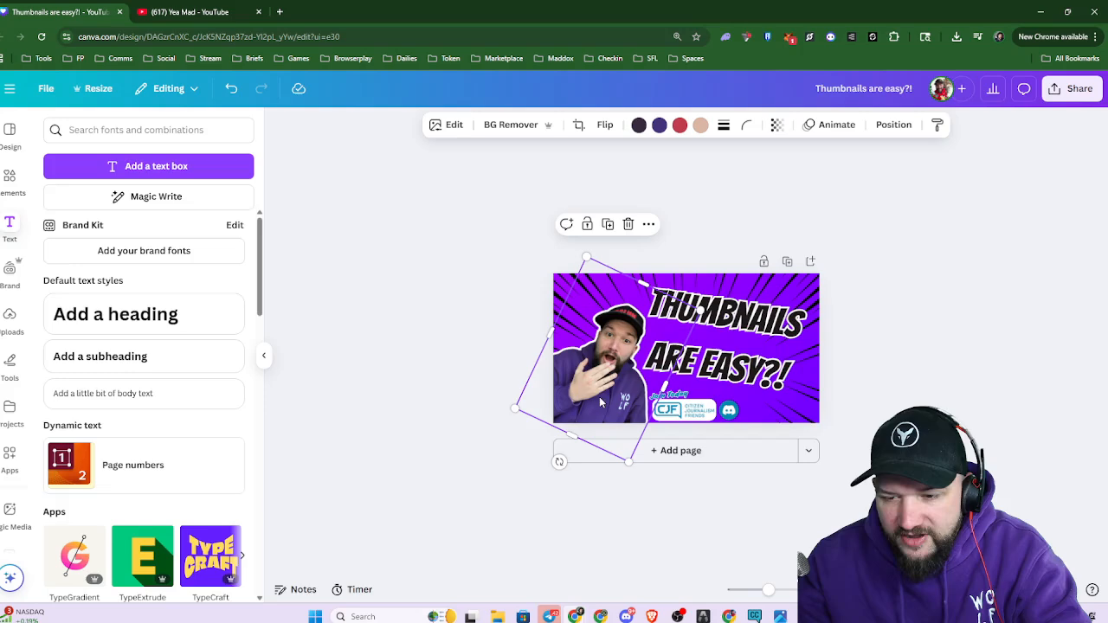
pyautogui.click(444, 126)
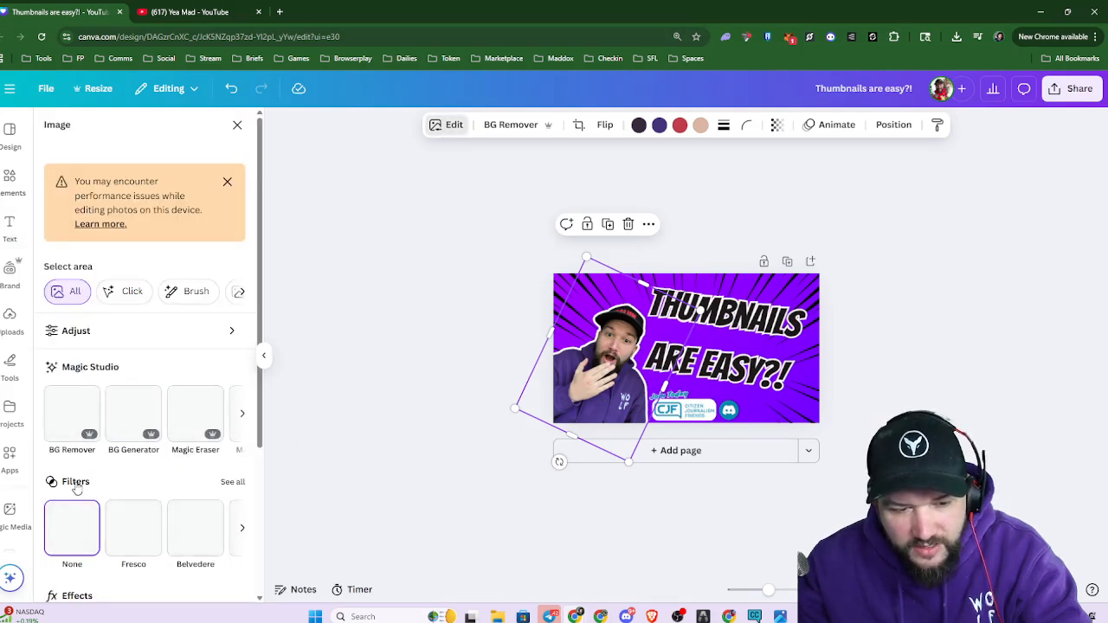
pyautogui.scroll(-2, 156, 502)
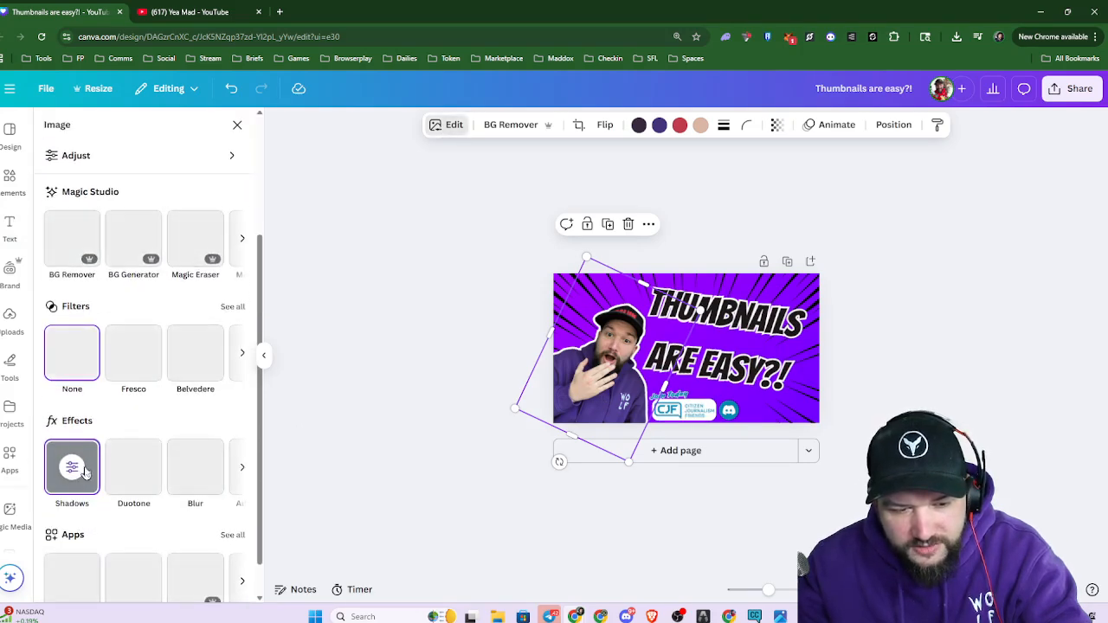
pyautogui.click(76, 470)
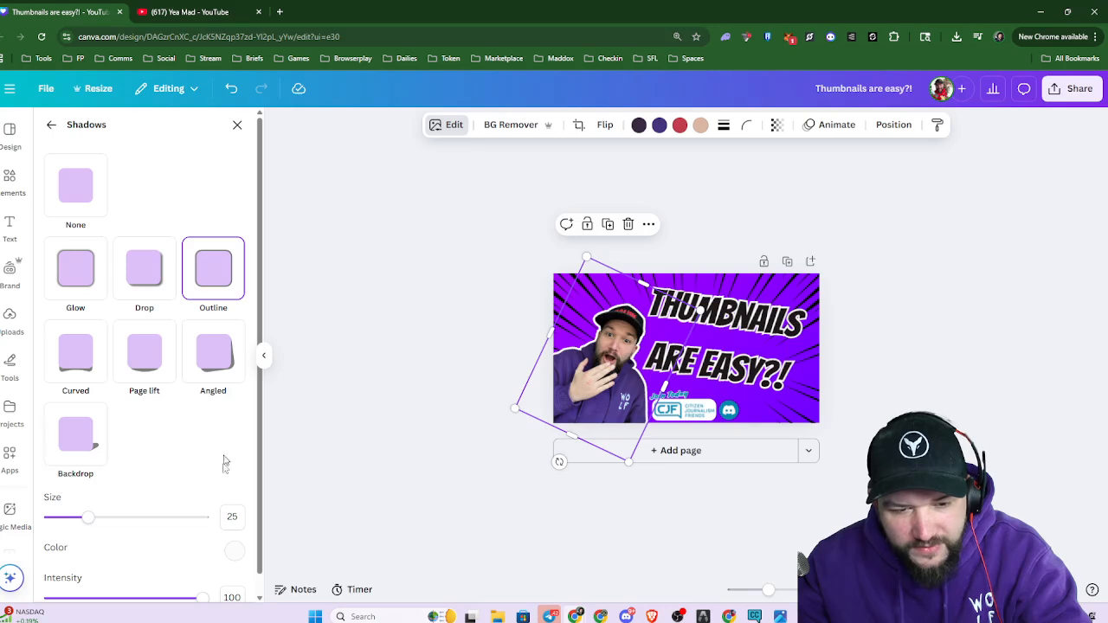
pyautogui.click(234, 517)
pyautogui.write('9')
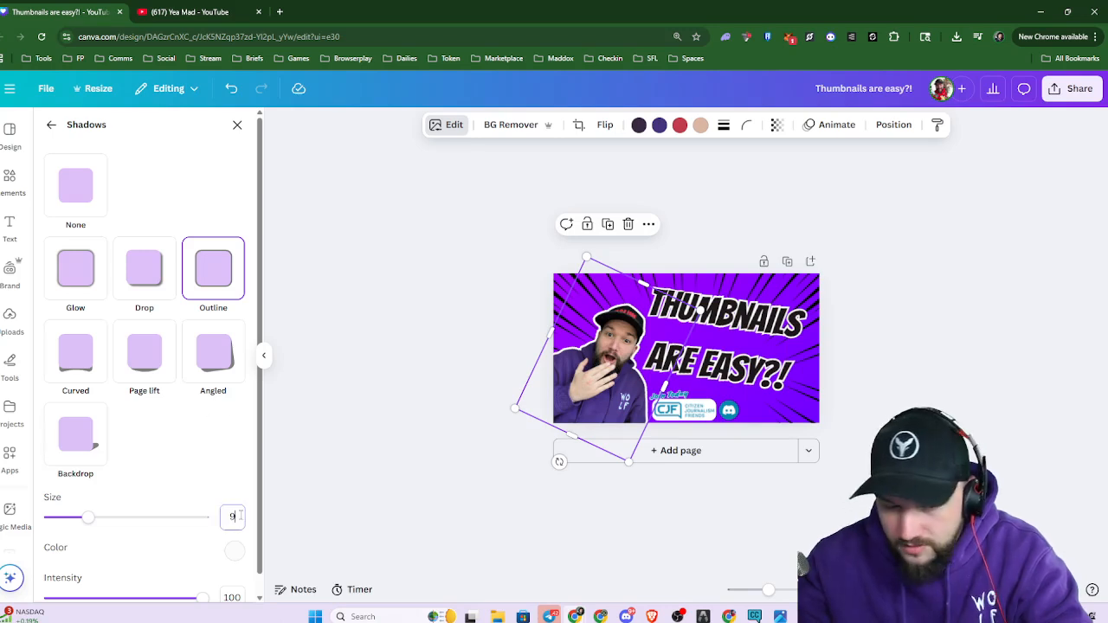
pyautogui.press('Return')
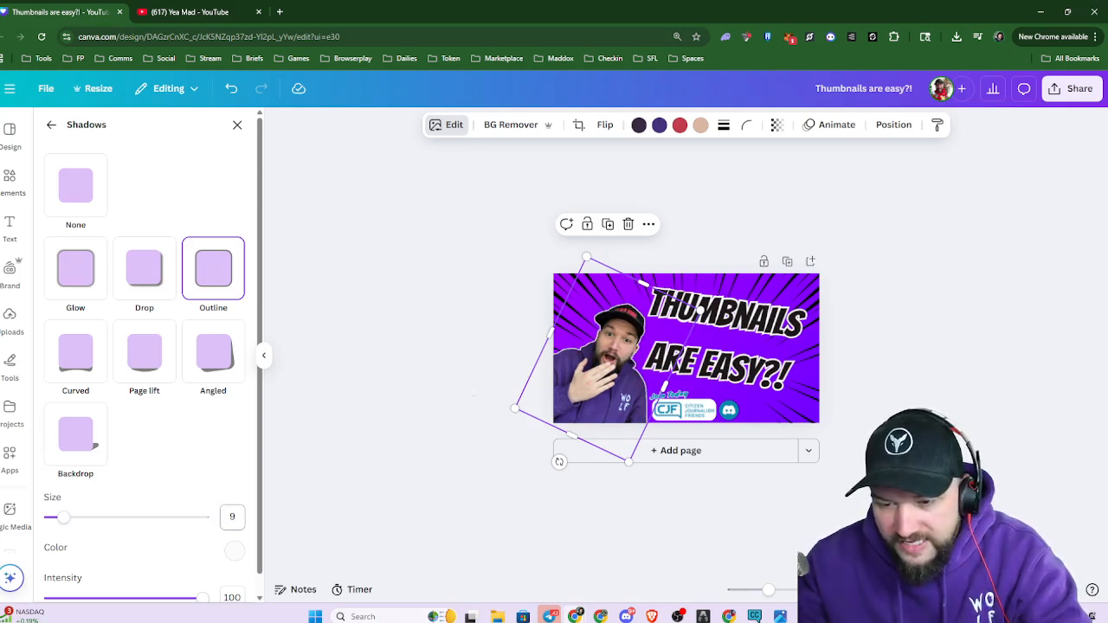
pyautogui.click(473, 396)
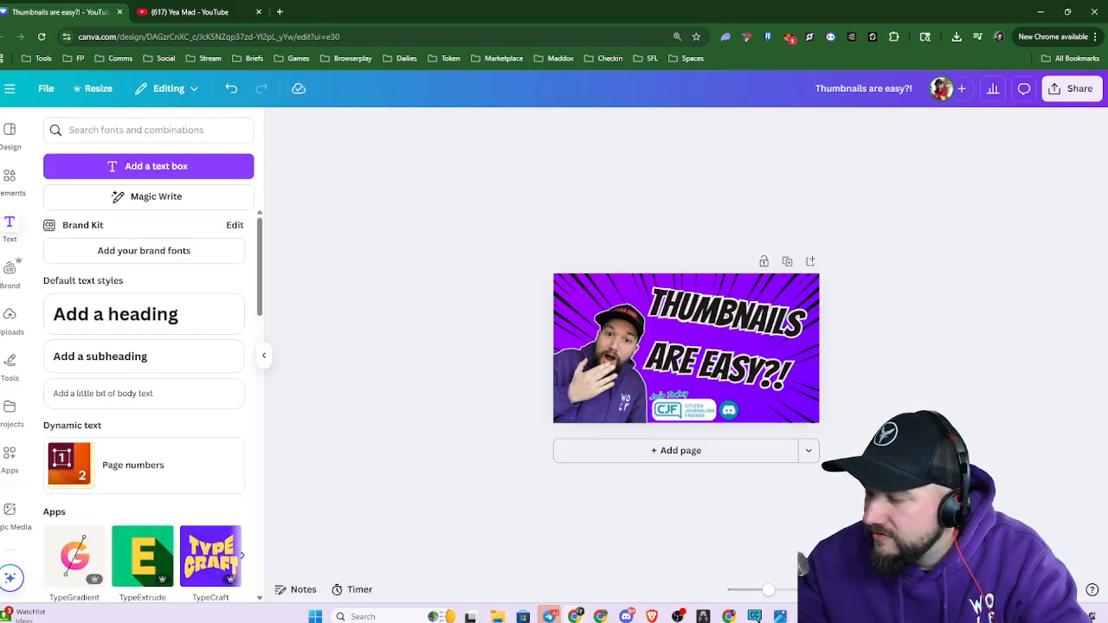
pyautogui.scroll(3, 847, 424)
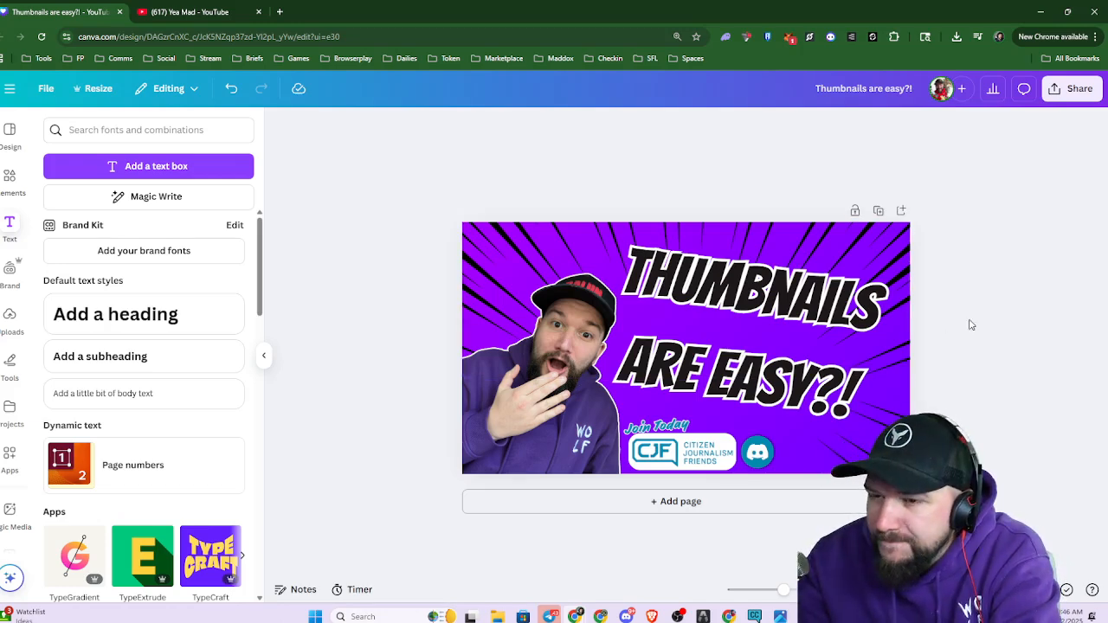
# Switch to YouTube and go back to the list of videos on the MrBeast channel
pyautogui.click(200, 12)
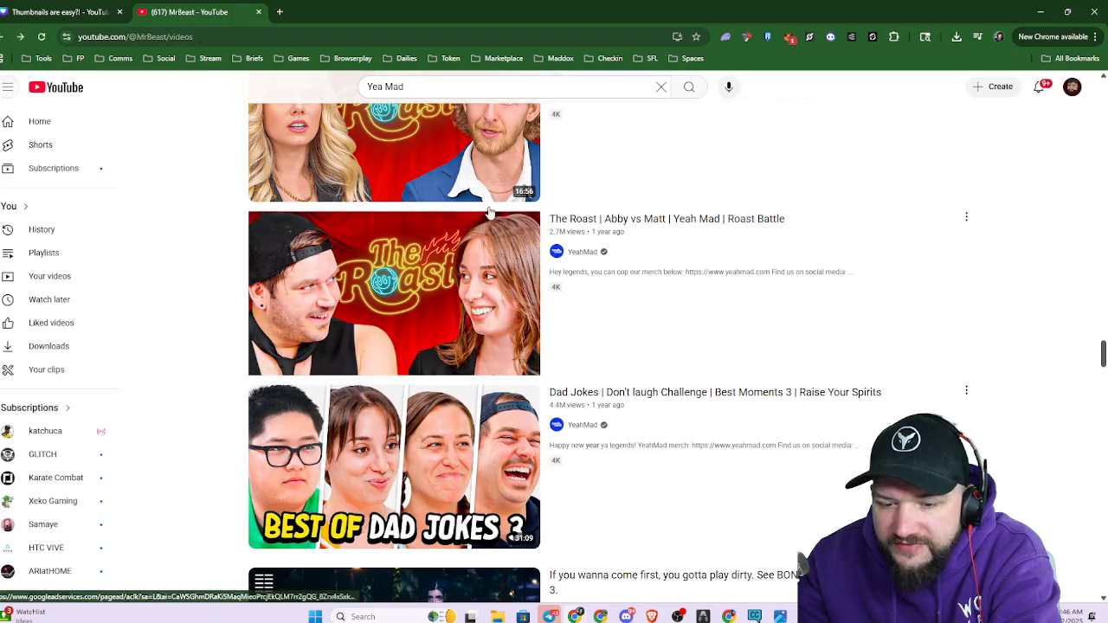
pyautogui.scroll(-5, 489, 208)
pyautogui.hotkey('alt', 'Left')
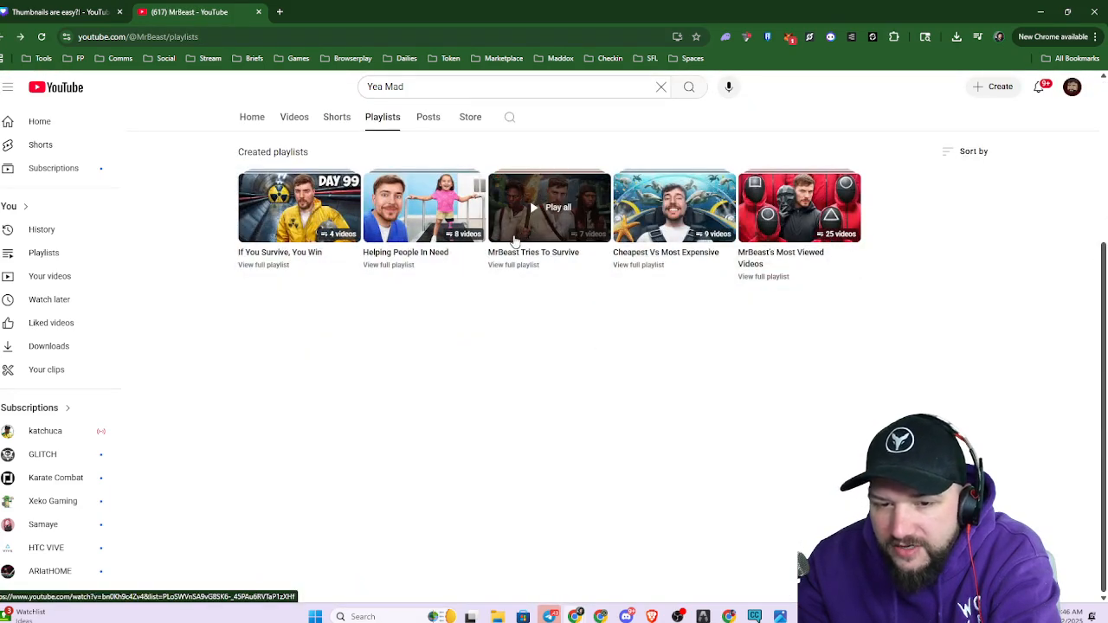
pyautogui.click(252, 233)
pyautogui.hotkey('alt', 'Left')
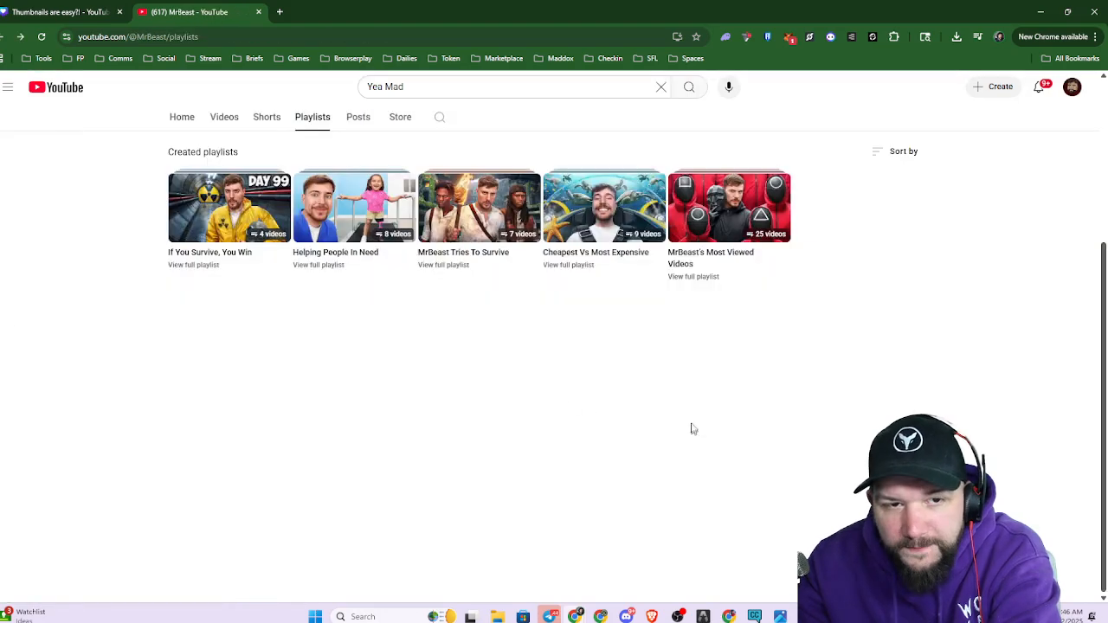
pyautogui.click(223, 116)
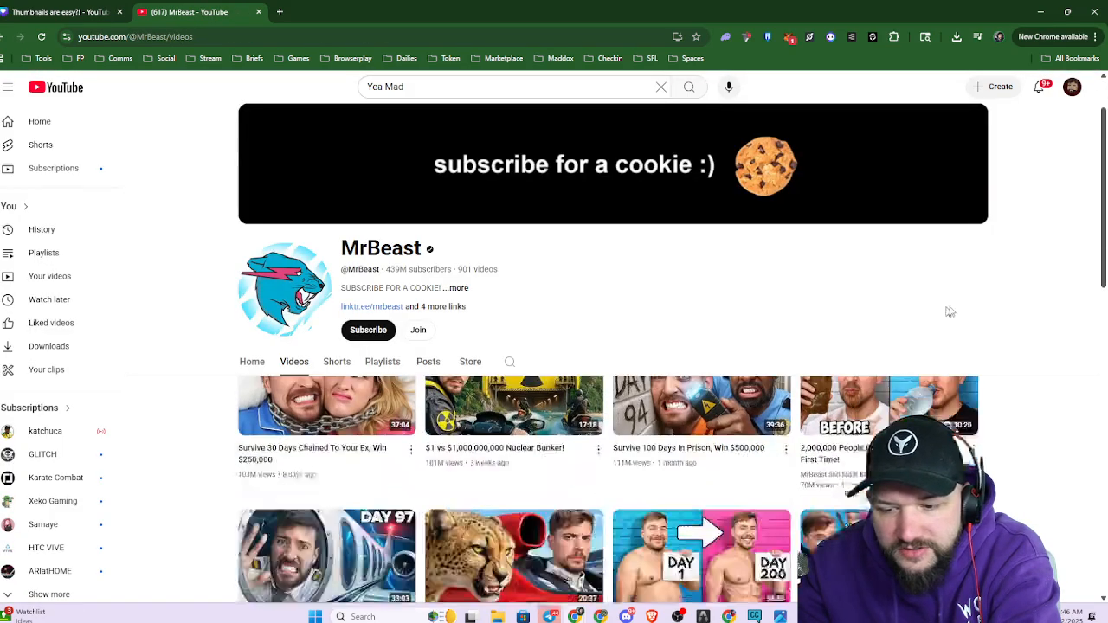
# Examine the MrBeast video thumbnails from recent to older ones, looking at faces, backgrounds and how little text they use
pyautogui.scroll(-2, 1043, 400)
pyautogui.scroll(-4, 1029, 378)
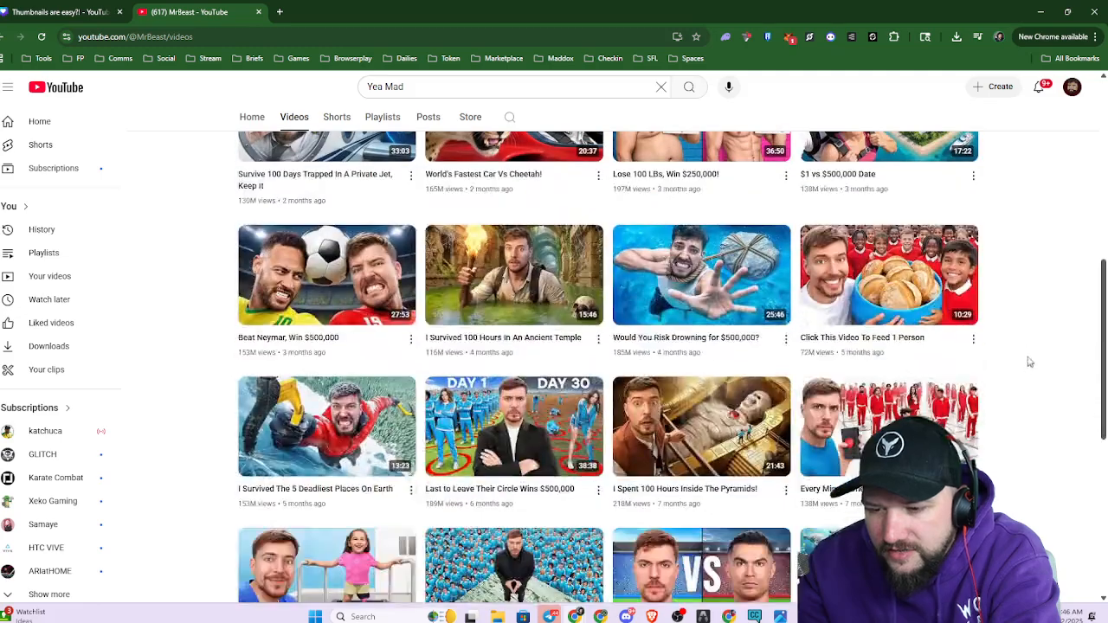
pyautogui.scroll(-1, 1030, 356)
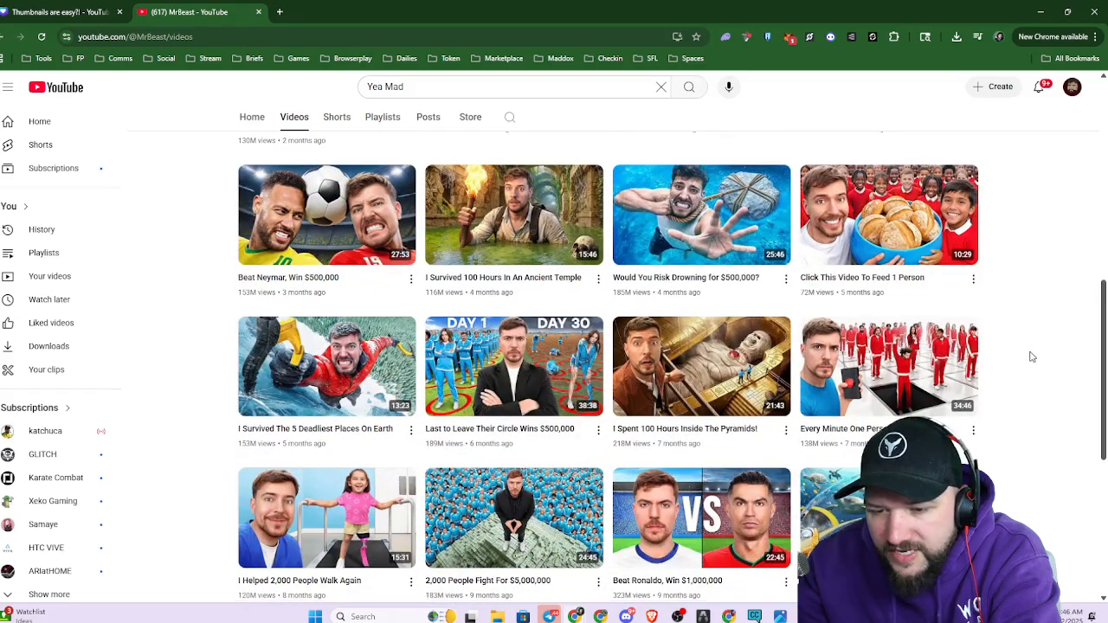
pyautogui.scroll(-1, 1033, 355)
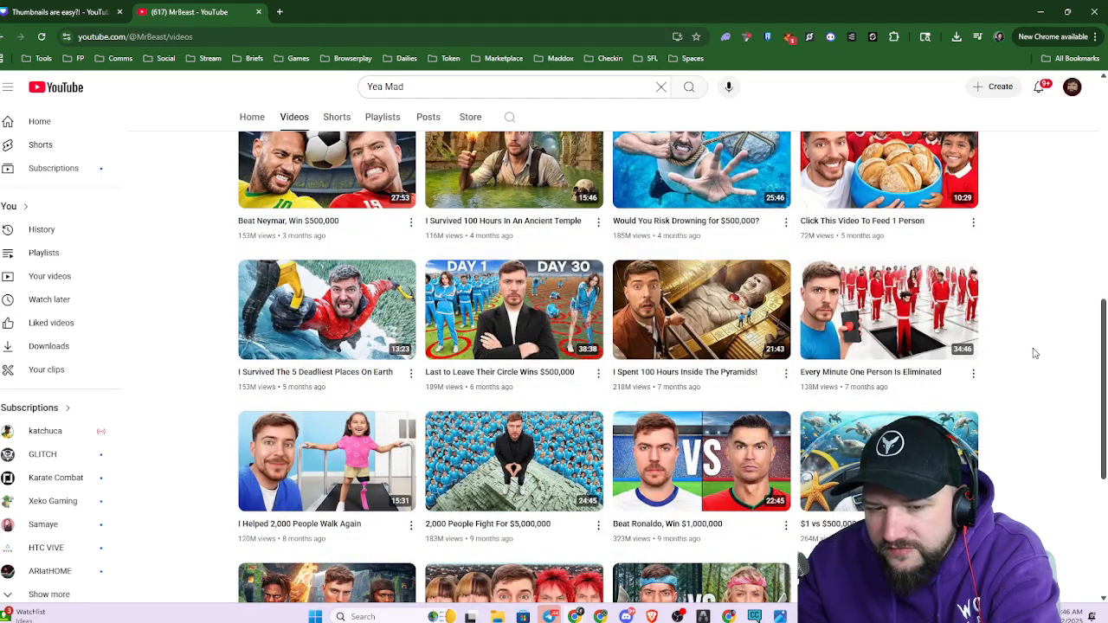
pyautogui.scroll(-2, 1036, 350)
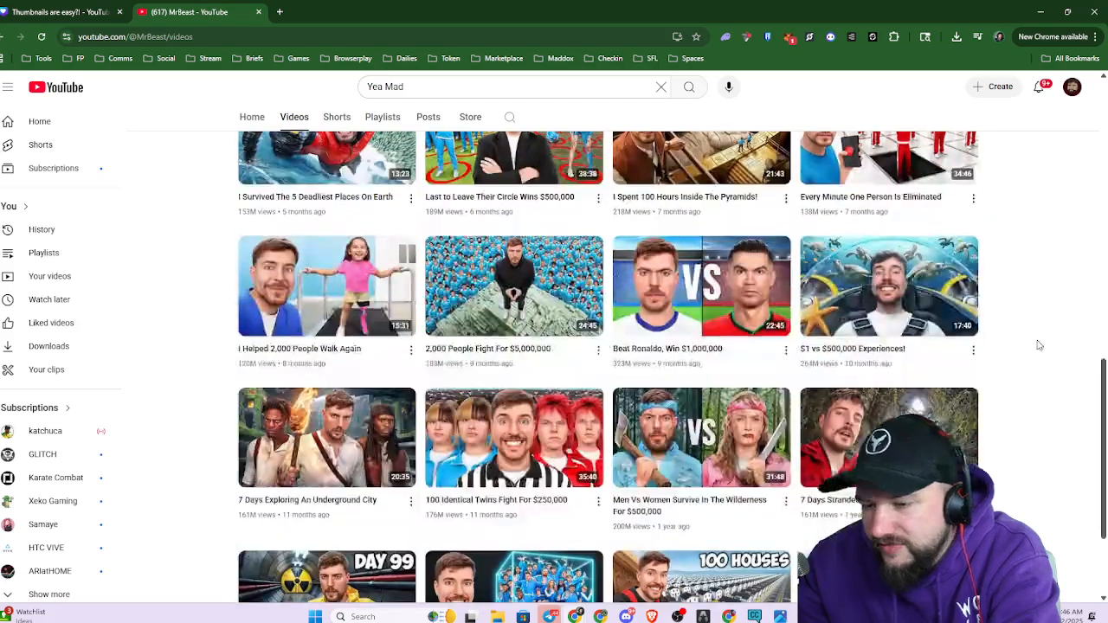
pyautogui.scroll(-2, 1036, 353)
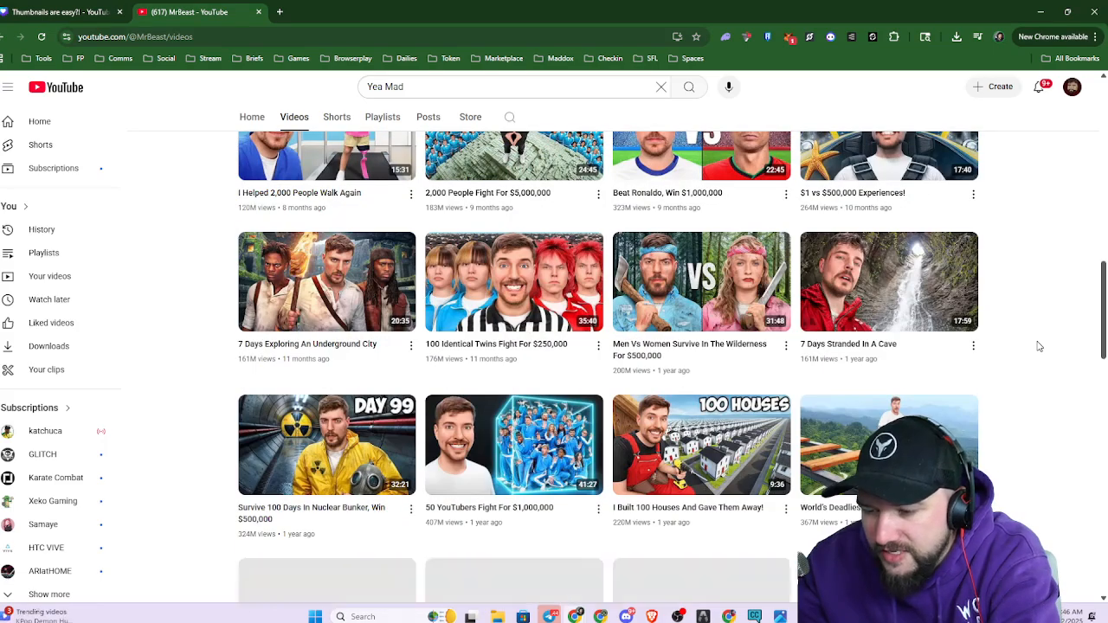
pyautogui.scroll(-2, 1039, 347)
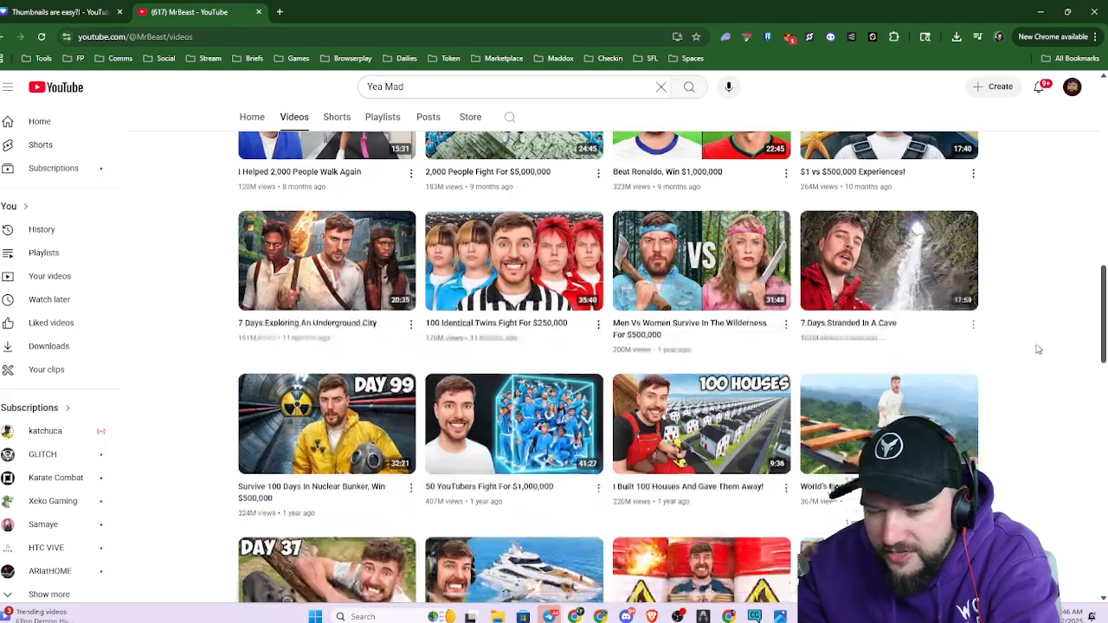
pyautogui.scroll(-2, 1036, 348)
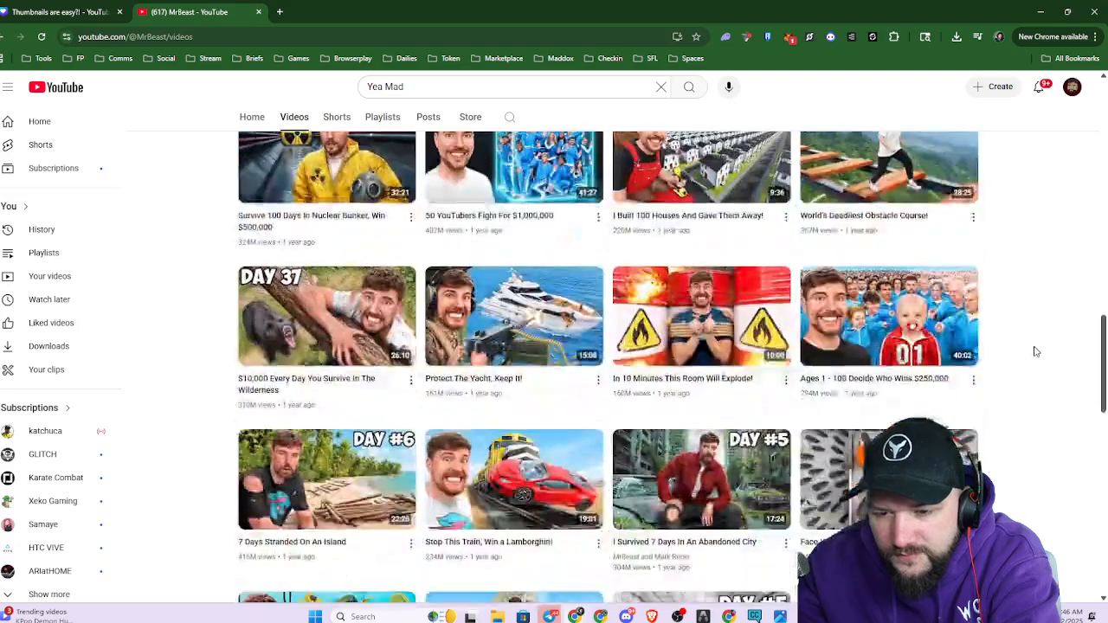
pyautogui.scroll(1, 1035, 349)
pyautogui.scroll(-2, 1039, 350)
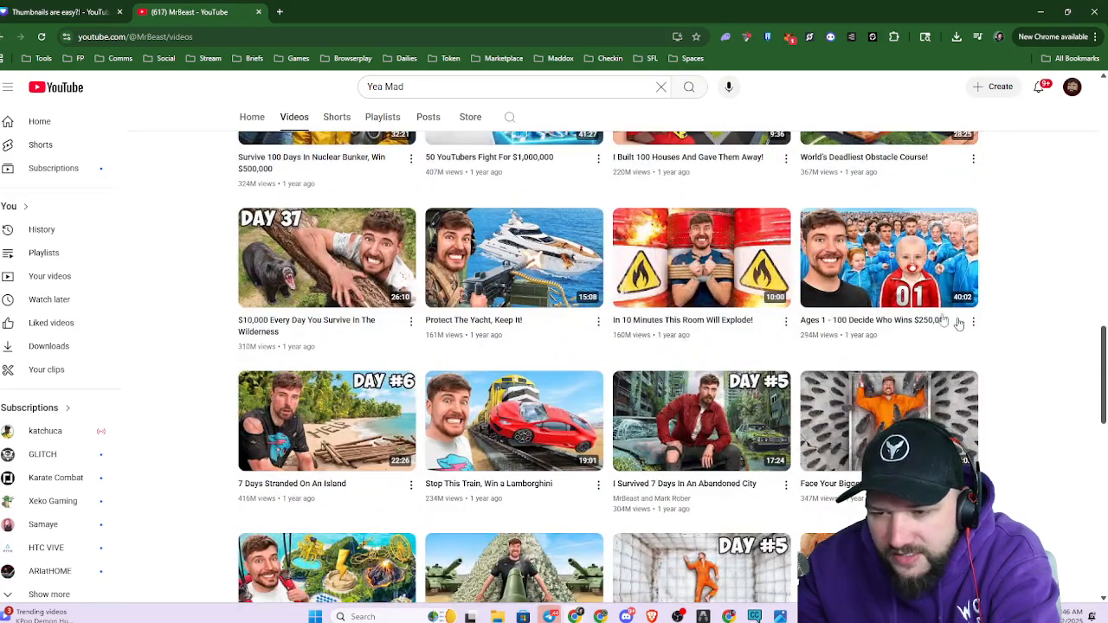
pyautogui.scroll(-3, 1074, 424)
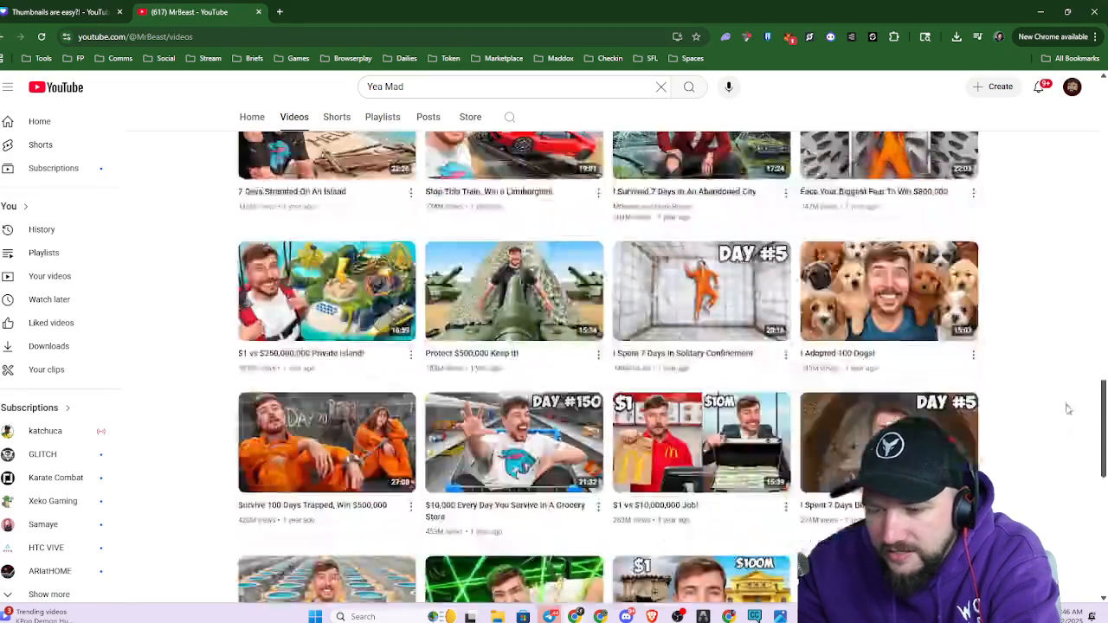
pyautogui.scroll(-3, 1059, 404)
pyautogui.scroll(-2, 1056, 403)
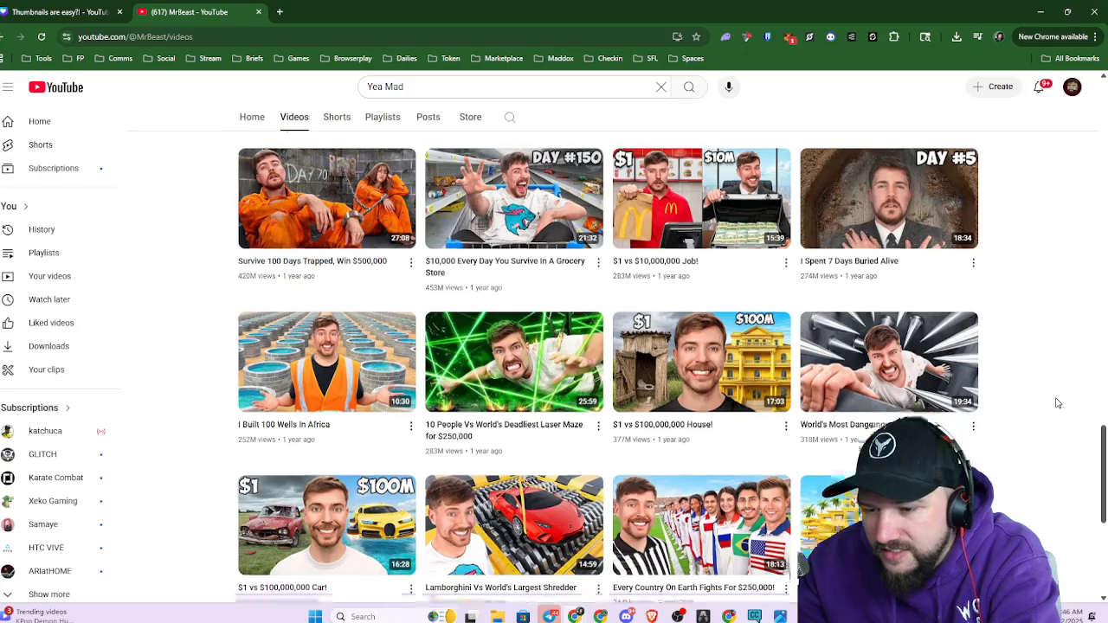
pyautogui.scroll(-2, 1062, 390)
pyautogui.scroll(-1, 1062, 390)
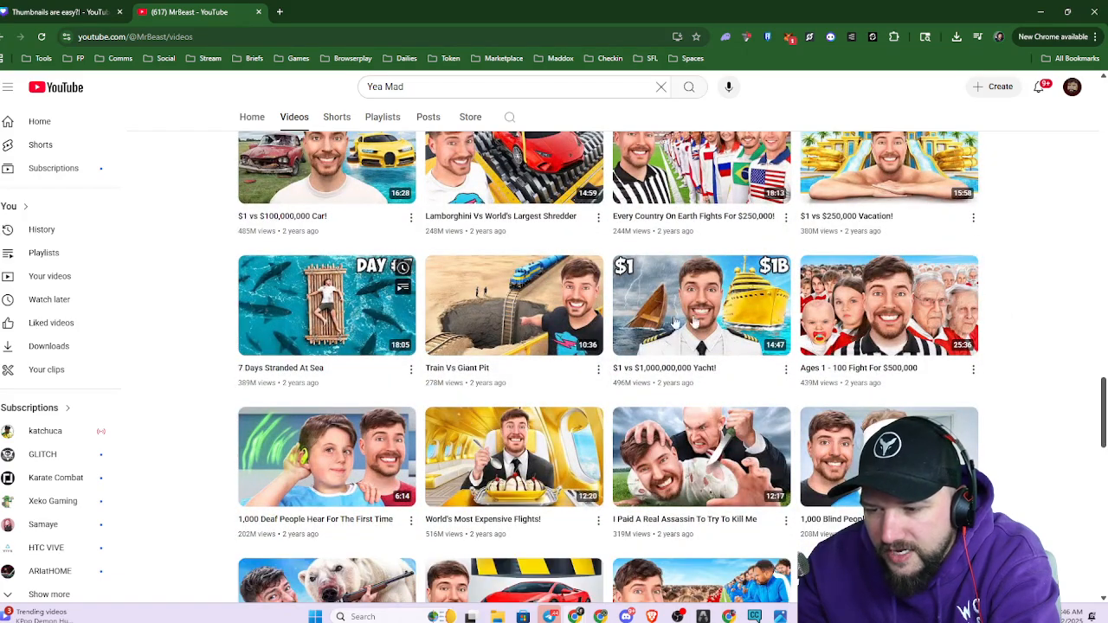
pyautogui.scroll(-2, 1038, 354)
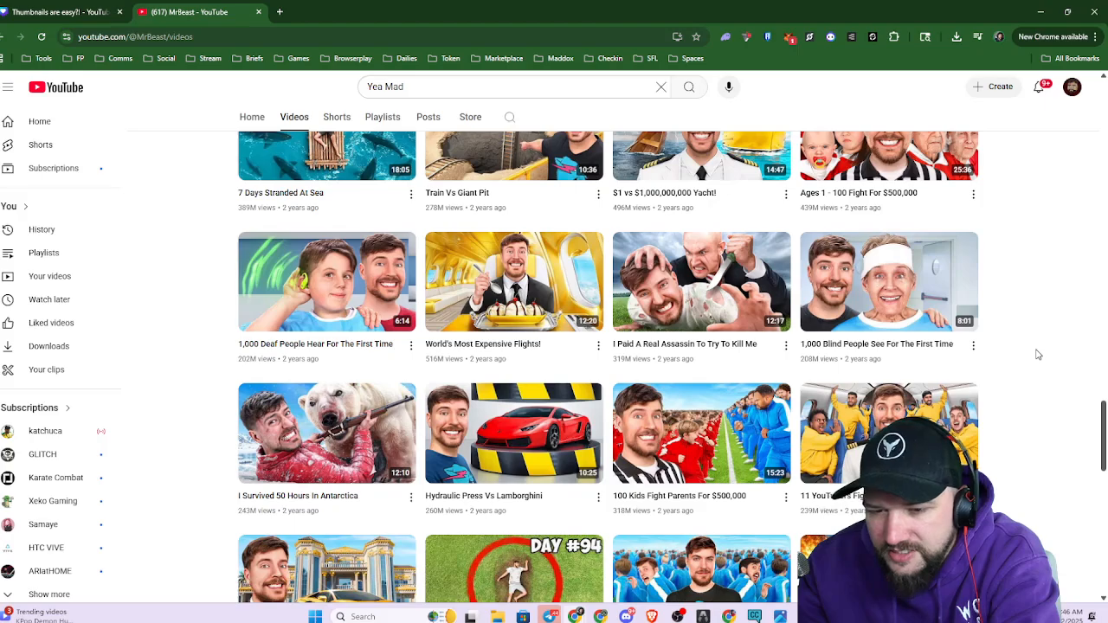
pyautogui.scroll(-3, 1038, 354)
pyautogui.scroll(-1, 1040, 347)
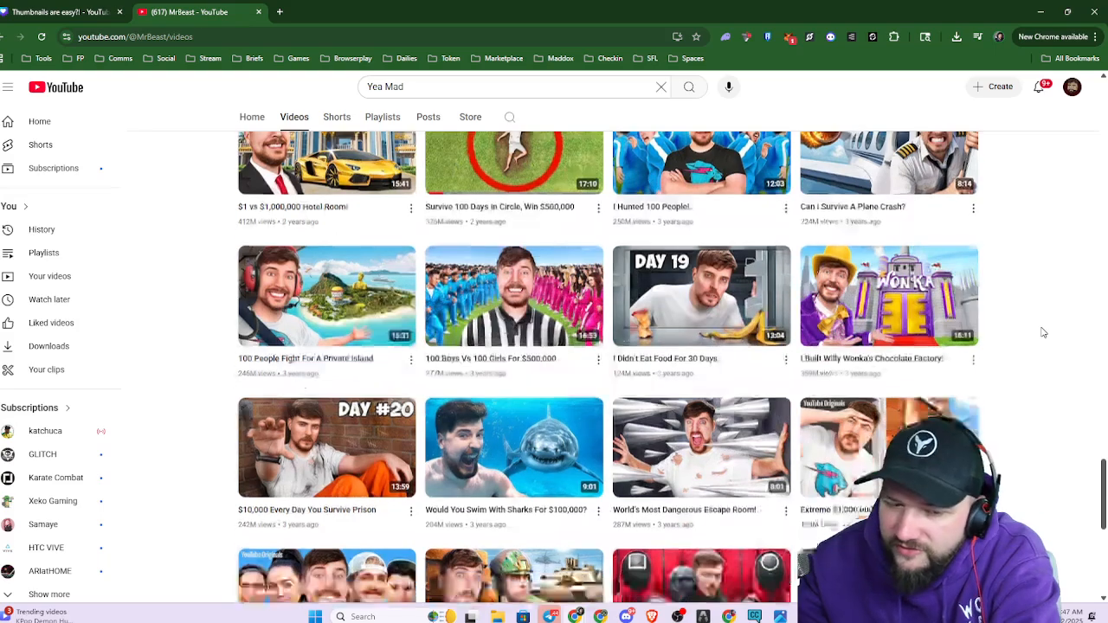
pyautogui.scroll(-4, 1043, 332)
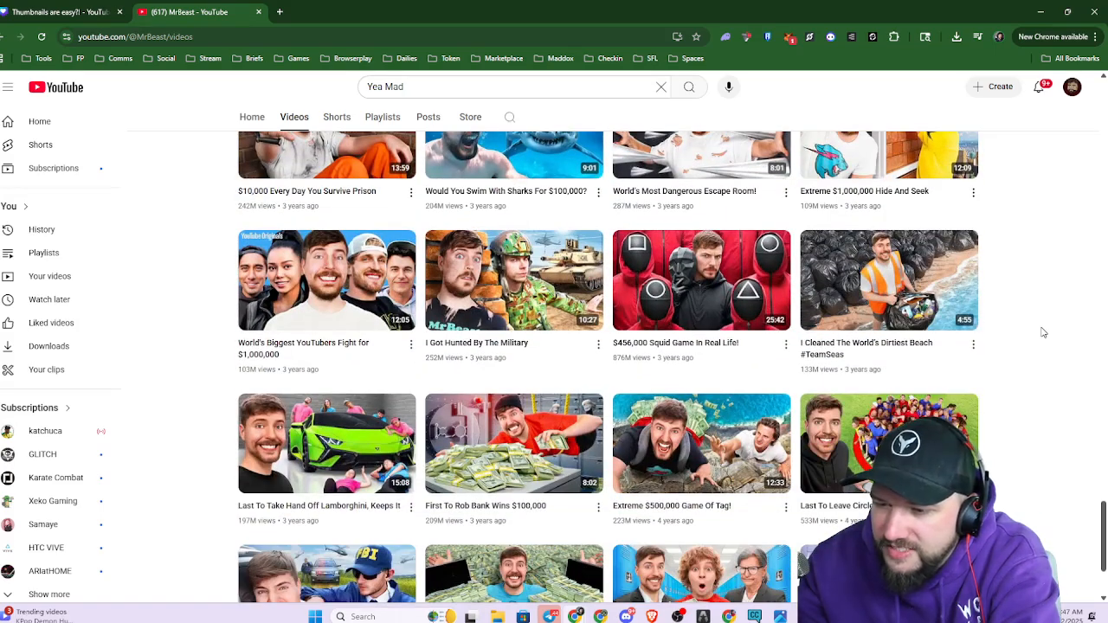
pyautogui.scroll(-1, 1043, 332)
pyautogui.scroll(-3, 1043, 331)
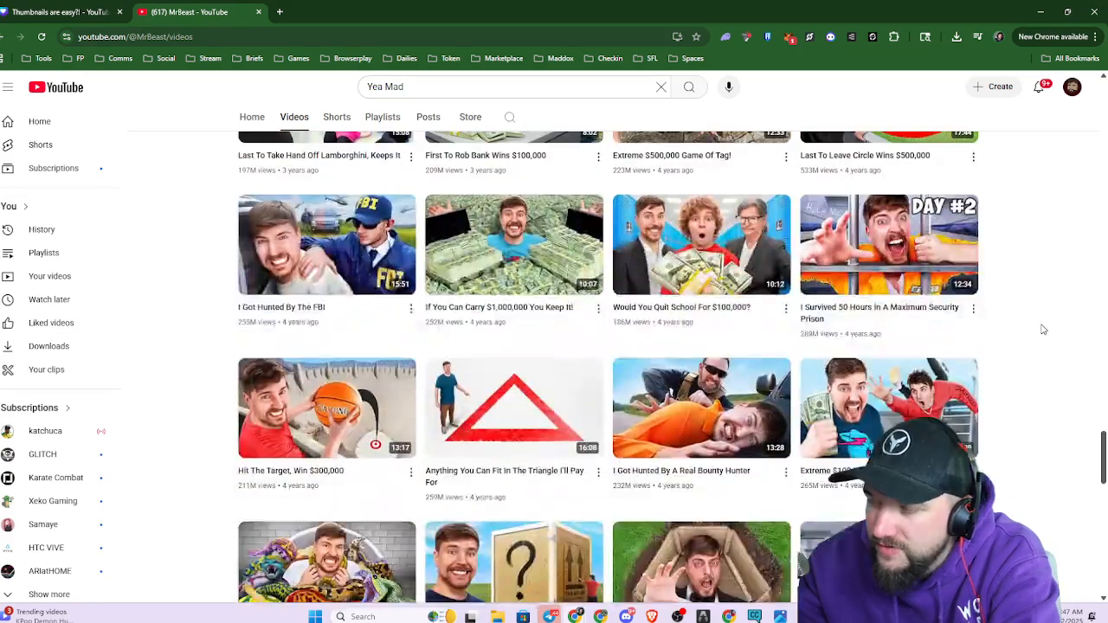
pyautogui.scroll(-3, 1043, 331)
pyautogui.scroll(-2, 1043, 320)
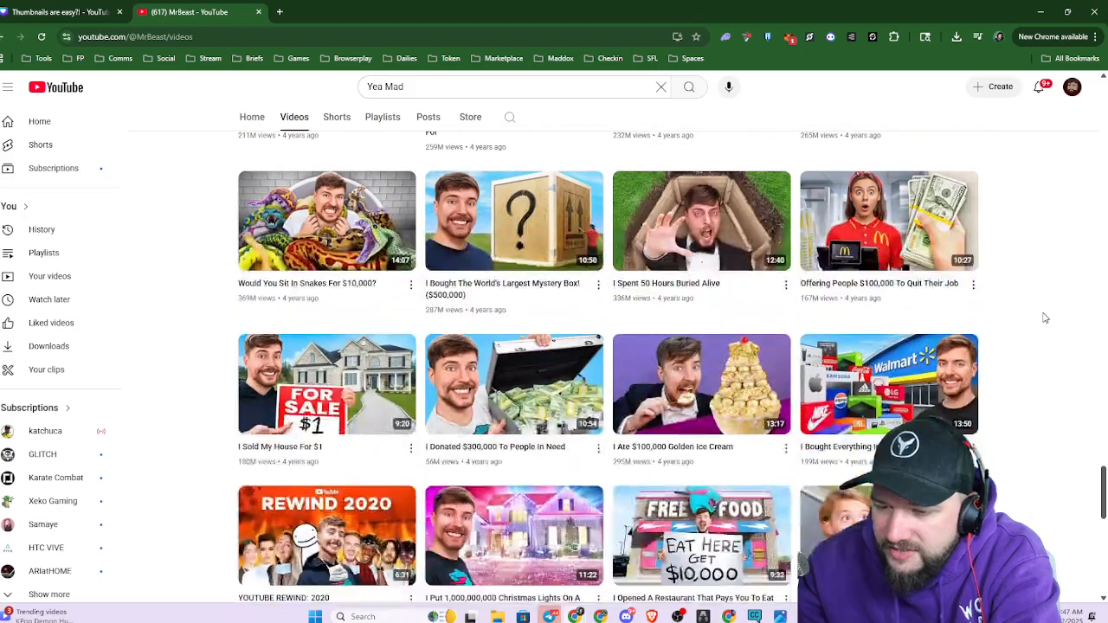
pyautogui.scroll(-4, 997, 329)
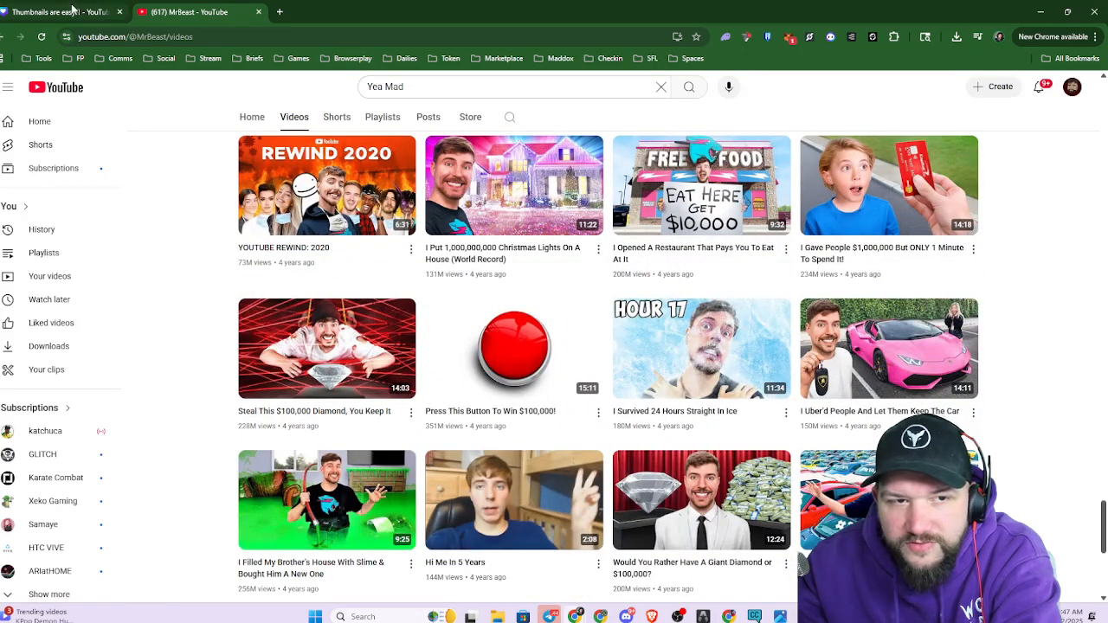
# Return to the Canva thumbnail design, upload the "Starting Tips" thumbnail screenshot and place it on the page
pyautogui.click(66, 12)
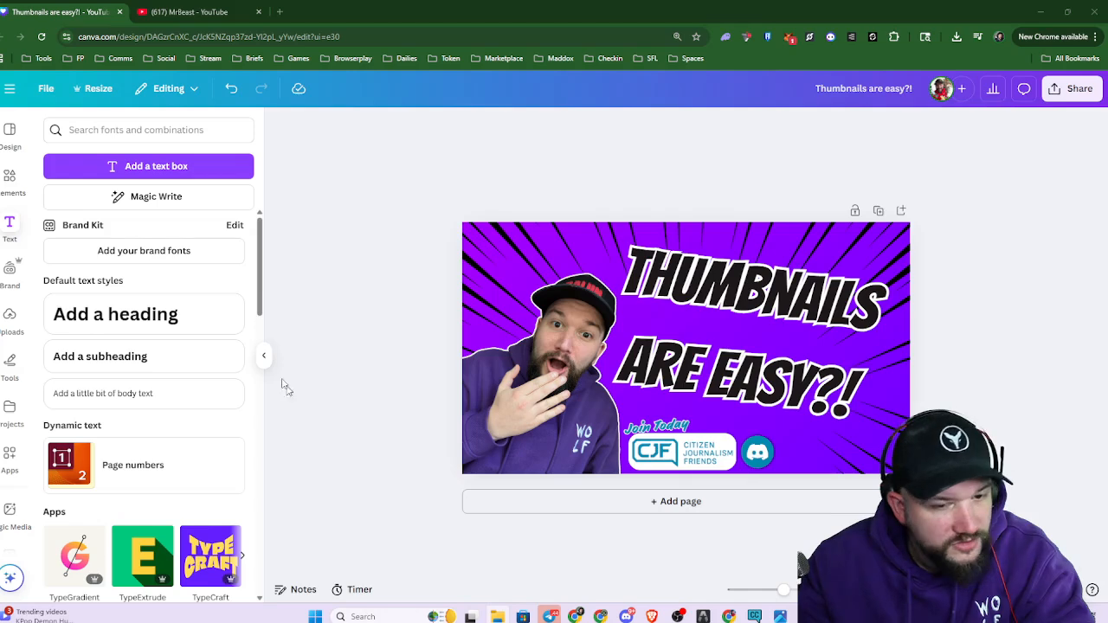
pyautogui.click(10, 318)
pyautogui.moveTo(364, 355); pyautogui.dragTo(147, 363)
pyautogui.click(76, 277)
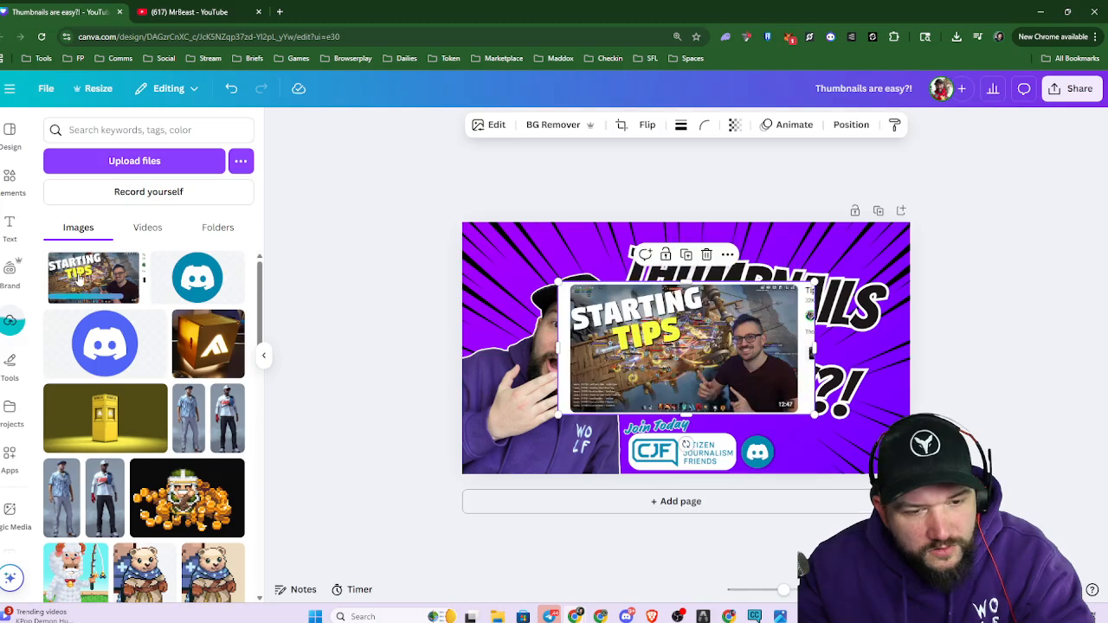
# Enlarge the "Starting Tips" screenshot and position it so that it covers the whole page
pyautogui.moveTo(568, 283); pyautogui.dragTo(437, 220)
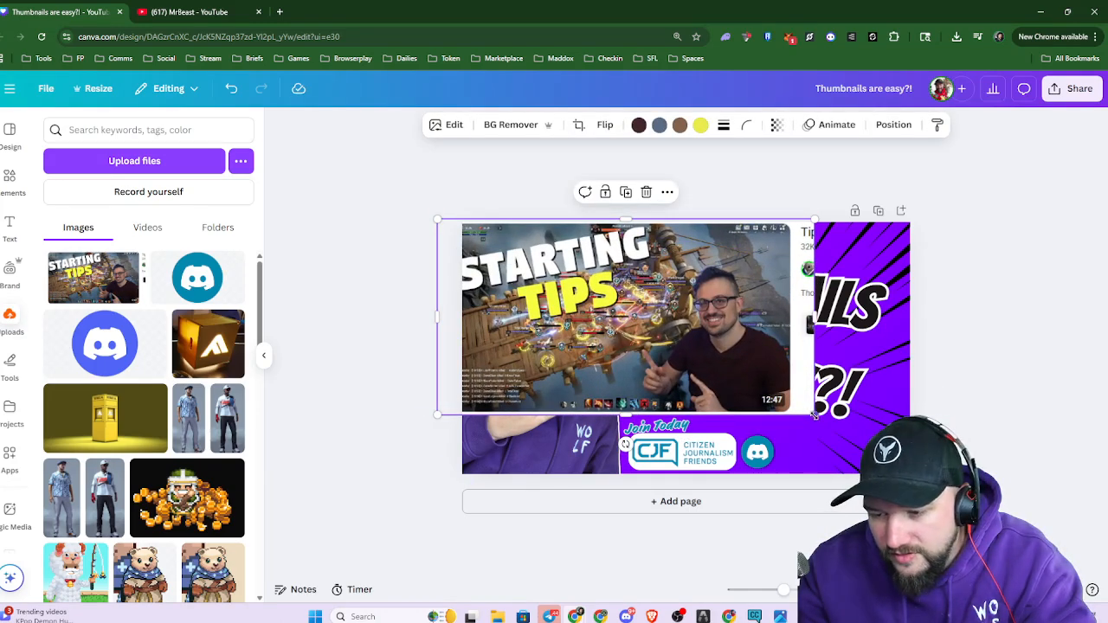
pyautogui.moveTo(815, 414); pyautogui.dragTo(969, 499)
pyautogui.moveTo(869, 426)
pyautogui.mouseDown()
pyautogui.moveTo(852, 420)
pyautogui.moveTo(863, 422)
pyautogui.mouseUp()
# Move the "Starting Tips" screenshot's layer directly above the purple background, behind all other elements, and select the title text
pyautogui.hotkey('alt', '1')
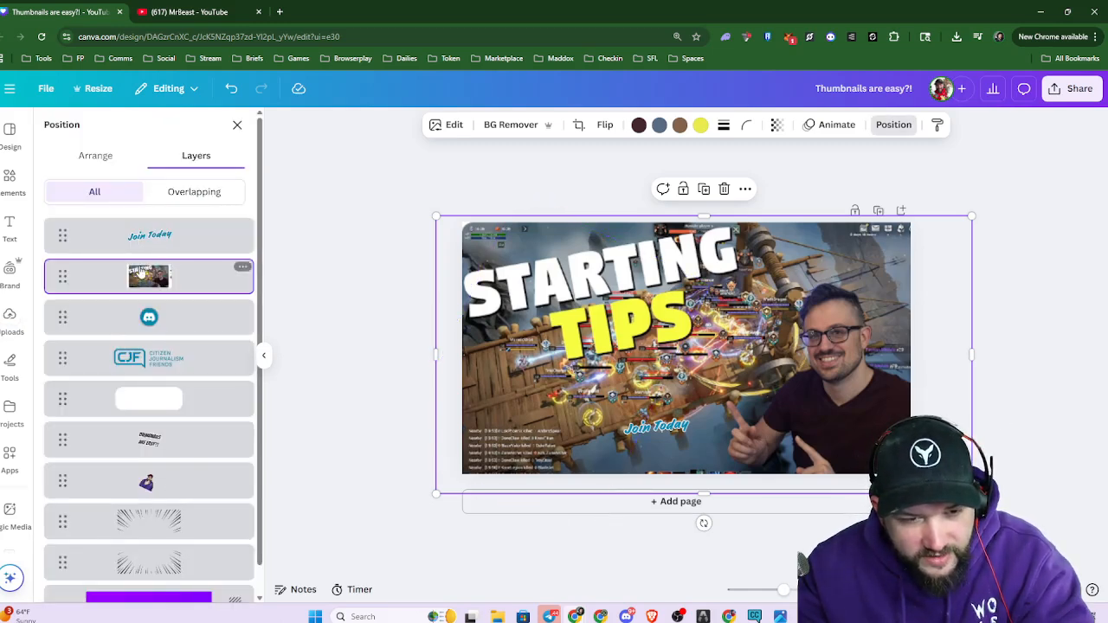
pyautogui.moveTo(143, 275); pyautogui.dragTo(149, 552)
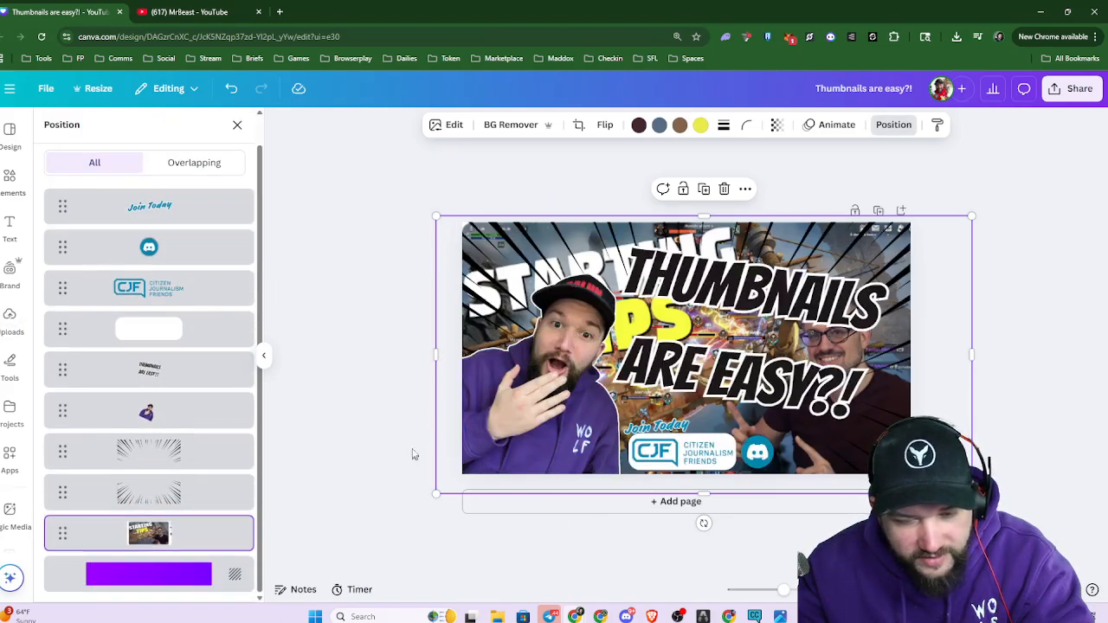
pyautogui.click(734, 391)
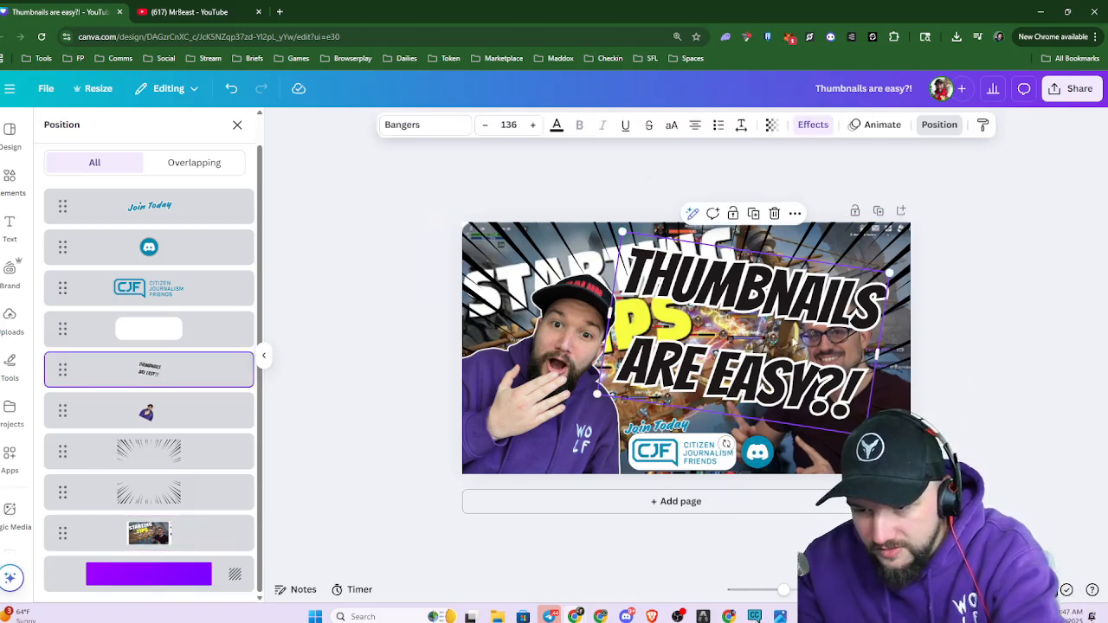
# Delete the title text, then rotate the man's cutout upright and move it to the lower-right side of the thumbnail
pyautogui.press('Delete')
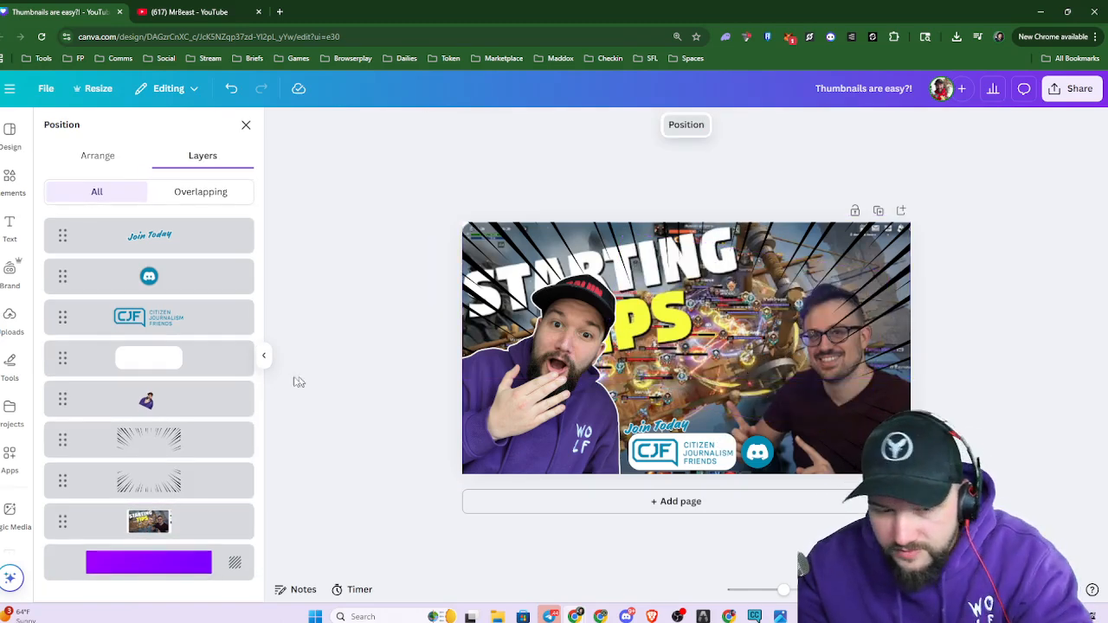
pyautogui.click(678, 398)
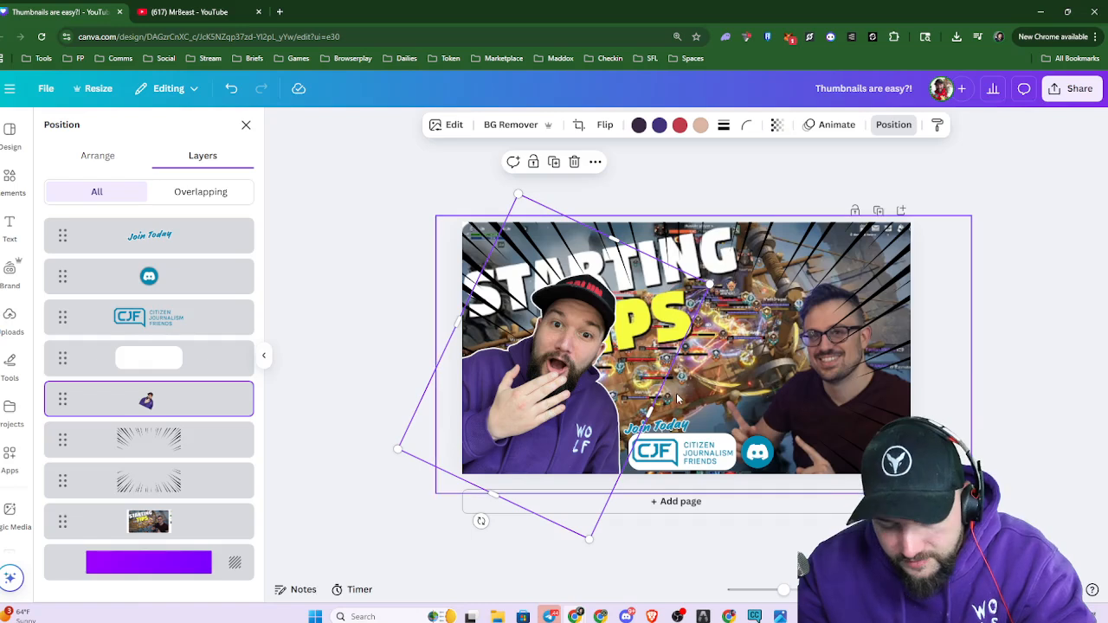
pyautogui.click(747, 128)
pyautogui.click(927, 171)
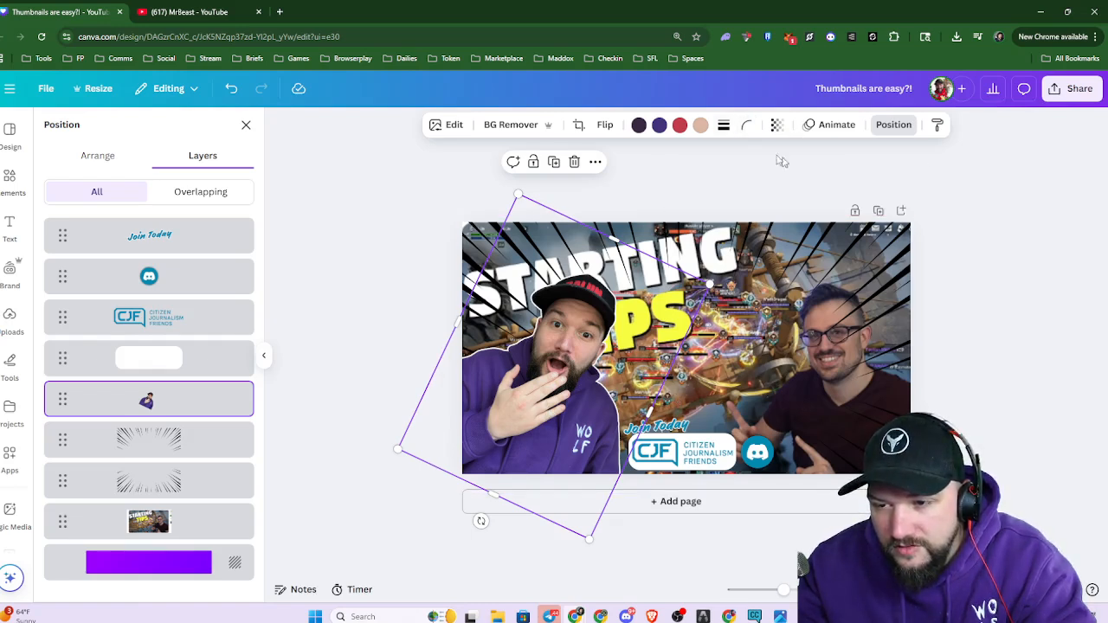
pyautogui.click(617, 127)
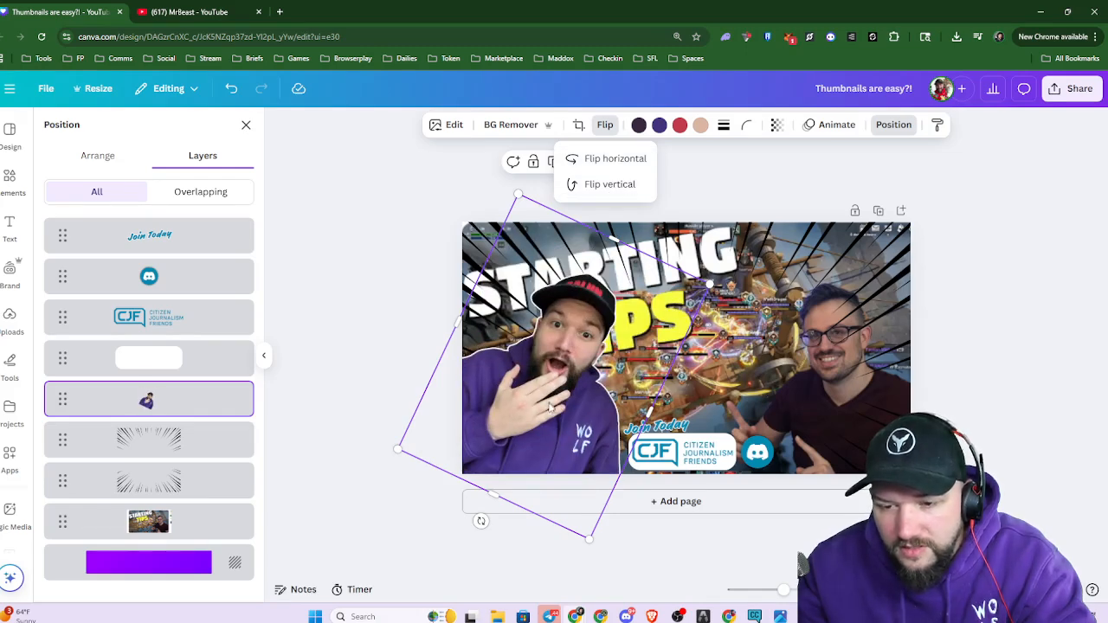
pyautogui.moveTo(482, 522); pyautogui.dragTo(568, 547)
pyautogui.moveTo(536, 461); pyautogui.dragTo(817, 461)
pyautogui.click(1033, 397)
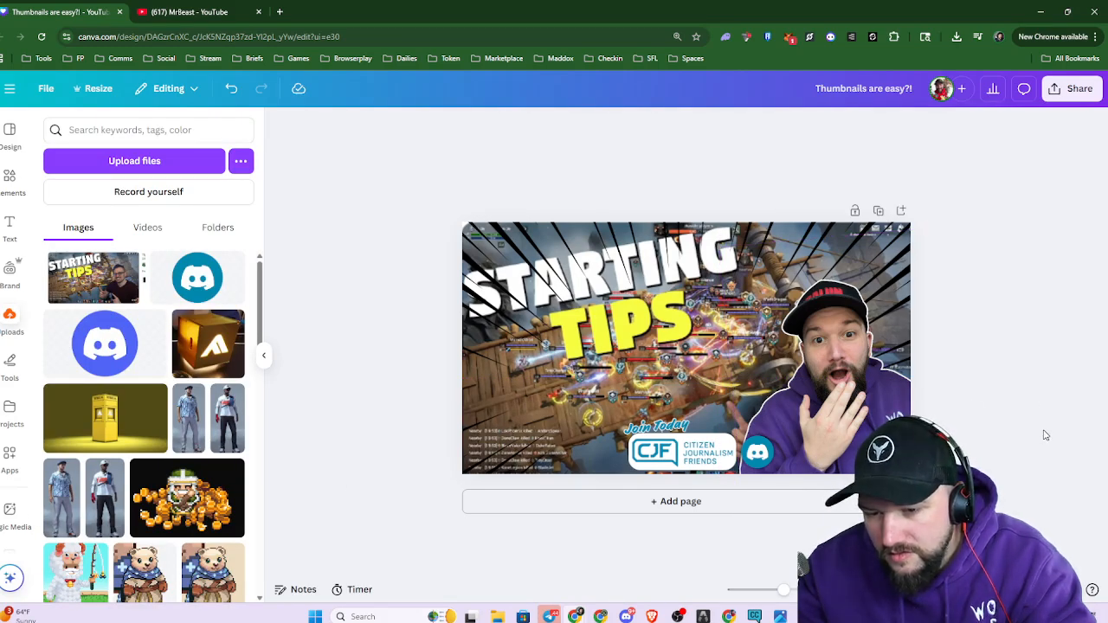
# Delete both black speed-line graphics from the upper and lower halves of the thumbnail
pyautogui.click(513, 232)
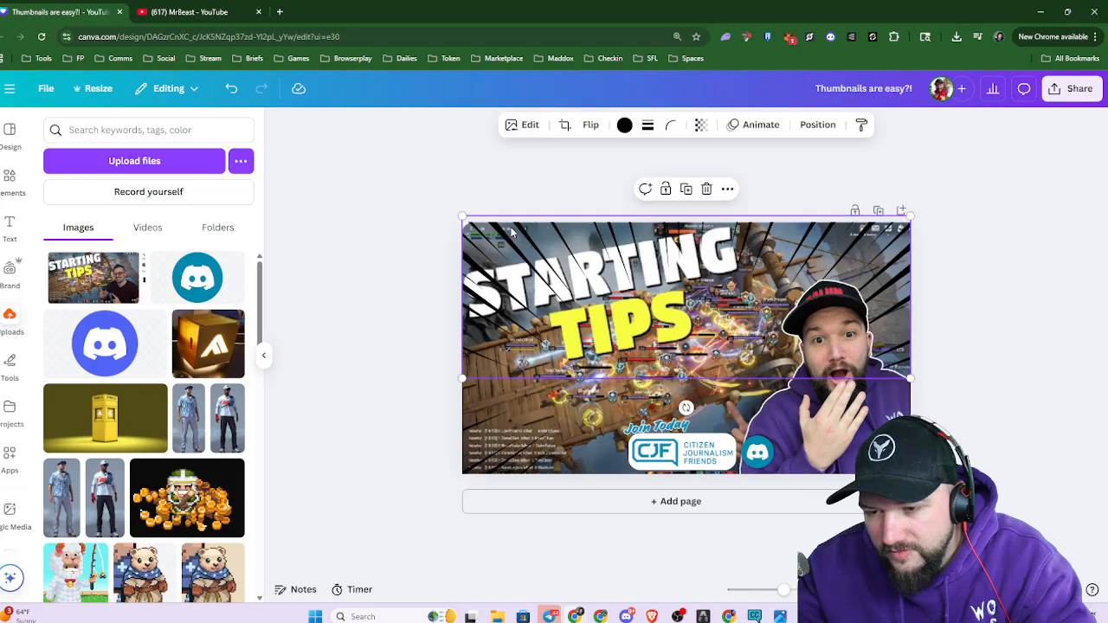
pyautogui.click(512, 442)
pyautogui.keyDown('shift'); pyautogui.click(528, 293); pyautogui.keyUp('shift')
pyautogui.press('Delete')
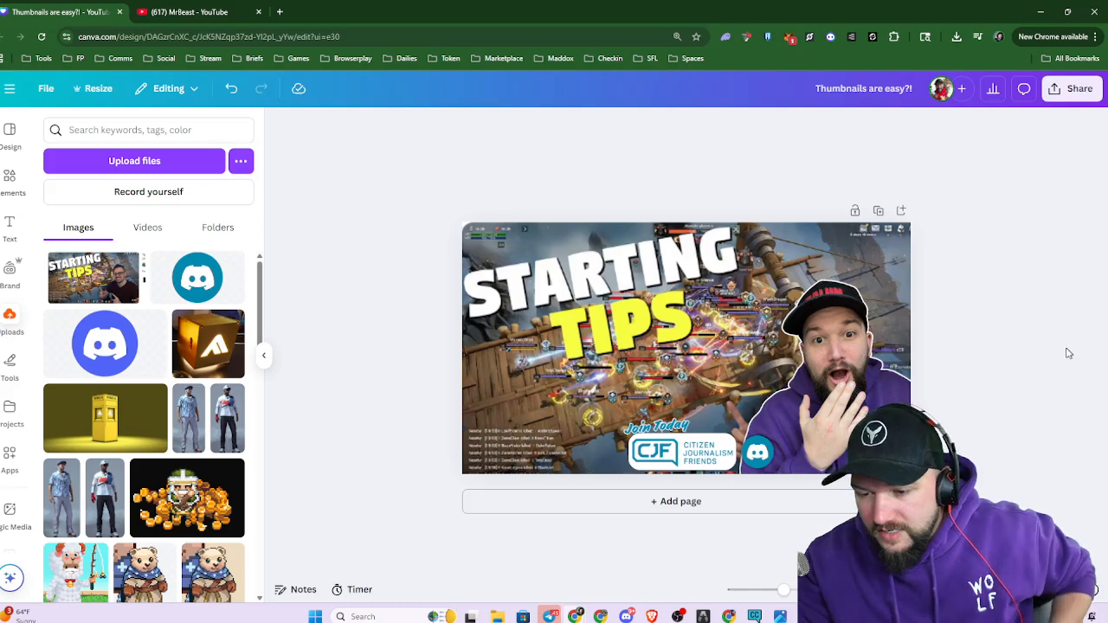
# Move the "Join Today" text, CJF logo and Discord icon together into the thumbnail's lower-left corner and enlarge them slightly
pyautogui.click(663, 435)
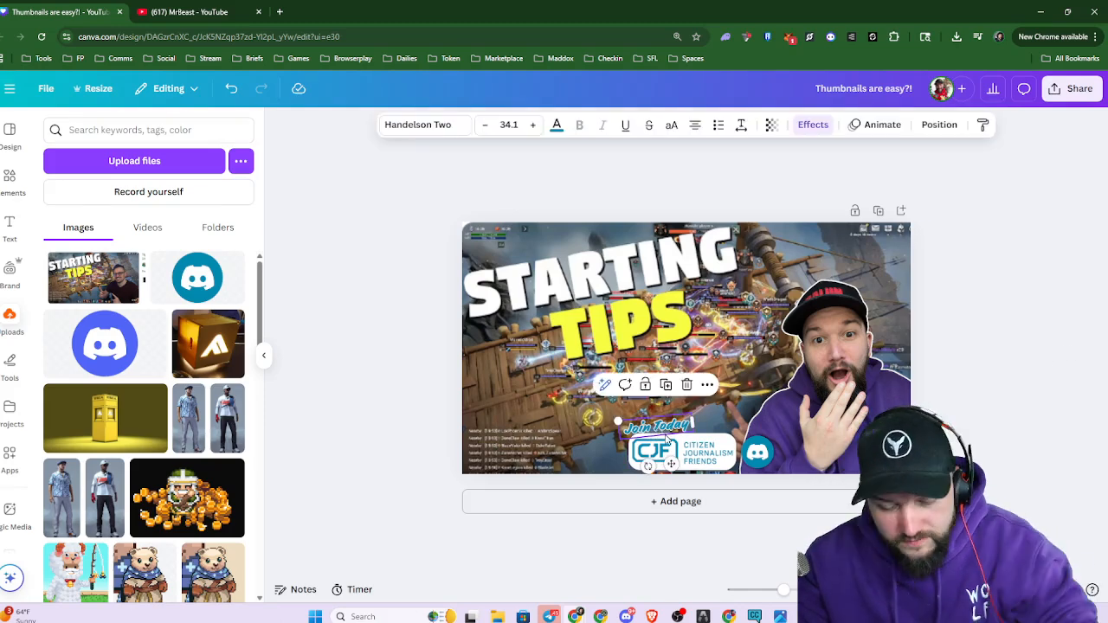
pyautogui.keyDown('shift'); pyautogui.click(688, 447); pyautogui.keyUp('shift')
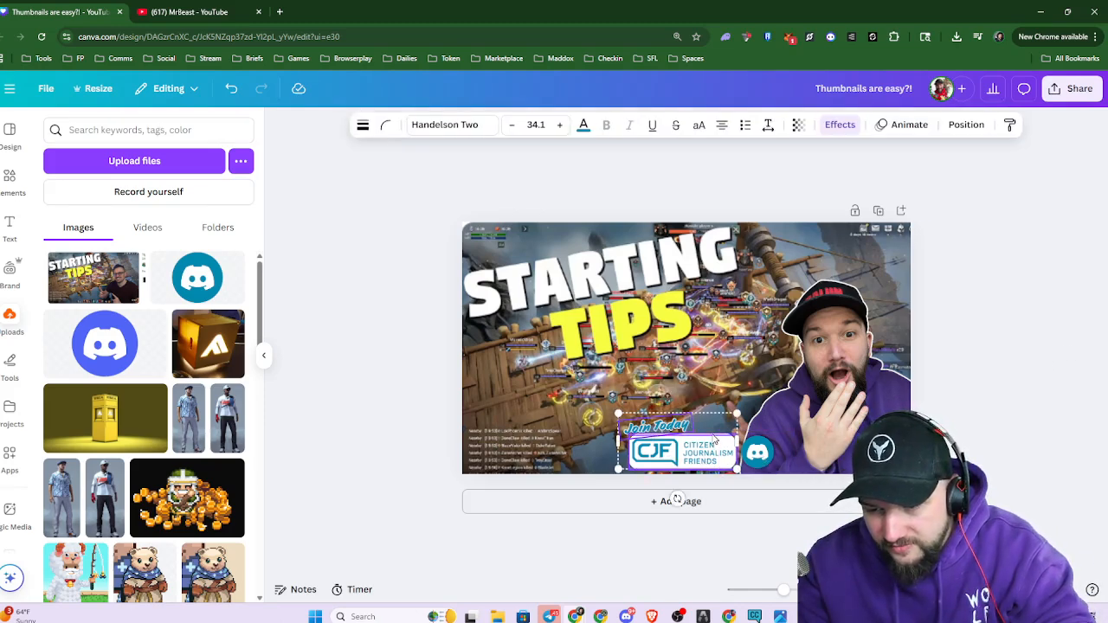
pyautogui.keyDown('shift'); pyautogui.click(757, 452); pyautogui.keyUp('shift')
pyautogui.moveTo(706, 460); pyautogui.dragTo(548, 462)
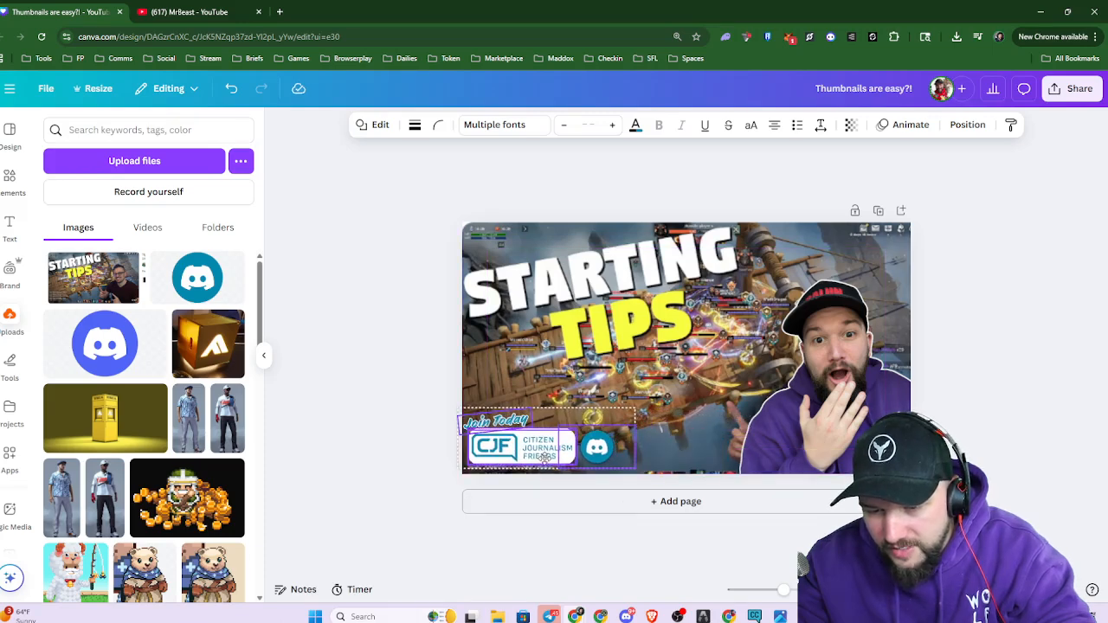
pyautogui.moveTo(638, 472); pyautogui.dragTo(651, 474)
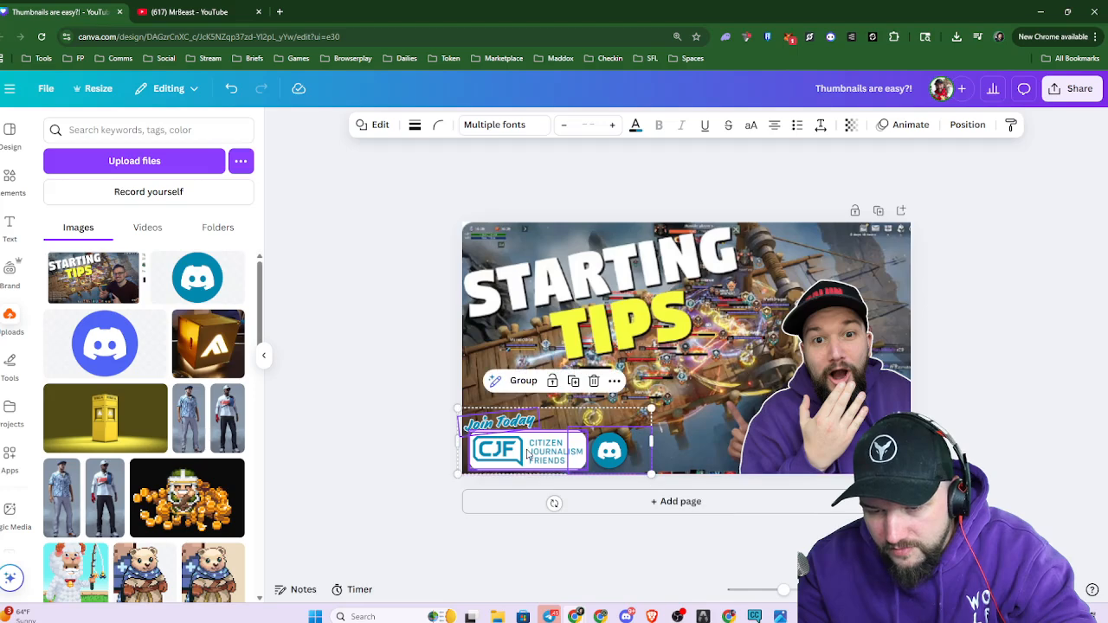
pyautogui.click(529, 451)
pyautogui.click(381, 454)
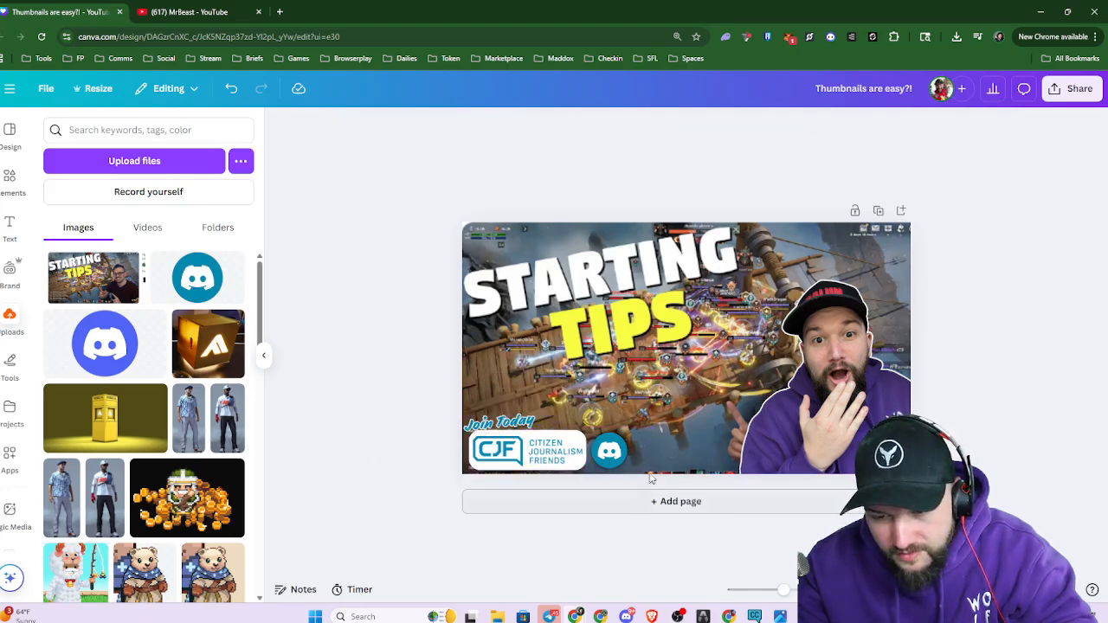
pyautogui.click(623, 454)
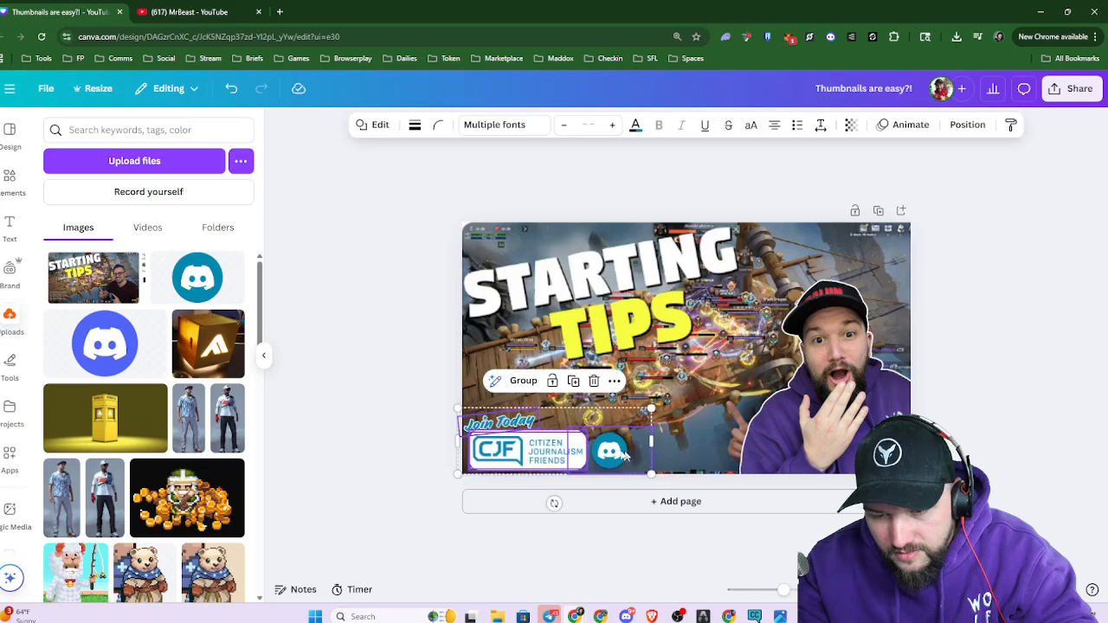
pyautogui.moveTo(457, 409); pyautogui.dragTo(448, 404)
pyautogui.moveTo(570, 455); pyautogui.dragTo(577, 453)
pyautogui.click(407, 491)
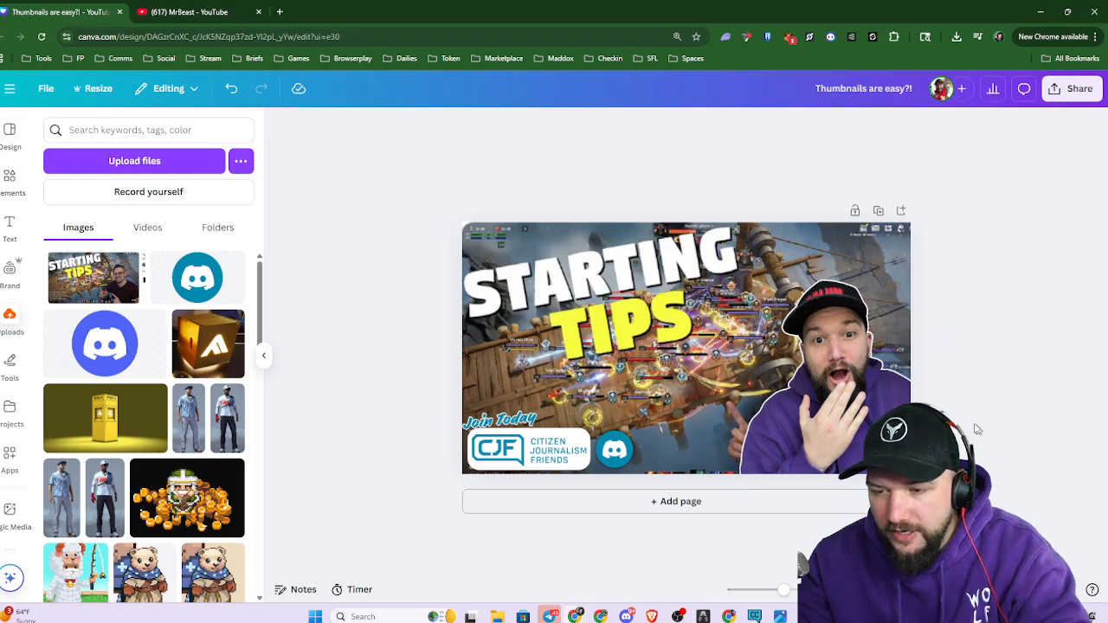
# Check the design at a small size, then examine older MrBeast video thumbnails for faces, backgrounds and short text
pyautogui.scroll(-3, 938, 400)
pyautogui.scroll(-2, 931, 399)
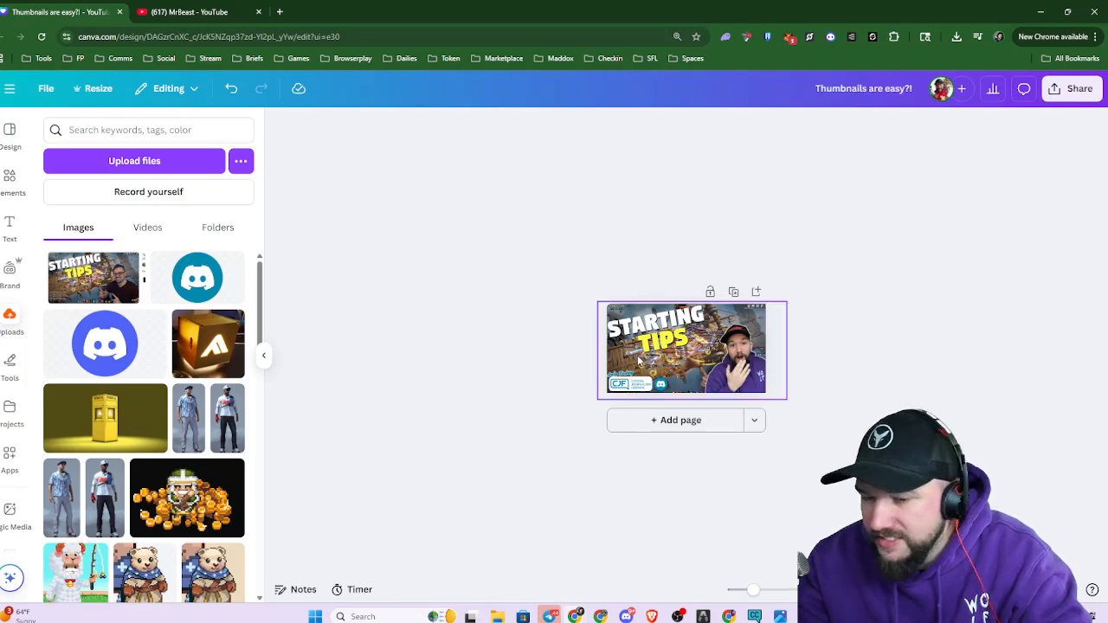
pyautogui.click(186, 14)
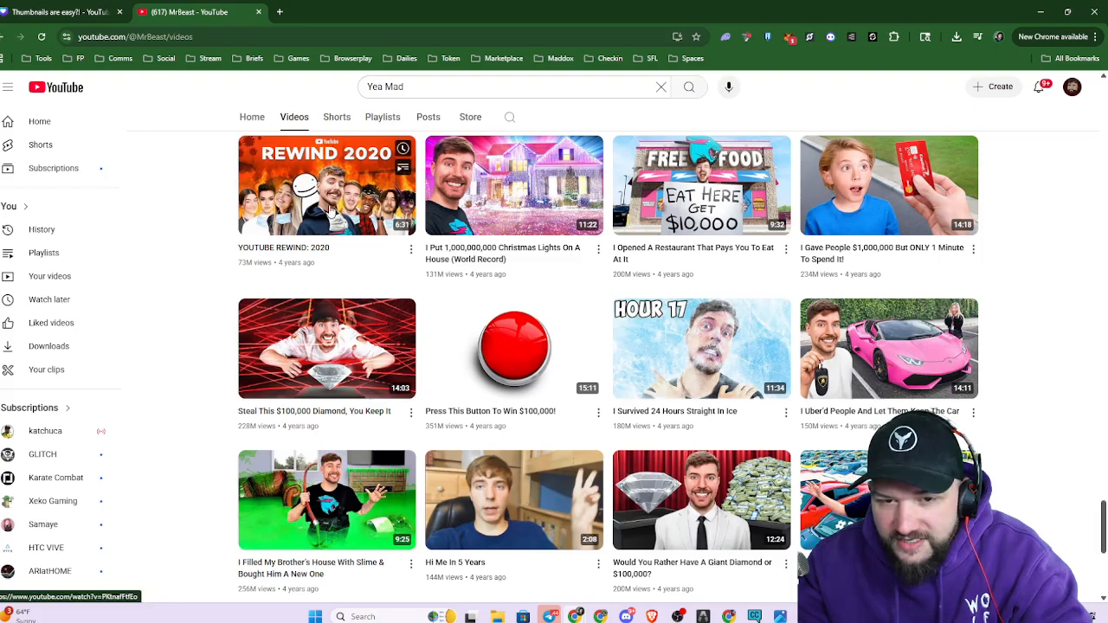
pyautogui.scroll(-3, 164, 379)
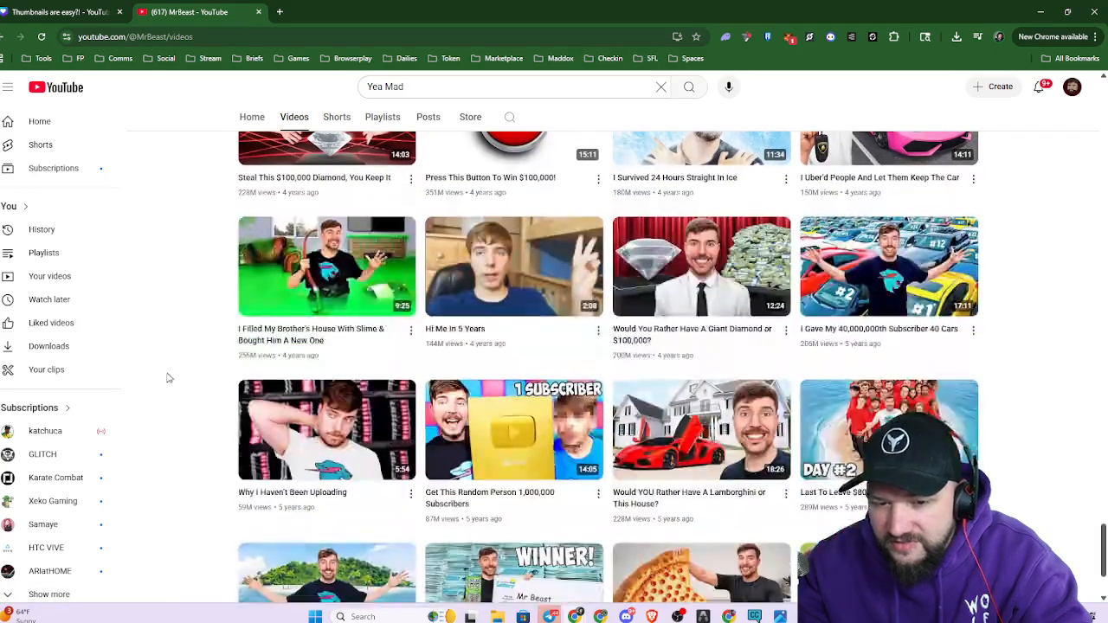
pyautogui.scroll(-2, 361, 437)
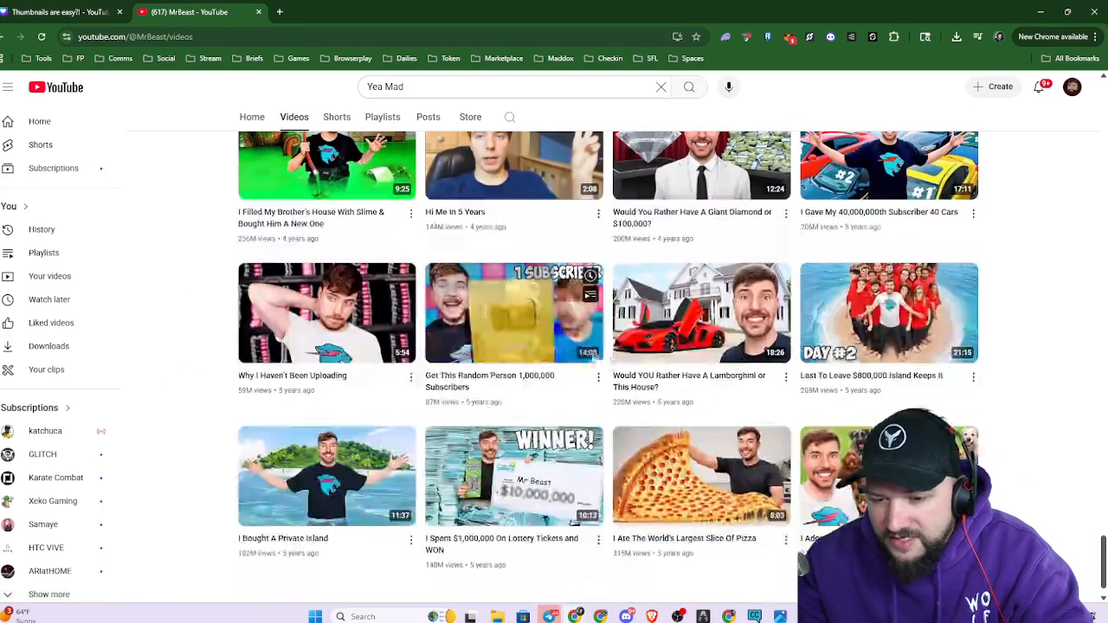
pyautogui.scroll(-3, 1023, 386)
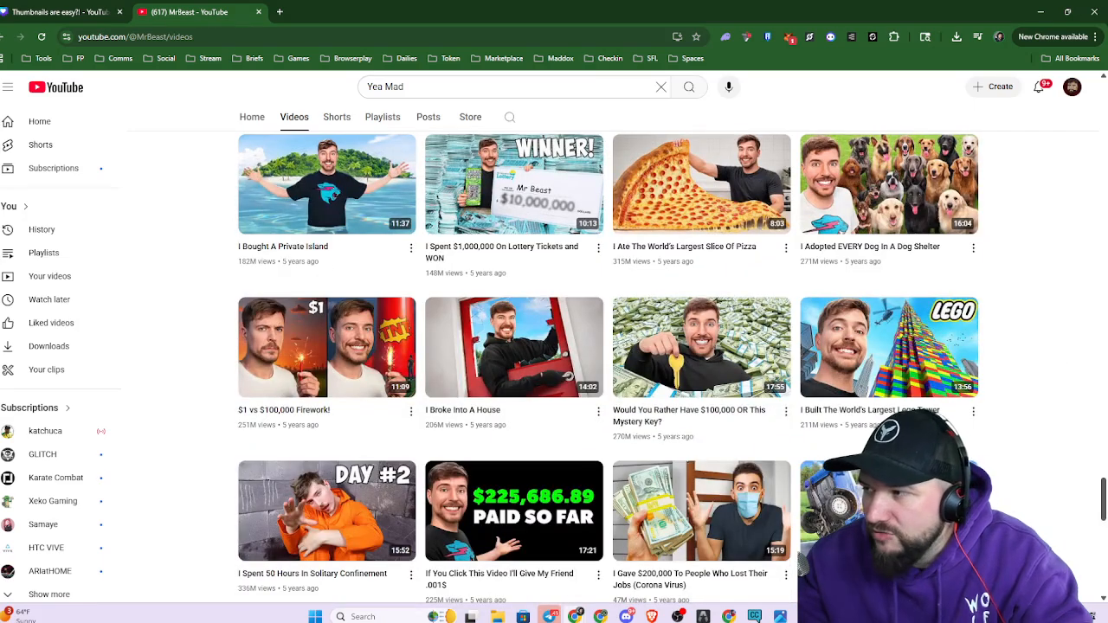
pyautogui.scroll(-7, 1068, 446)
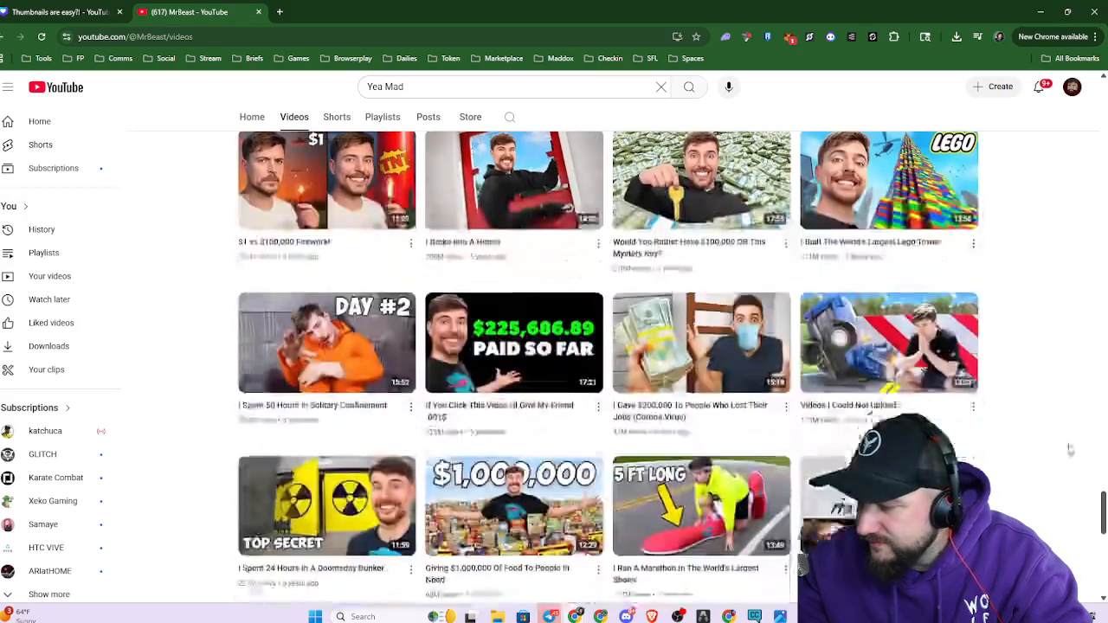
pyautogui.scroll(-1, 1068, 439)
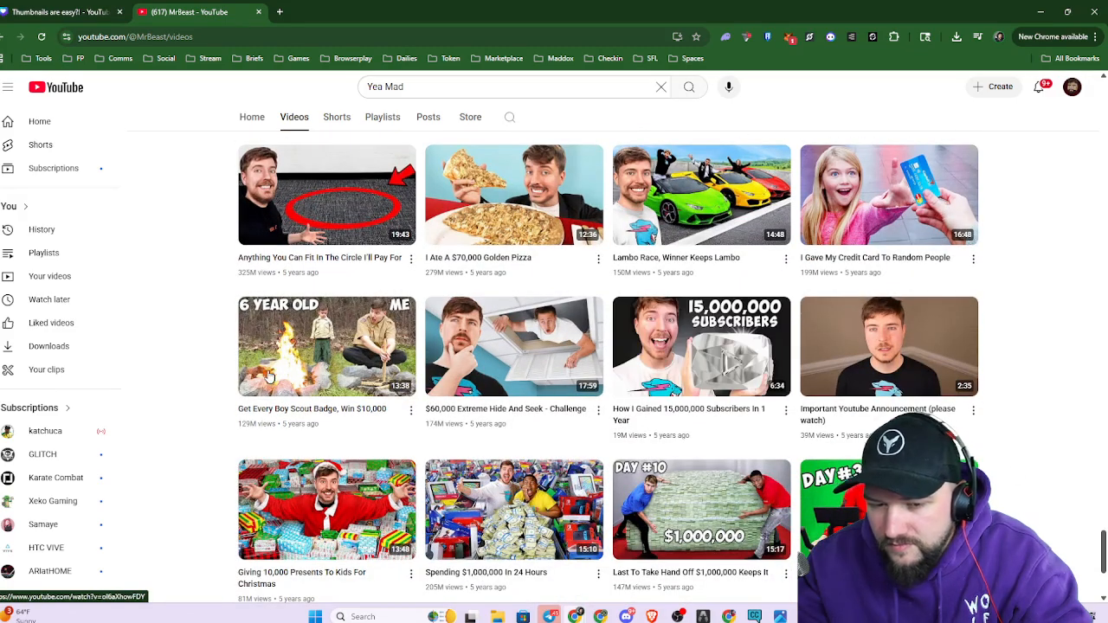
pyautogui.scroll(-3, 782, 438)
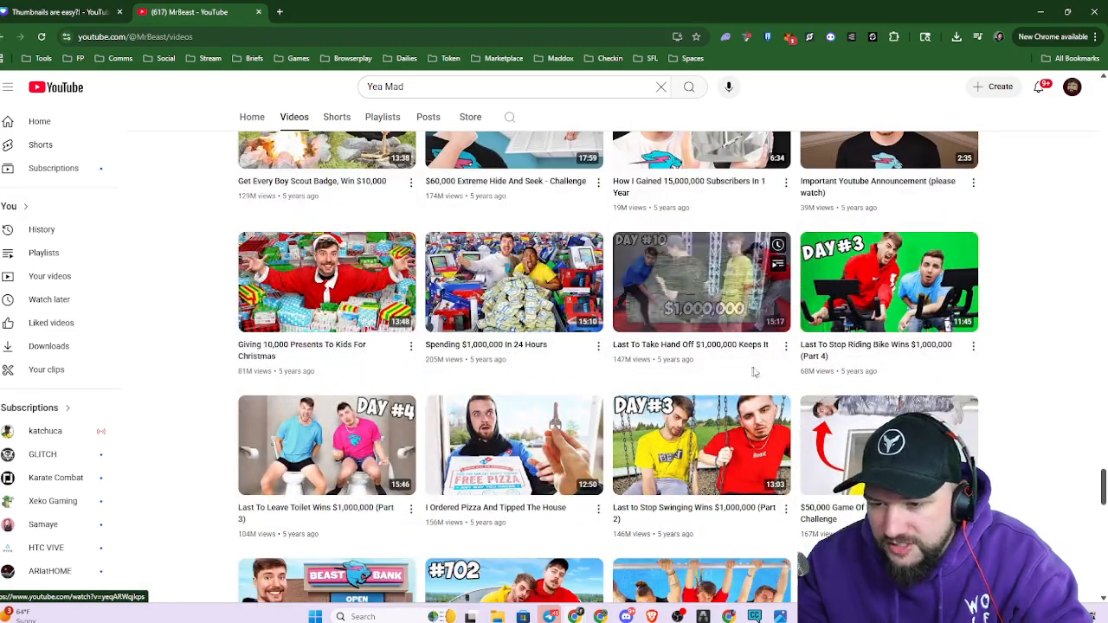
pyautogui.scroll(-2, 995, 407)
pyautogui.scroll(-3, 1003, 415)
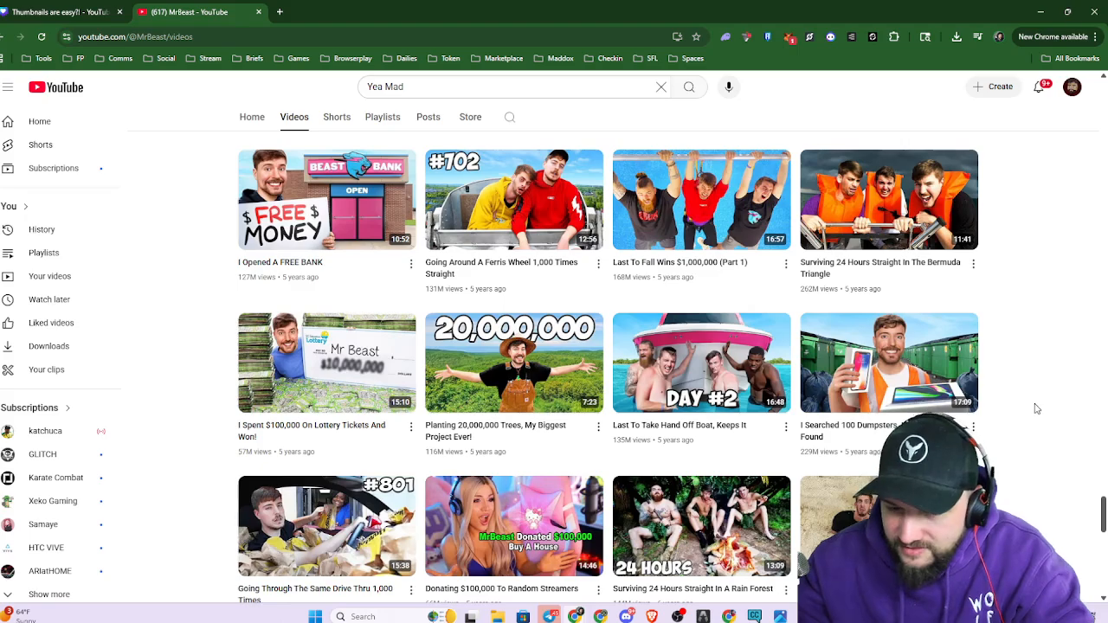
pyautogui.scroll(-2, 1036, 408)
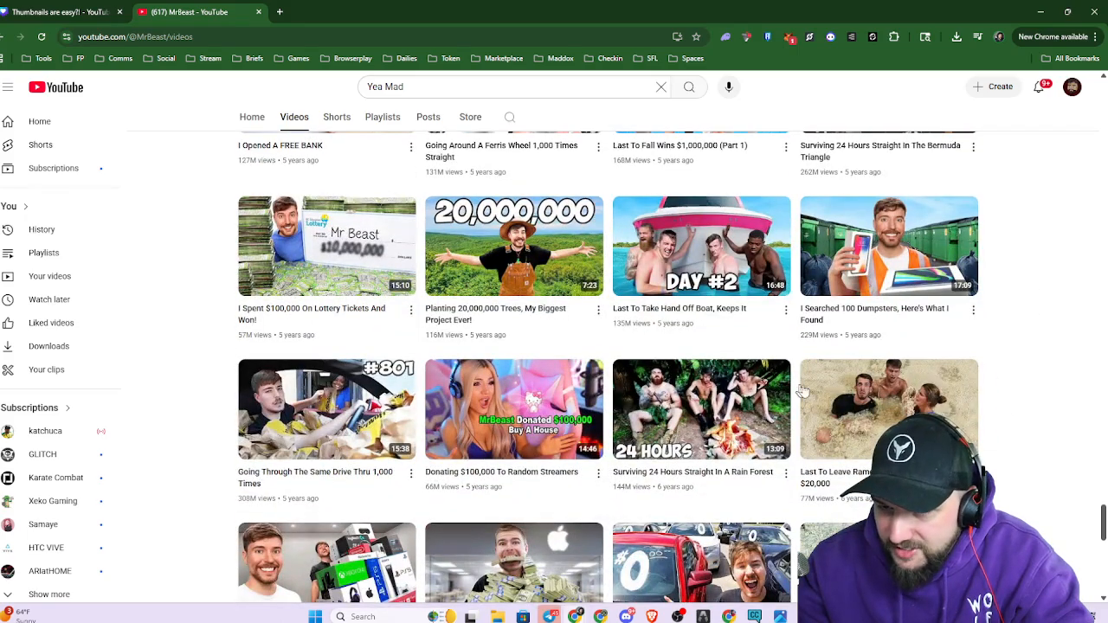
pyautogui.scroll(-5, 1026, 350)
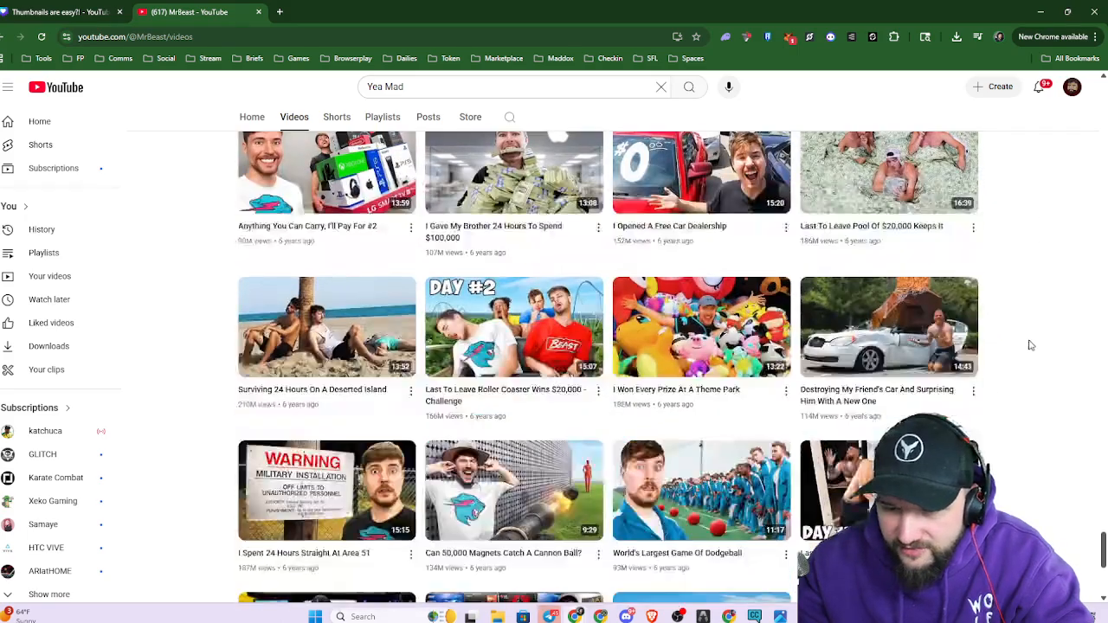
pyautogui.scroll(-2, 1056, 403)
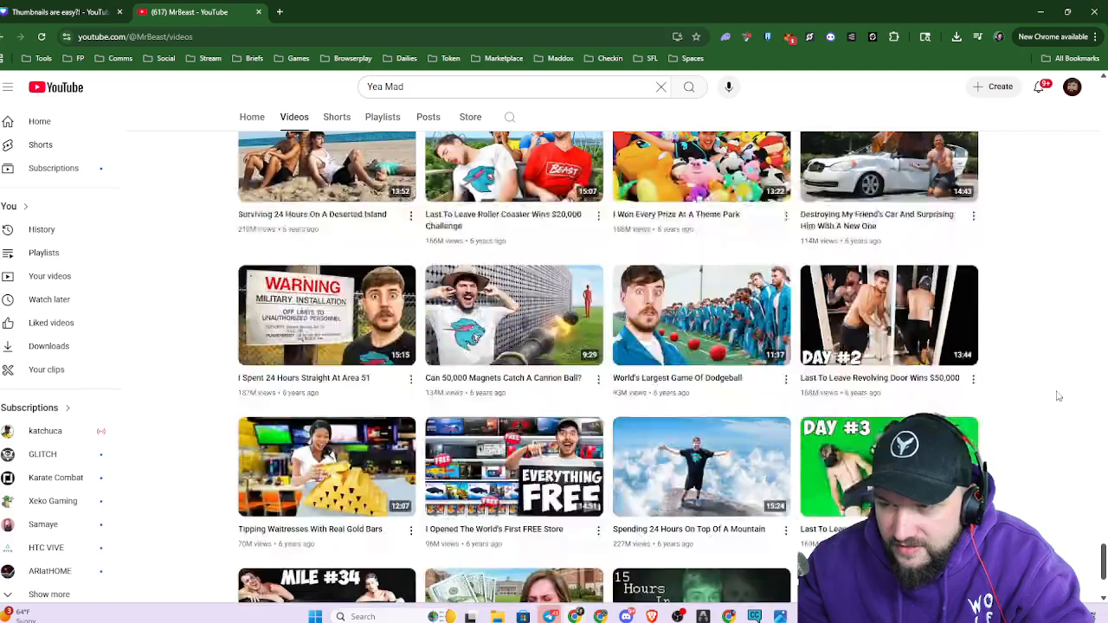
# Return to the Canva thumbnail design and nudge the man's cutout slightly upward on the page
pyautogui.click(56, 16)
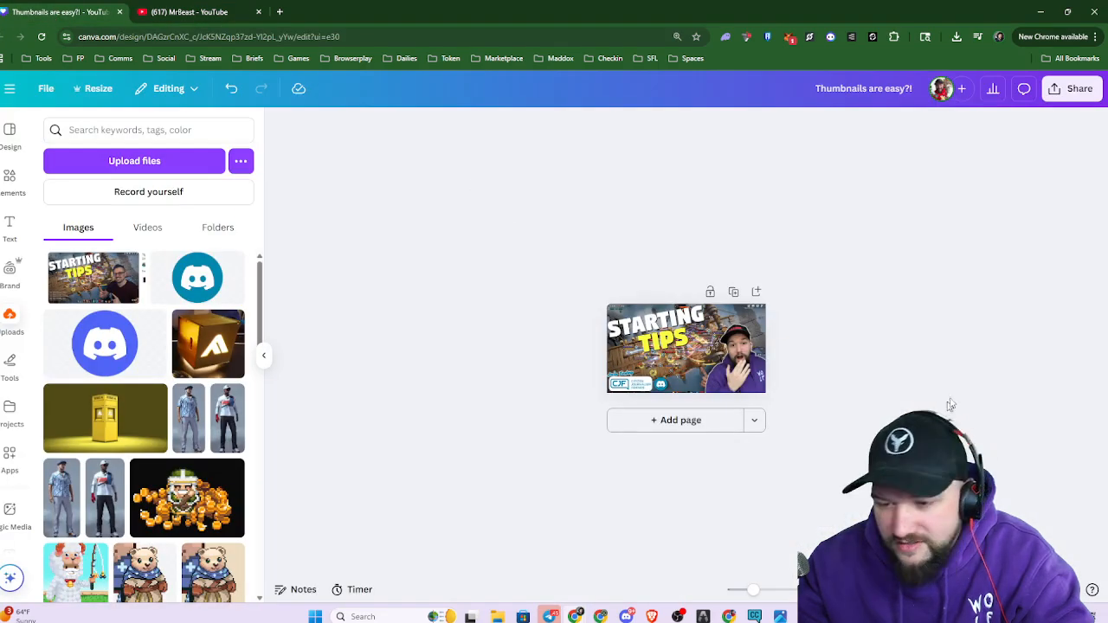
pyautogui.scroll(2, 827, 388)
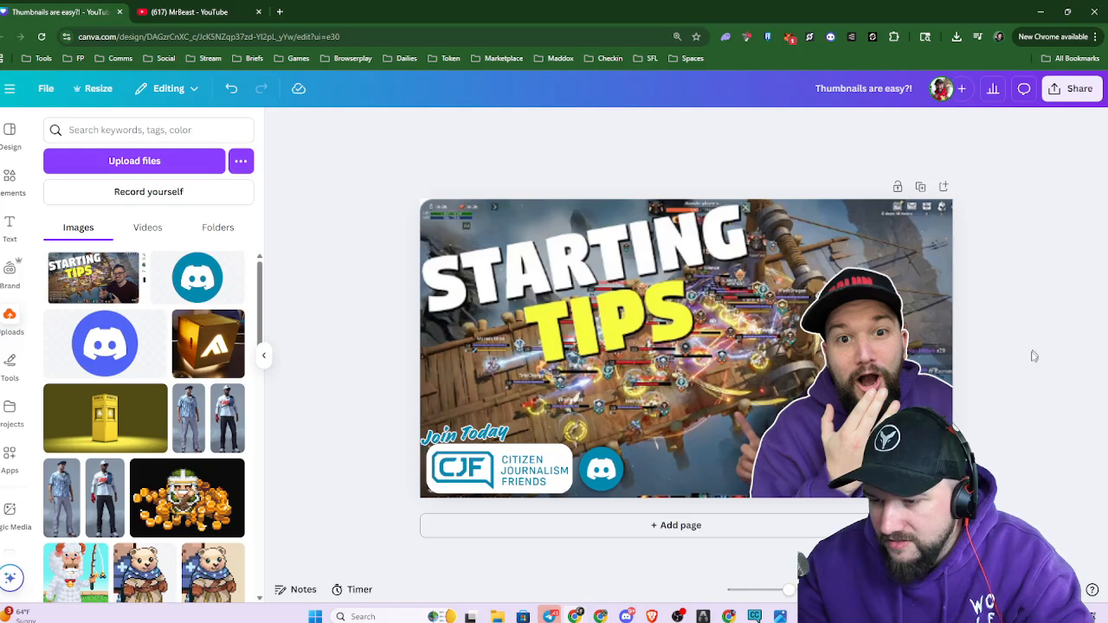
pyautogui.moveTo(995, 407); pyautogui.dragTo(861, 418)
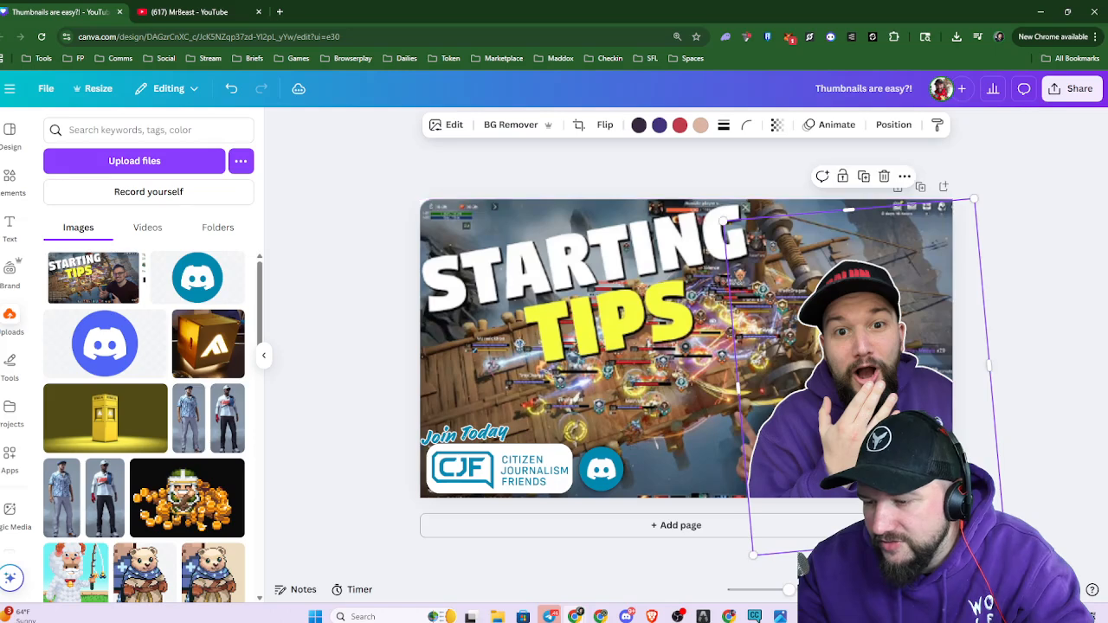
pyautogui.click(1043, 381)
# Add a yellow square shape and stretch it past the page edges so that it covers the whole thumbnail
pyautogui.hotkey('ctrl', 'a')
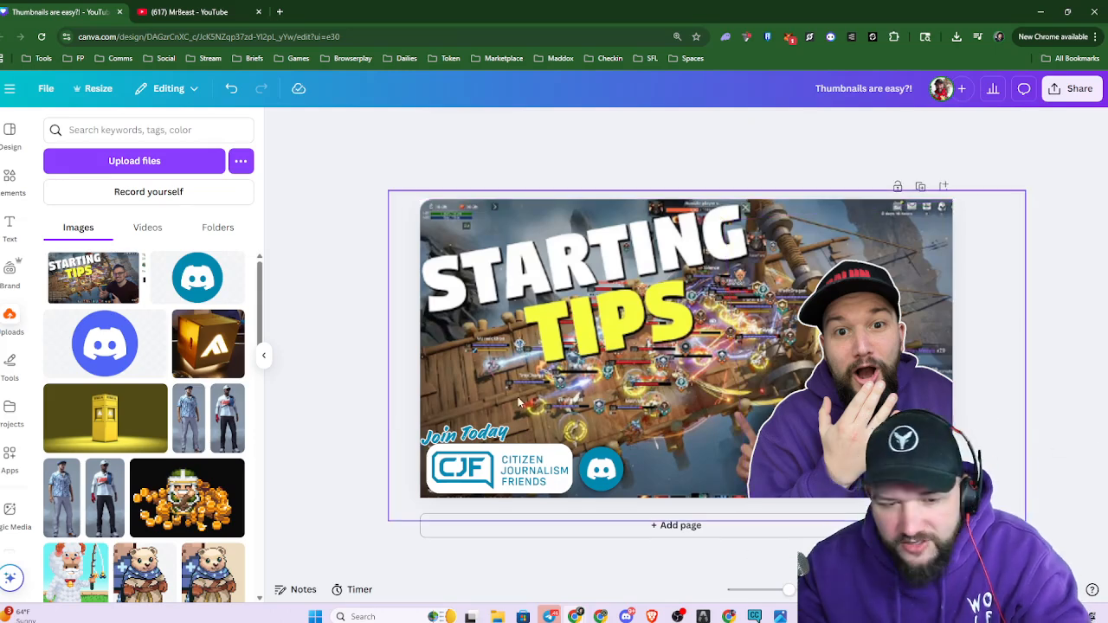
pyautogui.click(685, 124)
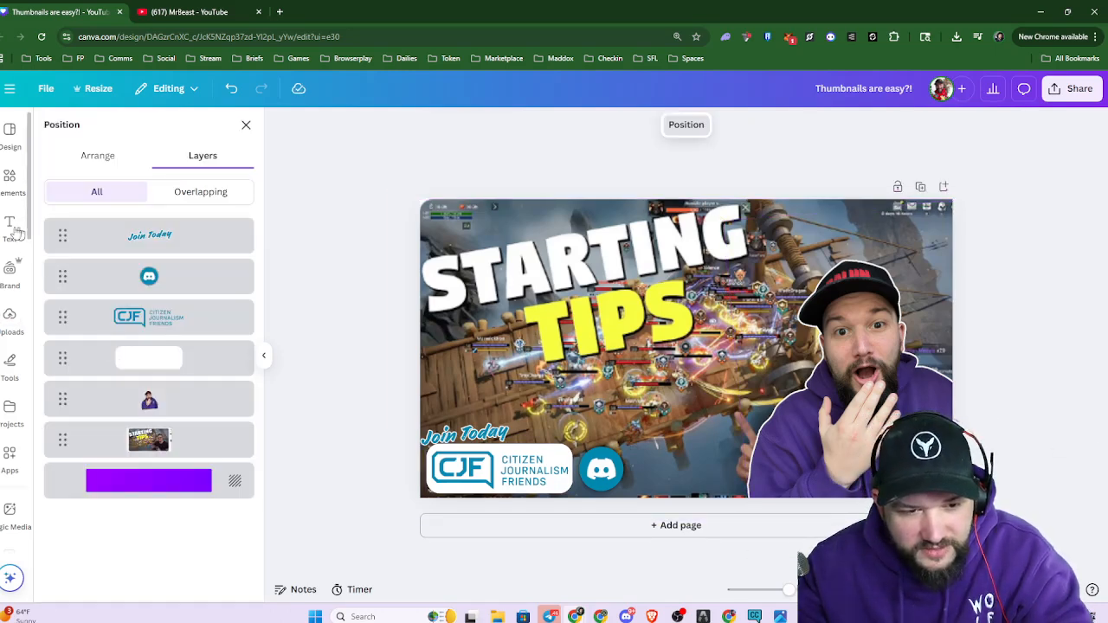
pyautogui.click(8, 184)
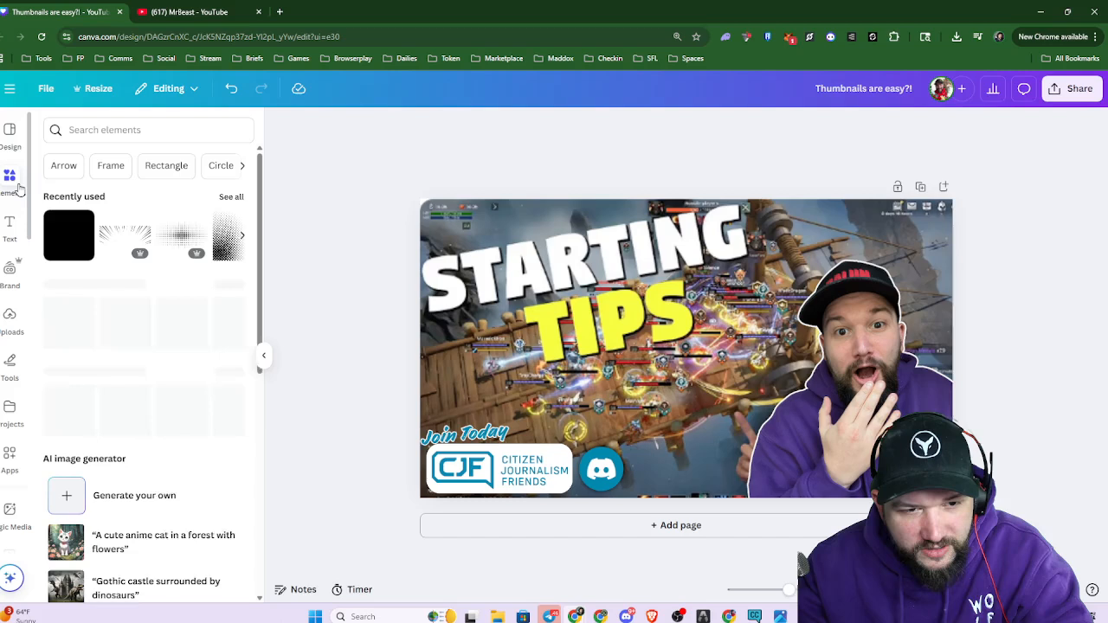
pyautogui.click(68, 245)
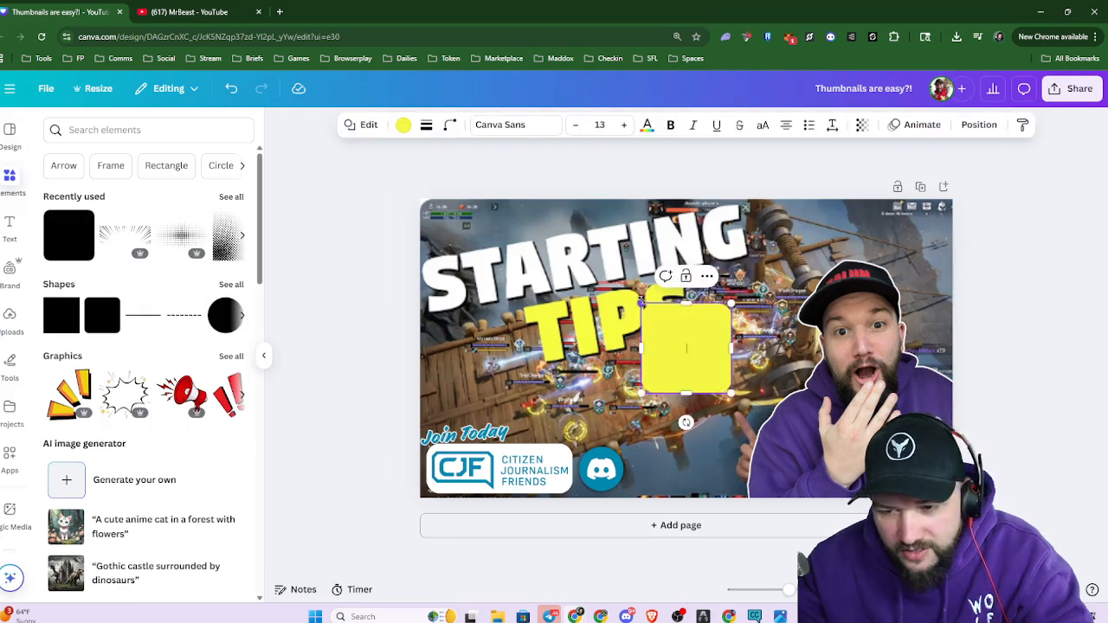
pyautogui.moveTo(641, 302); pyautogui.dragTo(399, 184)
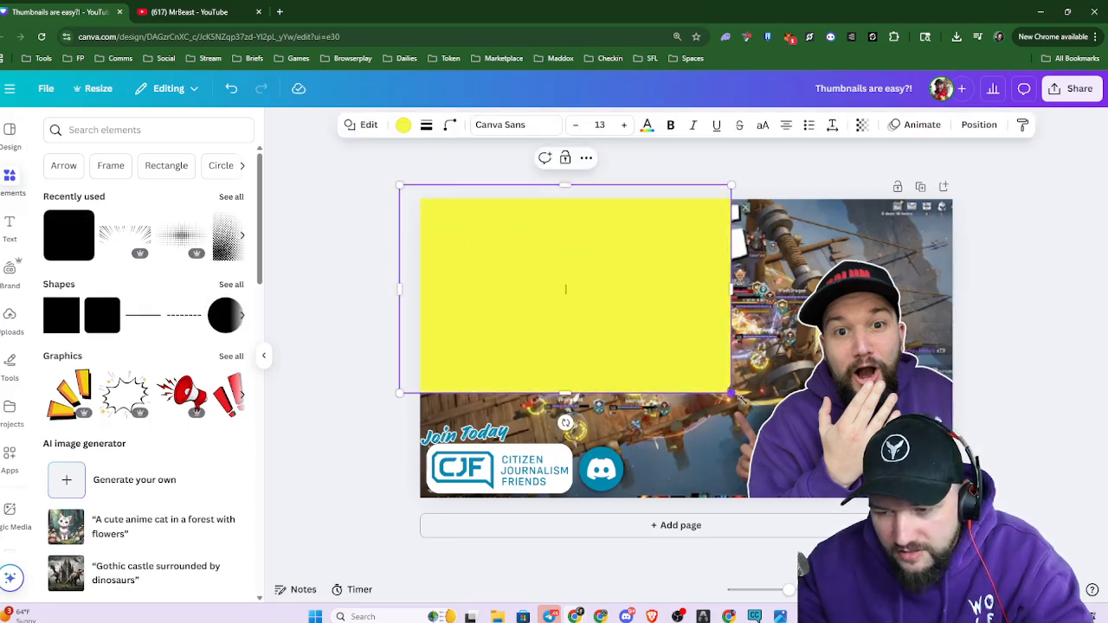
pyautogui.moveTo(734, 396); pyautogui.dragTo(980, 524)
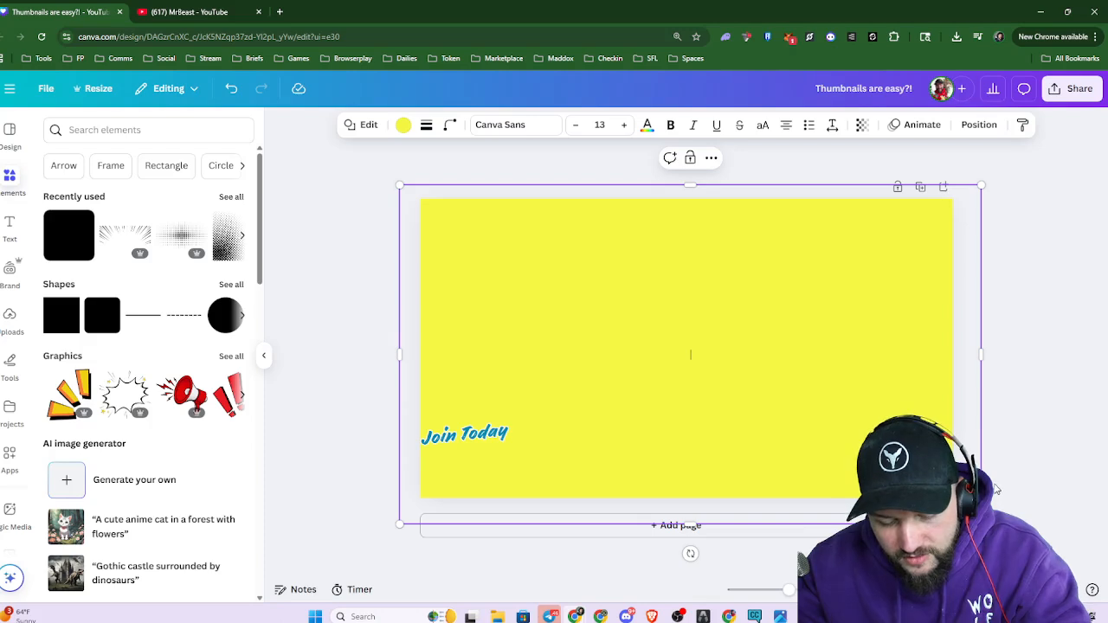
# Move the yellow square down in the layer order, beneath the man's cutout and directly above the "STARTING TIPS" background image
pyautogui.click(341, 326)
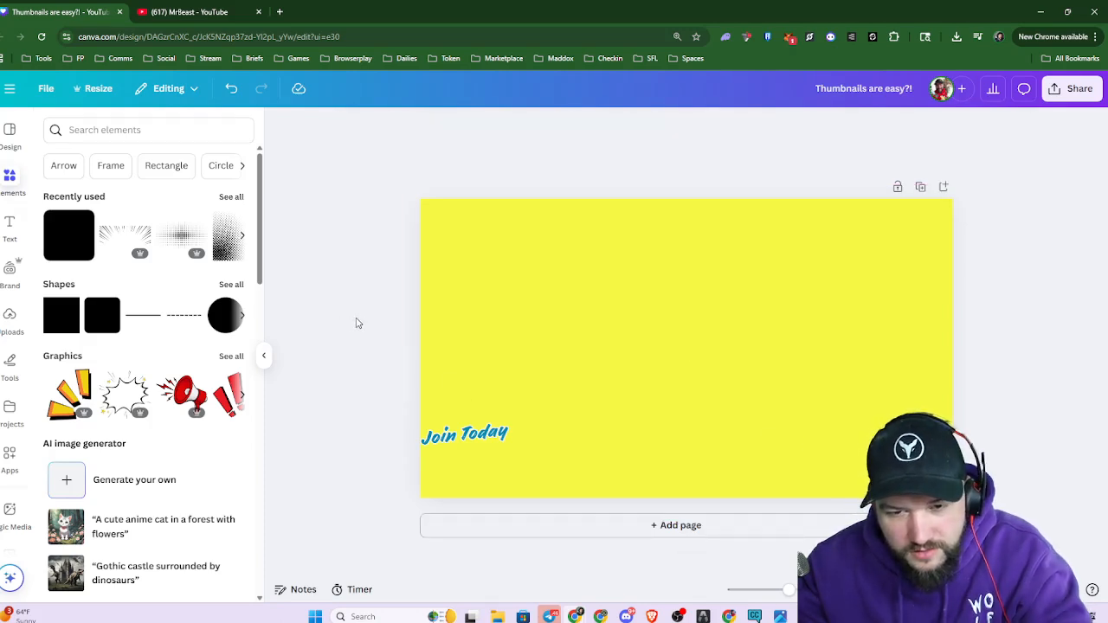
pyautogui.hotkey('alt', '1')
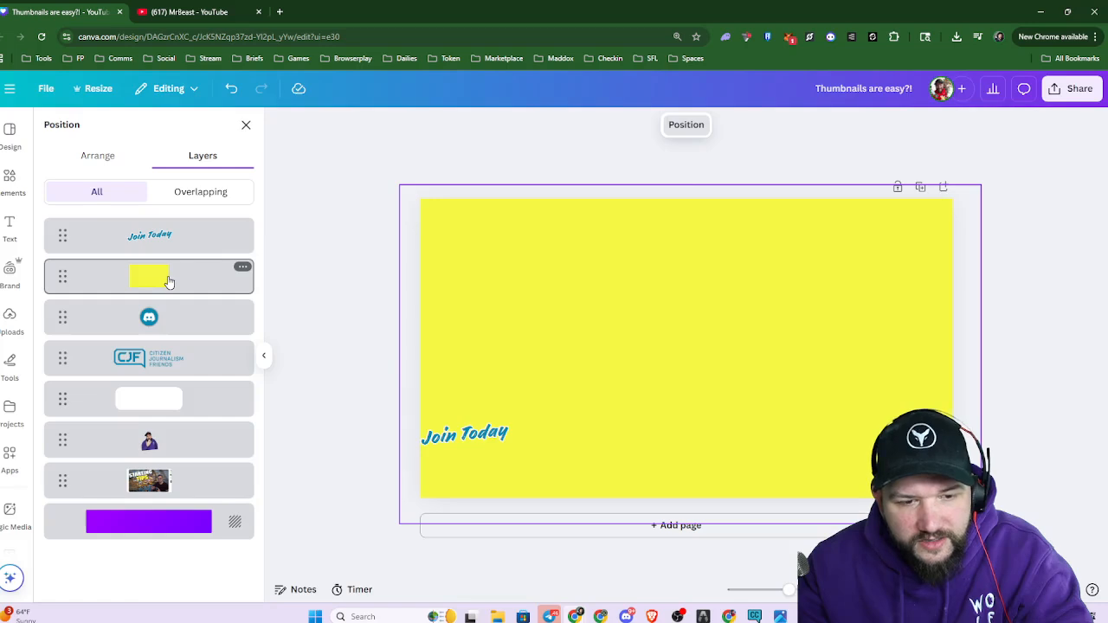
pyautogui.moveTo(169, 282); pyautogui.dragTo(167, 467)
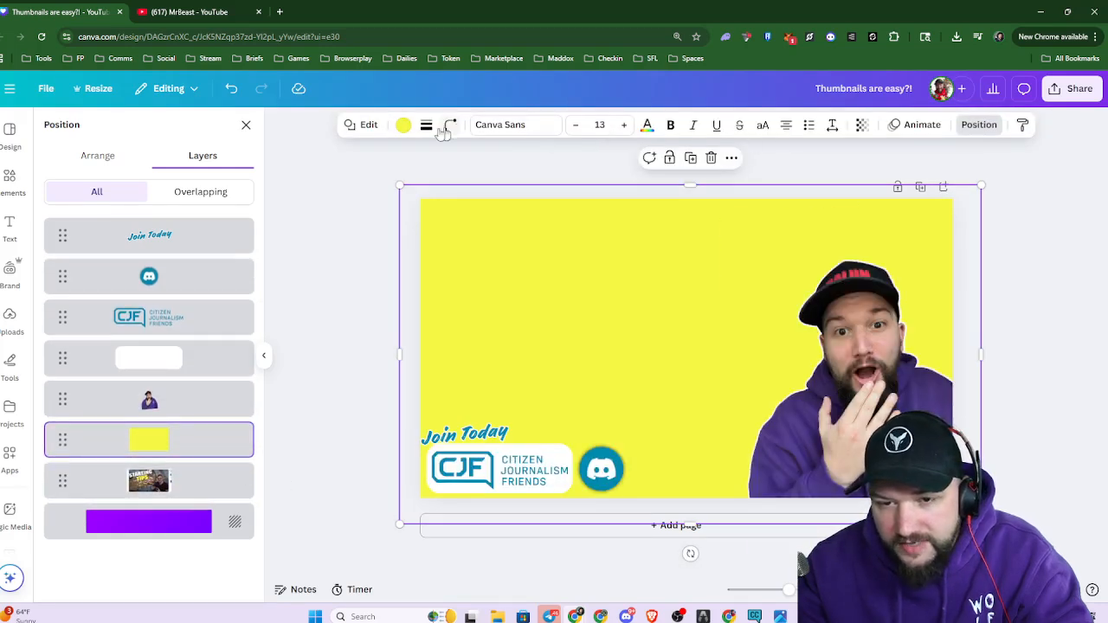
# Recolor the full-page overlay square black and set its transparency to 7 so the background image shows through
pyautogui.click(402, 126)
pyautogui.click(114, 219)
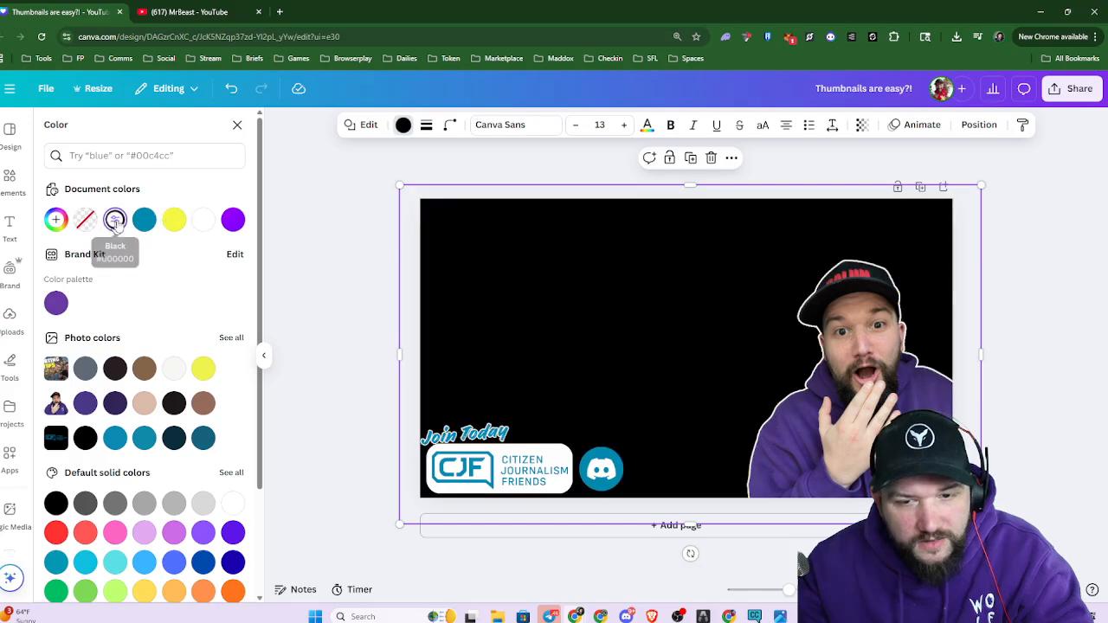
pyautogui.click(862, 127)
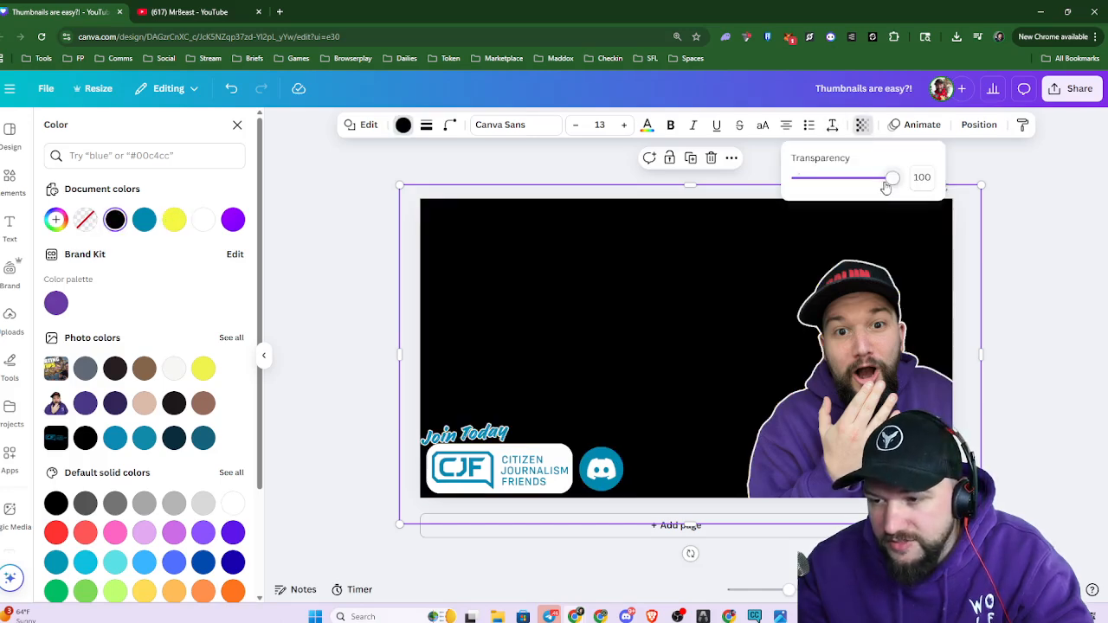
pyautogui.moveTo(891, 181); pyautogui.dragTo(803, 191)
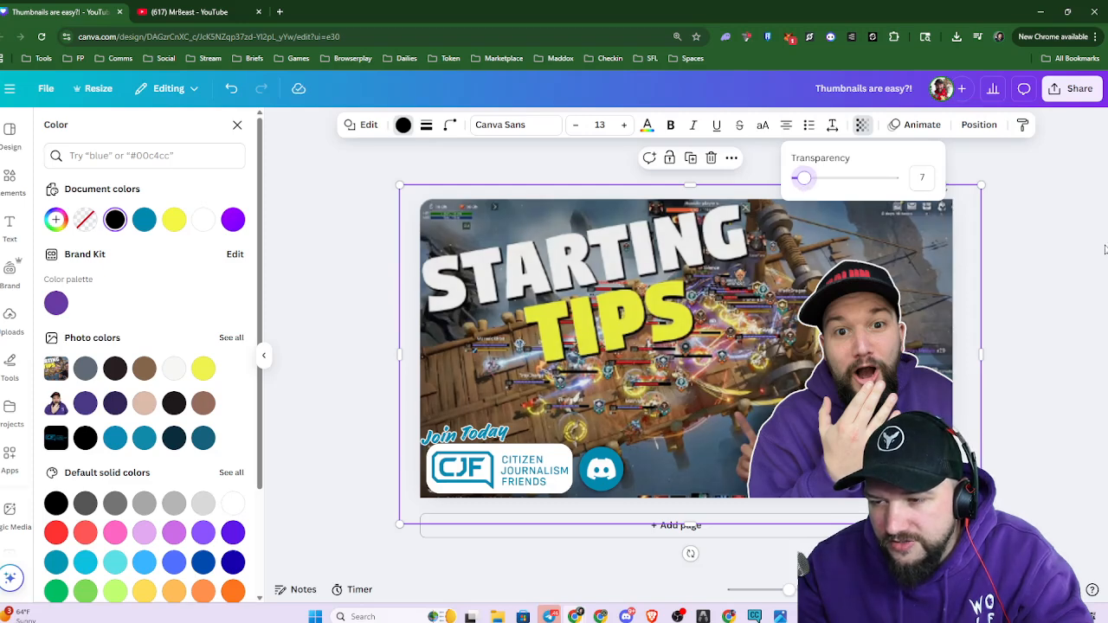
pyautogui.click(1014, 322)
pyautogui.hotkey('ctrl', '-')
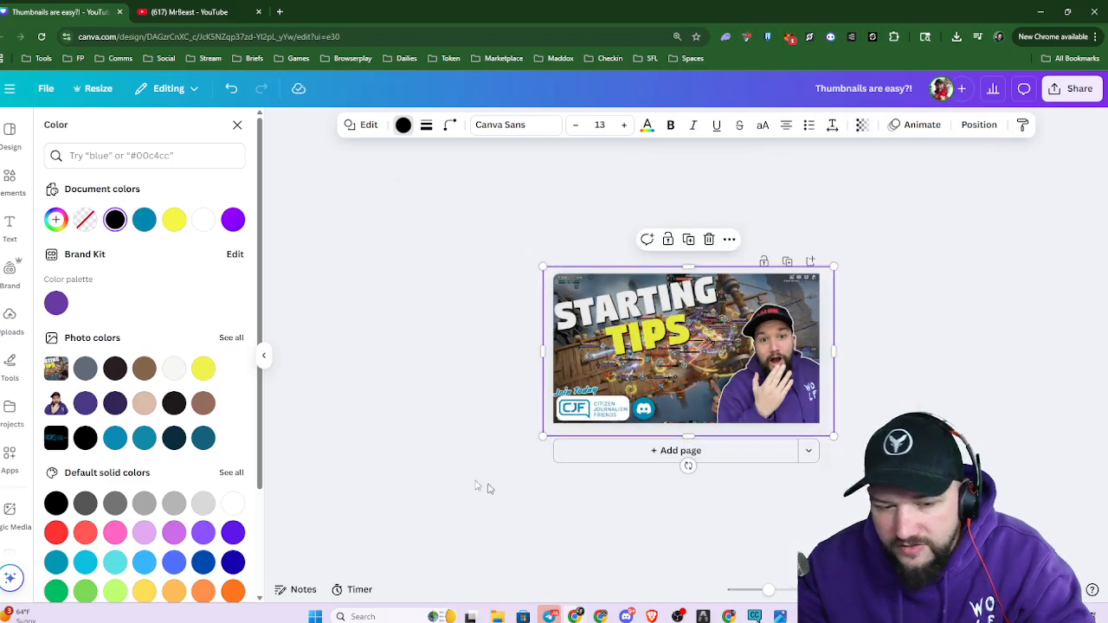
pyautogui.hotkey('alt', '1')
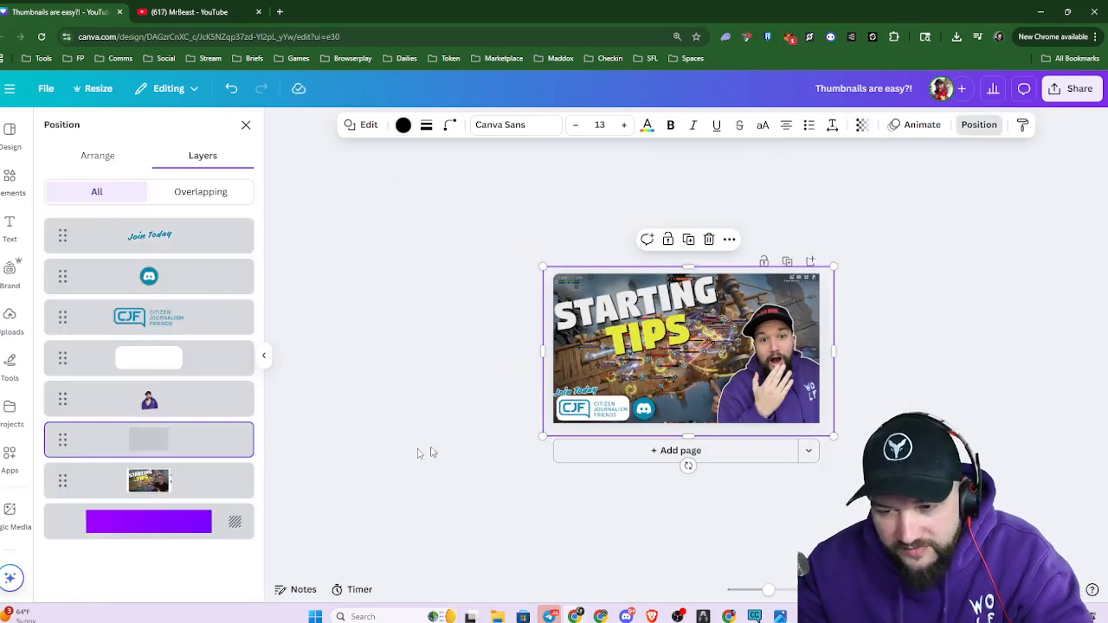
pyautogui.click(242, 431)
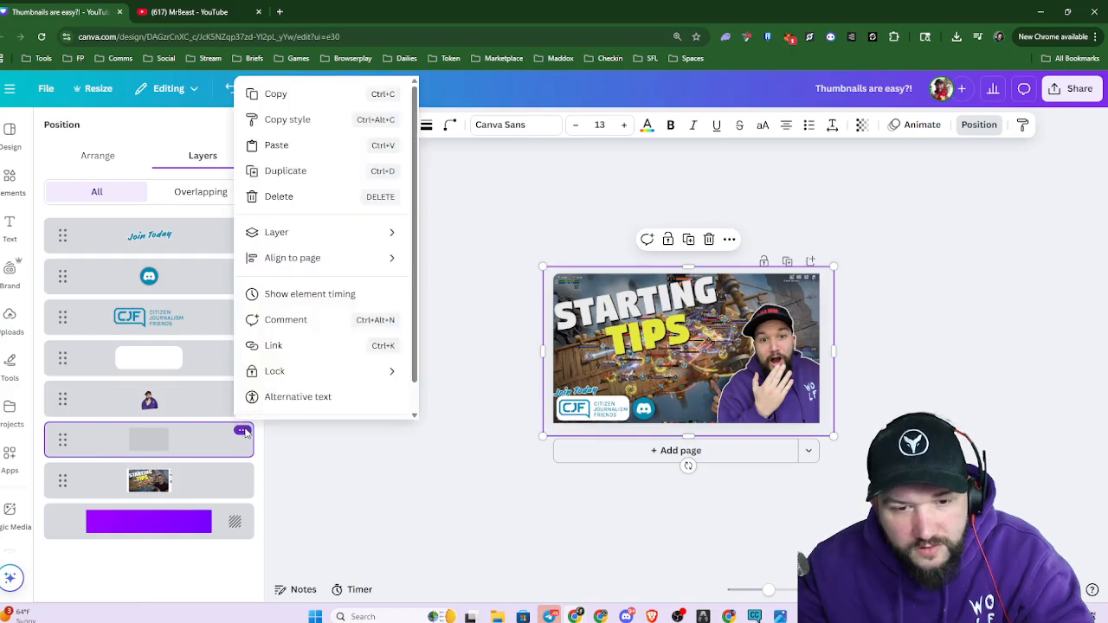
pyautogui.click(422, 484)
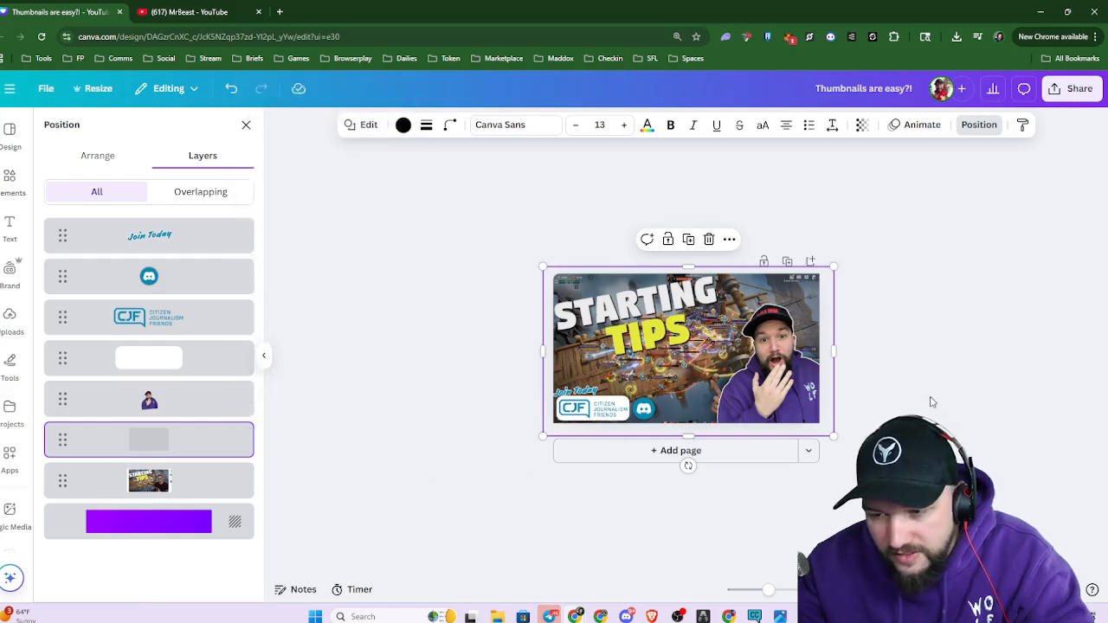
pyautogui.scroll(1, 984, 415)
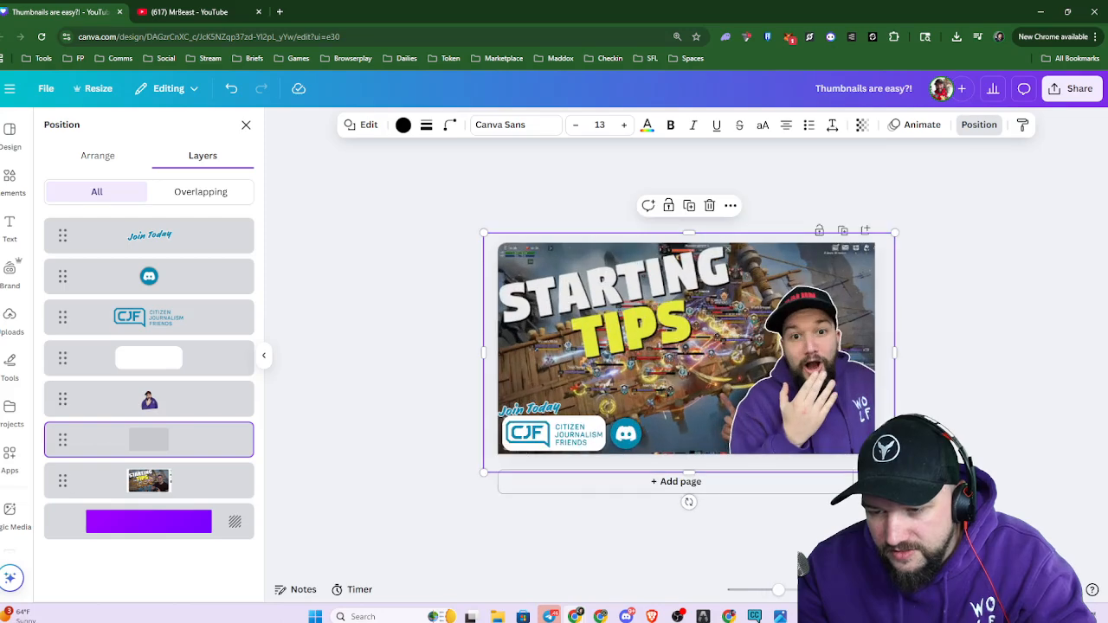
pyautogui.press('Escape')
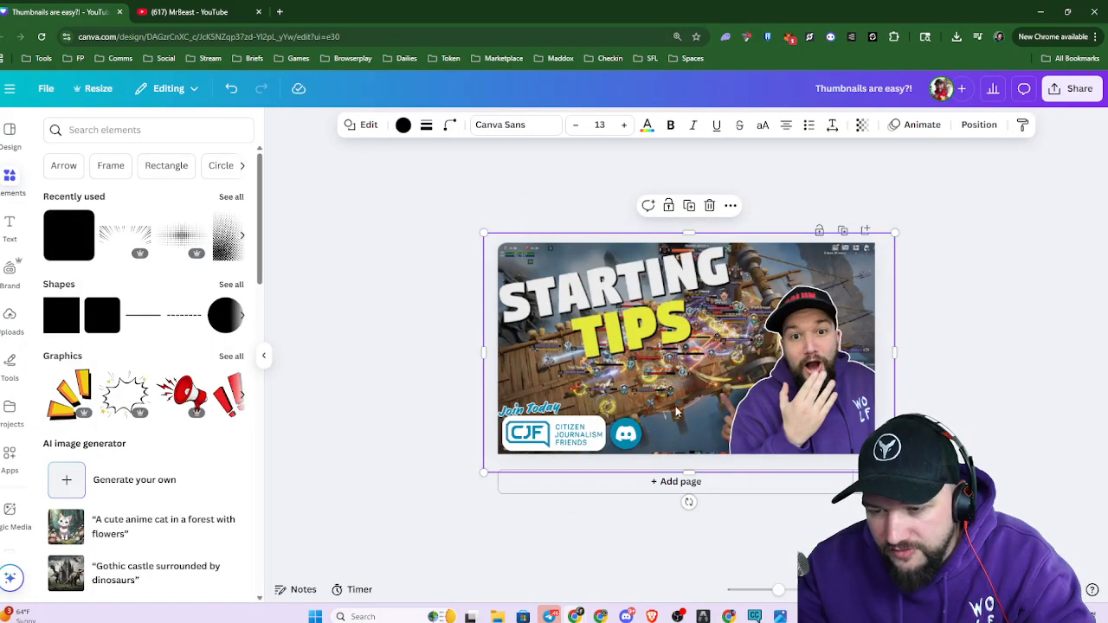
# Shift the black overlay slightly up and to the left, deselect it and display the page's layers
pyautogui.moveTo(676, 412); pyautogui.dragTo(647, 400)
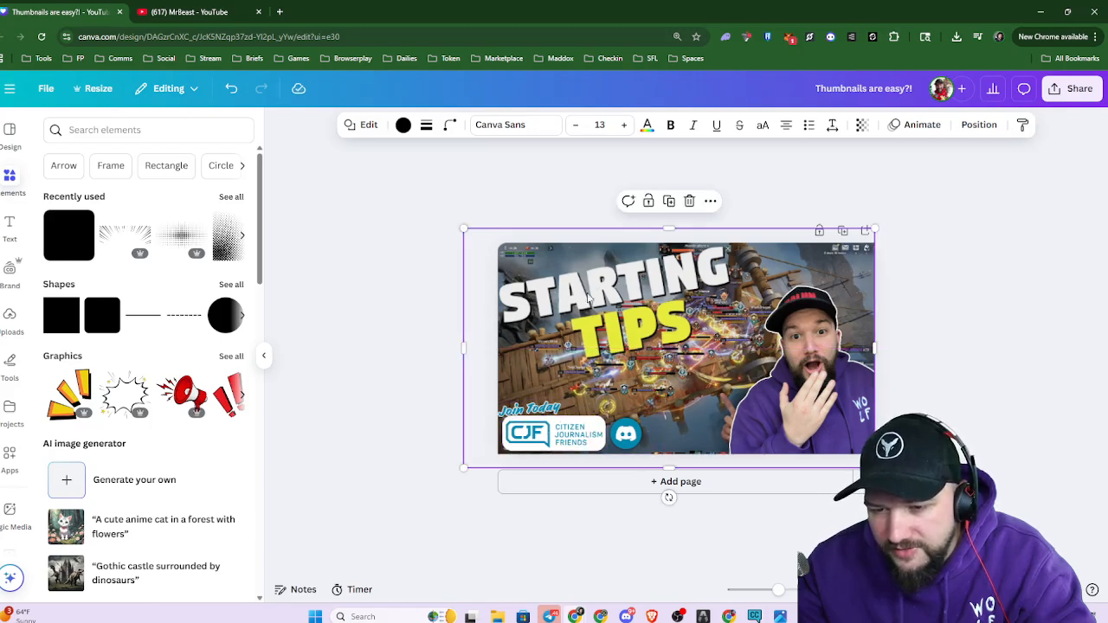
pyautogui.click(392, 362)
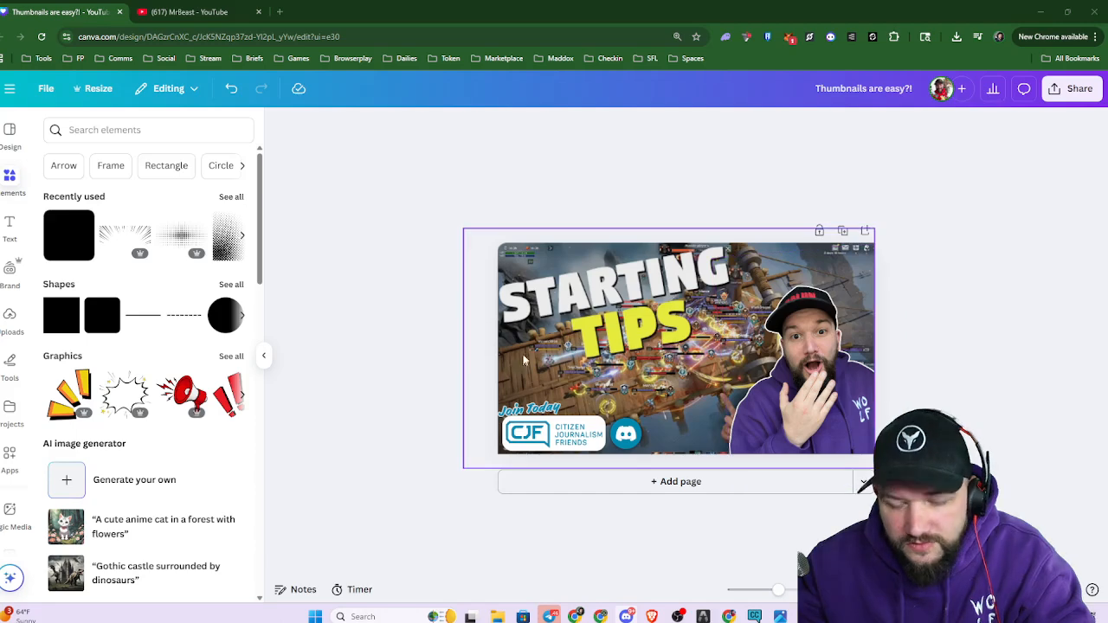
pyautogui.hotkey('alt', '1')
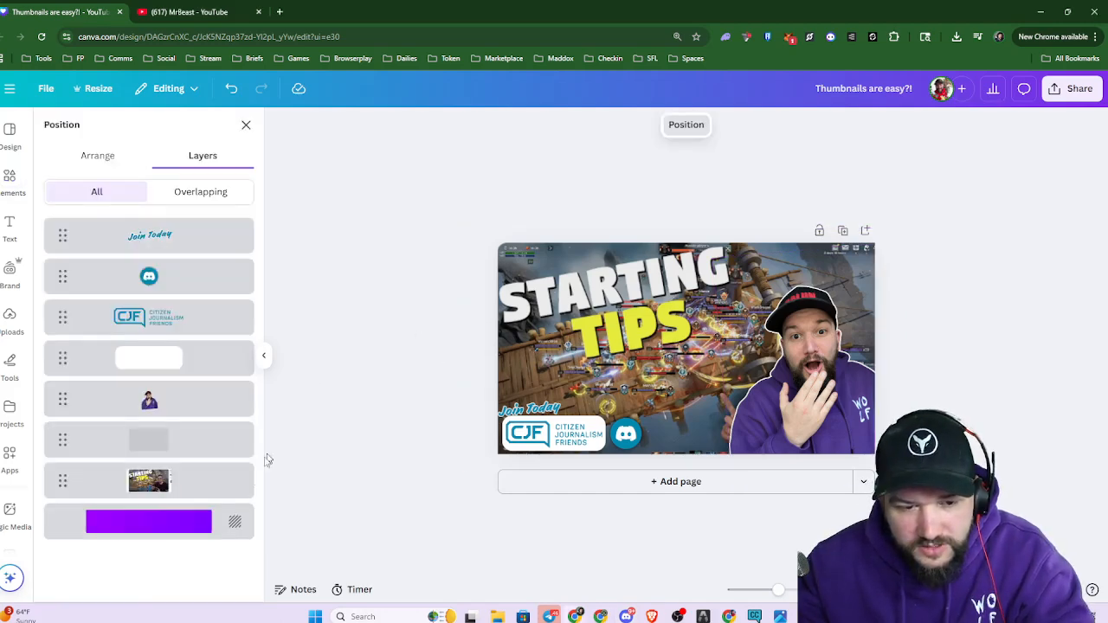
# Leave the thumbnail design for the Canva home page and look through the recent designs
pyautogui.click(11, 86)
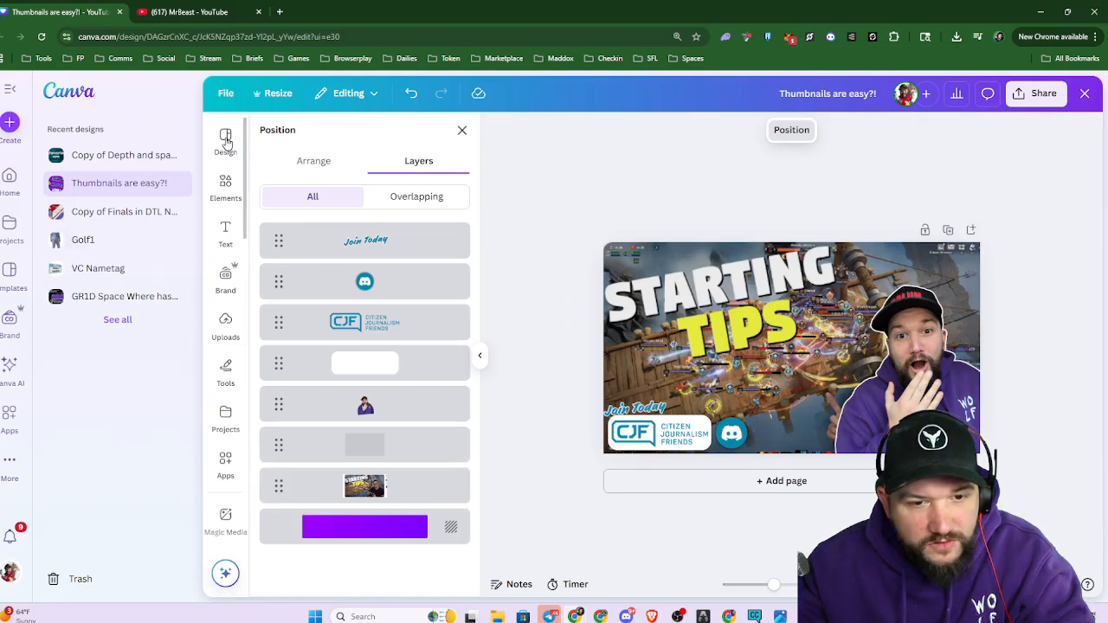
pyautogui.click(120, 296)
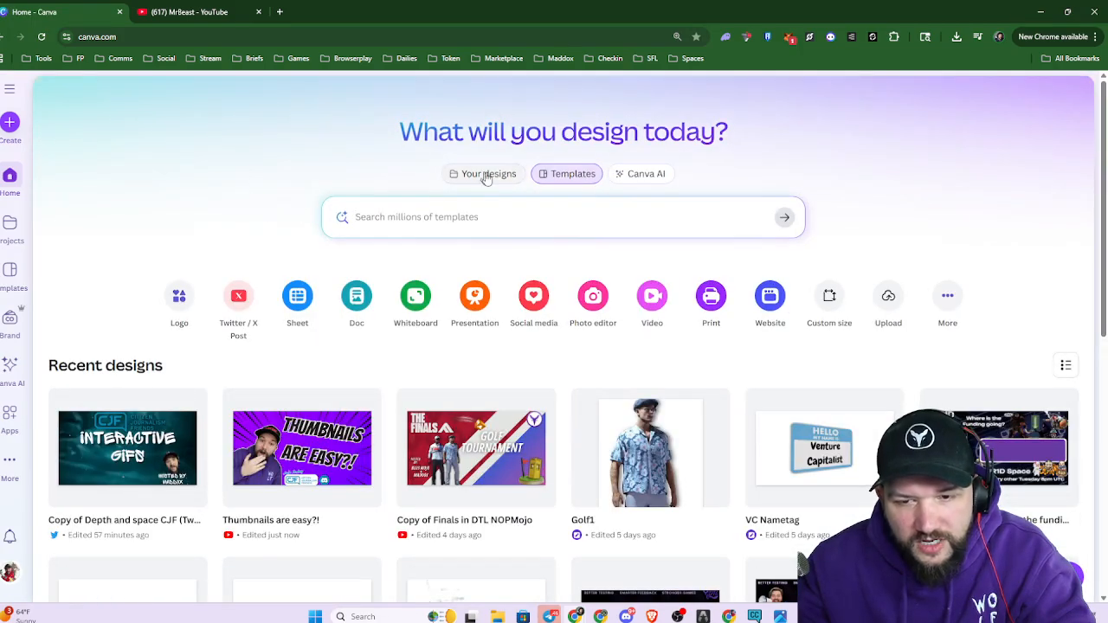
pyautogui.scroll(-3, 490, 260)
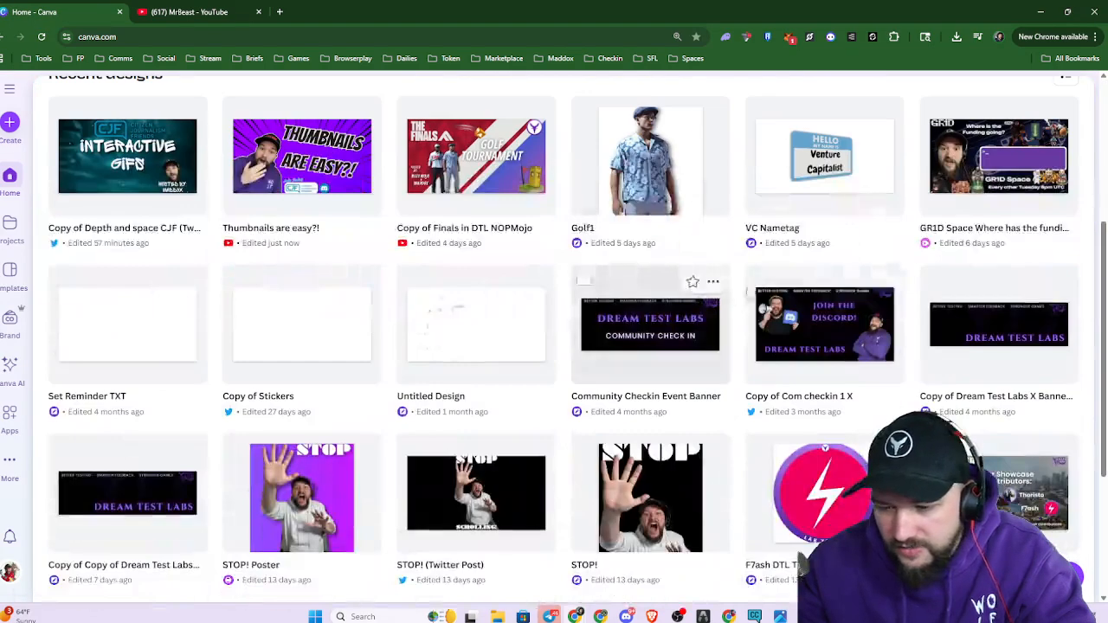
pyautogui.scroll(3, 733, 392)
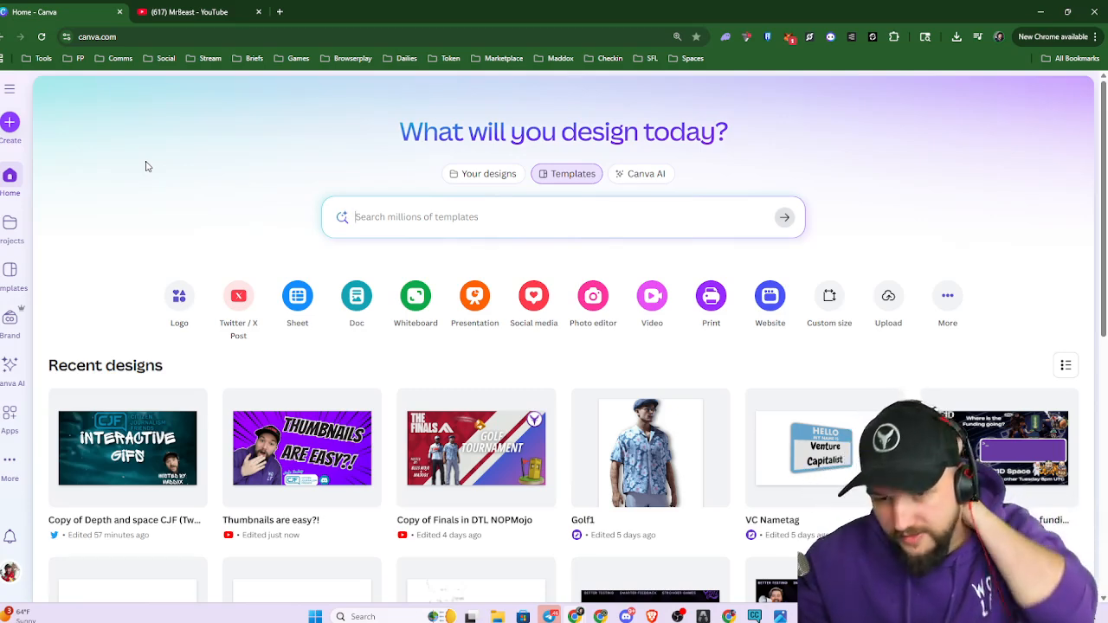
# Search the Canva templates for "Thumbnail"
pyautogui.click(571, 177)
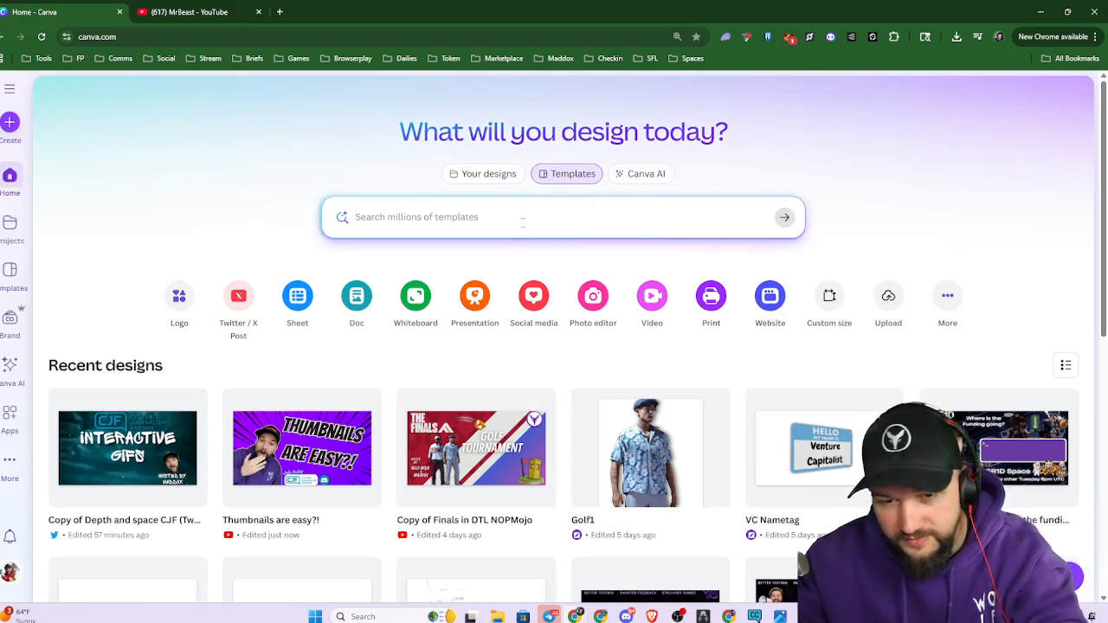
pyautogui.write('Thum')
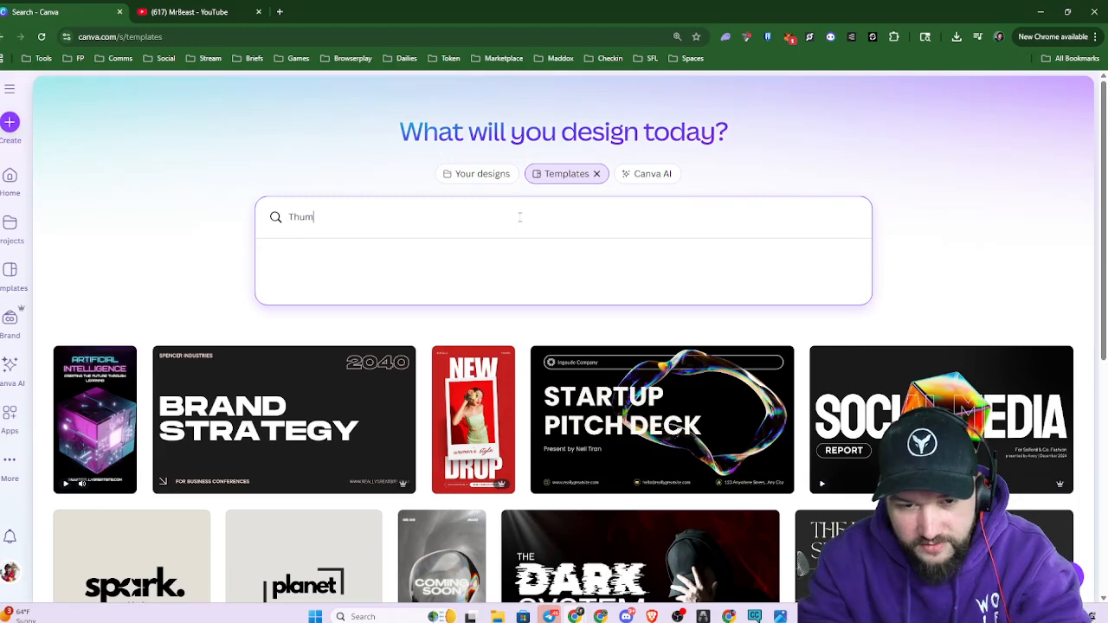
pyautogui.write('bnail')
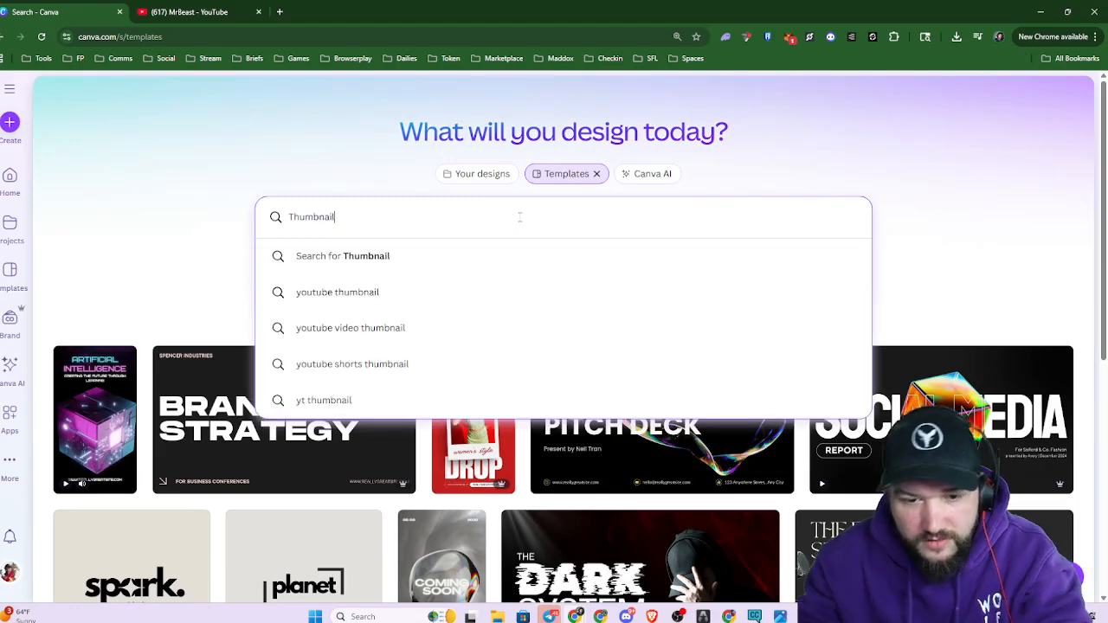
pyautogui.click(174, 239)
pyautogui.click(361, 213)
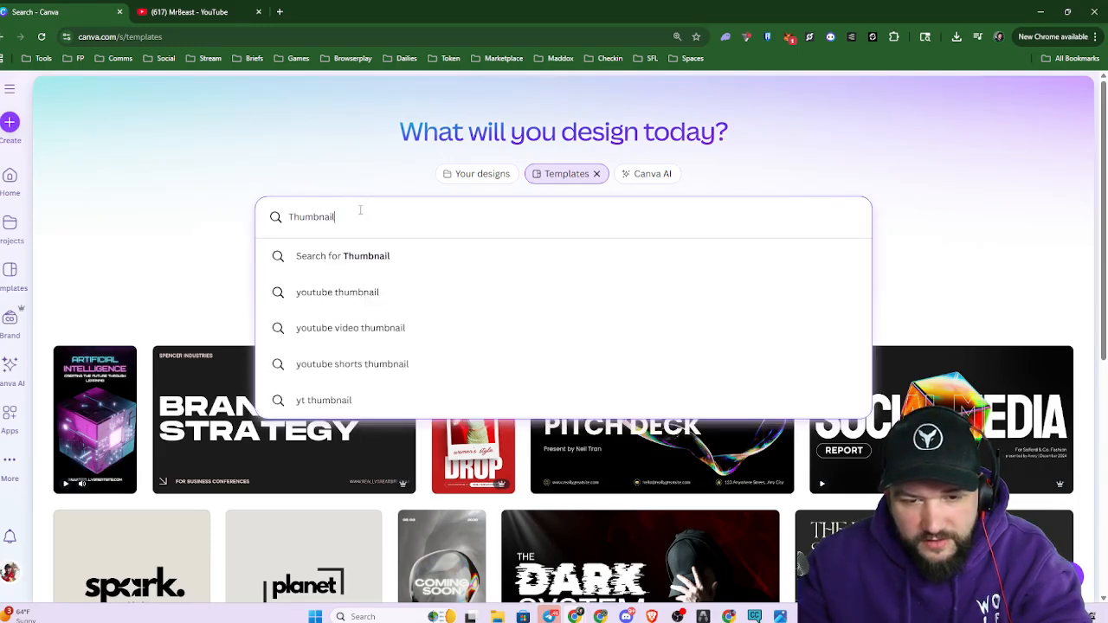
pyautogui.press('Return')
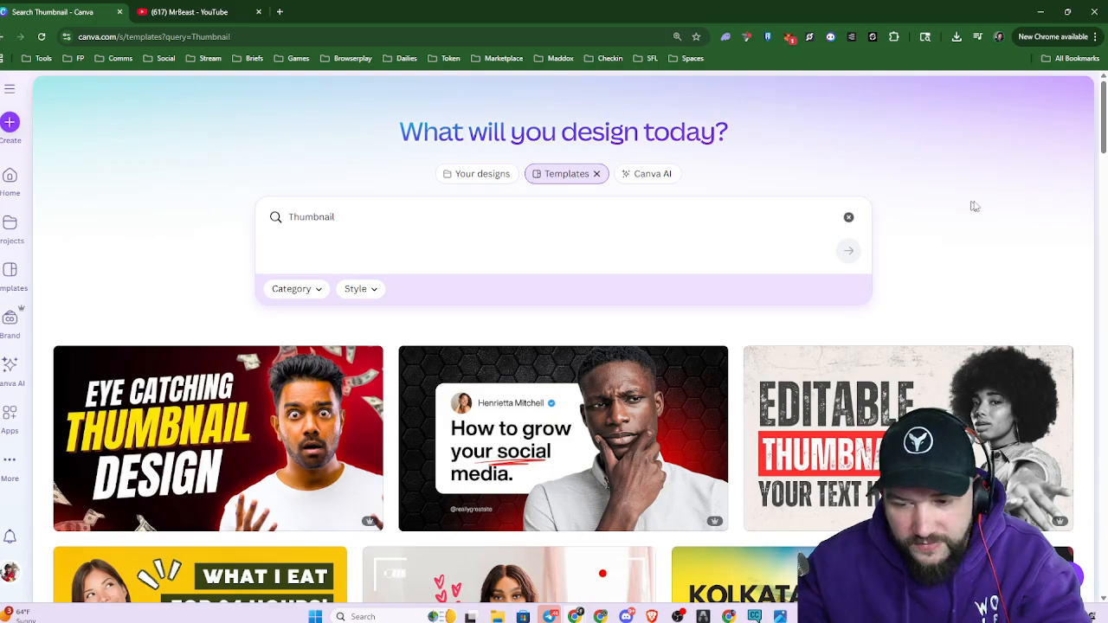
# Examine the thumbnail templates for their use of faces, cutout outlines, bold short text and background colors
pyautogui.scroll(-2, 987, 215)
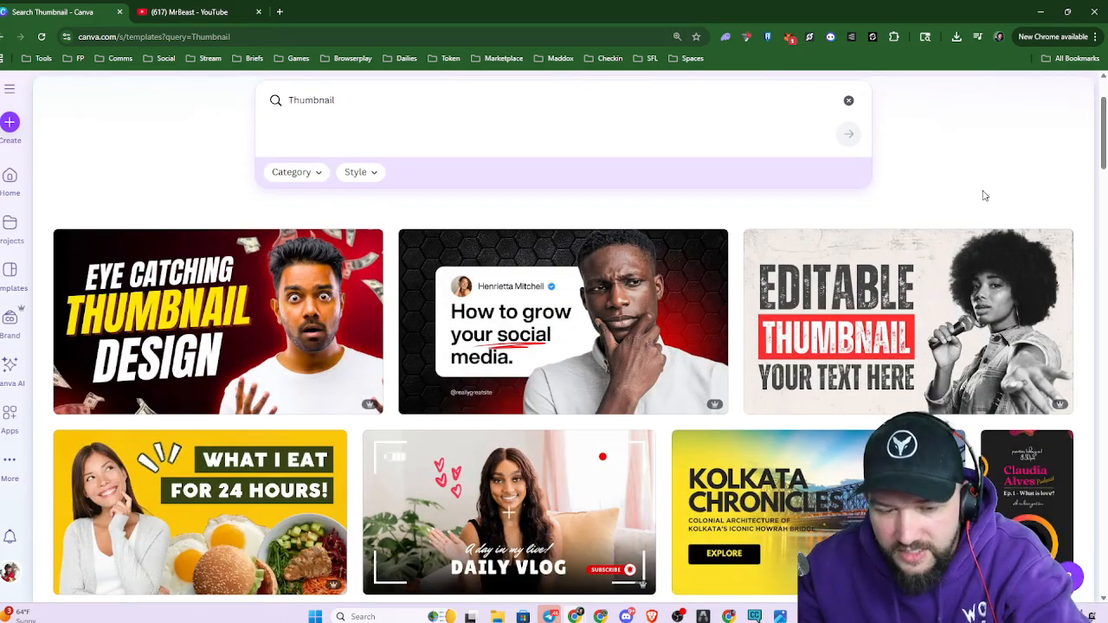
pyautogui.scroll(-2, 983, 195)
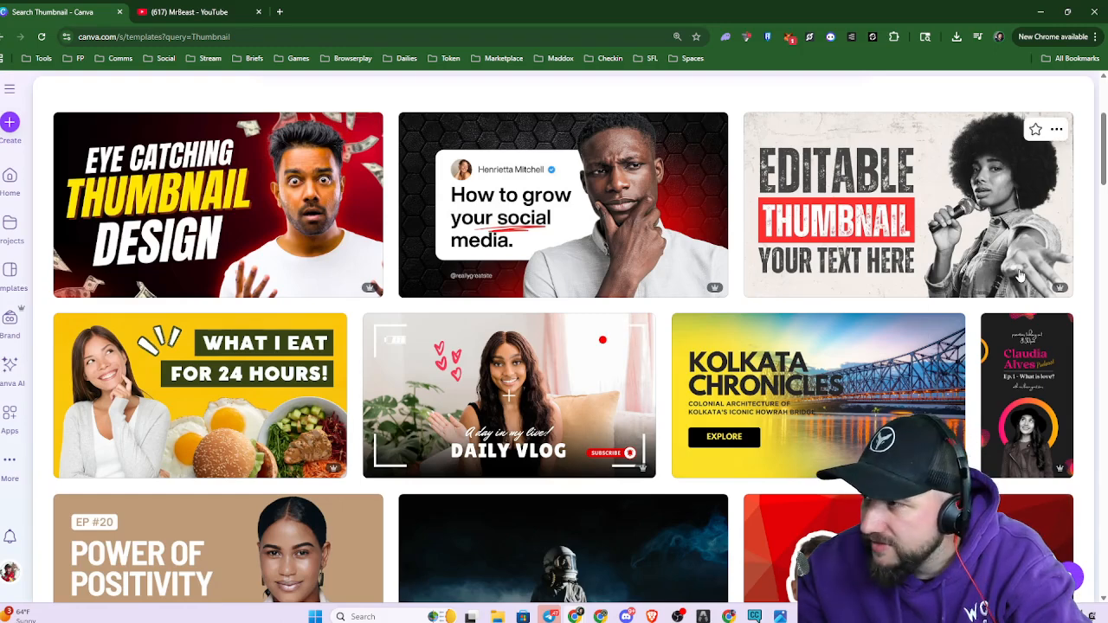
pyautogui.scroll(-3, 1037, 293)
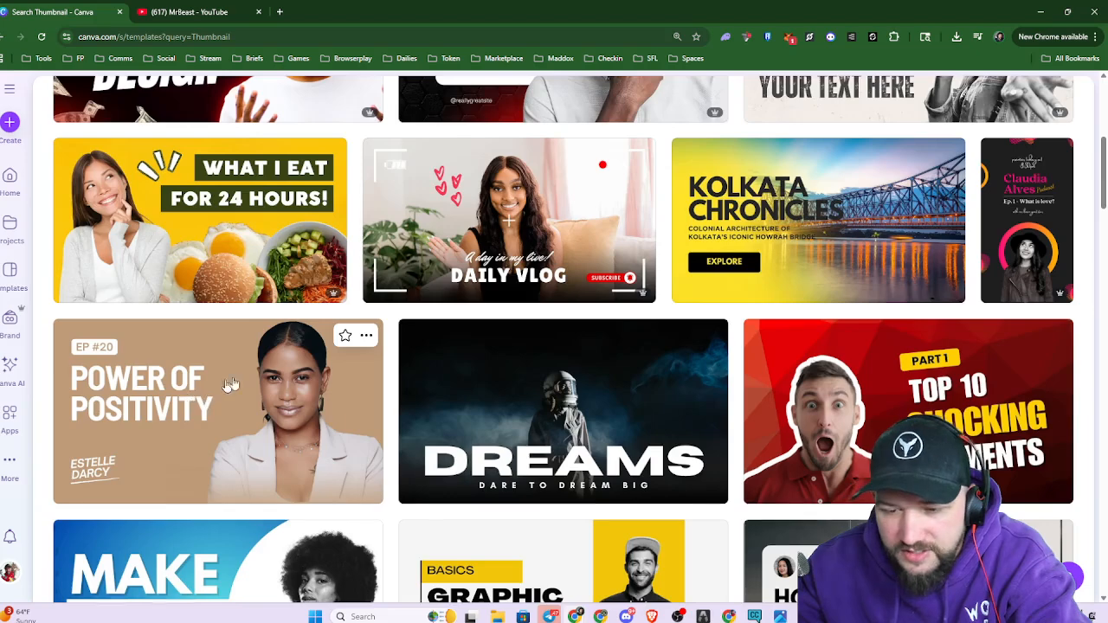
pyautogui.scroll(-3, 368, 363)
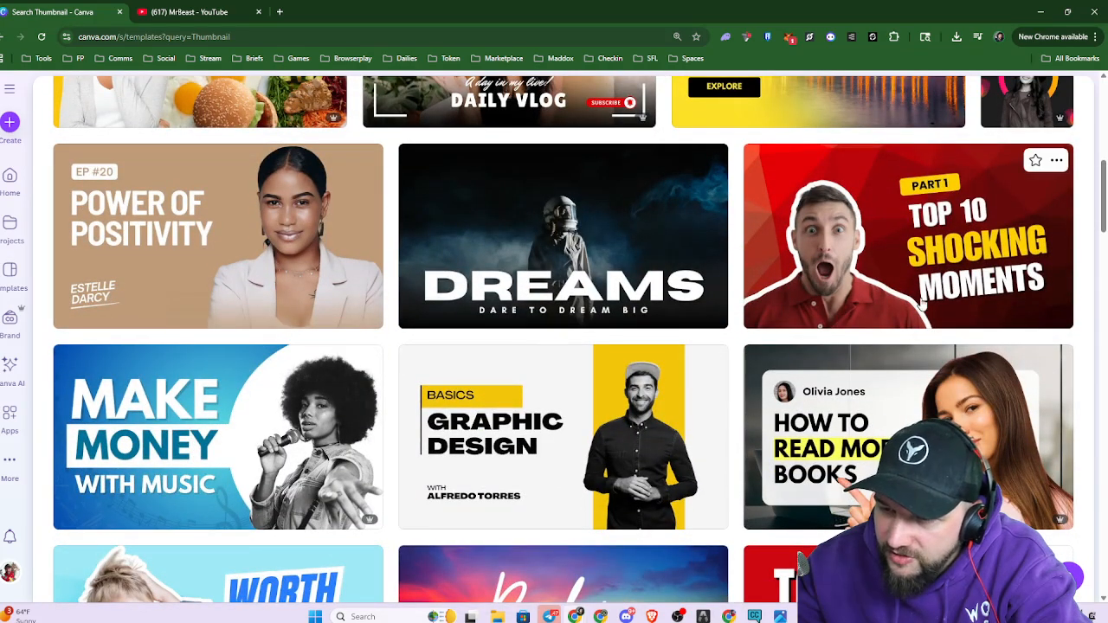
pyautogui.scroll(-7, 712, 324)
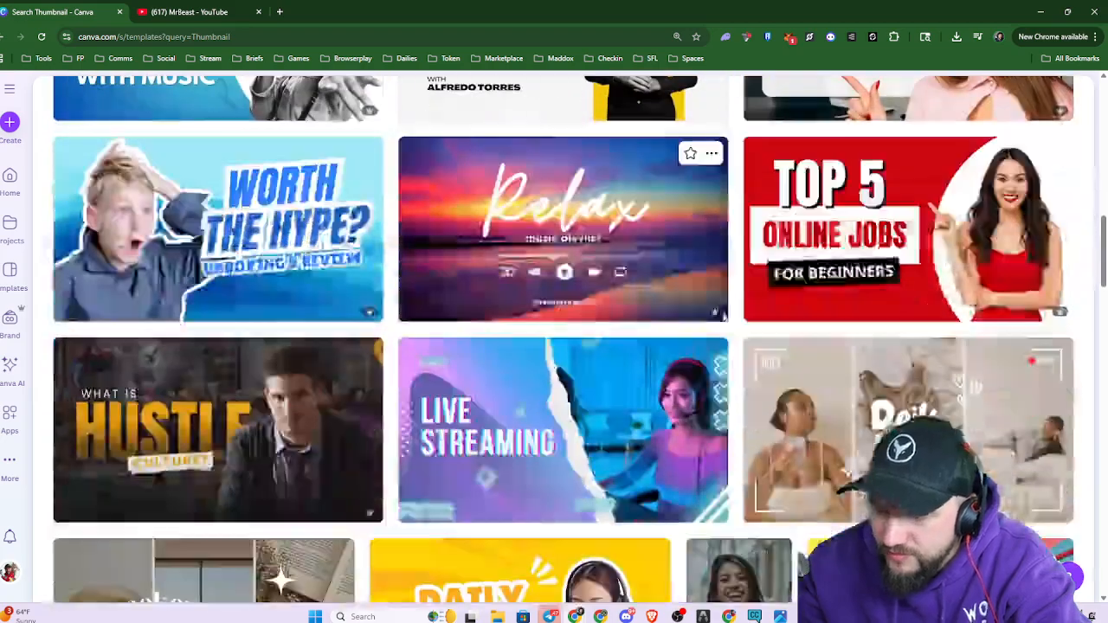
pyautogui.scroll(-10, 723, 333)
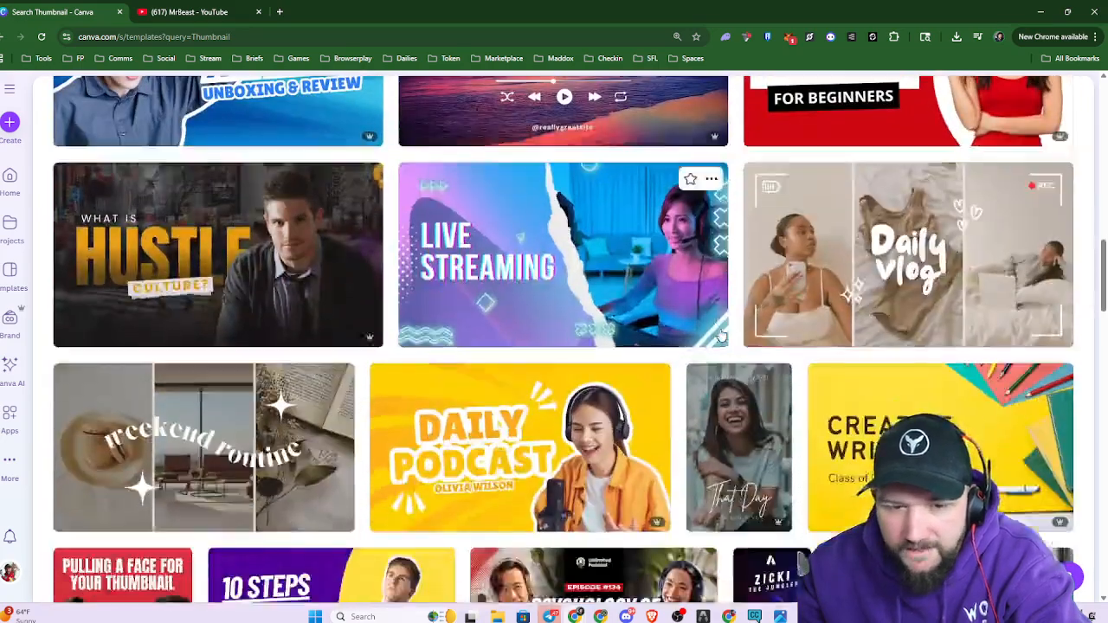
pyautogui.scroll(-5, 727, 335)
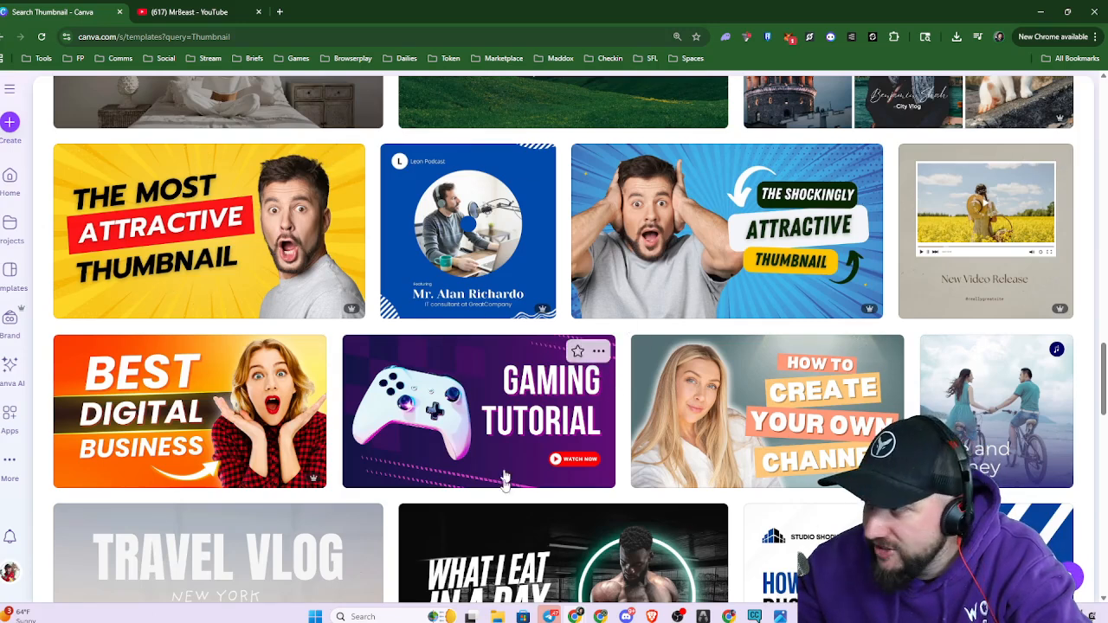
pyautogui.scroll(-2, 268, 509)
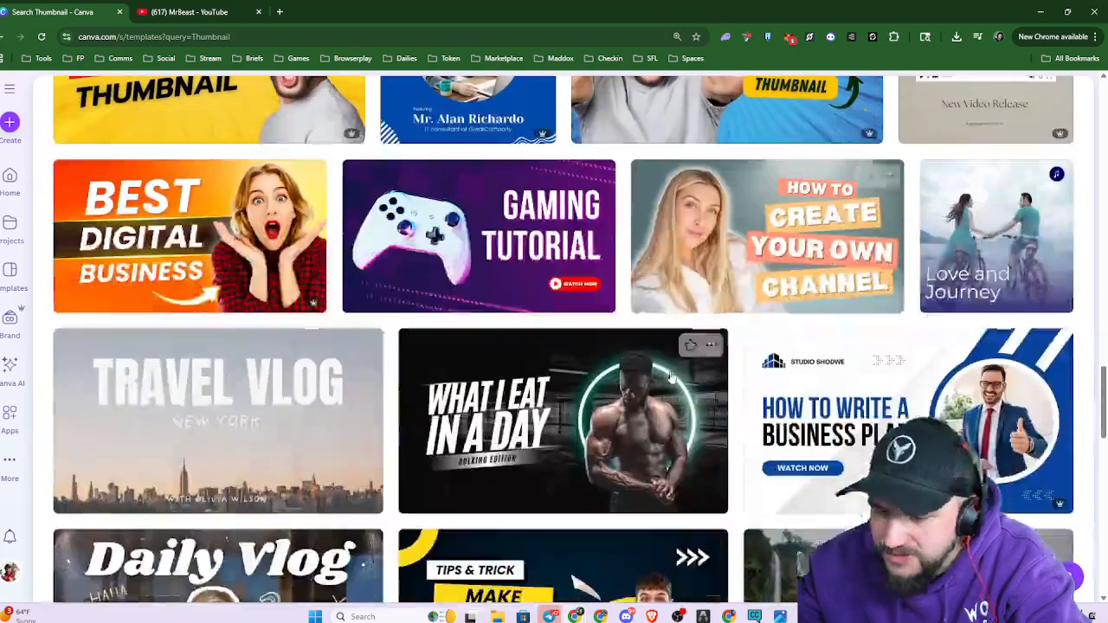
pyautogui.scroll(-3, 444, 322)
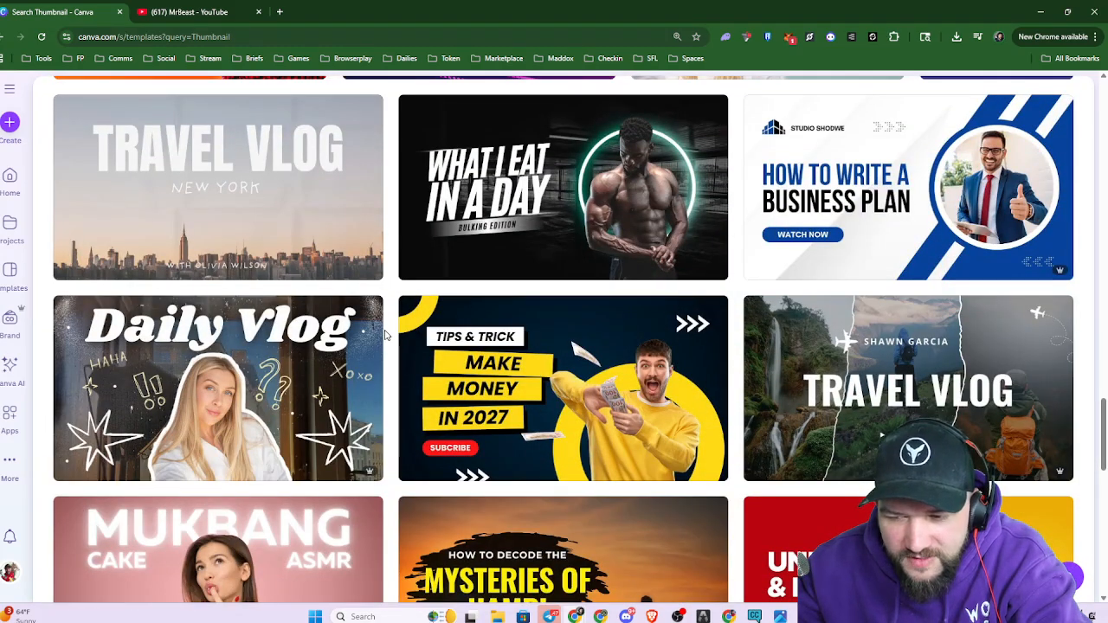
pyautogui.scroll(-2, 387, 336)
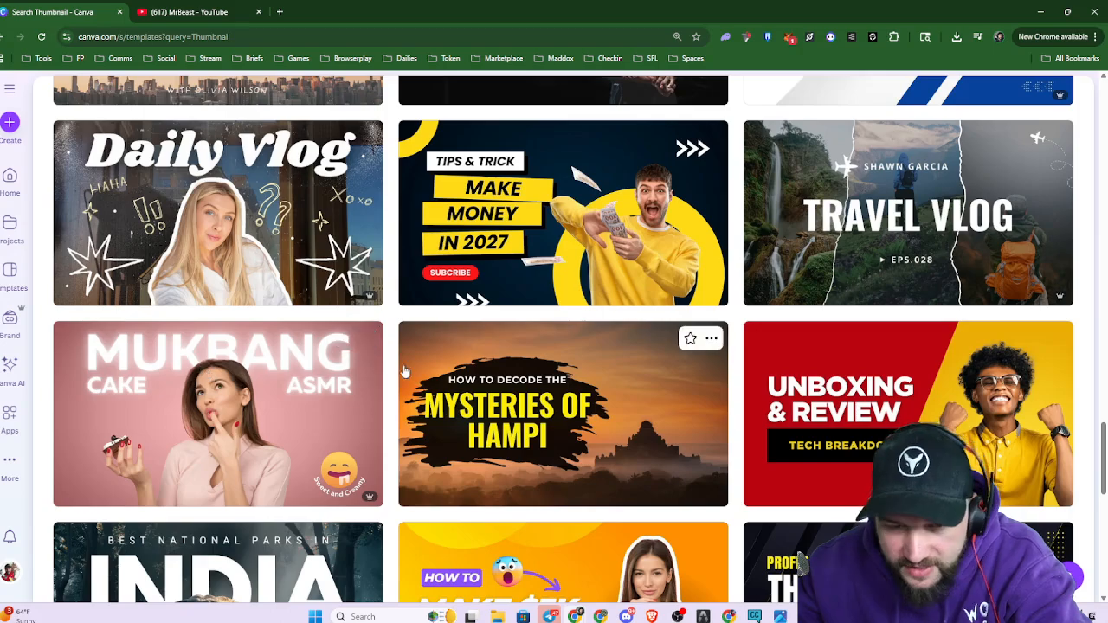
pyautogui.scroll(-1, 393, 355)
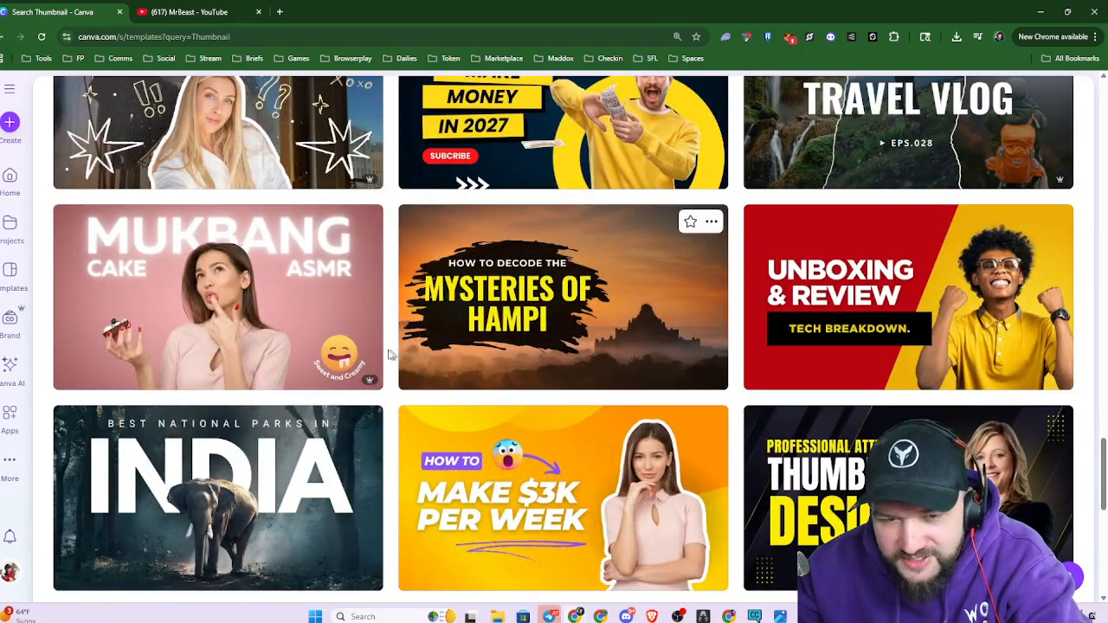
# Browse the thumbnail templates and open the red and yellow "Unboxing & Review" template for customizing
pyautogui.scroll(-2, 389, 333)
pyautogui.scroll(-1, 388, 333)
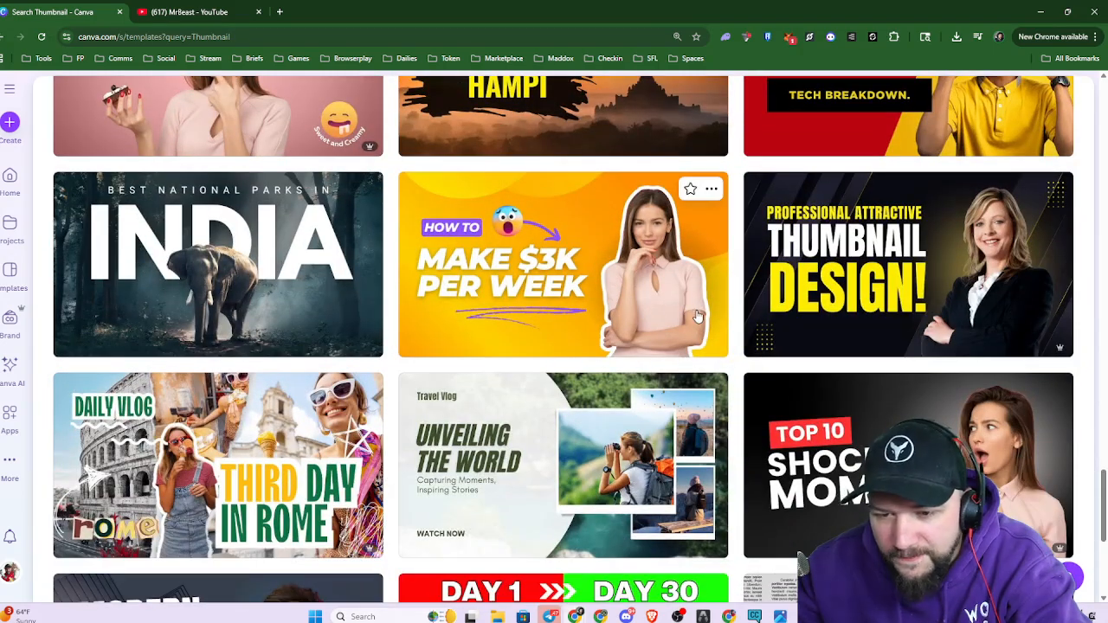
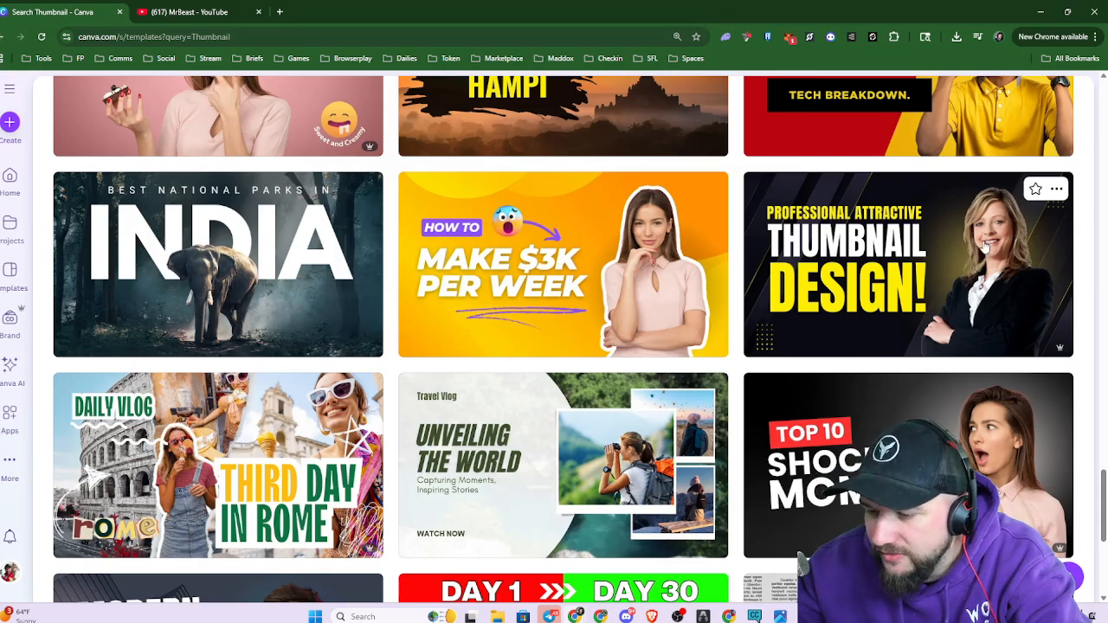
pyautogui.scroll(2, 985, 246)
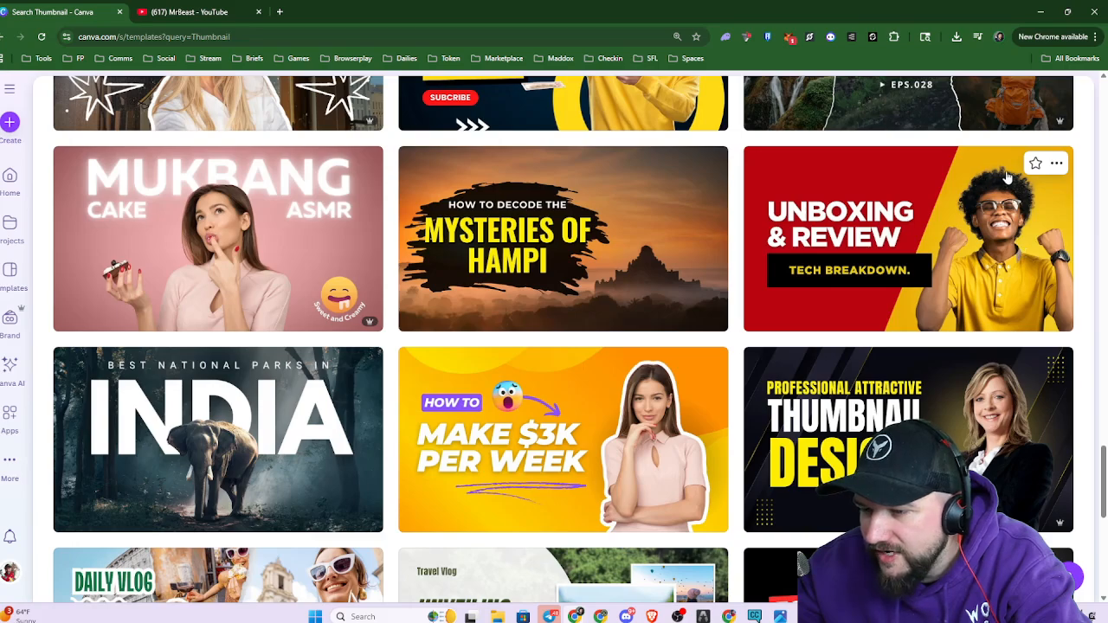
pyautogui.scroll(-1, 353, 351)
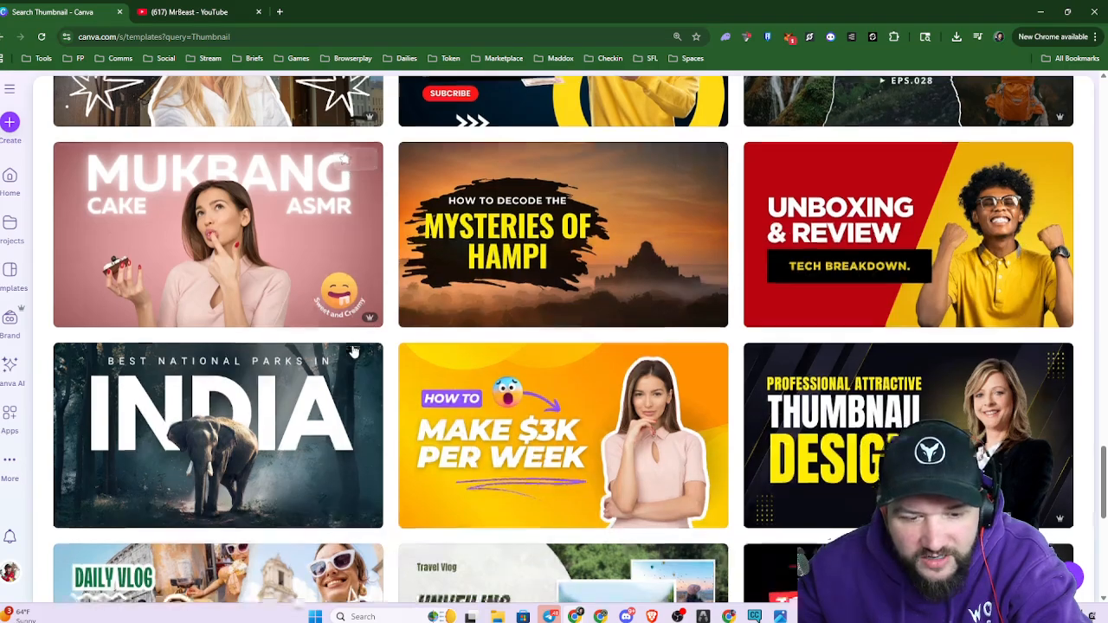
pyautogui.scroll(-3, 353, 350)
pyautogui.scroll(4, 355, 355)
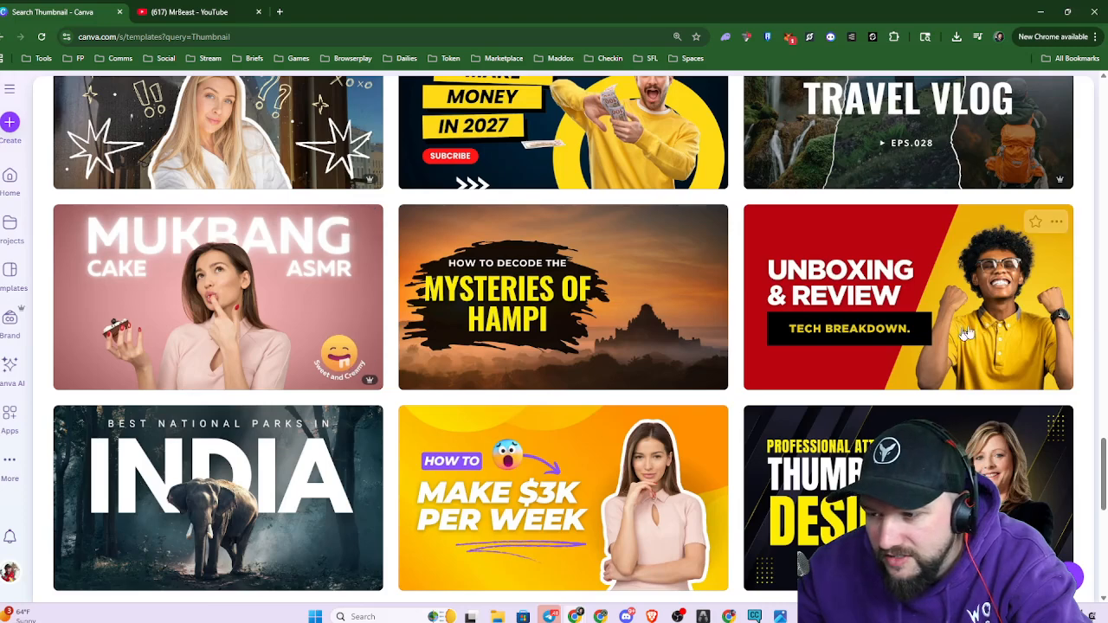
pyautogui.click(965, 333)
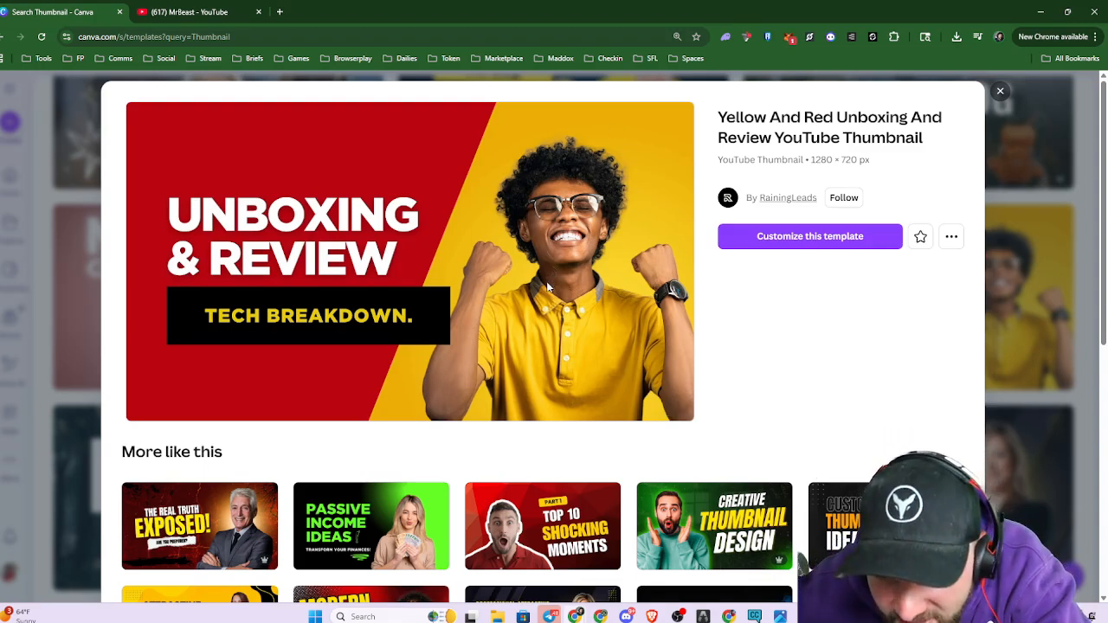
pyautogui.click(771, 236)
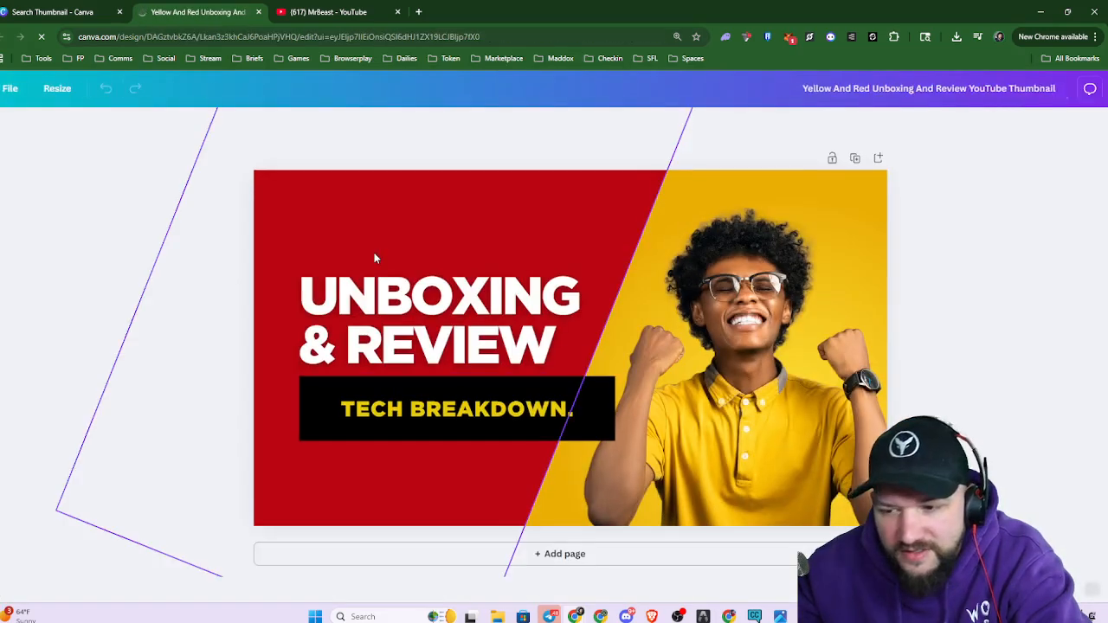
# Move the man's cutout behind the title on the red area and return it to the yellow side
pyautogui.click(766, 422)
pyautogui.moveTo(766, 422); pyautogui.dragTo(402, 378)
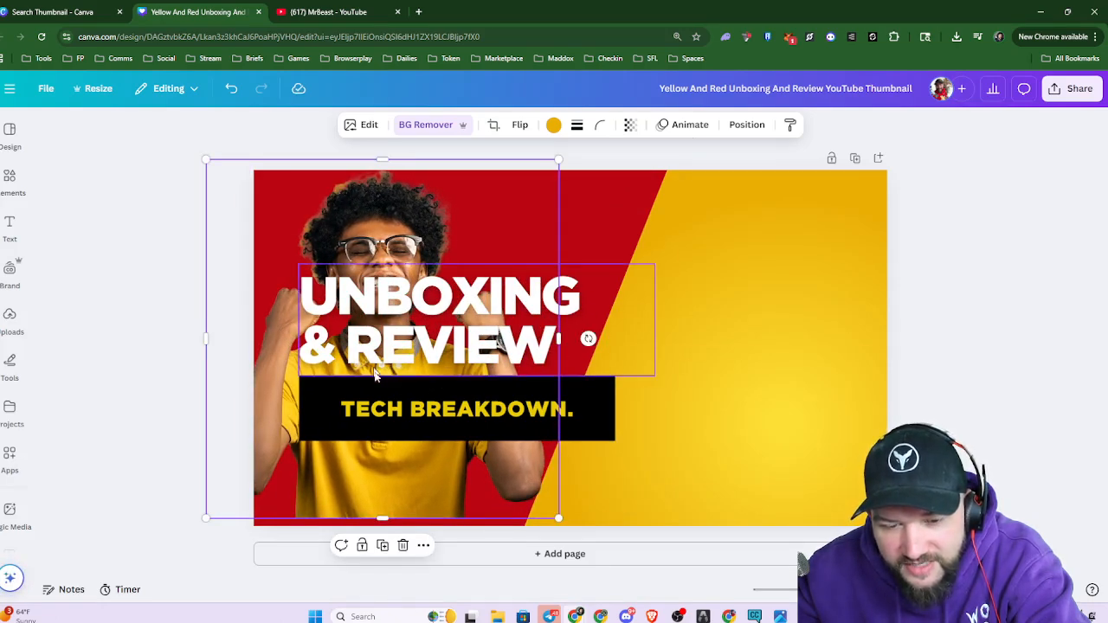
pyautogui.moveTo(418, 486)
pyautogui.mouseDown()
pyautogui.moveTo(805, 512)
pyautogui.moveTo(603, 486)
pyautogui.moveTo(434, 494)
pyautogui.mouseUp()
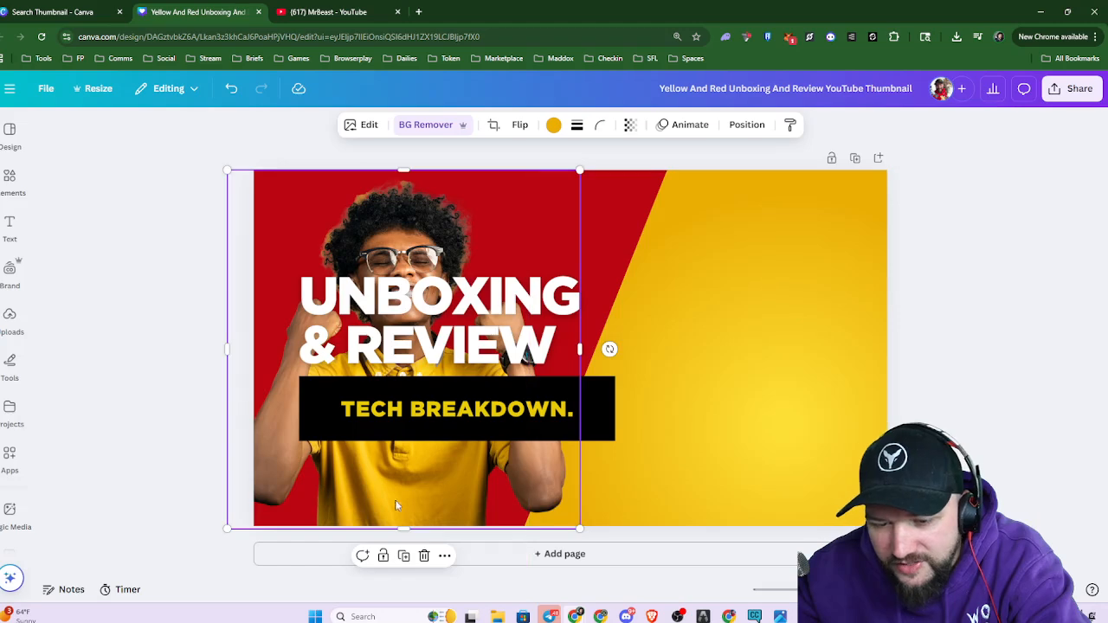
pyautogui.moveTo(396, 505); pyautogui.dragTo(750, 500)
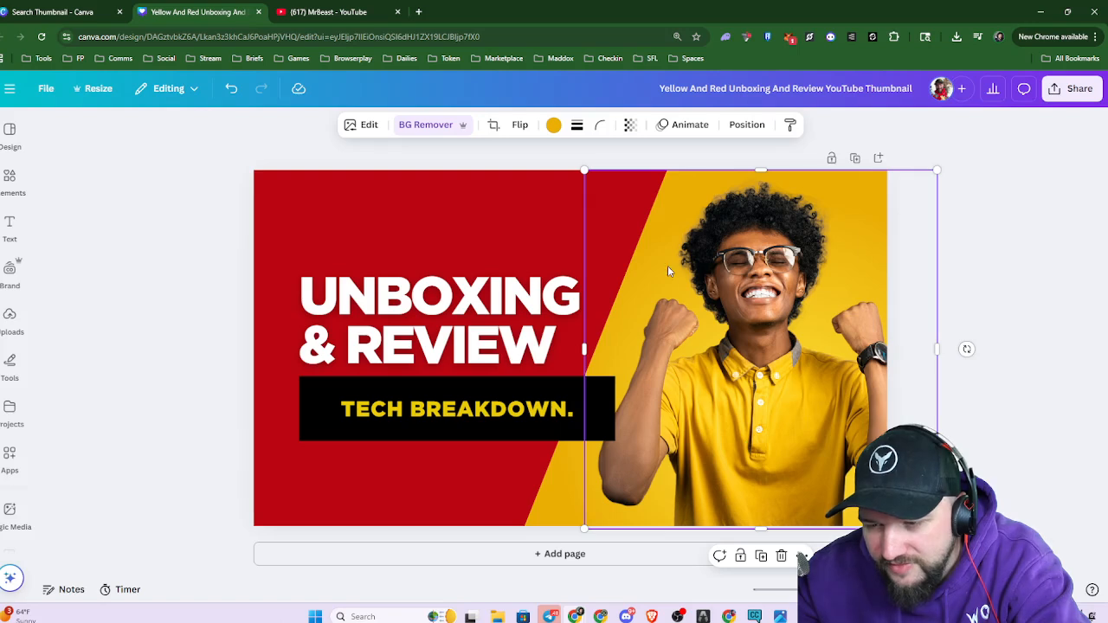
pyautogui.moveTo(761, 417)
pyautogui.mouseDown()
pyautogui.moveTo(741, 400)
pyautogui.moveTo(720, 409)
pyautogui.moveTo(746, 418)
pyautogui.mouseUp()
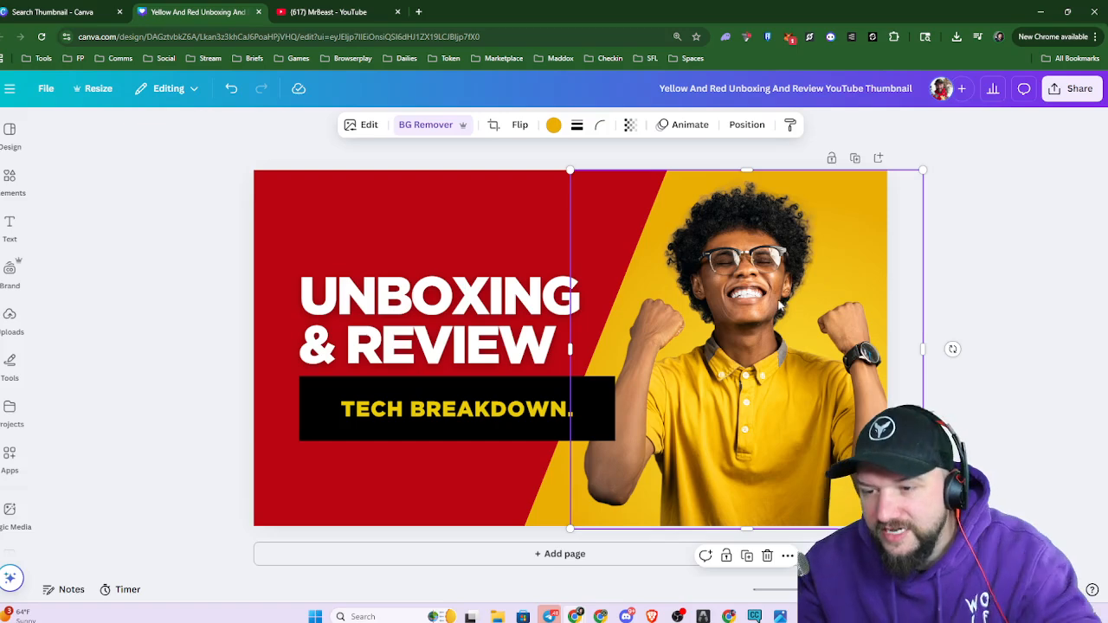
# Examine the man's cutout edges up close, try moving him over the red background, undo the move and deselect him
pyautogui.scroll(-4, 754, 308)
pyautogui.click(733, 371)
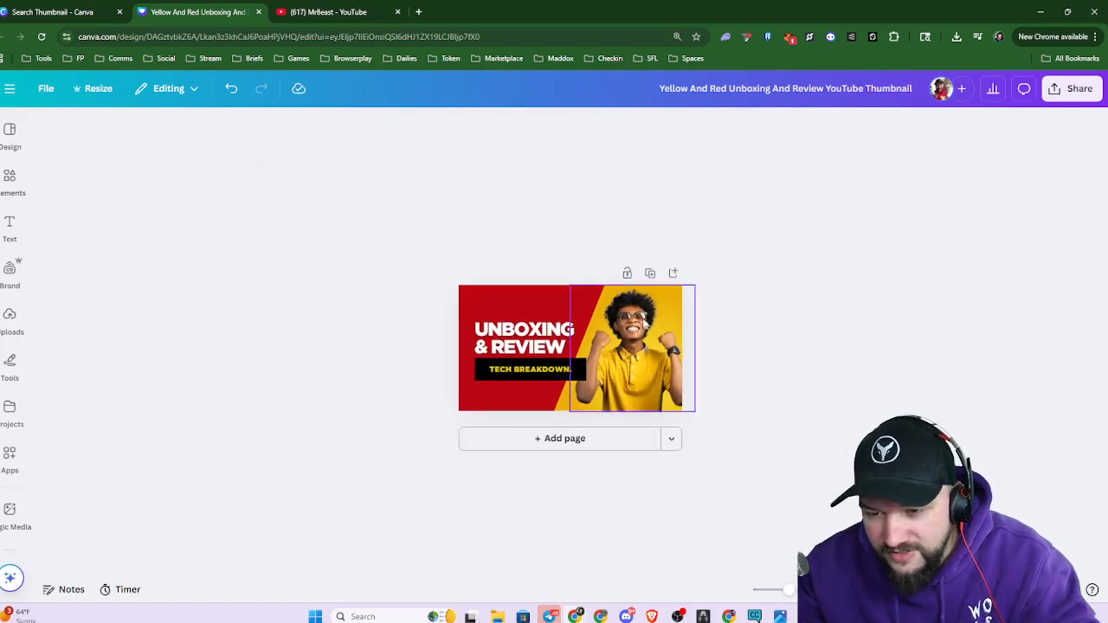
pyautogui.scroll(8, 692, 325)
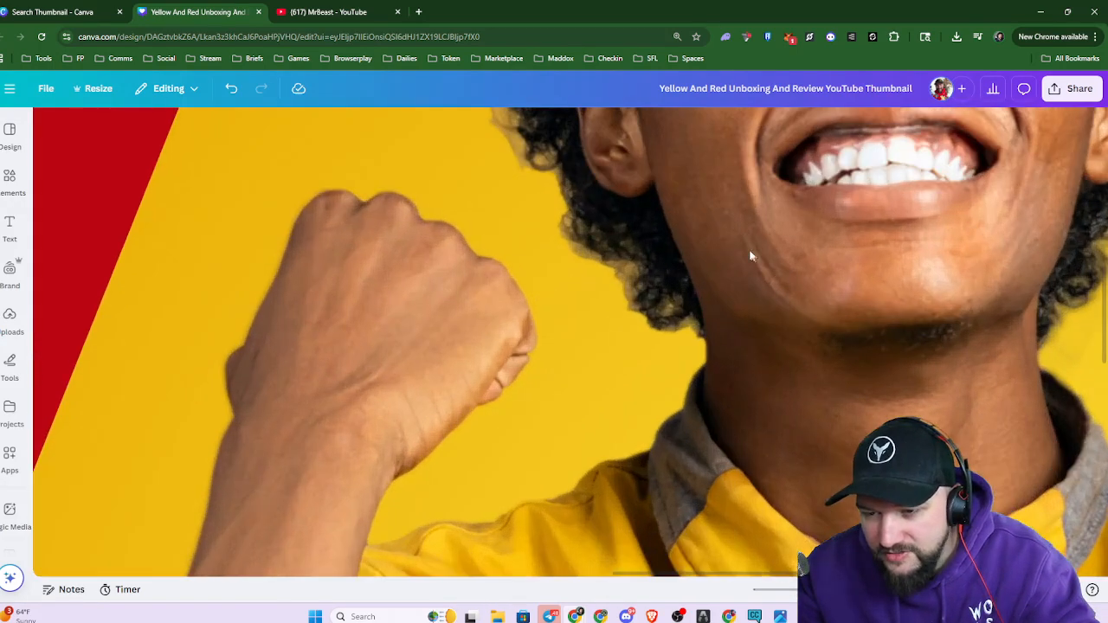
pyautogui.scroll(8, 750, 256)
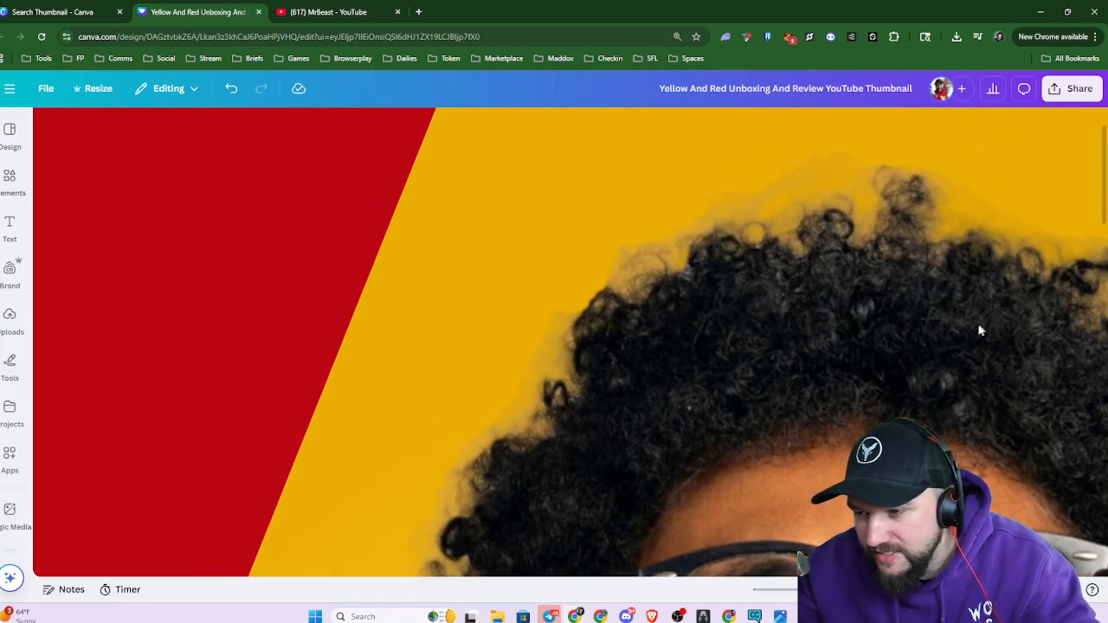
pyautogui.click(935, 349)
pyautogui.moveTo(934, 348); pyautogui.dragTo(279, 302)
pyautogui.scroll(-3, 386, 297)
pyautogui.hotkey('ctrl', 'z')
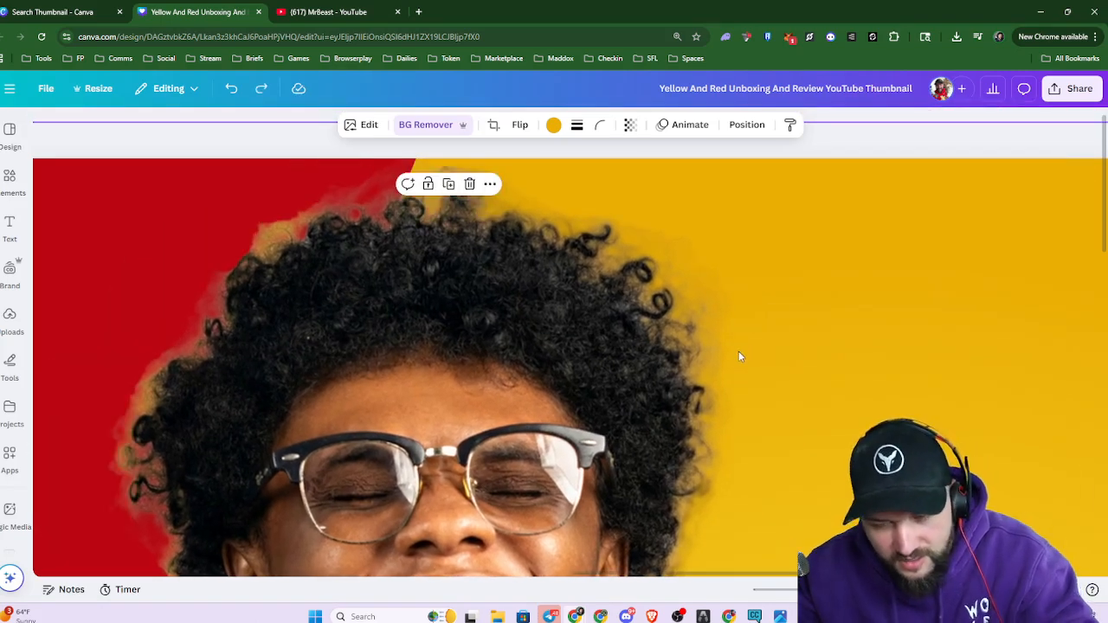
pyautogui.scroll(-5, 727, 355)
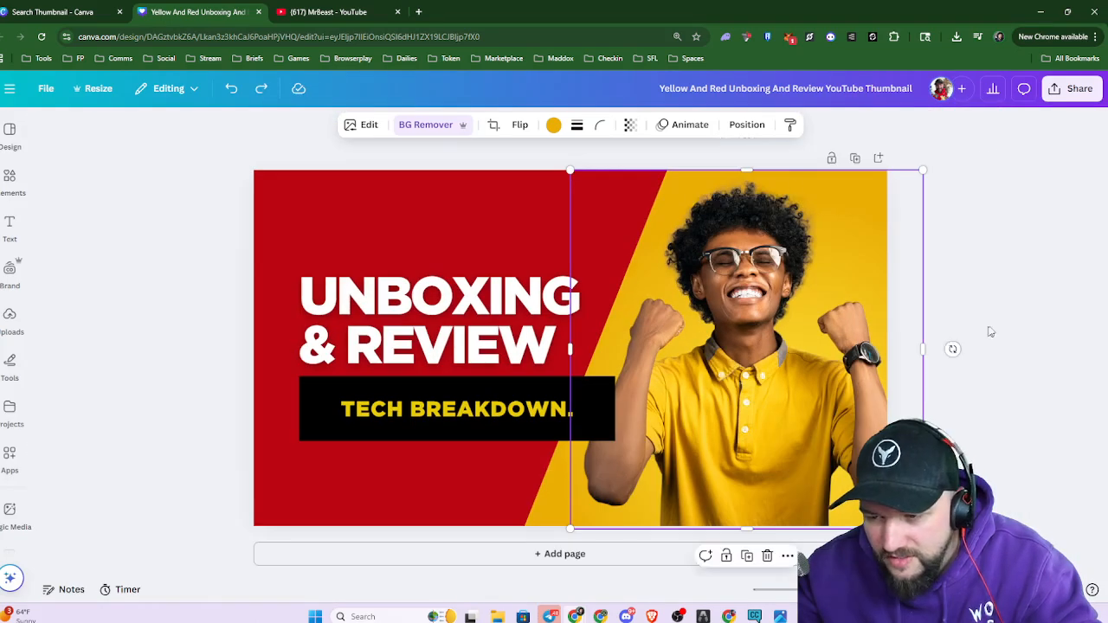
pyautogui.click(991, 331)
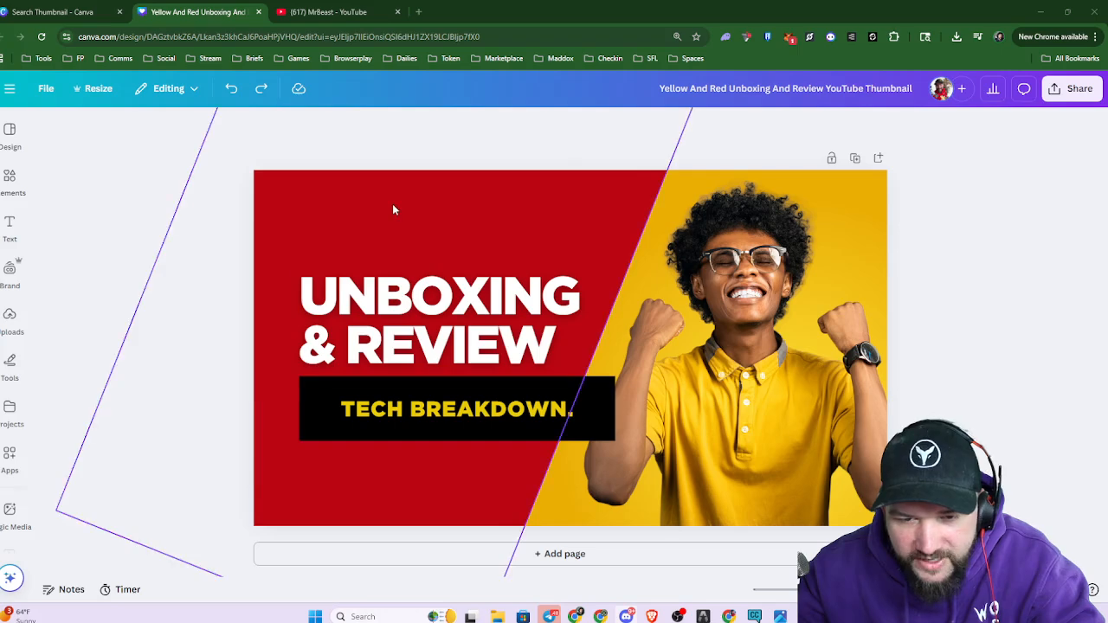
# Set the "UNBOXING & REVIEW" title's text color to black and deselect the title
pyautogui.click(423, 343)
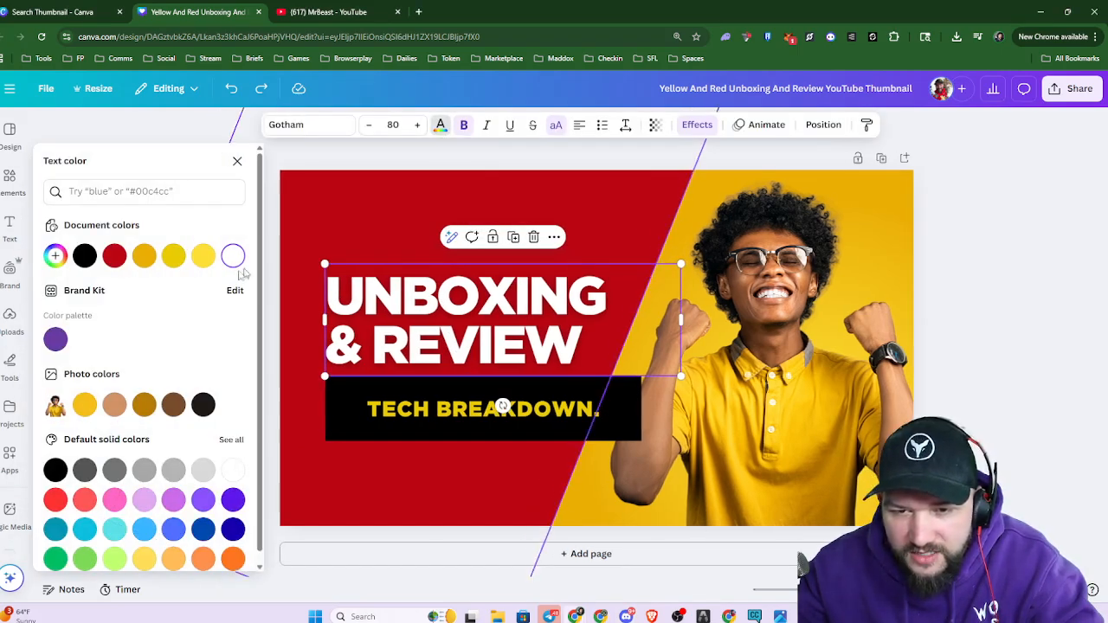
pyautogui.click(439, 125)
pyautogui.click(93, 258)
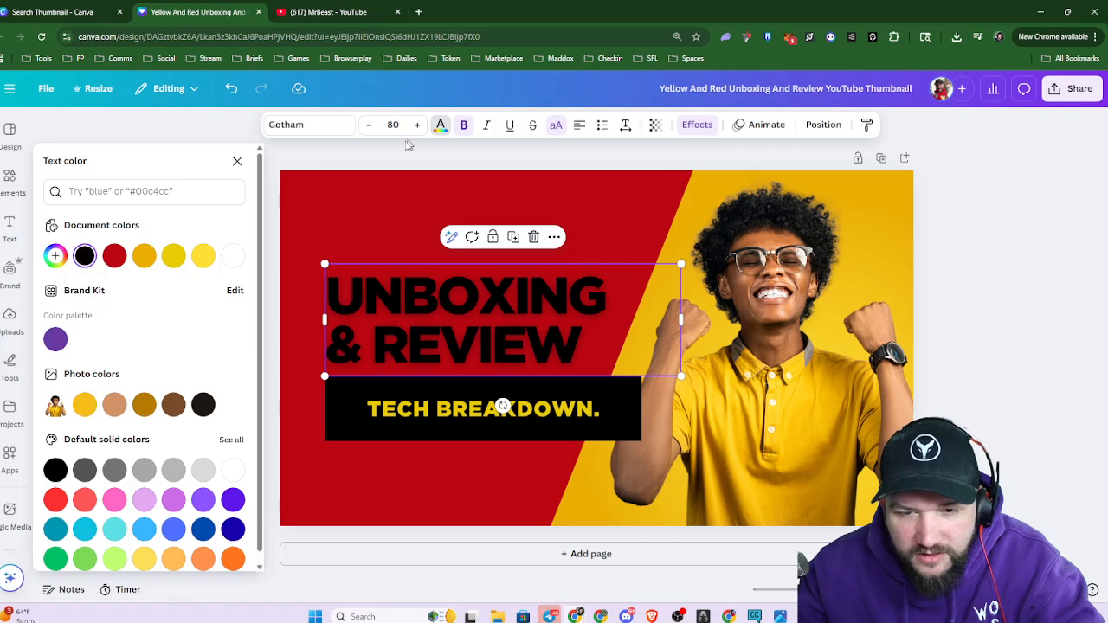
pyautogui.click(365, 157)
pyautogui.click(975, 393)
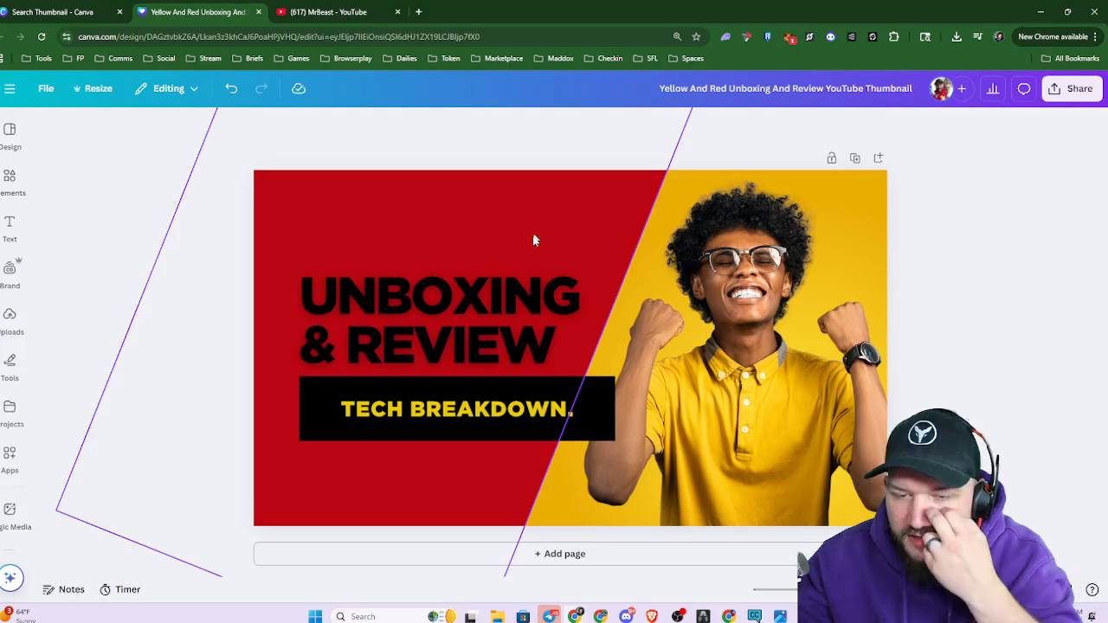
# Set the "UNBOXING & REVIEW" title's text color back to white and deselect it
pyautogui.click(489, 318)
pyautogui.click(440, 125)
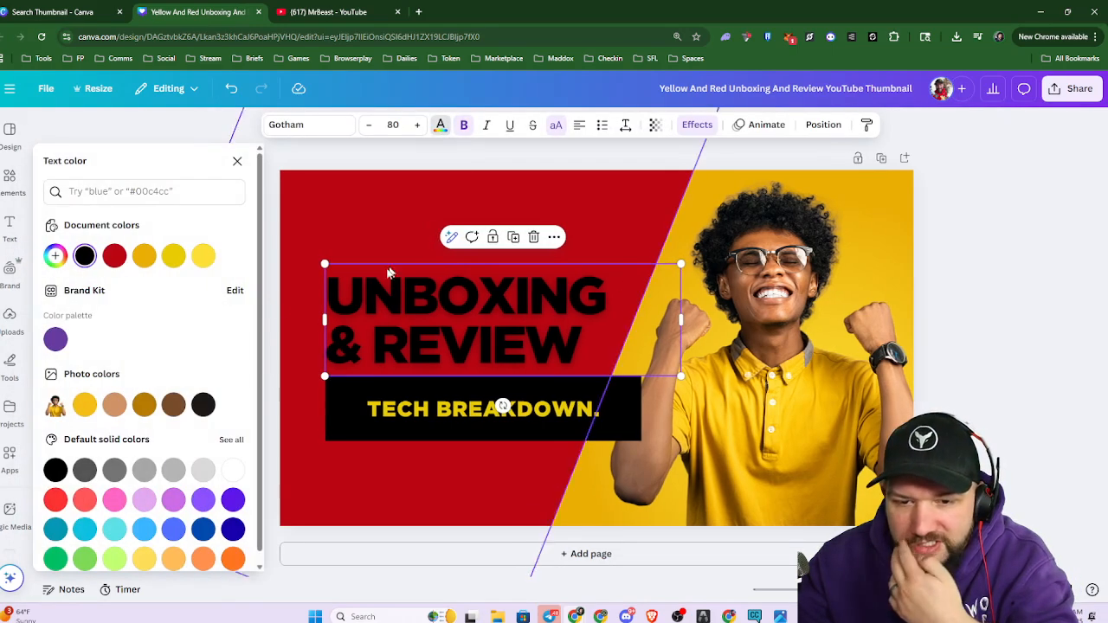
pyautogui.click(234, 472)
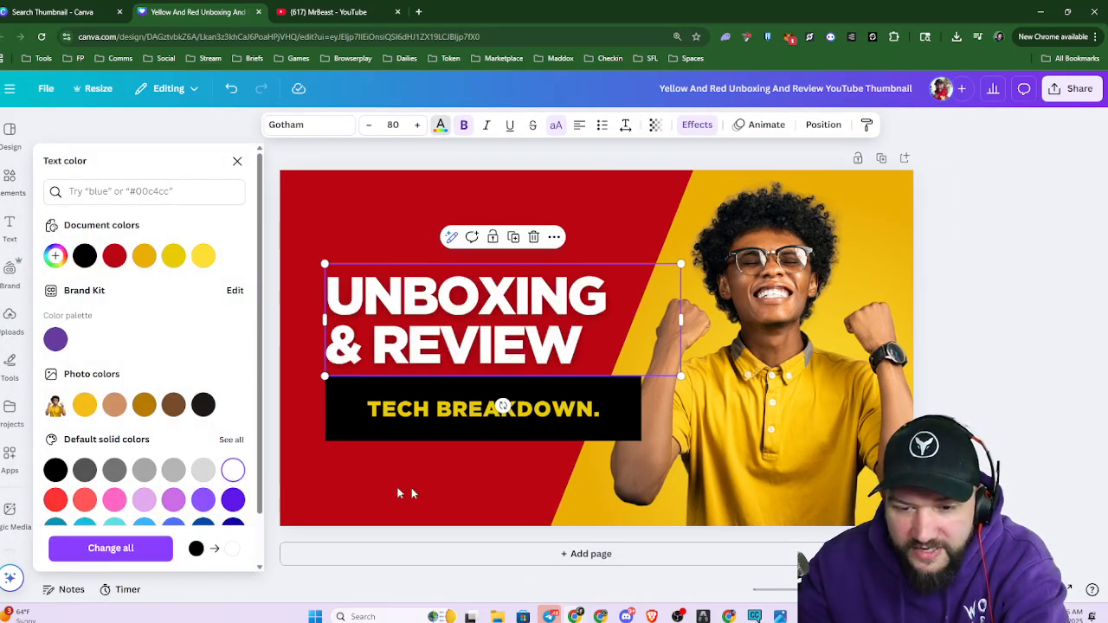
pyautogui.press('Escape')
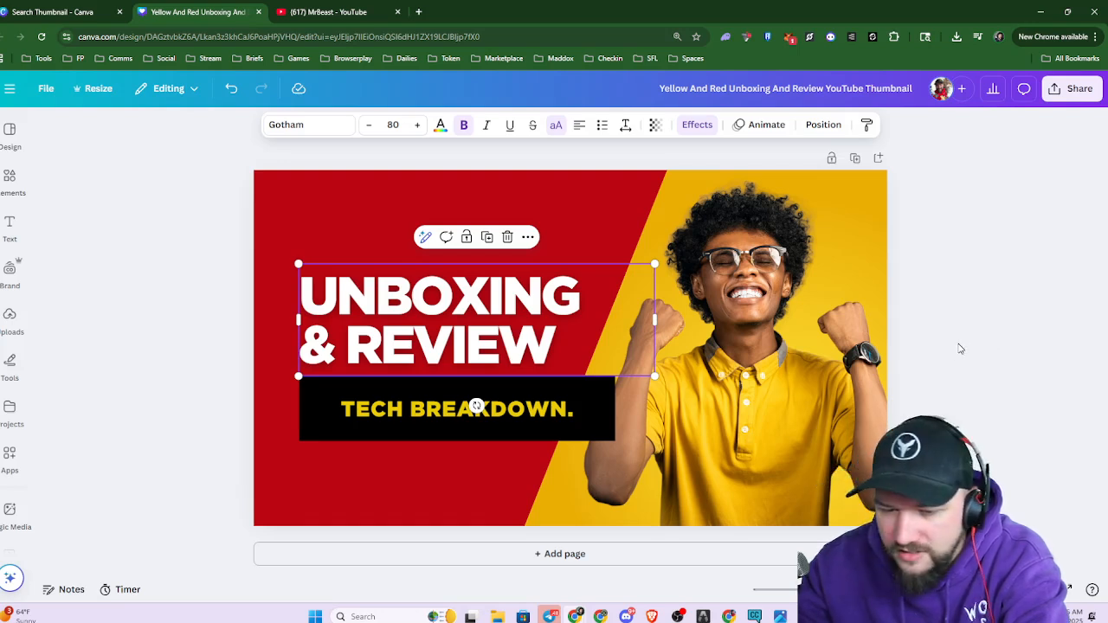
pyautogui.click(924, 302)
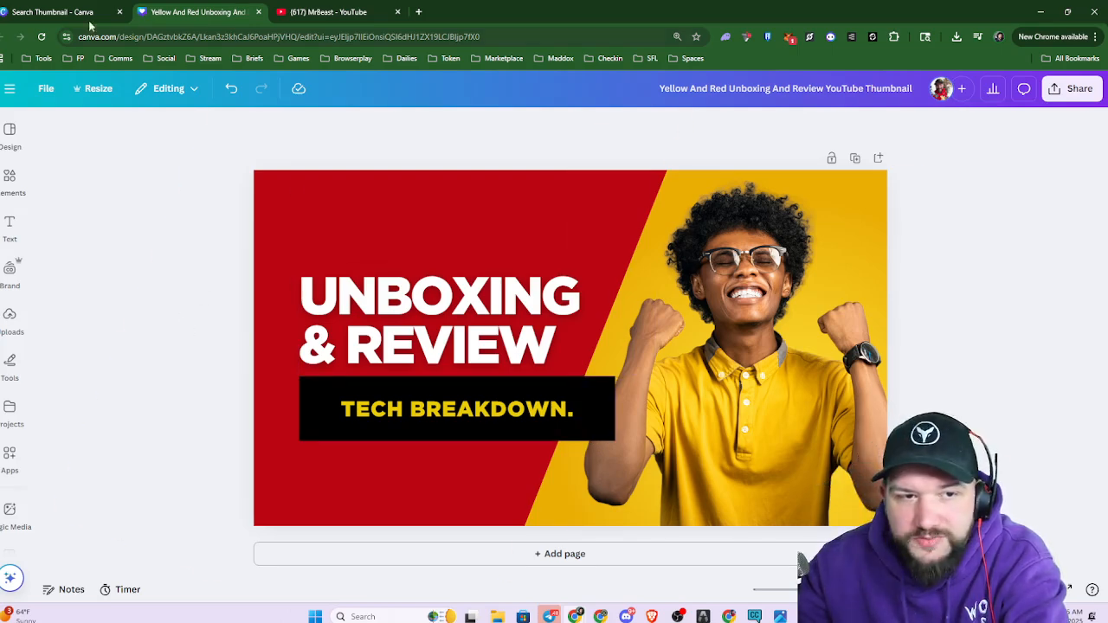
# Return to the template preview and open the related green and black "Creative Thumbnail Design" template for customizing
pyautogui.click(54, 12)
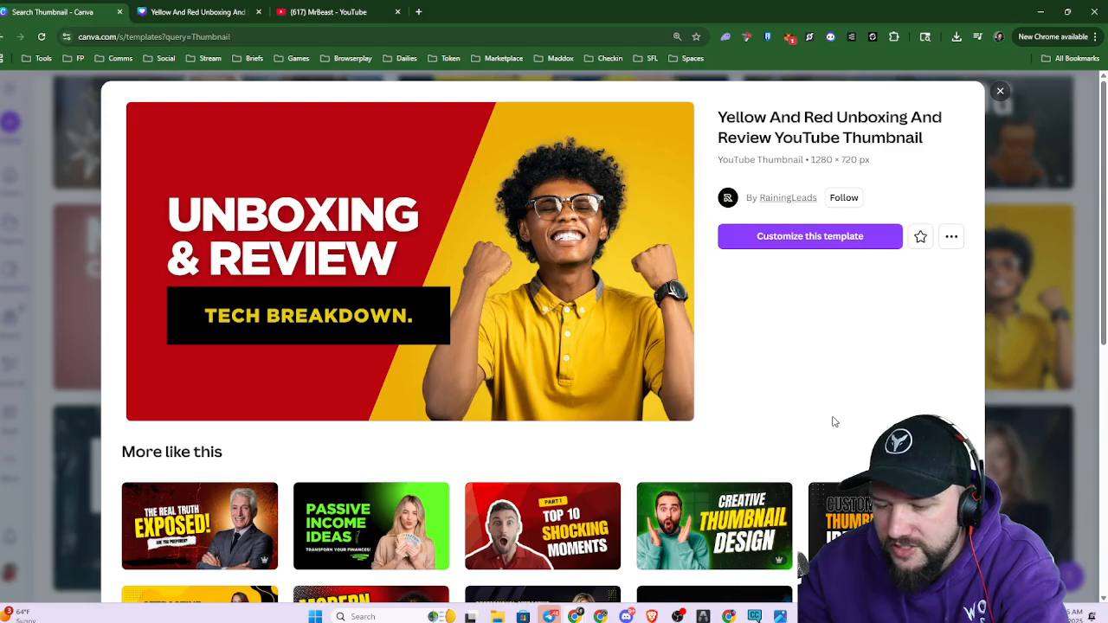
pyautogui.scroll(-4, 834, 422)
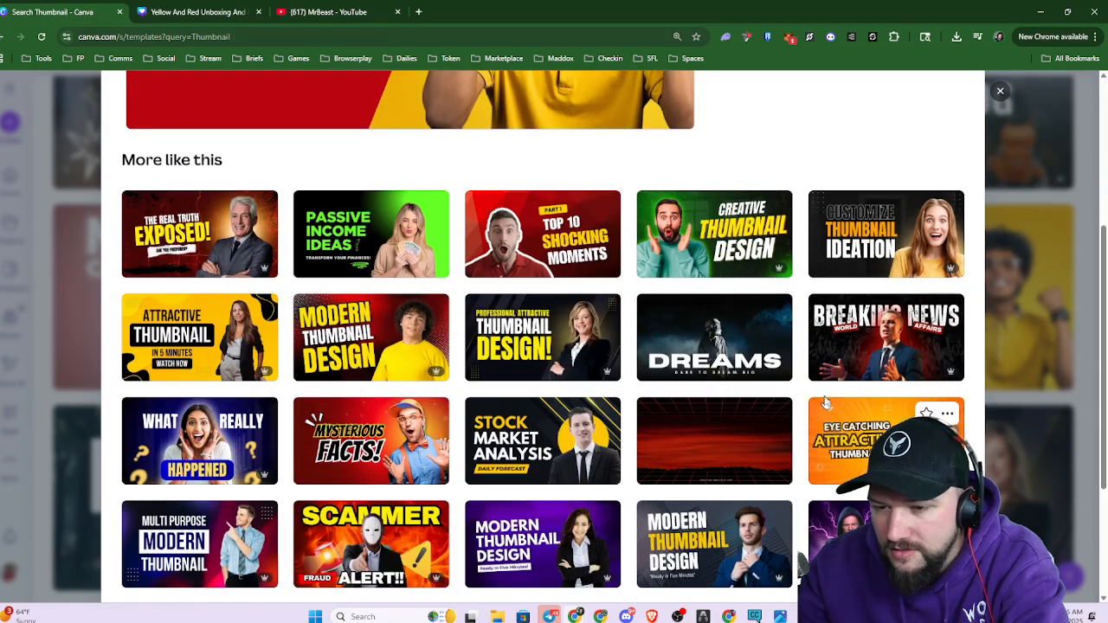
pyautogui.click(719, 251)
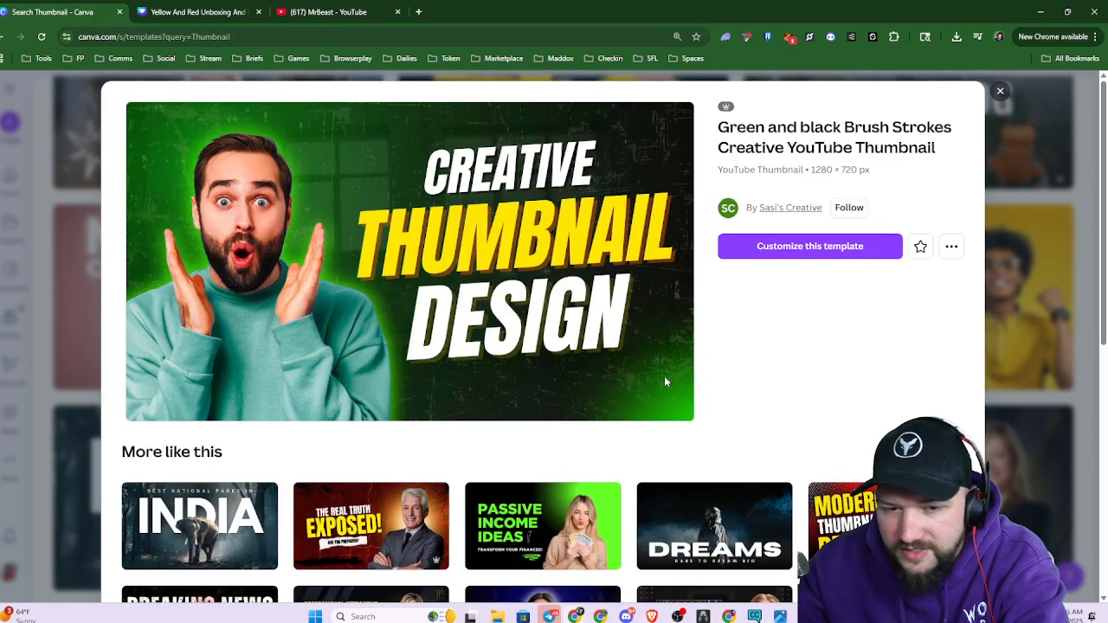
pyautogui.click(737, 255)
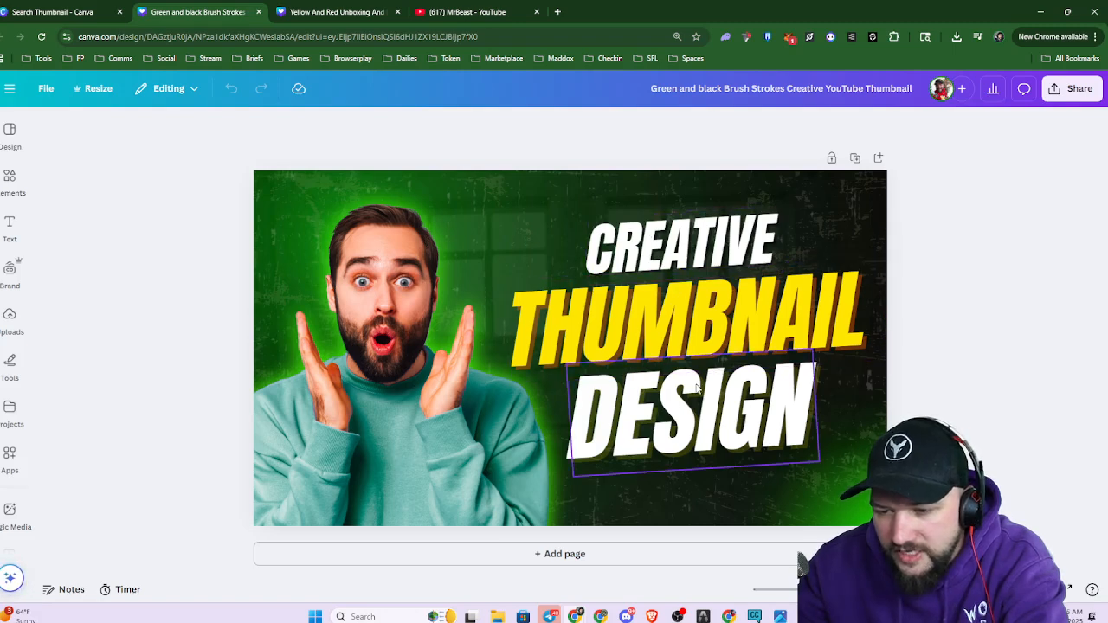
# Show the text effects of the yellow word "THUMBNAIL" and review the available styles and shadow settings
pyautogui.click(695, 334)
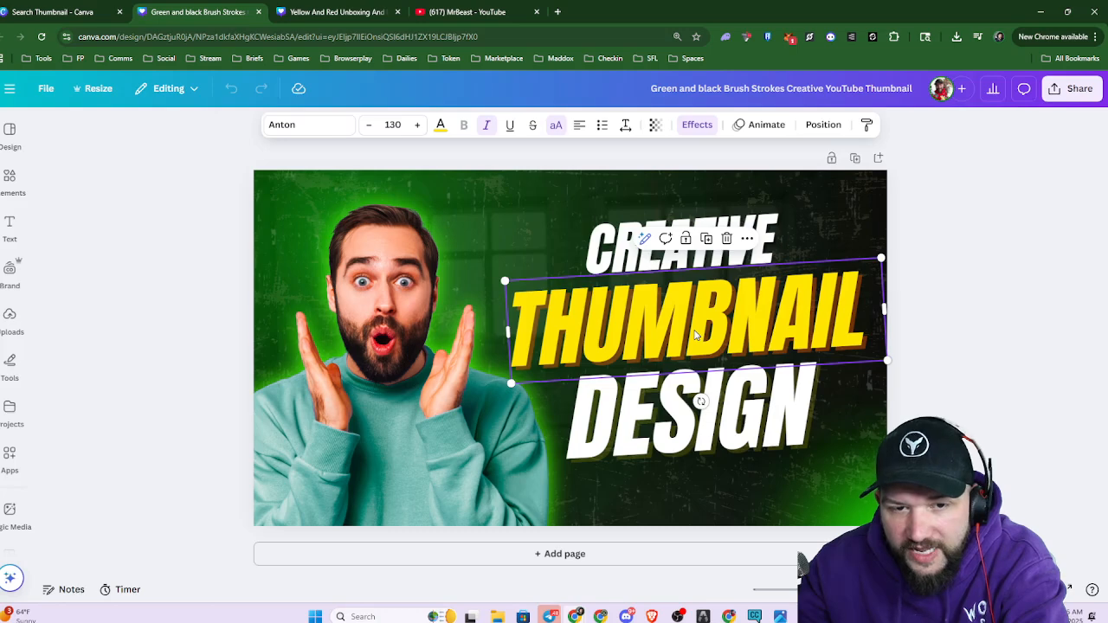
pyautogui.click(697, 125)
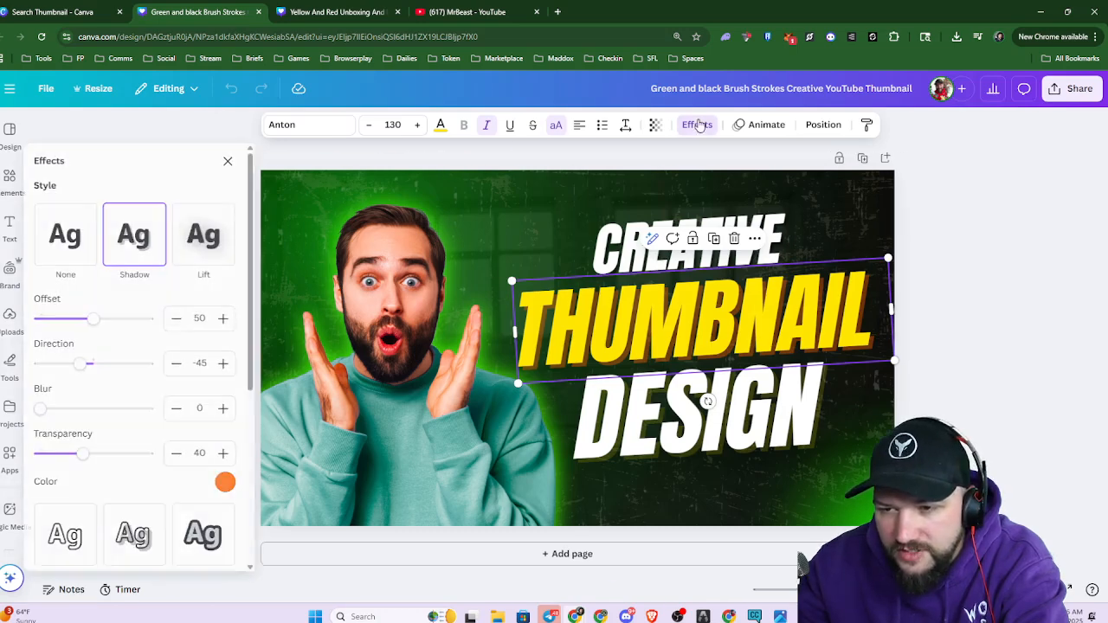
pyautogui.scroll(-2, 230, 366)
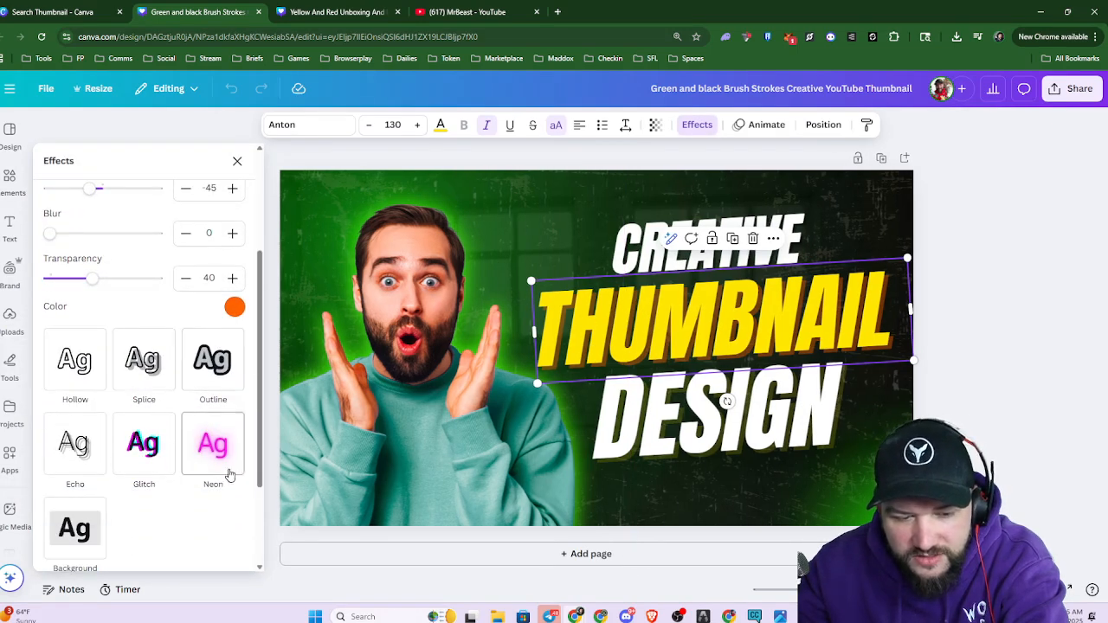
pyautogui.scroll(-2, 228, 472)
pyautogui.scroll(5, 212, 412)
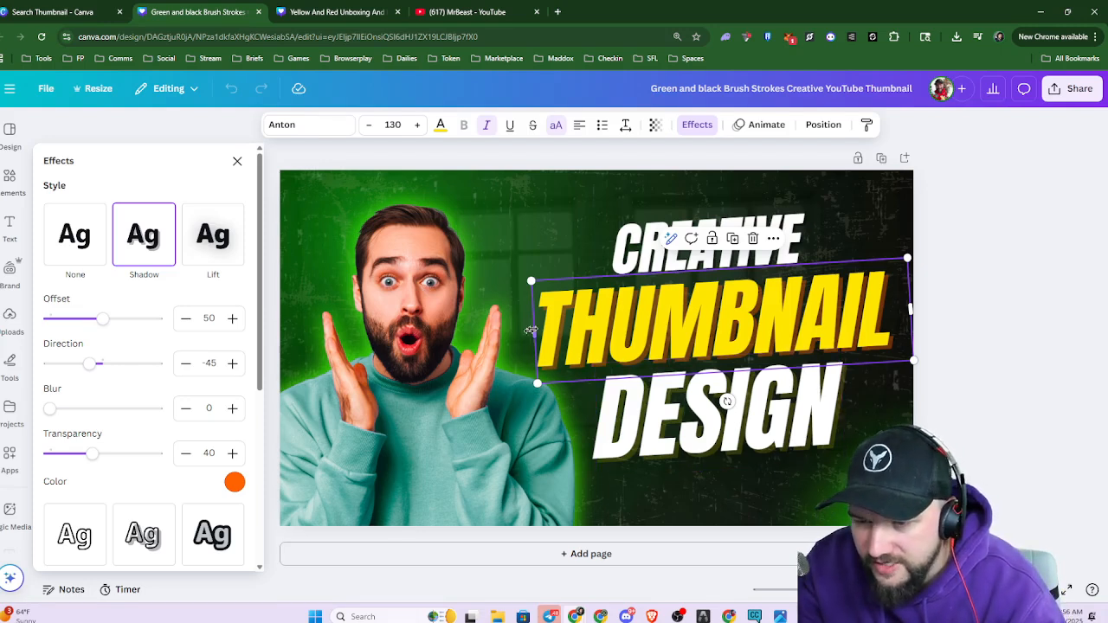
# Try a black shadow color on the word "THUMBNAIL" and restore the orange shadow
pyautogui.click(235, 483)
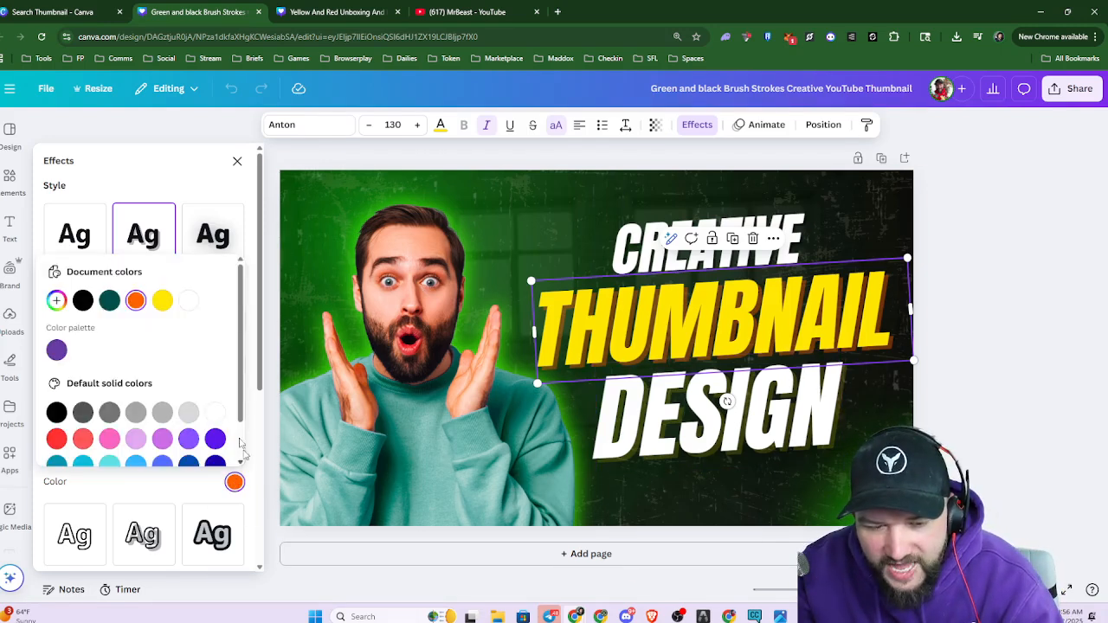
pyautogui.click(82, 300)
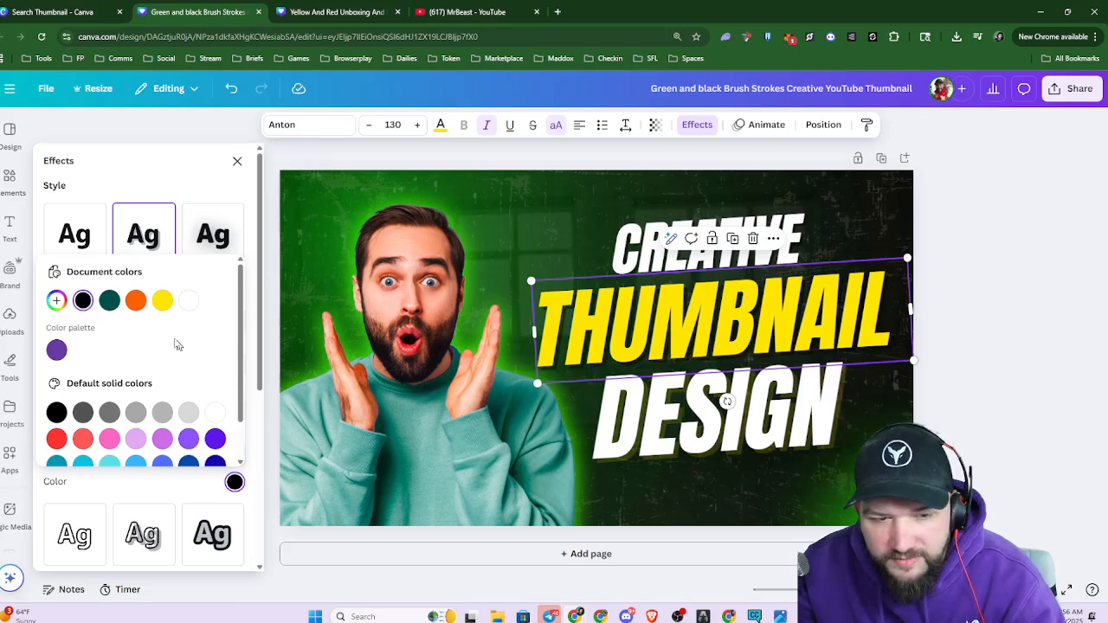
pyautogui.click(136, 300)
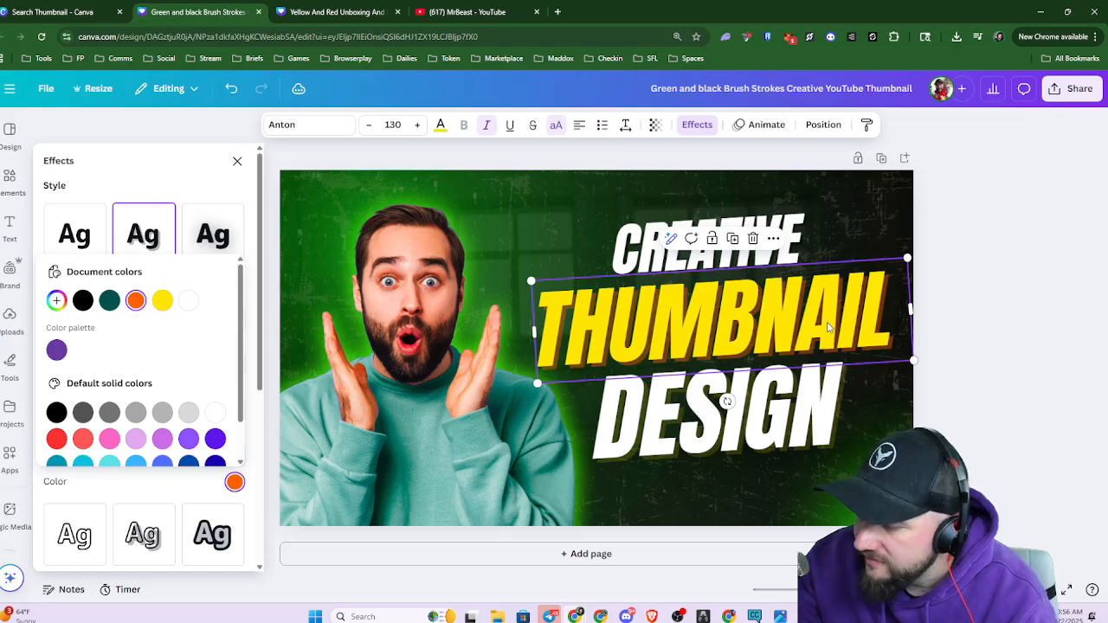
# Try a yellow shadow color on the word "THUMBNAIL" and restore the orange shadow
pyautogui.click(162, 301)
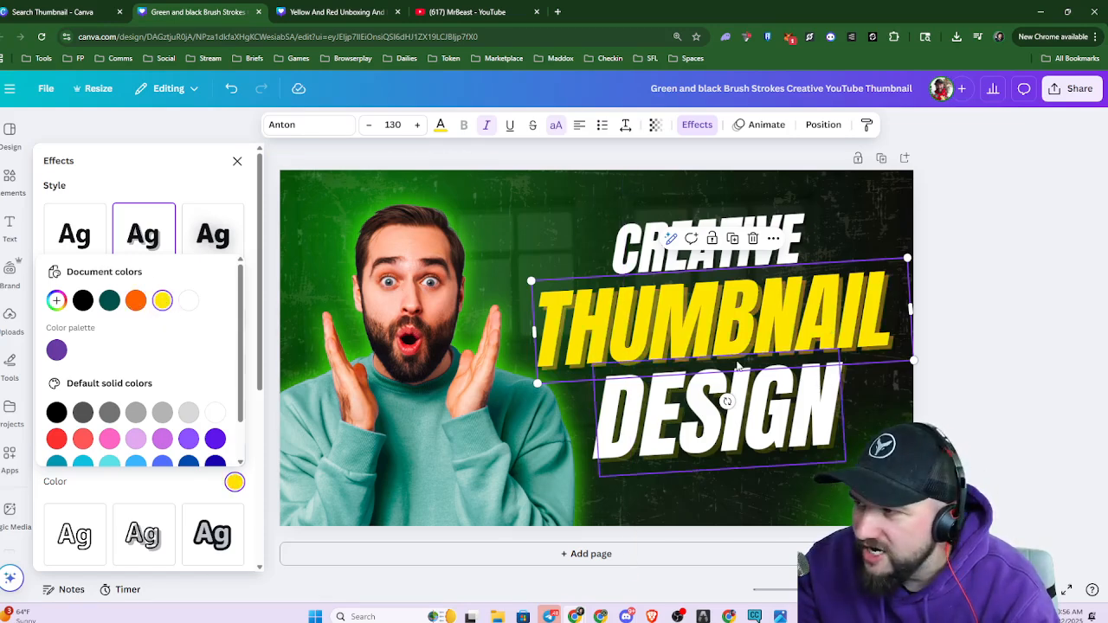
pyautogui.click(136, 300)
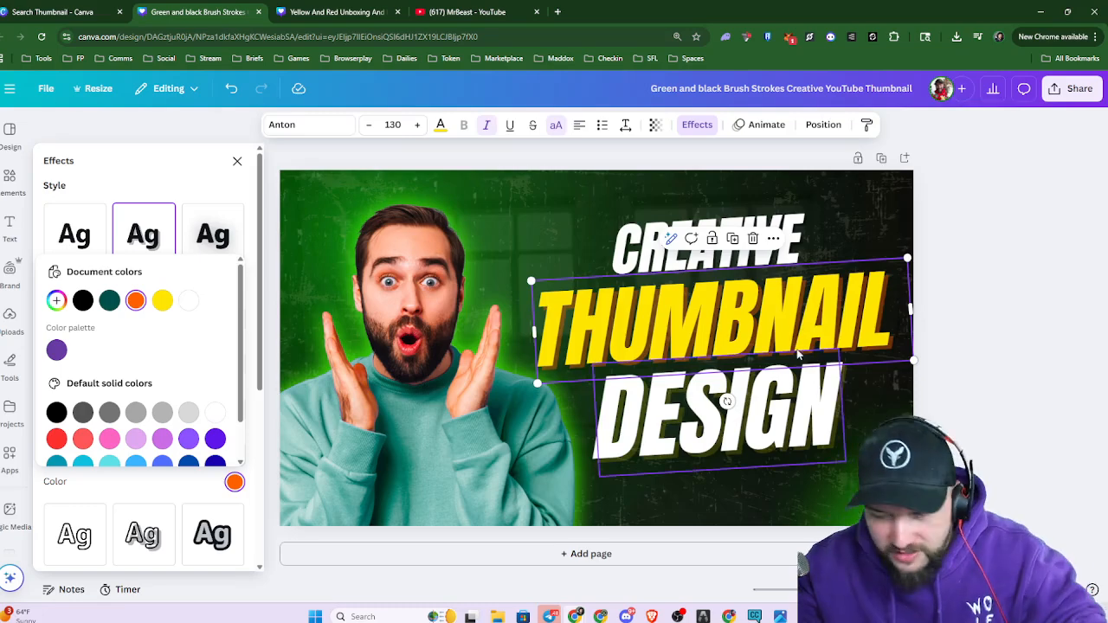
# Set the shadow direction of the word "THUMBNAIL" to -89 and inspect the lettering up close
pyautogui.keyDown('ctrl'); pyautogui.scroll(3, 812, 352); pyautogui.keyUp('ctrl')
pyautogui.keyDown('ctrl'); pyautogui.scroll(-1, 913, 354); pyautogui.keyUp('ctrl')
pyautogui.hscroll(3, 779, 338)
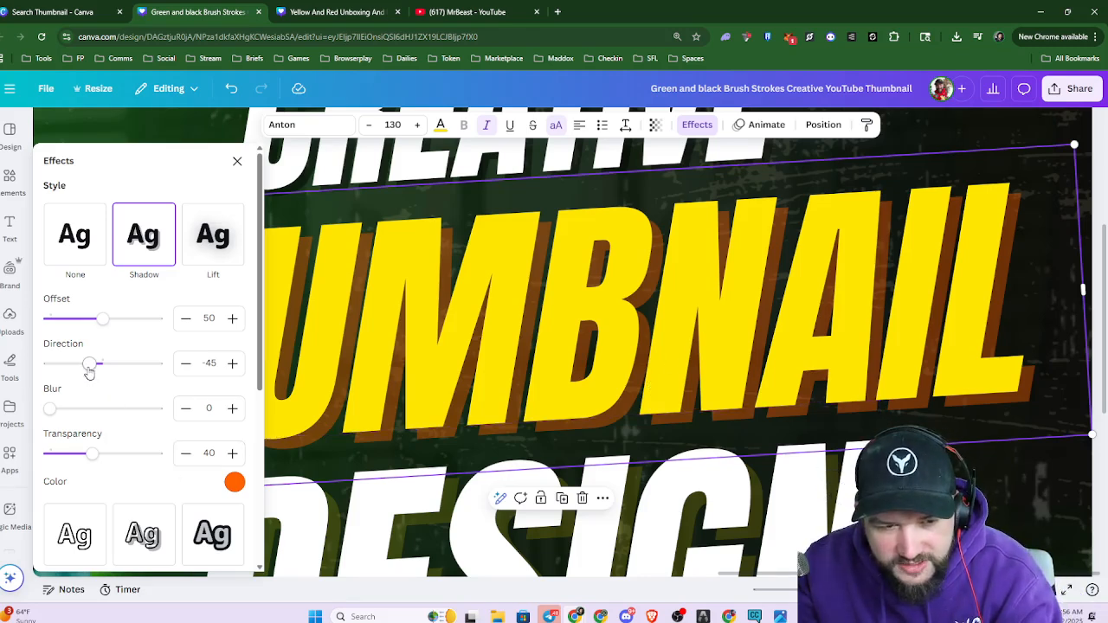
pyautogui.moveTo(89, 364); pyautogui.dragTo(76, 372)
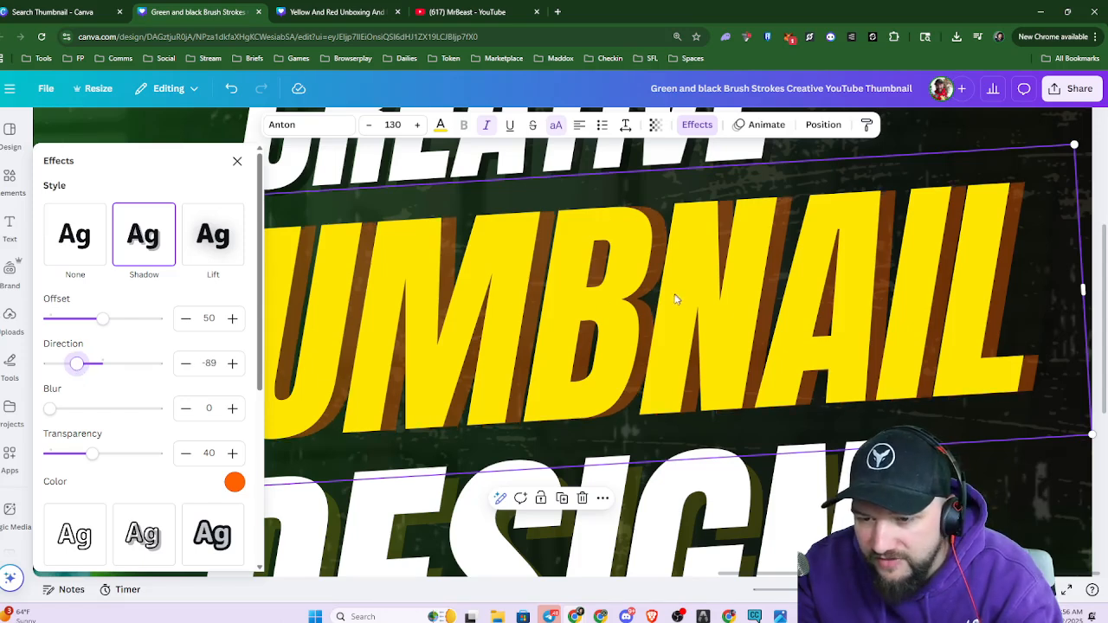
pyautogui.scroll(-5, 736, 374)
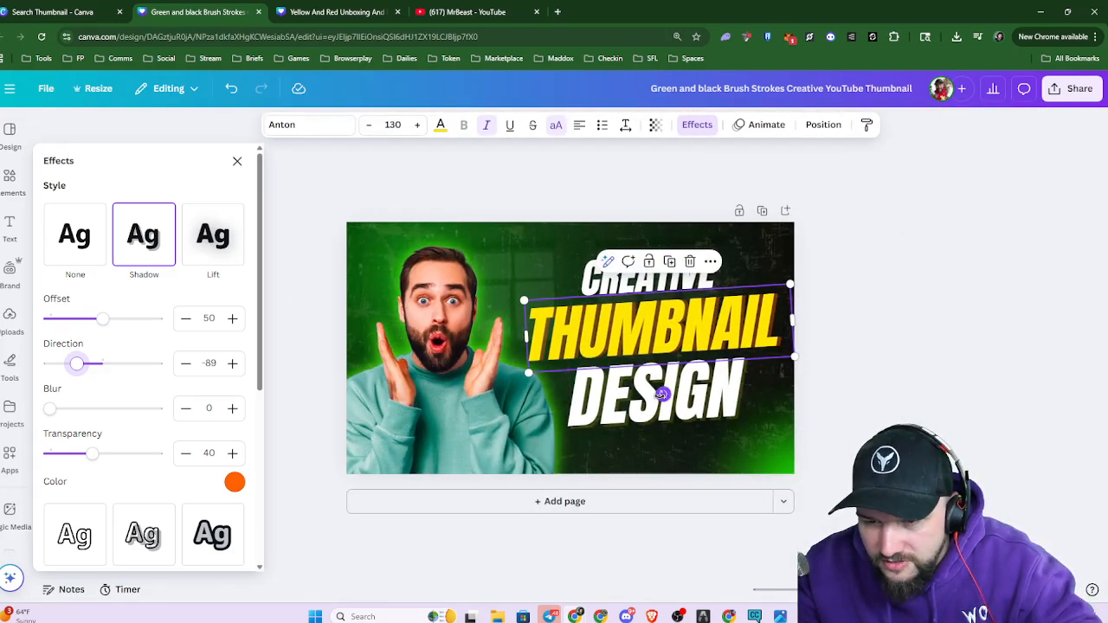
pyautogui.scroll(5, 636, 372)
pyautogui.scroll(3, 637, 373)
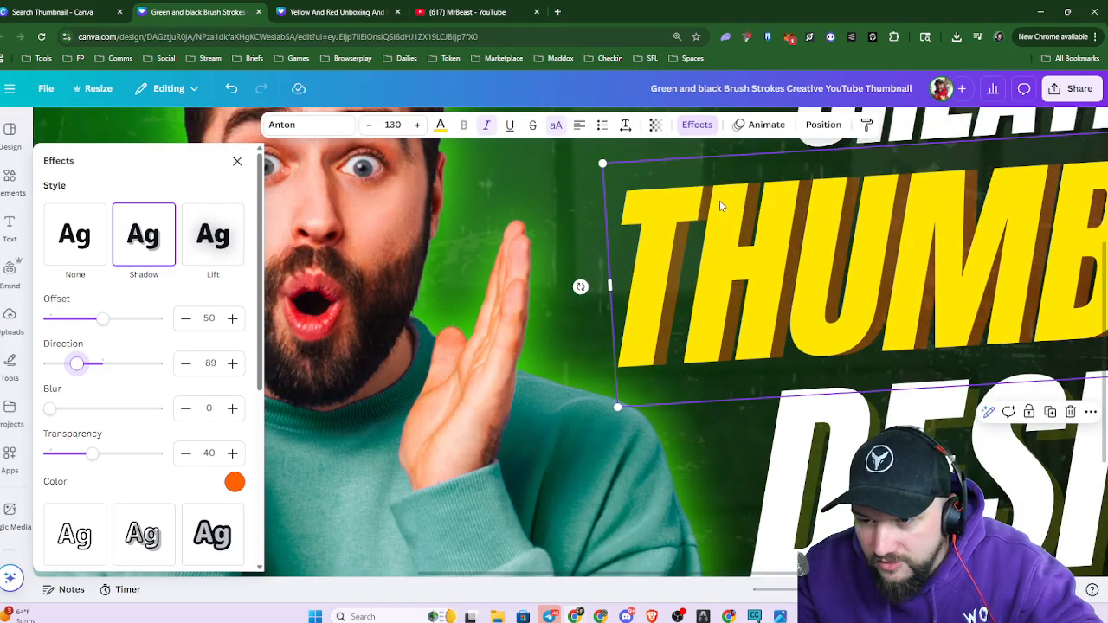
# Try a letter spacing of 37 on the word "THUMBNAIL" and undo the spacing change
pyautogui.click(625, 125)
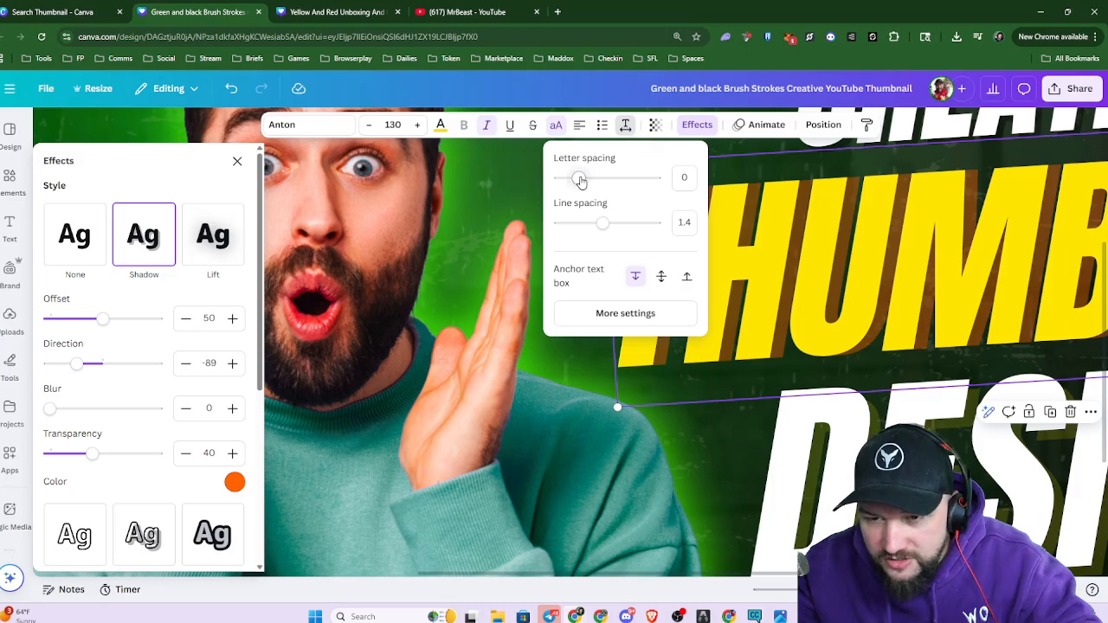
pyautogui.moveTo(601, 223)
pyautogui.mouseDown()
pyautogui.moveTo(589, 225)
pyautogui.moveTo(604, 240)
pyautogui.mouseUp()
pyautogui.moveTo(578, 178); pyautogui.dragTo(584, 197)
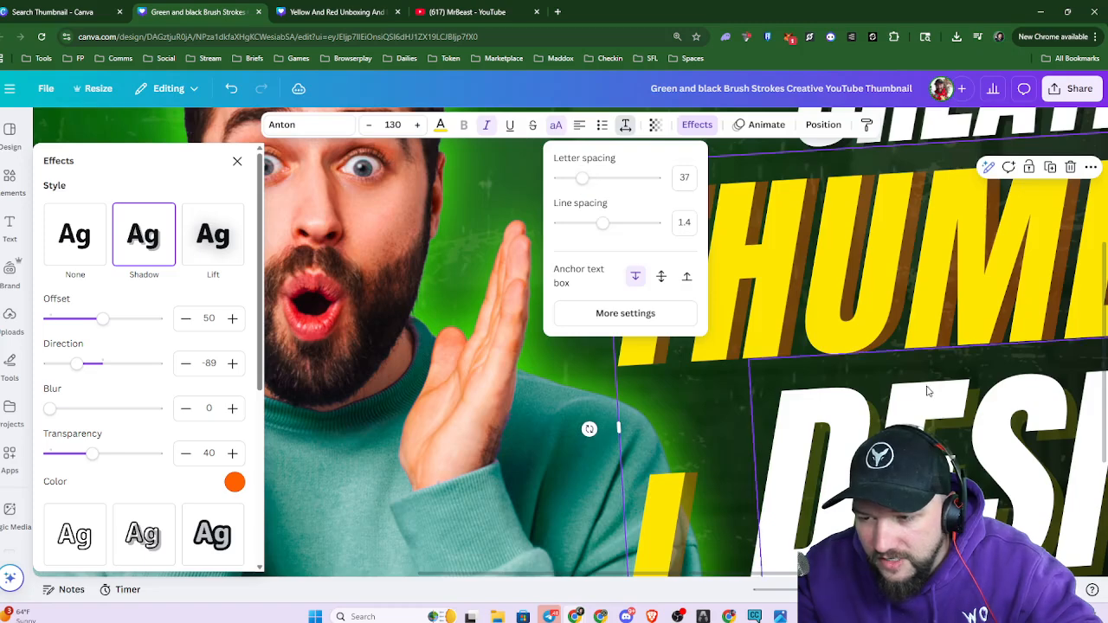
pyautogui.scroll(-2, 610, 402)
pyautogui.moveTo(585, 410)
pyautogui.mouseDown()
pyautogui.moveTo(527, 408)
pyautogui.moveTo(658, 383)
pyautogui.moveTo(557, 410)
pyautogui.moveTo(568, 412)
pyautogui.mouseUp()
pyautogui.hotkey('ctrl', 'z')
# Set the shadow direction of the word "THUMBNAIL" to -66
pyautogui.keyDown('ctrl'); pyautogui.scroll(3, 778, 405); pyautogui.keyUp('ctrl')
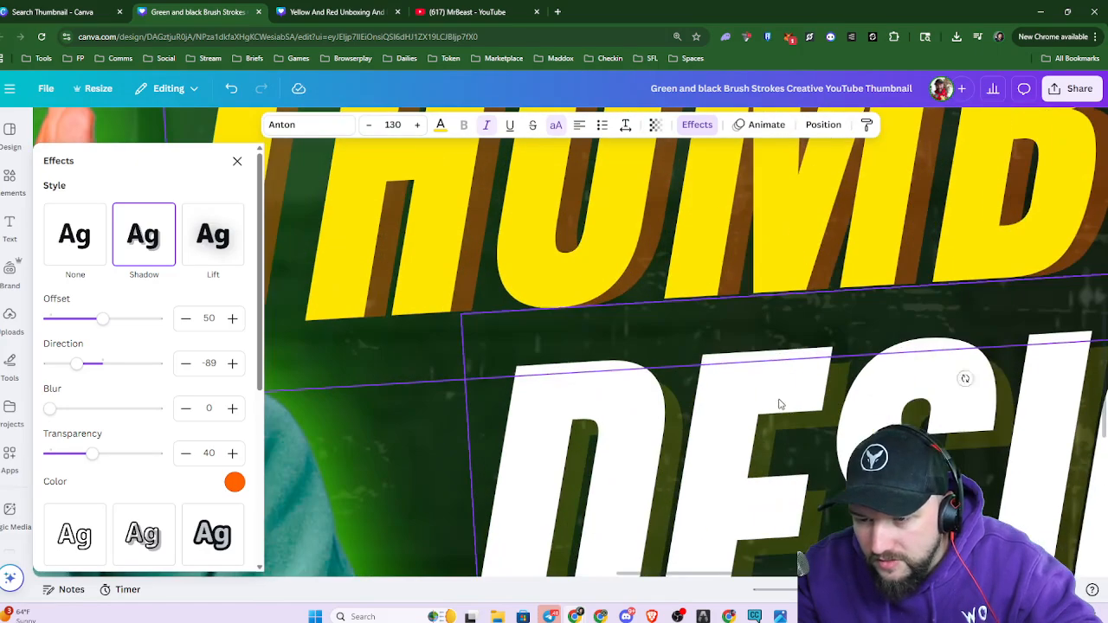
pyautogui.keyDown('ctrl'); pyautogui.scroll(4, 684, 387); pyautogui.keyUp('ctrl')
pyautogui.scroll(-2, 508, 331)
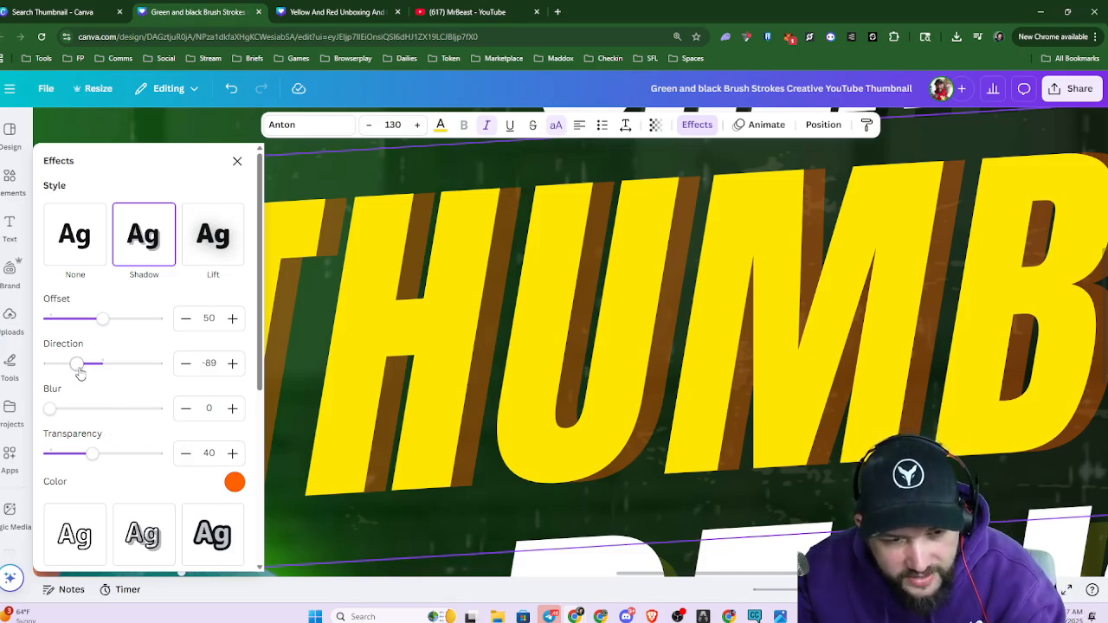
pyautogui.moveTo(77, 364); pyautogui.dragTo(84, 376)
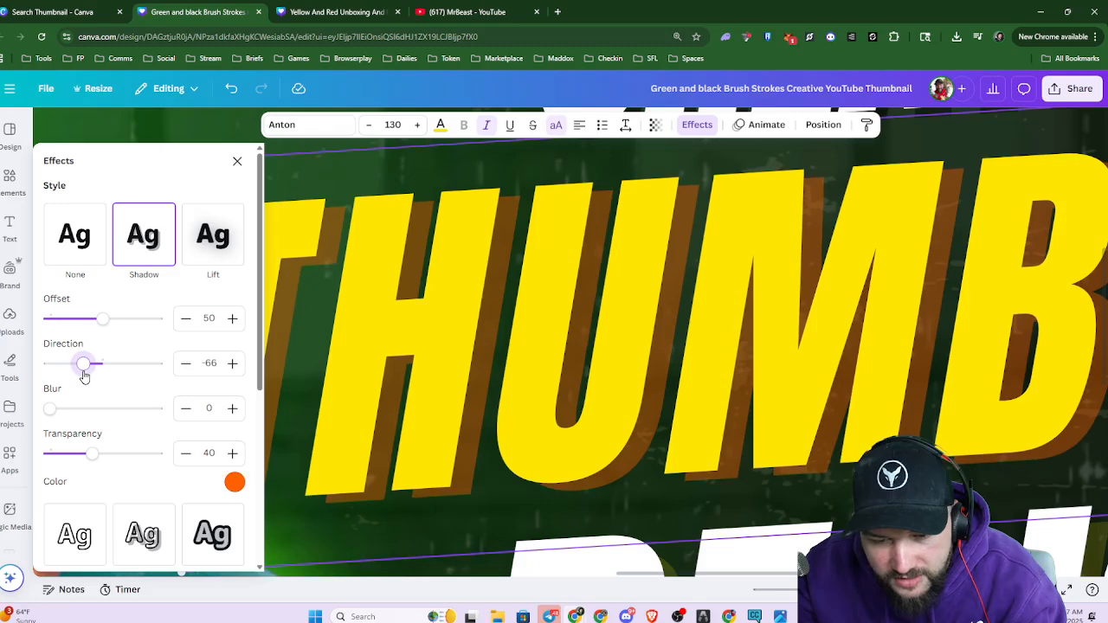
# Apply the Echo text effect to the word "THUMBNAIL" in place of the shadow
pyautogui.scroll(-3, 230, 403)
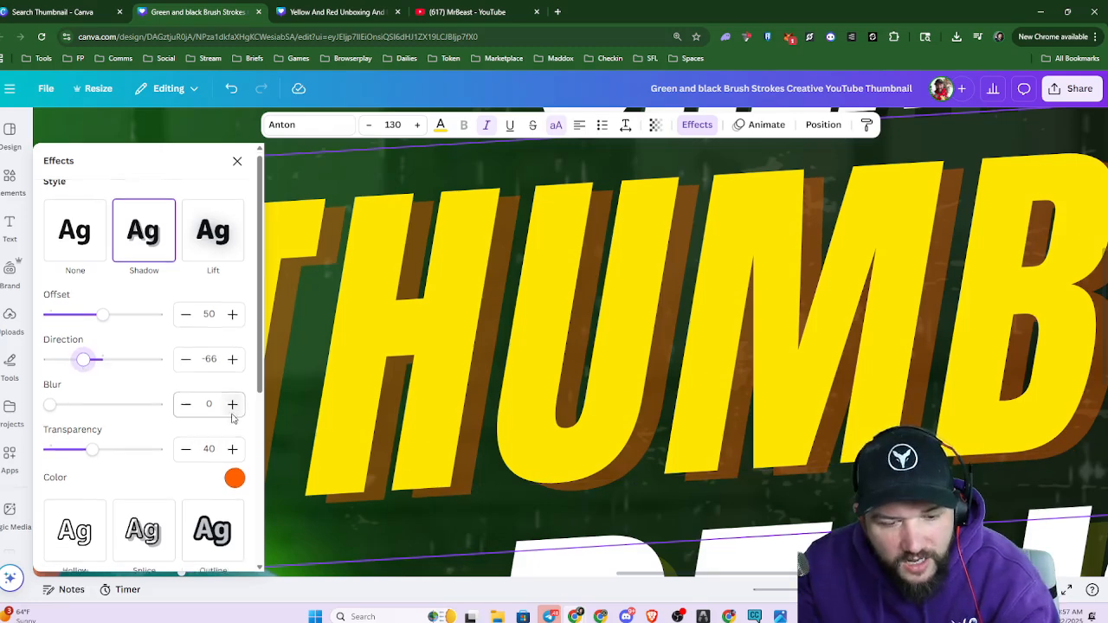
pyautogui.click(74, 448)
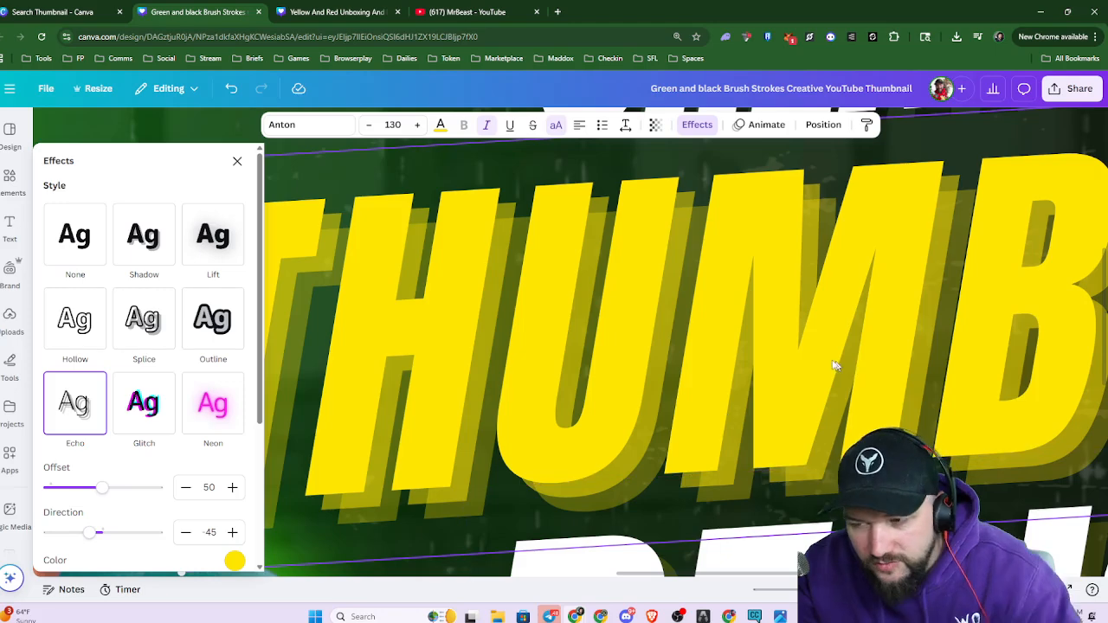
pyautogui.keyDown('ctrl'); pyautogui.scroll(-5, 707, 321); pyautogui.keyUp('ctrl')
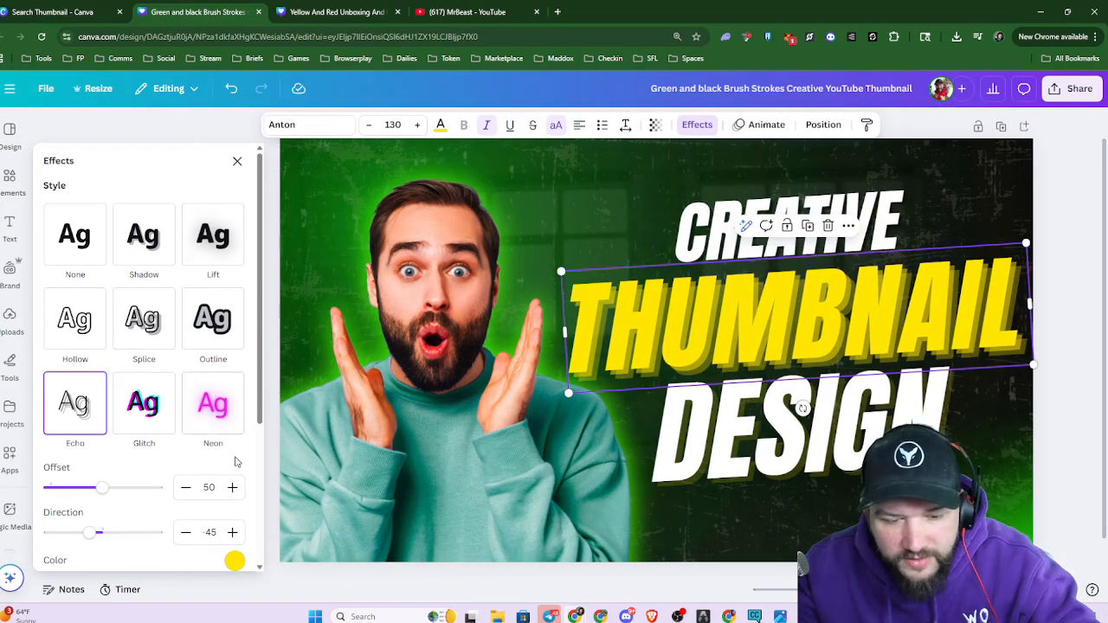
# Try dark green and light red as the Echo color of "THUMBNAIL", settle on orange, and deselect the text
pyautogui.scroll(-3, 234, 415)
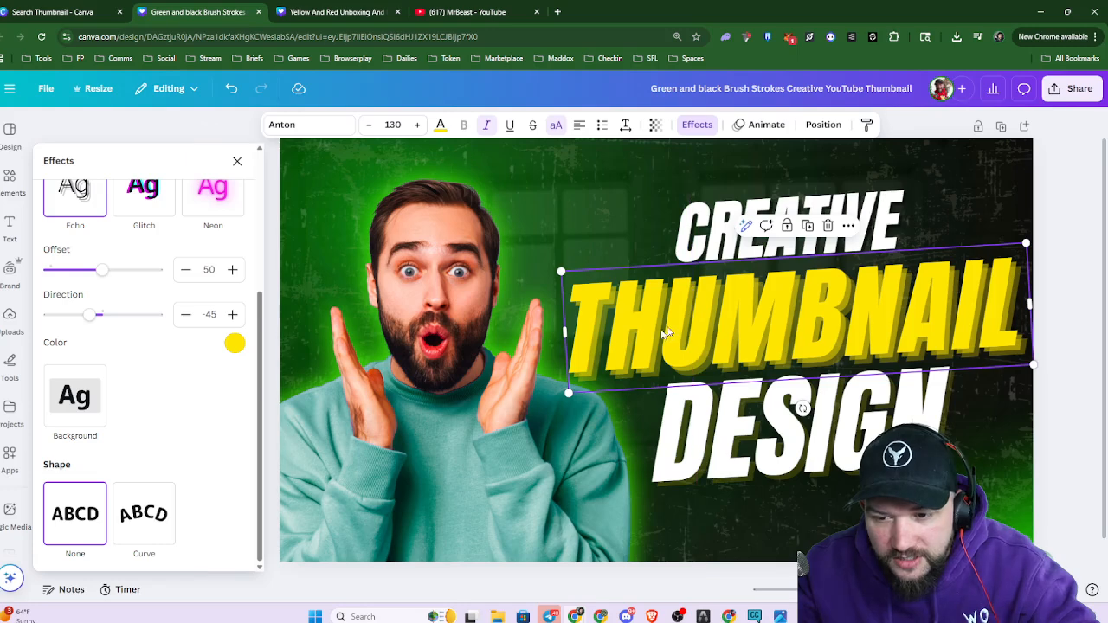
pyautogui.click(235, 344)
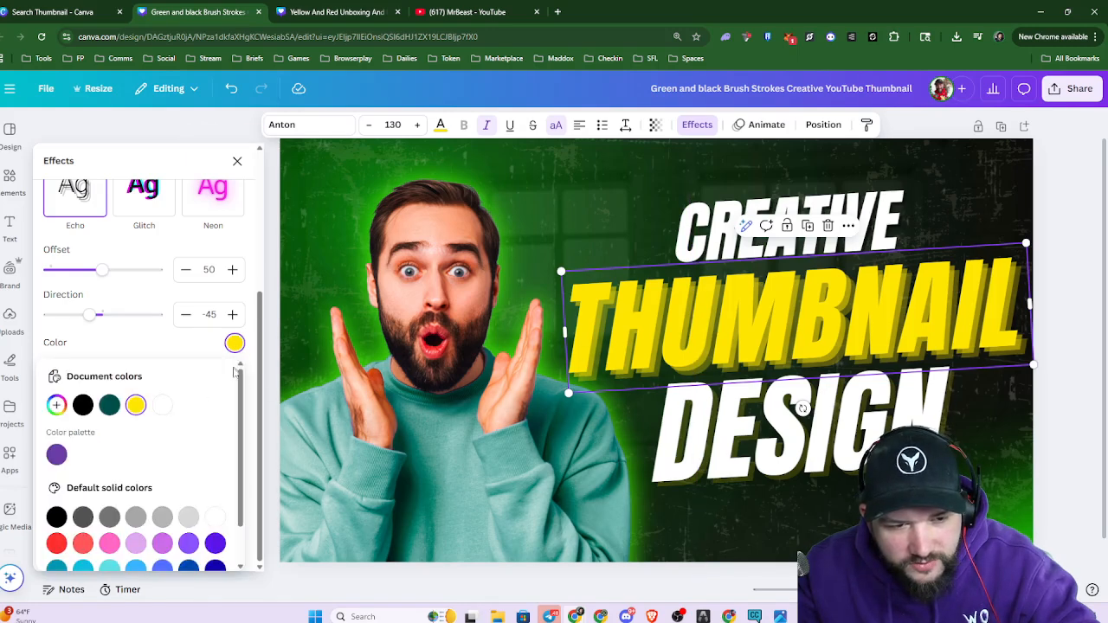
pyautogui.click(109, 405)
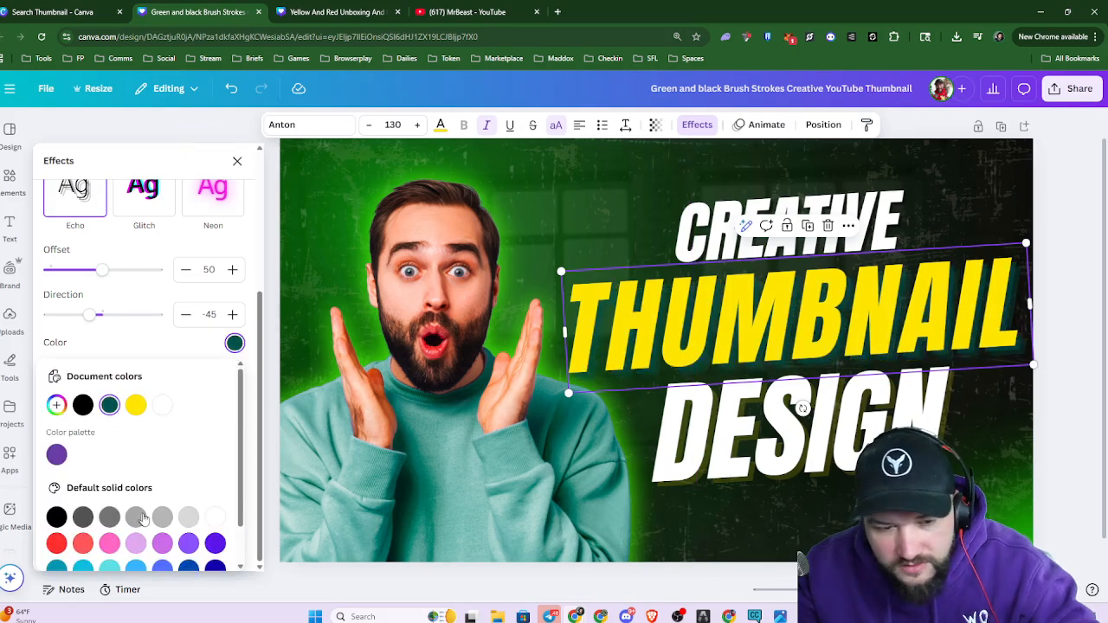
pyautogui.click(83, 544)
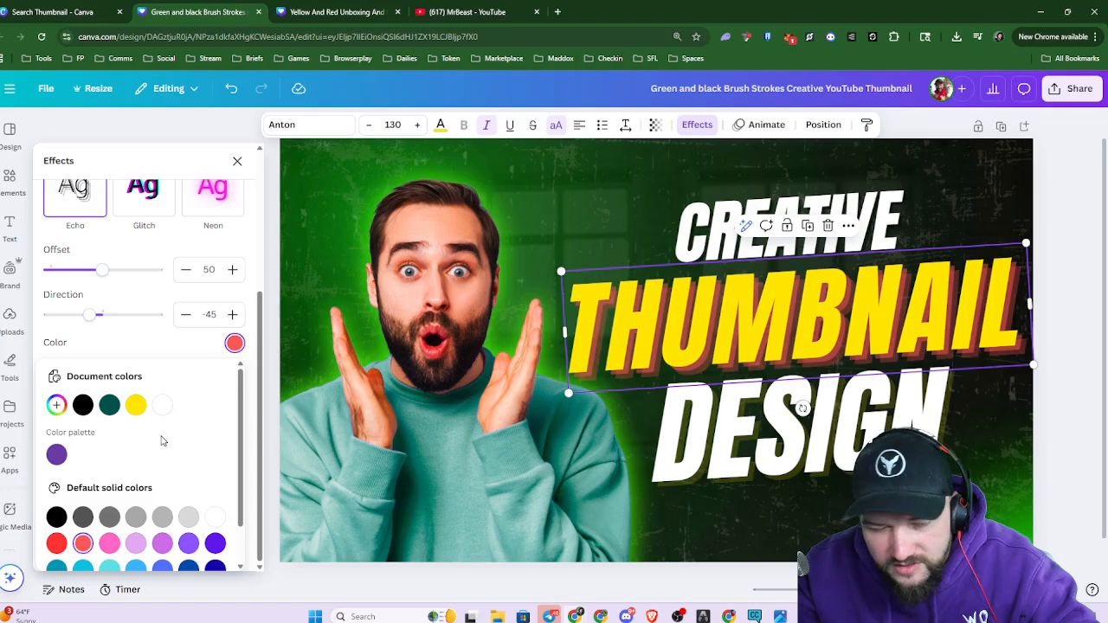
pyautogui.scroll(-1, 166, 443)
pyautogui.click(216, 551)
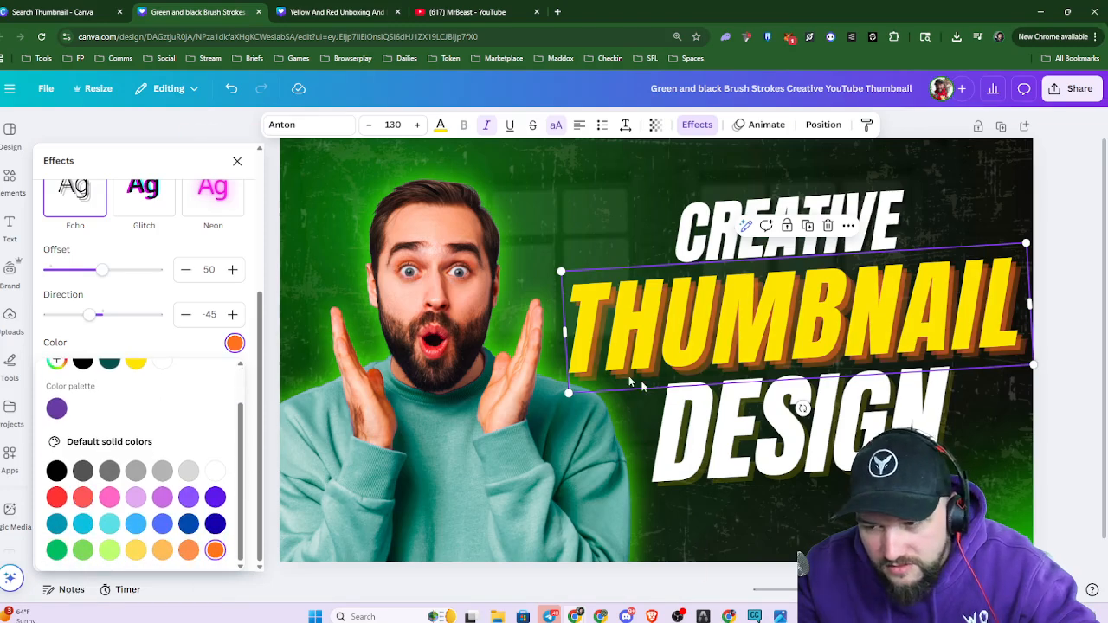
pyautogui.scroll(-3, 772, 403)
pyautogui.click(847, 376)
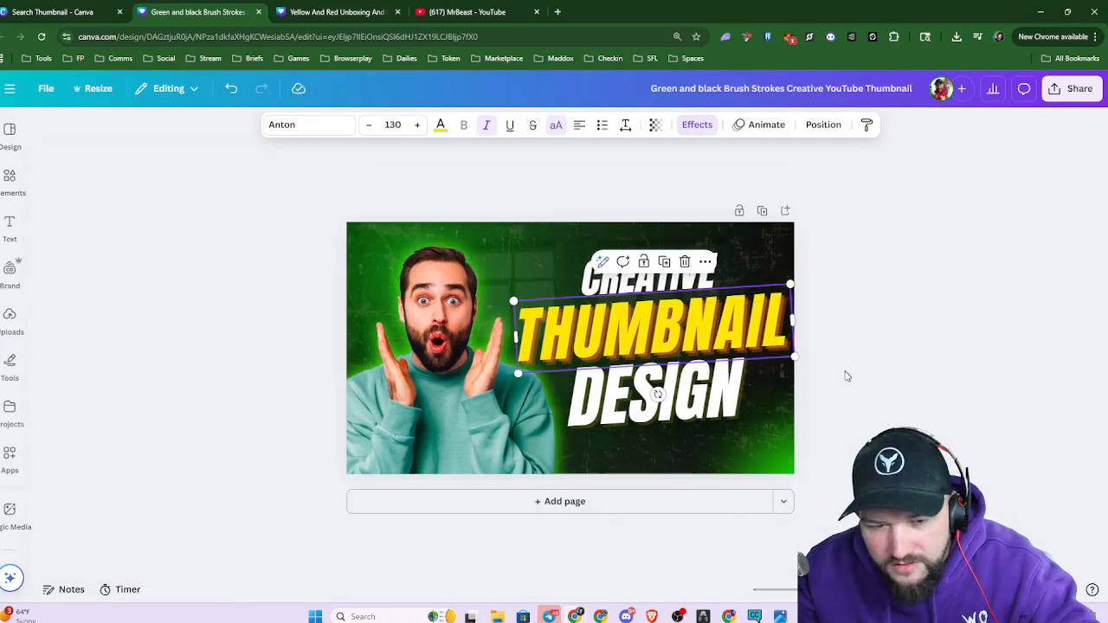
pyautogui.click(903, 424)
pyautogui.scroll(3, 796, 363)
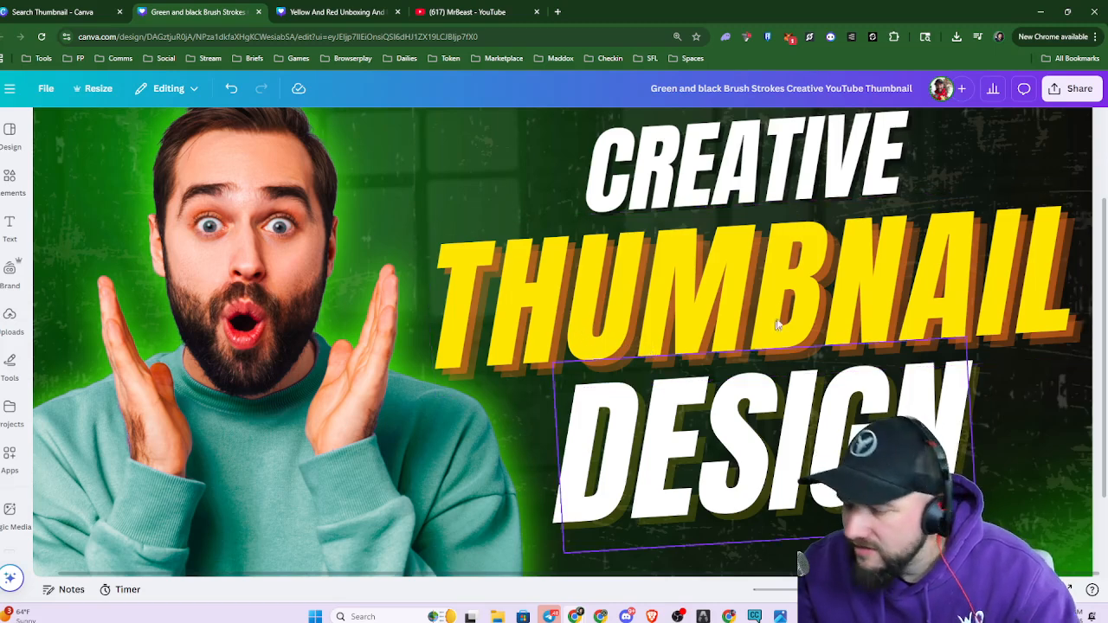
# Reselect the word "THUMBNAIL" and set its Echo color to yellow, fine-tuned to #FFE600
pyautogui.click(654, 308)
pyautogui.click(440, 125)
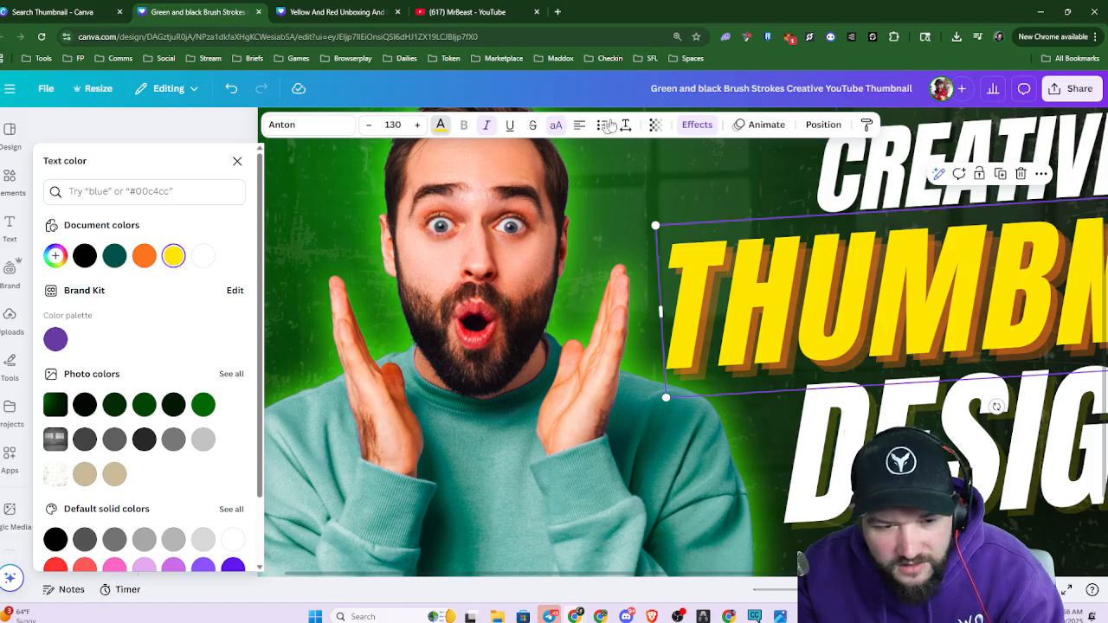
pyautogui.click(695, 130)
pyautogui.scroll(-3, 228, 426)
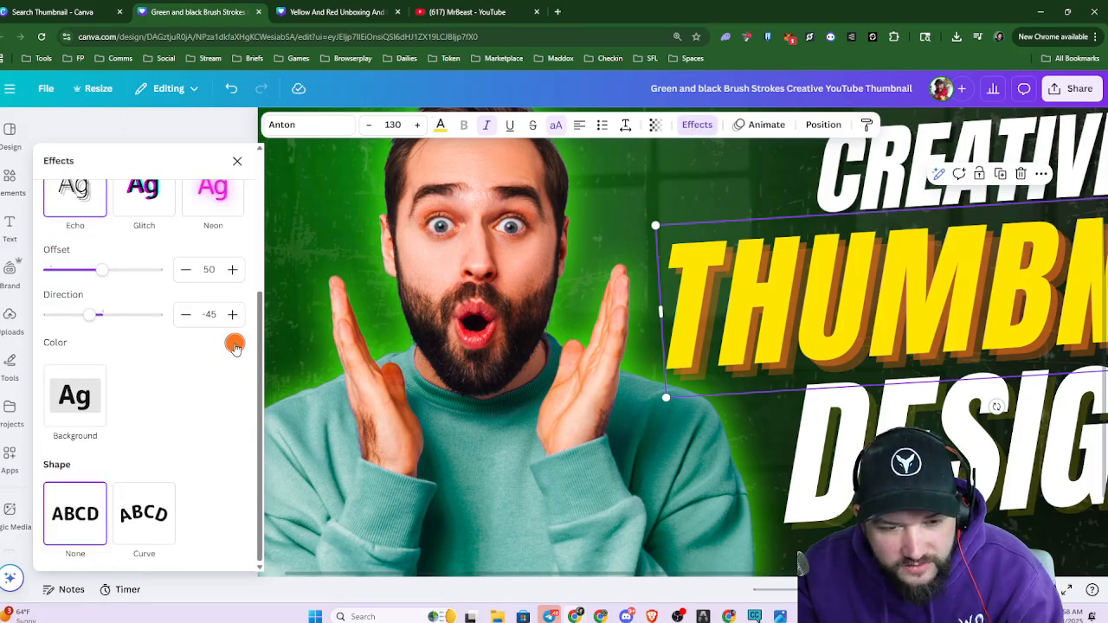
pyautogui.click(234, 346)
pyautogui.click(163, 404)
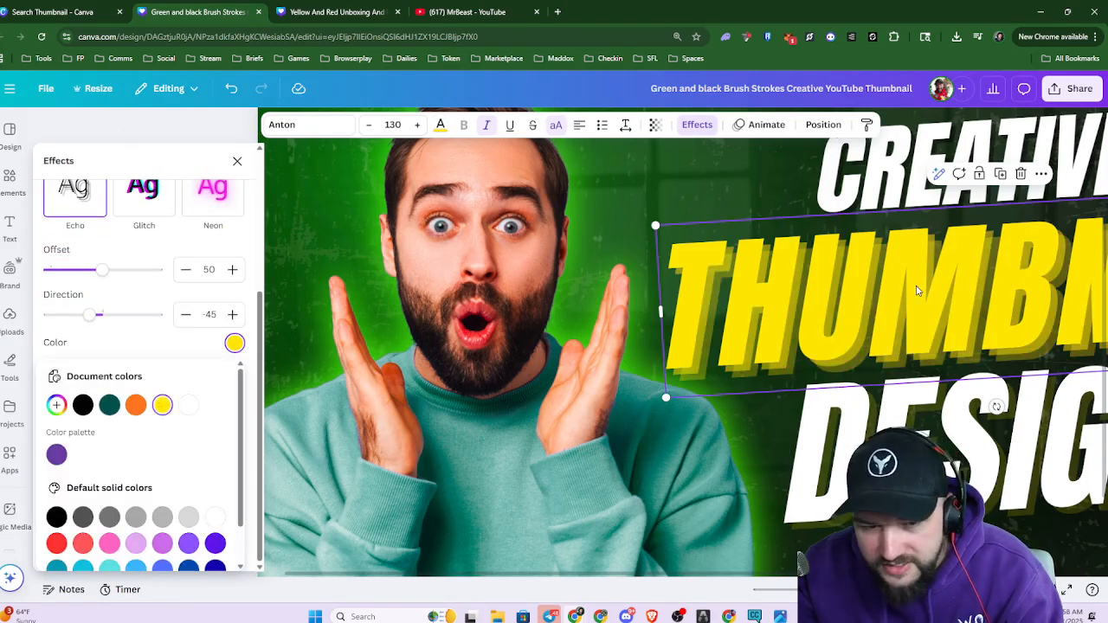
pyautogui.click(55, 406)
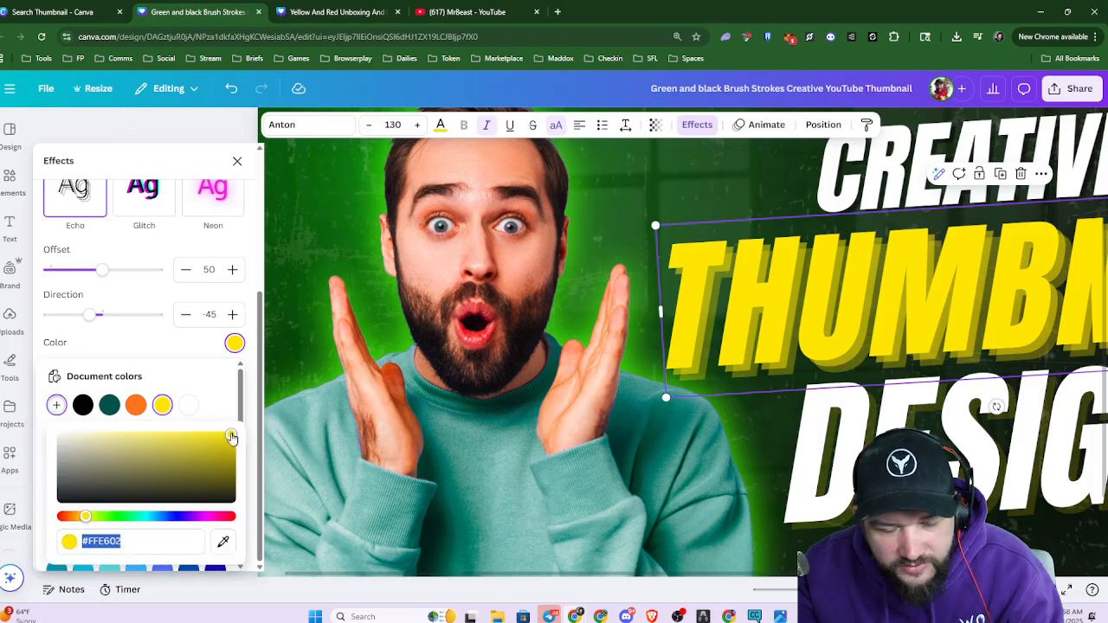
pyautogui.moveTo(231, 439)
pyautogui.mouseDown()
pyautogui.moveTo(241, 479)
pyautogui.moveTo(232, 434)
pyautogui.mouseUp()
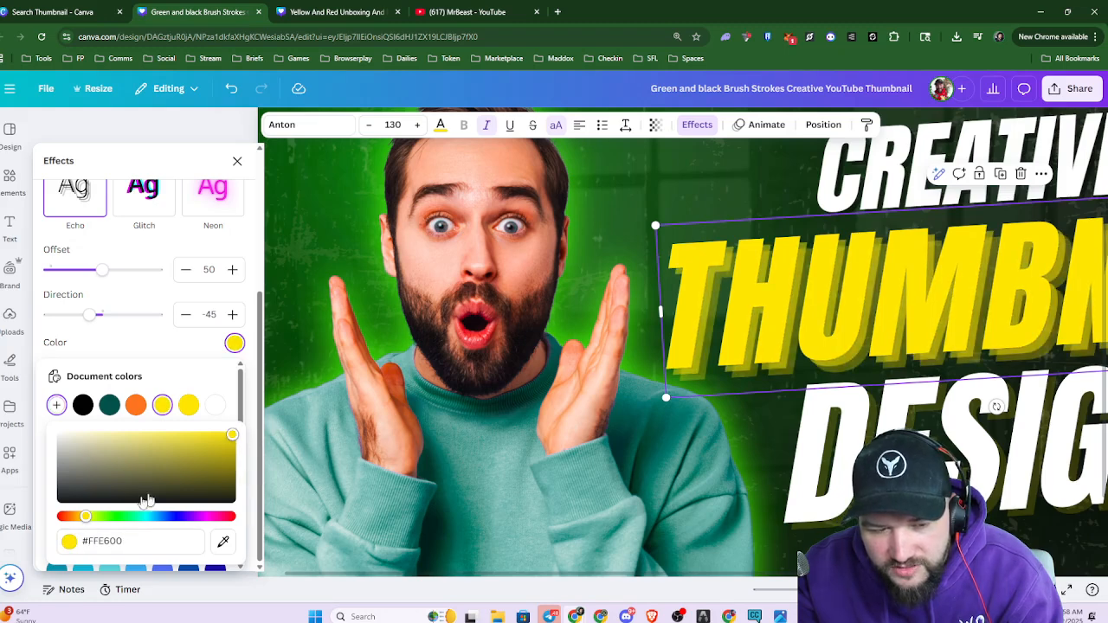
# Try lime green #A6FF00 as the Echo color of "THUMBNAIL", switch it to blue #0D00FF, and inspect the letters
pyautogui.moveTo(87, 519); pyautogui.dragTo(98, 519)
pyautogui.scroll(-4, 865, 391)
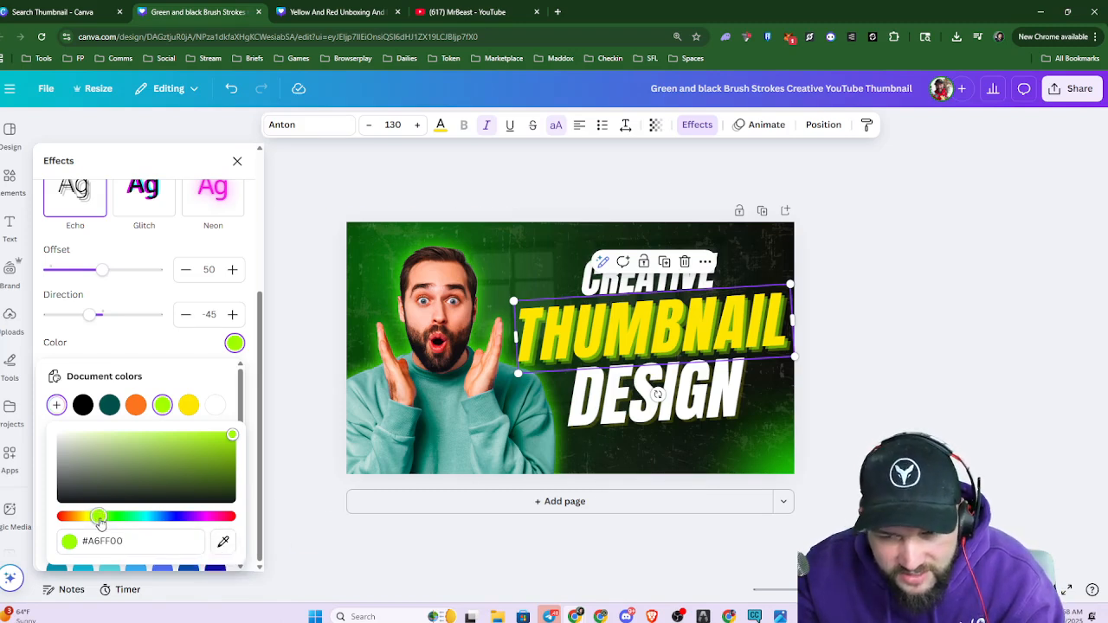
pyautogui.moveTo(99, 522); pyautogui.dragTo(179, 540)
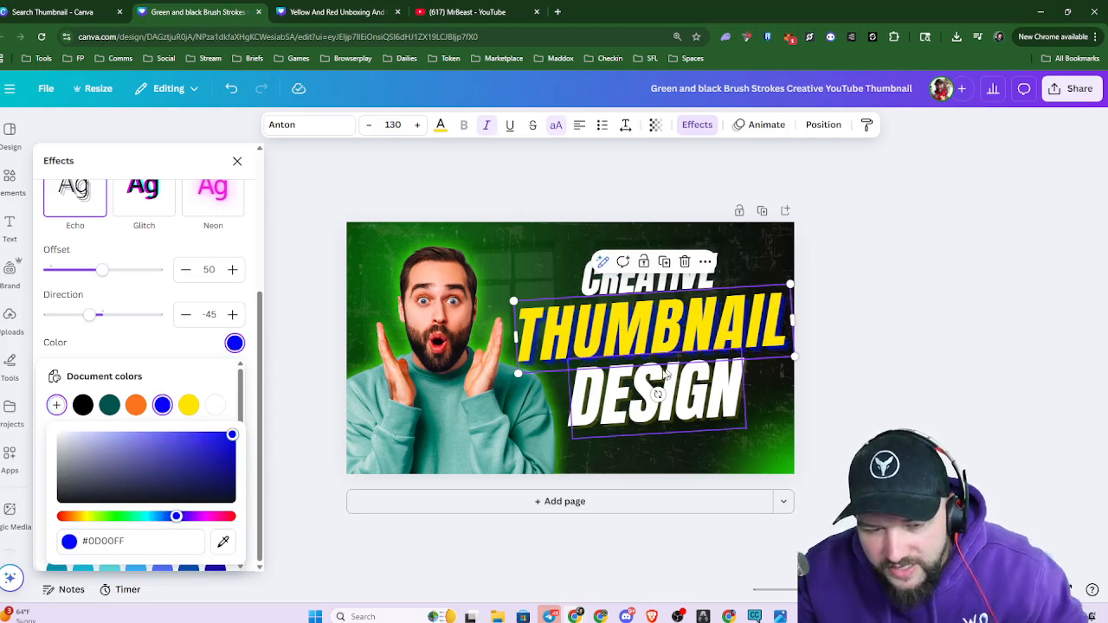
pyautogui.scroll(5, 684, 344)
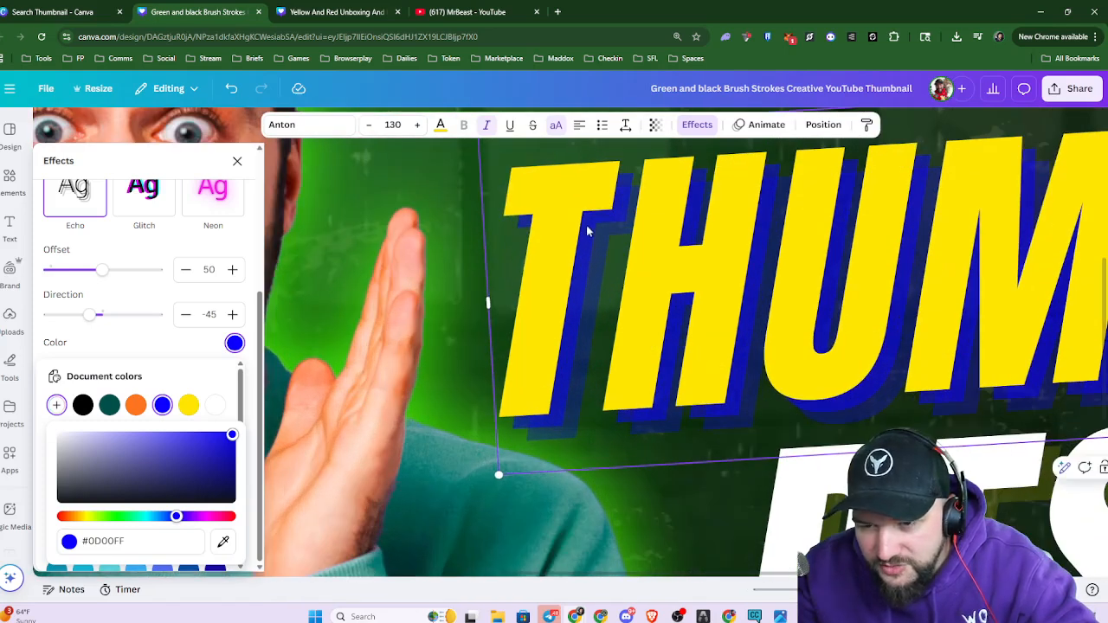
pyautogui.click(586, 238)
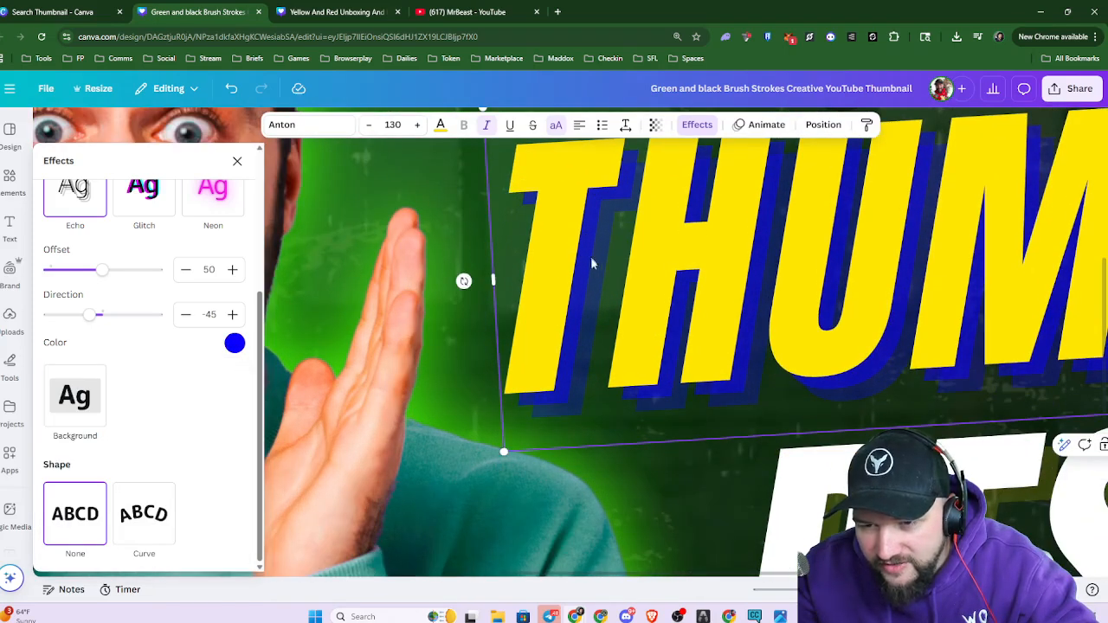
pyautogui.scroll(-3, 632, 333)
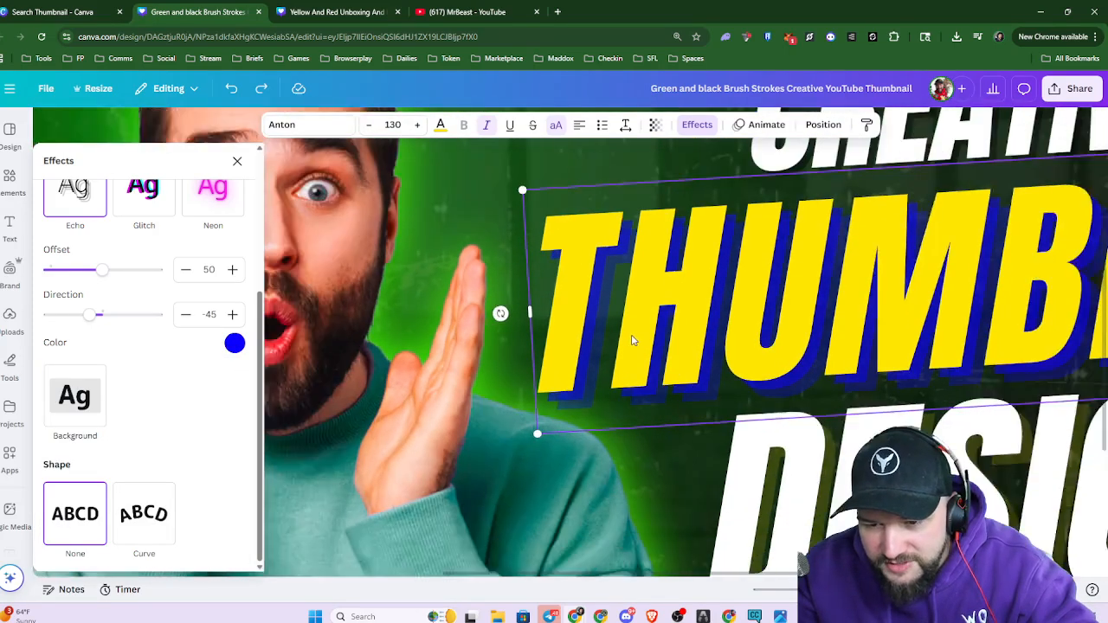
# Set the Echo color of the word "THUMBNAIL" to a custom red, #FF0026
pyautogui.scroll(-3, 740, 338)
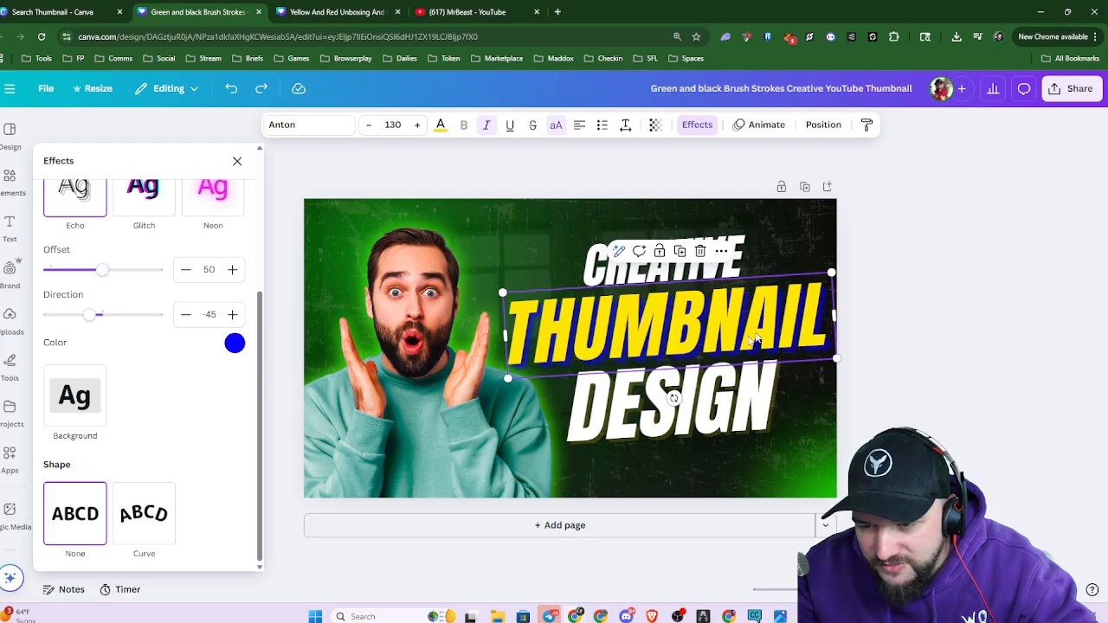
pyautogui.click(234, 343)
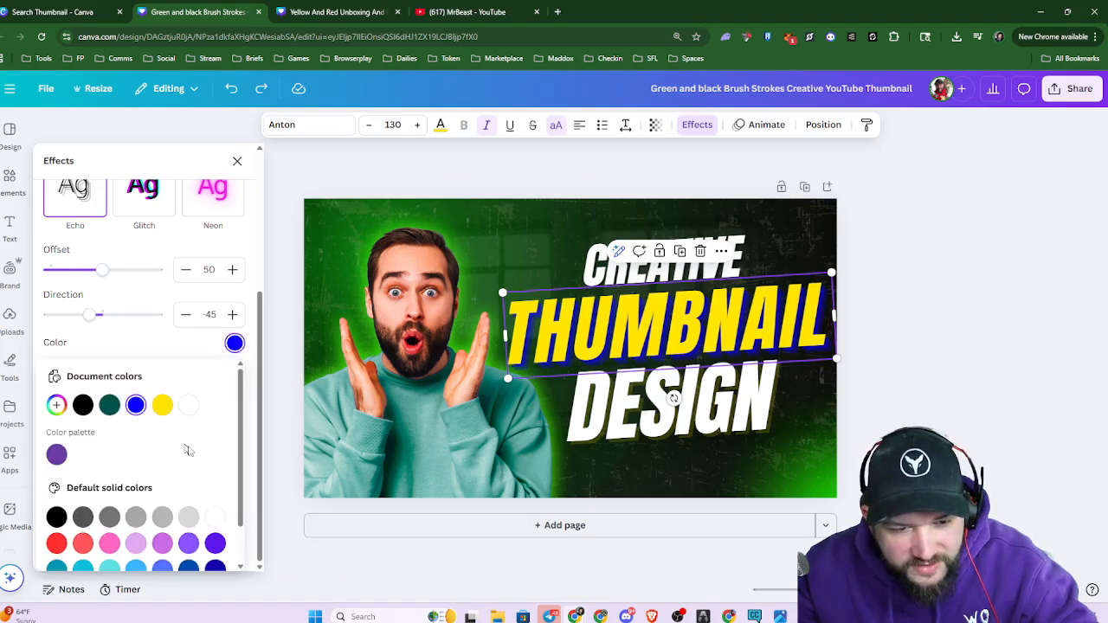
pyautogui.click(56, 404)
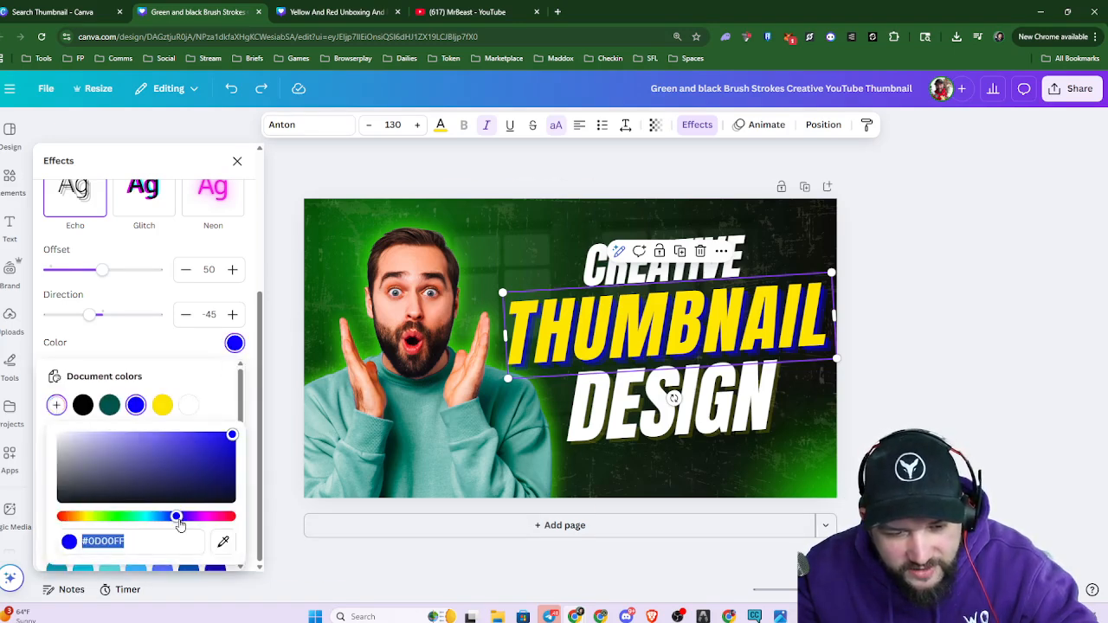
pyautogui.moveTo(179, 524); pyautogui.dragTo(227, 541)
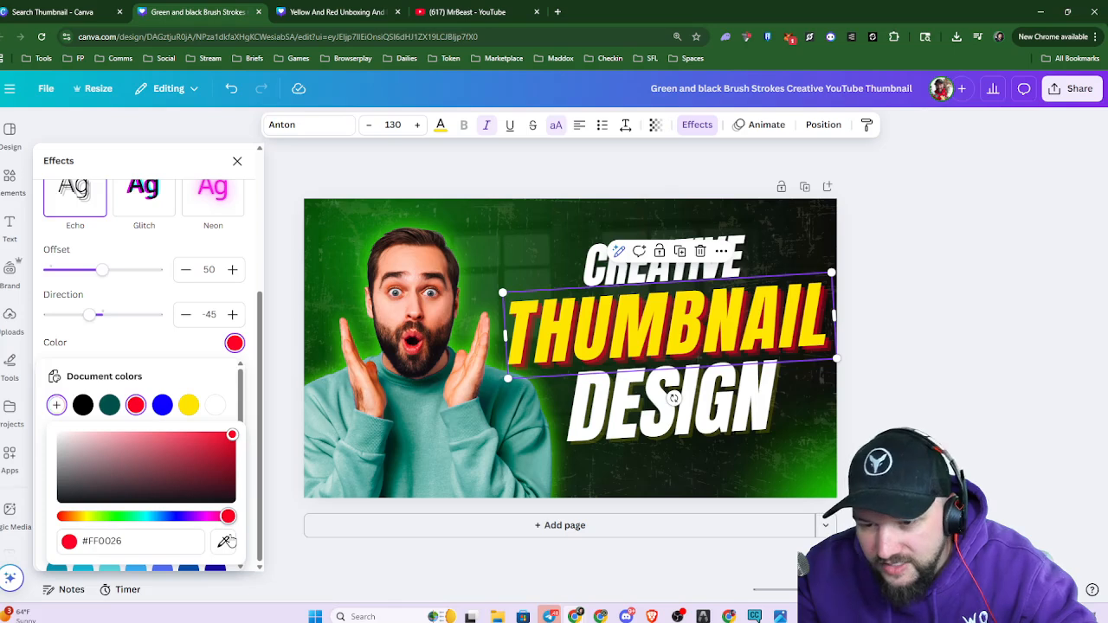
# Set the Echo color of the word "THUMBNAIL" to orange #FF6300, deselect the text, and view the whole thumbnail
pyautogui.moveTo(227, 542); pyautogui.dragTo(71, 532)
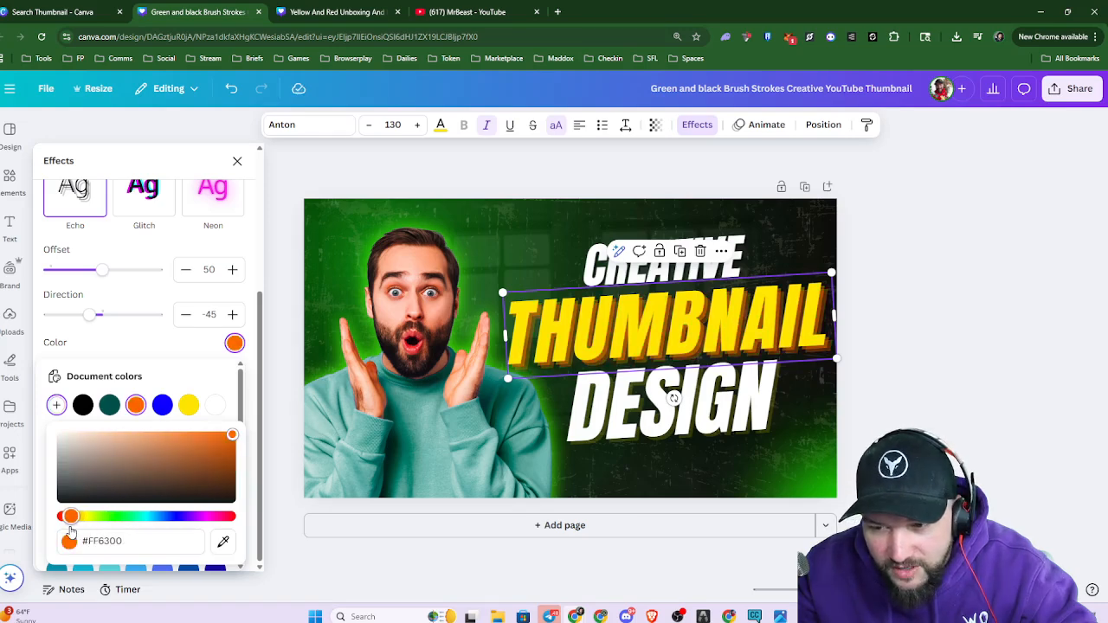
pyautogui.click(959, 372)
pyautogui.hscroll(-3, 873, 437)
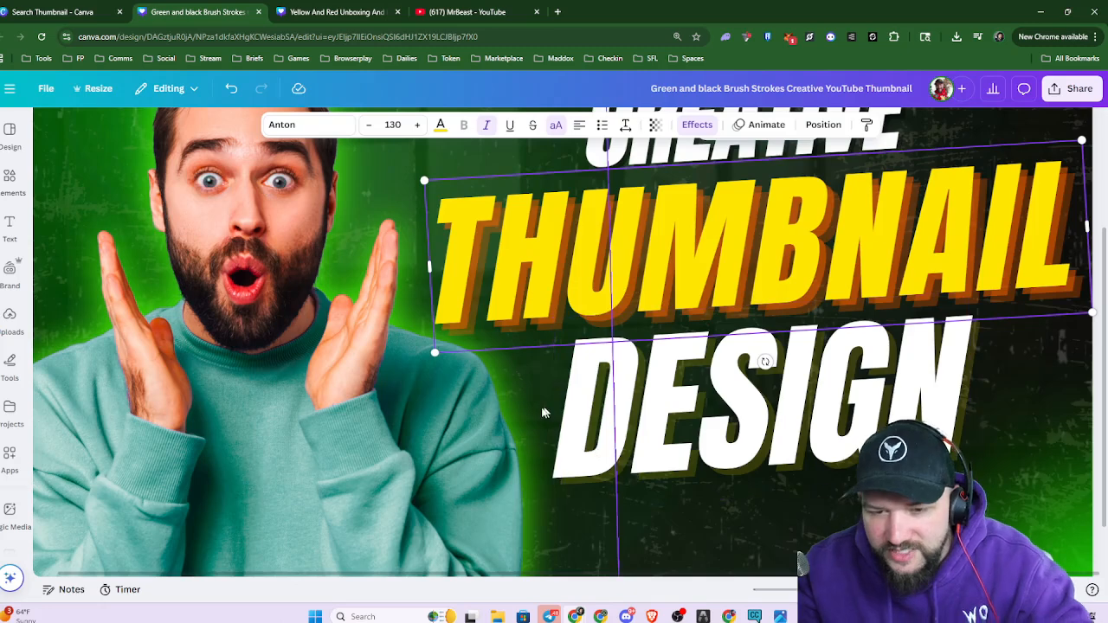
pyautogui.keyDown('ctrl'); pyautogui.scroll(-5, 589, 450); pyautogui.keyUp('ctrl')
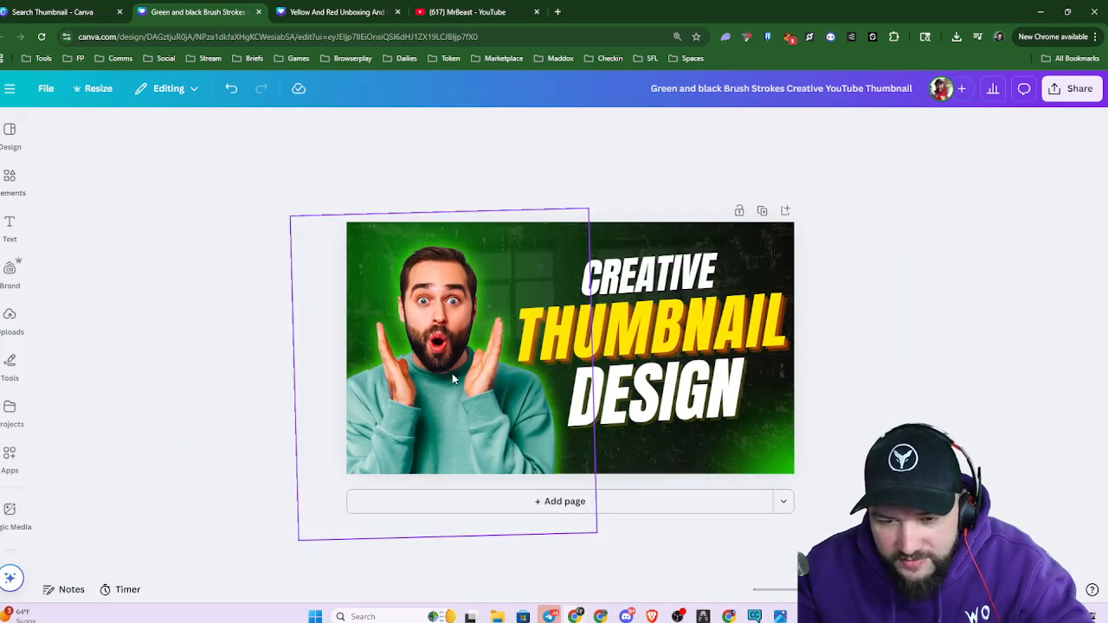
# Open the Glow shadow settings of the surprised man's cutout and shift the glow color to green #3BFF00
pyautogui.click(451, 373)
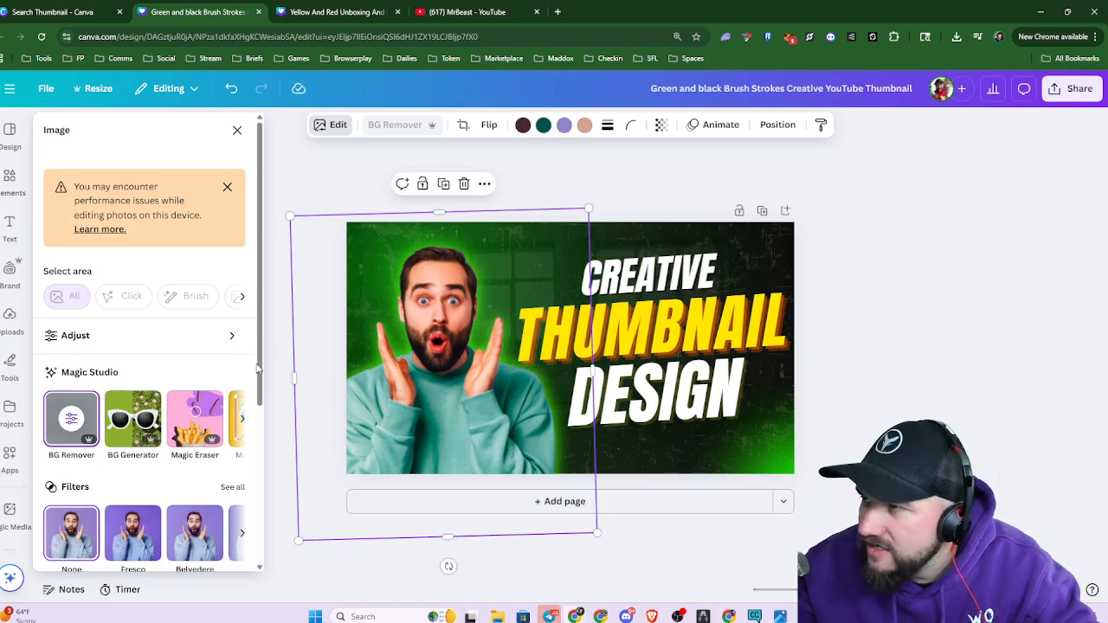
pyautogui.scroll(-3, 214, 324)
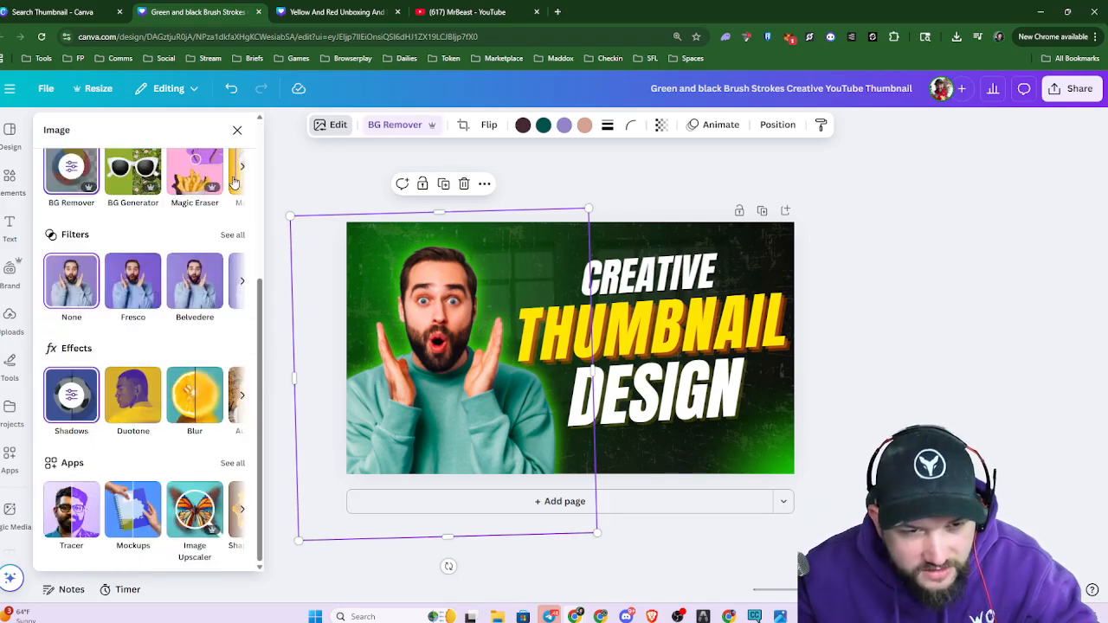
pyautogui.click(73, 396)
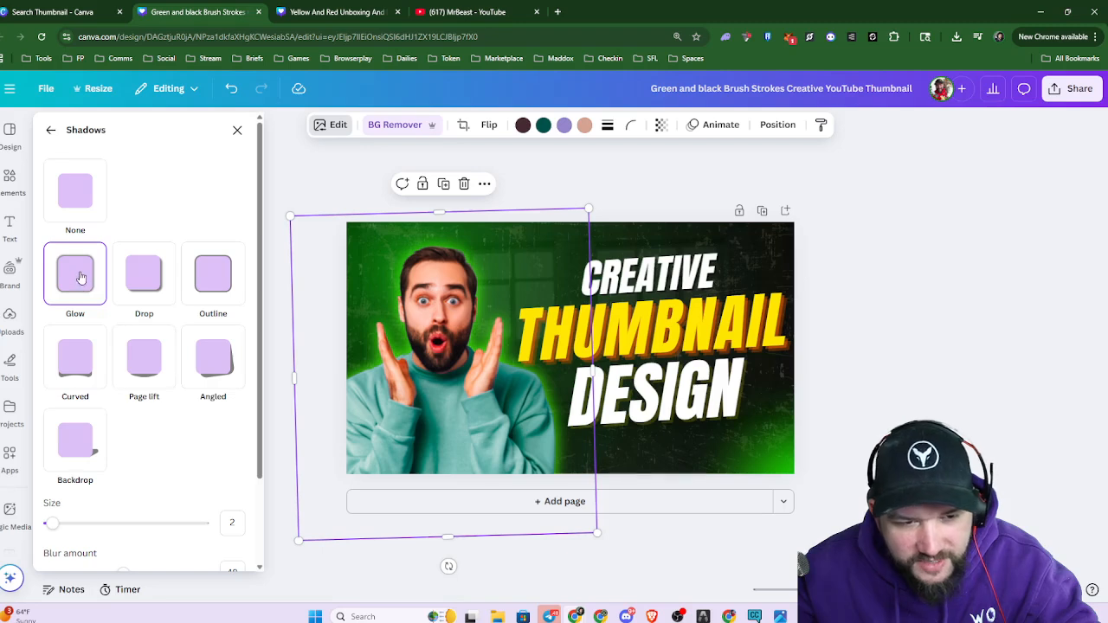
pyautogui.scroll(-3, 173, 406)
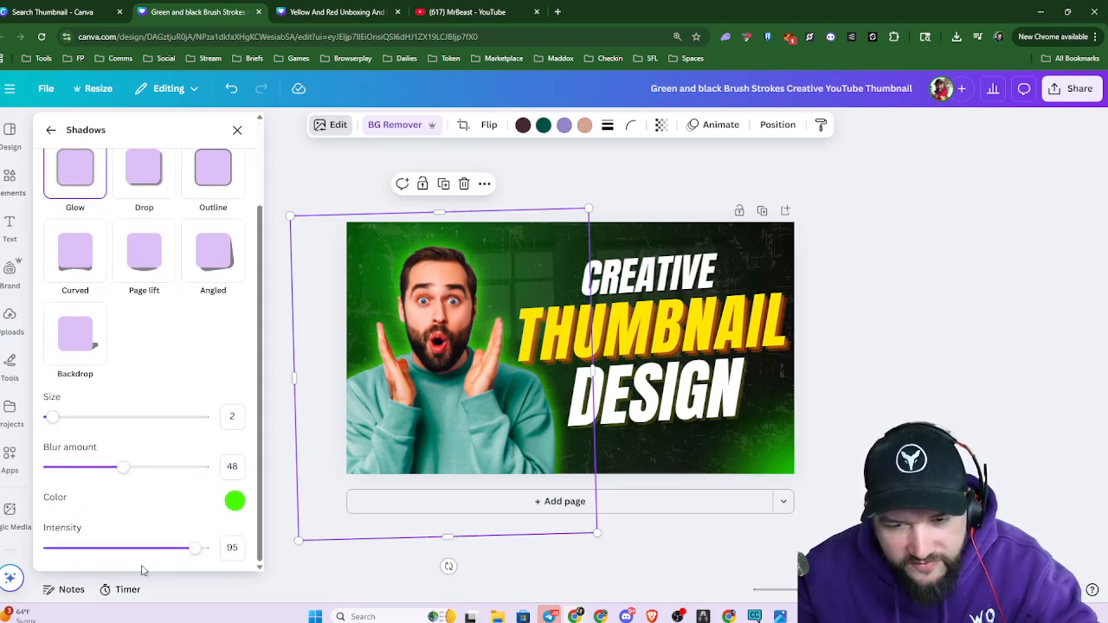
pyautogui.click(234, 500)
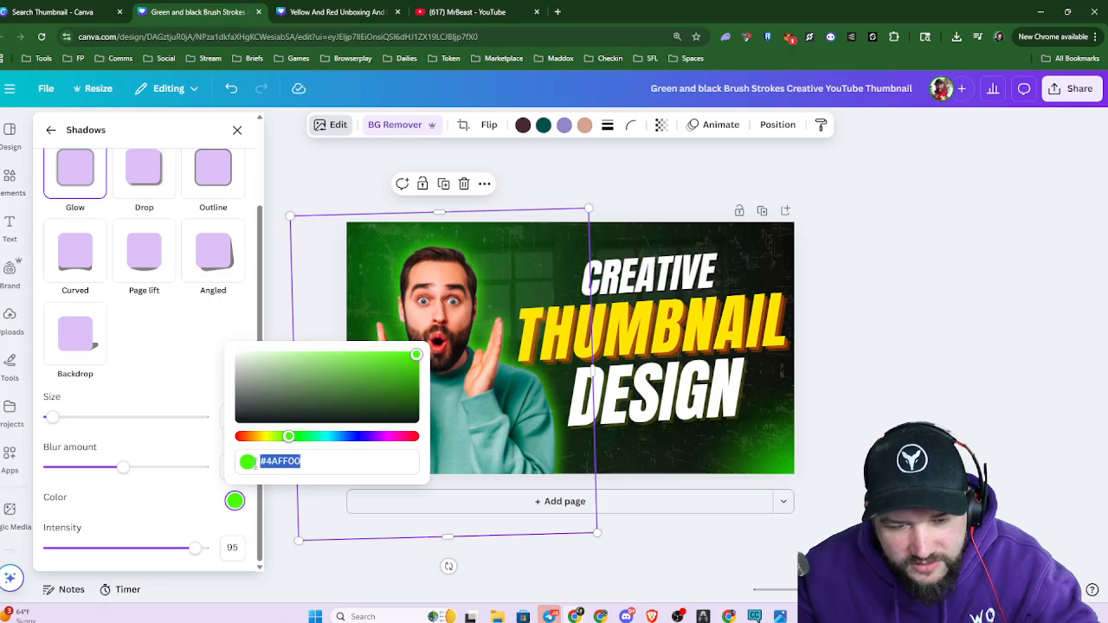
pyautogui.click(290, 437)
pyautogui.press('Right')
pyautogui.press('Right')
pyautogui.press('Right')
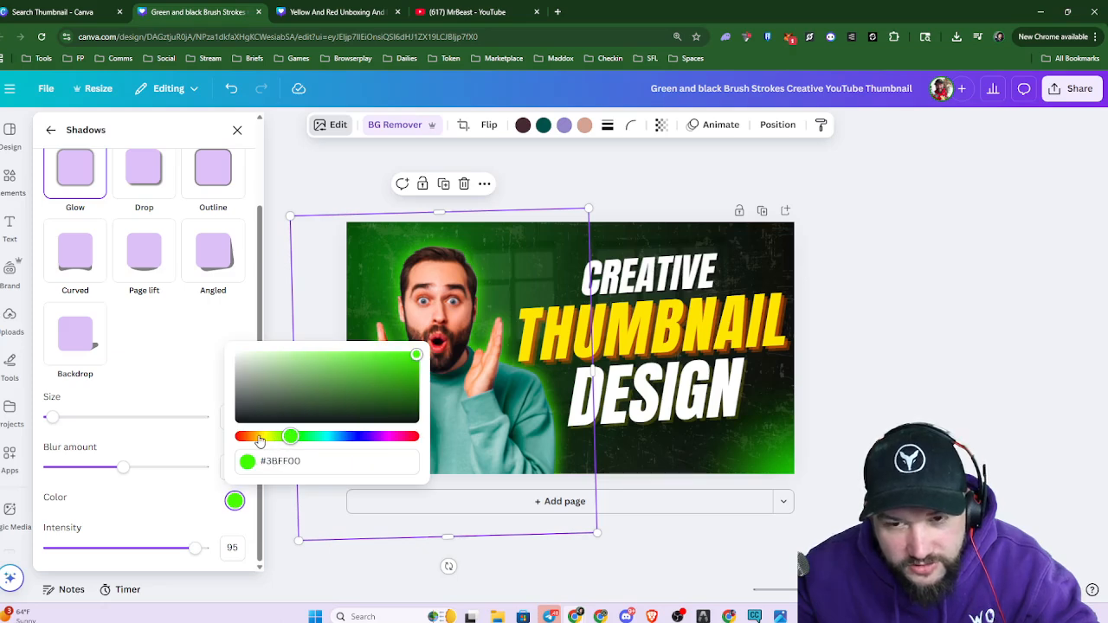
# Try amber #FFBF00 and yellow #FFD600 as the man's glow color, and close the thumbnail search page
pyautogui.click(260, 439)
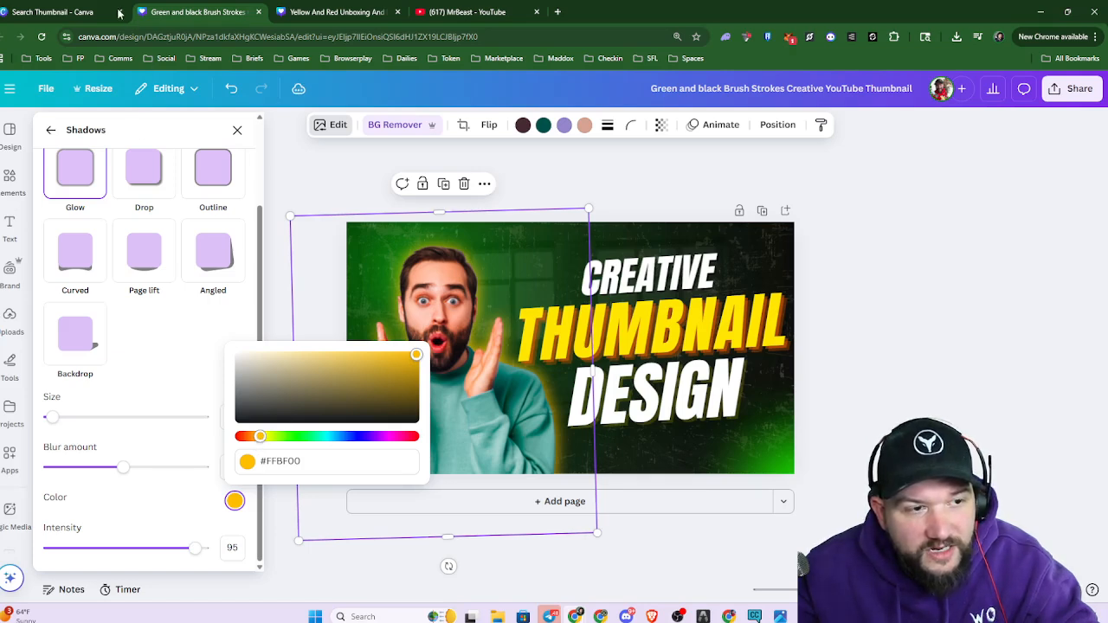
pyautogui.press('Right')
pyautogui.press('Right')
pyautogui.press('Right')
pyautogui.press('Right')
pyautogui.press('Right')
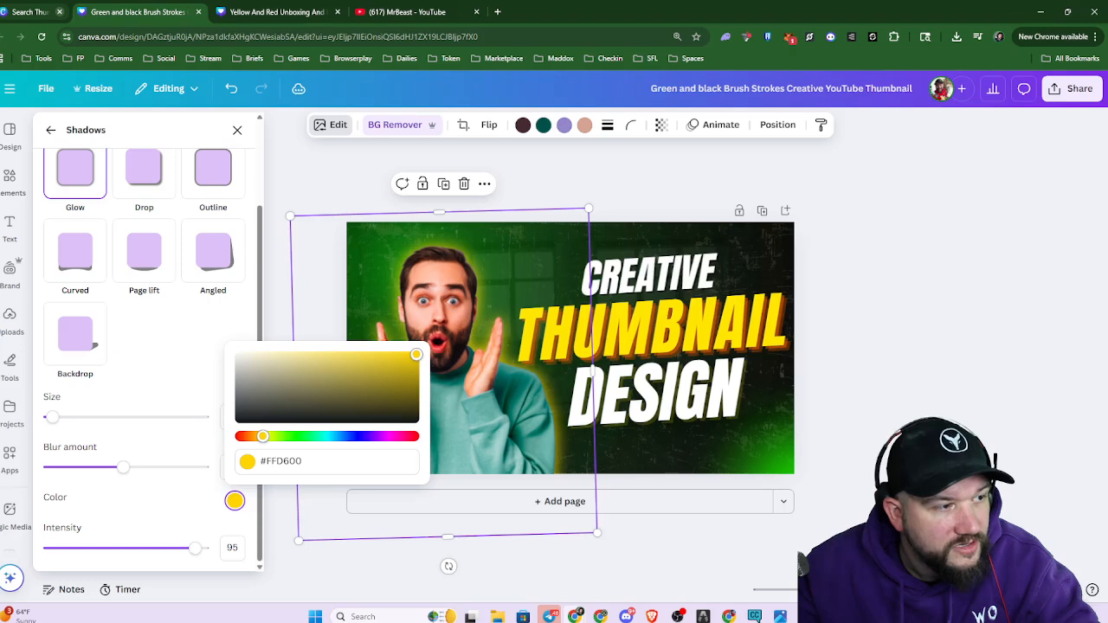
pyautogui.click(58, 11)
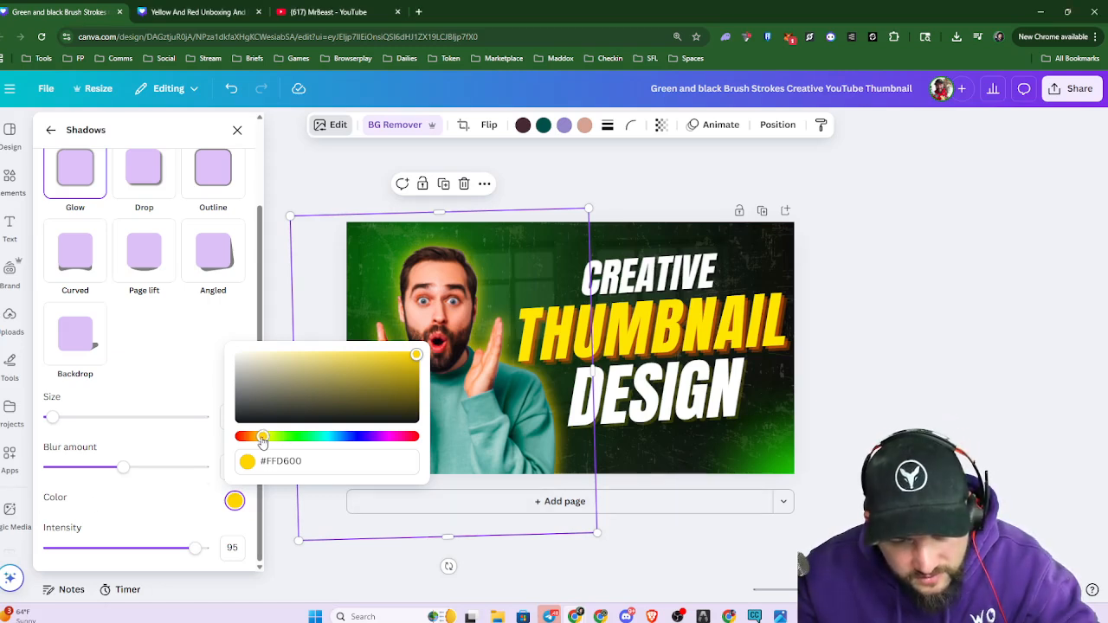
# Set the glow color around the man to orange-yellow #FFB800, and deselect the cutout
pyautogui.moveTo(252, 440); pyautogui.dragTo(274, 444)
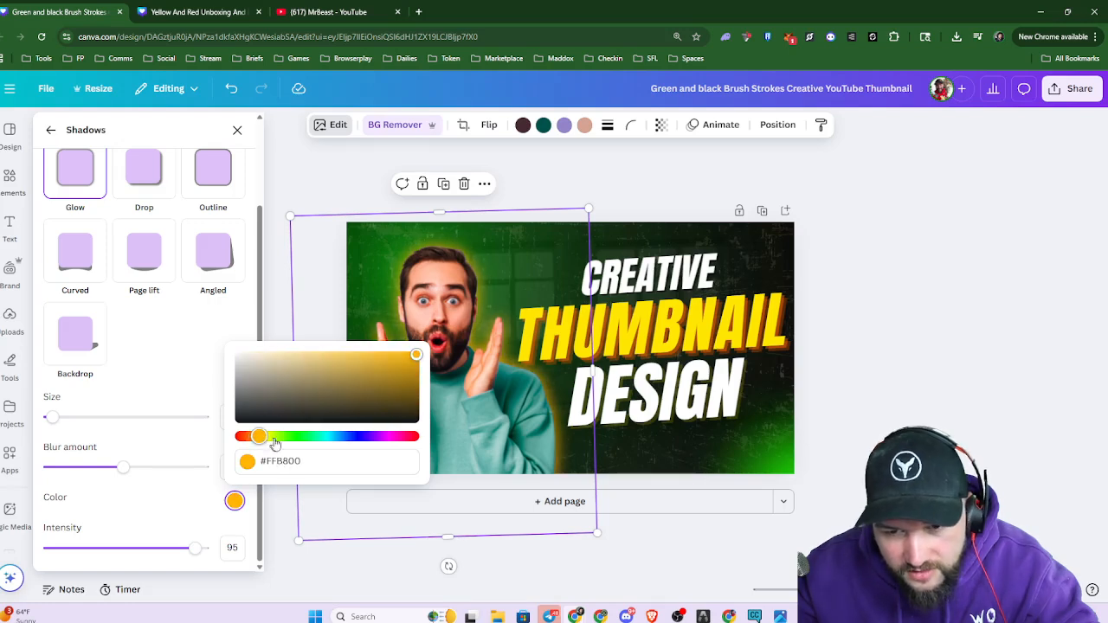
pyautogui.click(890, 394)
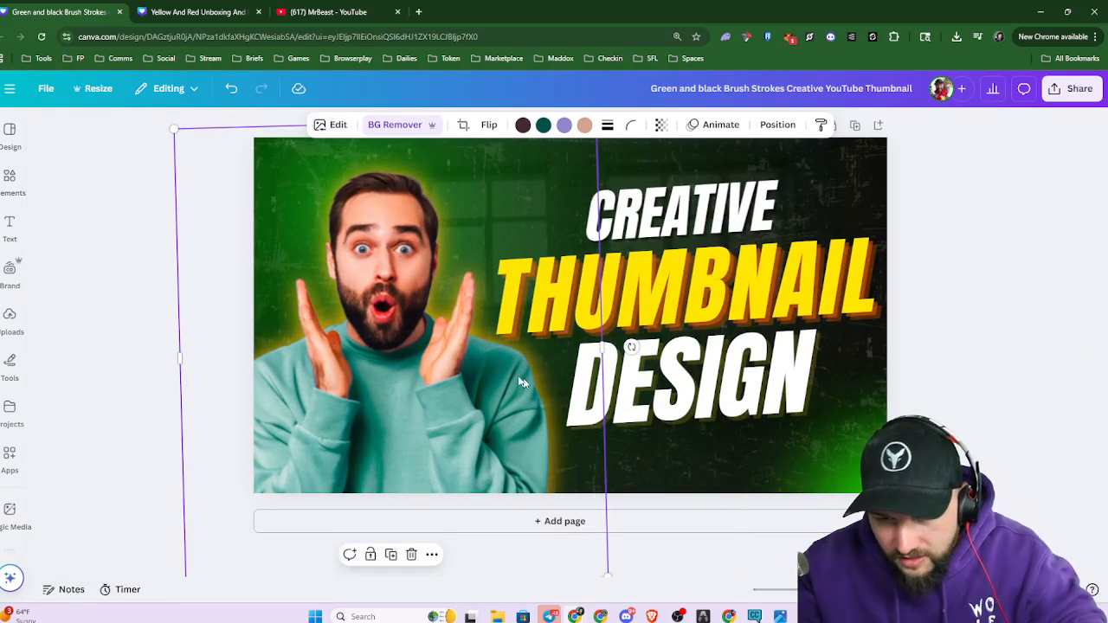
pyautogui.click(922, 256)
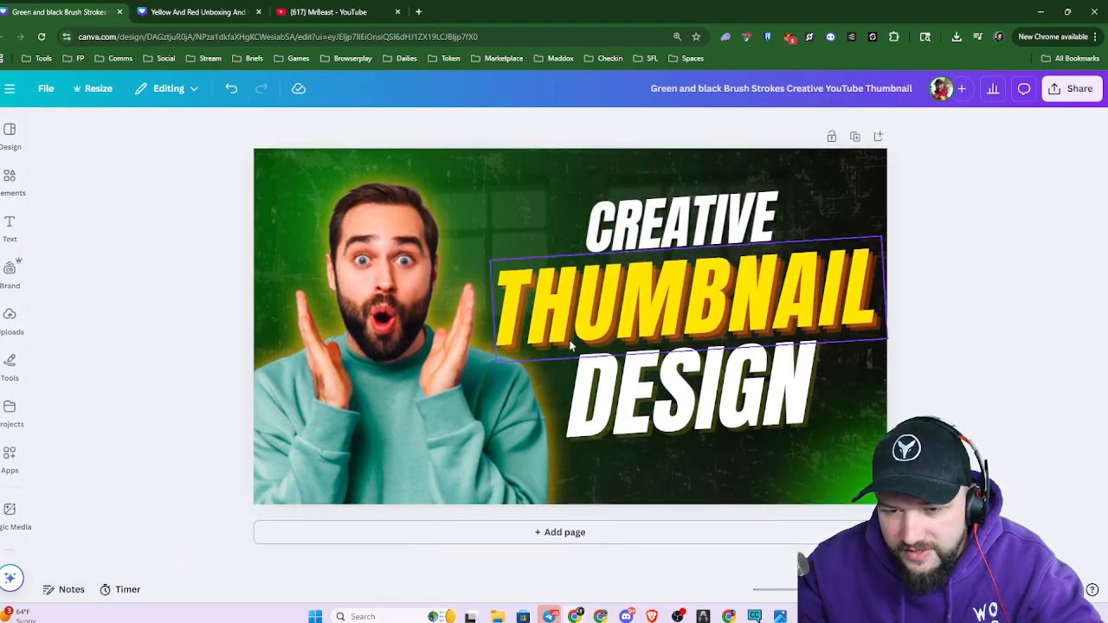
# Recolour the glow in the thumbnail's lower-right corner dark green from the photo colours and shift it slightly up and inward
pyautogui.scroll(-3, 571, 344)
pyautogui.click(708, 400)
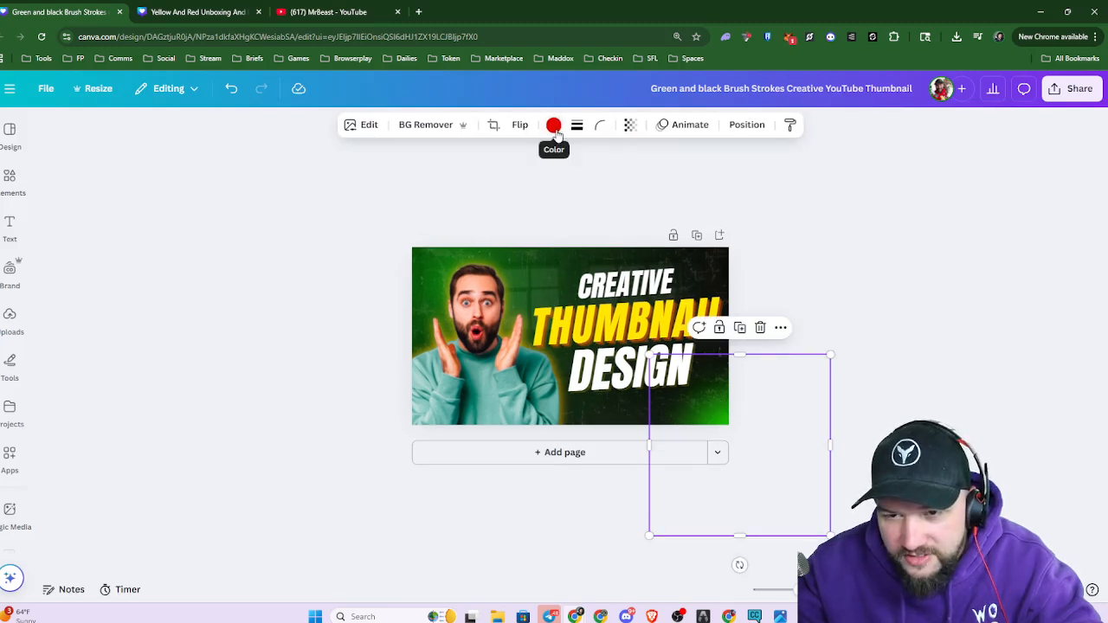
pyautogui.click(553, 125)
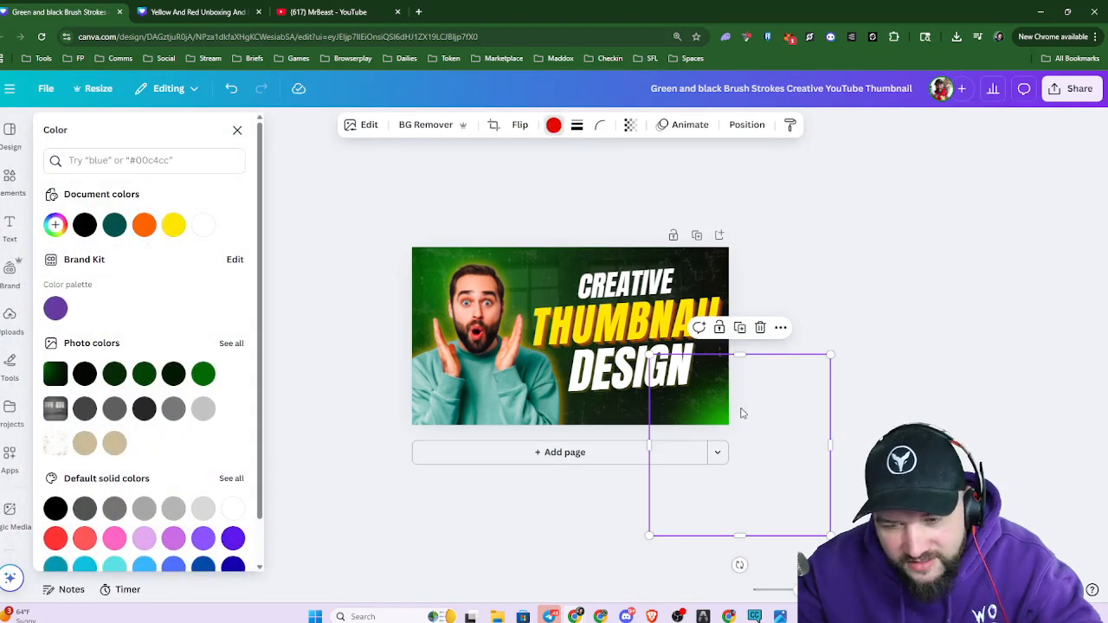
pyautogui.click(203, 374)
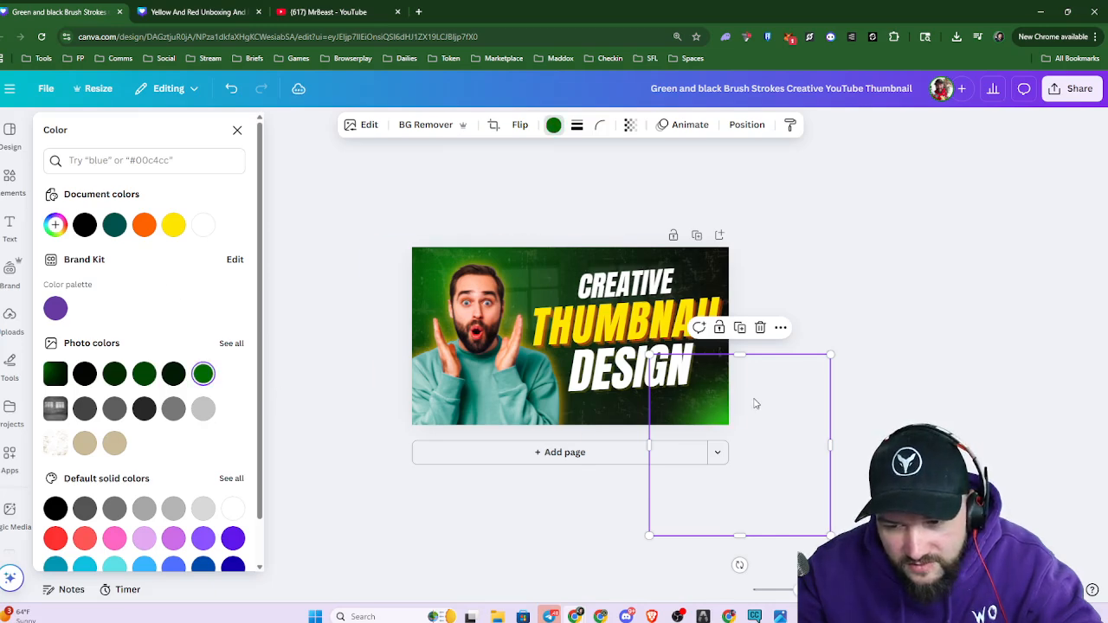
pyautogui.moveTo(704, 413); pyautogui.dragTo(684, 402)
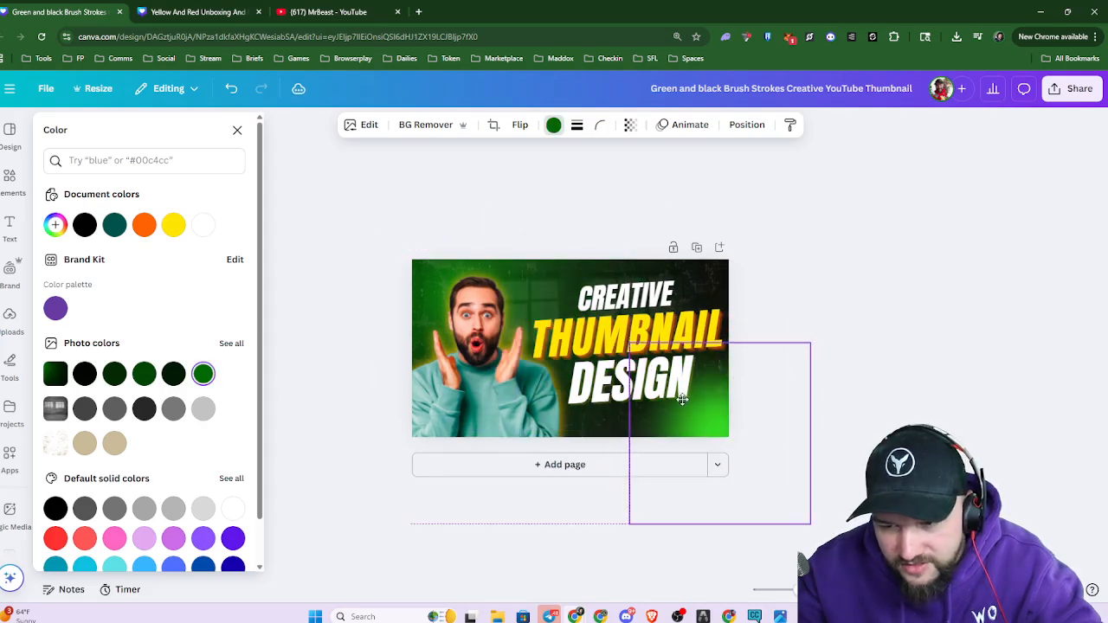
# Recolour the corner glow orange (#ff6300) and open its image editing options
pyautogui.click(143, 225)
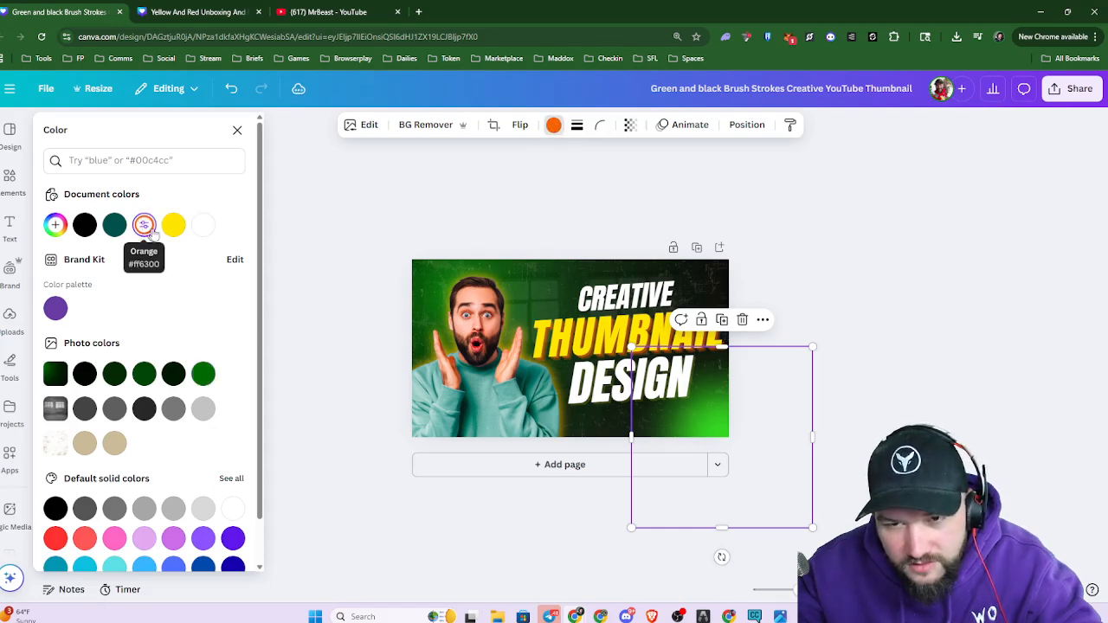
pyautogui.click(531, 238)
pyautogui.click(369, 126)
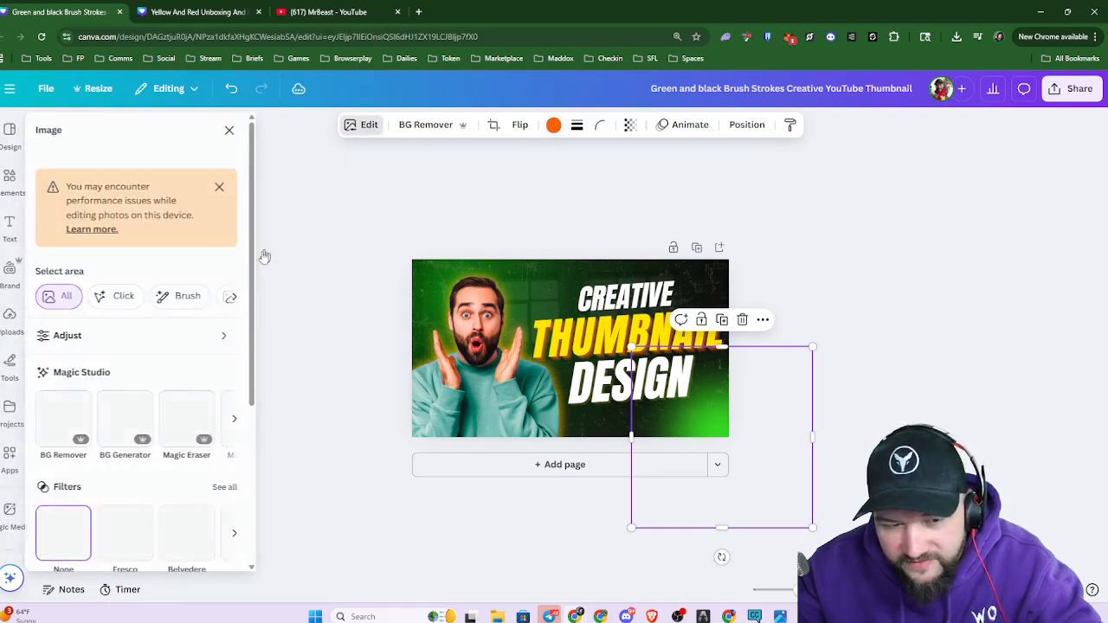
# Look through the glow's filters, effects and image adjustments for a way to control its colour
pyautogui.scroll(-3, 173, 415)
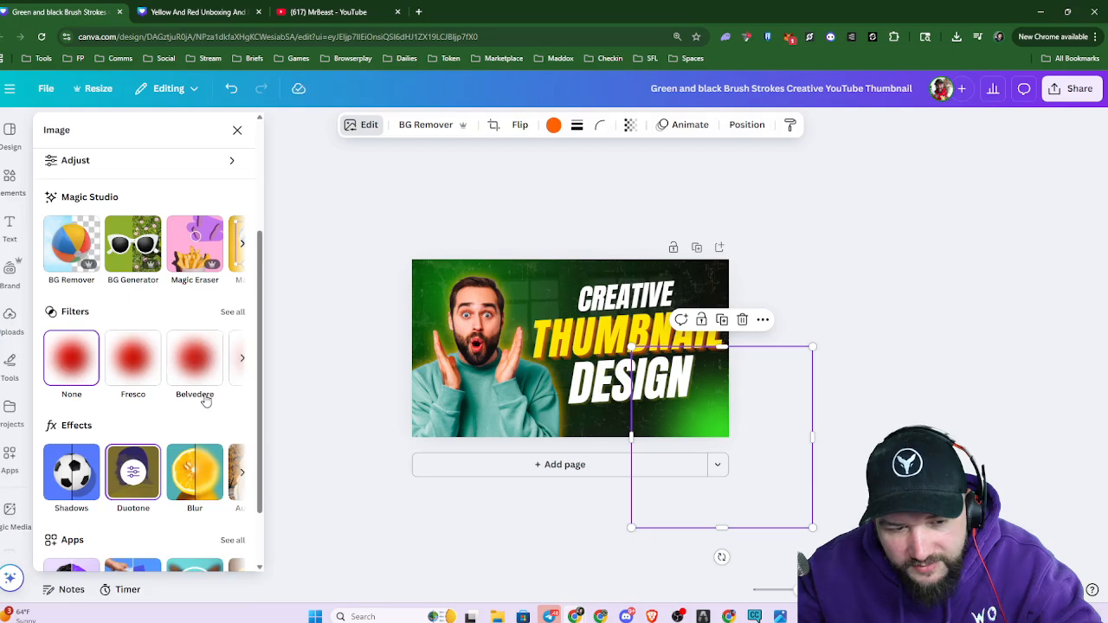
pyautogui.scroll(-2, 210, 403)
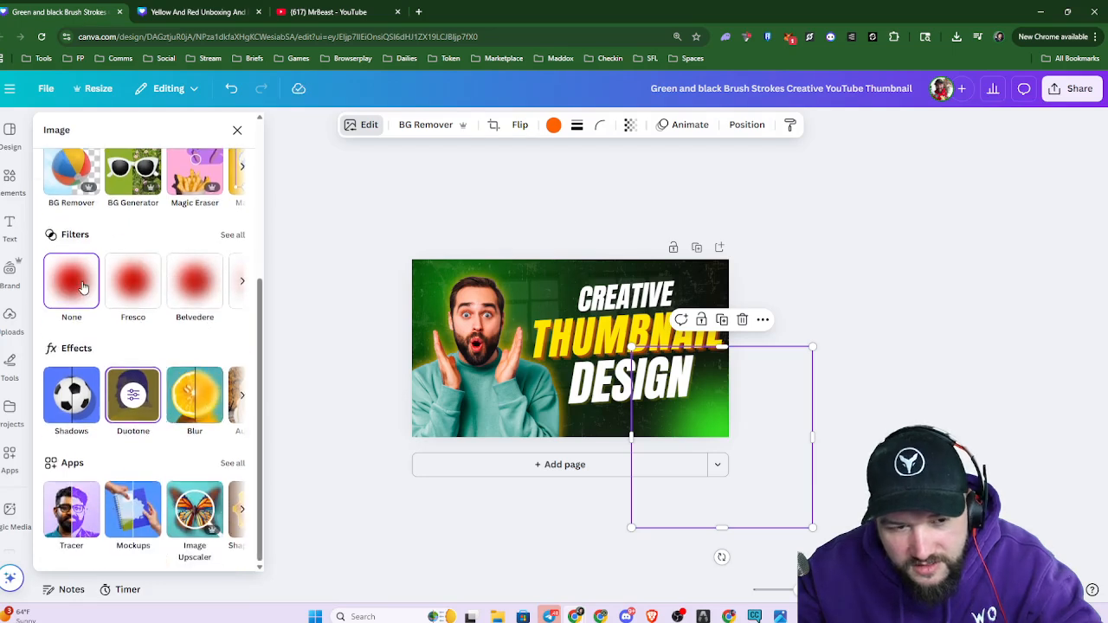
pyautogui.scroll(3, 199, 407)
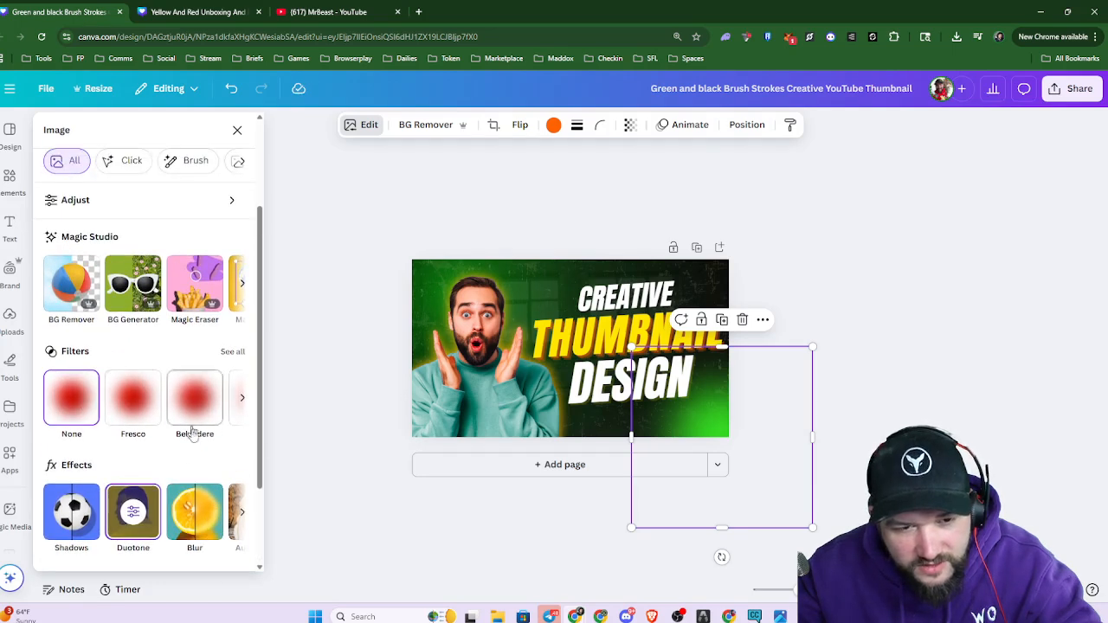
pyautogui.scroll(-3, 193, 485)
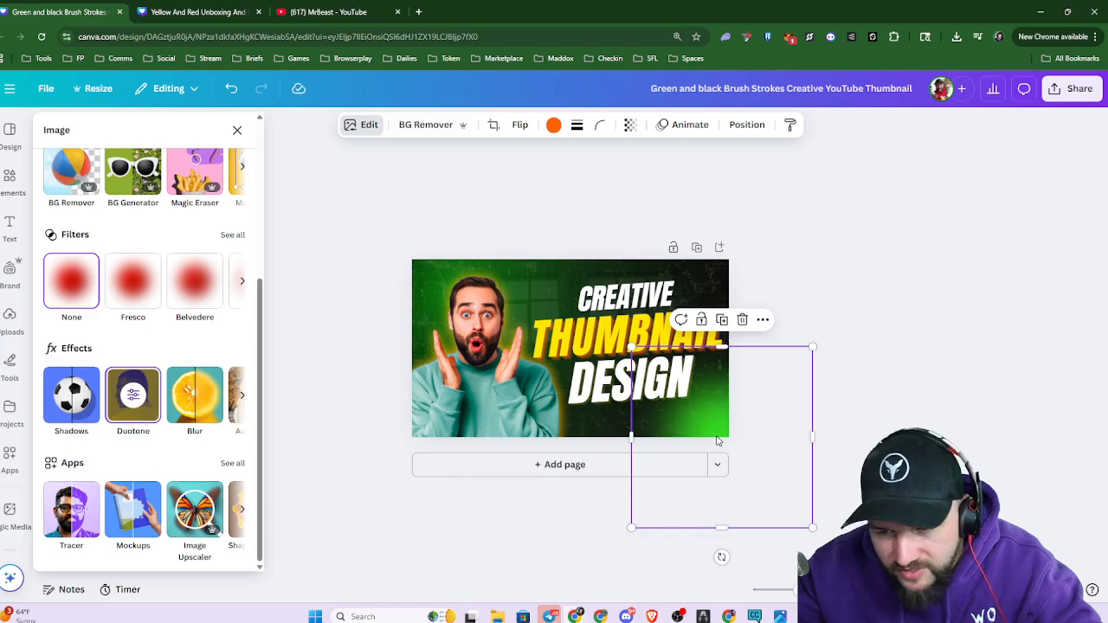
pyautogui.scroll(1, 208, 450)
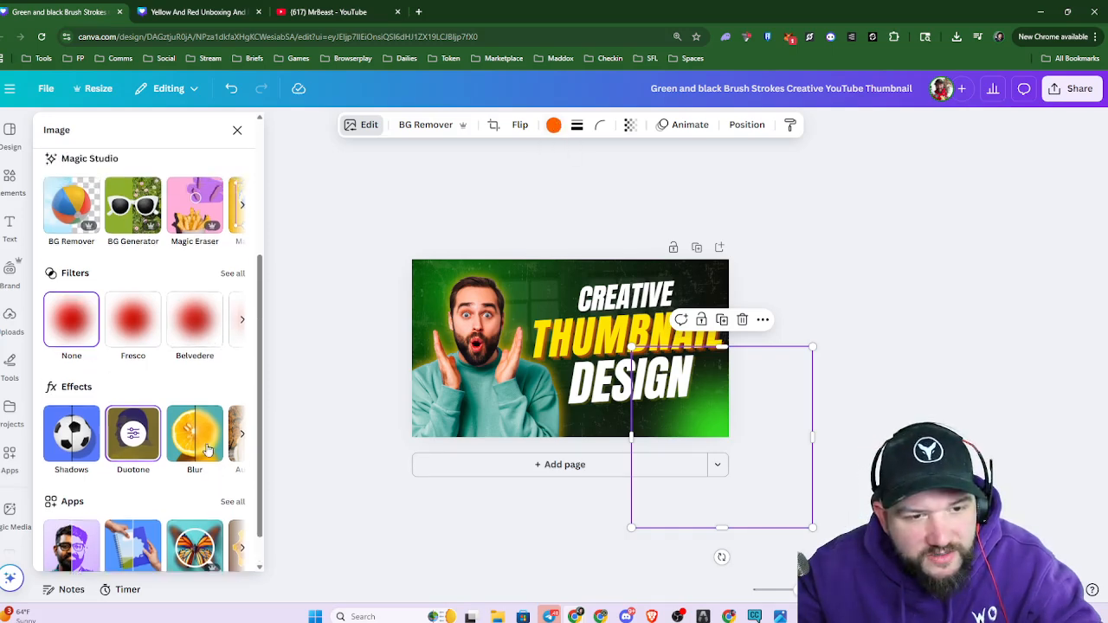
pyautogui.scroll(3, 208, 450)
pyautogui.click(231, 168)
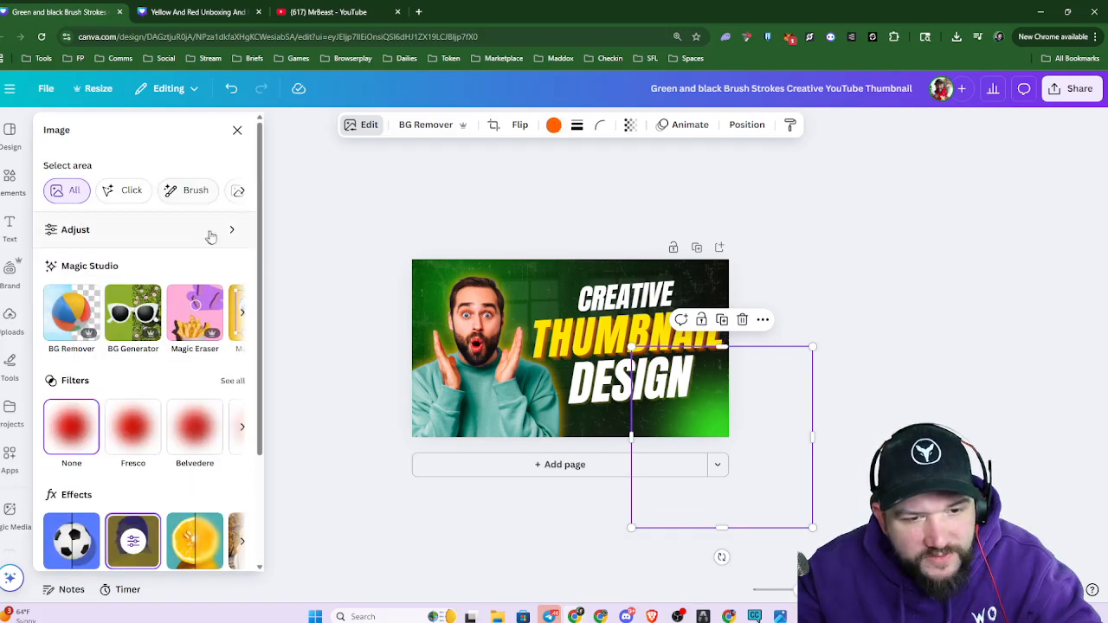
pyautogui.click(165, 237)
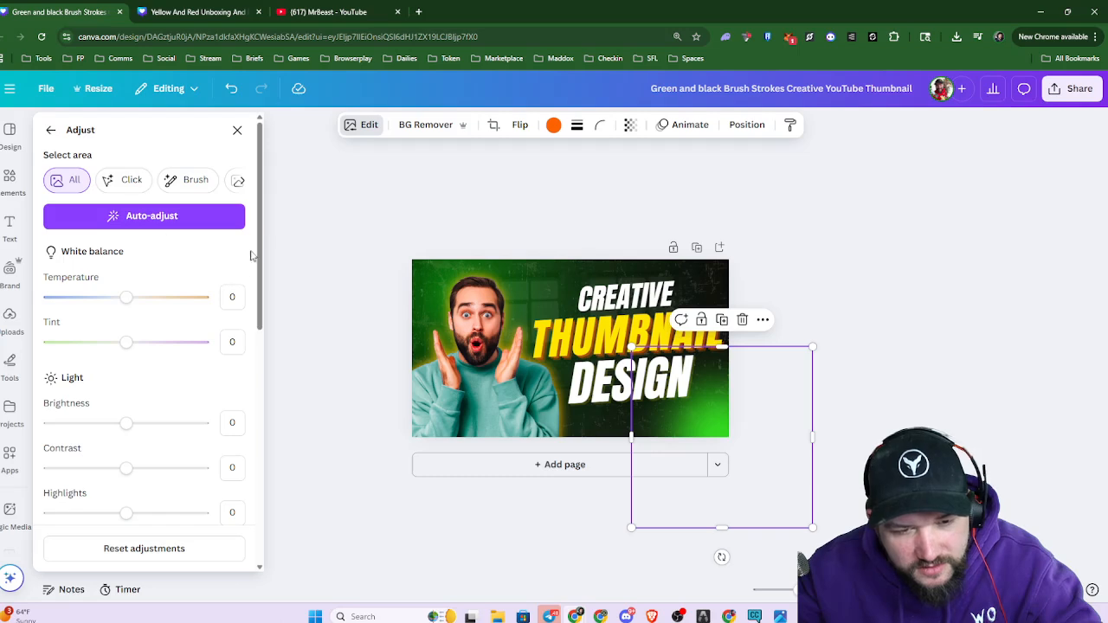
pyautogui.scroll(-4, 264, 342)
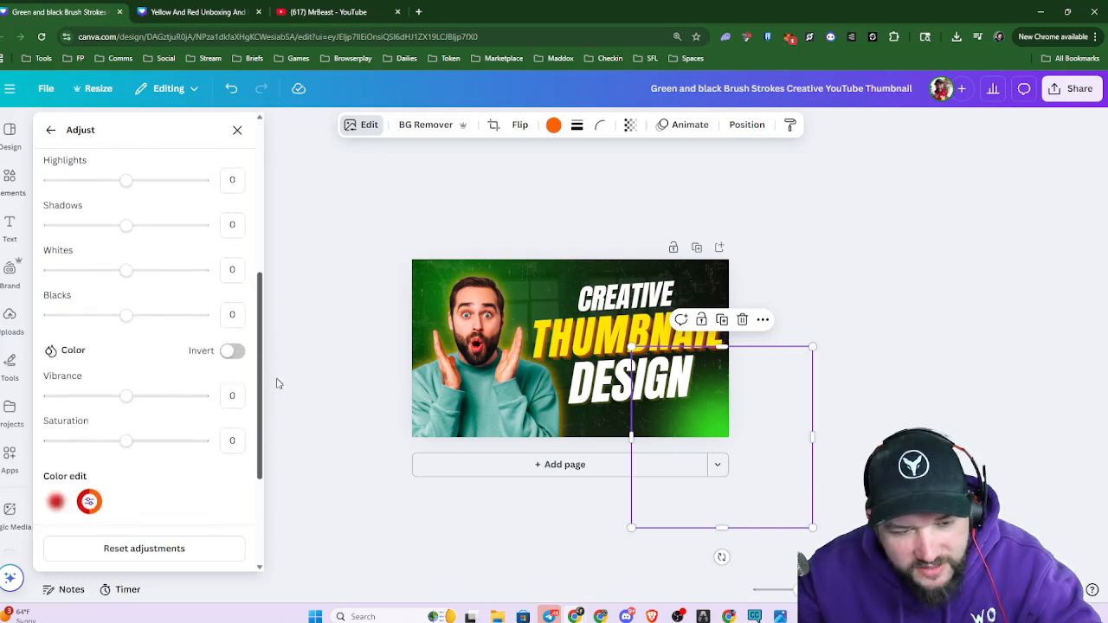
pyautogui.scroll(-3, 282, 407)
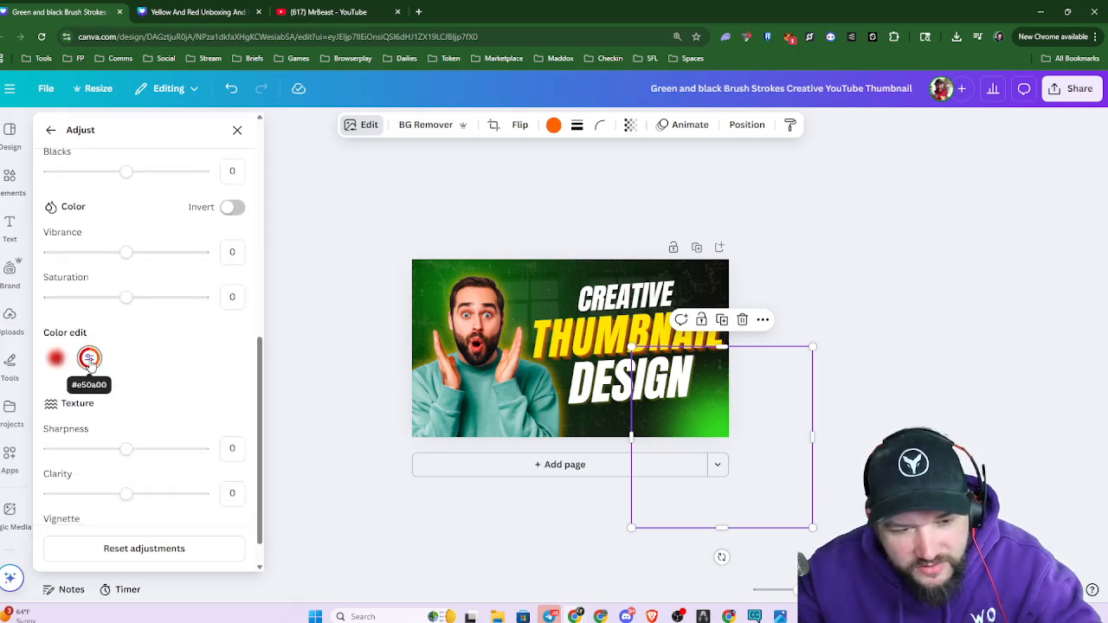
# Move the glow over the man and set its Color edit saturation to -26, trying 100 first
pyautogui.click(89, 359)
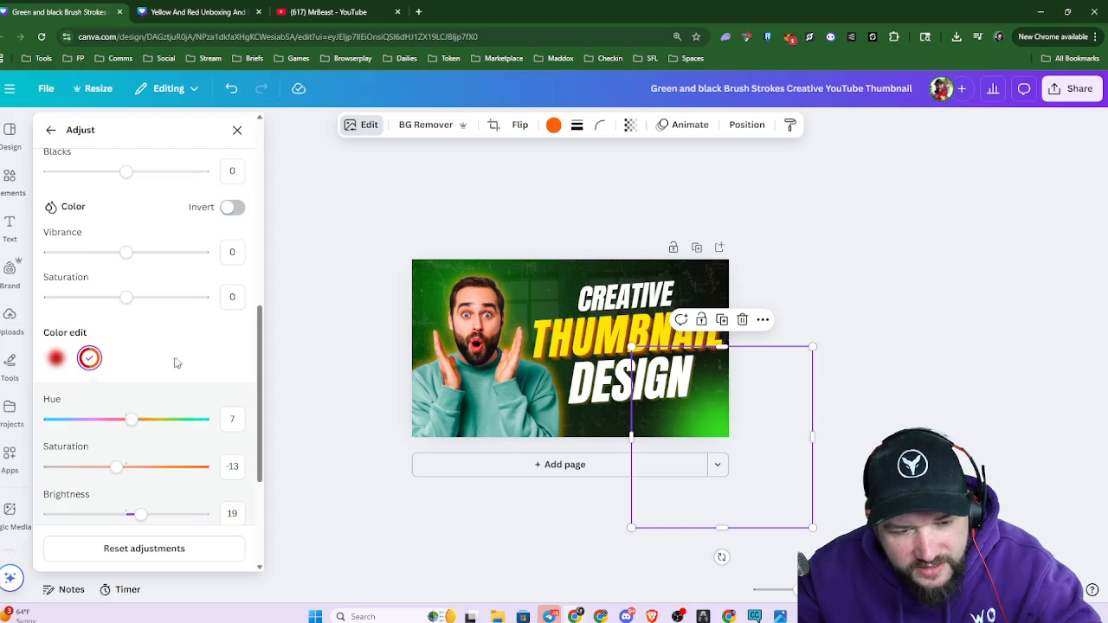
pyautogui.scroll(-3, 180, 360)
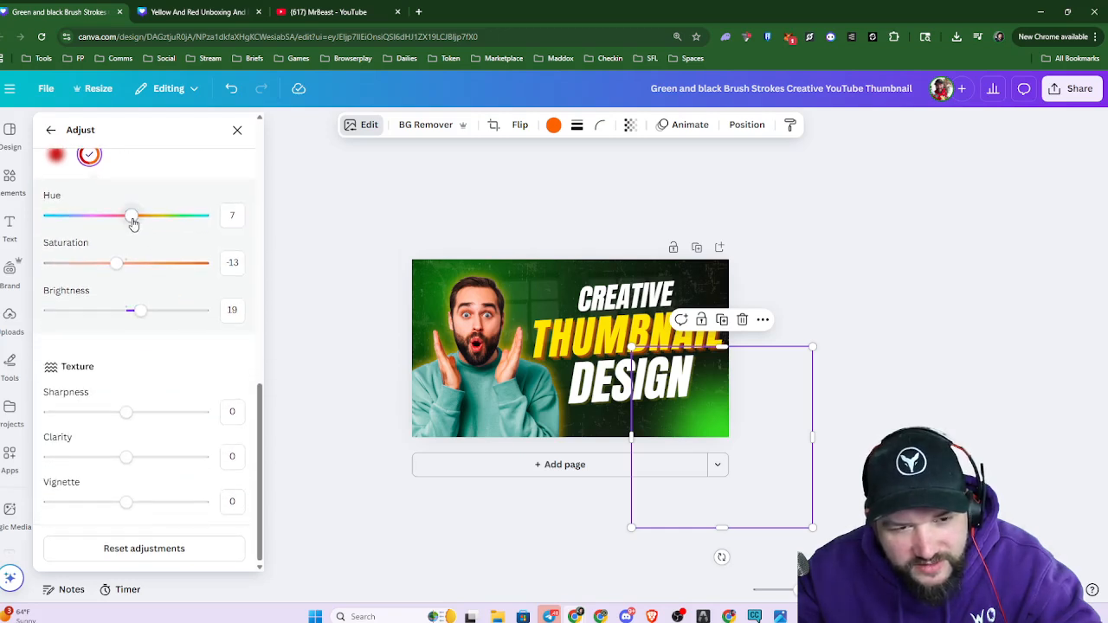
pyautogui.moveTo(702, 433); pyautogui.dragTo(494, 356)
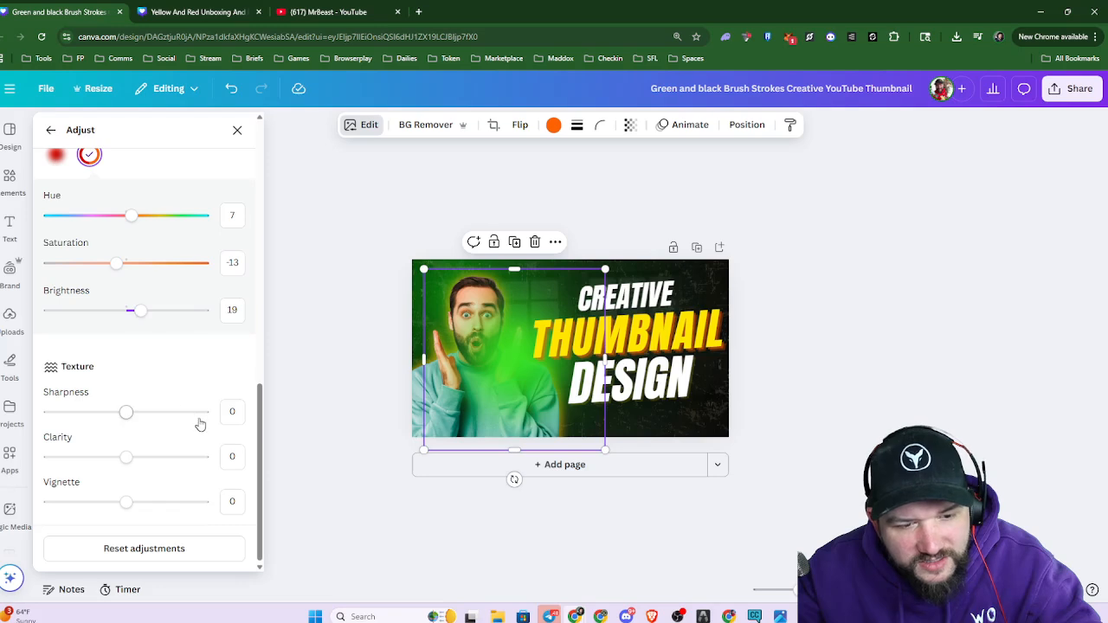
pyautogui.scroll(3, 145, 373)
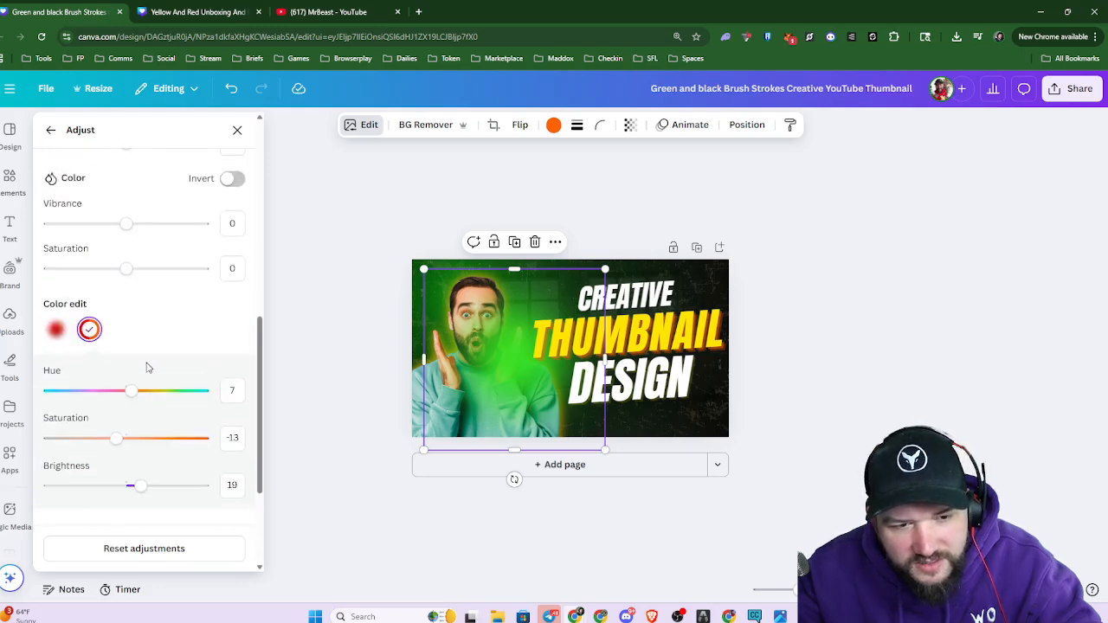
pyautogui.click(117, 439)
pyautogui.moveTo(234, 444); pyautogui.dragTo(235, 444)
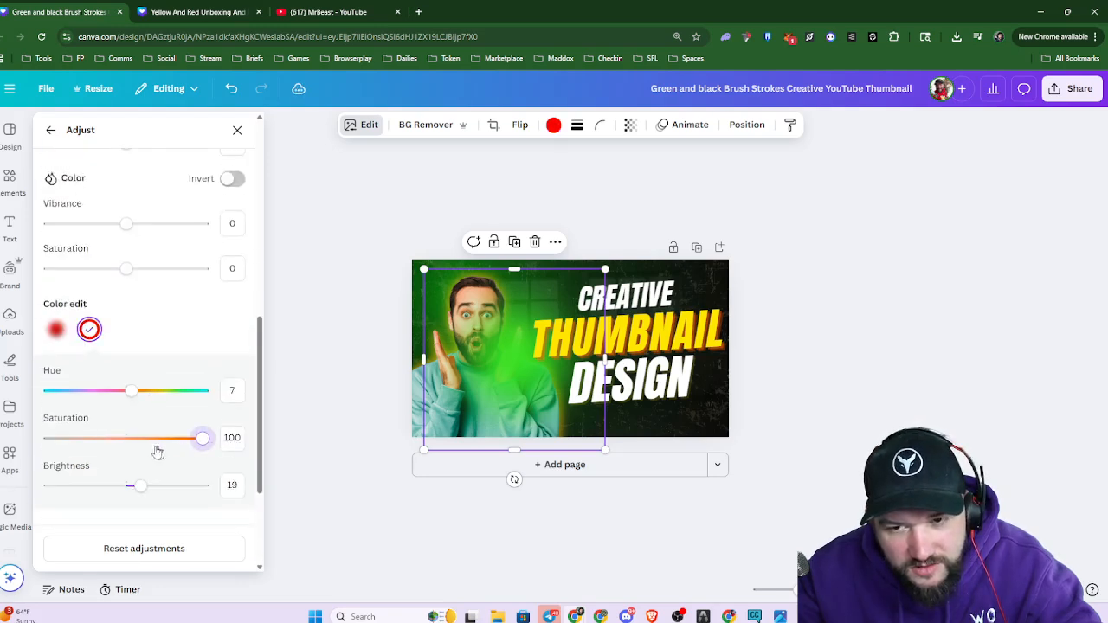
pyautogui.click(108, 449)
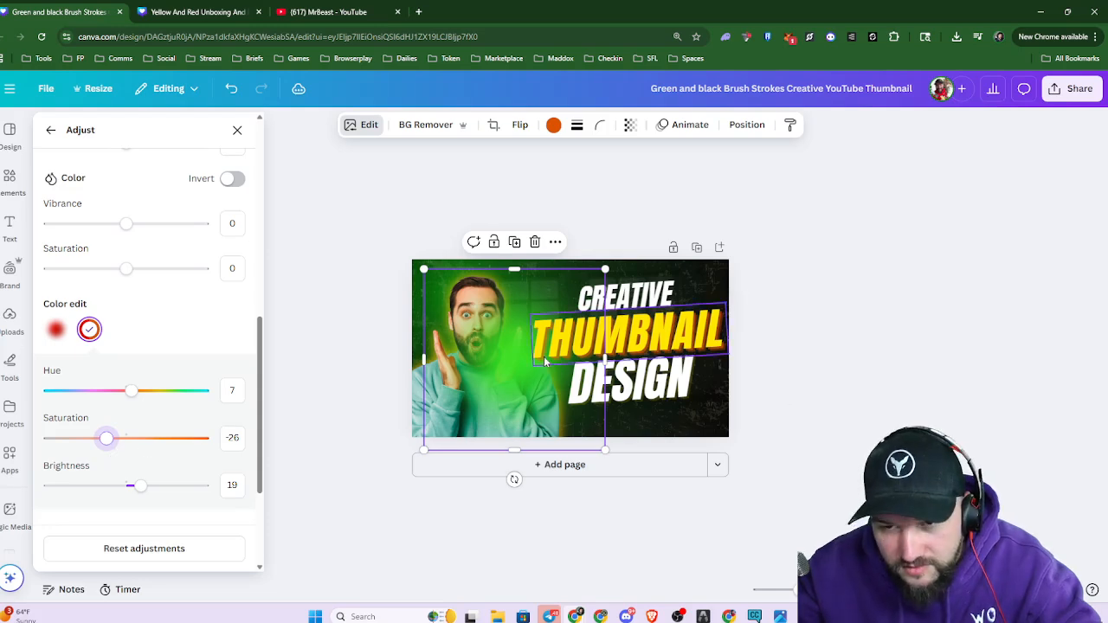
# Recolour the glow dark green from the photo colours and move it back to the thumbnail's lower-right corner
pyautogui.click(553, 126)
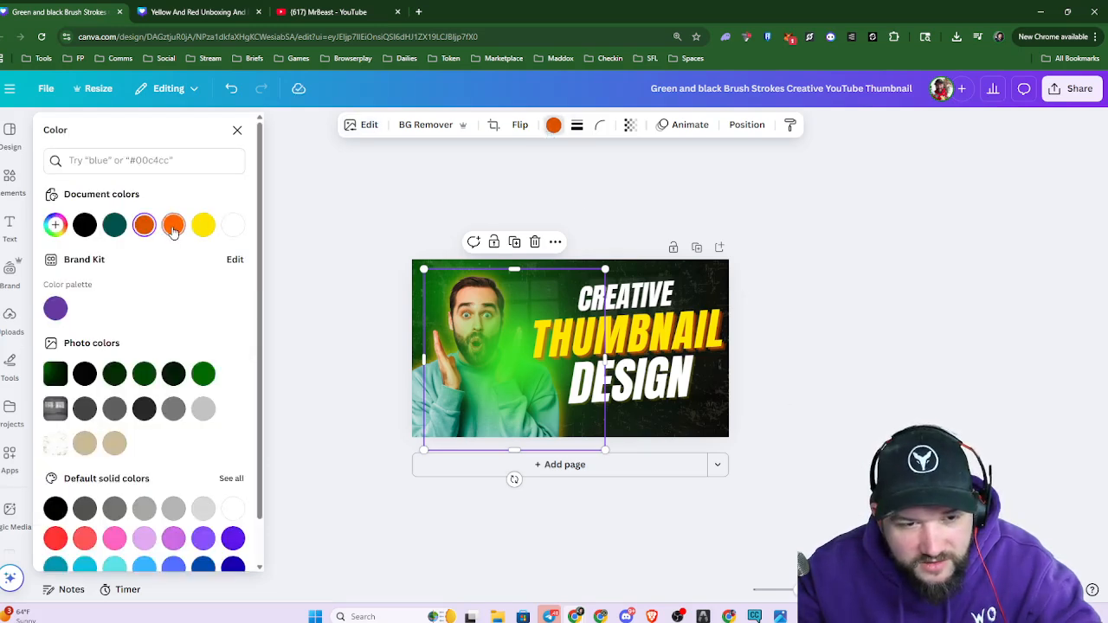
pyautogui.click(204, 377)
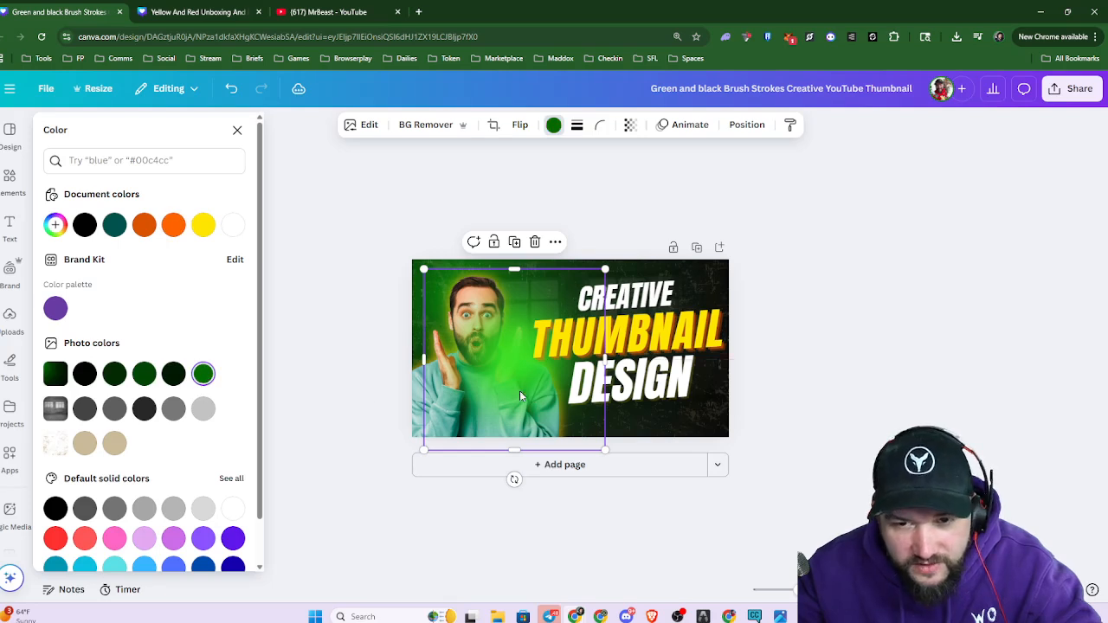
pyautogui.moveTo(519, 390); pyautogui.dragTo(688, 448)
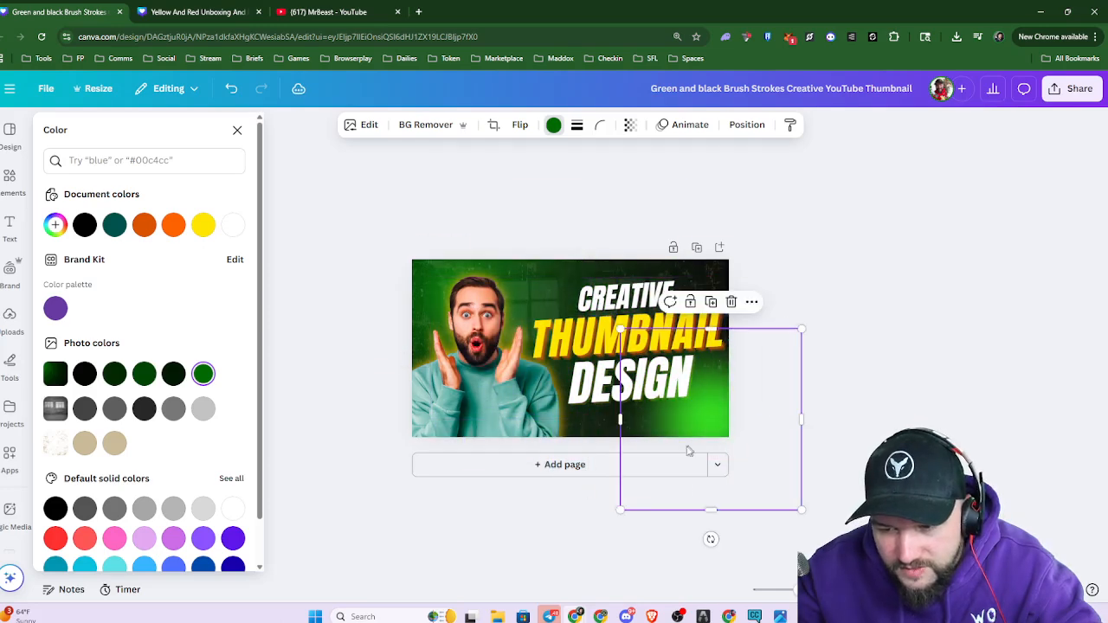
# Search the elements library for "Smoke" and show all matching graphics
pyautogui.click(9, 180)
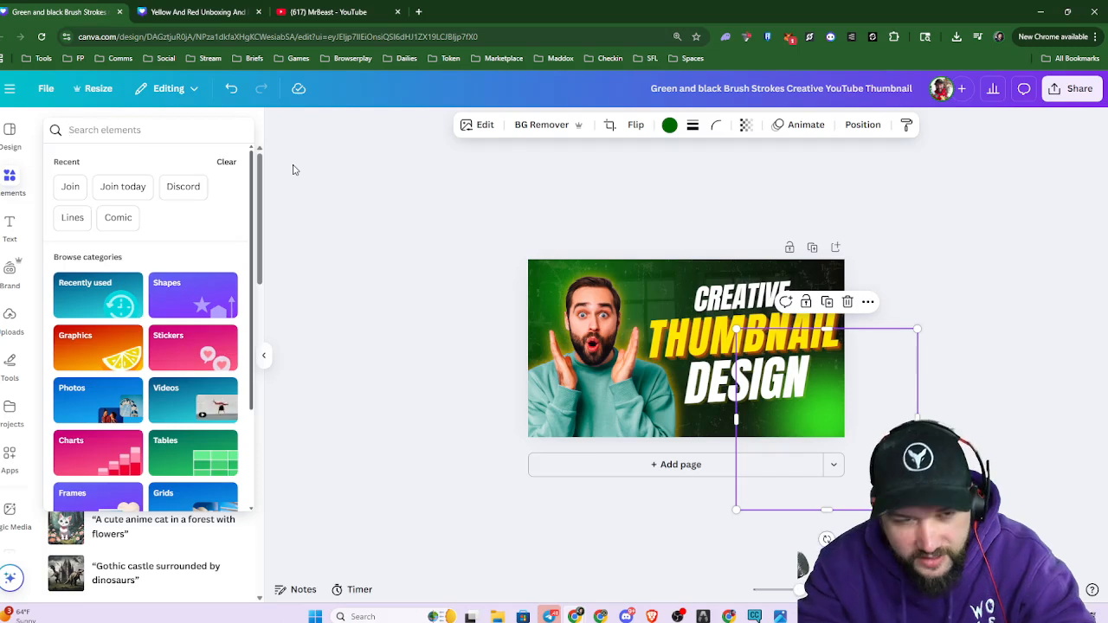
pyautogui.write('SAmo')
pyautogui.press('BackSpace')
pyautogui.press('BackSpace')
pyautogui.press('BackSpace')
pyautogui.write('mo')
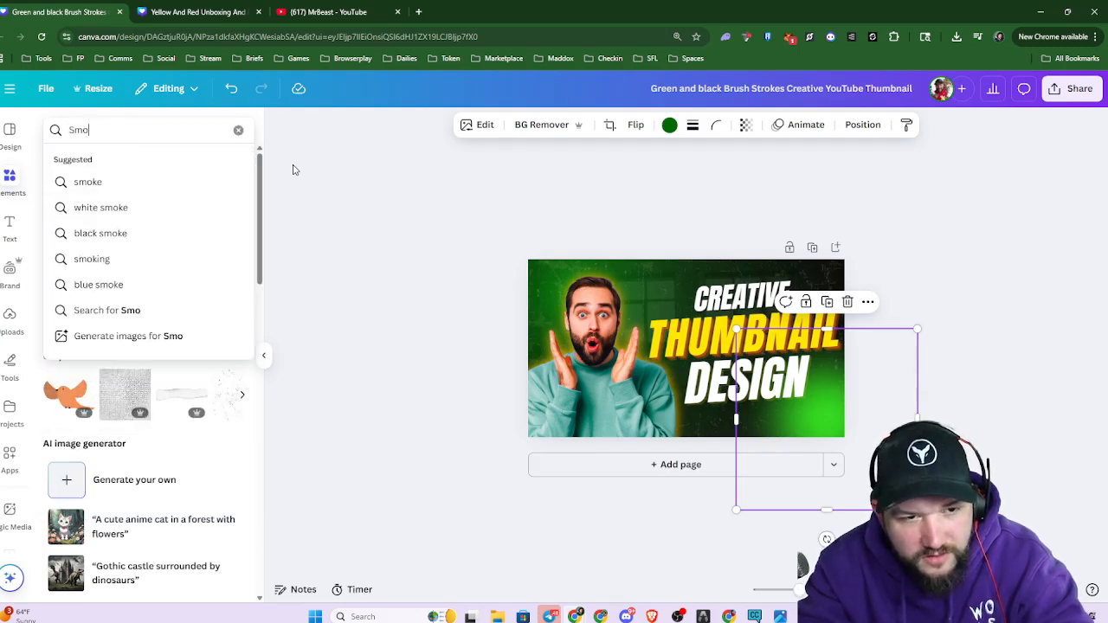
pyautogui.write('kew')
pyautogui.press('BackSpace')
pyautogui.press('Return')
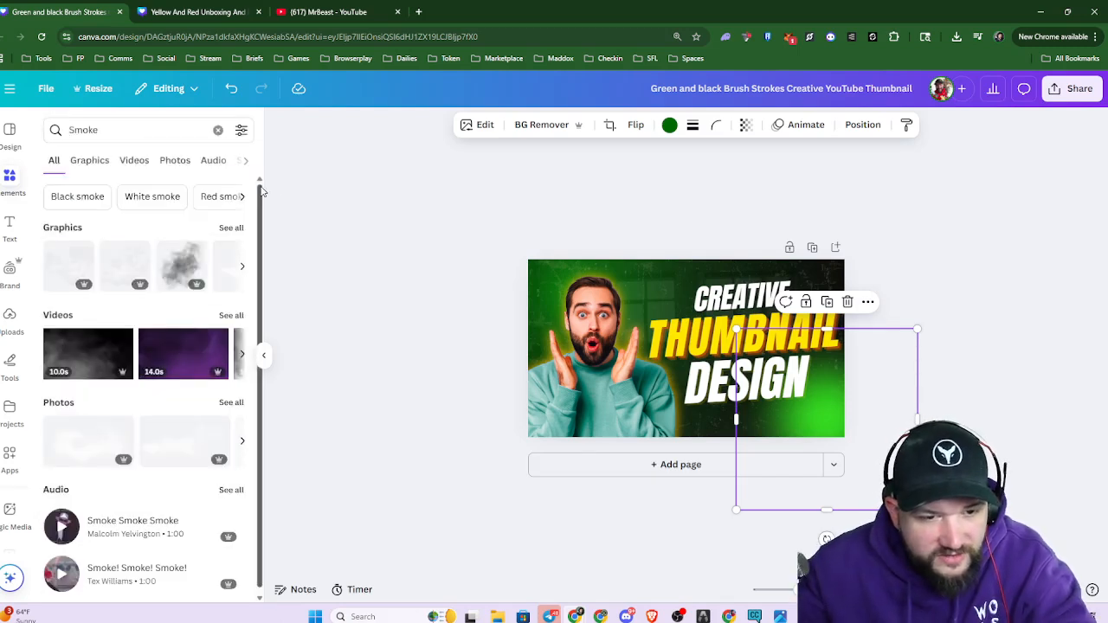
pyautogui.click(231, 228)
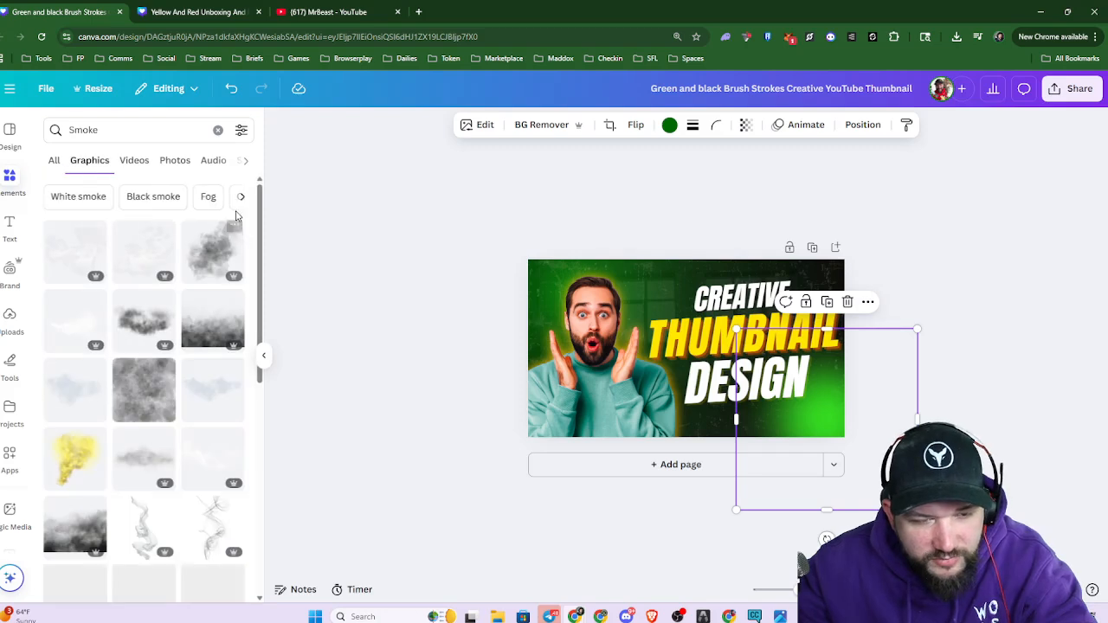
# Add the pink smoke cloud graphic to the thumbnail and place it over the man's head and upper body
pyautogui.scroll(-3, 203, 441)
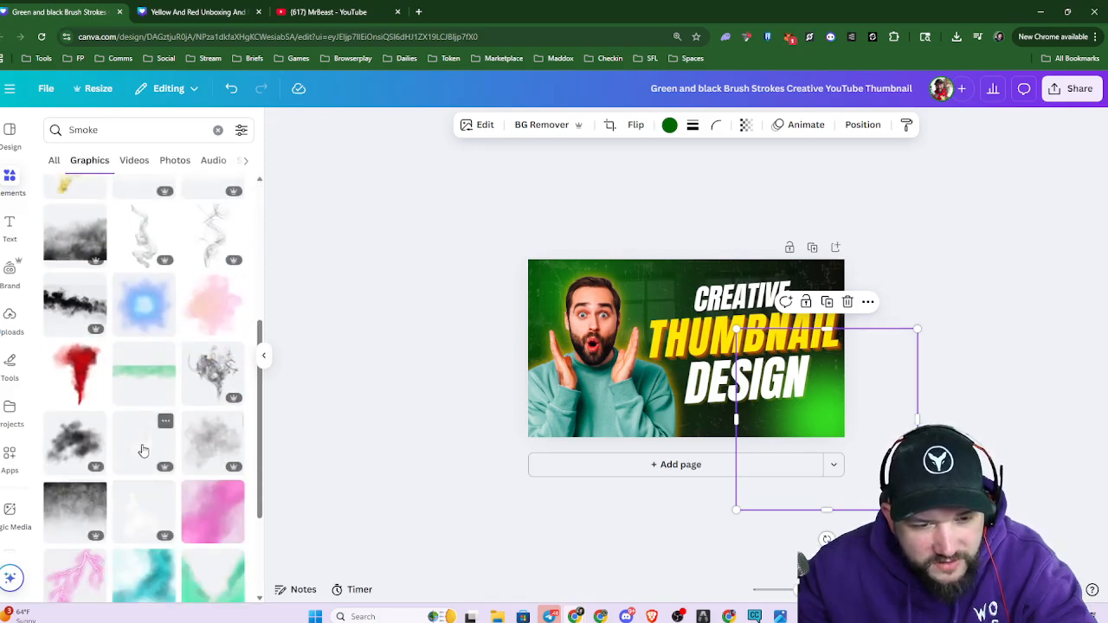
pyautogui.click(210, 318)
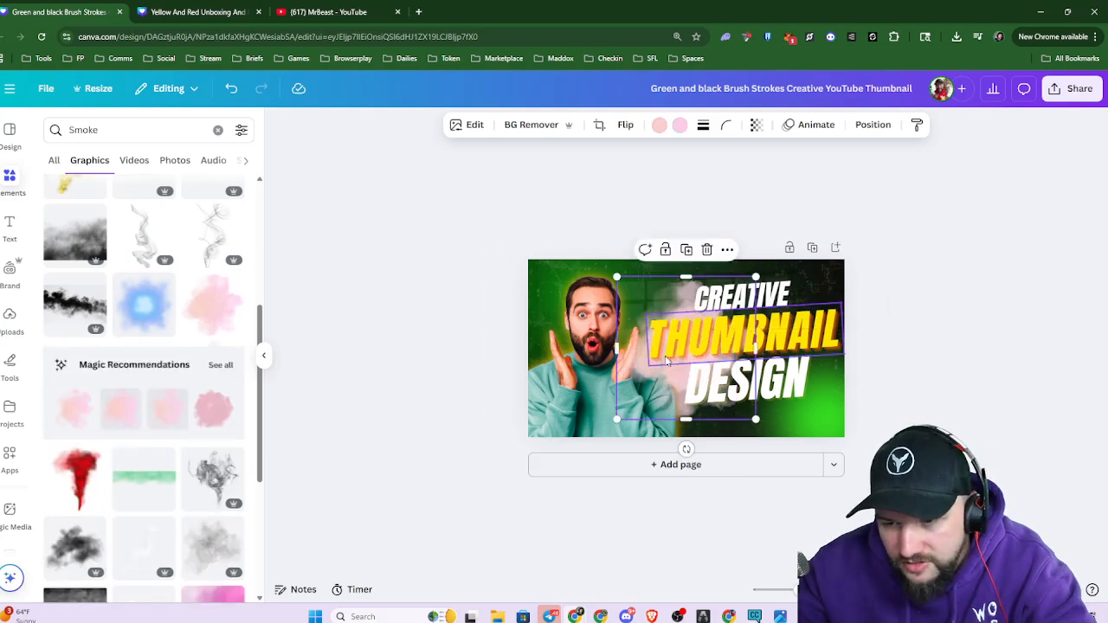
pyautogui.moveTo(626, 357); pyautogui.dragTo(557, 346)
pyautogui.scroll(5, 557, 346)
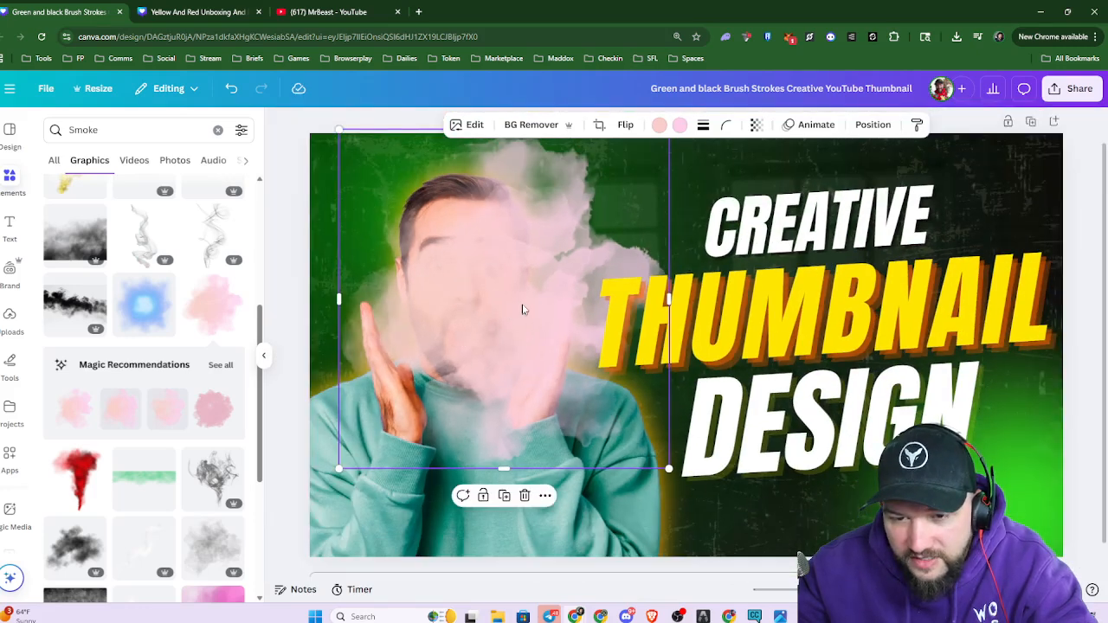
pyautogui.moveTo(522, 309); pyautogui.dragTo(480, 302)
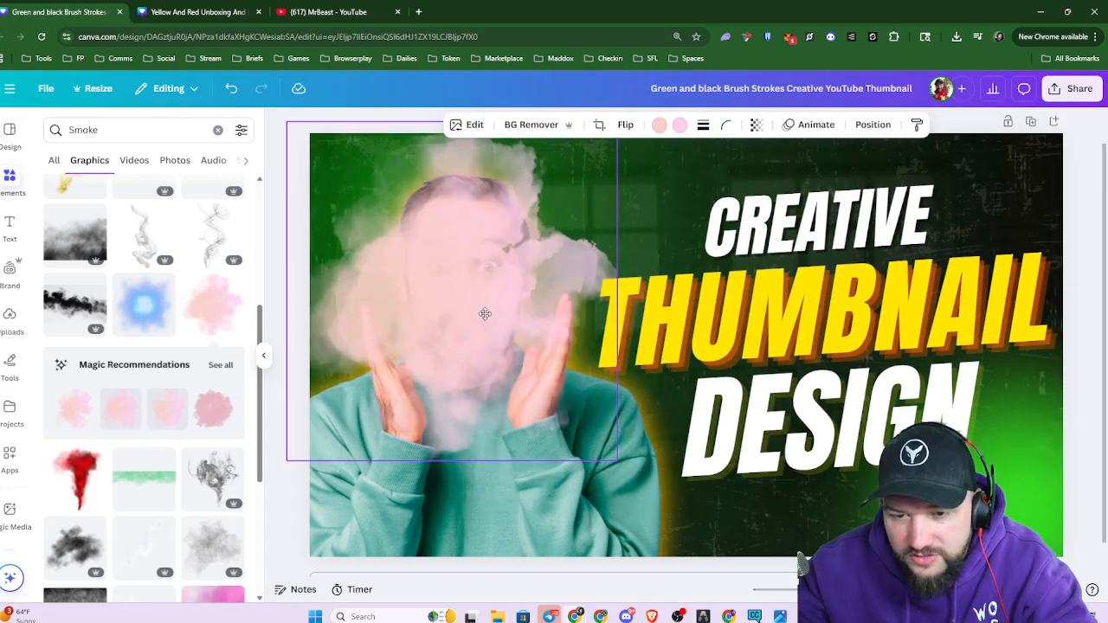
# Set the smoke's transparency to 75 and replace its first colour, trying dark green before settling on orange
pyautogui.click(755, 124)
pyautogui.moveTo(785, 181); pyautogui.dragTo(762, 216)
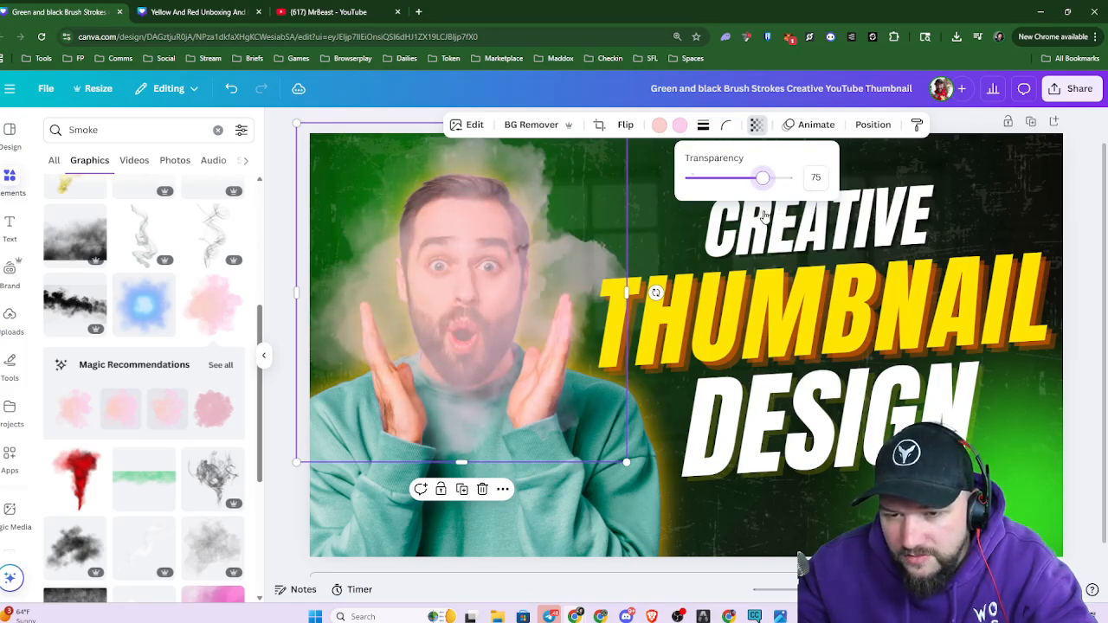
pyautogui.click(660, 124)
pyautogui.click(143, 219)
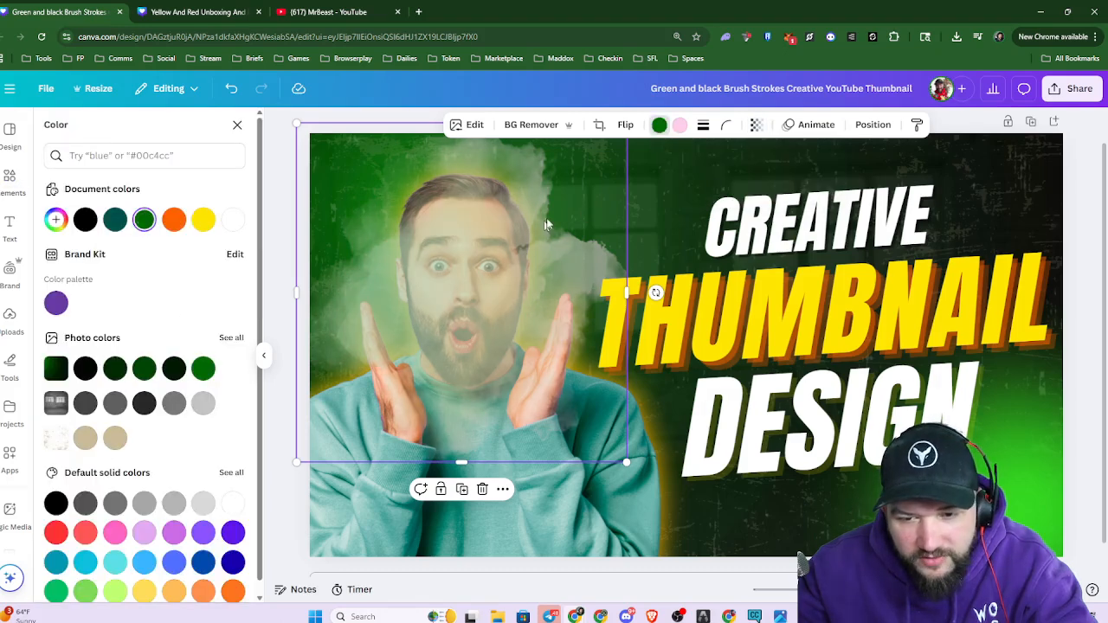
pyautogui.click(173, 220)
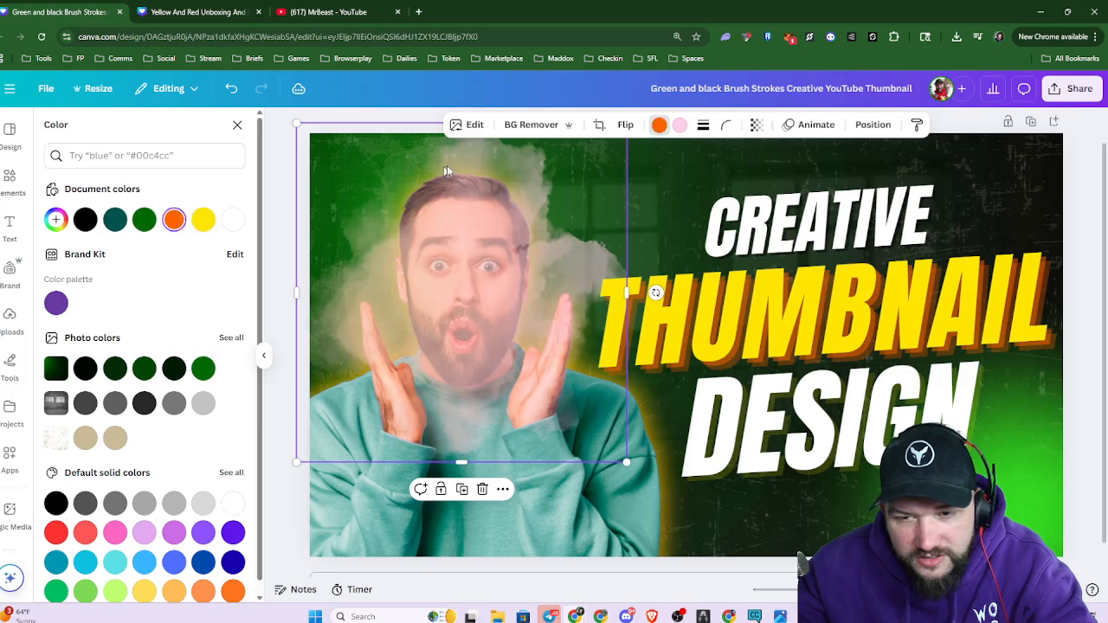
# Change the smoke's second colour to yellow and move the smoke to the thumbnail's upper-right corner, behind the title
pyautogui.click(678, 126)
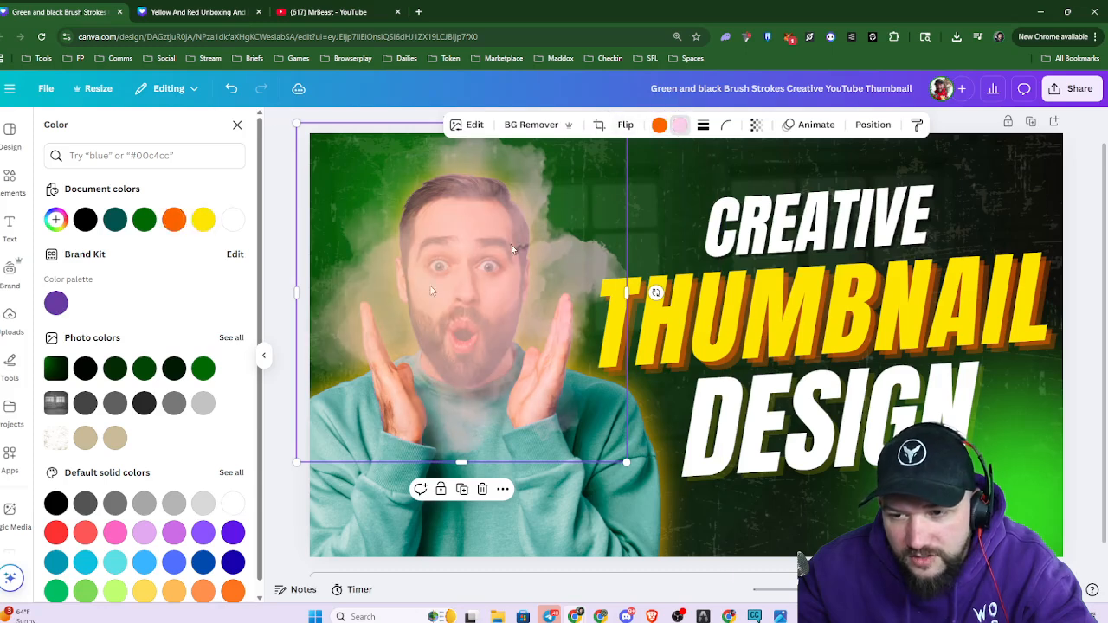
pyautogui.click(205, 221)
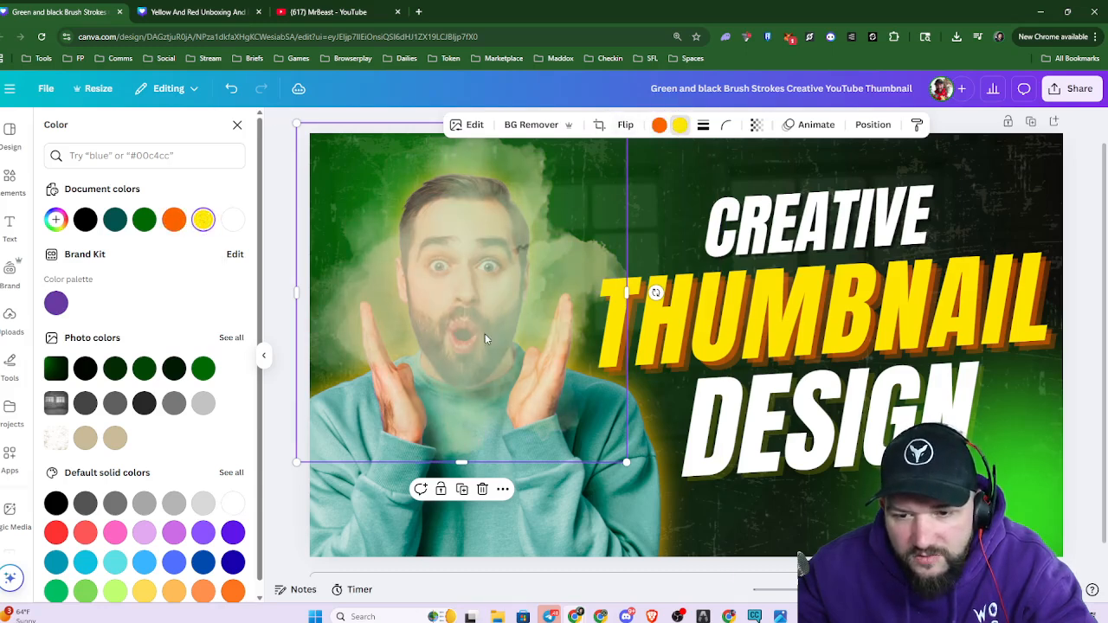
pyautogui.moveTo(485, 334); pyautogui.dragTo(802, 281)
pyautogui.scroll(-3, 698, 277)
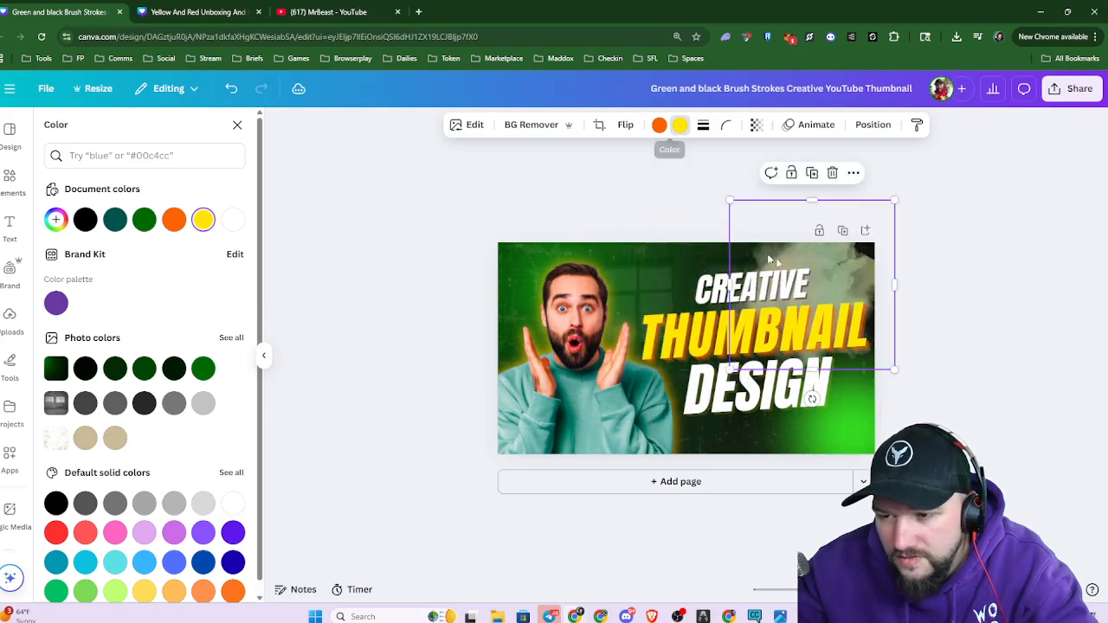
# Check the thumbnail's layer stack down to the faded room photo and add a blank second page
pyautogui.click(753, 287)
pyautogui.scroll(3, 814, 381)
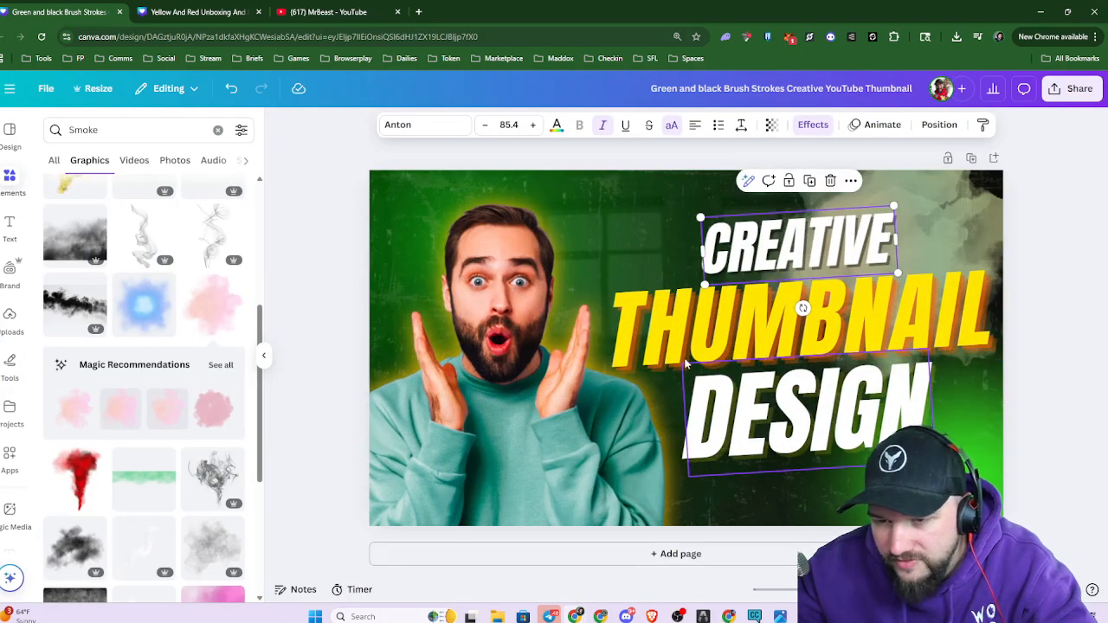
pyautogui.click(352, 300)
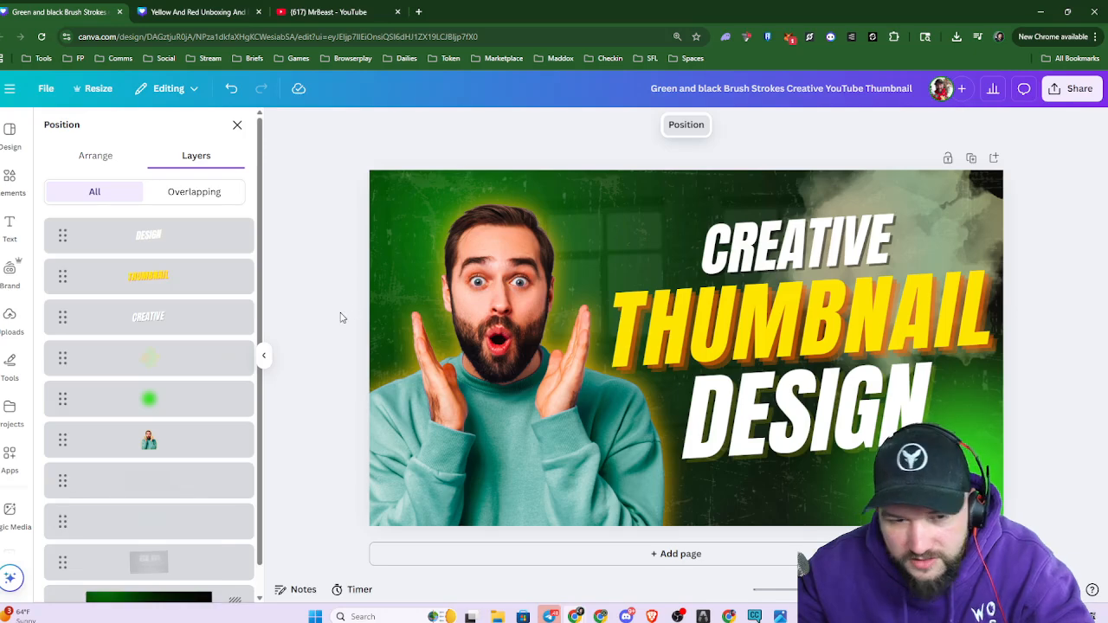
pyautogui.scroll(-1, 184, 425)
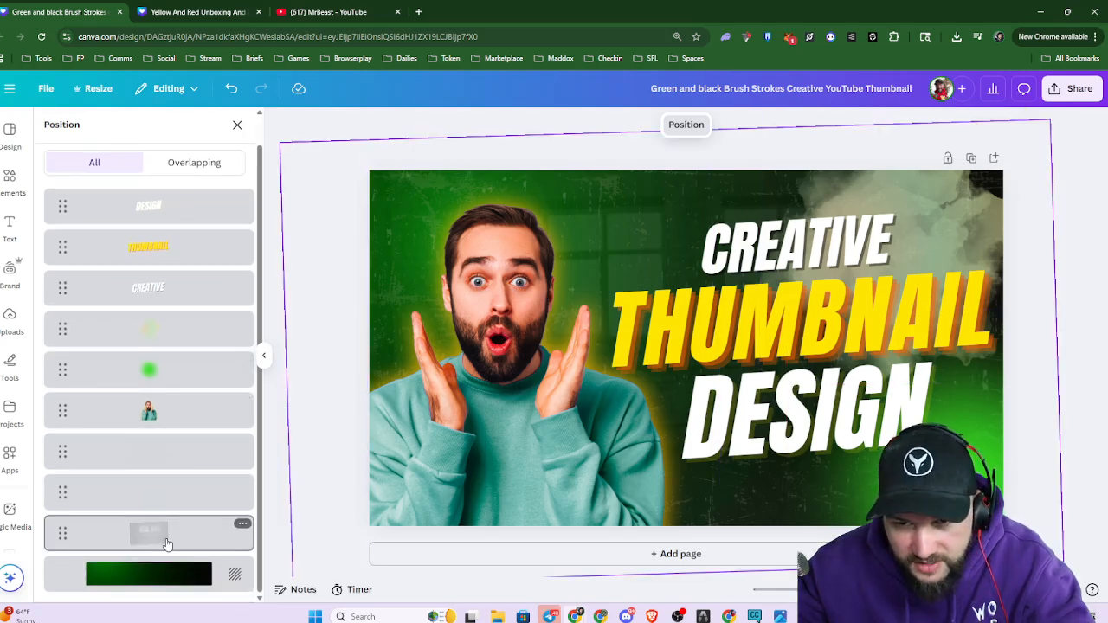
pyautogui.click(167, 544)
pyautogui.scroll(-3, 632, 373)
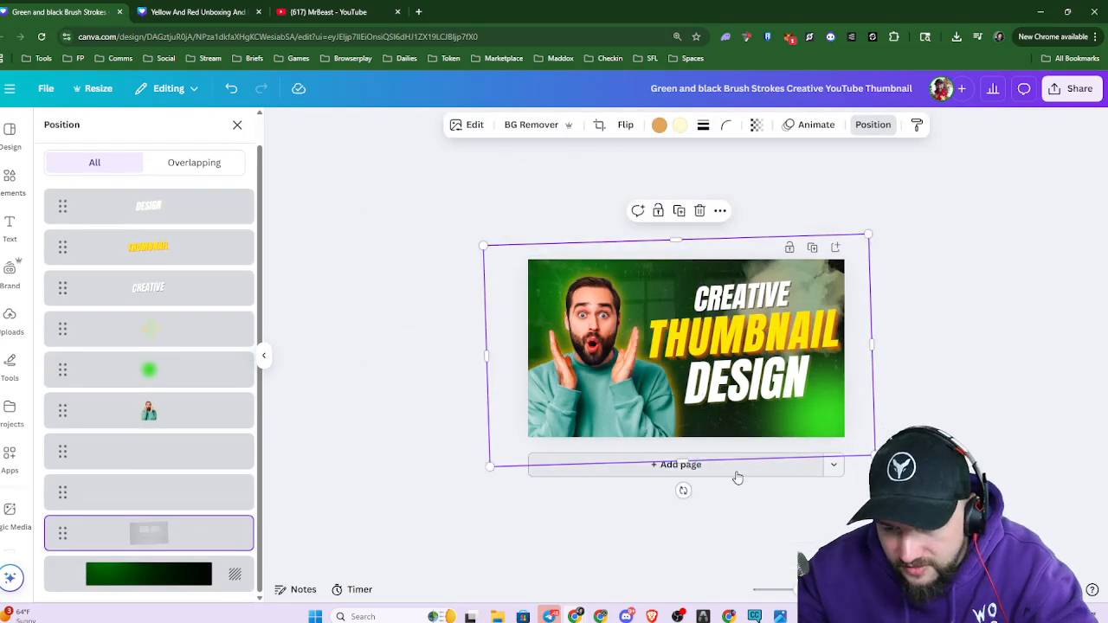
pyautogui.click(737, 475)
pyautogui.click(349, 311)
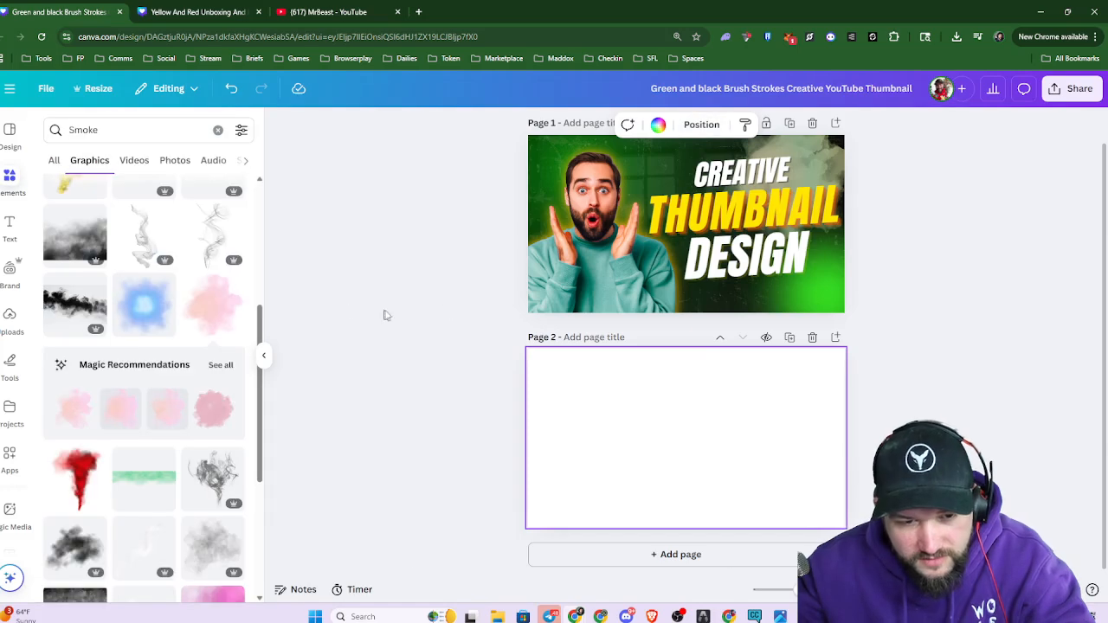
# Move the faded room photo from the page 1 thumbnail onto the blank page 2
pyautogui.click(690, 231)
pyautogui.hotkey('alt', '1')
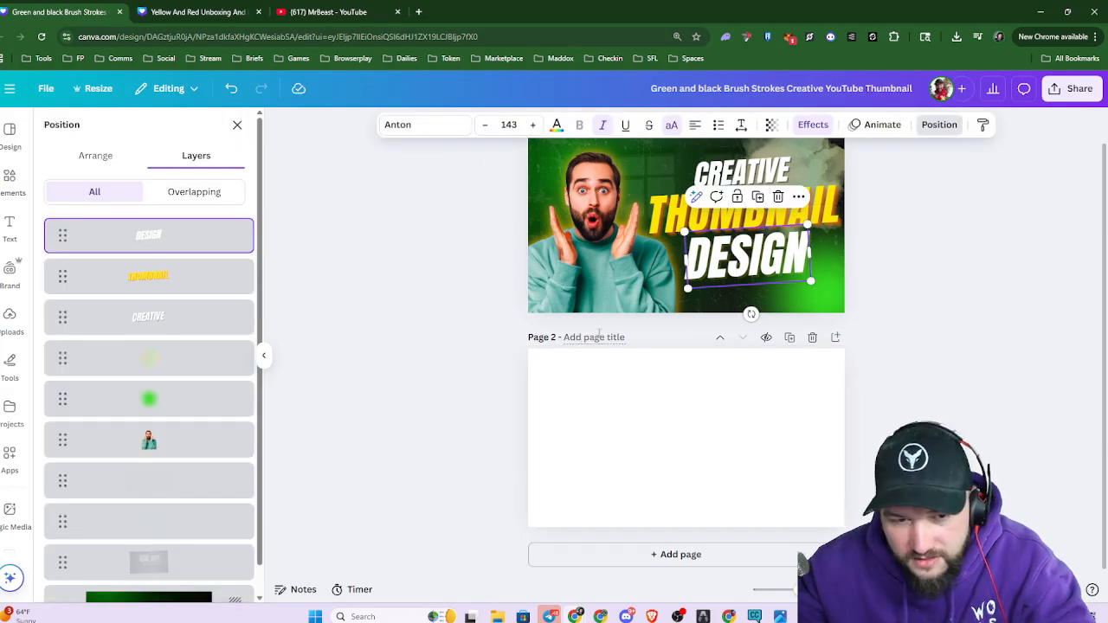
pyautogui.click(169, 563)
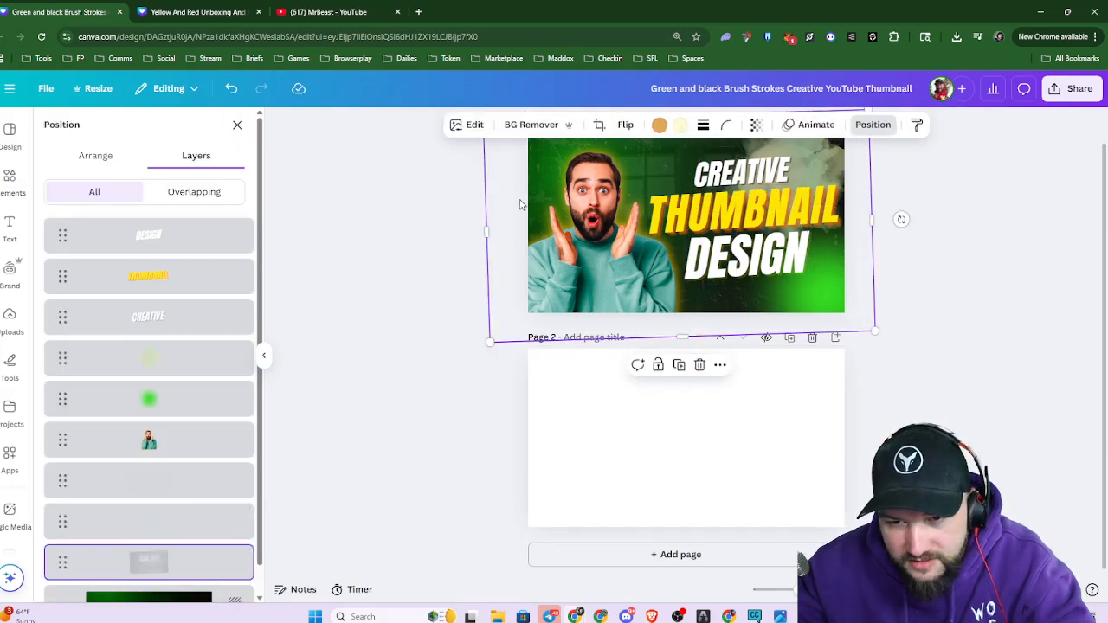
pyautogui.moveTo(522, 205); pyautogui.dragTo(518, 397)
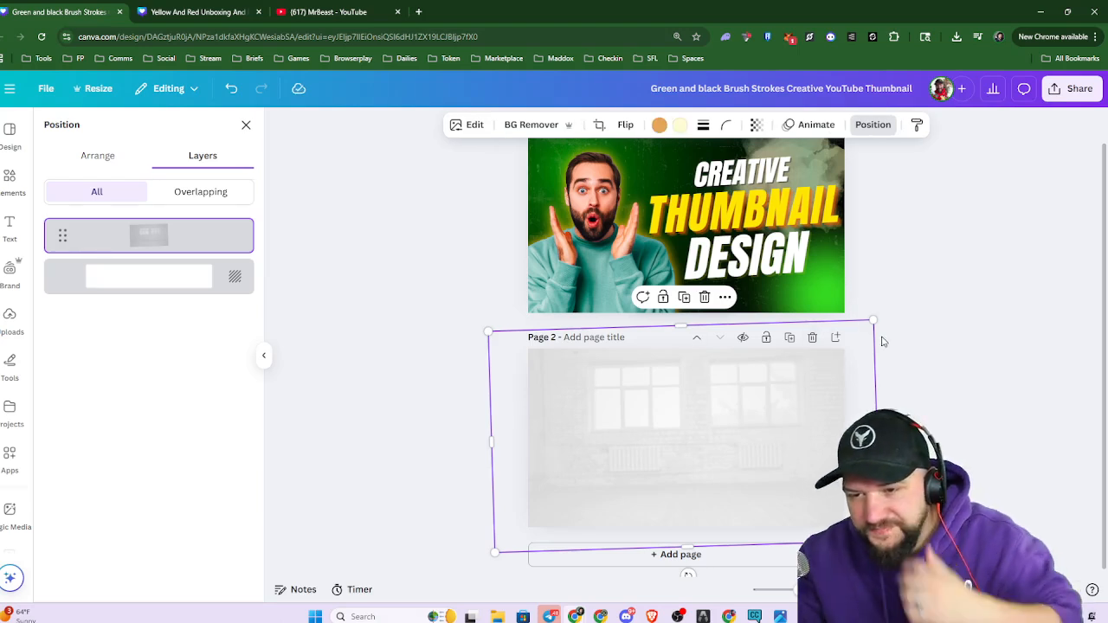
# Try the room photo at transparency 100 on page 2 and fade it back to 20
pyautogui.click(755, 125)
pyautogui.moveTo(710, 186); pyautogui.dragTo(906, 198)
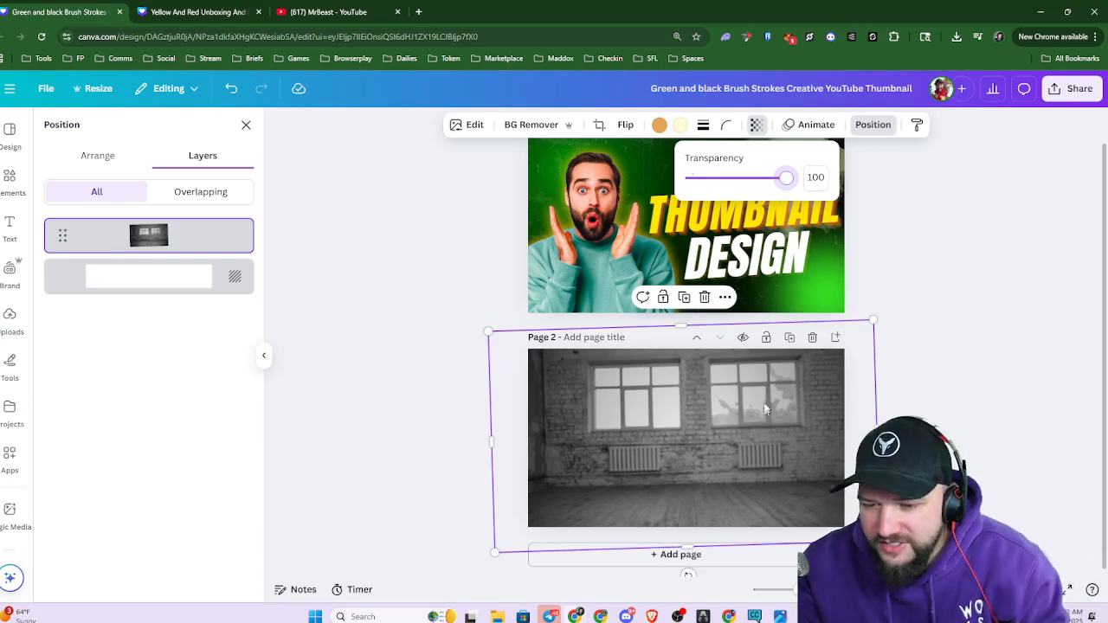
pyautogui.scroll(1, 950, 437)
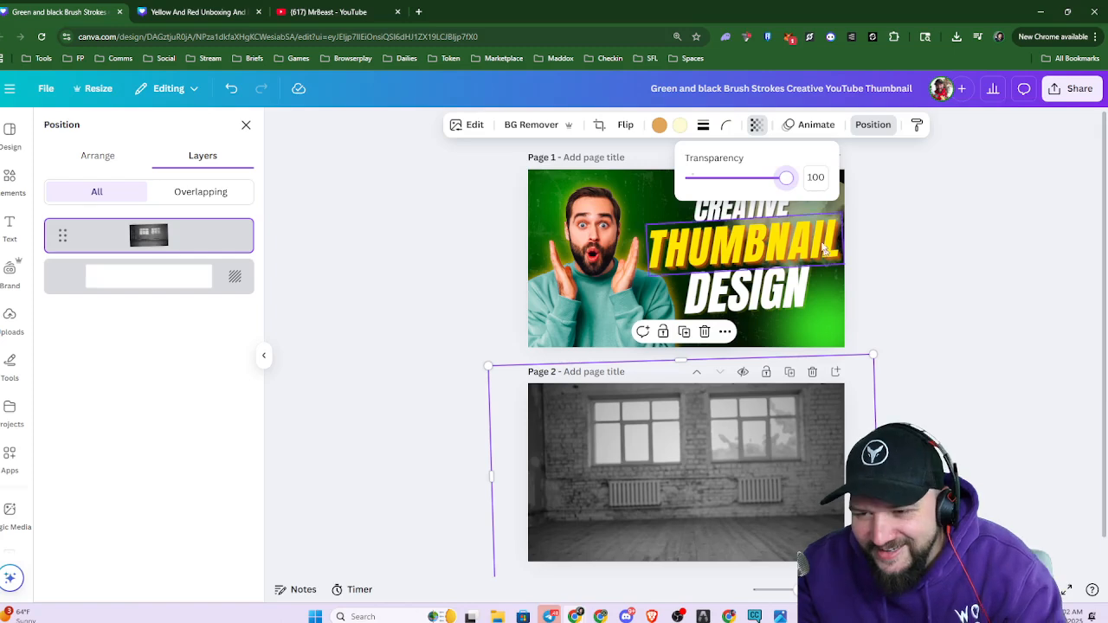
pyautogui.moveTo(784, 178); pyautogui.dragTo(711, 186)
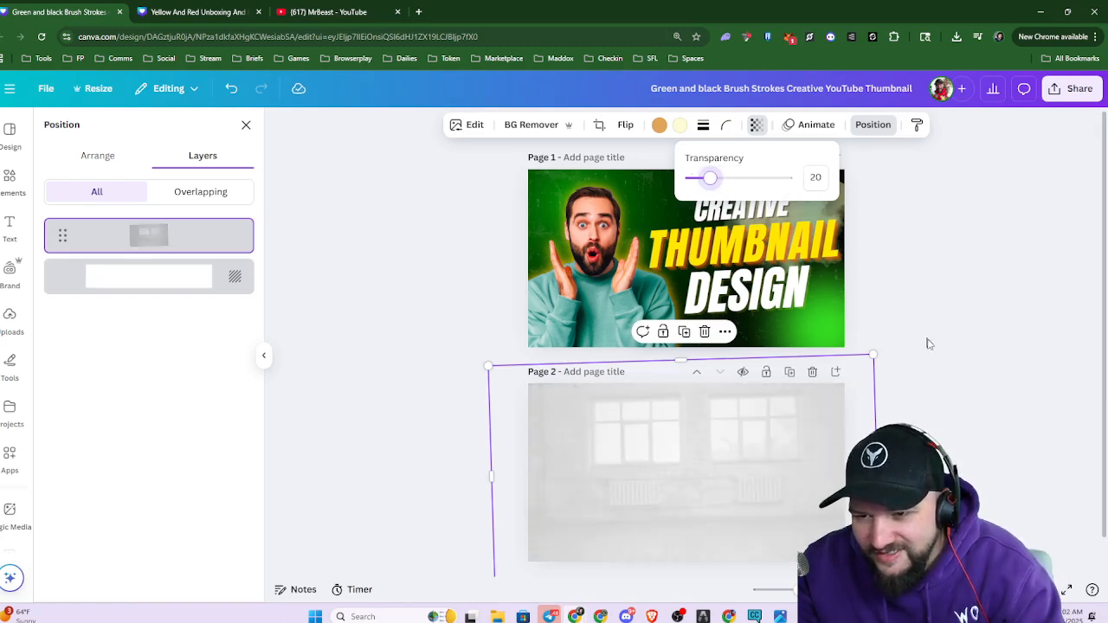
# Place the faded room photo back over the page 1 thumbnail and shift the green glow further past its lower-right edge
pyautogui.press('Escape')
pyautogui.scroll(3, 648, 257)
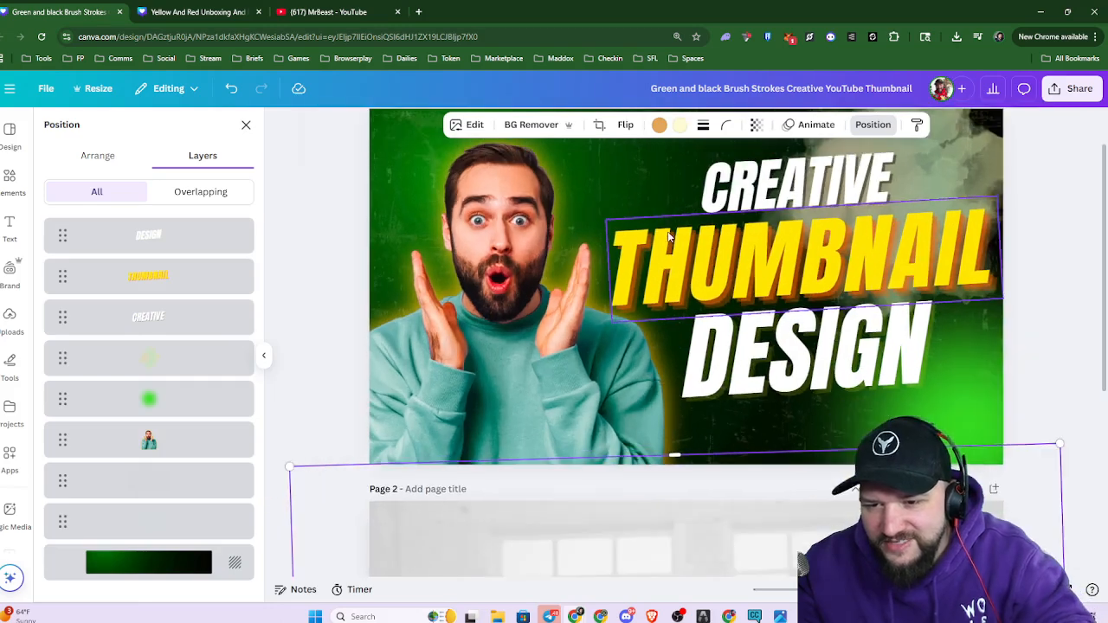
pyautogui.moveTo(679, 536); pyautogui.dragTo(734, 275)
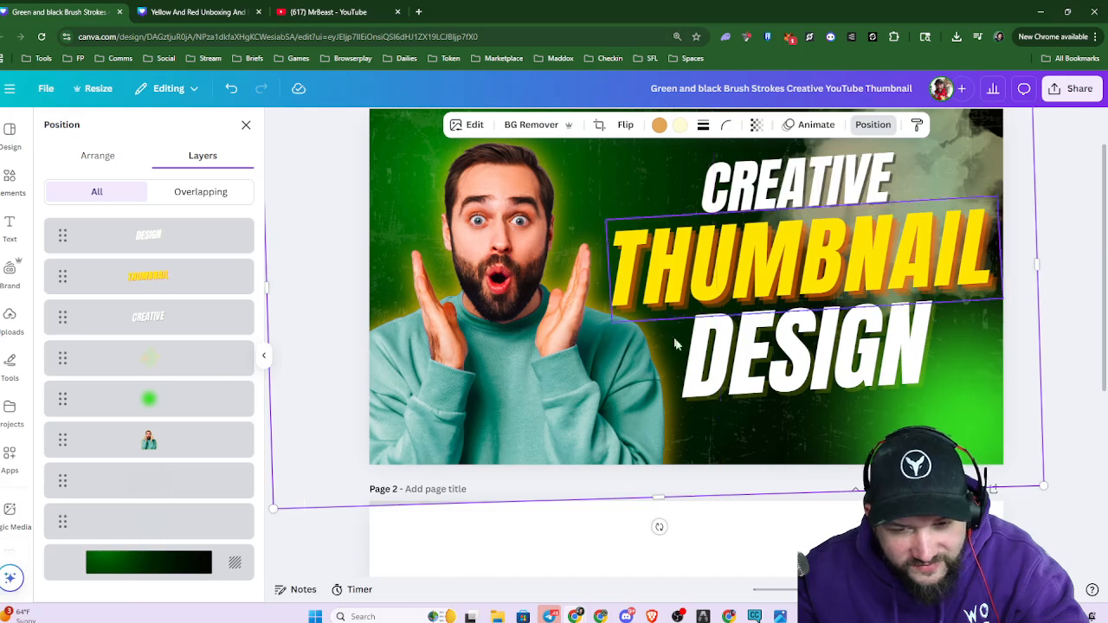
pyautogui.click(942, 382)
pyautogui.moveTo(942, 383); pyautogui.dragTo(458, 421)
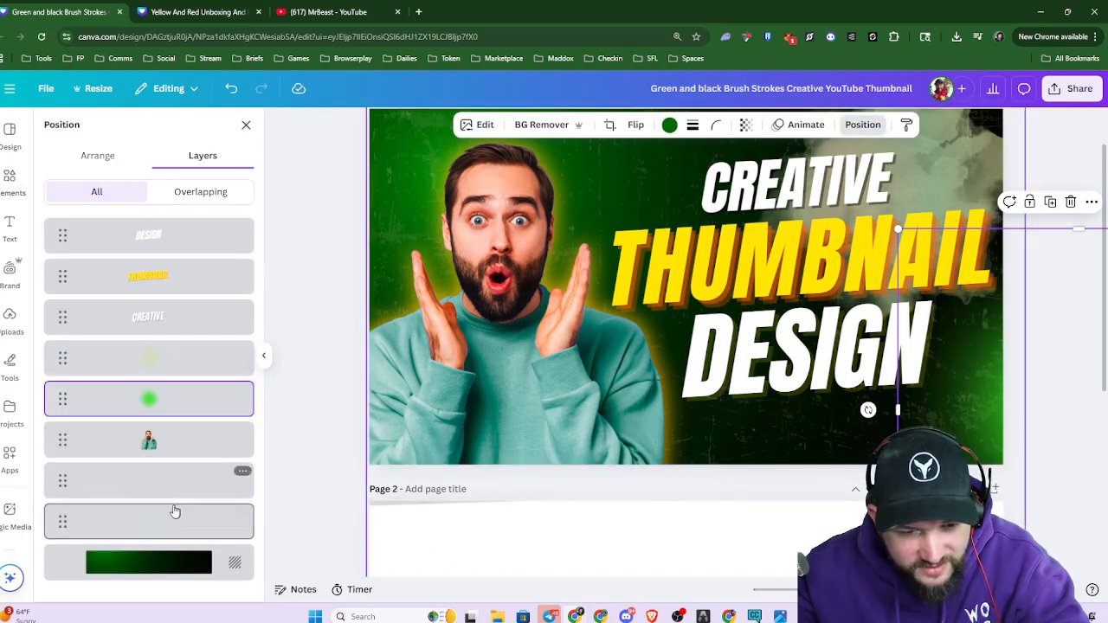
# Try the beige grunge texture below the man's layer at transparency 60 and settle on 19
pyautogui.click(156, 485)
pyautogui.click(756, 124)
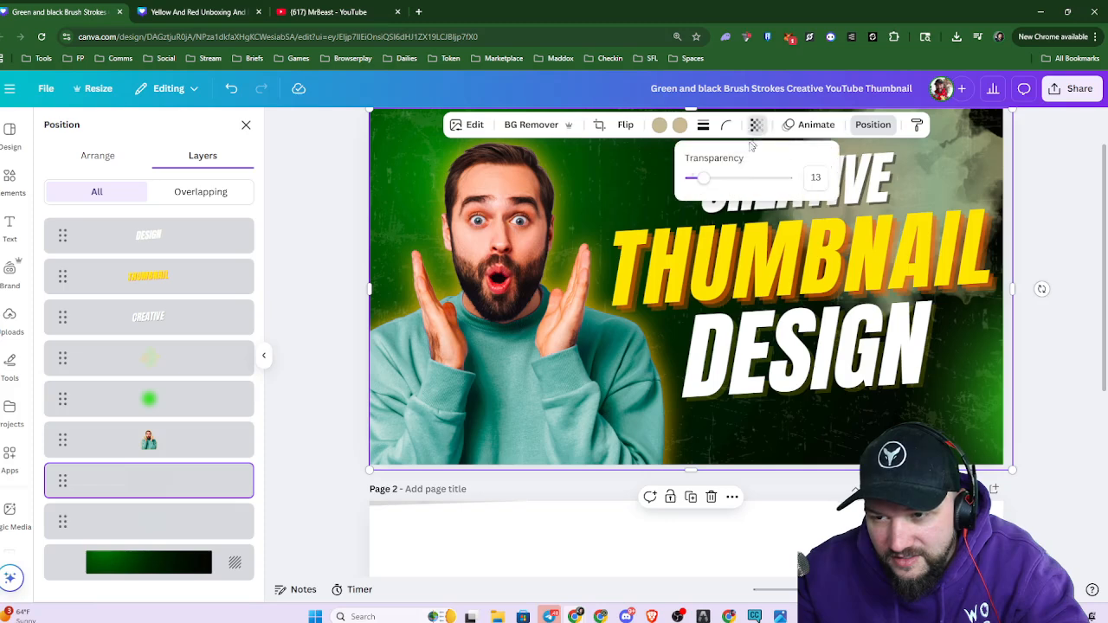
pyautogui.moveTo(790, 177); pyautogui.dragTo(748, 178)
pyautogui.scroll(-3, 656, 309)
pyautogui.scroll(-3, 656, 309)
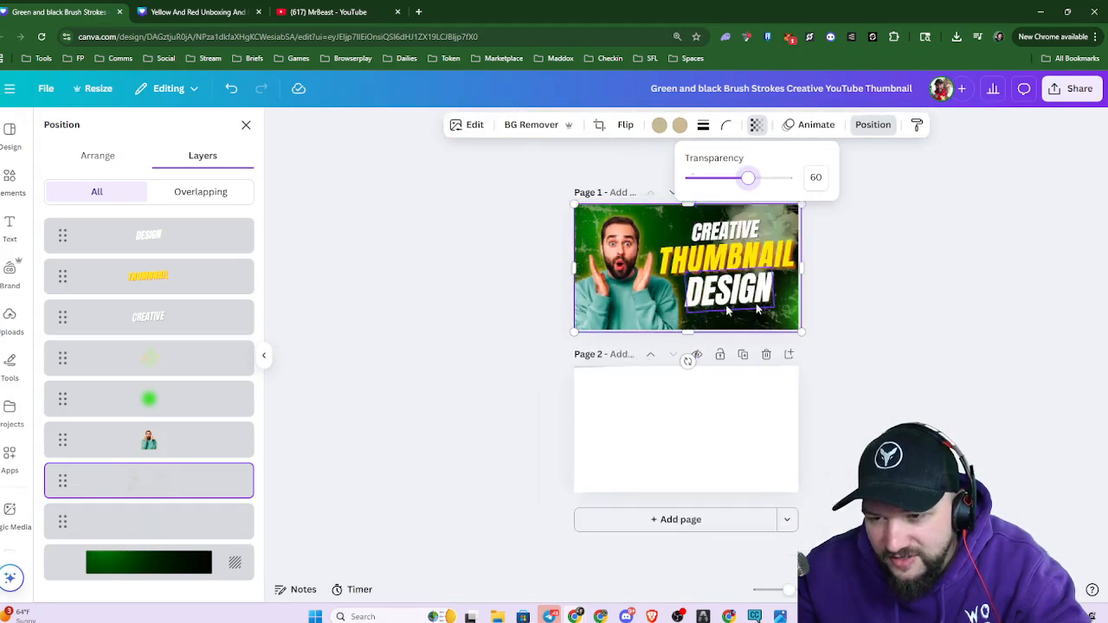
pyautogui.moveTo(748, 177); pyautogui.dragTo(709, 193)
# Readjust the transparency of the overlay layer directly above the green gradient background
pyautogui.click(187, 518)
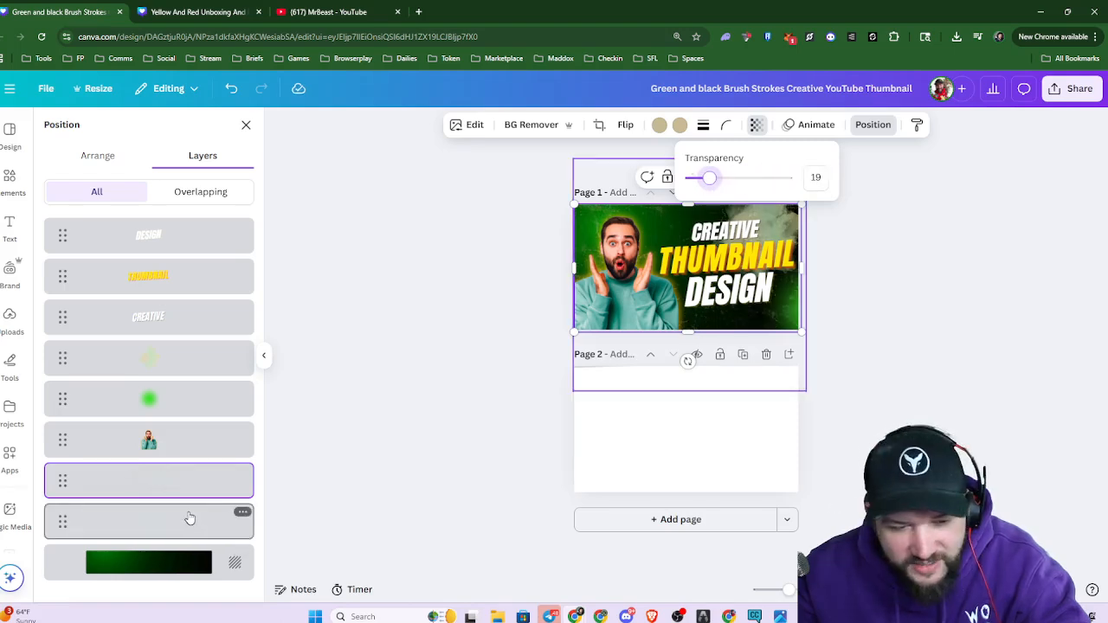
pyautogui.click(701, 125)
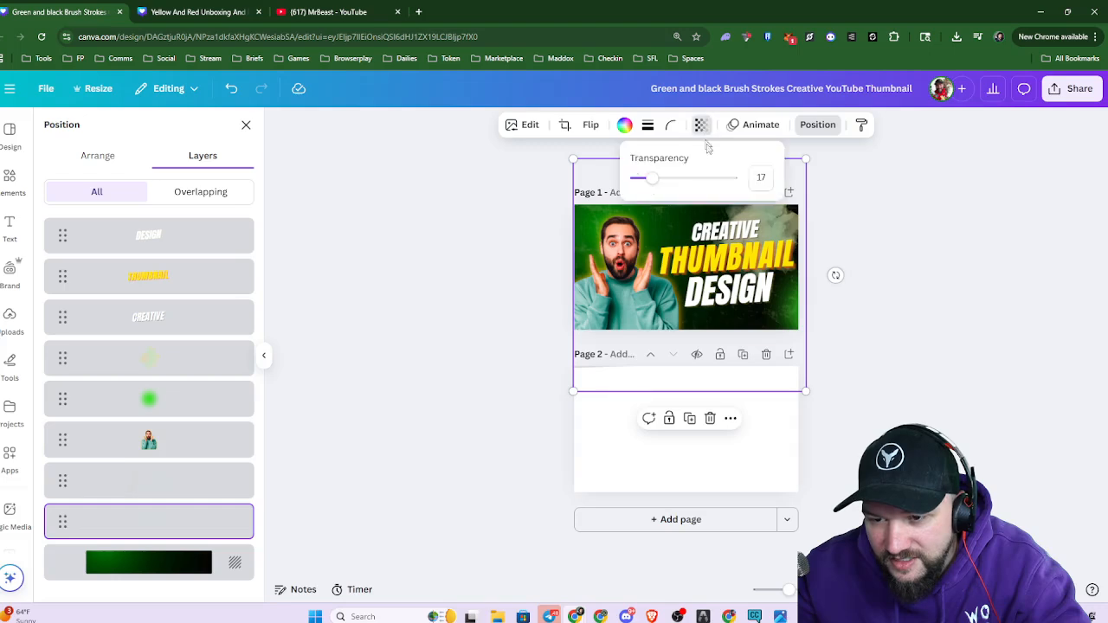
pyautogui.moveTo(659, 186)
pyautogui.mouseDown()
pyautogui.moveTo(779, 196)
pyautogui.moveTo(654, 187)
pyautogui.mouseUp()
# Select the room photo in page 2's layers, set its transparency to 100, and move it down onto page 2
pyautogui.click(606, 445)
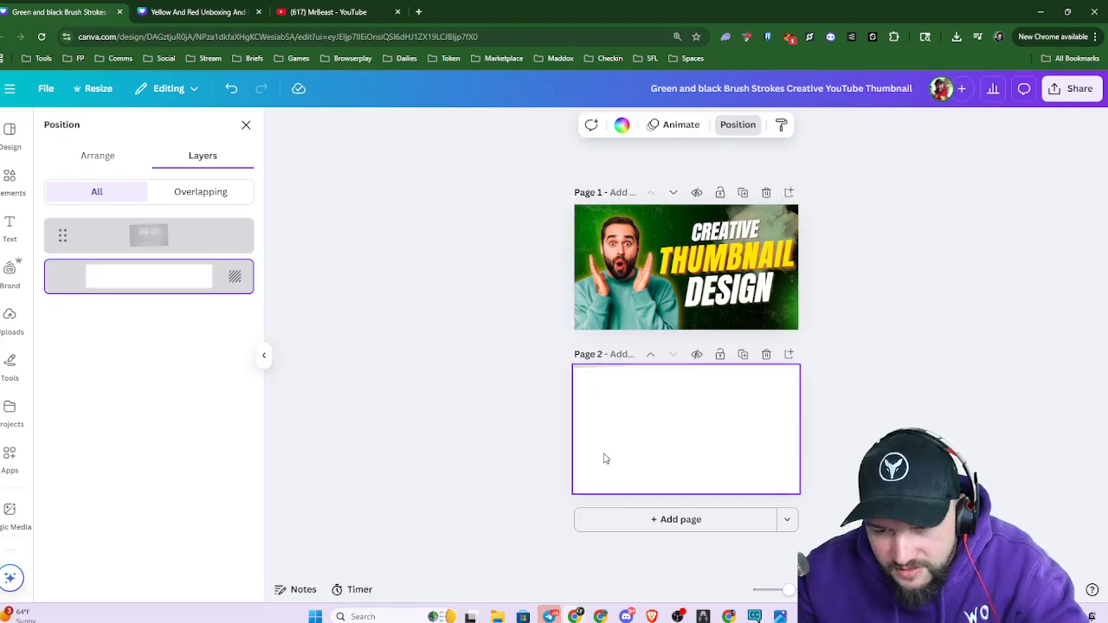
pyautogui.moveTo(603, 451); pyautogui.dragTo(644, 436)
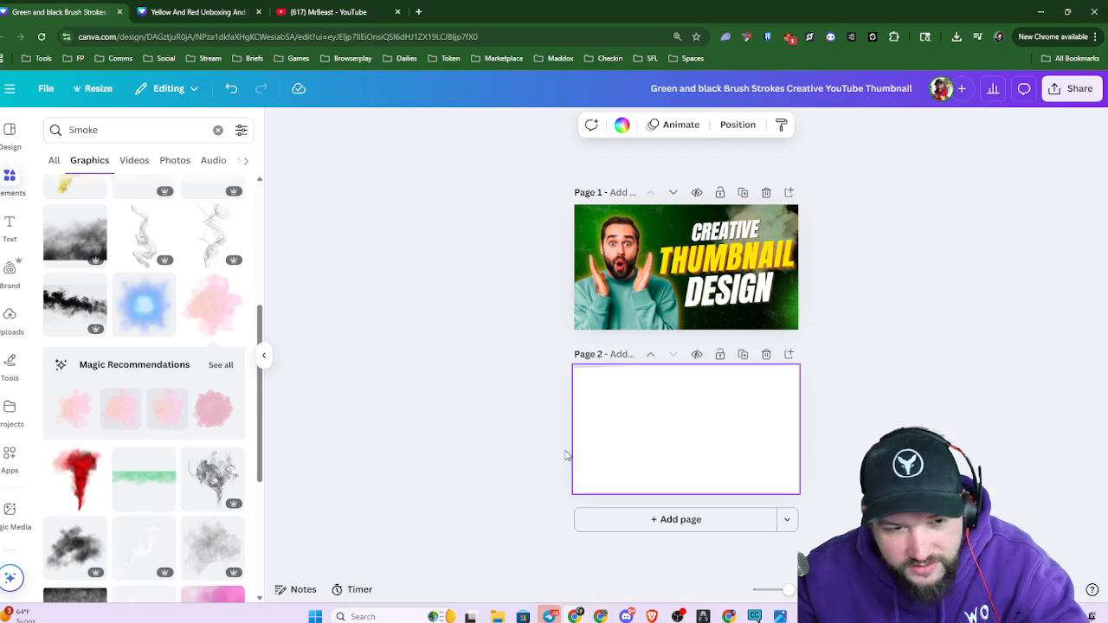
pyautogui.click(648, 450)
pyautogui.click(206, 247)
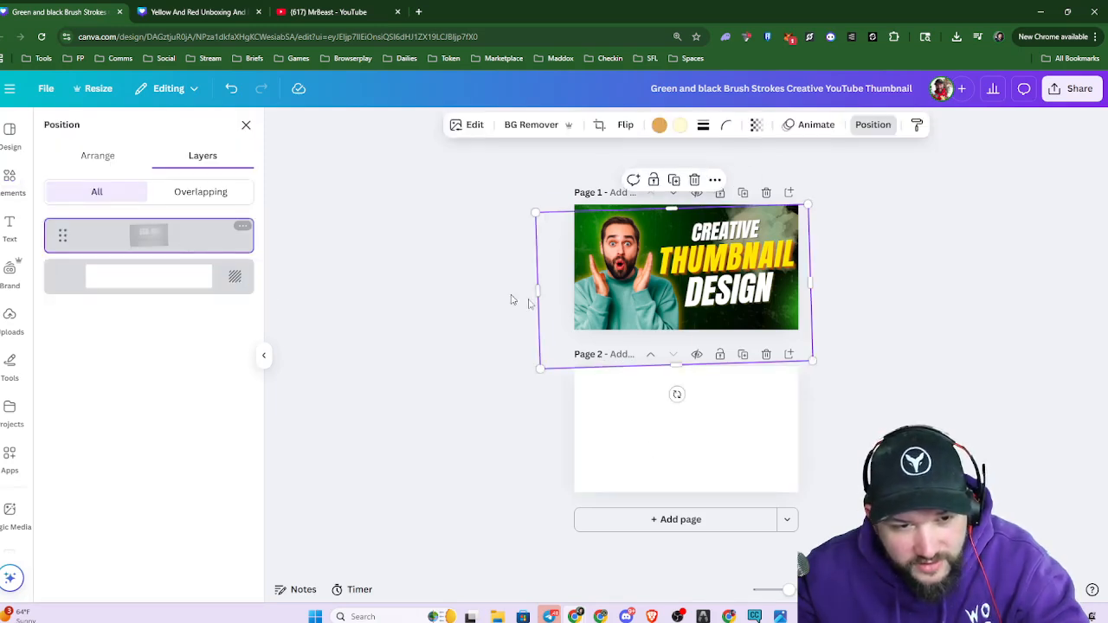
pyautogui.click(757, 125)
pyautogui.moveTo(712, 185); pyautogui.dragTo(815, 191)
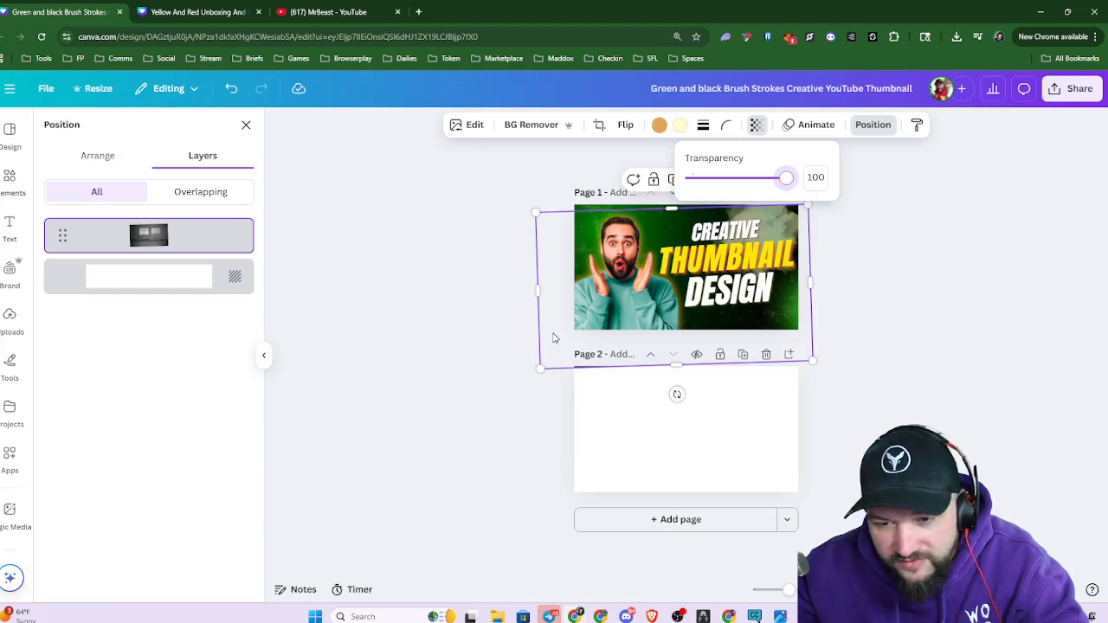
pyautogui.moveTo(553, 337); pyautogui.dragTo(565, 478)
# Move the room photo onto the page 1 thumbnail and set its transparency to 15
pyautogui.moveTo(695, 457); pyautogui.dragTo(691, 284)
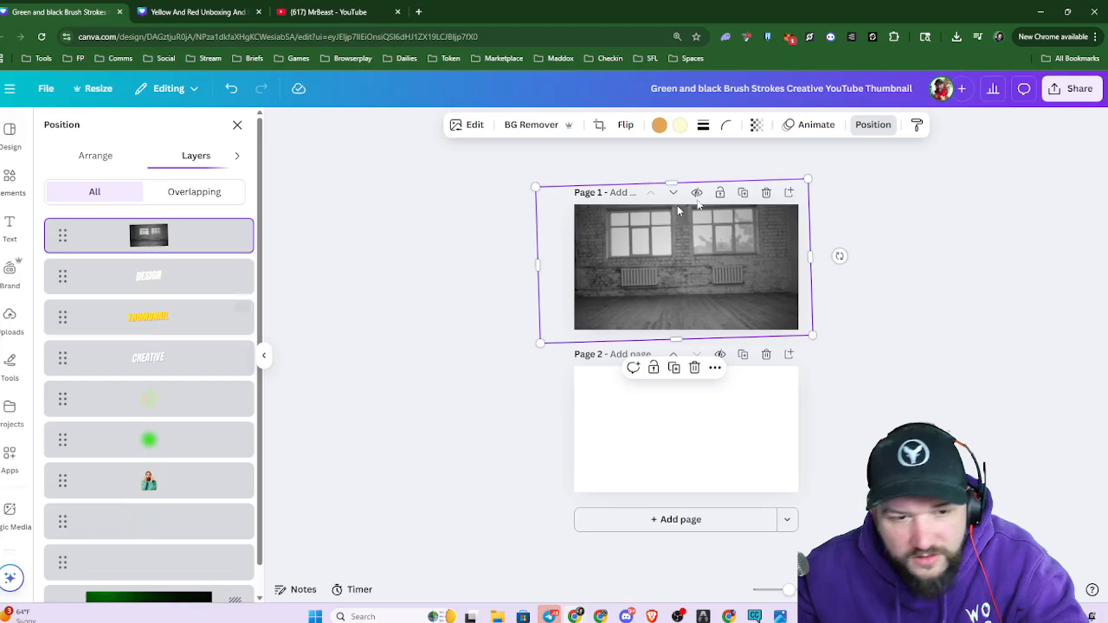
pyautogui.click(756, 125)
pyautogui.moveTo(785, 188); pyautogui.dragTo(707, 198)
pyautogui.scroll(5, 692, 303)
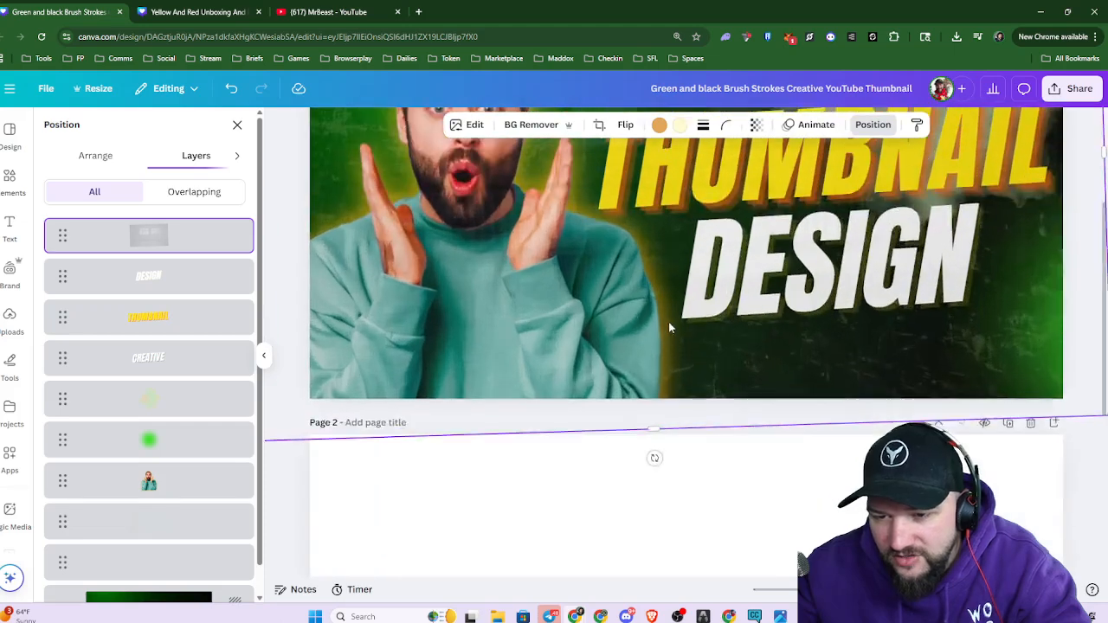
pyautogui.scroll(4, 668, 327)
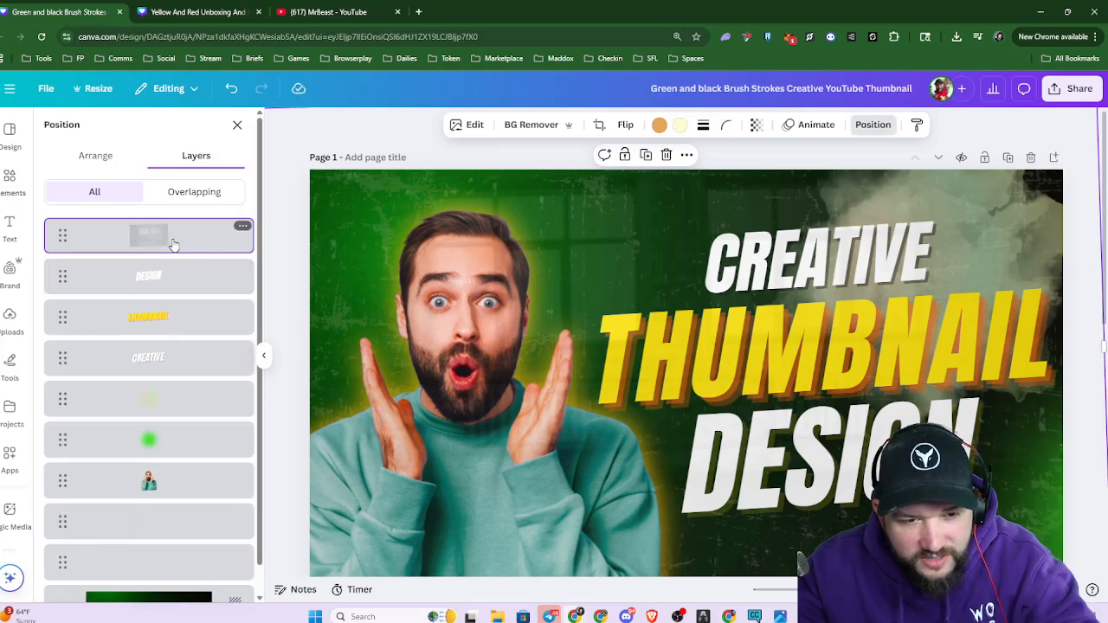
# Move the room photo's layer directly beneath the man, undoing and redoing the reorder to compare both looks
pyautogui.moveTo(173, 245); pyautogui.dragTo(183, 503)
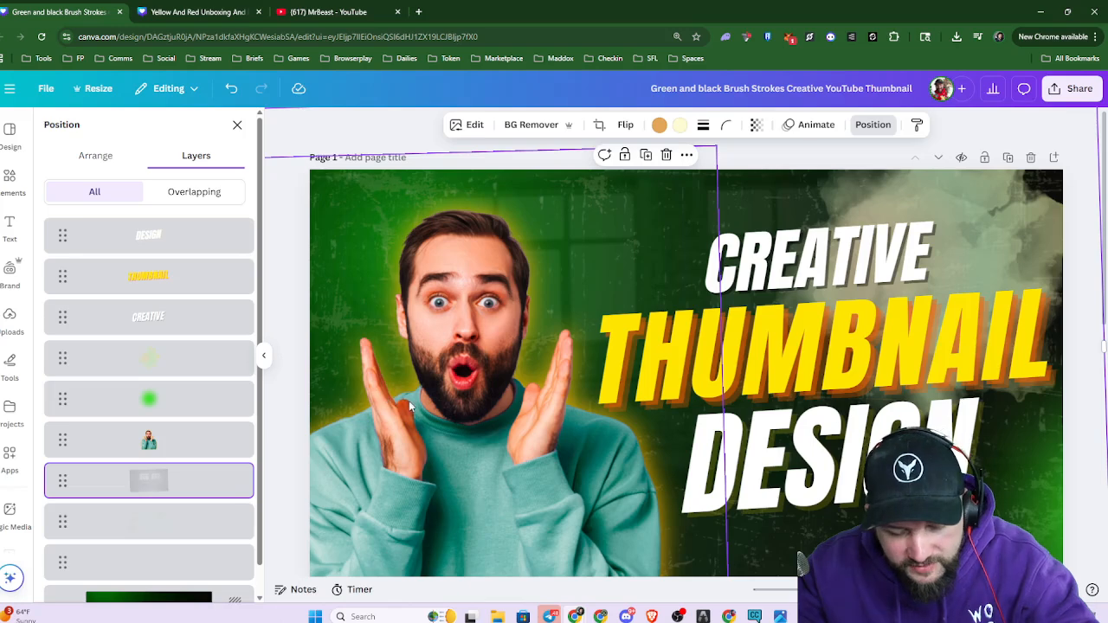
pyautogui.hotkey('ctrl', 'z')
pyautogui.scroll(-3, 623, 387)
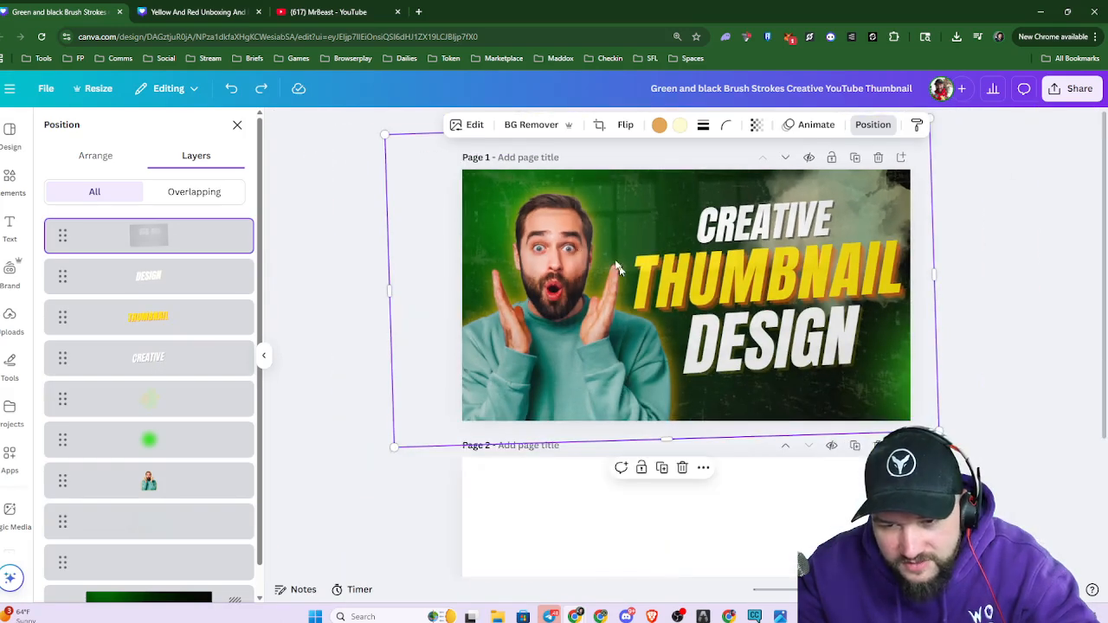
pyautogui.hotkey('ctrl', 'y')
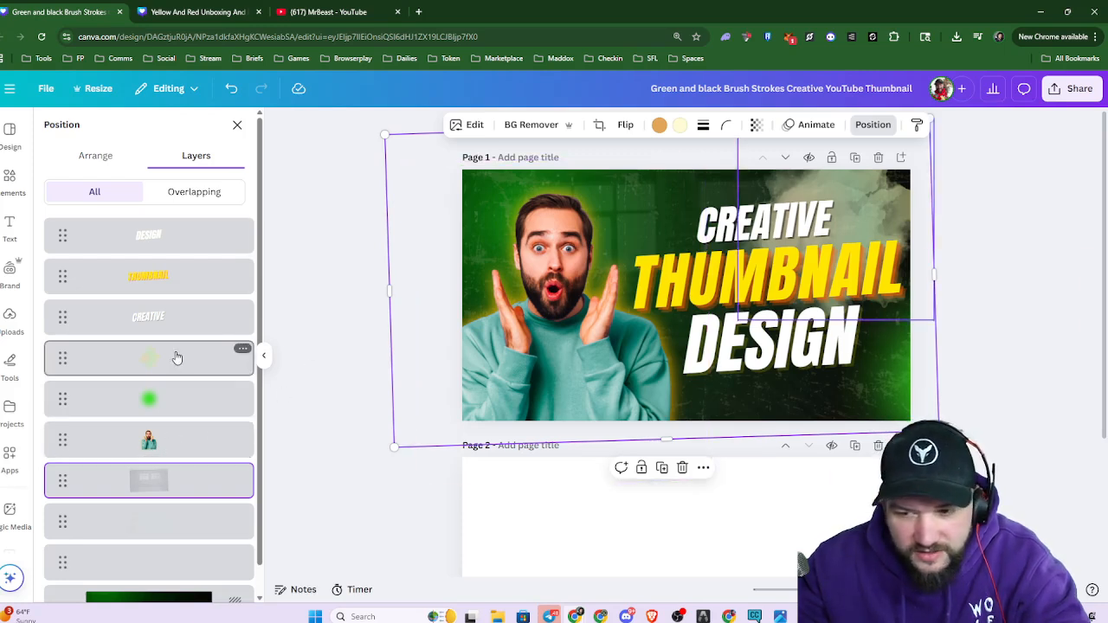
# Move the smoke and green glow layers beneath the room photo and clear the selection
pyautogui.moveTo(177, 358); pyautogui.dragTo(189, 509)
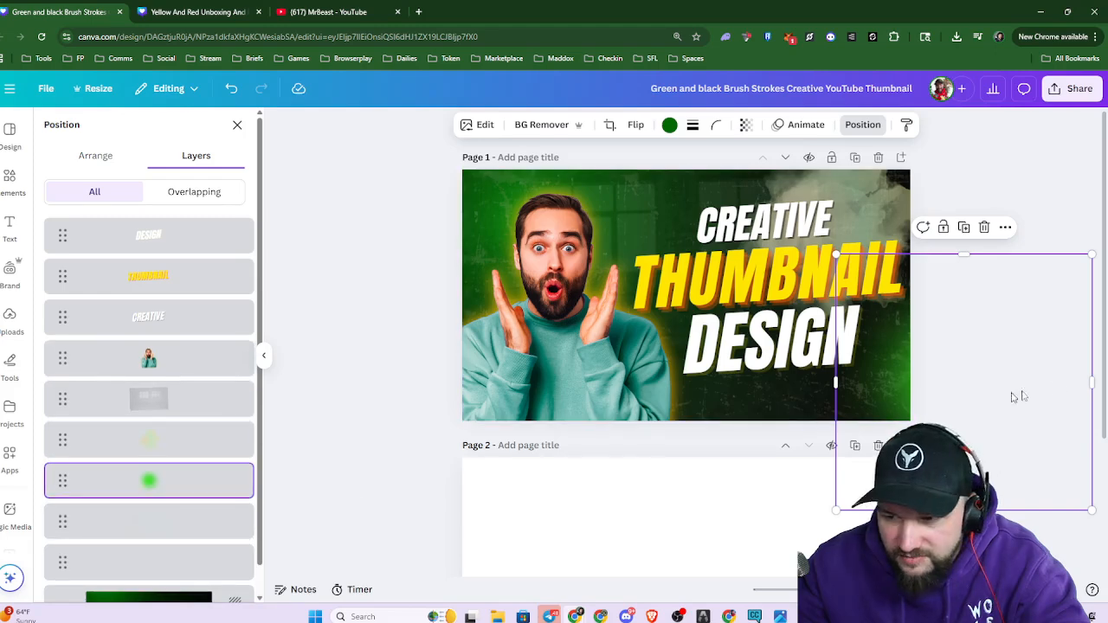
pyautogui.click(996, 345)
pyautogui.click(1079, 141)
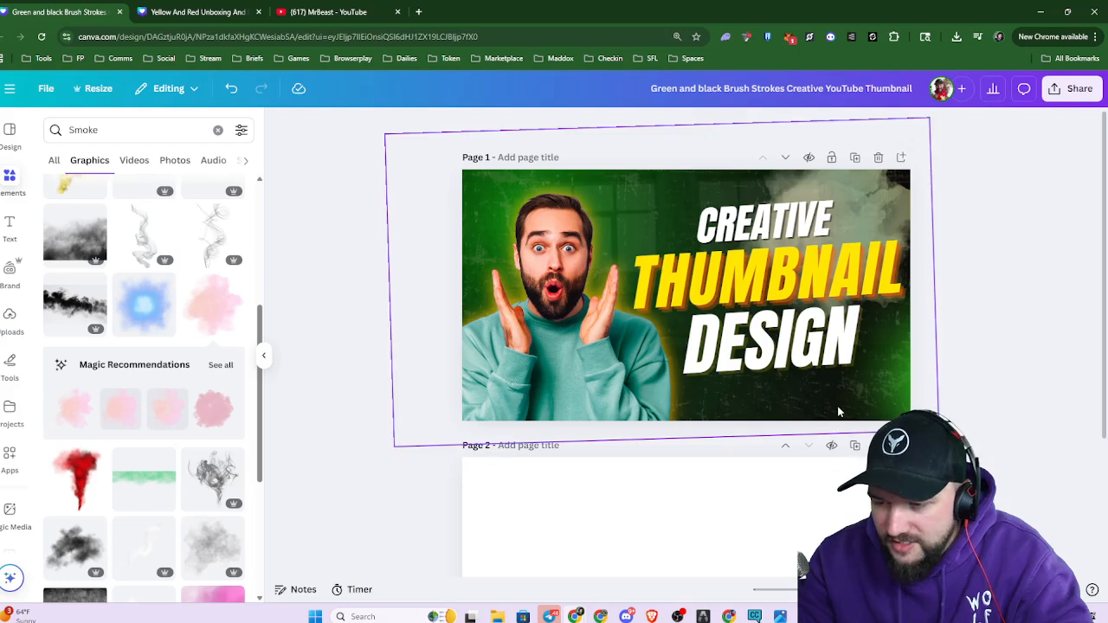
# Set the room photo's transparency to 9 on the page 1 thumbnail
pyautogui.click(813, 372)
pyautogui.click(756, 125)
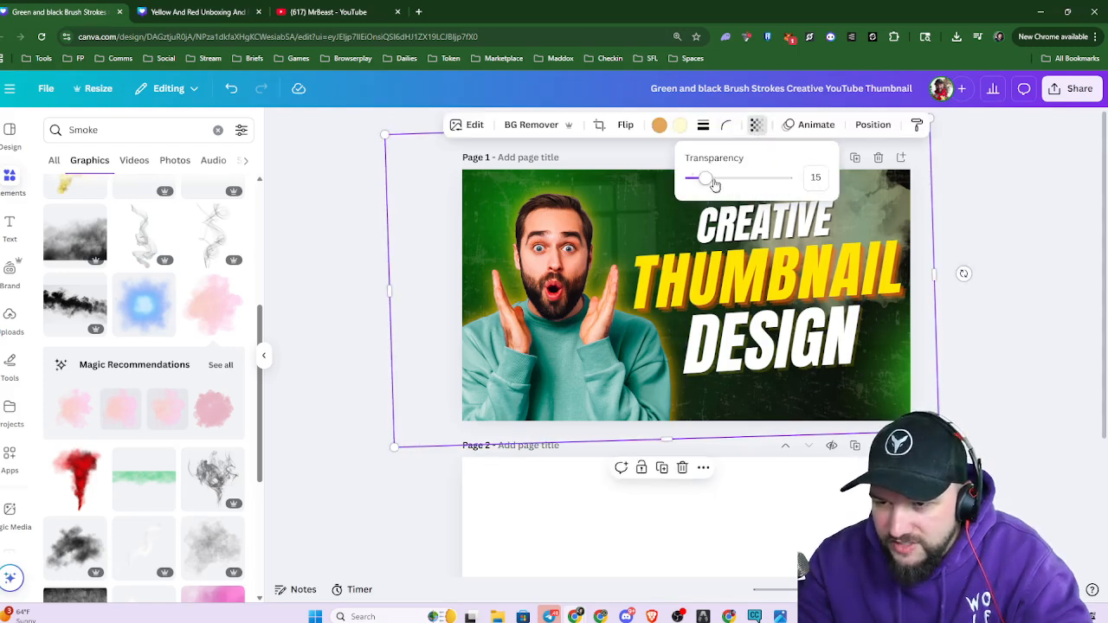
pyautogui.moveTo(713, 179); pyautogui.dragTo(701, 178)
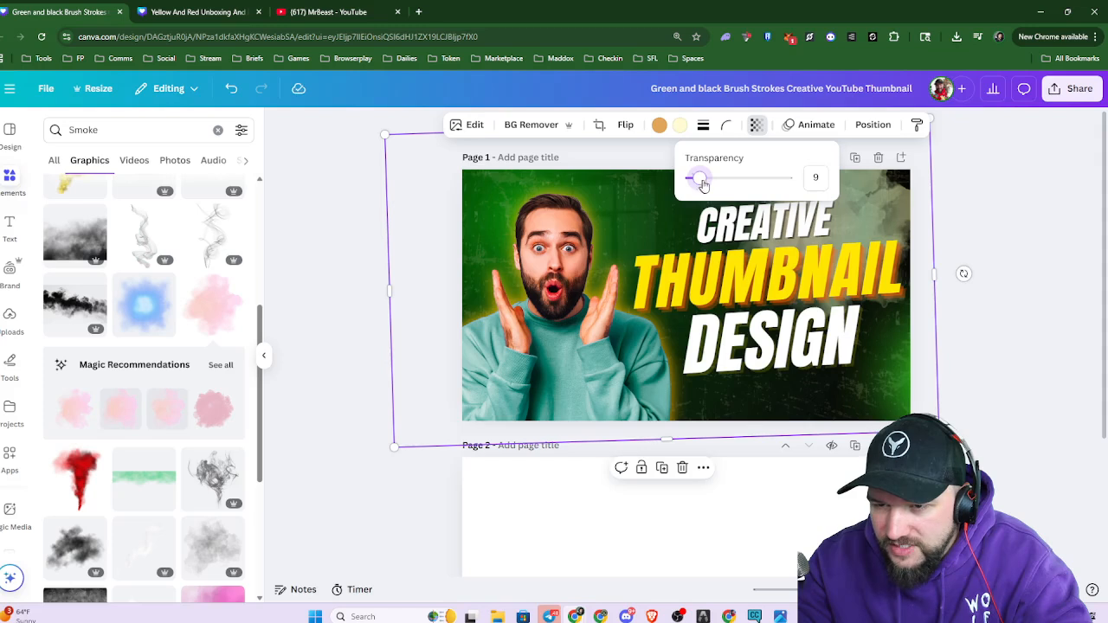
# Set the transparency of both the room photo and the texture layer directly beneath the green glow to 14
pyautogui.moveTo(699, 178); pyautogui.dragTo(705, 181)
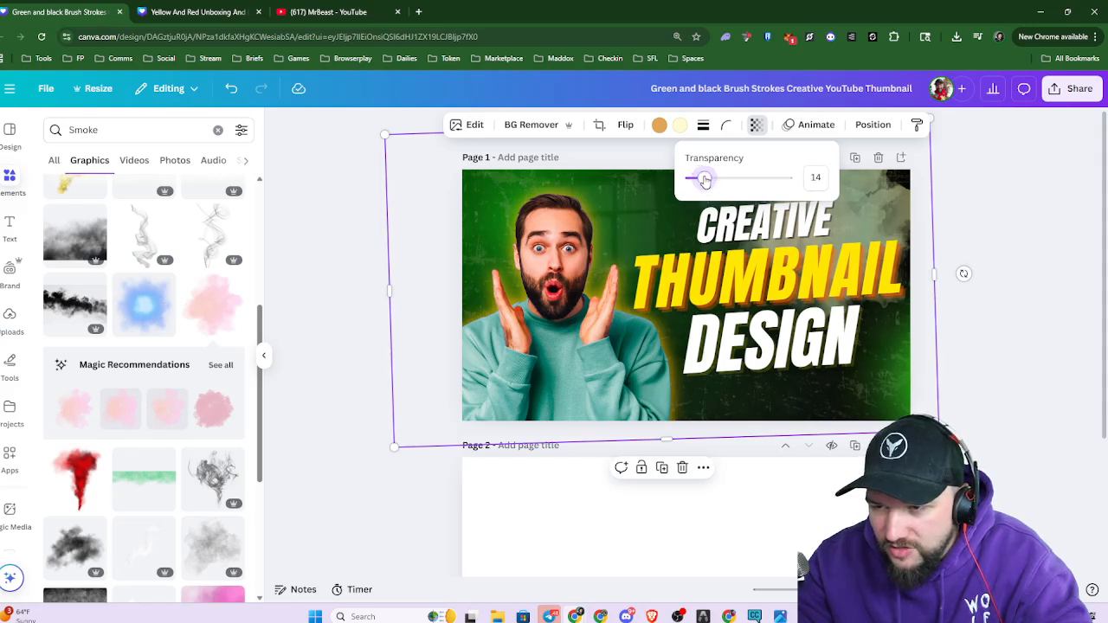
pyautogui.click(1043, 317)
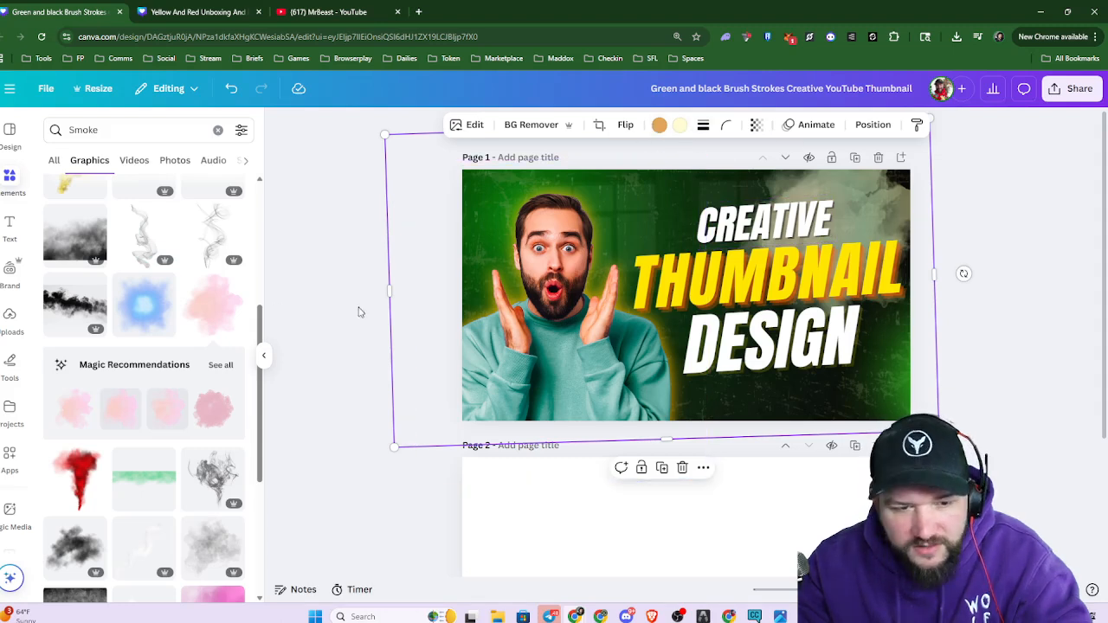
pyautogui.hotkey('alt', '1')
pyautogui.click(173, 521)
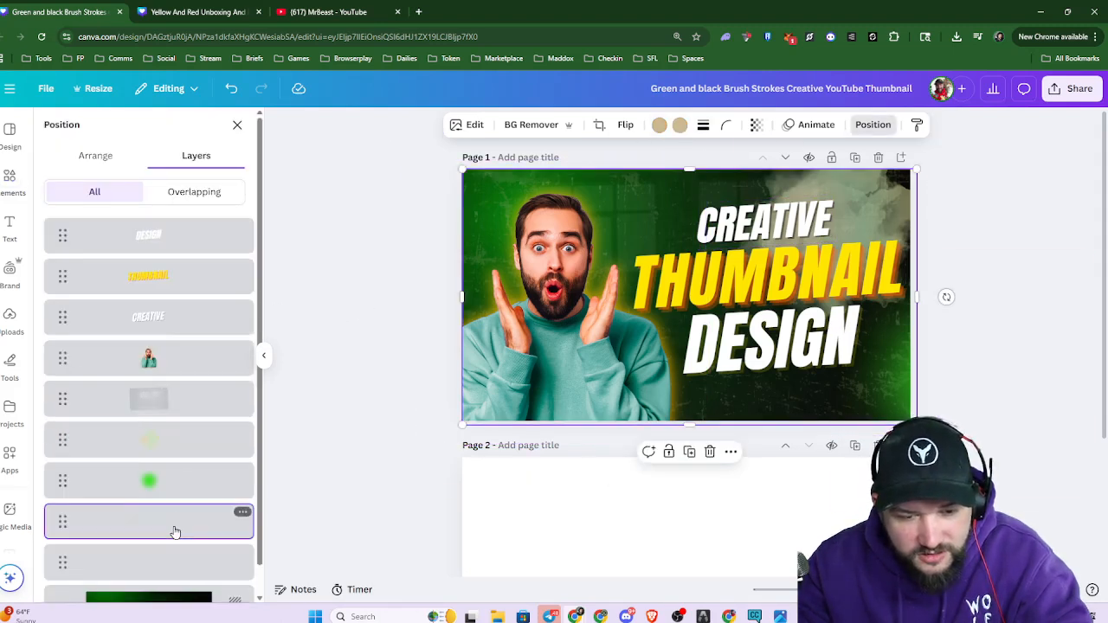
pyautogui.click(756, 126)
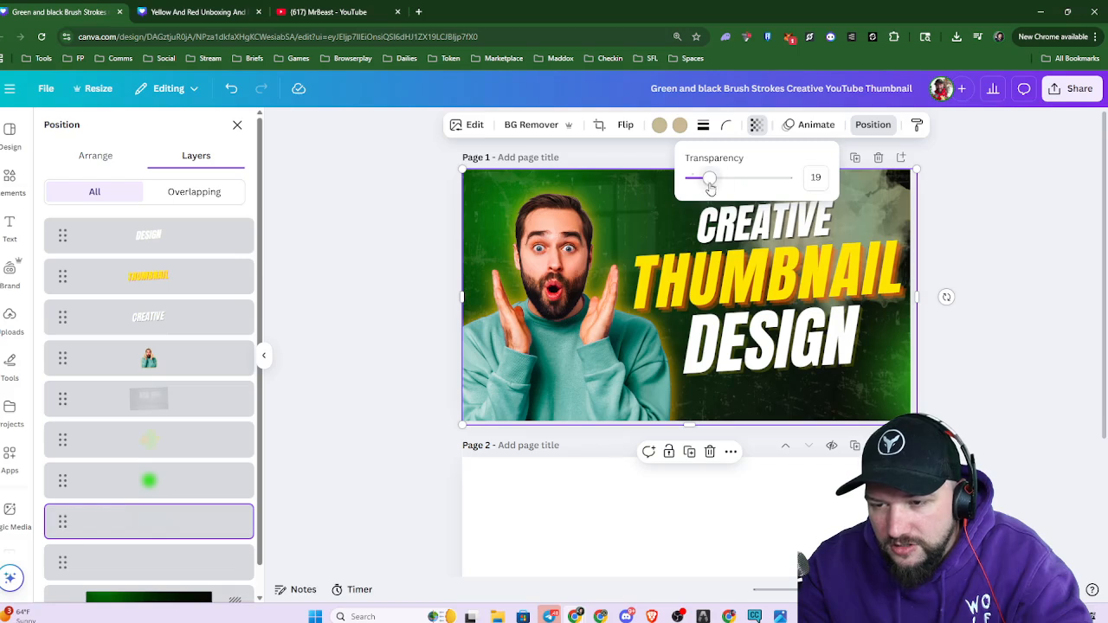
pyautogui.moveTo(710, 189)
pyautogui.mouseDown()
pyautogui.moveTo(690, 183)
pyautogui.moveTo(704, 195)
pyautogui.mouseUp()
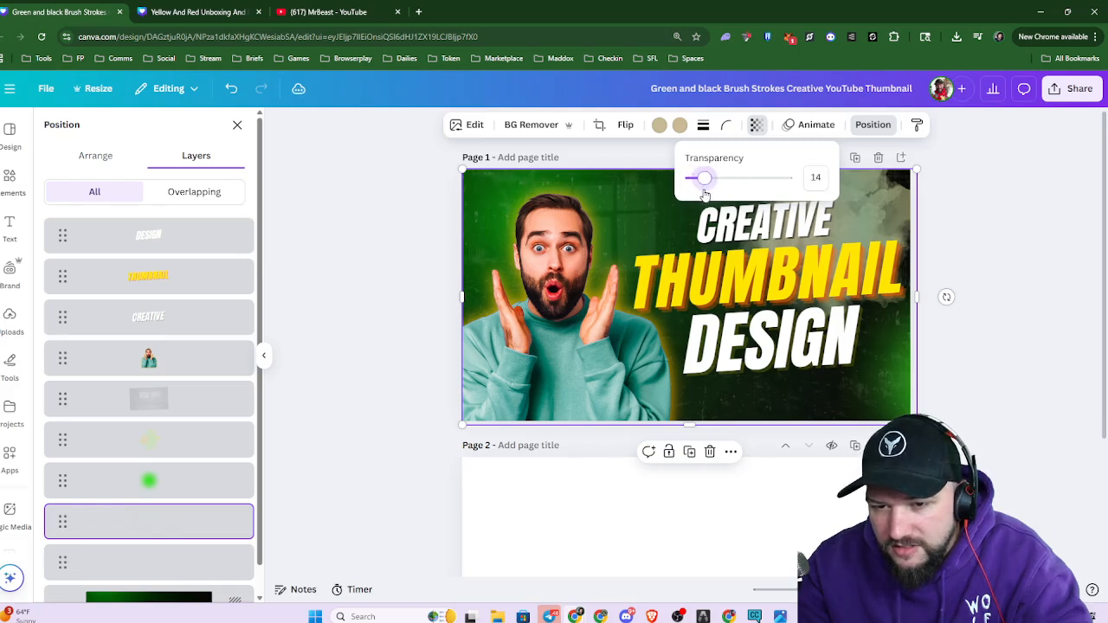
# Set the transparency of the lowest texture layer, just above the background, to 21 and clear the selection
pyautogui.click(173, 563)
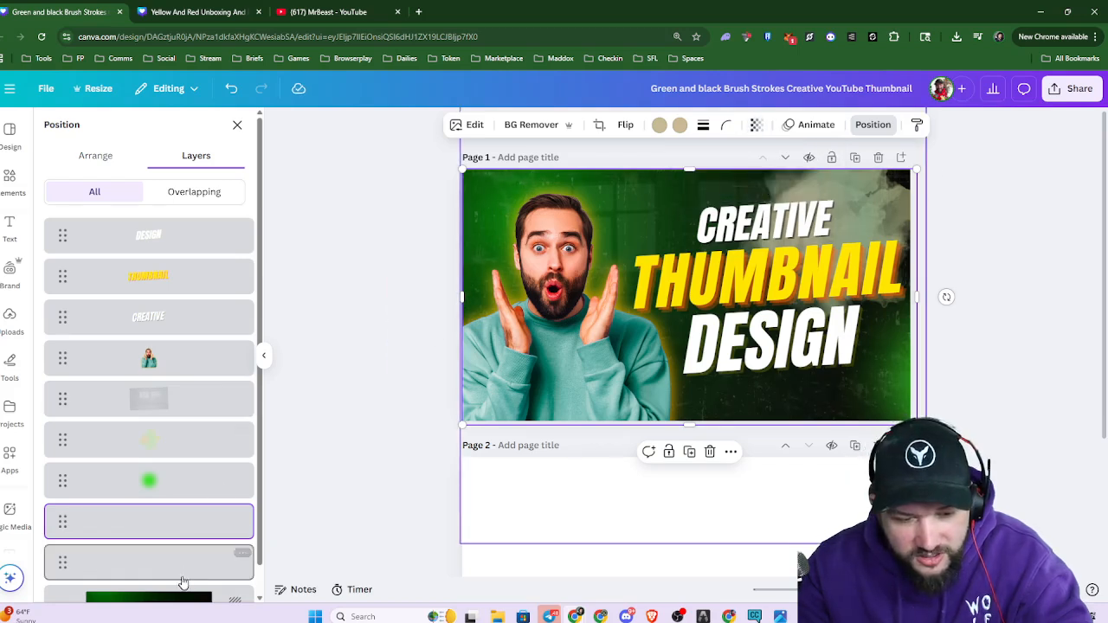
pyautogui.click(700, 124)
pyautogui.moveTo(639, 179); pyautogui.dragTo(655, 181)
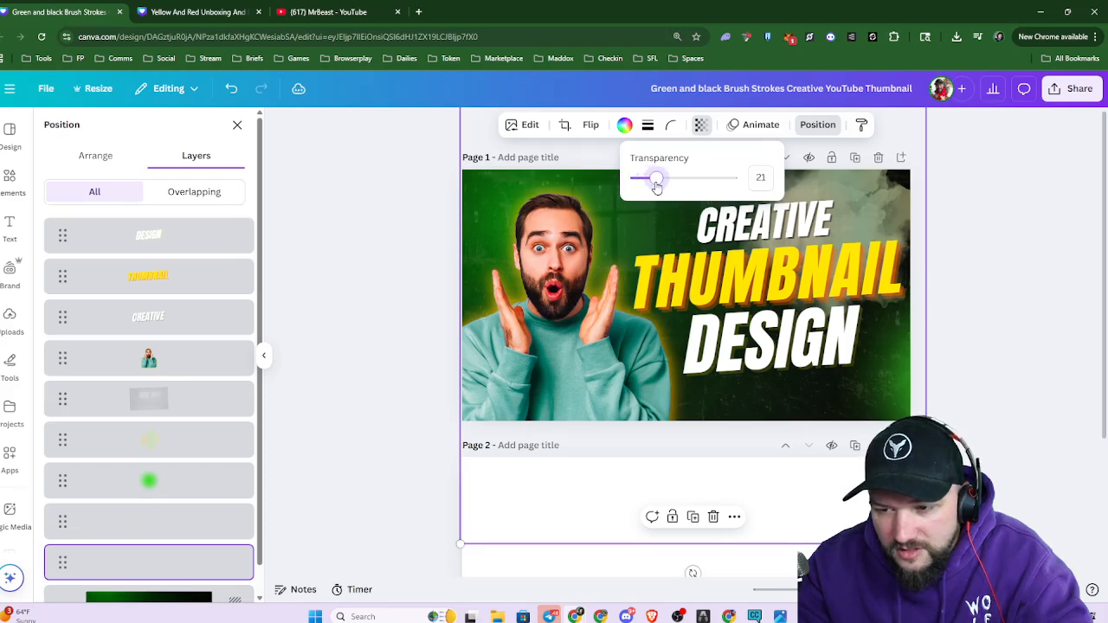
pyautogui.click(969, 265)
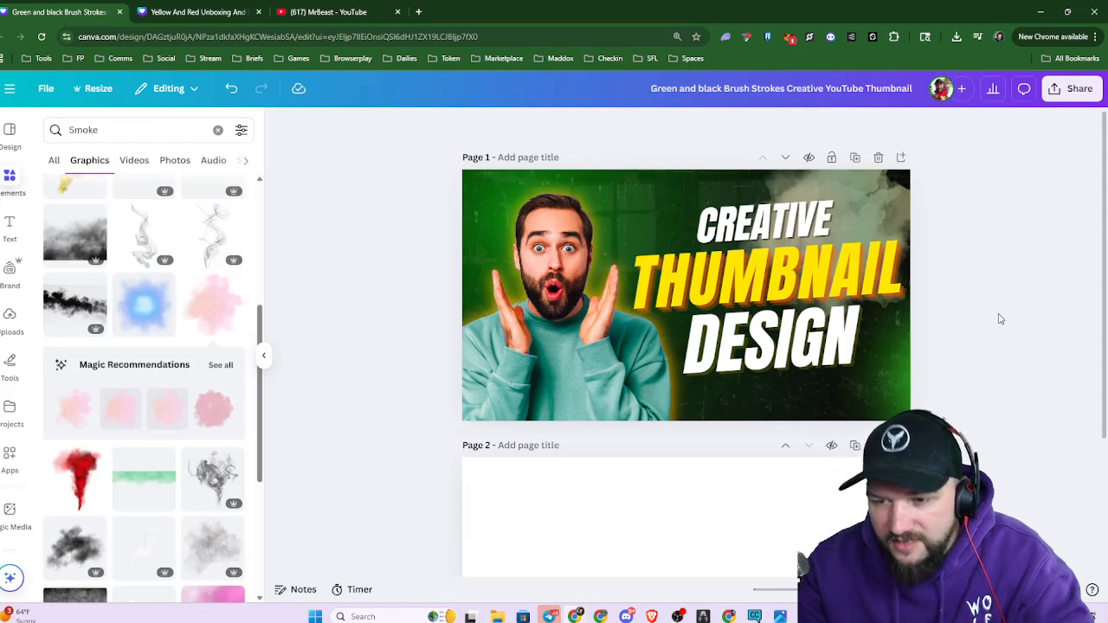
# Set the transparency of the smoke behind the page 1 title to 28 and clear the selection
pyautogui.click(873, 207)
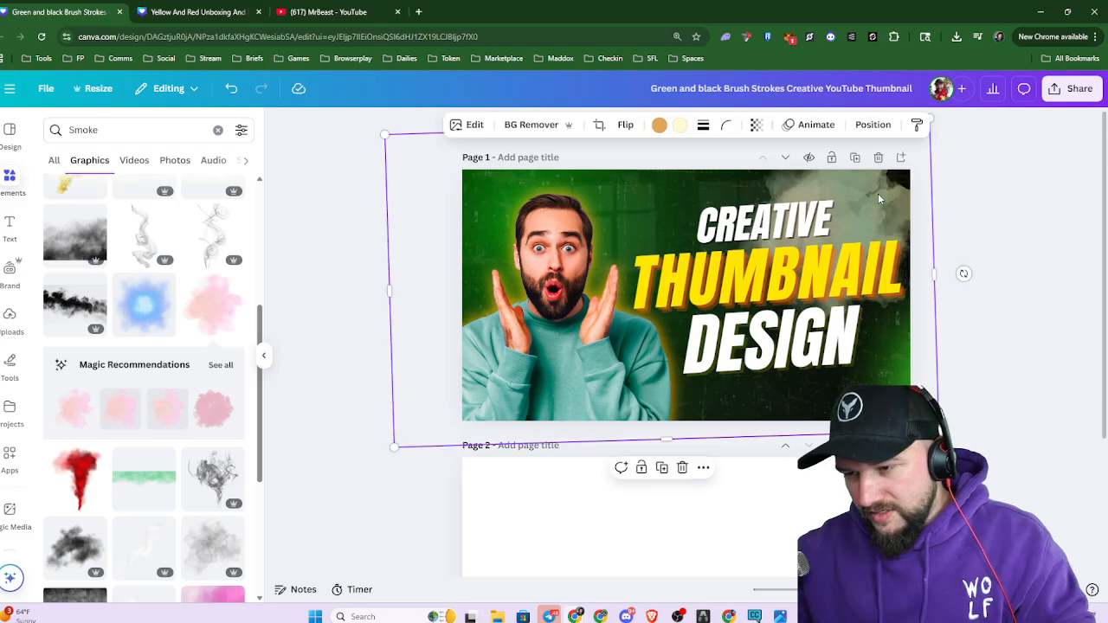
pyautogui.click(872, 125)
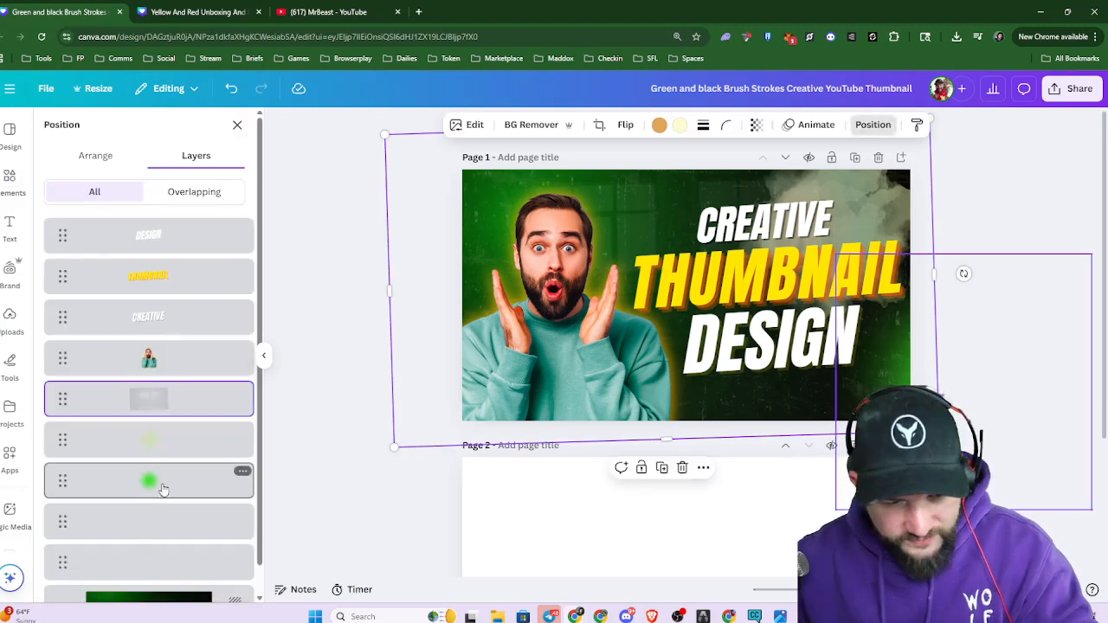
pyautogui.click(167, 455)
pyautogui.click(756, 126)
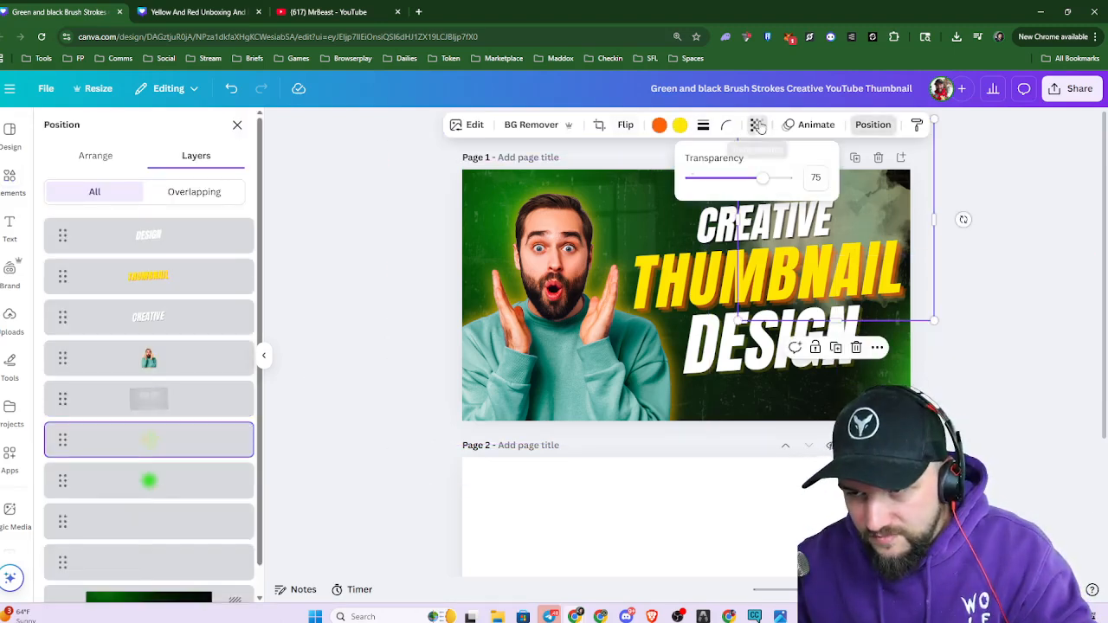
pyautogui.moveTo(746, 178); pyautogui.dragTo(725, 205)
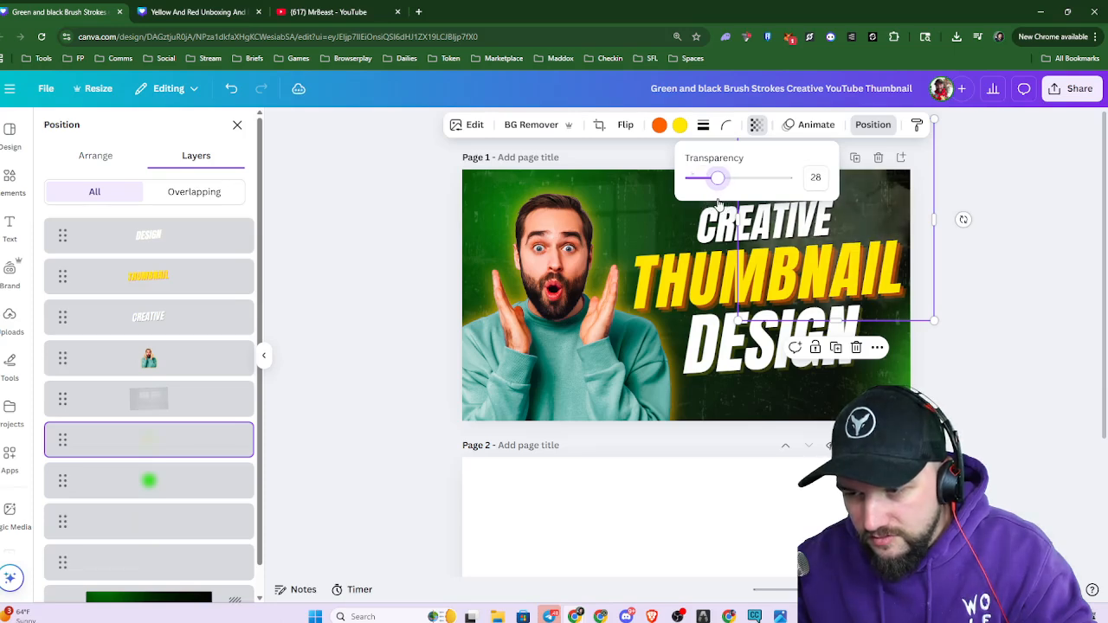
pyautogui.click(1015, 307)
pyautogui.click(1025, 391)
pyautogui.click(1000, 489)
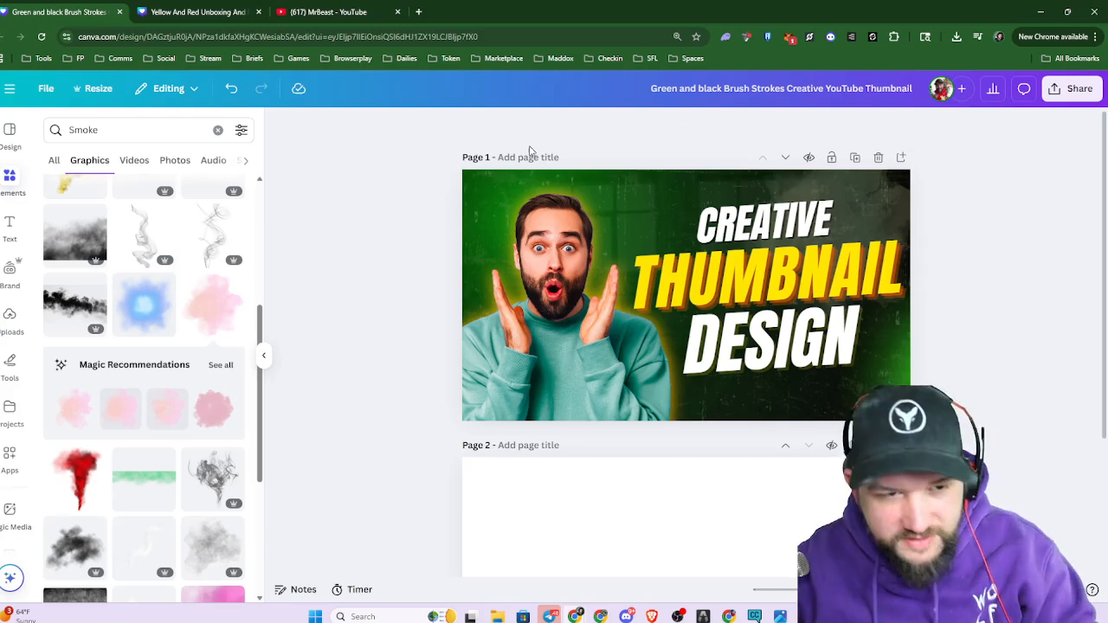
pyautogui.click(9, 88)
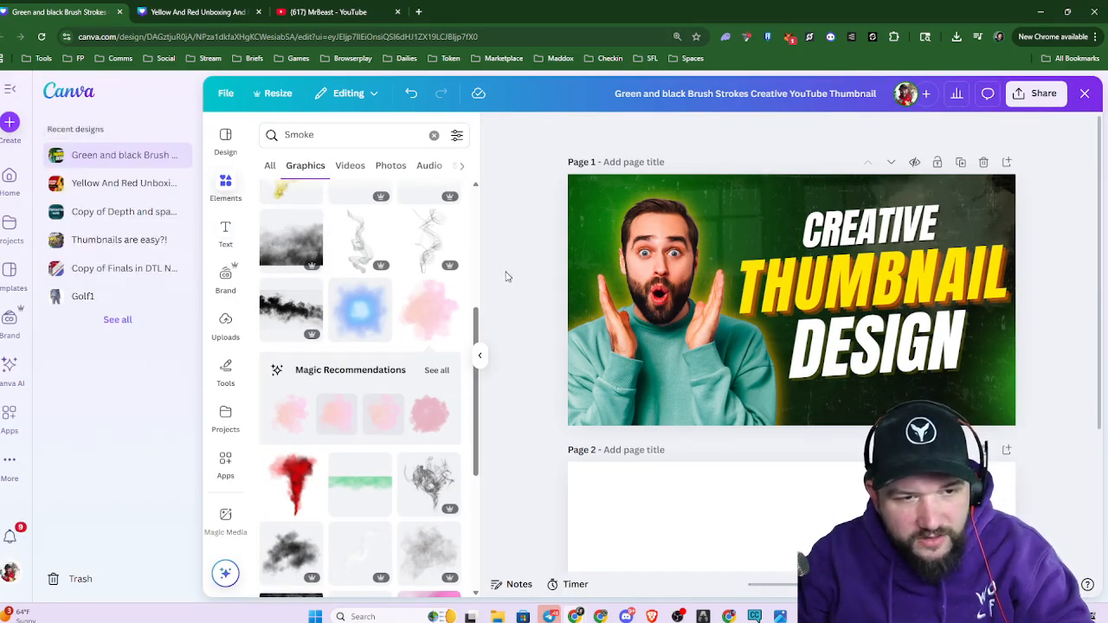
pyautogui.click(10, 122)
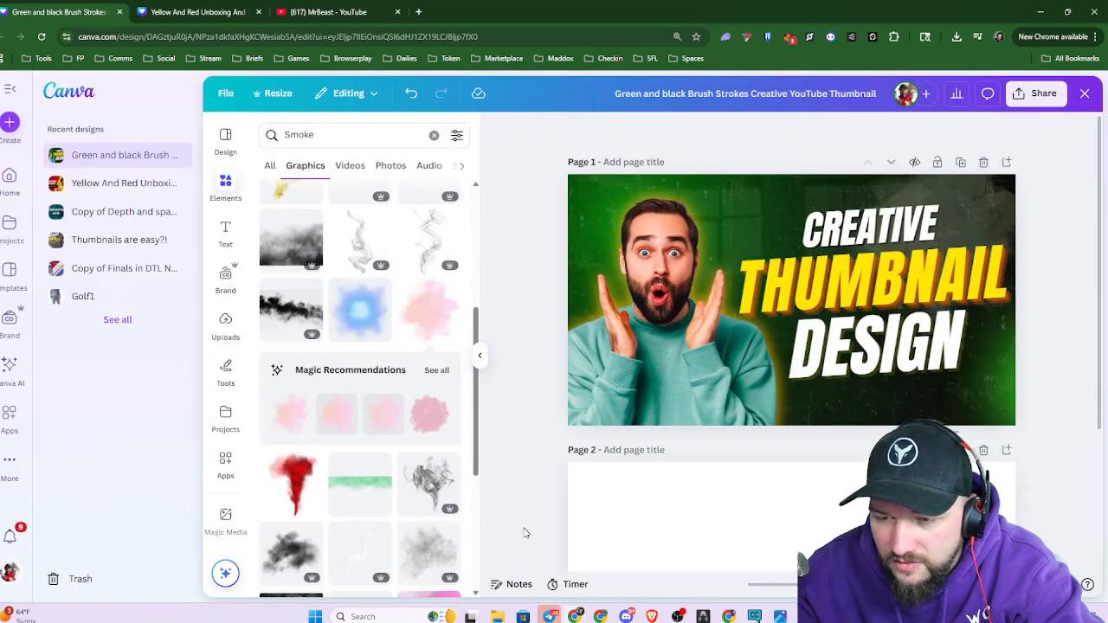
# Move the man from the page 1 thumbnail onto the blank page 2 and rotate him upright
pyautogui.moveTo(650, 376); pyautogui.dragTo(689, 372)
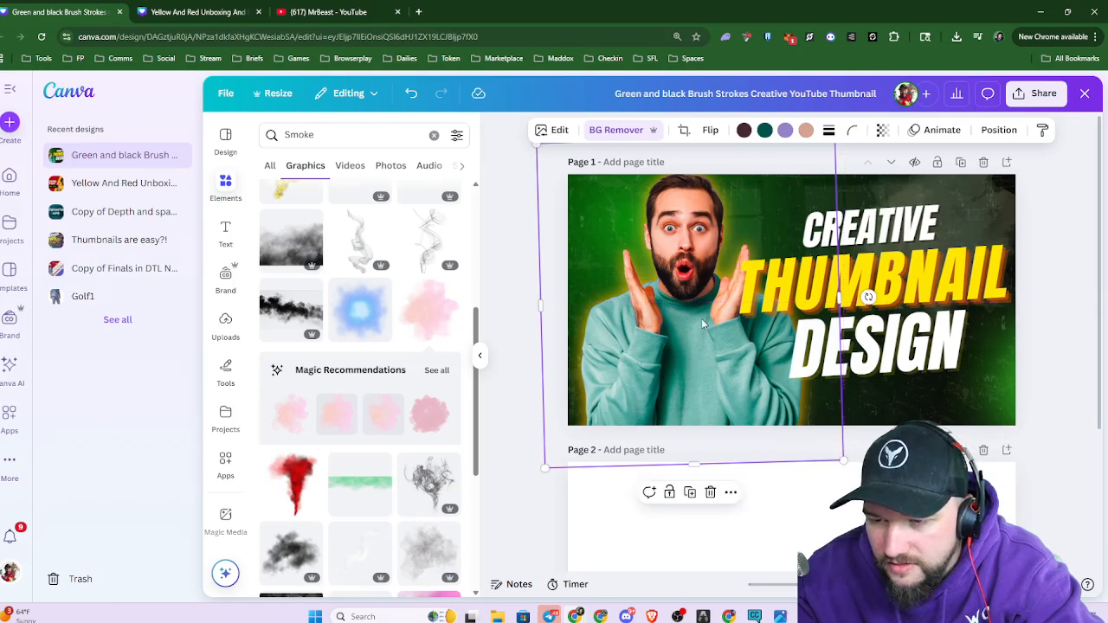
pyautogui.moveTo(708, 321); pyautogui.dragTo(784, 377)
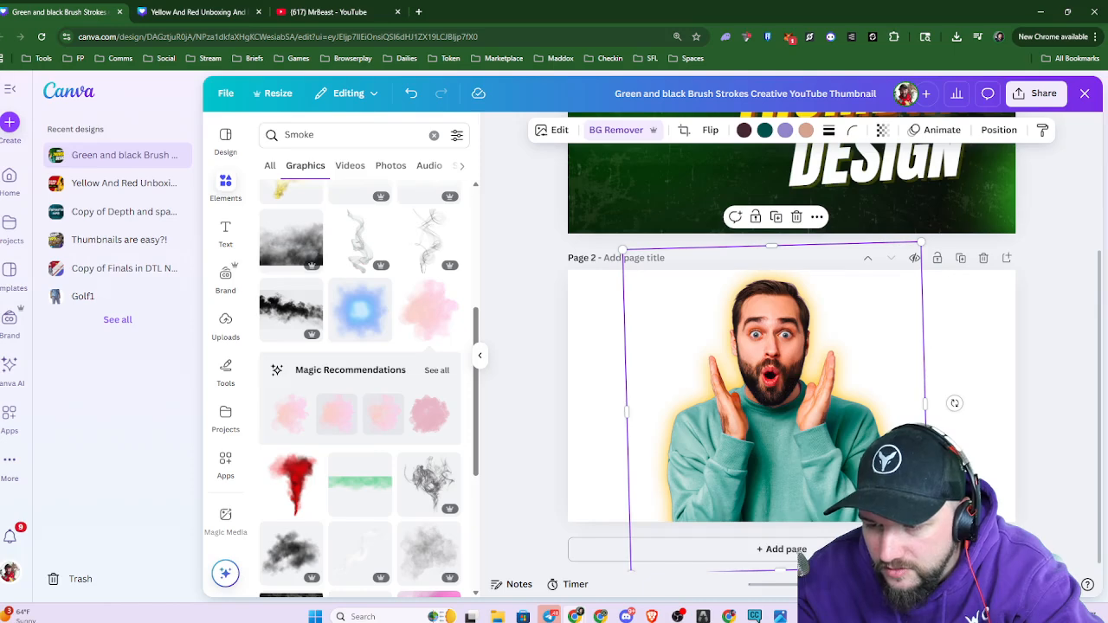
pyautogui.scroll(3, 838, 461)
pyautogui.scroll(-2, 826, 459)
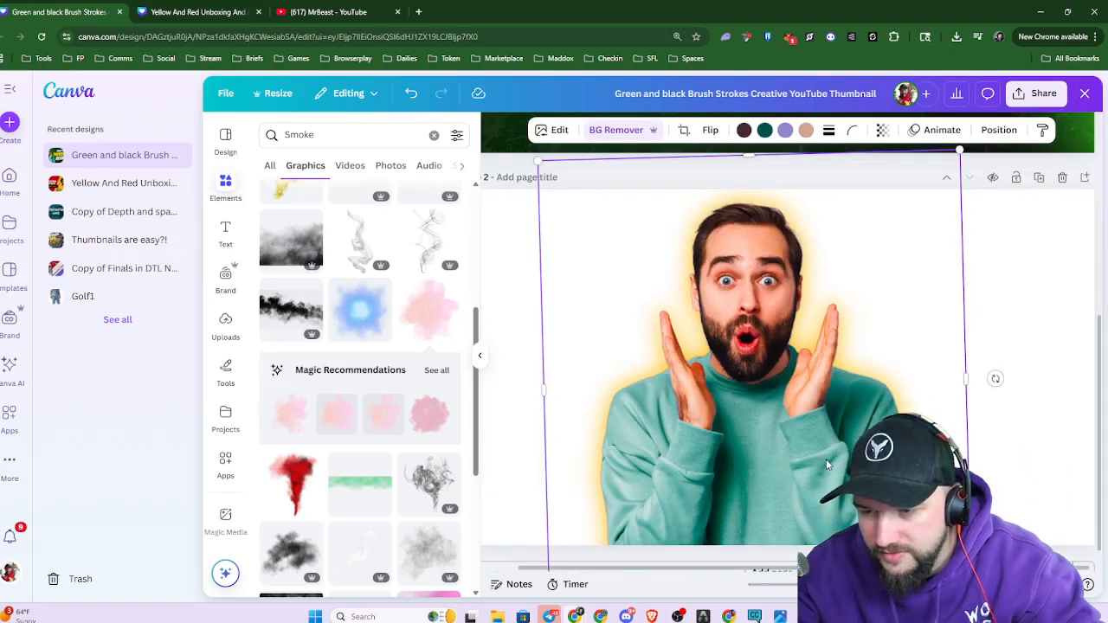
pyautogui.press('Escape')
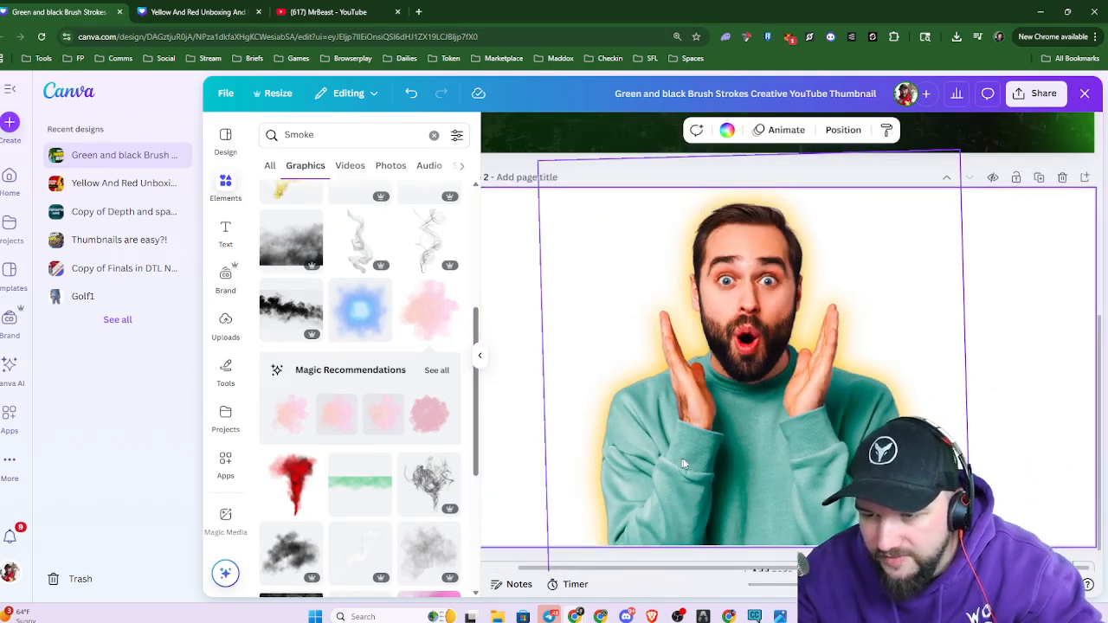
pyautogui.click(777, 303)
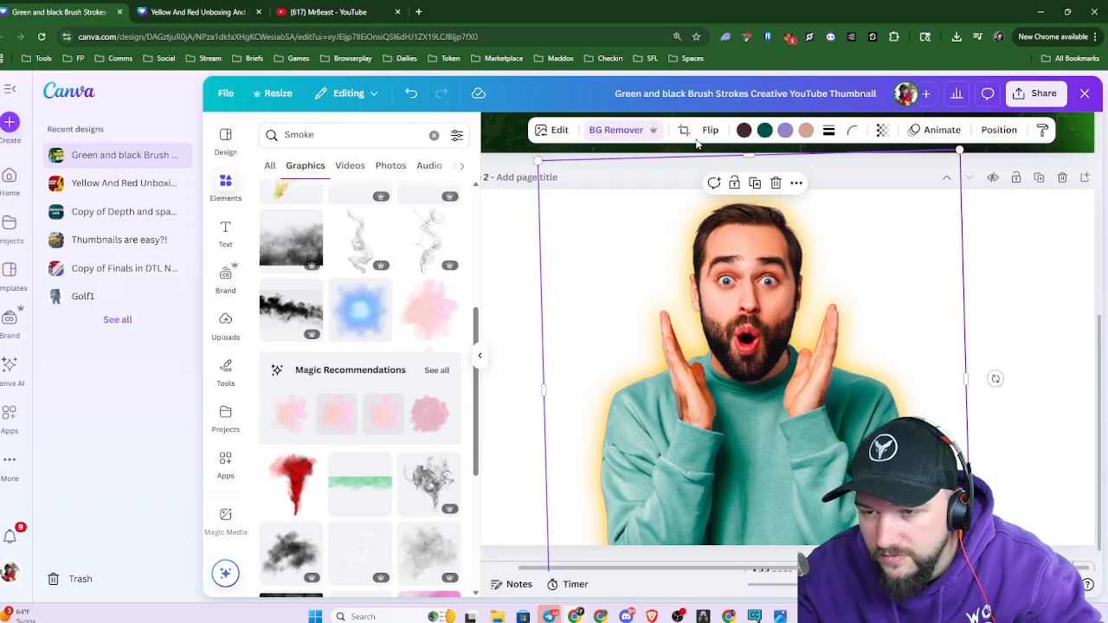
pyautogui.moveTo(991, 378); pyautogui.dragTo(994, 383)
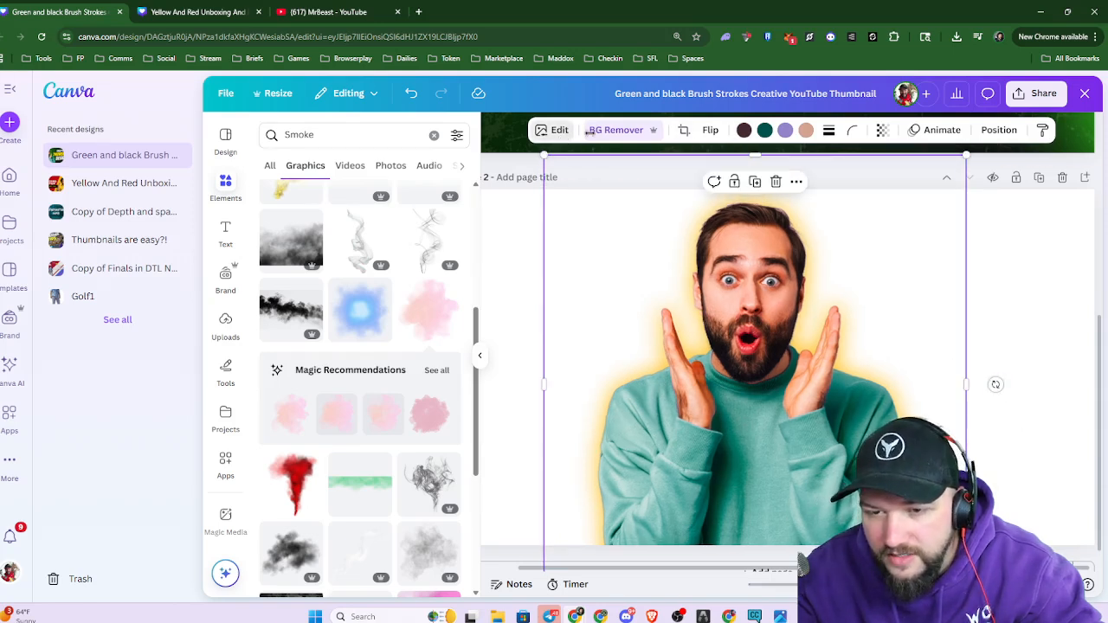
# Open the image editing options for the man and close the MrBeast YouTube and Yellow And Red Unboxing browser tabs
pyautogui.click(555, 130)
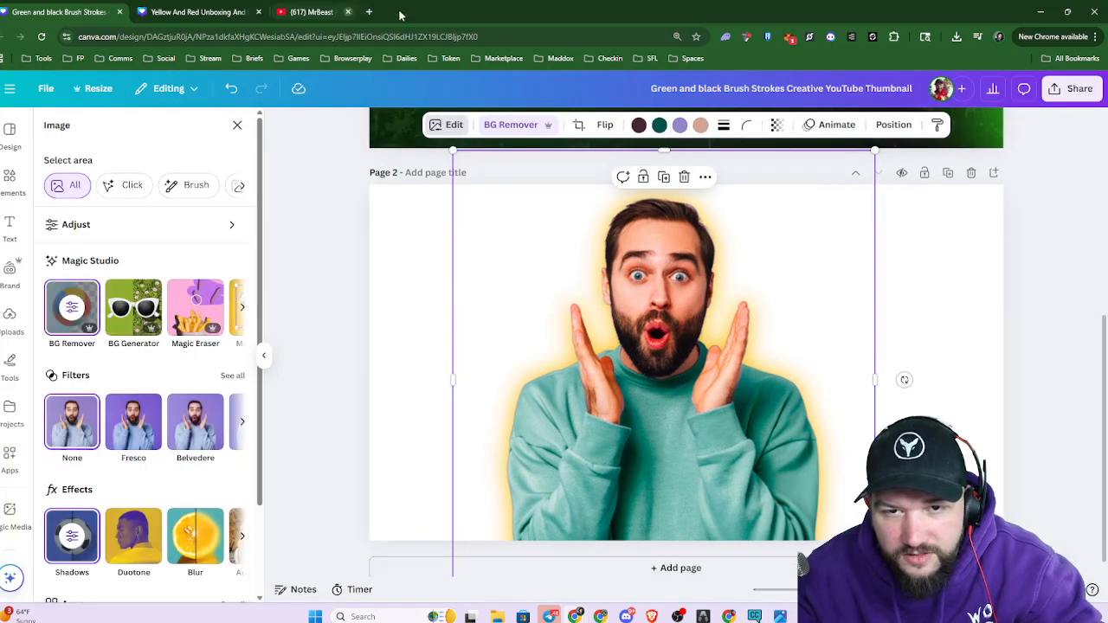
pyautogui.click(398, 11)
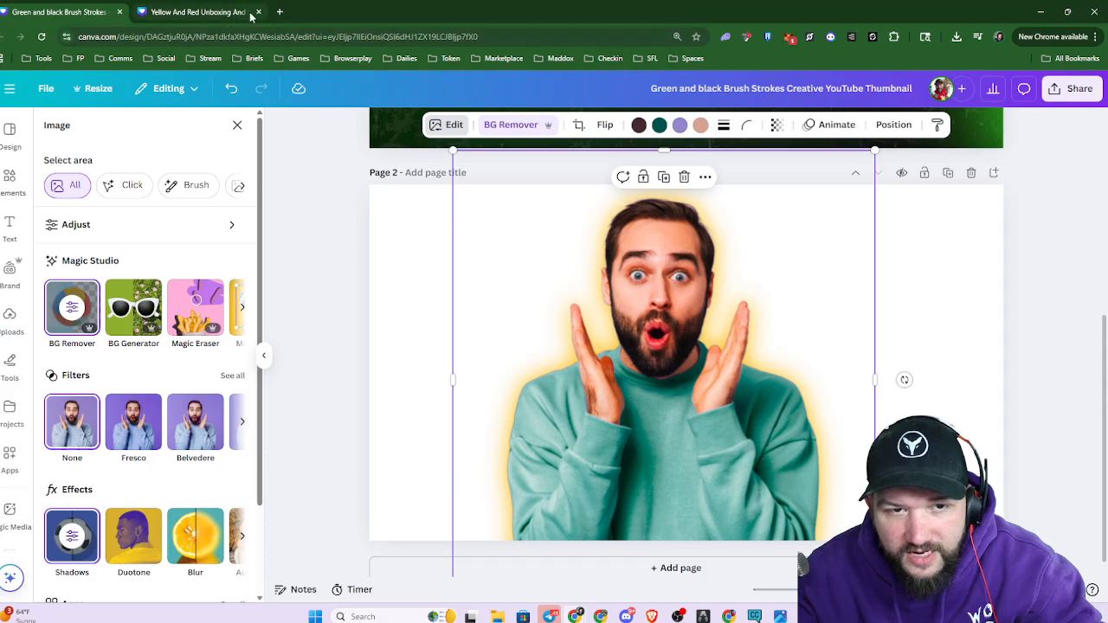
pyautogui.click(259, 12)
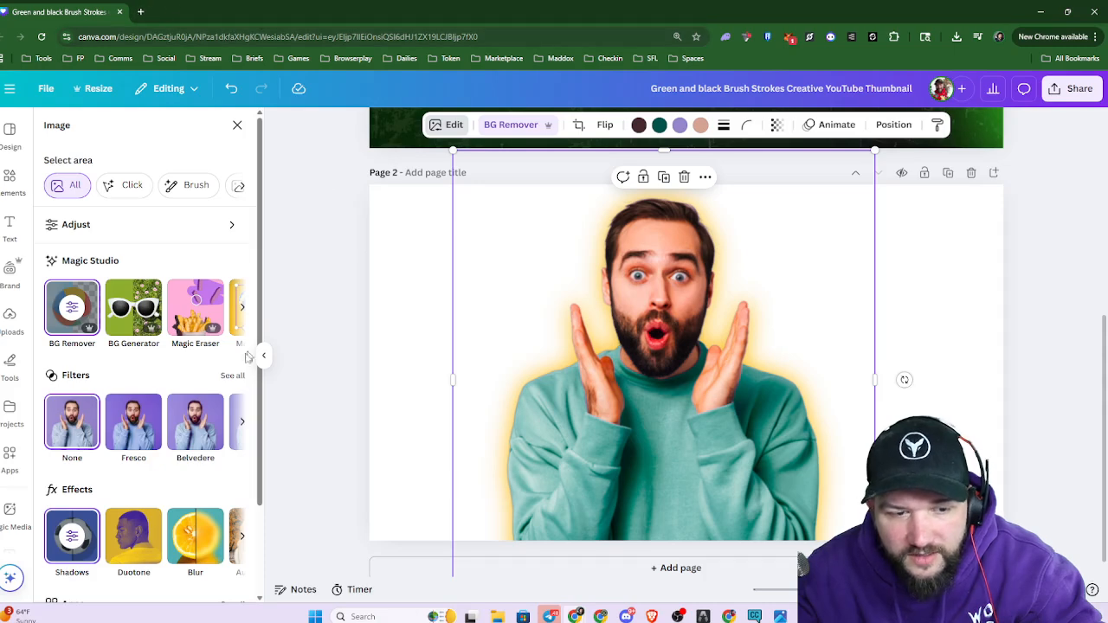
# Open the Background Remover brushes for the man's photo and turn on the display of the original image
pyautogui.scroll(-1, 223, 317)
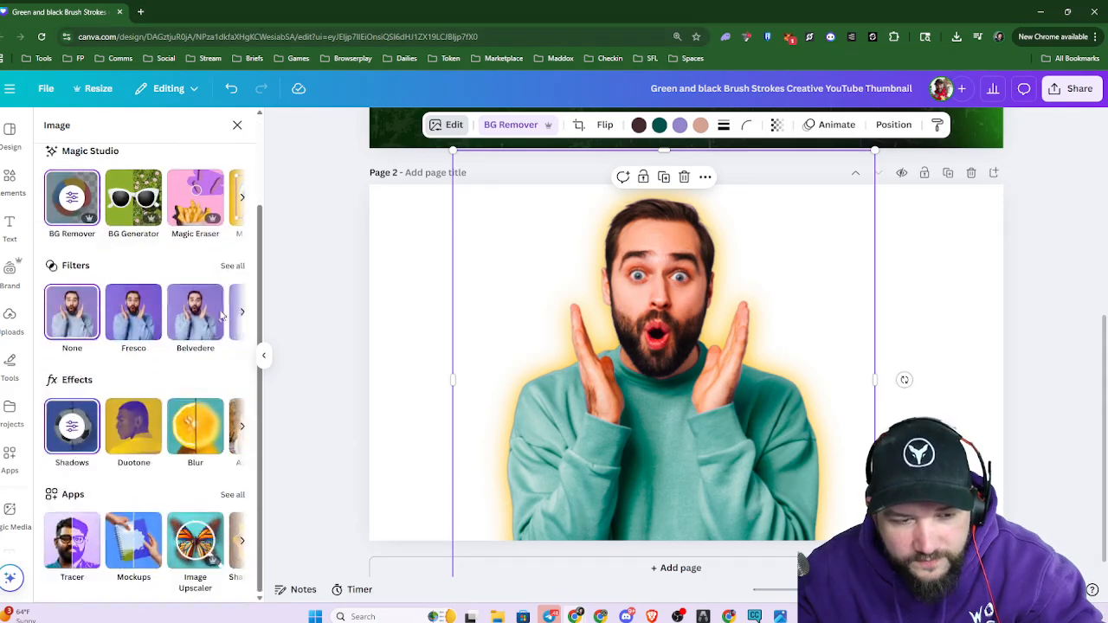
pyautogui.scroll(2, 300, 314)
pyautogui.scroll(-2, 1063, 367)
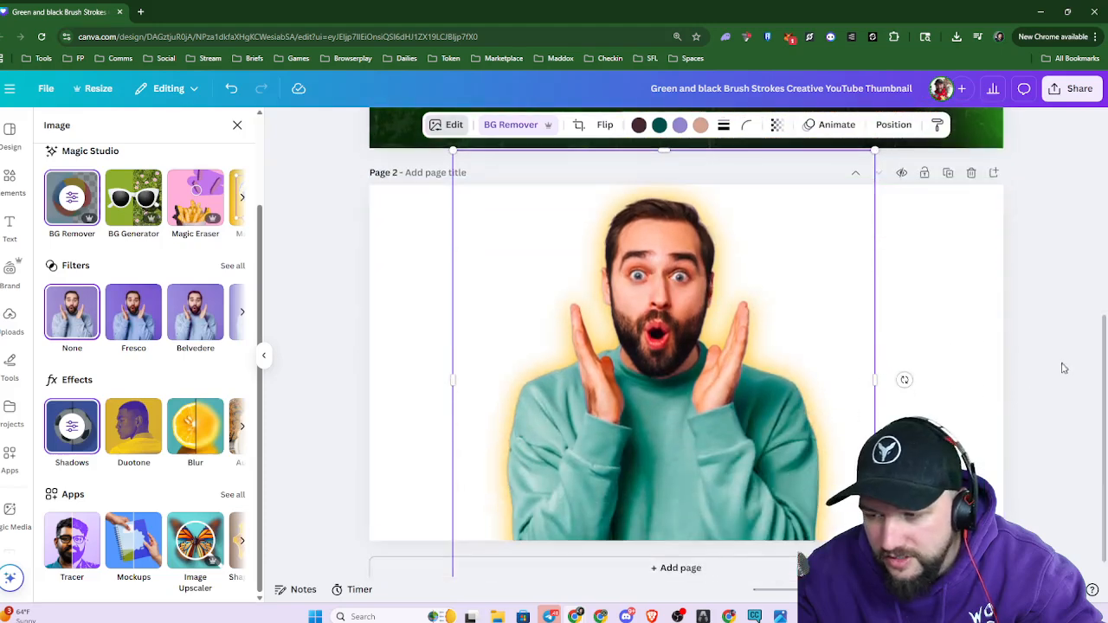
pyautogui.click(721, 420)
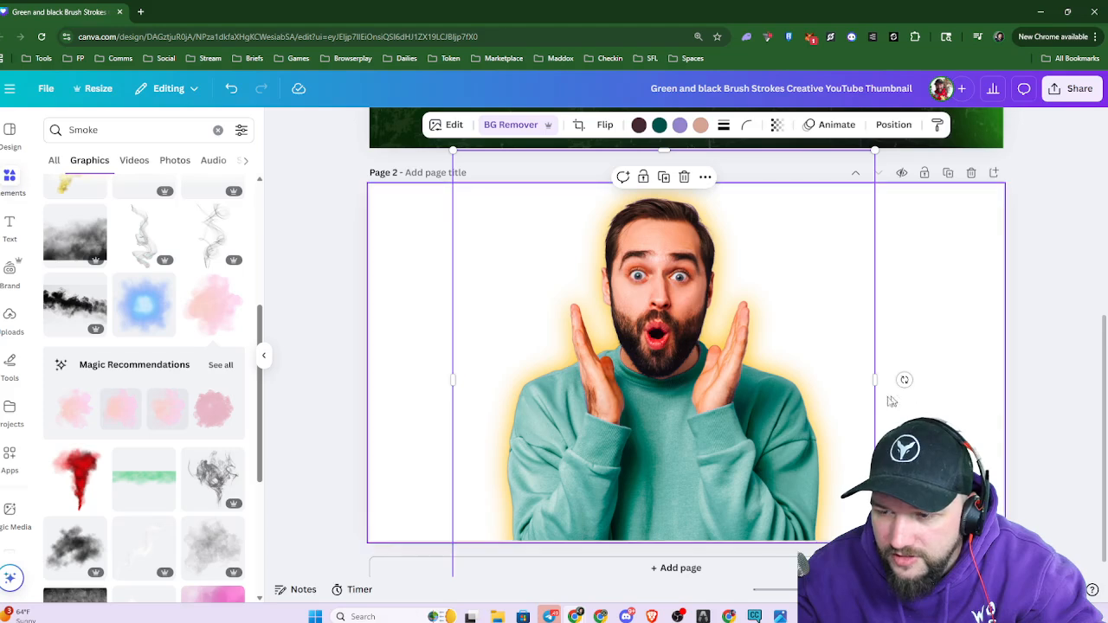
pyautogui.click(450, 128)
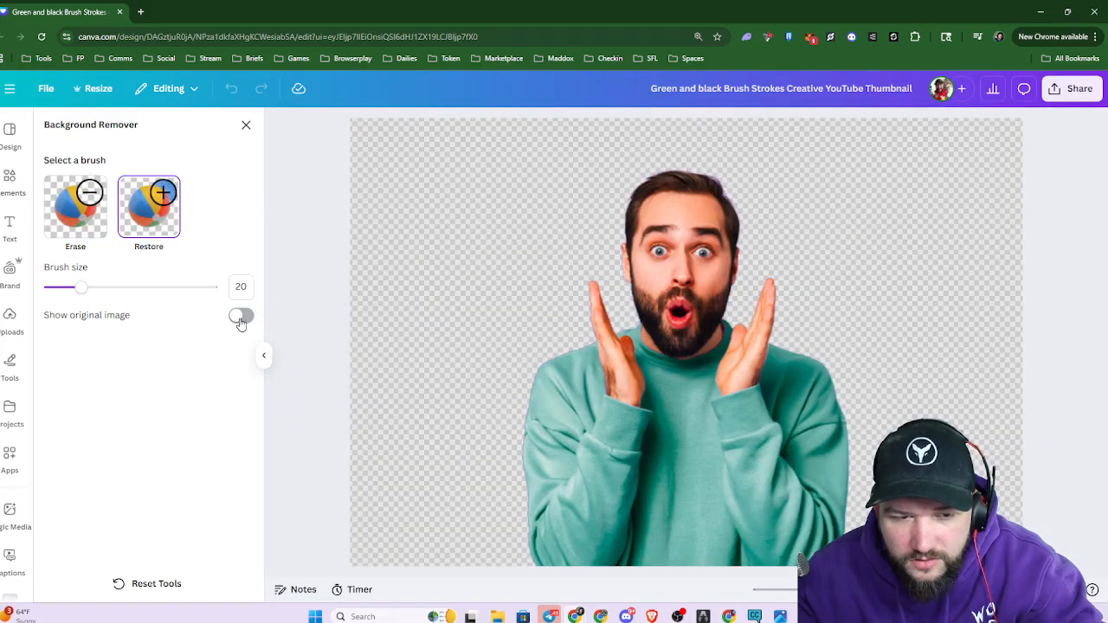
pyautogui.click(242, 317)
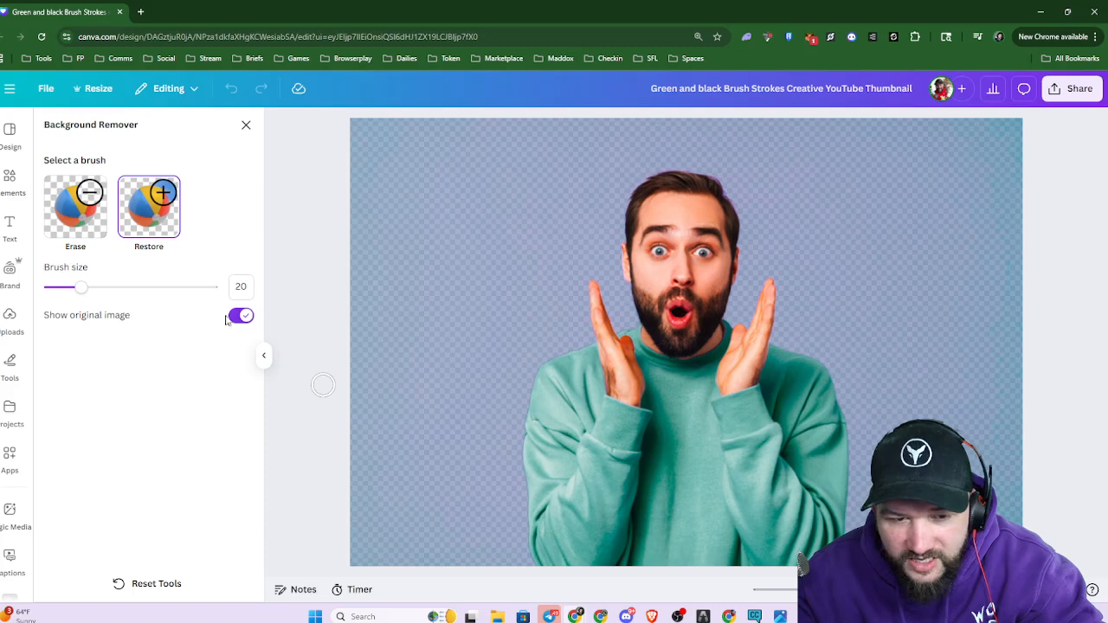
pyautogui.click(243, 320)
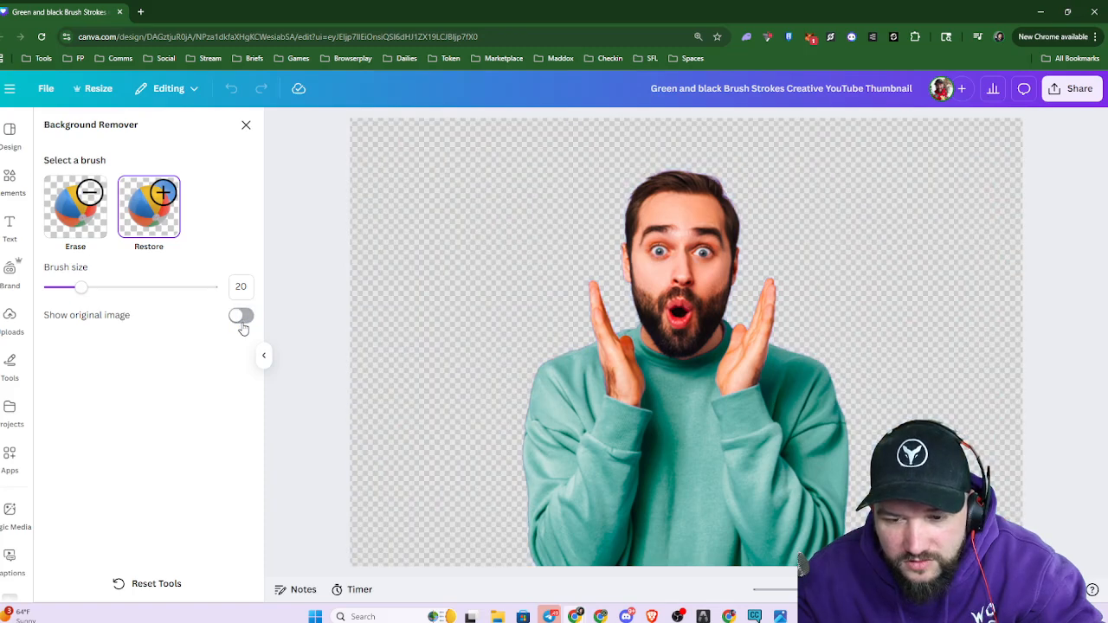
pyautogui.click(241, 318)
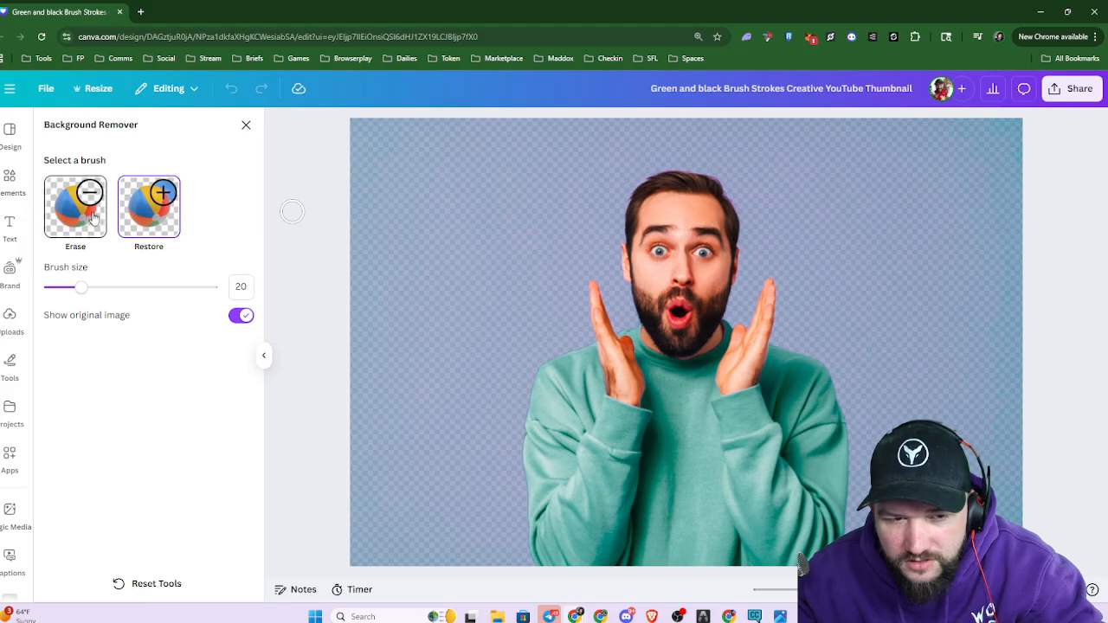
# Restore bands of the blue background around the man on page 2, enlarging the Restore brush size to 100, and close the Background Remover
pyautogui.moveTo(381, 151)
pyautogui.mouseDown()
pyautogui.moveTo(430, 276)
pyautogui.moveTo(558, 278)
pyautogui.mouseUp()
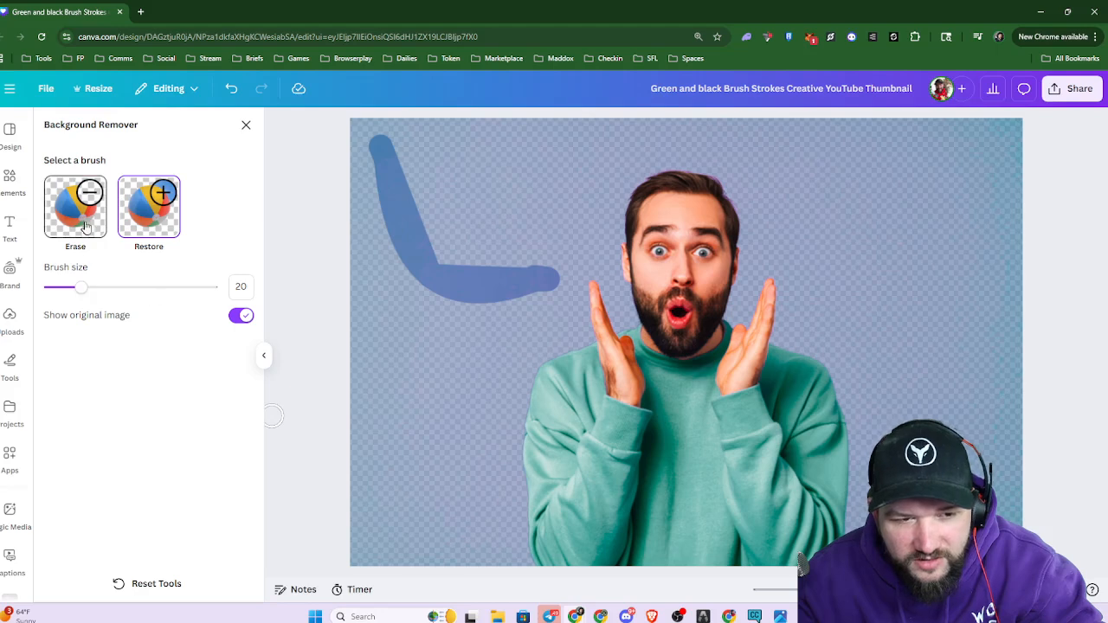
pyautogui.moveTo(93, 296); pyautogui.dragTo(212, 289)
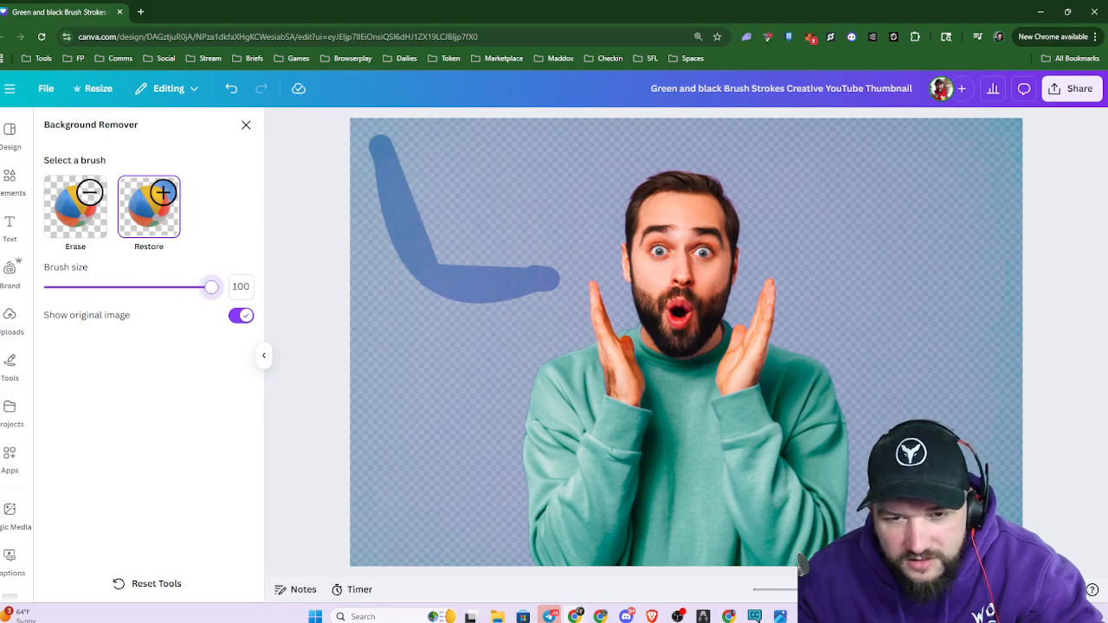
pyautogui.moveTo(374, 154); pyautogui.dragTo(1034, 186)
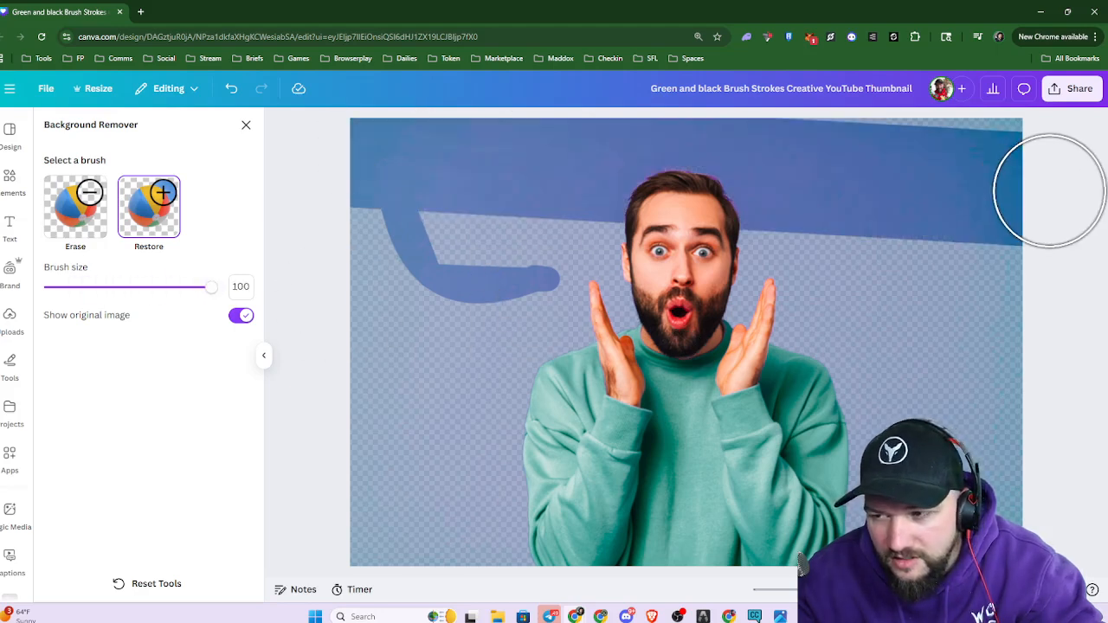
pyautogui.moveTo(989, 143)
pyautogui.mouseDown()
pyautogui.moveTo(964, 124)
pyautogui.moveTo(625, 141)
pyautogui.moveTo(392, 186)
pyautogui.mouseUp()
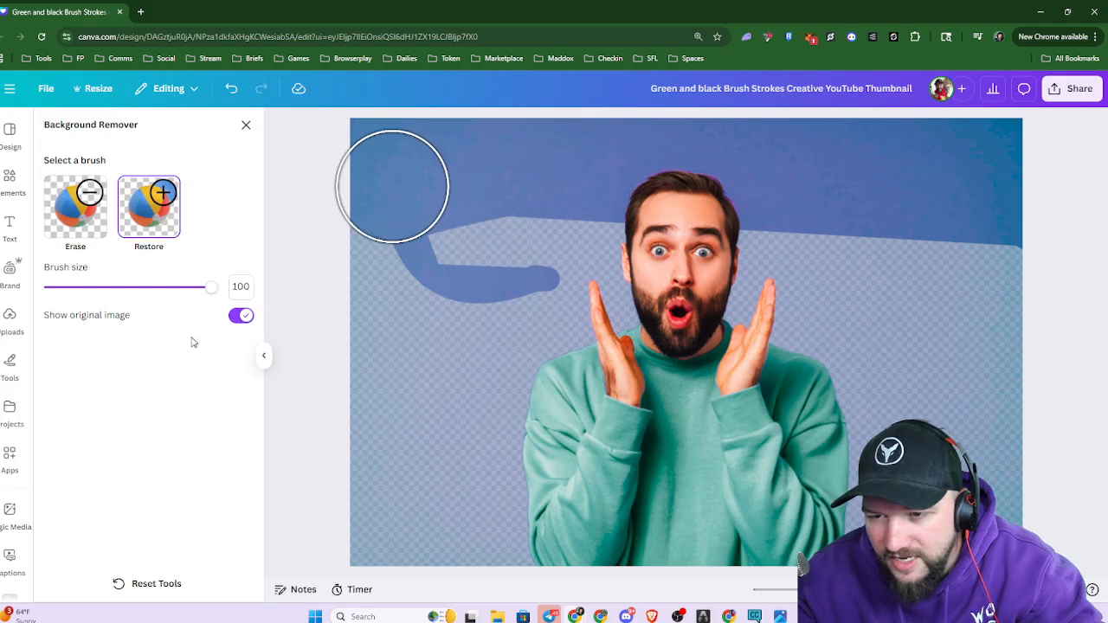
pyautogui.moveTo(284, 323)
pyautogui.mouseDown()
pyautogui.moveTo(563, 321)
pyautogui.moveTo(870, 299)
pyautogui.mouseUp()
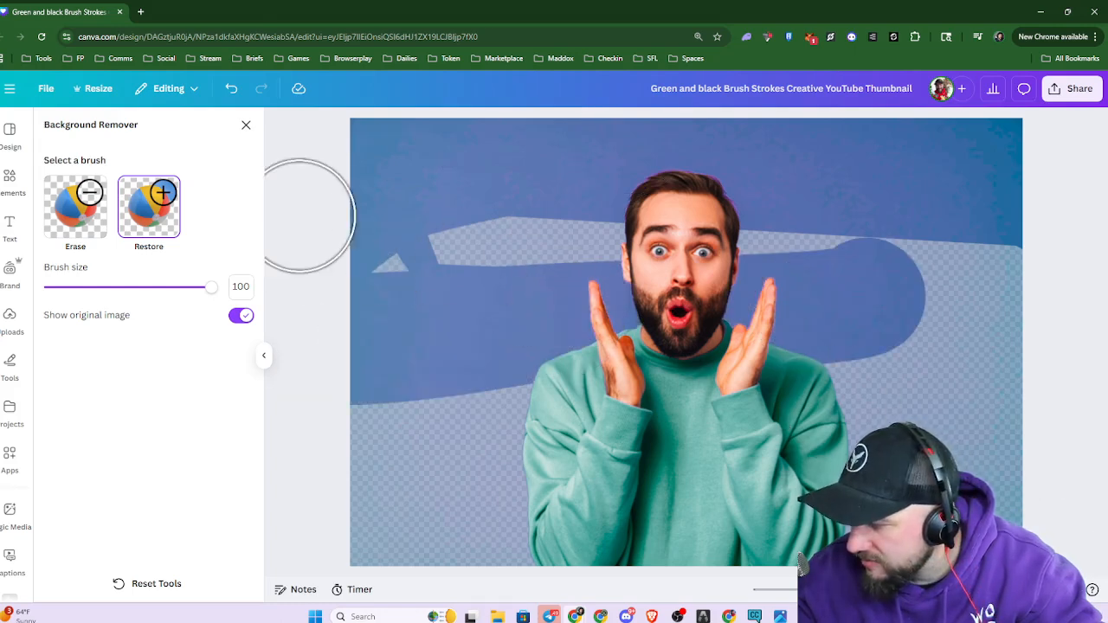
pyautogui.click(246, 125)
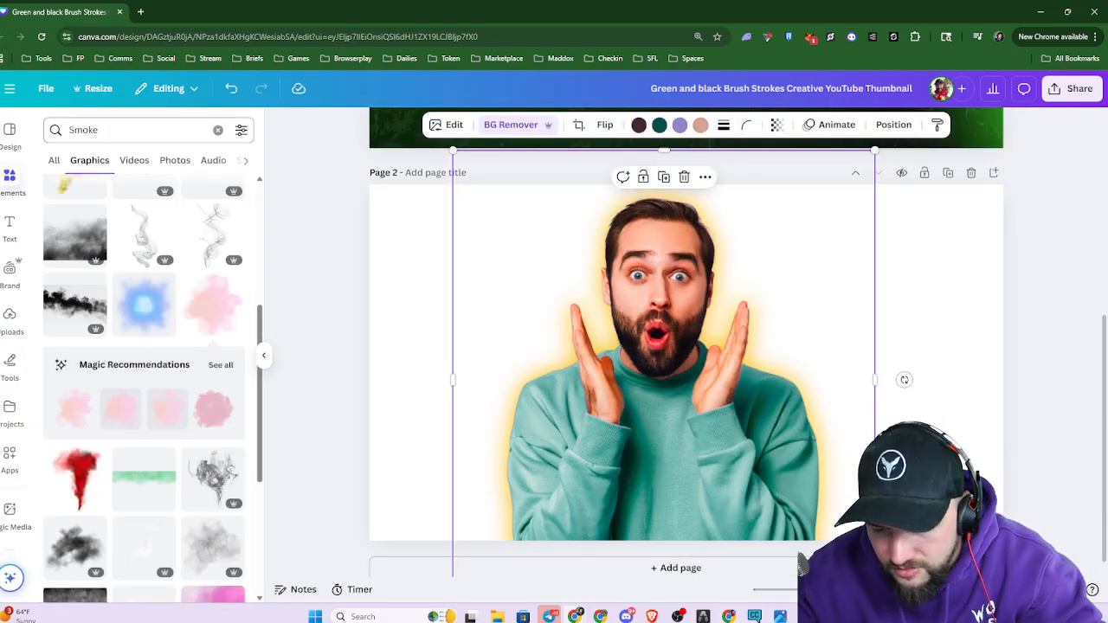
# Reload the thumbnail design in the browser and return to page 2
pyautogui.click(41, 36)
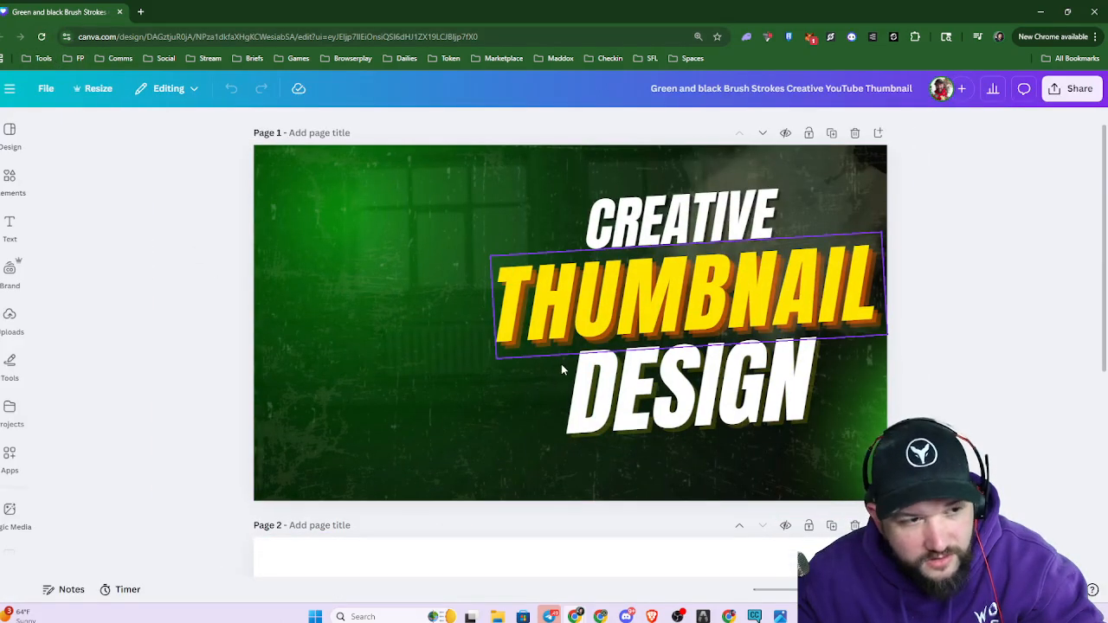
pyautogui.press('F5')
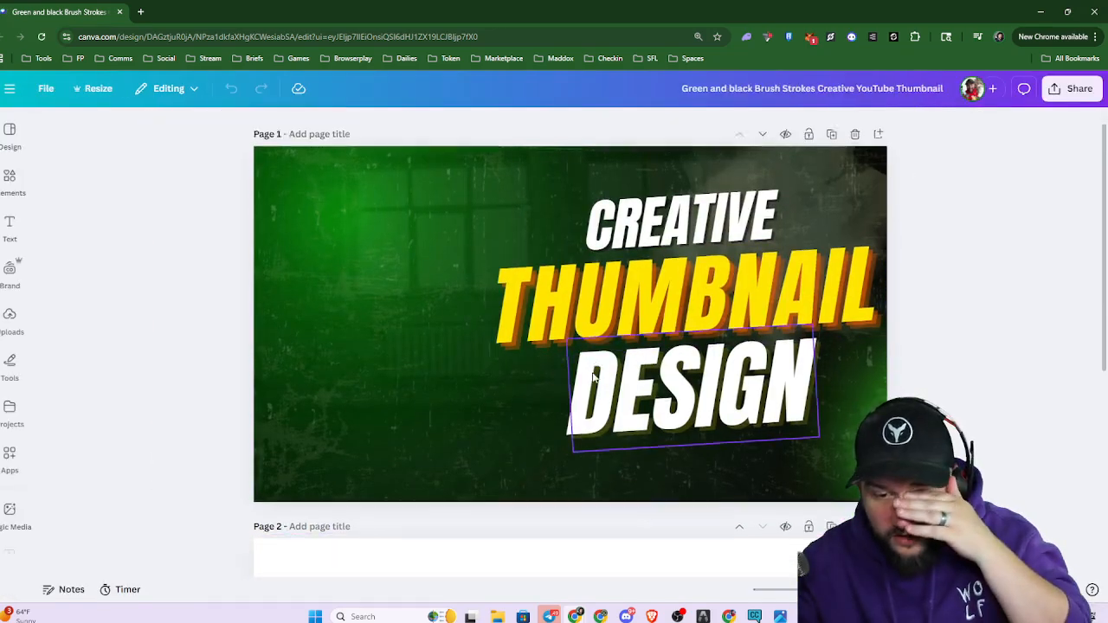
pyautogui.scroll(-5, 591, 375)
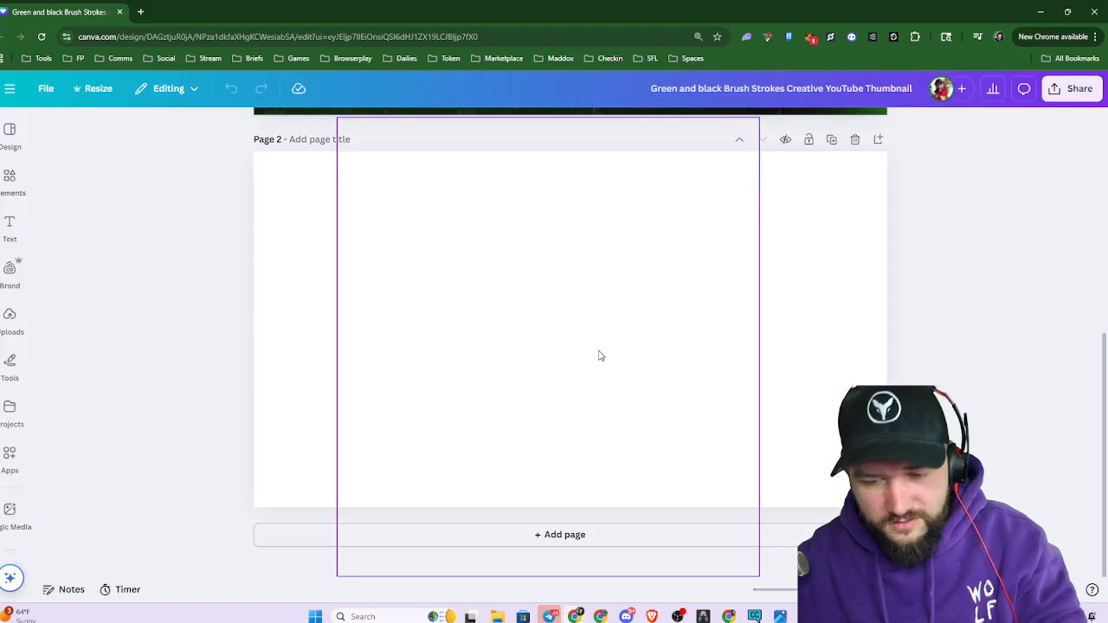
# Close the background windows: the screenshot viewer, Telegram and the two X browser windows
pyautogui.moveTo(781, 616)
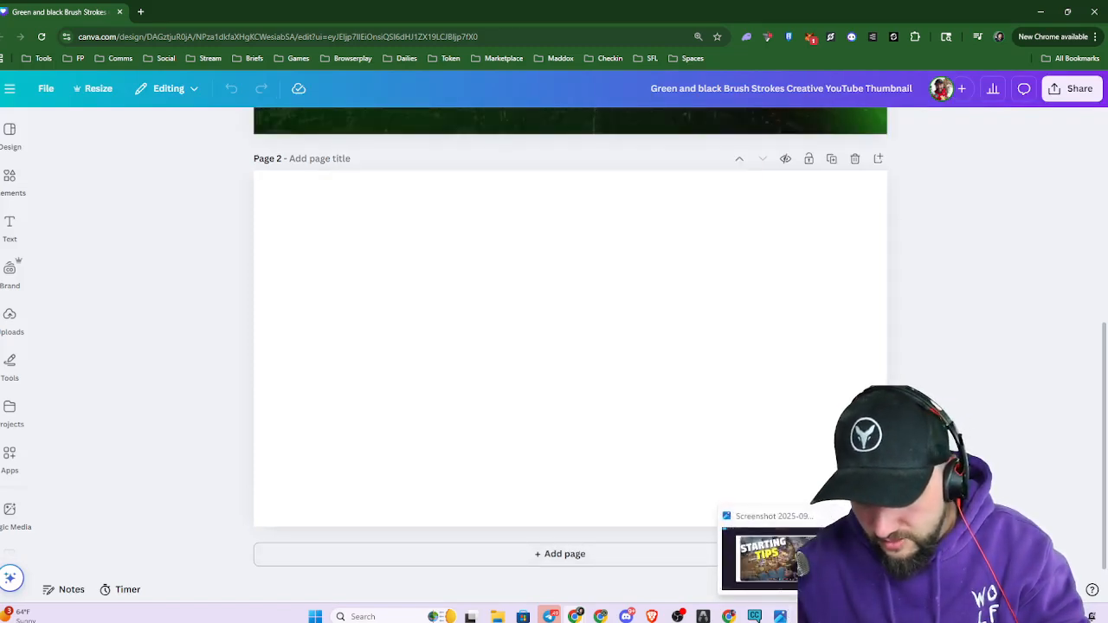
pyautogui.click(827, 517)
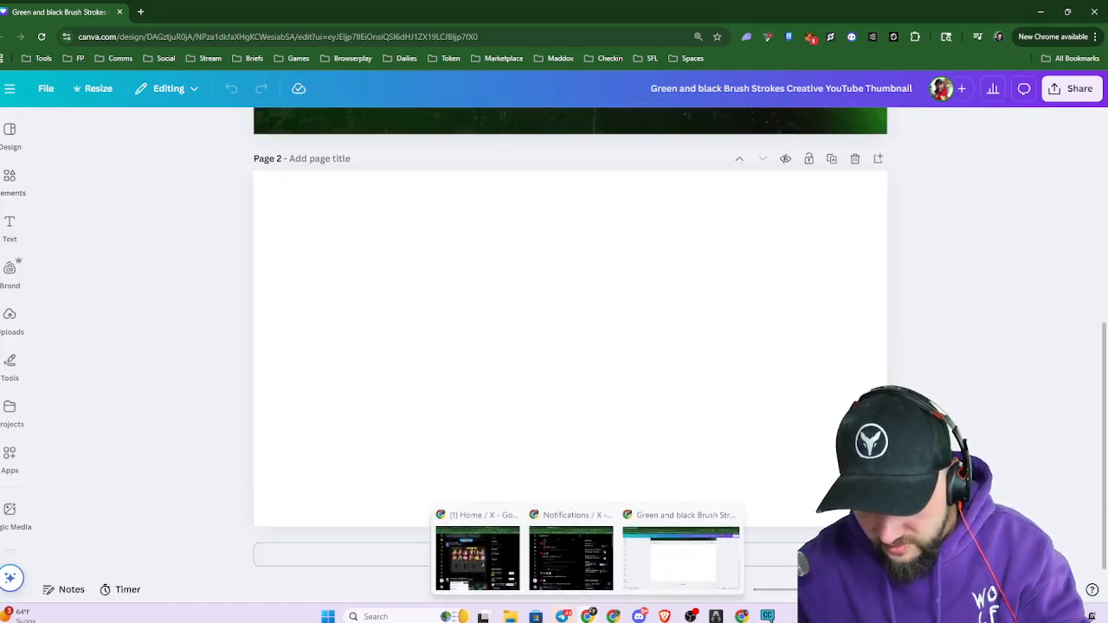
pyautogui.moveTo(588, 616)
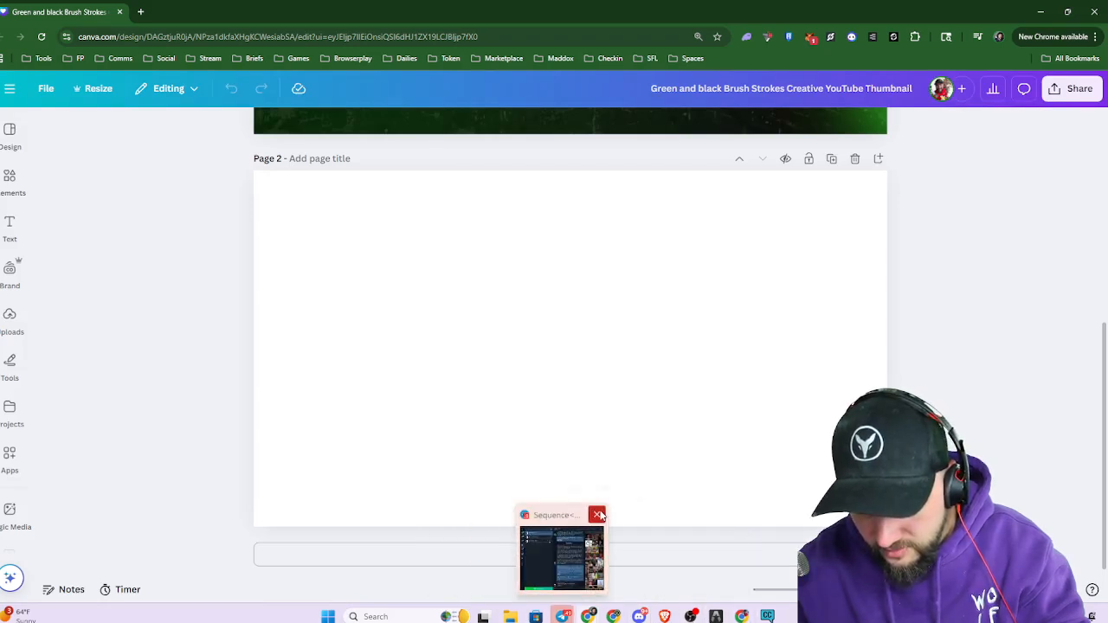
pyautogui.click(599, 515)
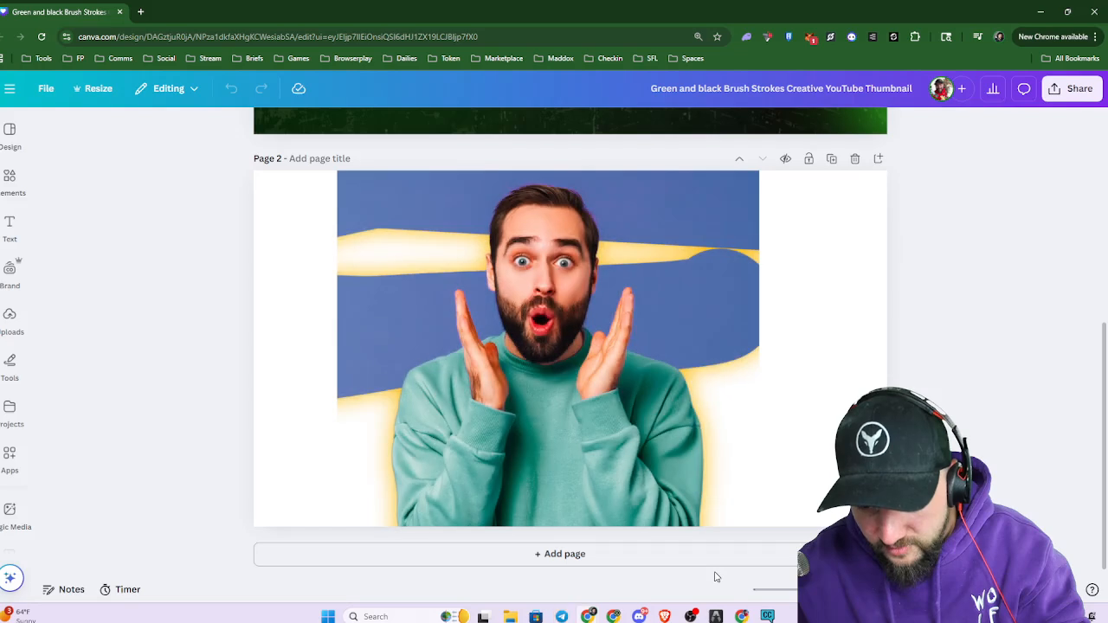
pyautogui.moveTo(588, 612)
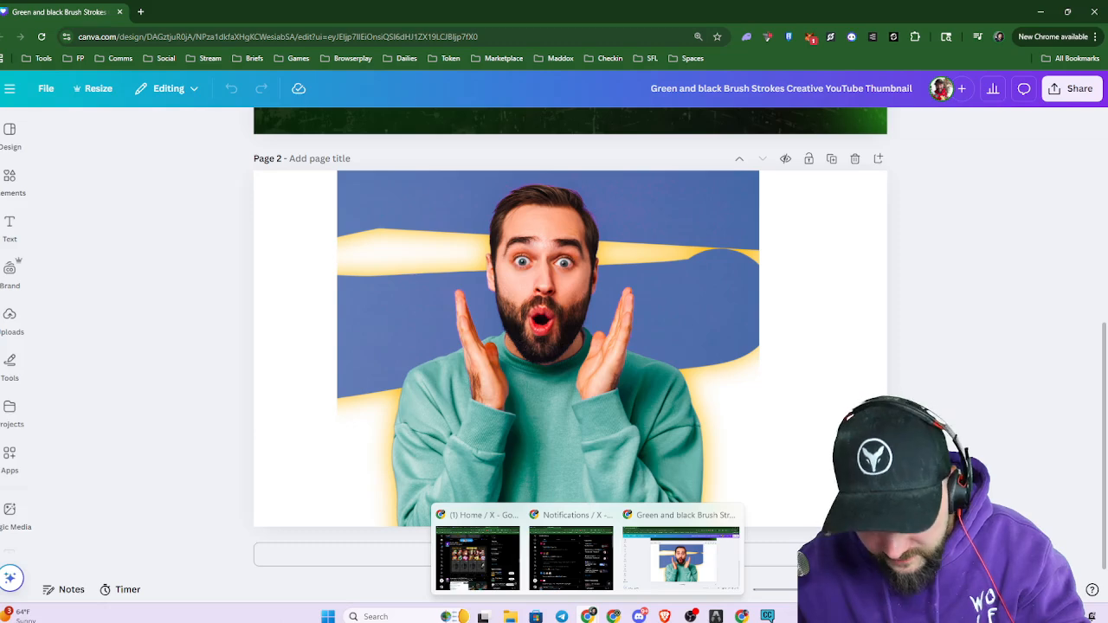
pyautogui.click(512, 515)
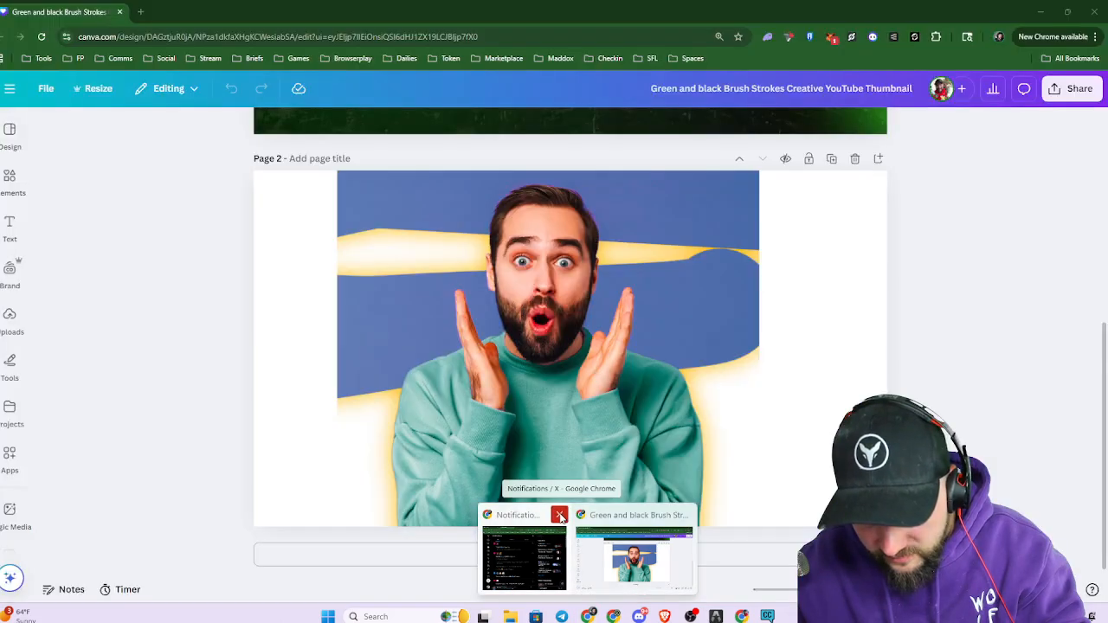
pyautogui.click(559, 515)
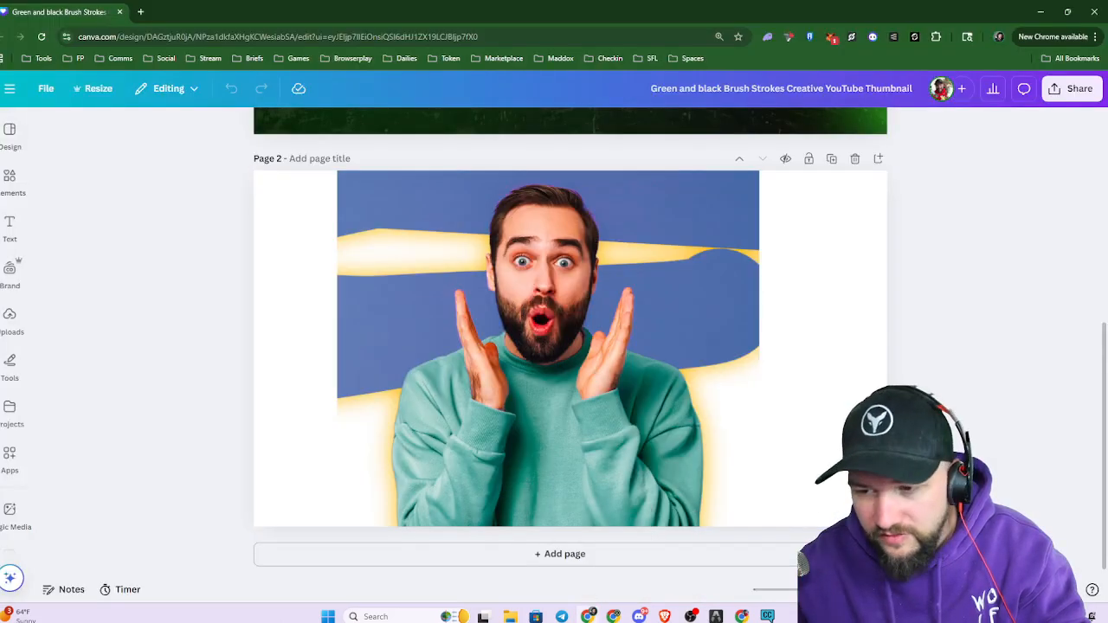
# Reopen the Background Remover brushes for the man's photo on page 2 and close them without painting
pyautogui.click(597, 372)
pyautogui.click(398, 122)
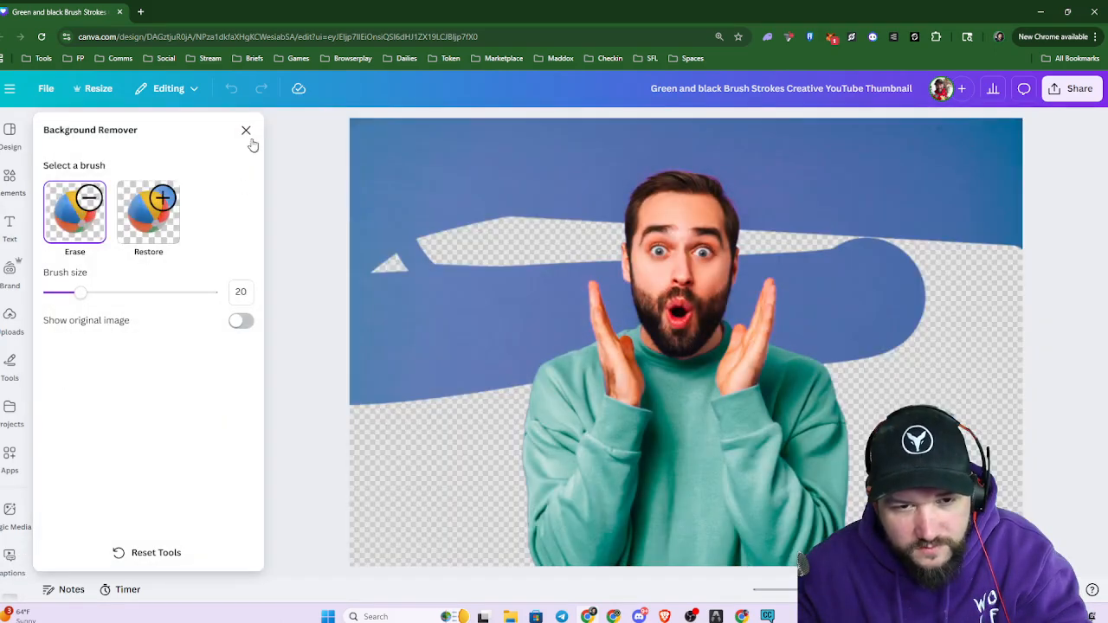
pyautogui.click(246, 130)
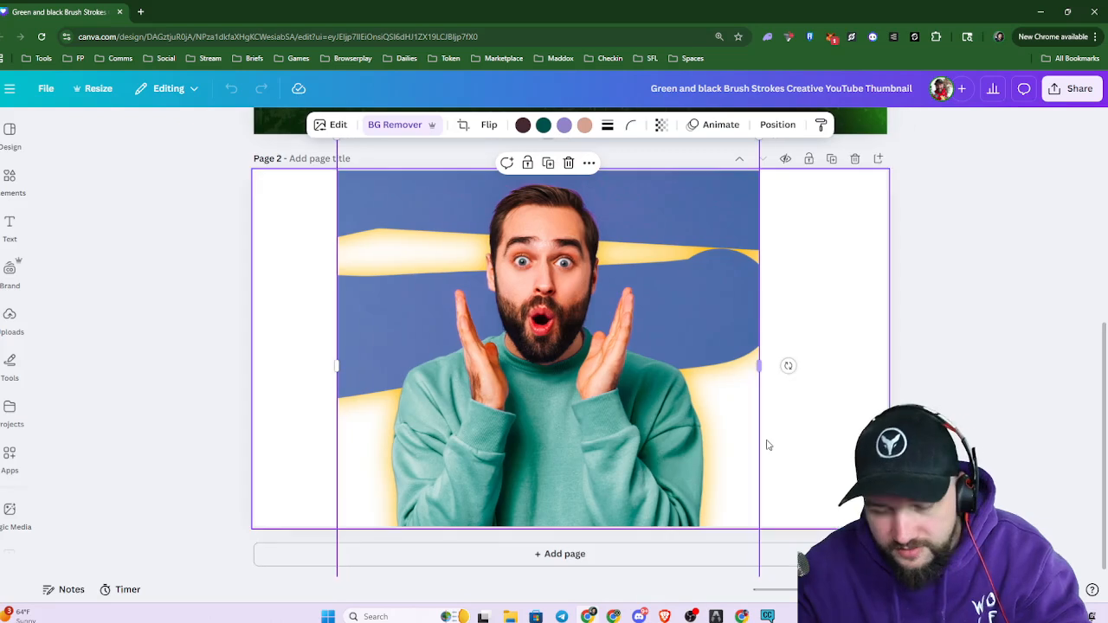
pyautogui.click(965, 396)
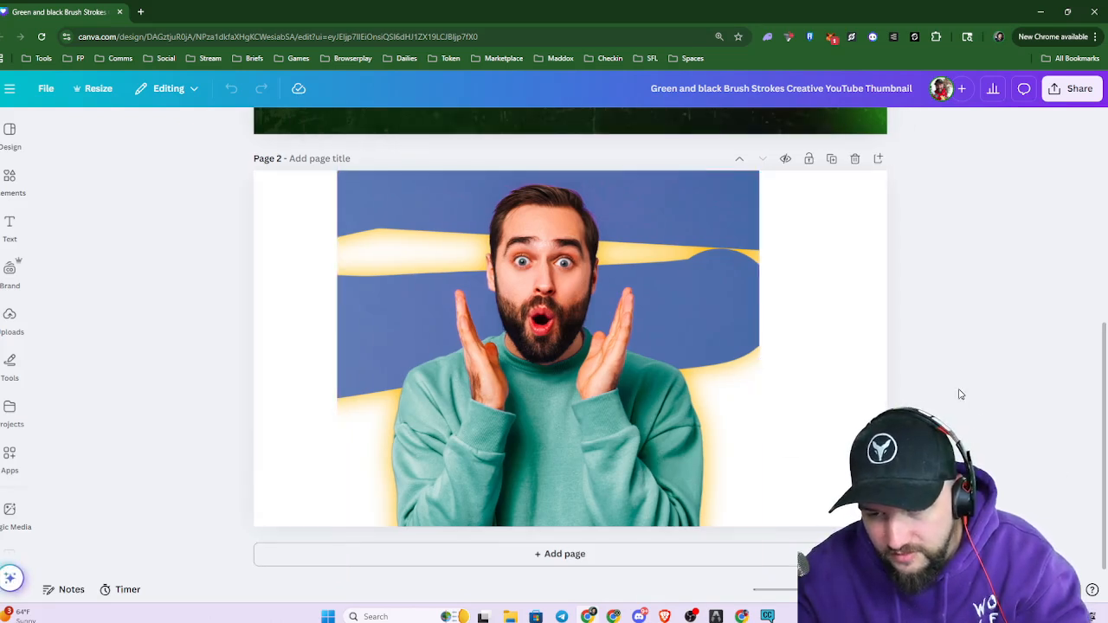
pyautogui.click(654, 370)
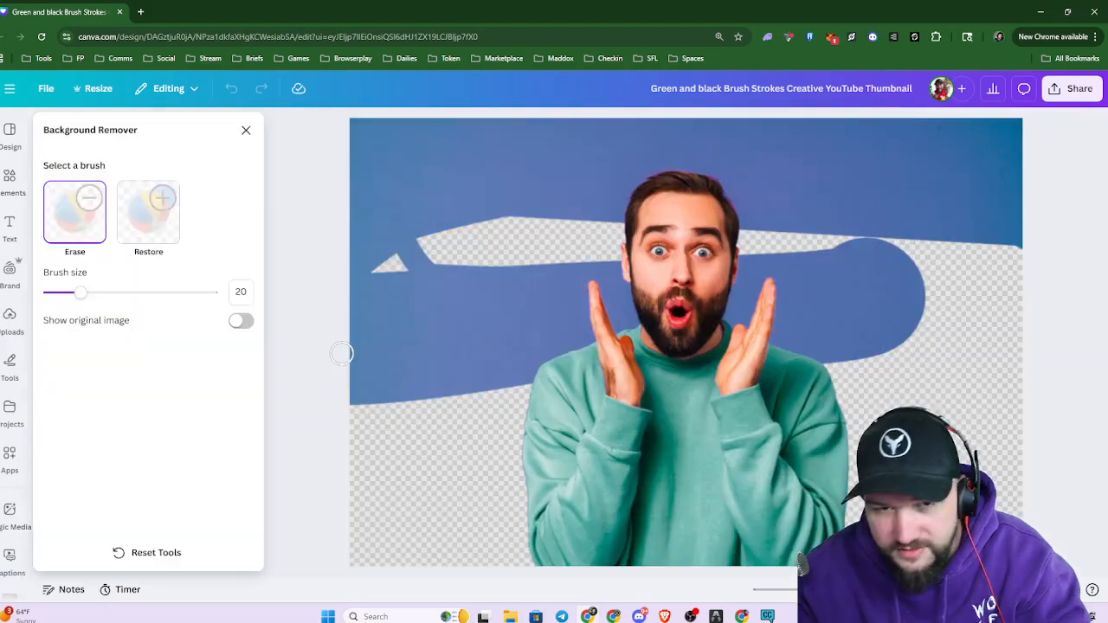
pyautogui.click(245, 130)
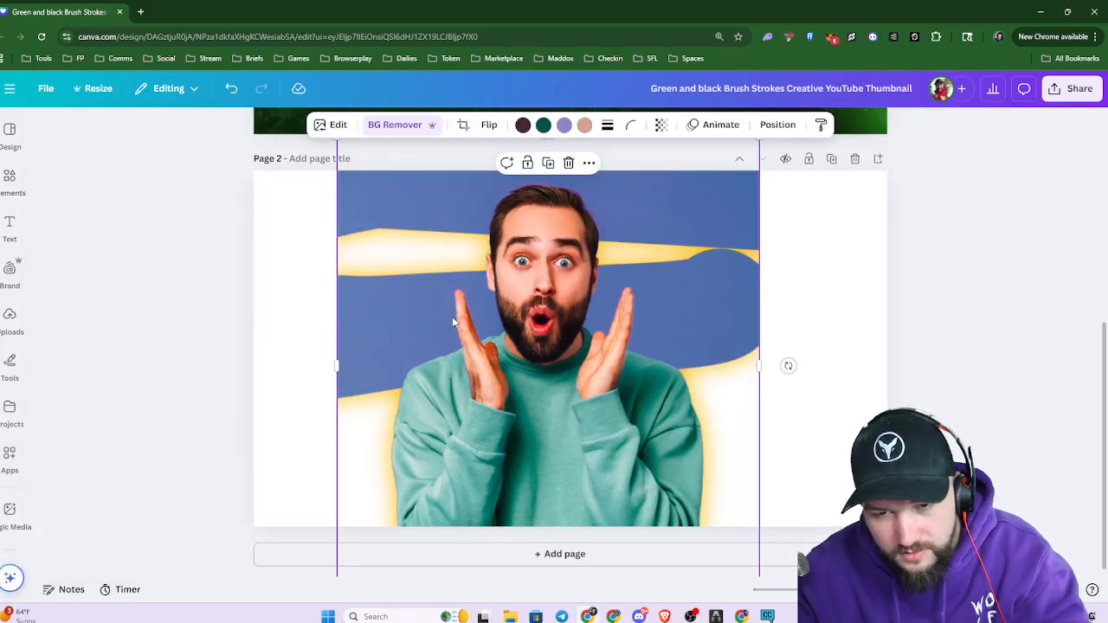
# Delete the surprised man's photo from page 2
pyautogui.hotkey('alt', '1')
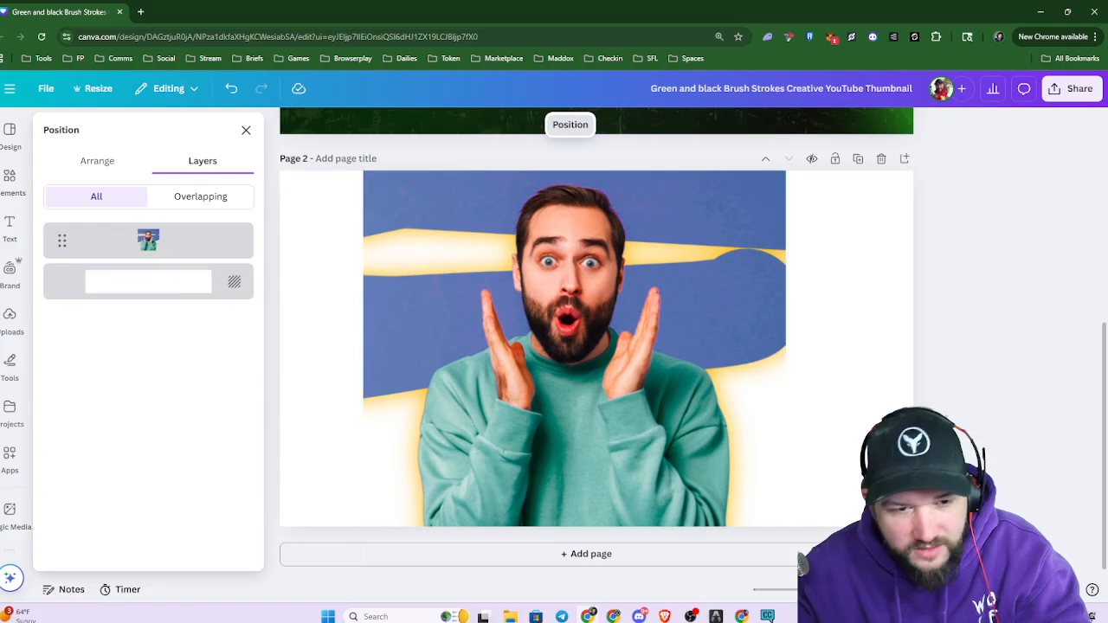
pyautogui.click(488, 308)
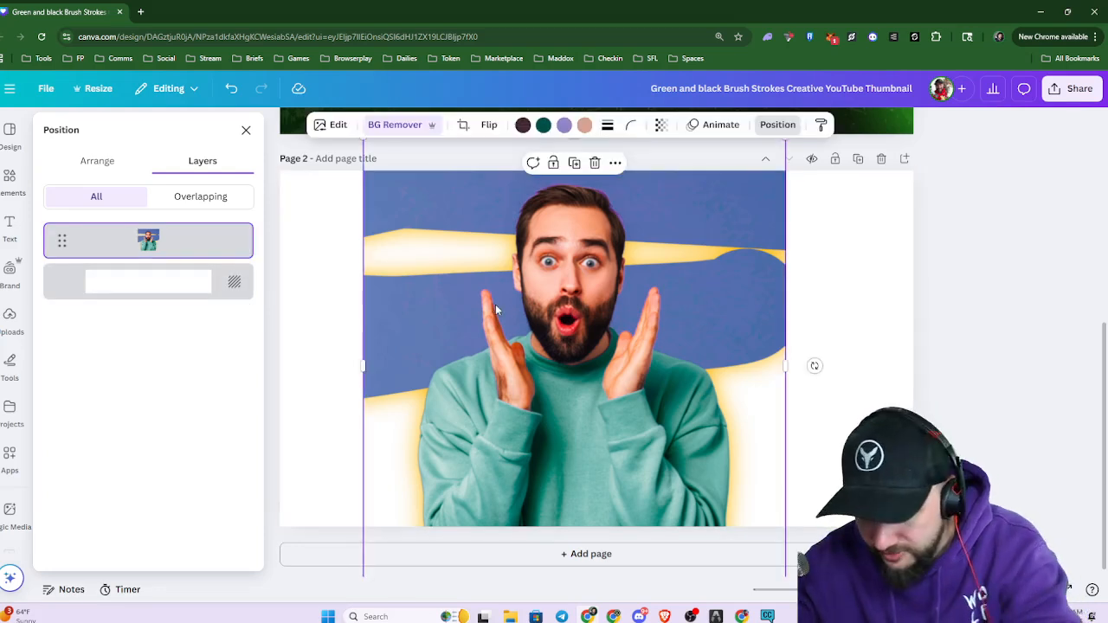
pyautogui.press('Delete')
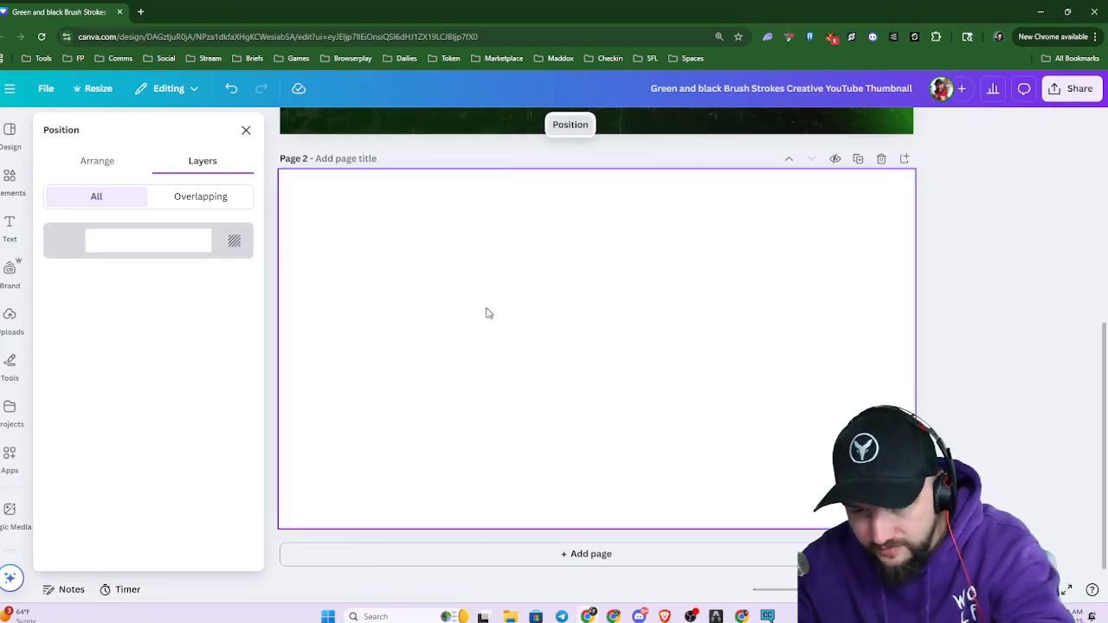
# Add the uploaded image of the man in the blue floral shirt and cap to page 2
pyautogui.click(15, 319)
pyautogui.scroll(-5, 249, 407)
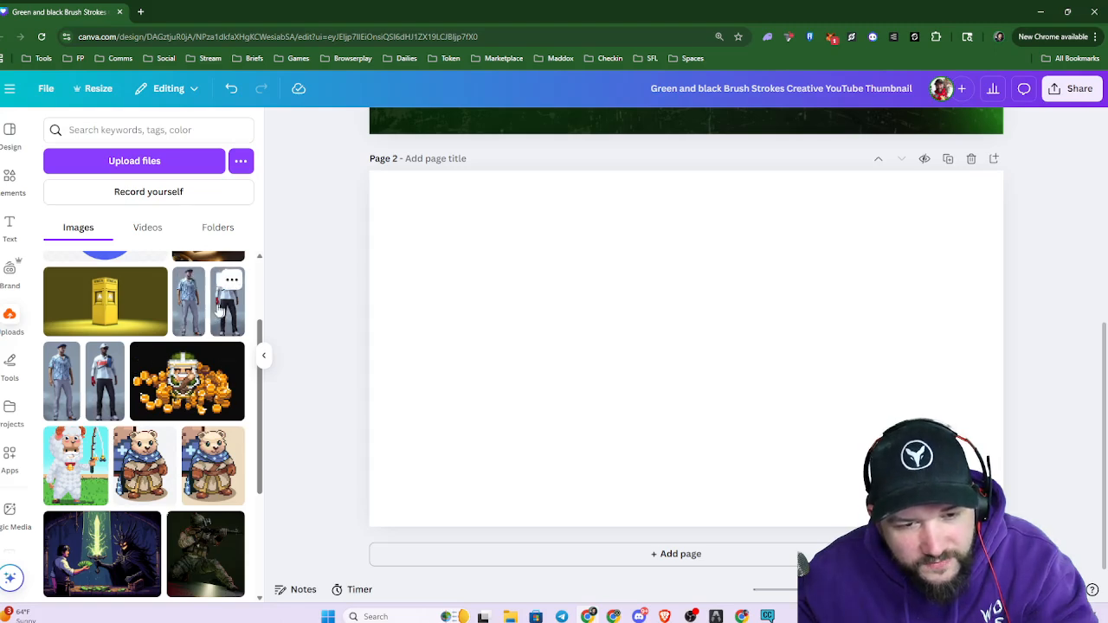
pyautogui.click(189, 303)
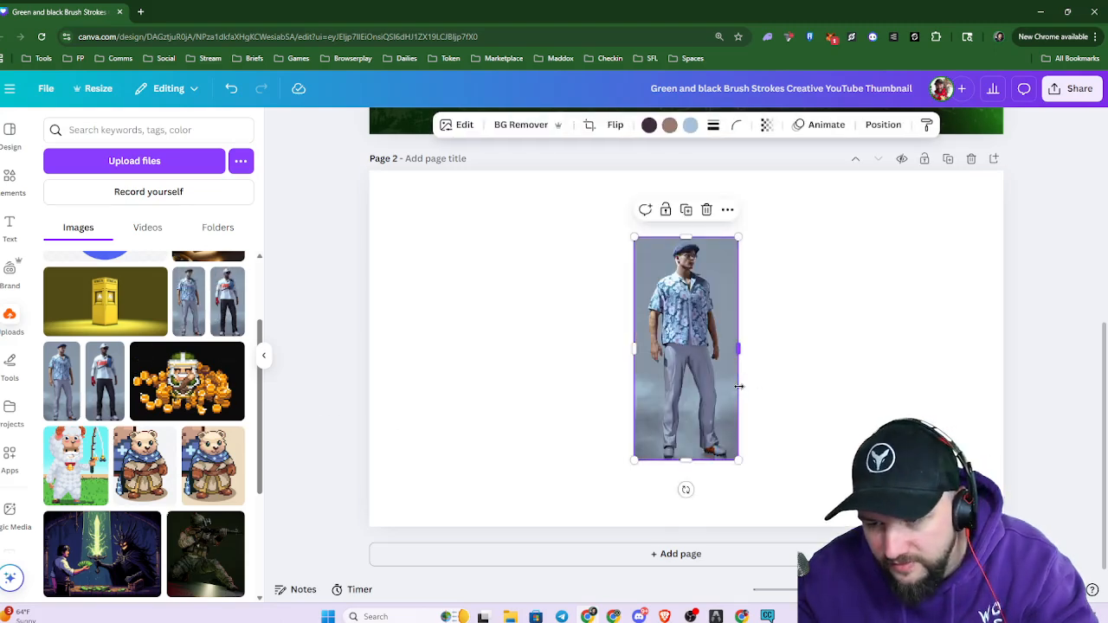
# Enlarge the floral-shirt man's image to about 328 by 703 so it nearly fills the height of page 2
pyautogui.keyDown('ctrl'); pyautogui.scroll(-3, 737, 415); pyautogui.keyUp('ctrl')
pyautogui.keyDown('ctrl'); pyautogui.scroll(5, 734, 460); pyautogui.keyUp('ctrl')
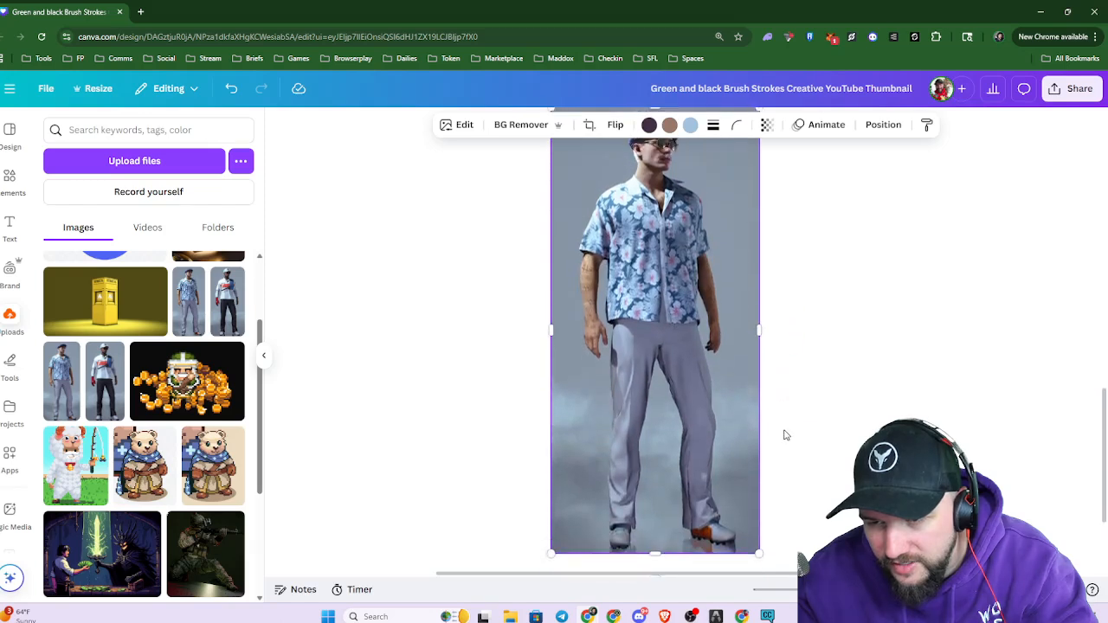
pyautogui.keyDown('ctrl'); pyautogui.scroll(-5, 785, 435); pyautogui.keyUp('ctrl')
pyautogui.moveTo(738, 512); pyautogui.dragTo(772, 576)
pyautogui.moveTo(633, 288); pyautogui.dragTo(548, 257)
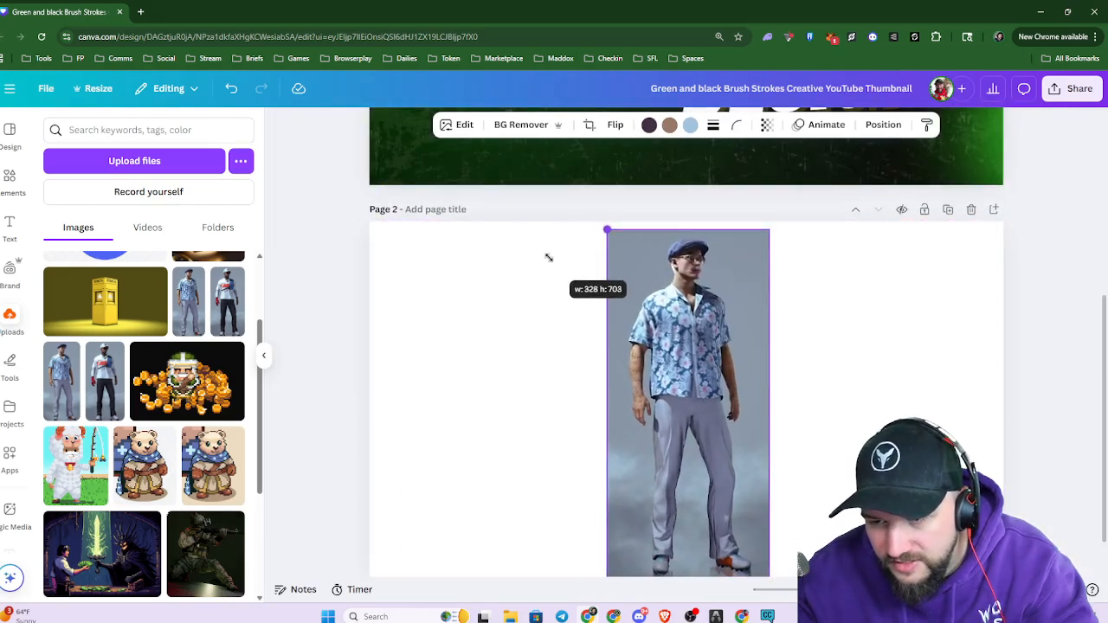
# Remove the background from the floral-shirt man's image, move him toward the left half of page 2 and collapse the uploads
pyautogui.click(520, 125)
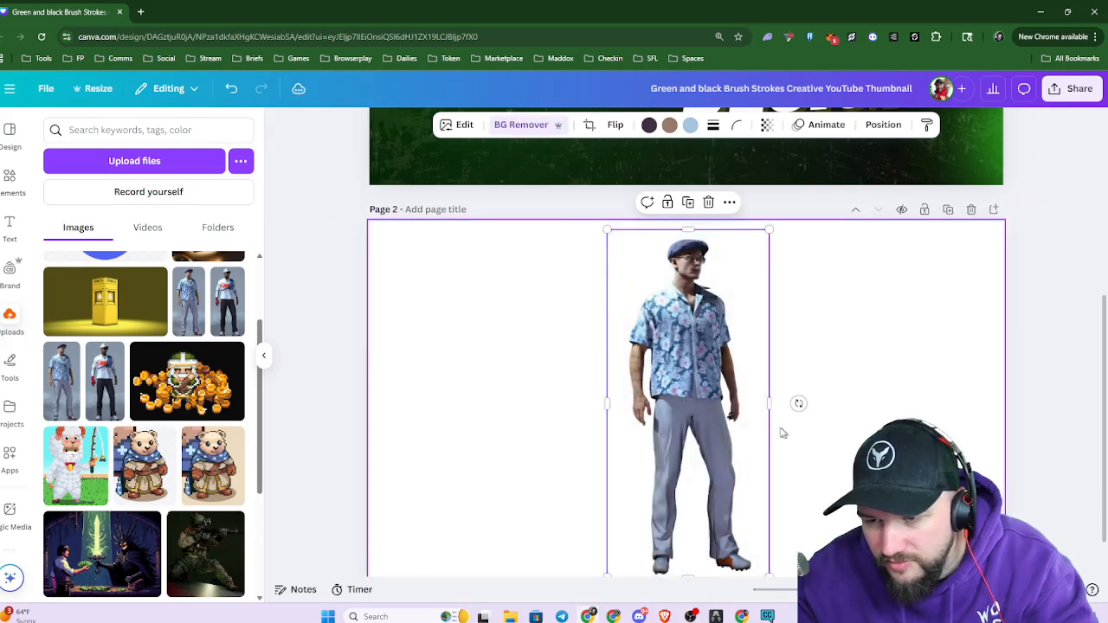
pyautogui.moveTo(766, 433); pyautogui.dragTo(655, 432)
pyautogui.scroll(-2, 655, 433)
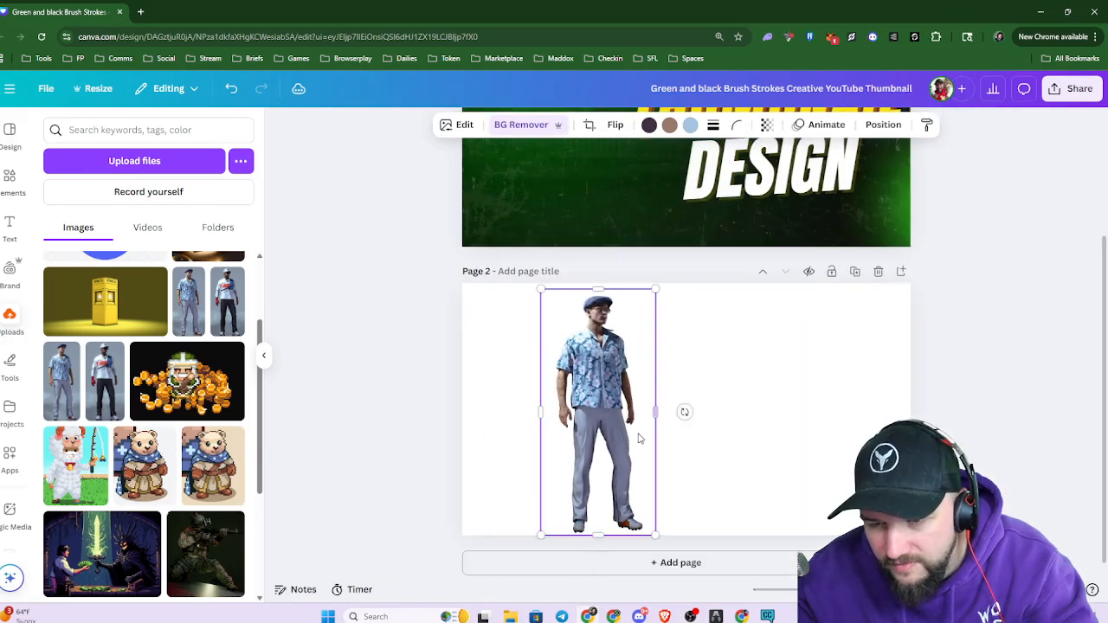
pyautogui.scroll(3, 614, 448)
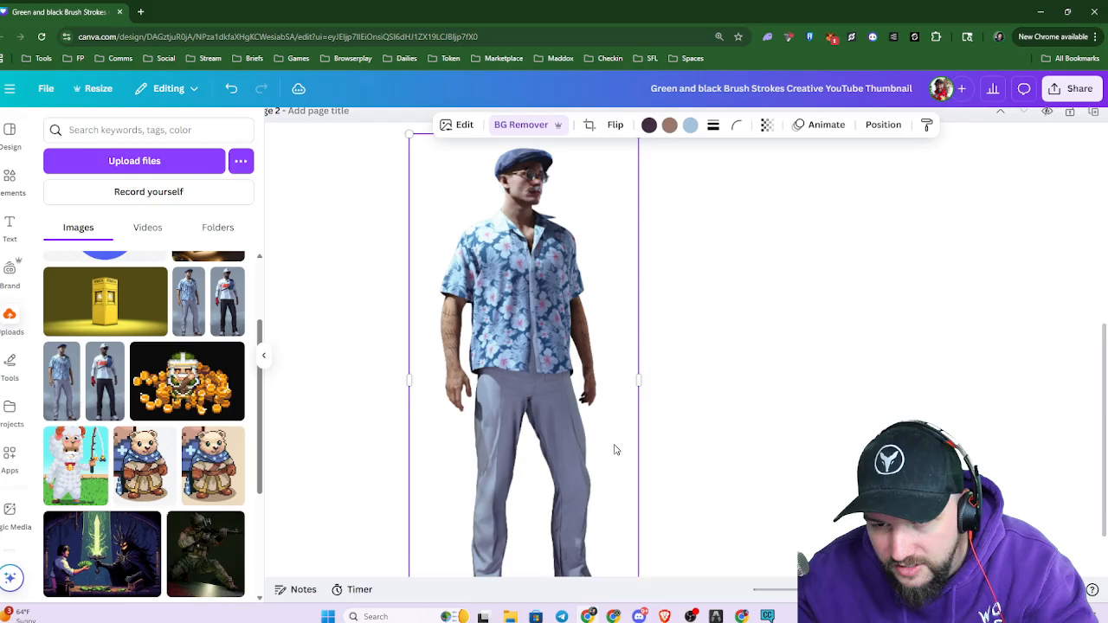
pyautogui.click(263, 355)
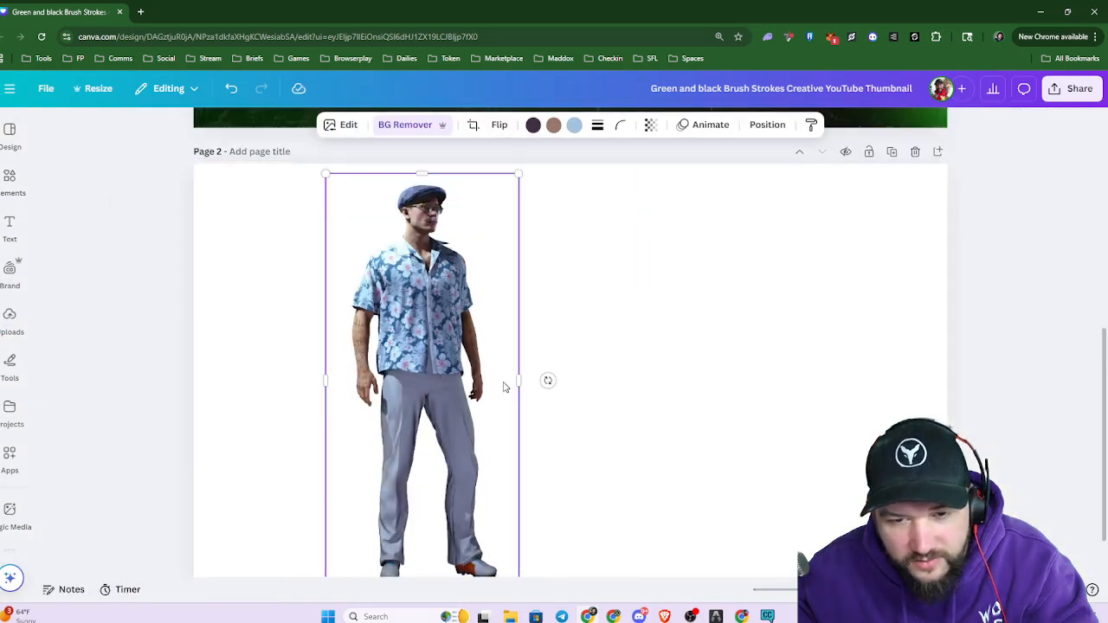
pyautogui.scroll(-2, 784, 391)
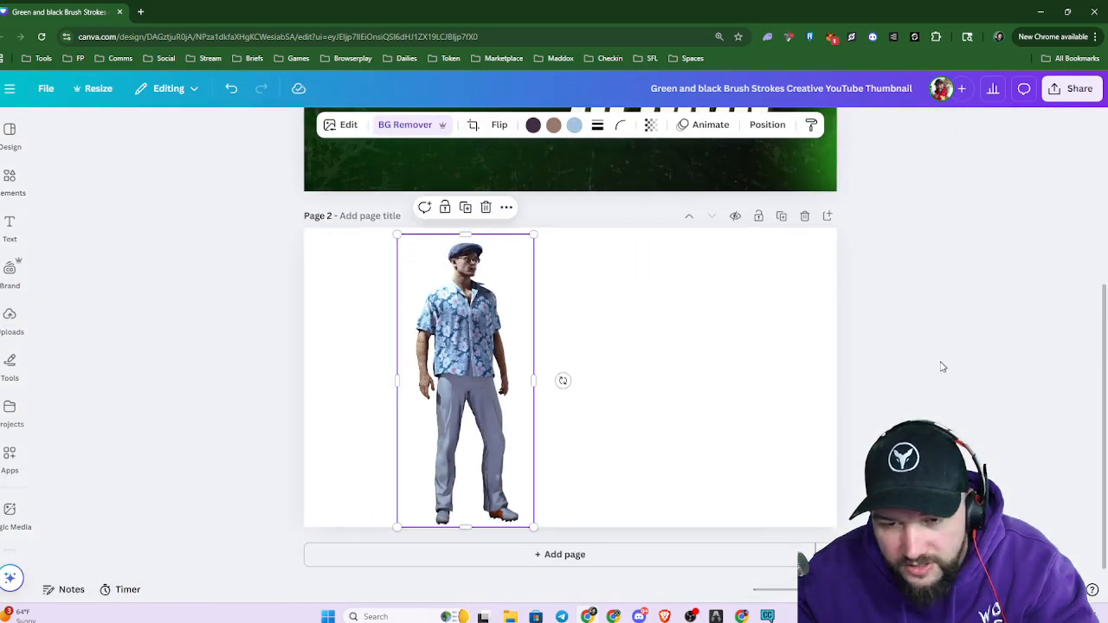
# Add a Glow shadow to the floral-shirt man's image on page 2, comparing it once with no shadow
pyautogui.click(331, 126)
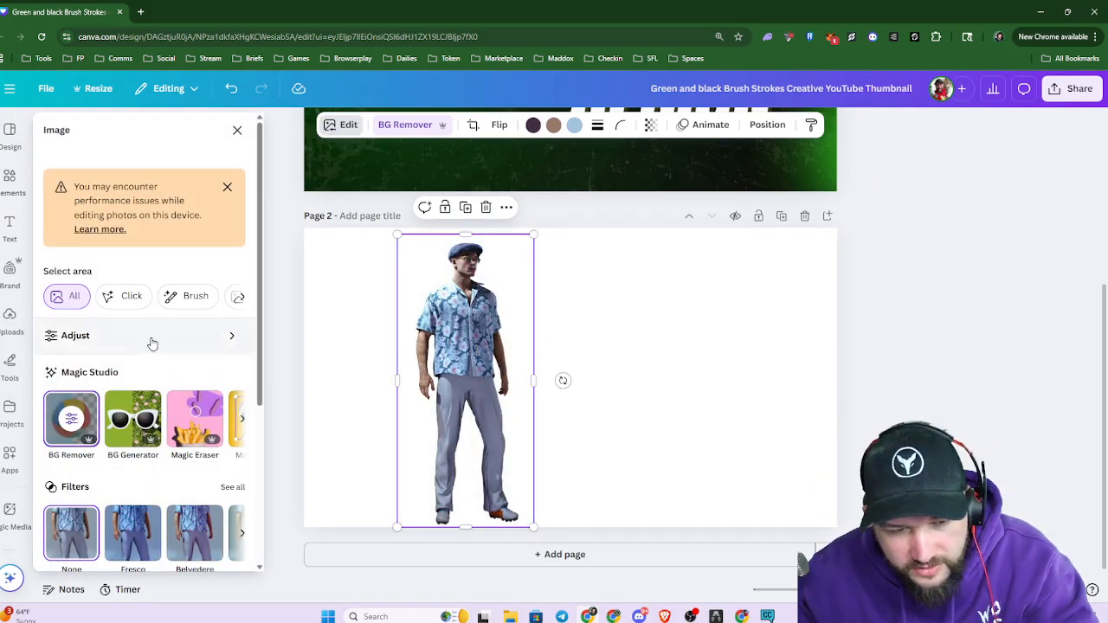
pyautogui.scroll(-3, 172, 348)
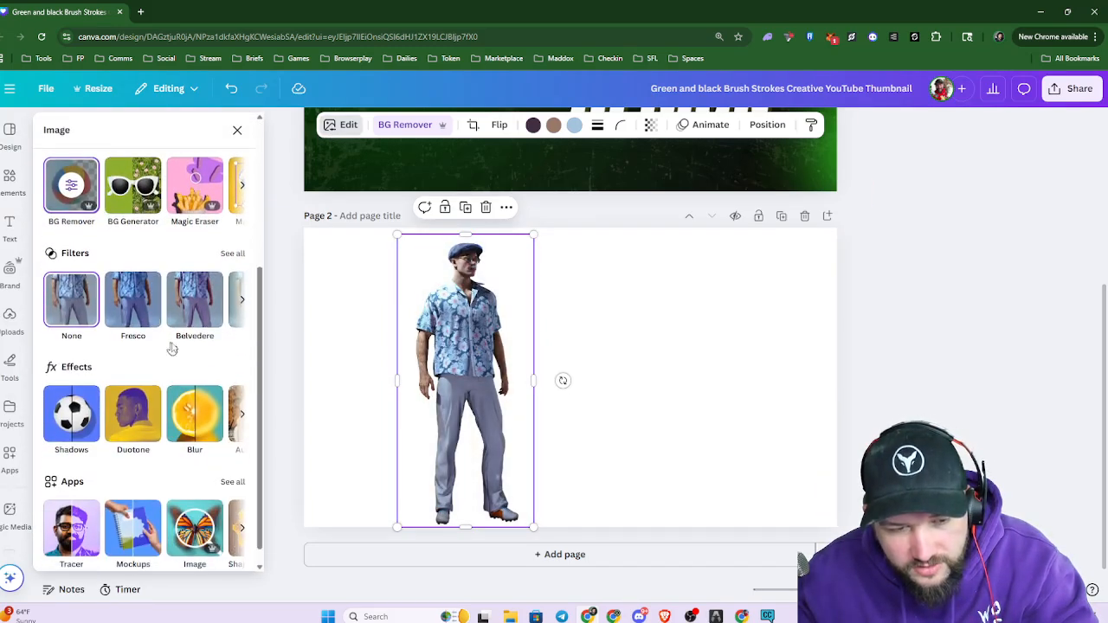
pyautogui.click(73, 418)
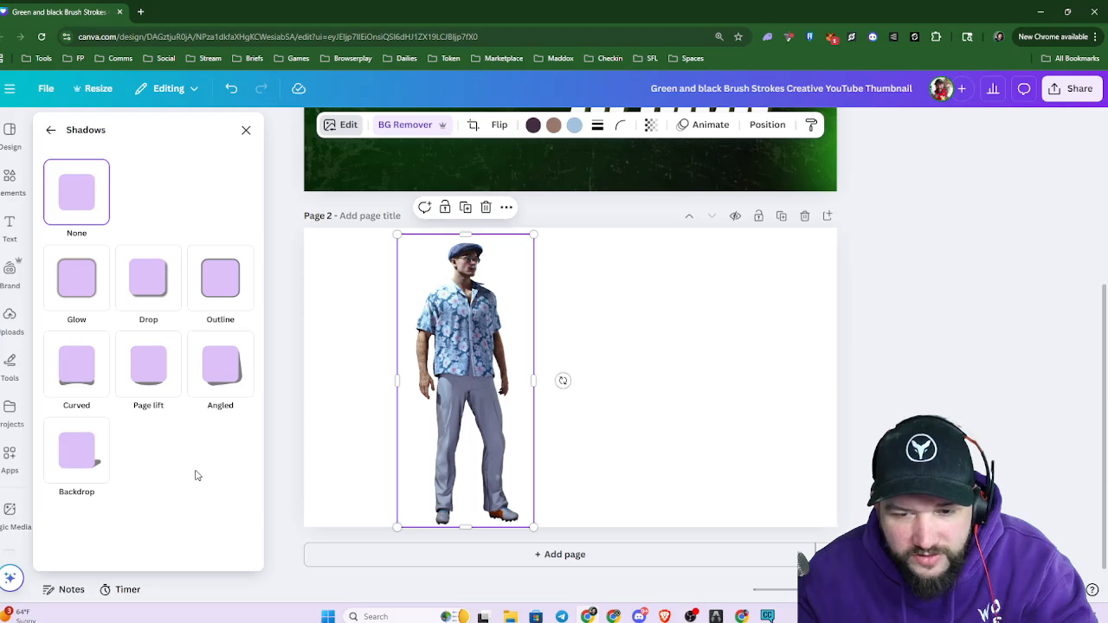
pyautogui.click(79, 297)
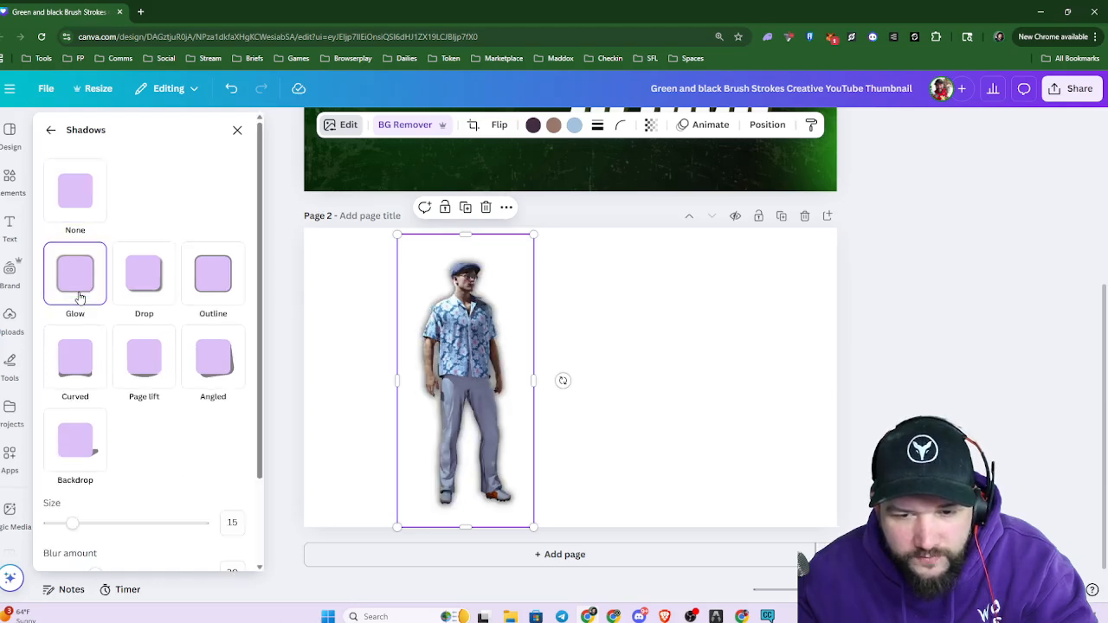
pyautogui.click(76, 196)
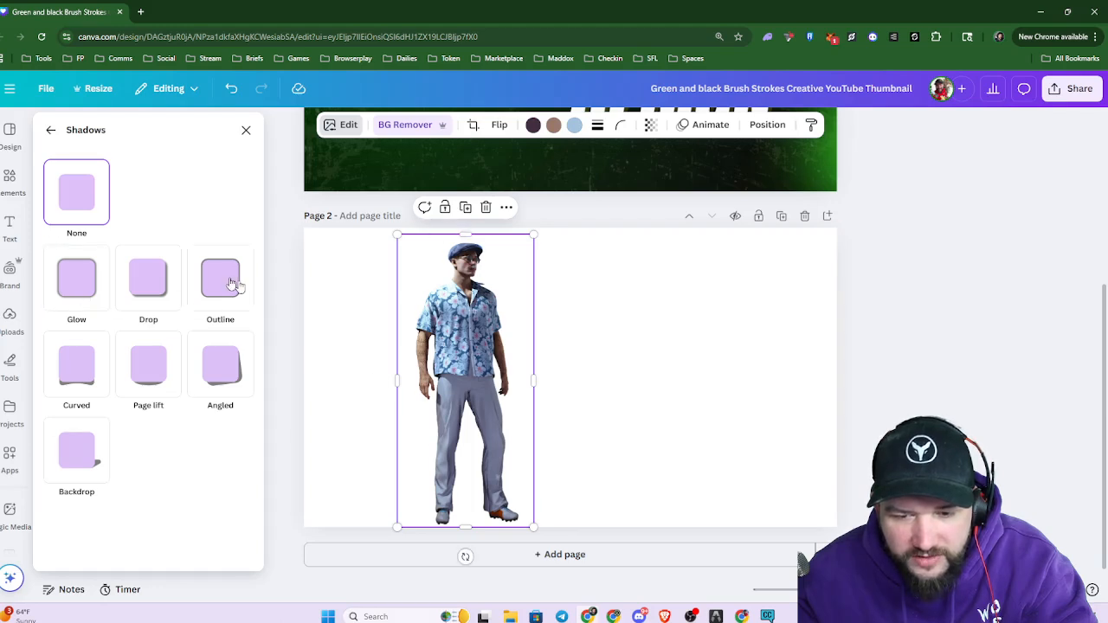
pyautogui.click(82, 286)
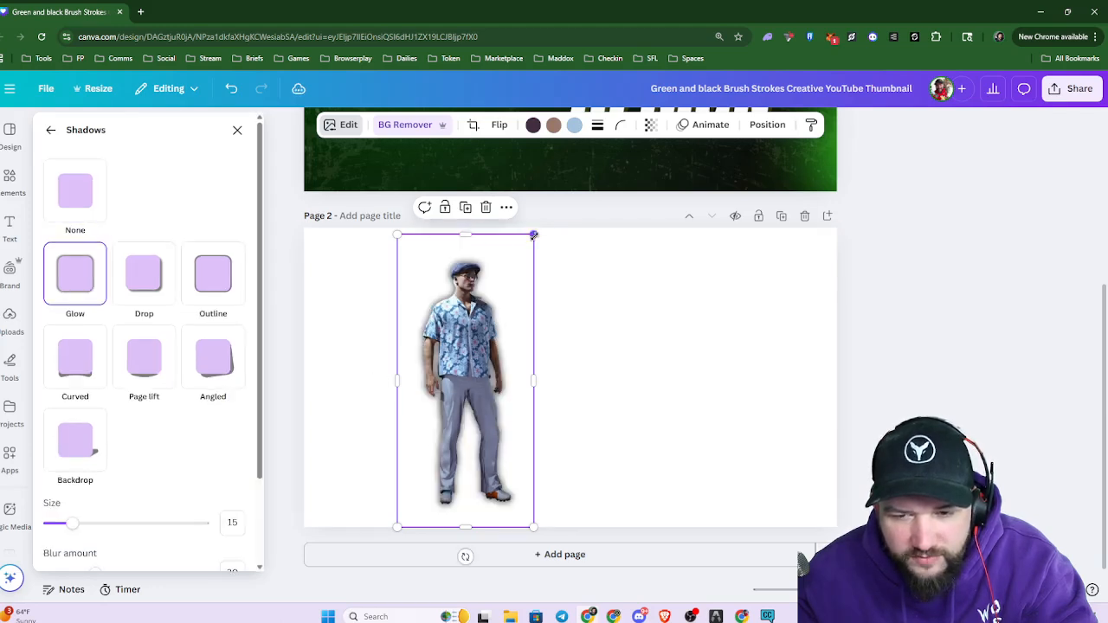
# Enlarge the floral-shirt man's image until its frame slightly exceeds the height of page 2, and center it on the page
pyautogui.moveTo(533, 235); pyautogui.dragTo(574, 212)
pyautogui.keyDown('ctrl'); pyautogui.scroll(5, 476, 250); pyautogui.keyUp('ctrl')
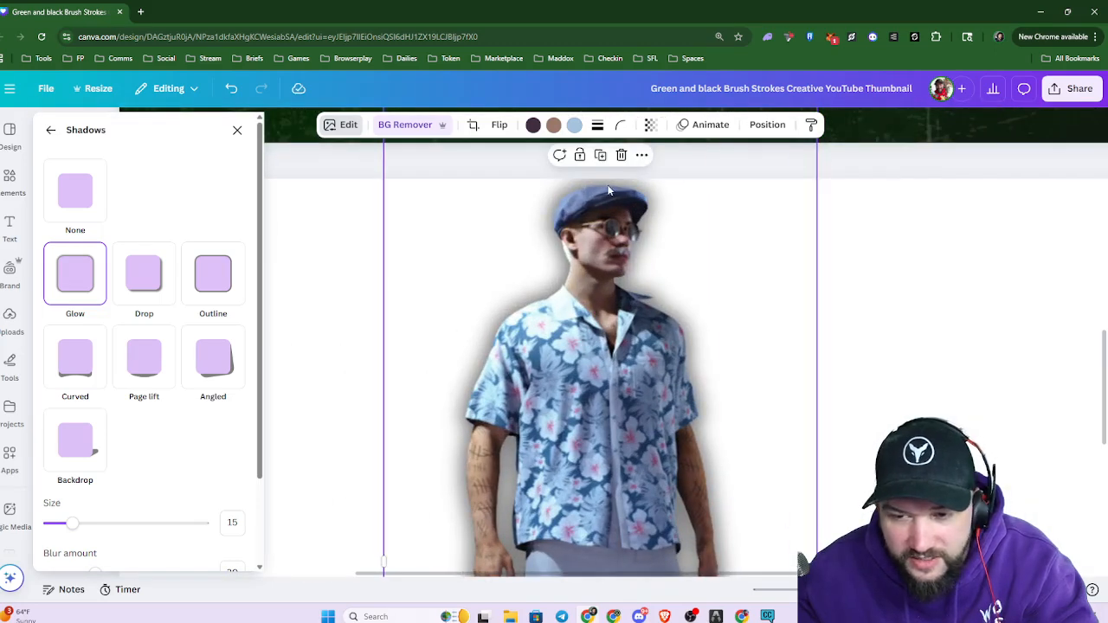
pyautogui.moveTo(582, 387); pyautogui.dragTo(589, 374)
pyautogui.keyDown('ctrl'); pyautogui.scroll(-5, 571, 407); pyautogui.keyUp('ctrl')
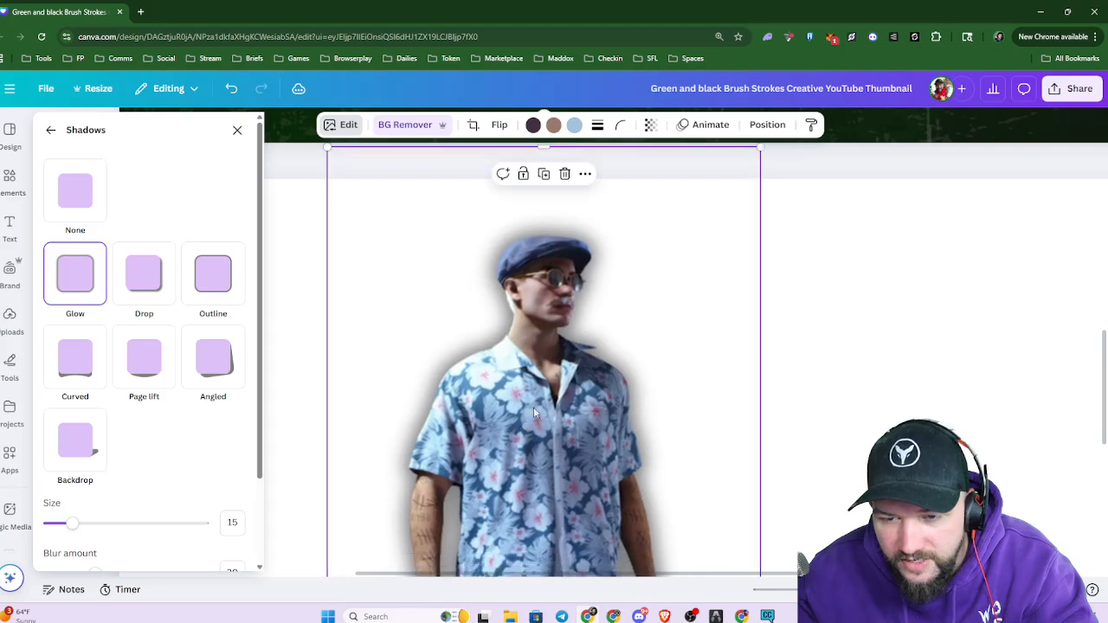
pyautogui.scroll(-2, 567, 436)
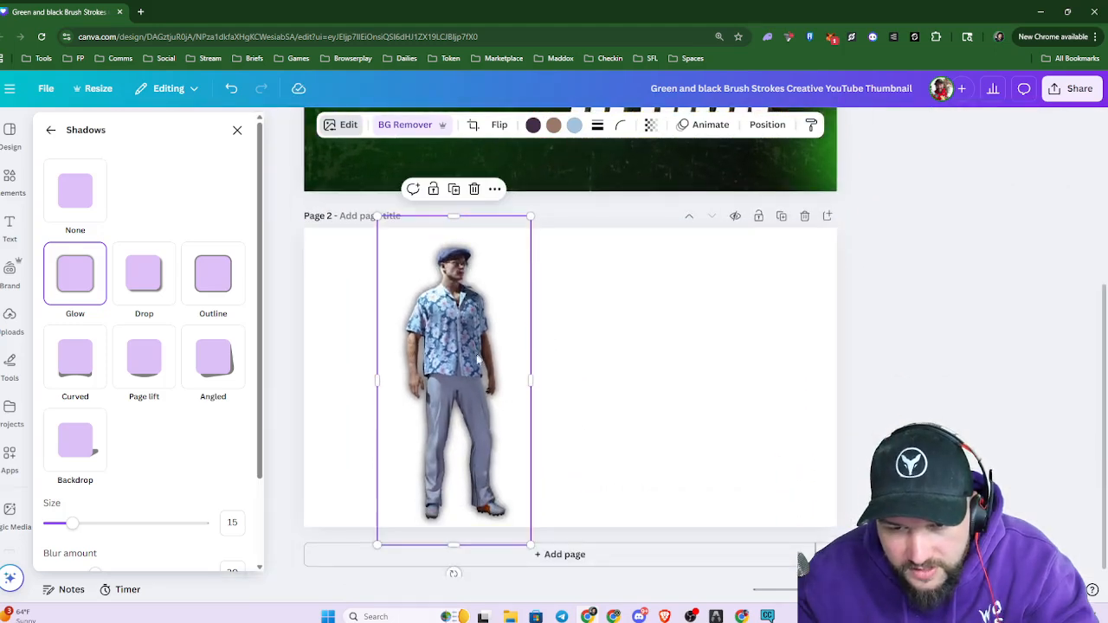
pyautogui.moveTo(468, 380); pyautogui.dragTo(583, 374)
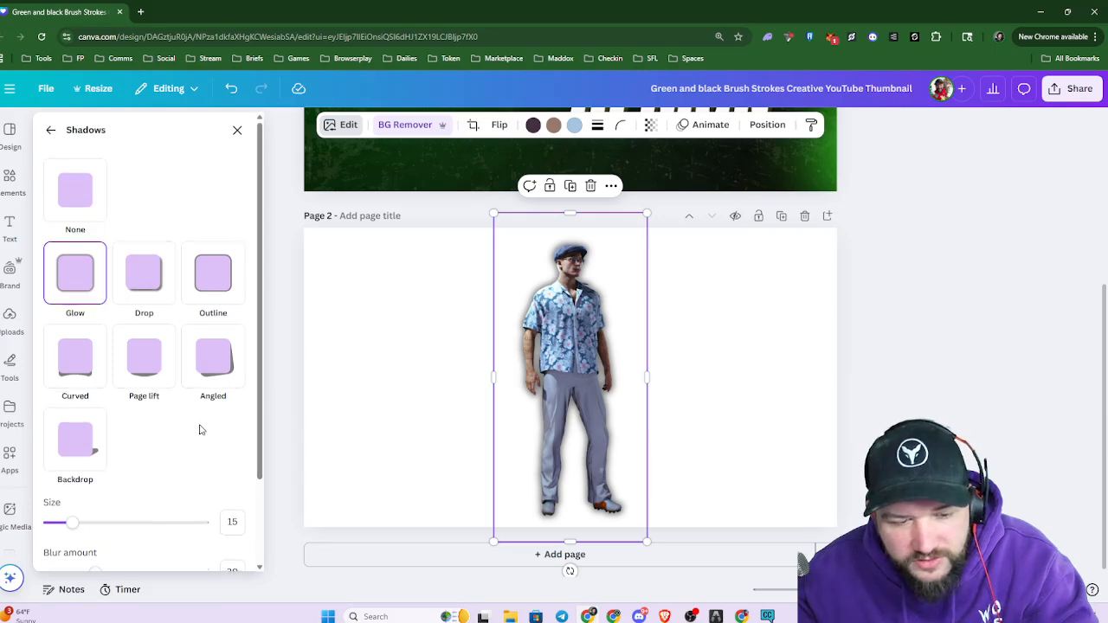
# Try the man's Glow shadow at size 100 with blur amounts of 100, 0 and 45
pyautogui.scroll(-2, 198, 427)
pyautogui.moveTo(73, 419); pyautogui.dragTo(250, 427)
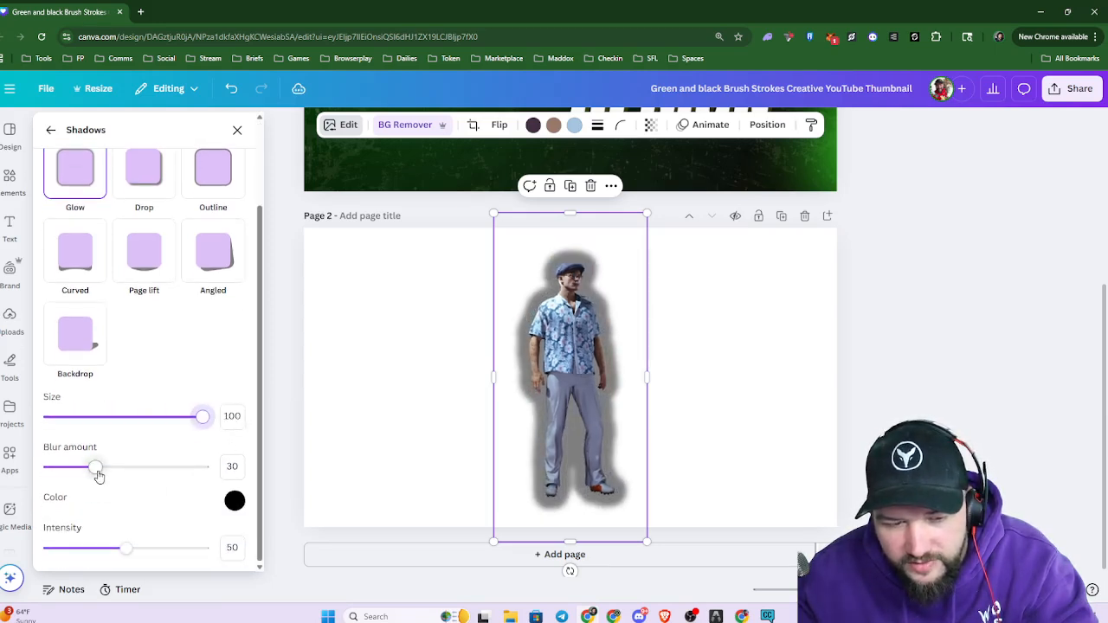
pyautogui.moveTo(98, 475); pyautogui.dragTo(272, 481)
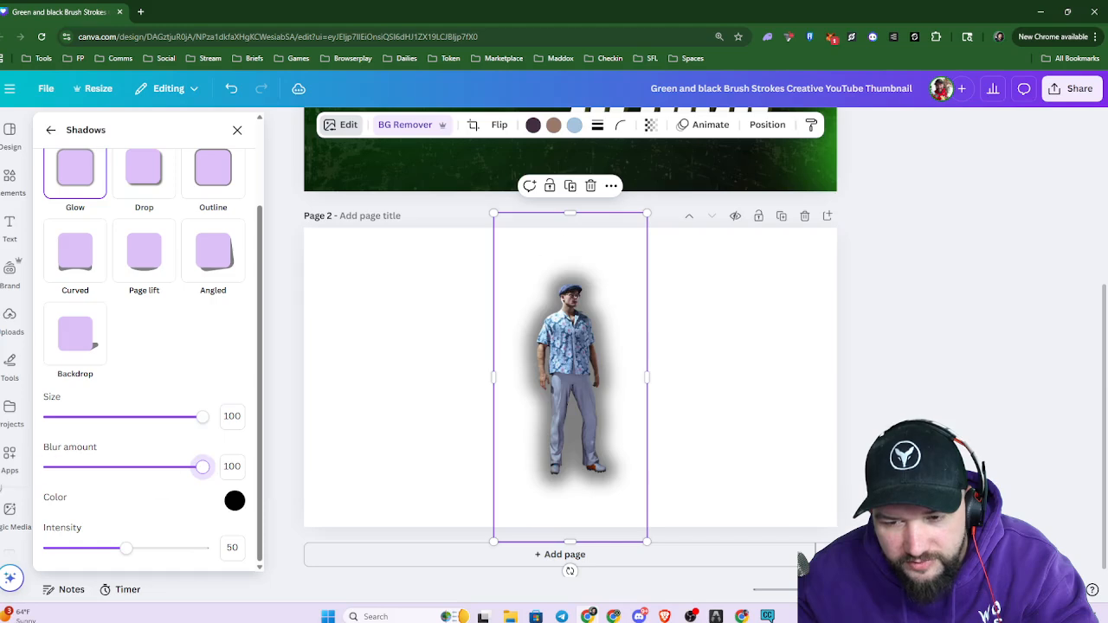
pyautogui.moveTo(202, 466); pyautogui.dragTo(50, 467)
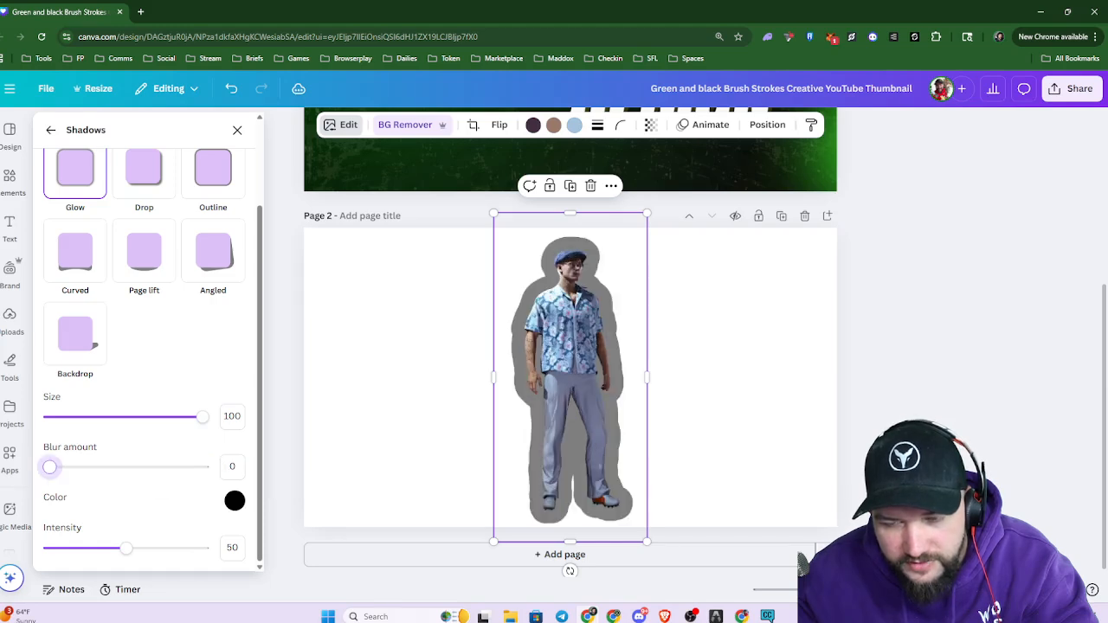
pyautogui.moveTo(49, 467); pyautogui.dragTo(118, 467)
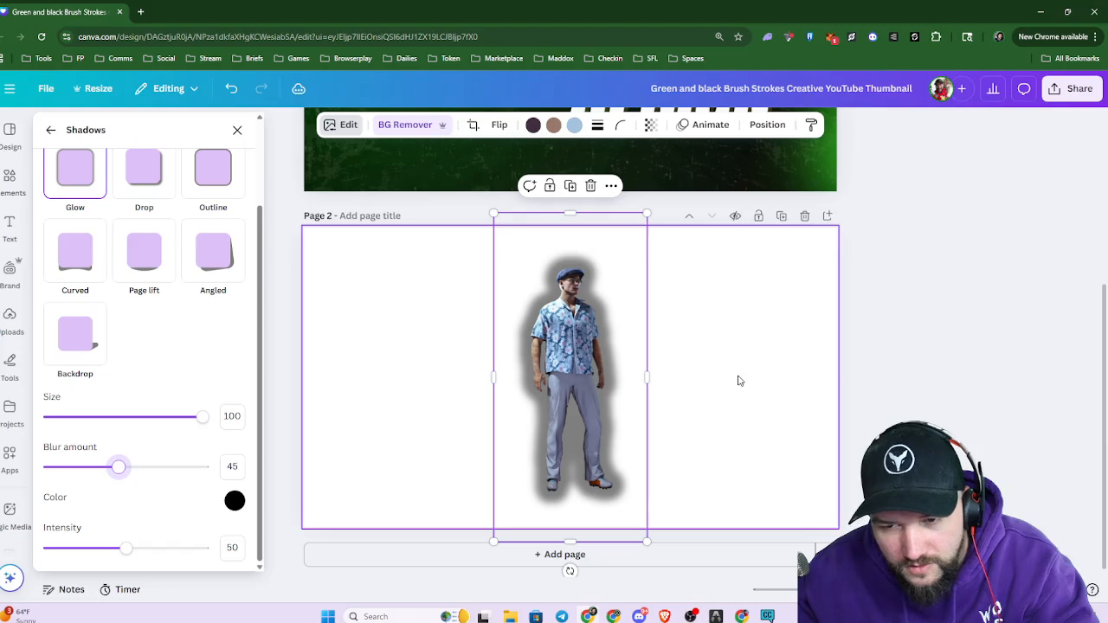
# Leave the shadow settings and undo the Glow size and blur changes
pyautogui.press('Escape')
pyautogui.hotkey('ctrl', 'z')
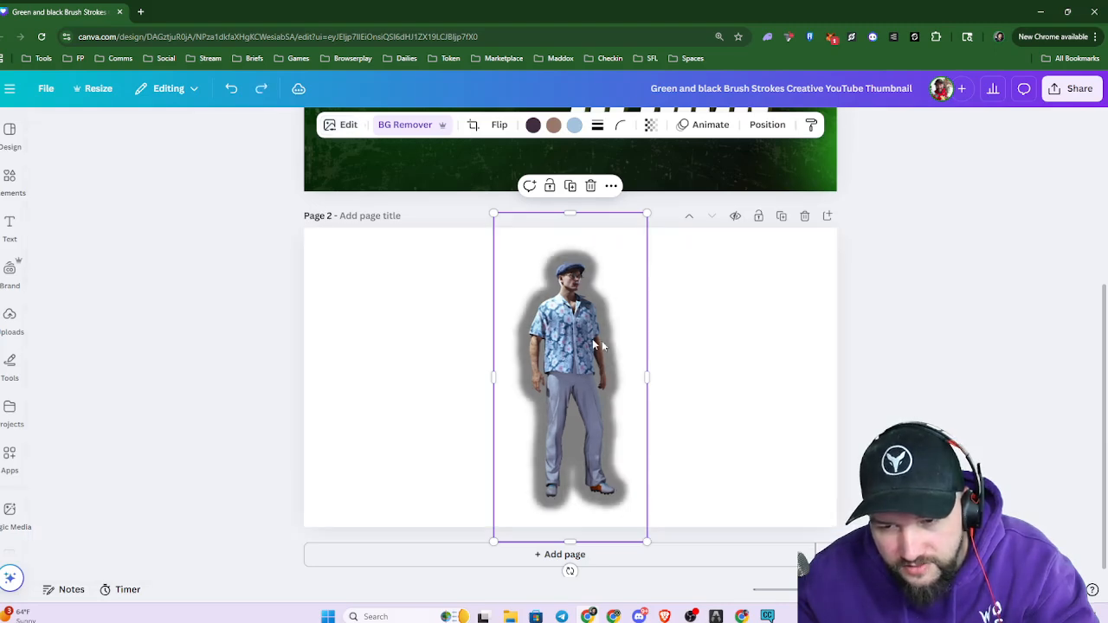
pyautogui.hotkey('ctrl', 'z')
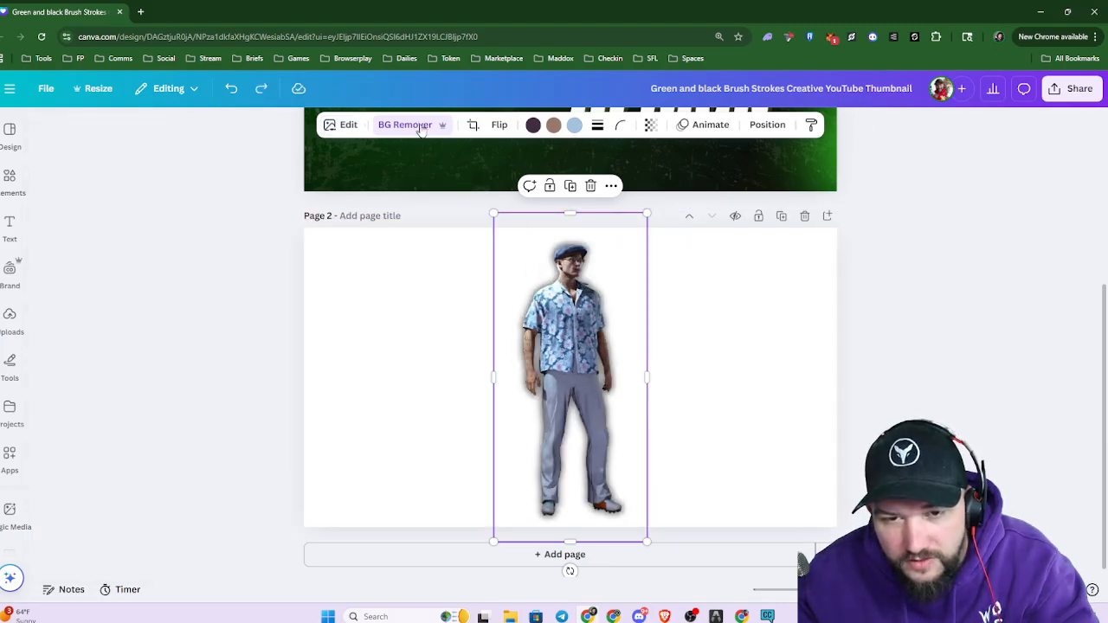
# Reopen the shadow effects for the floral-shirt man's image and switch the shadow style from Glow to Drop
pyautogui.click(340, 125)
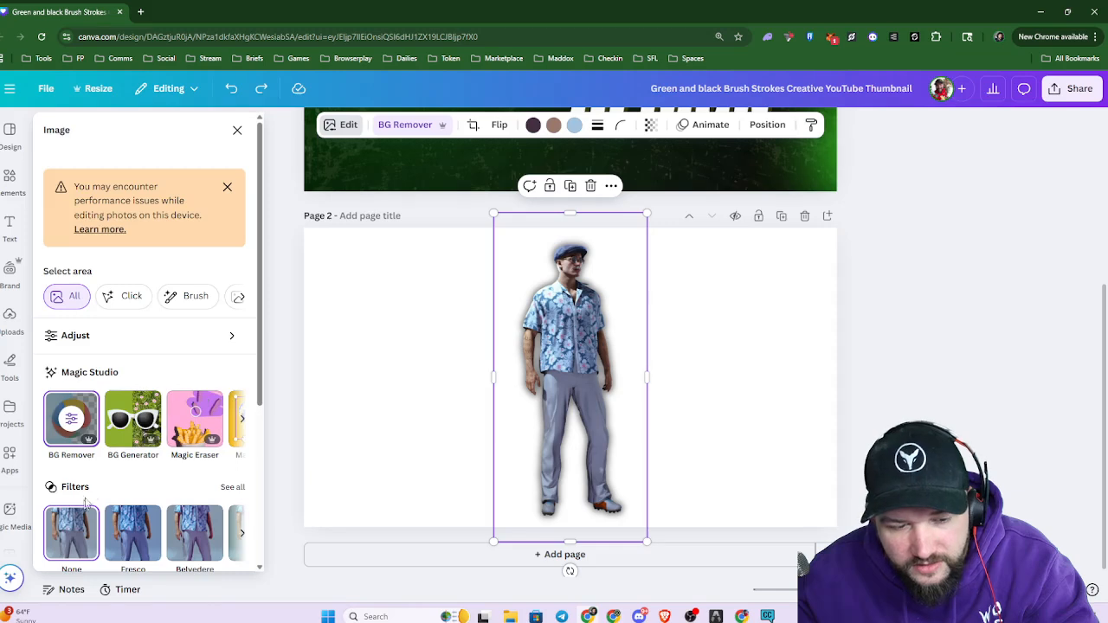
pyautogui.scroll(-2, 87, 475)
pyautogui.click(72, 531)
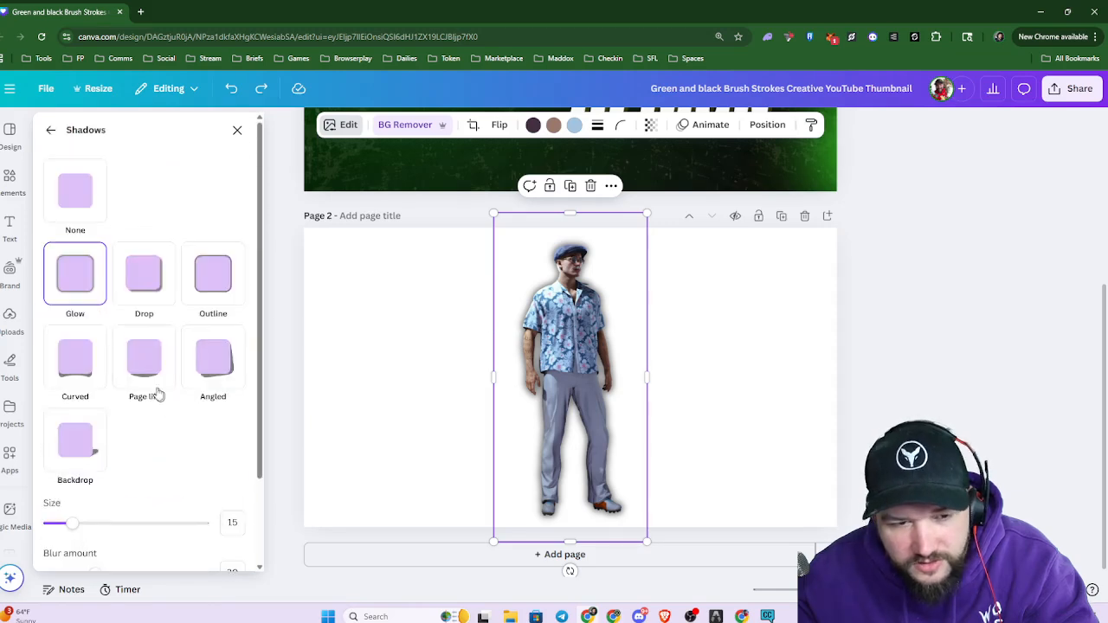
pyautogui.scroll(3, 551, 383)
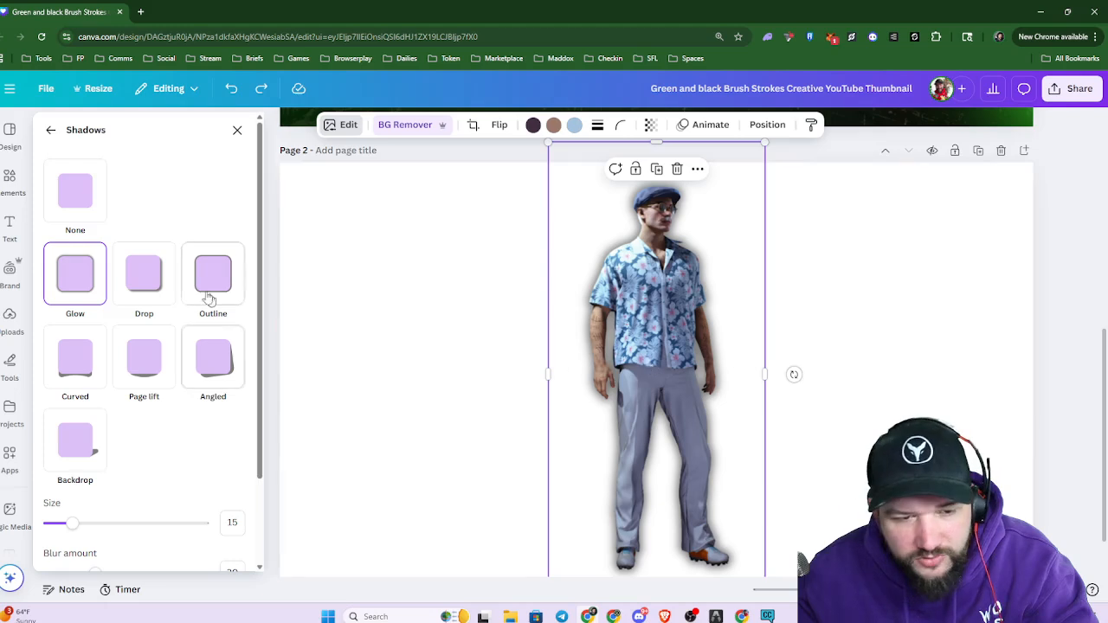
pyautogui.click(136, 282)
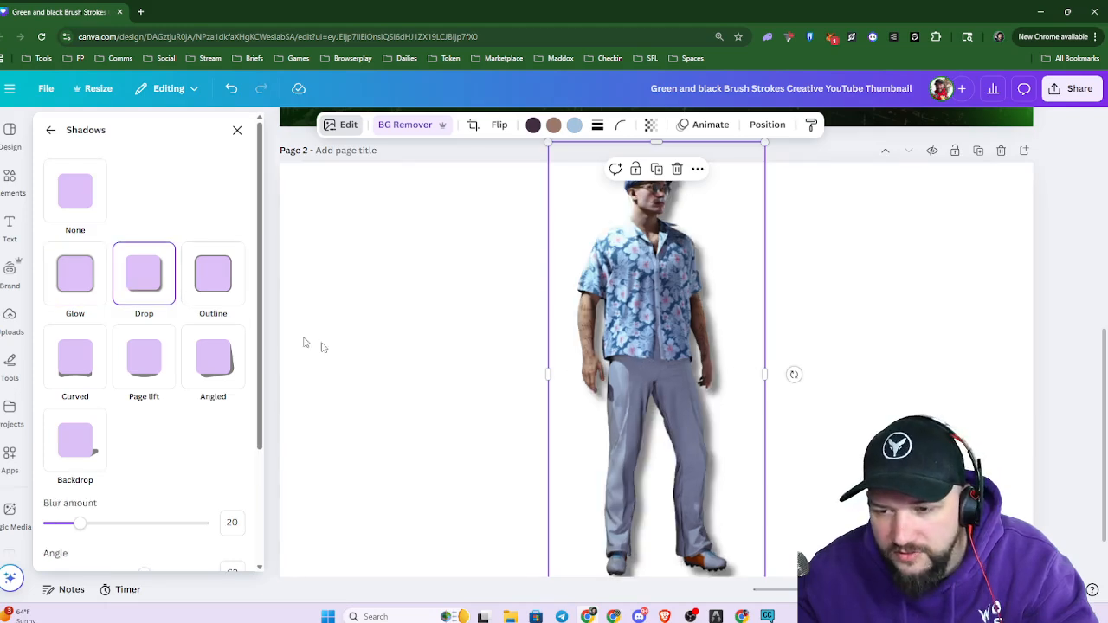
pyautogui.scroll(-2, 714, 401)
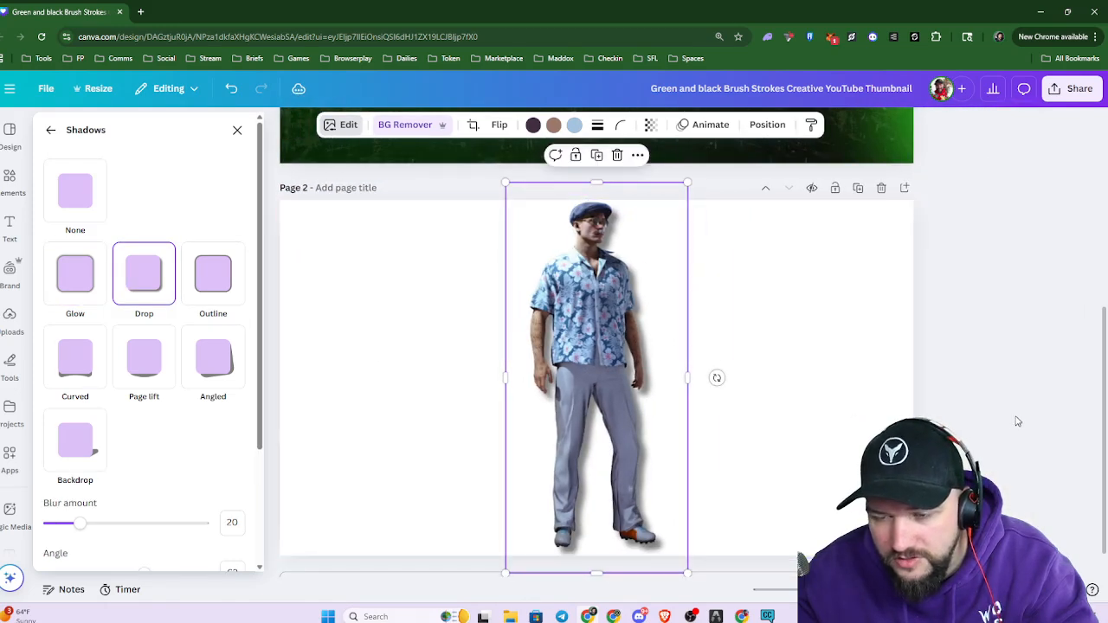
# Try an angle of 32 for the man's Drop shadow and inspect the shadow up close
pyautogui.scroll(-3, 205, 462)
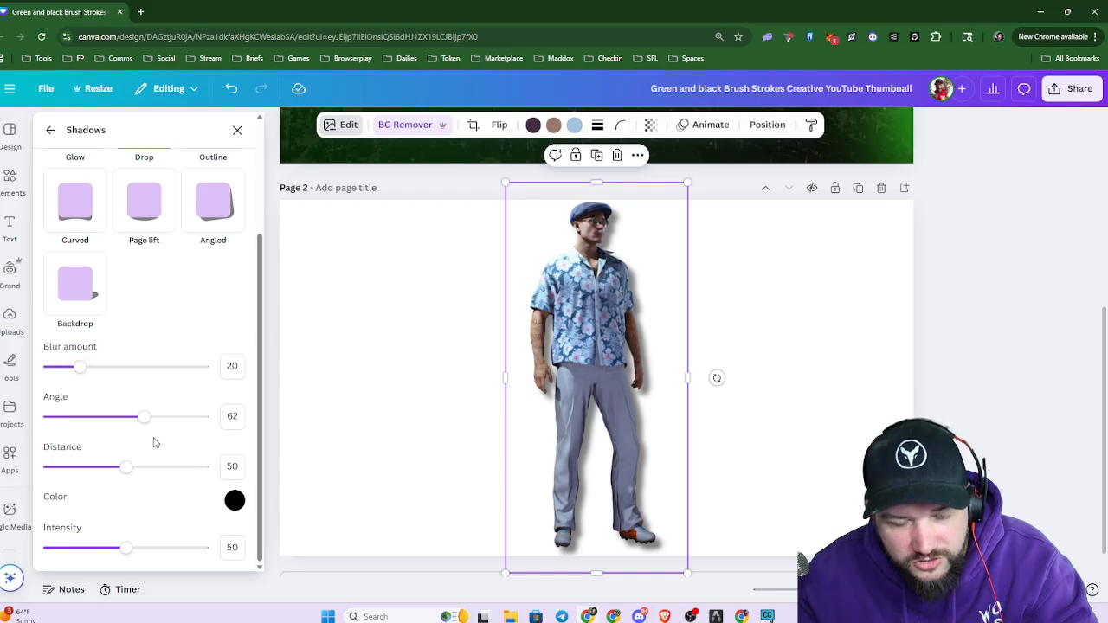
pyautogui.moveTo(143, 426); pyautogui.dragTo(100, 424)
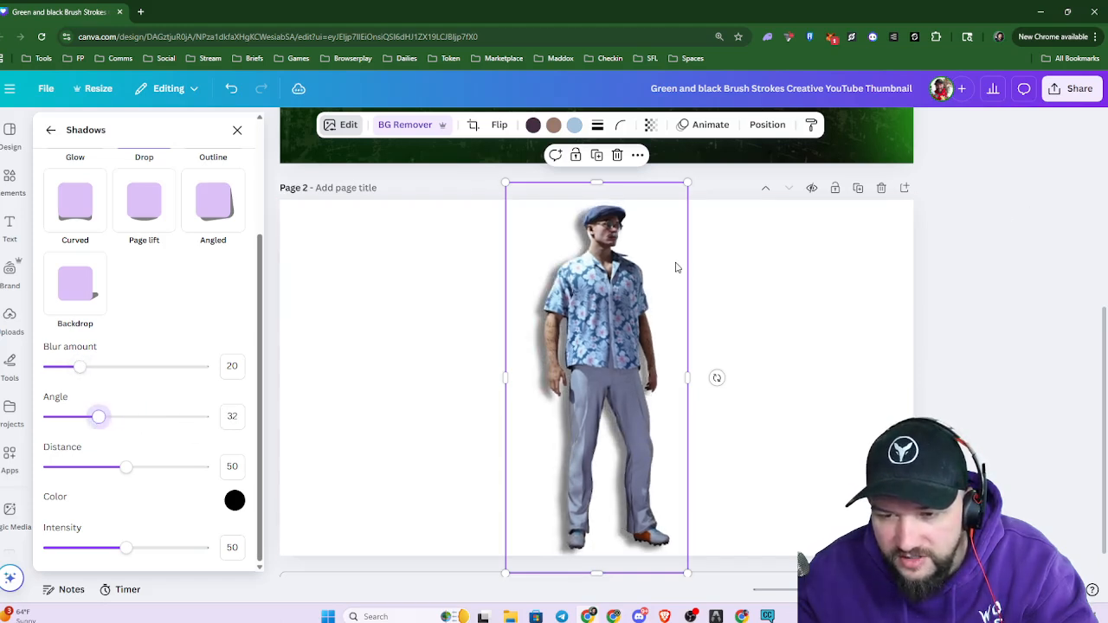
pyautogui.scroll(3, 639, 357)
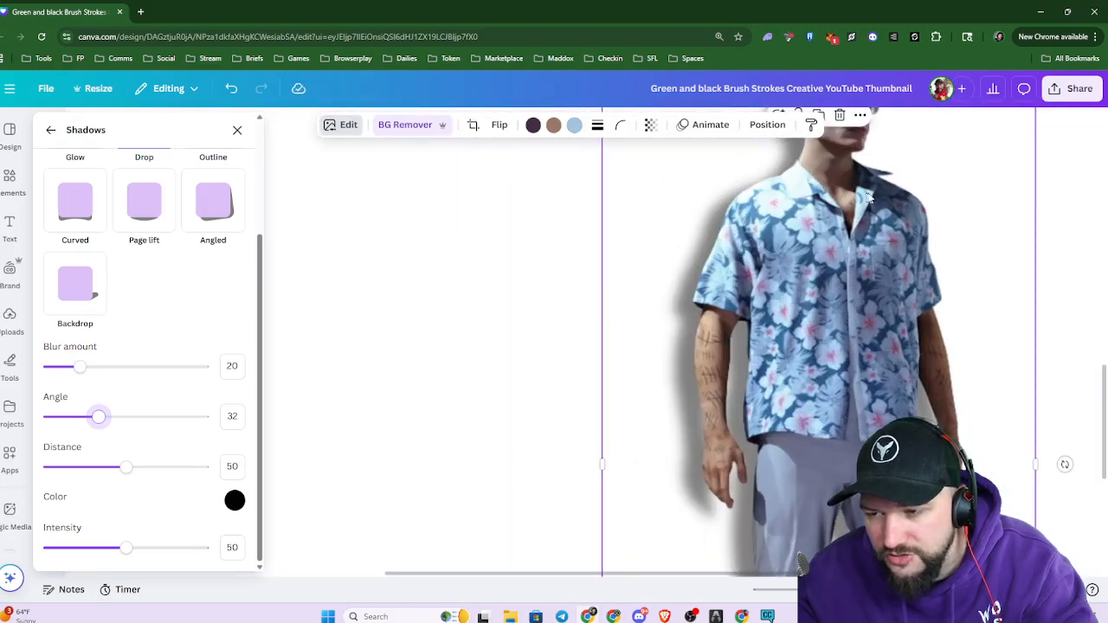
pyautogui.scroll(-3, 886, 201)
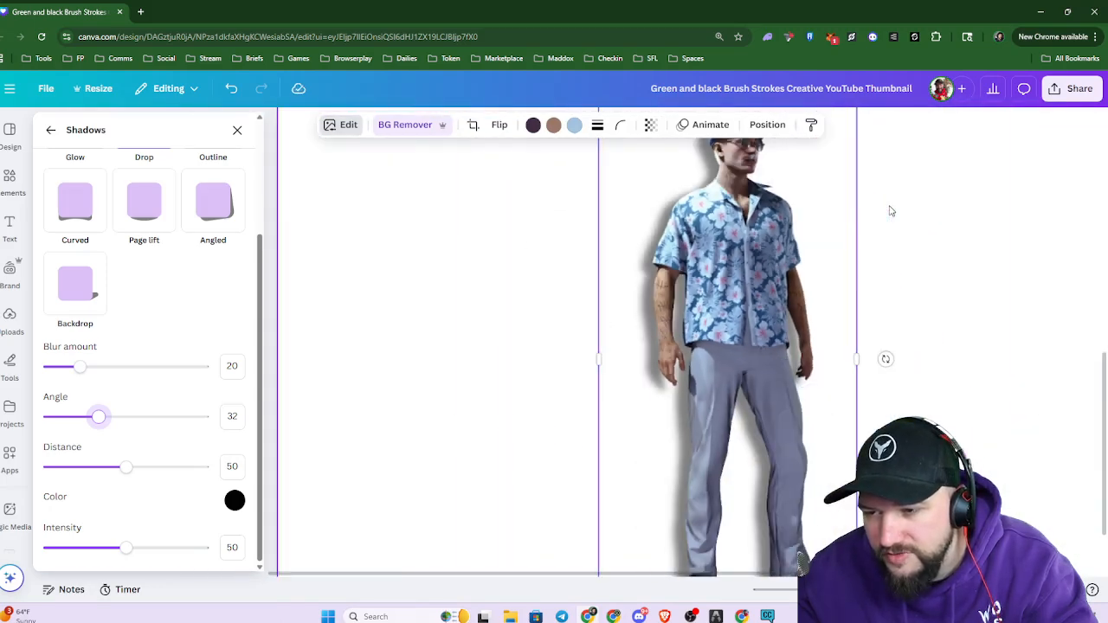
pyautogui.scroll(-2, 856, 226)
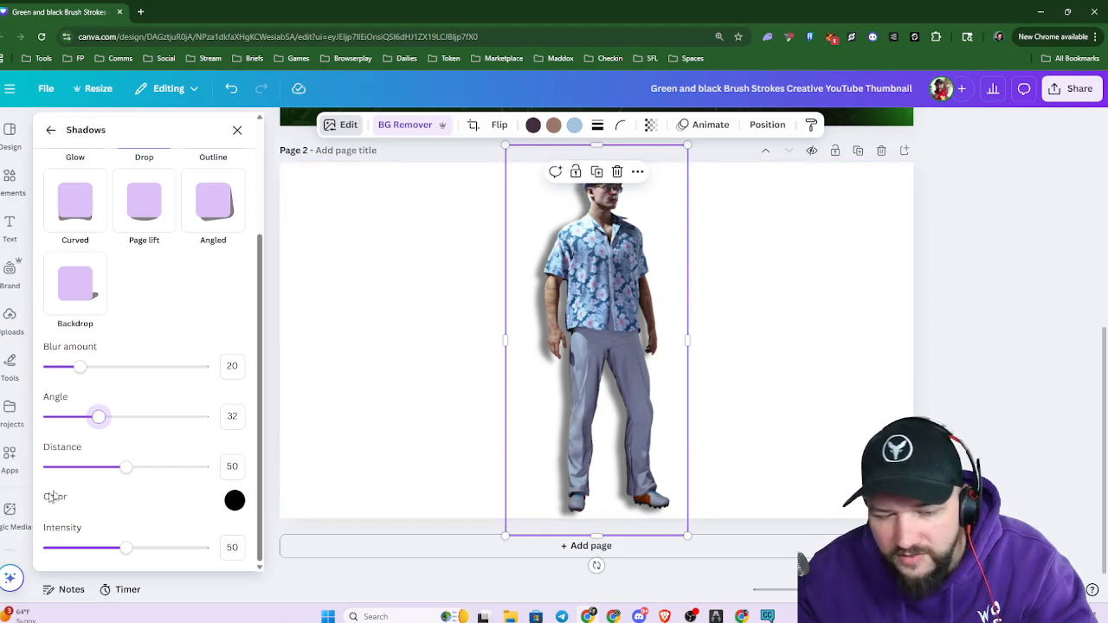
# Set the Drop shadow's angle to 59 and then raise it to 66
pyautogui.moveTo(98, 420); pyautogui.dragTo(142, 424)
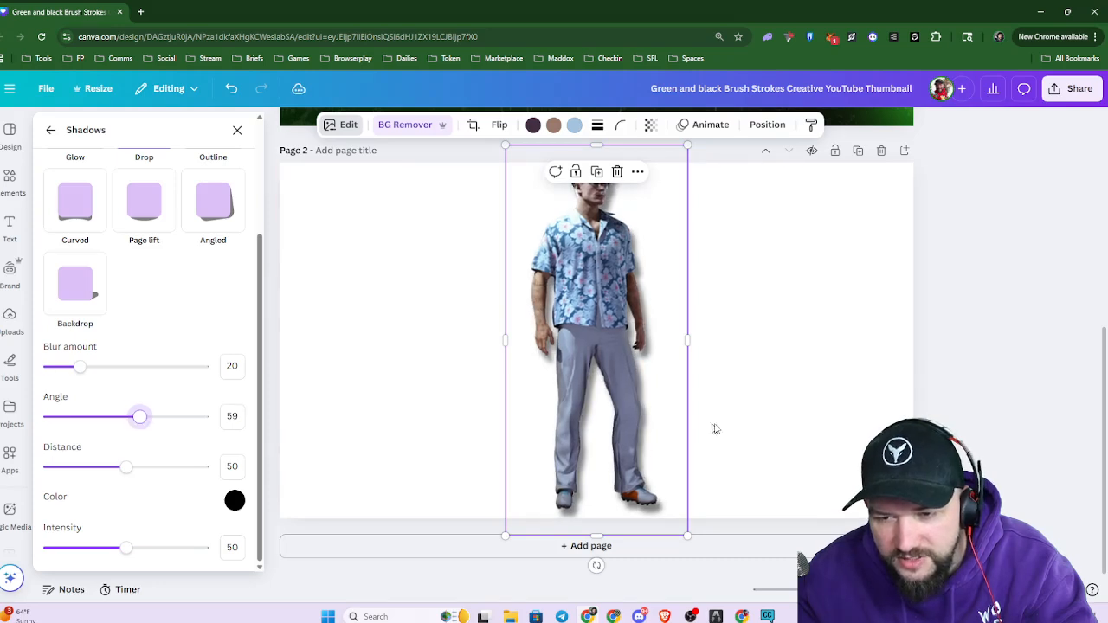
pyautogui.scroll(-1, 712, 425)
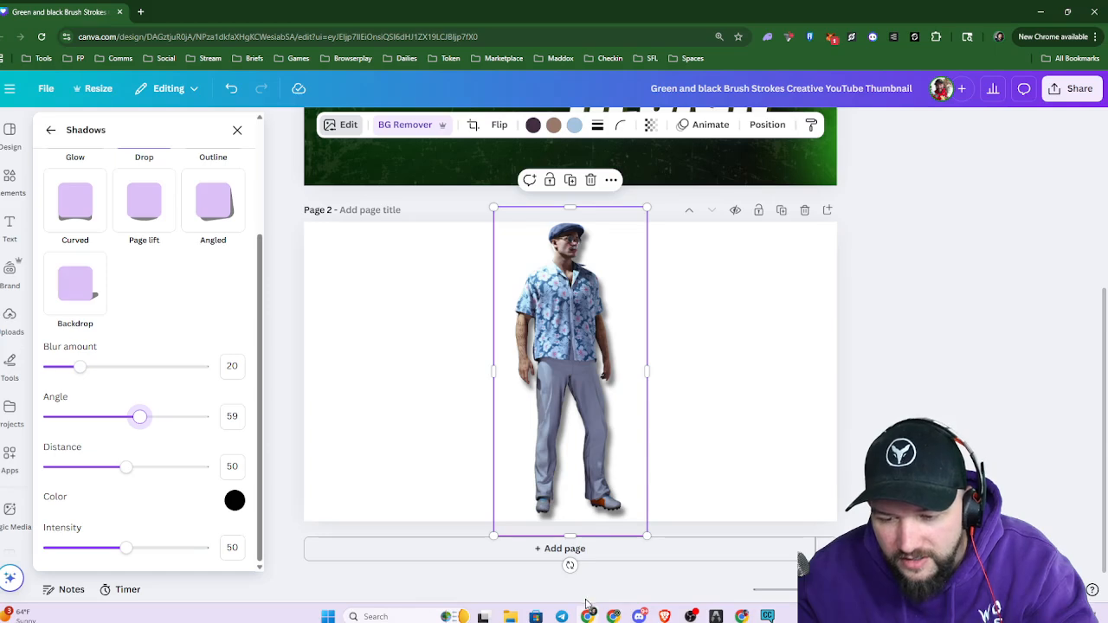
pyautogui.moveTo(141, 422); pyautogui.dragTo(154, 432)
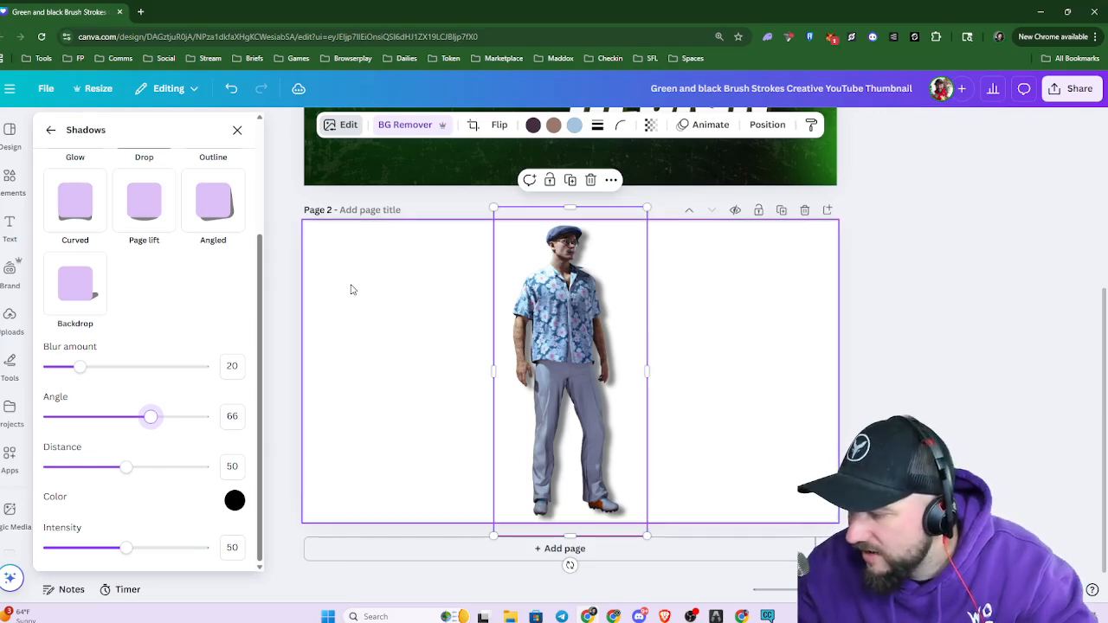
# Recolor the man's shadow to pink #F10BB8 after trying red, green and blue, and switch the shadow style to Outline
pyautogui.click(234, 502)
pyautogui.click(408, 358)
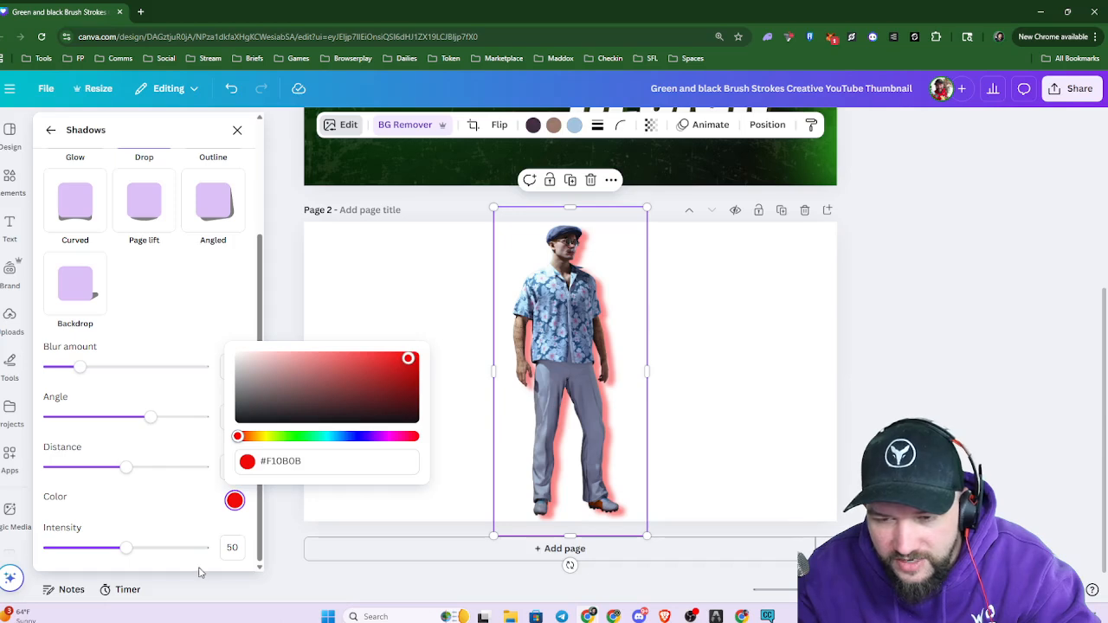
pyautogui.click(293, 437)
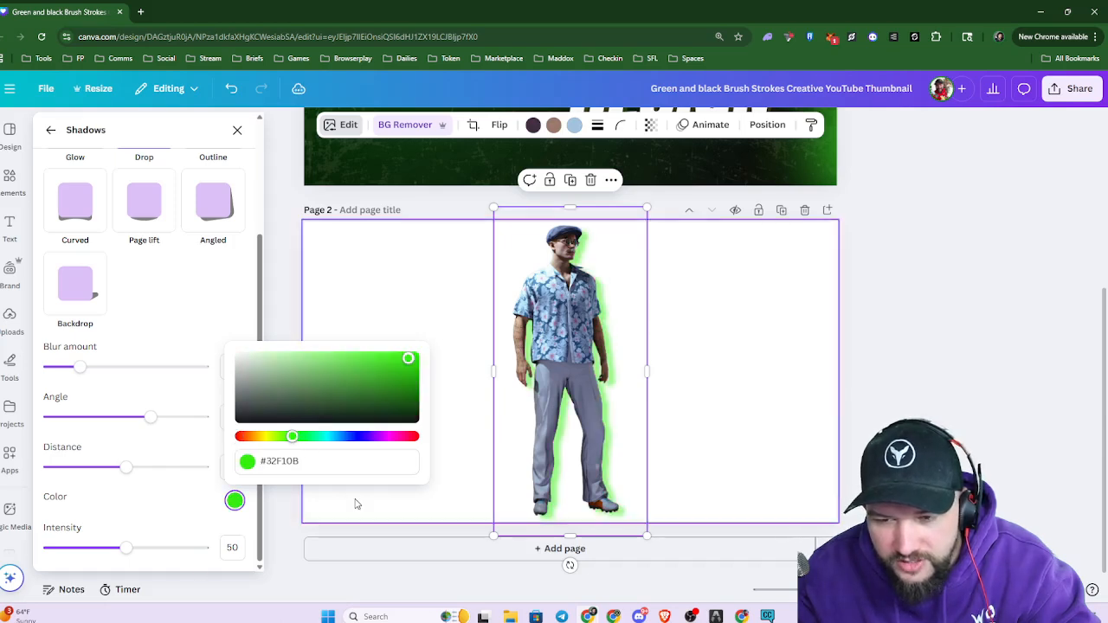
pyautogui.click(351, 437)
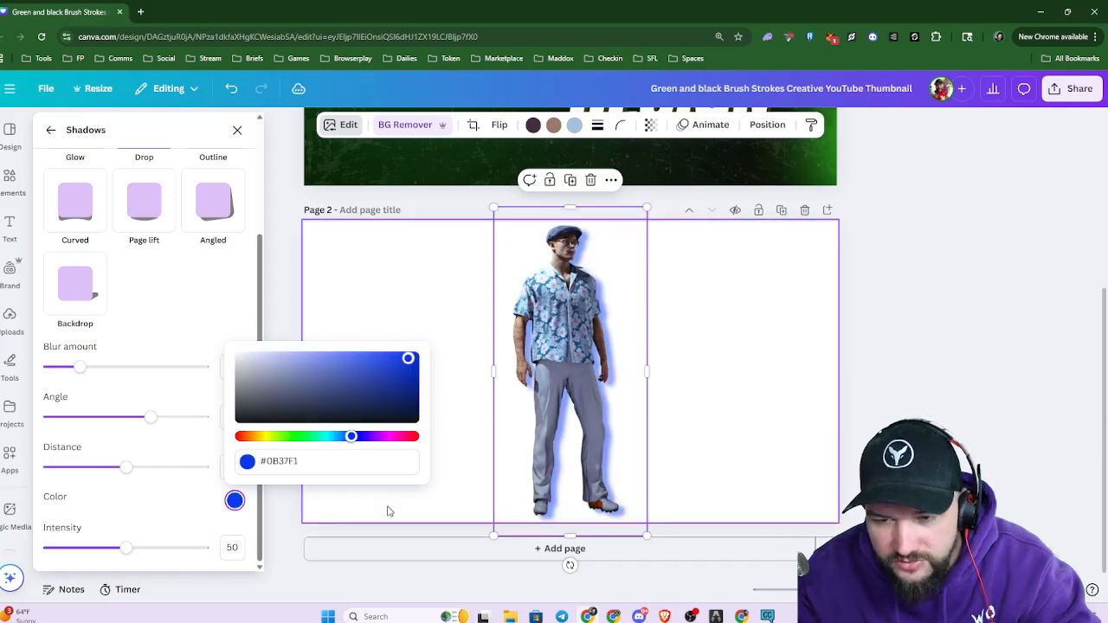
pyautogui.click(393, 436)
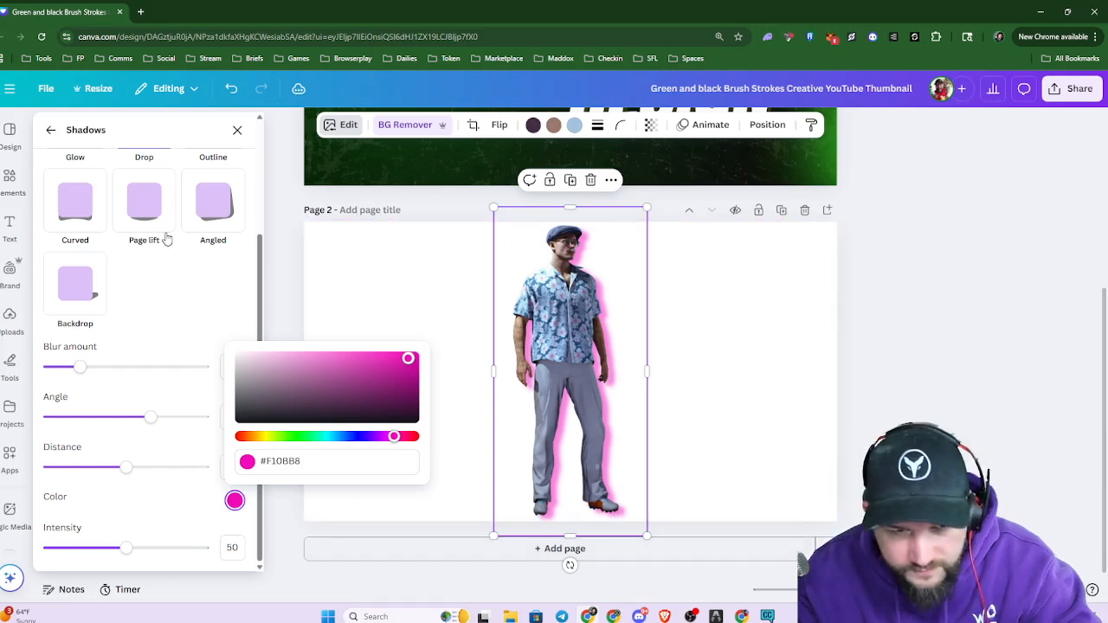
pyautogui.click(182, 308)
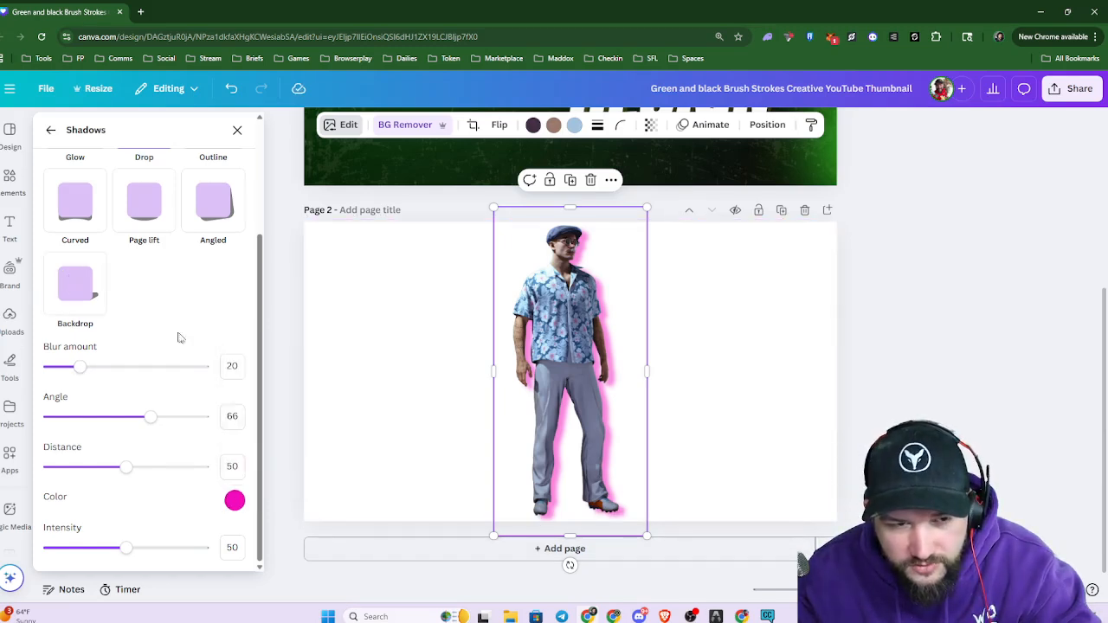
pyautogui.scroll(1, 193, 311)
pyautogui.click(221, 191)
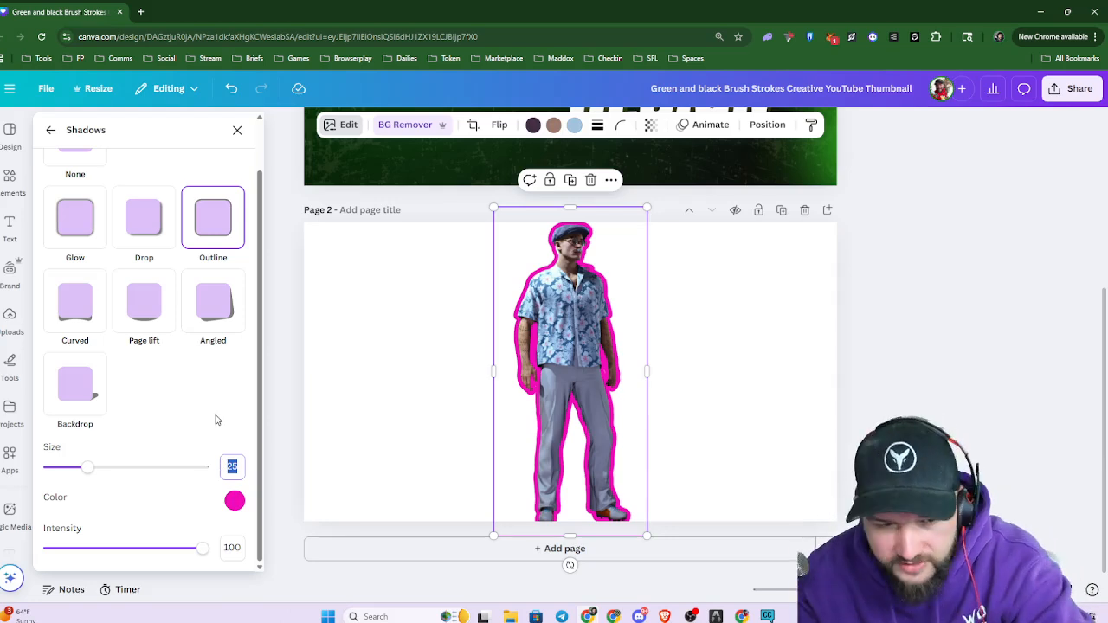
# Set the size of the man's pink outline to 9 and look over the thinner edge
pyautogui.press('Return')
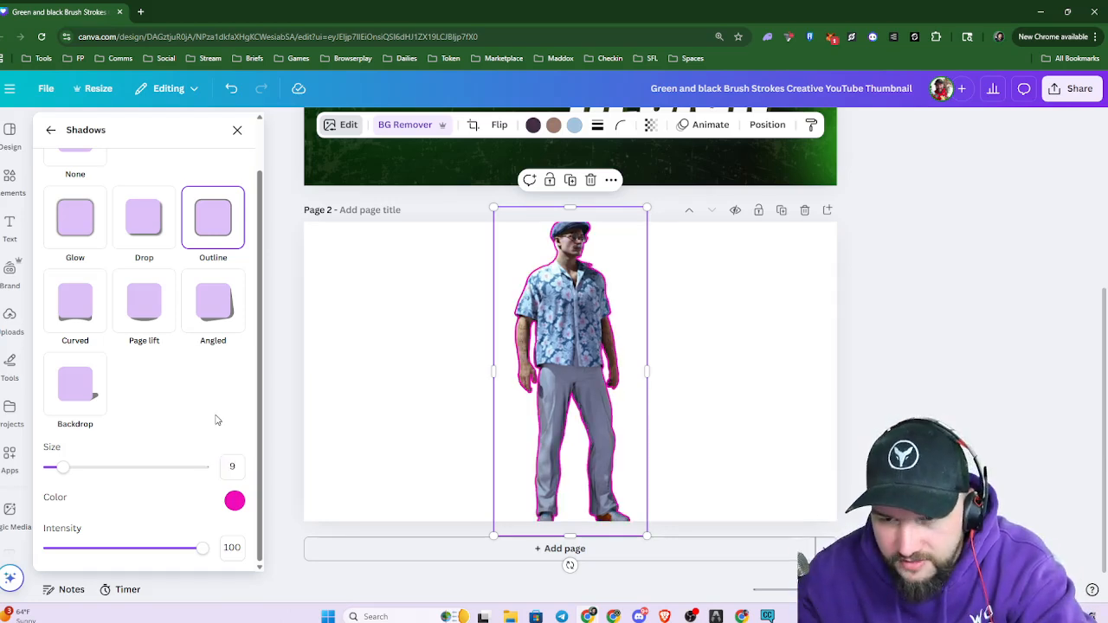
pyautogui.moveTo(556, 388)
pyautogui.mouseDown()
pyautogui.moveTo(563, 413)
pyautogui.moveTo(567, 372)
pyautogui.mouseUp()
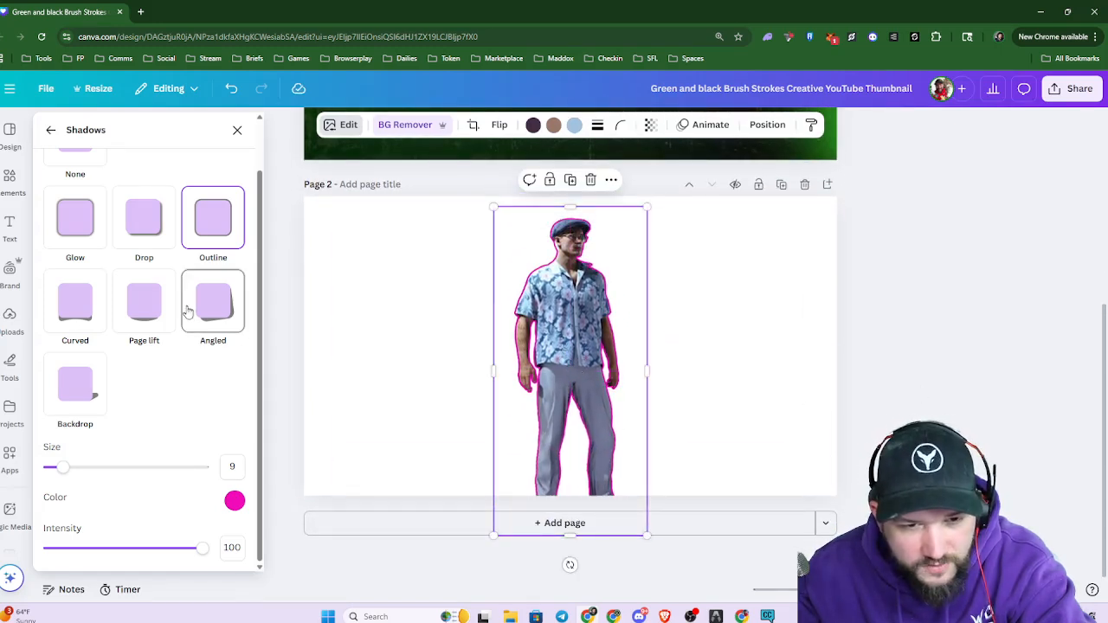
pyautogui.scroll(2, 591, 379)
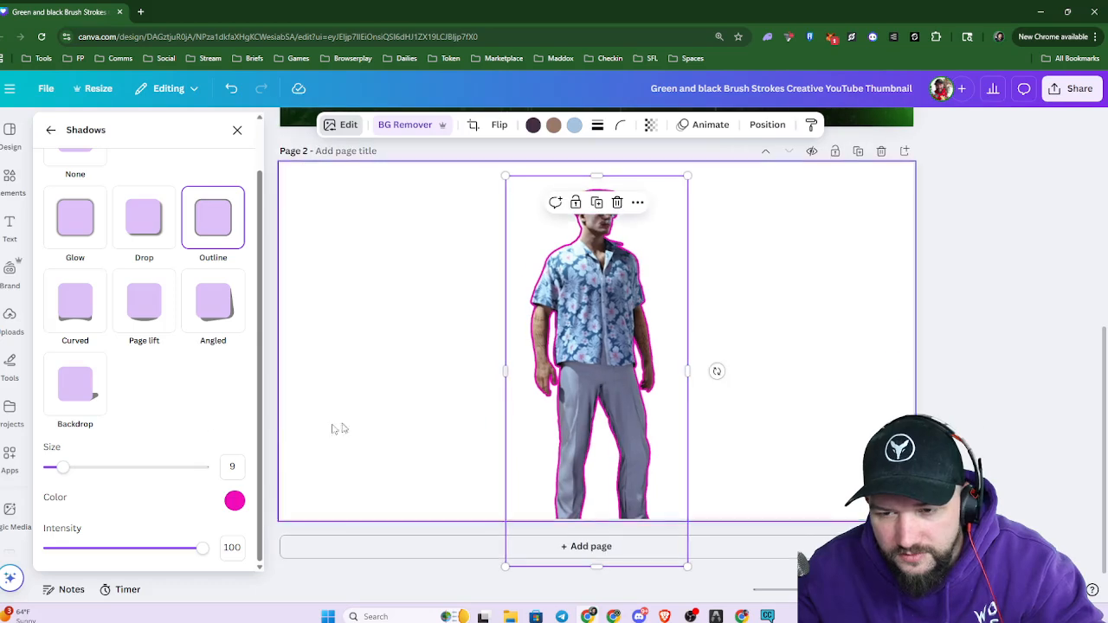
# Try the Angled, Page lift and Curved shadow styles on the man's image
pyautogui.click(210, 307)
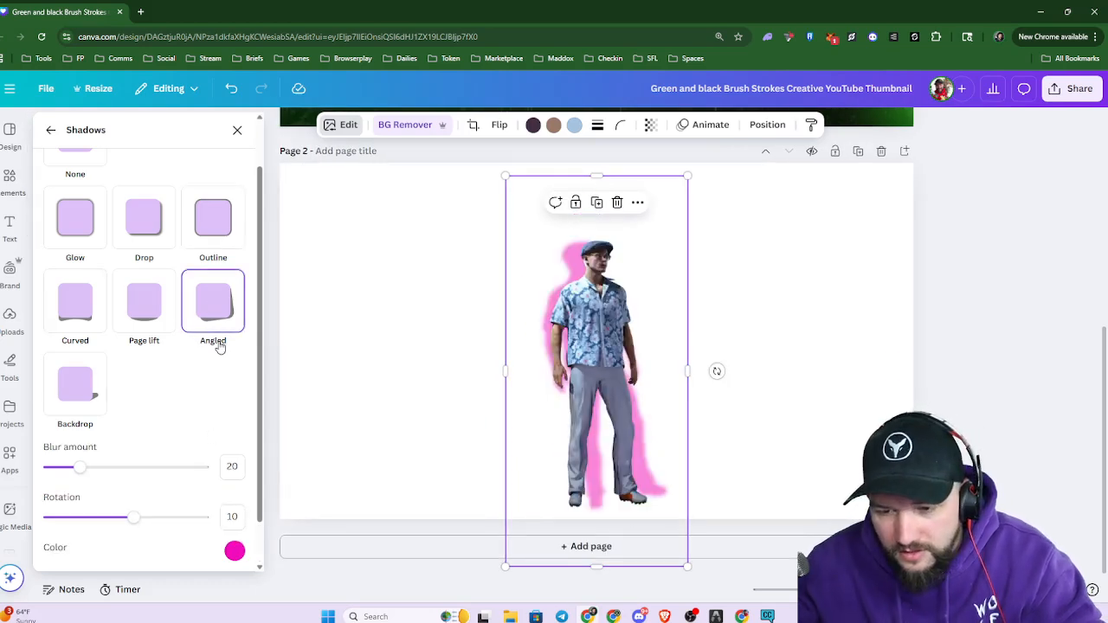
pyautogui.moveTo(578, 364)
pyautogui.mouseDown()
pyautogui.moveTo(477, 316)
pyautogui.moveTo(419, 324)
pyautogui.moveTo(581, 339)
pyautogui.moveTo(564, 394)
pyautogui.moveTo(571, 383)
pyautogui.mouseUp()
pyautogui.click(160, 325)
pyautogui.scroll(-2, 601, 356)
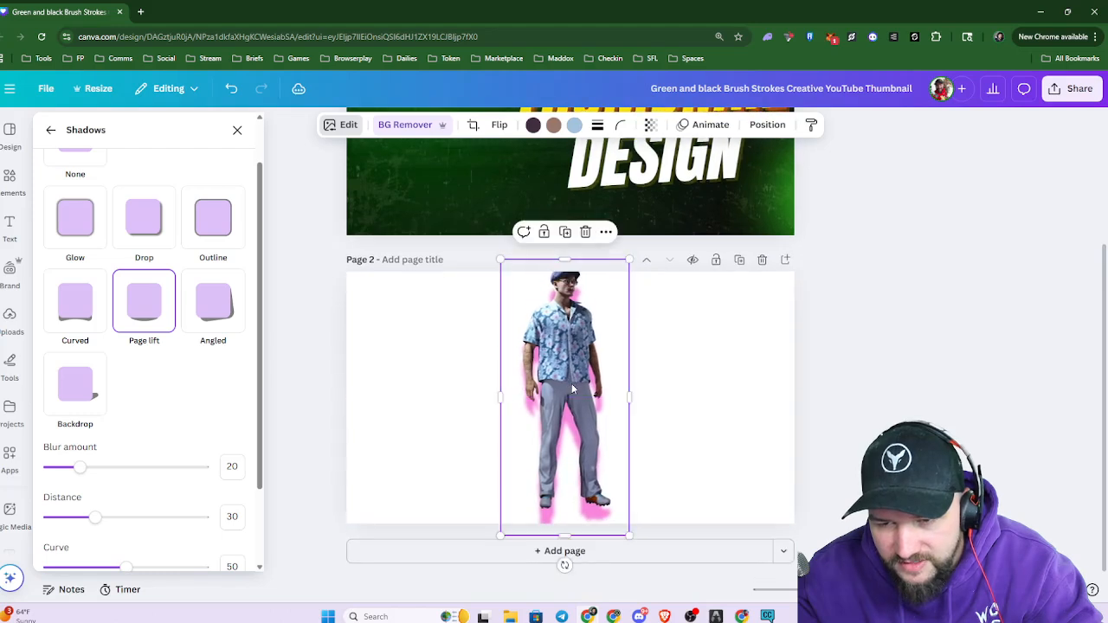
pyautogui.click(77, 302)
pyautogui.moveTo(584, 393)
pyautogui.mouseDown()
pyautogui.moveTo(583, 383)
pyautogui.moveTo(590, 393)
pyautogui.mouseUp()
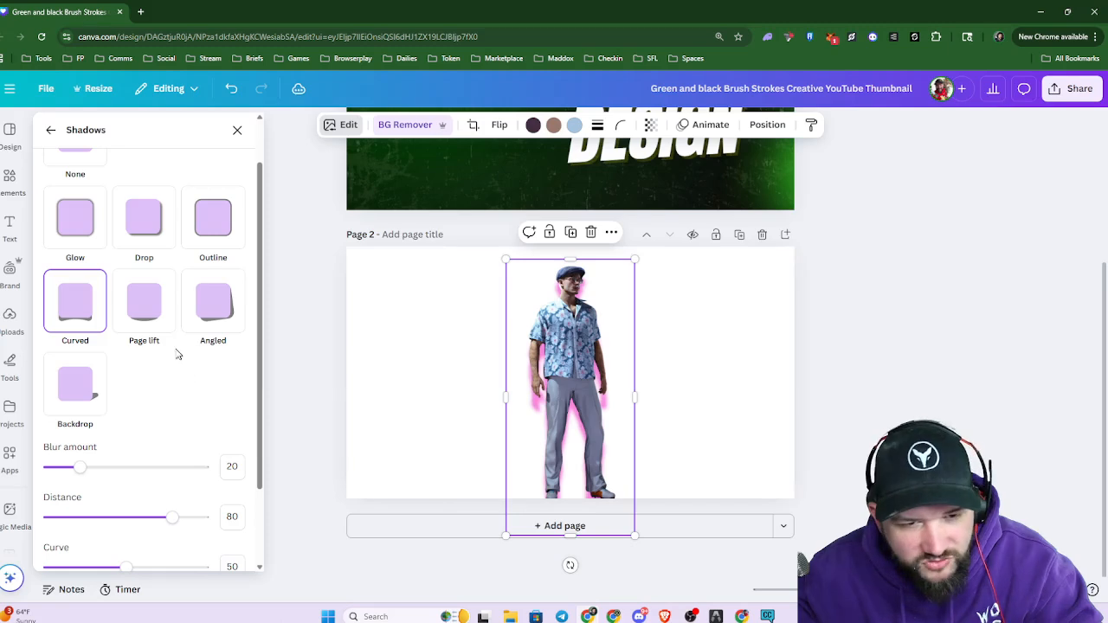
# Switch the man's shadow style to Backdrop and set its direction to 100
pyautogui.click(90, 395)
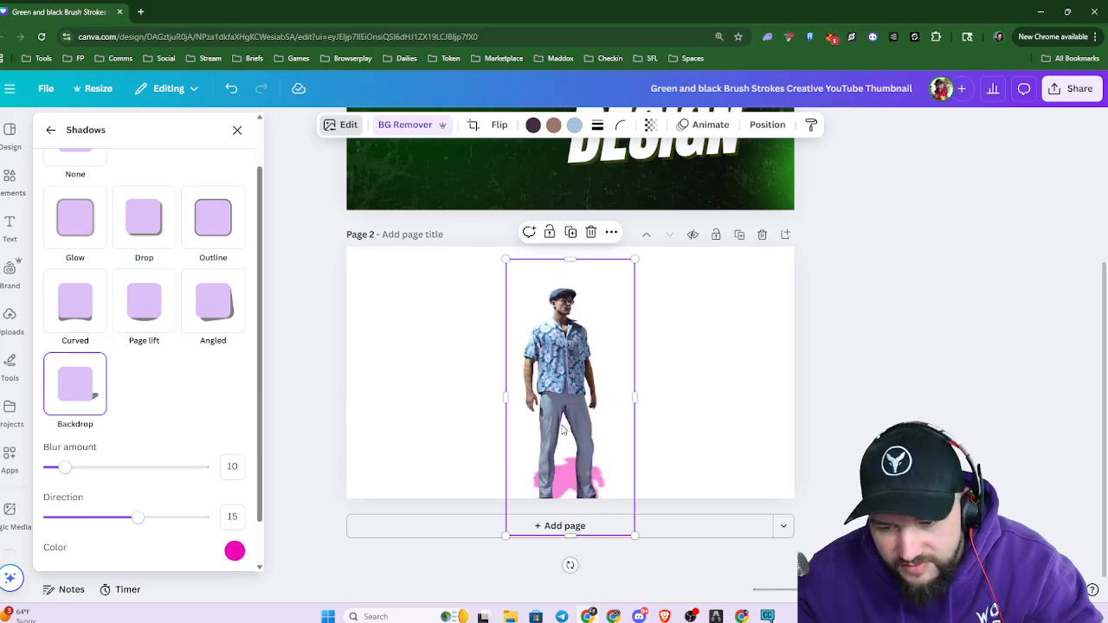
pyautogui.moveTo(562, 430)
pyautogui.mouseDown()
pyautogui.moveTo(569, 411)
pyautogui.moveTo(565, 426)
pyautogui.moveTo(577, 421)
pyautogui.mouseUp()
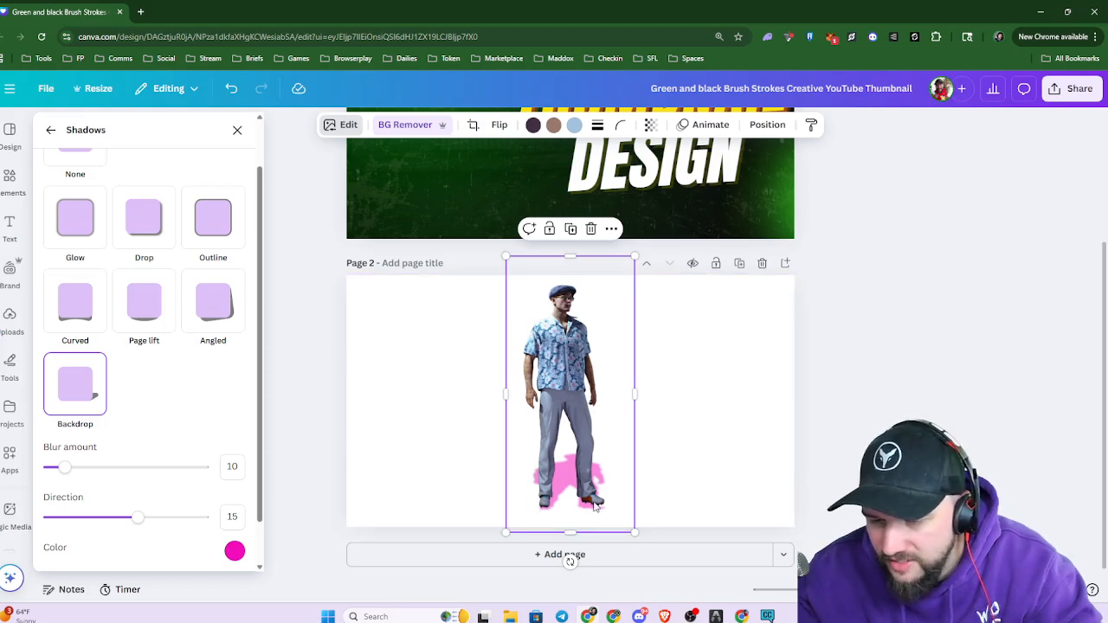
pyautogui.moveTo(138, 517); pyautogui.dragTo(205, 532)
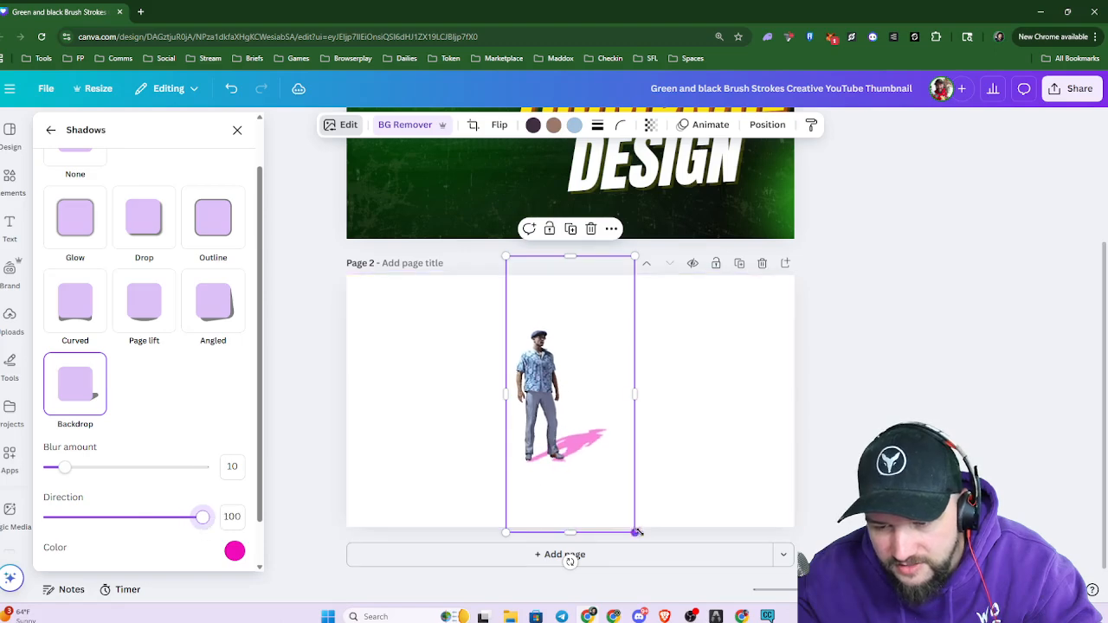
# Enlarge the man's image slightly and move it toward the left edge of page 2
pyautogui.moveTo(635, 532)
pyautogui.mouseDown()
pyautogui.moveTo(653, 524)
pyautogui.moveTo(648, 510)
pyautogui.moveTo(651, 526)
pyautogui.mouseUp()
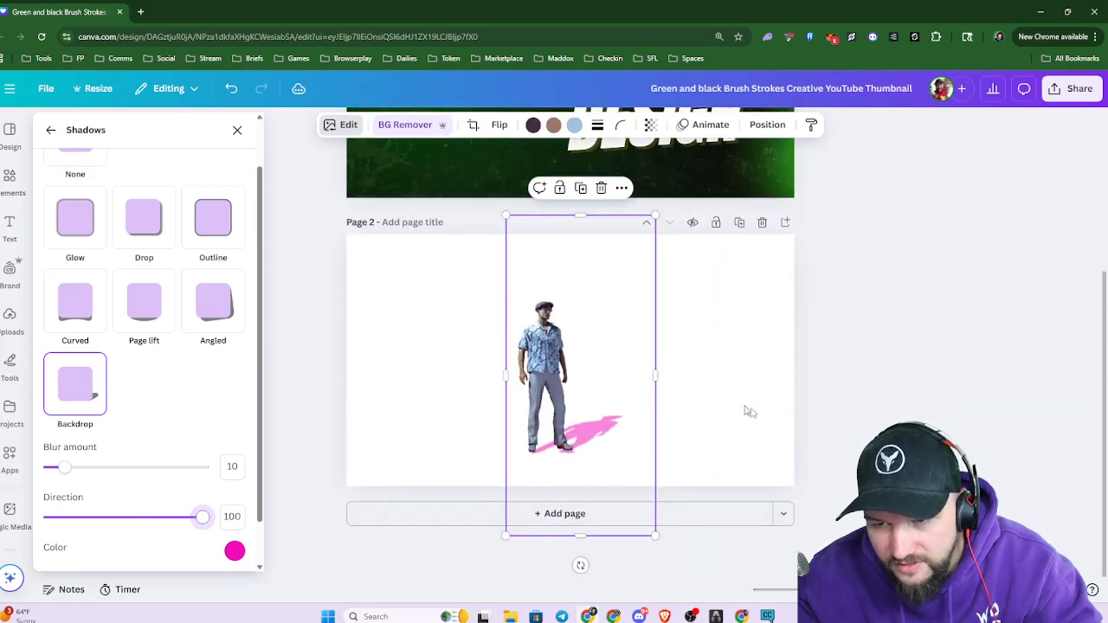
pyautogui.press('Escape')
pyautogui.moveTo(588, 418); pyautogui.dragTo(465, 415)
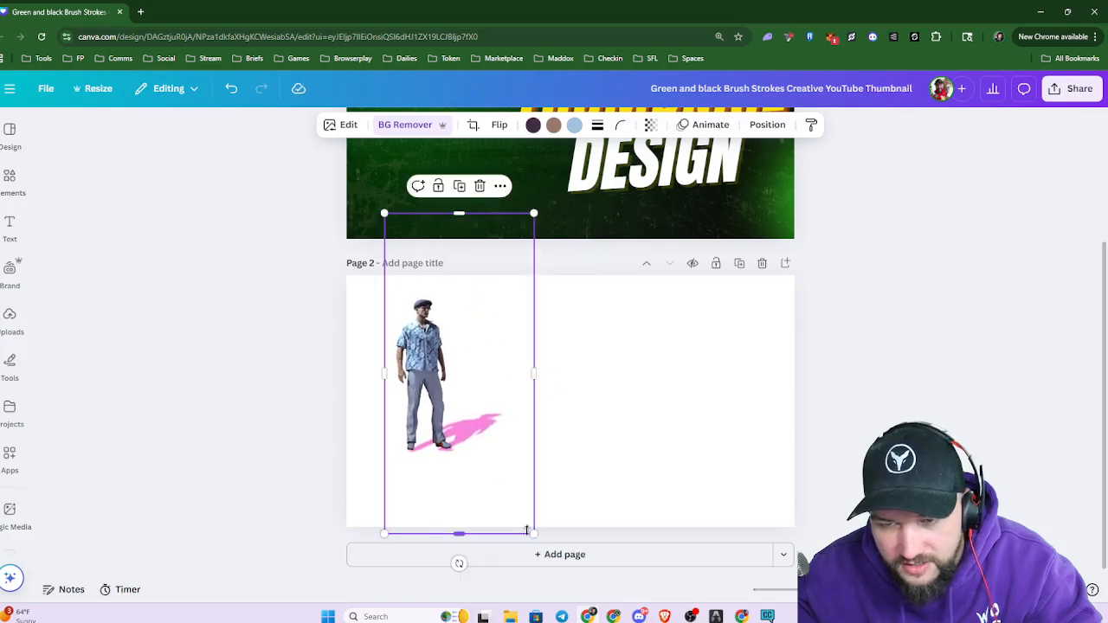
# Delete all the thumbnail elements on page 1, including the green grunge background, leaving the page blank
pyautogui.scroll(3, 782, 351)
pyautogui.moveTo(274, 181); pyautogui.dragTo(918, 383)
pyautogui.press('Delete')
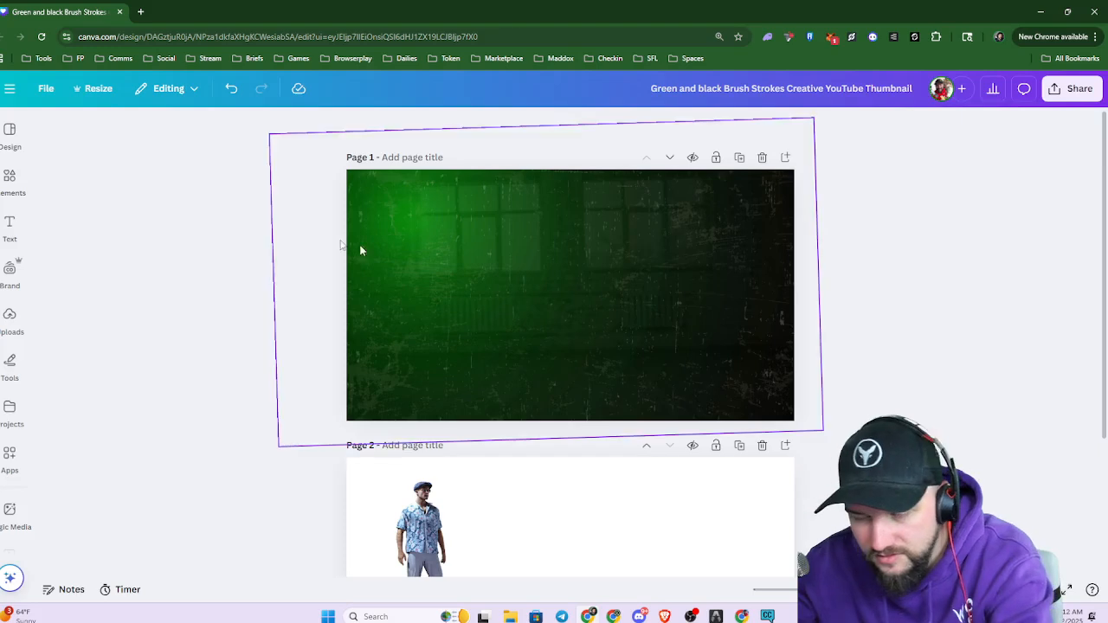
pyautogui.click(569, 291)
pyautogui.press('Delete')
pyautogui.press('Delete')
pyautogui.press('Delete')
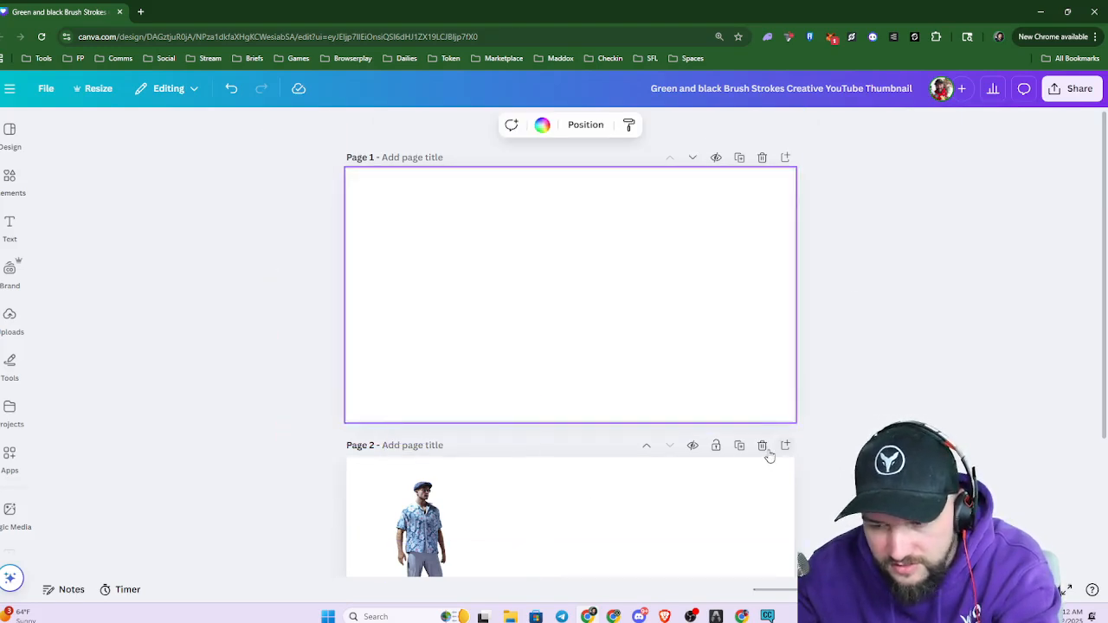
# Move the man's image onto the blank page 1 and delete page 2
pyautogui.moveTo(415, 532); pyautogui.dragTo(462, 275)
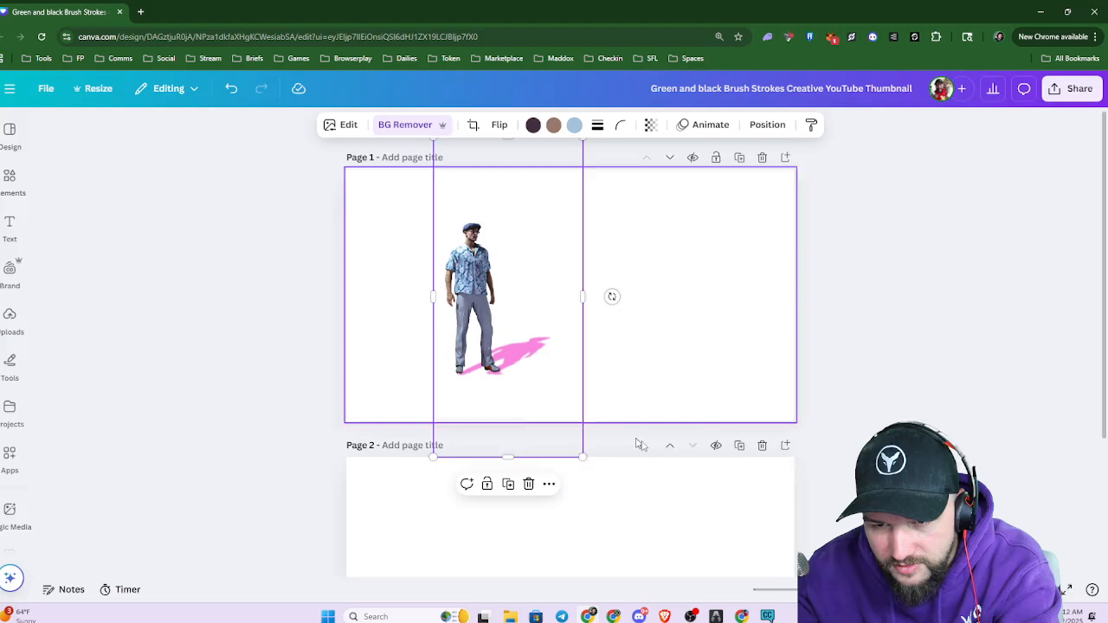
pyautogui.click(762, 446)
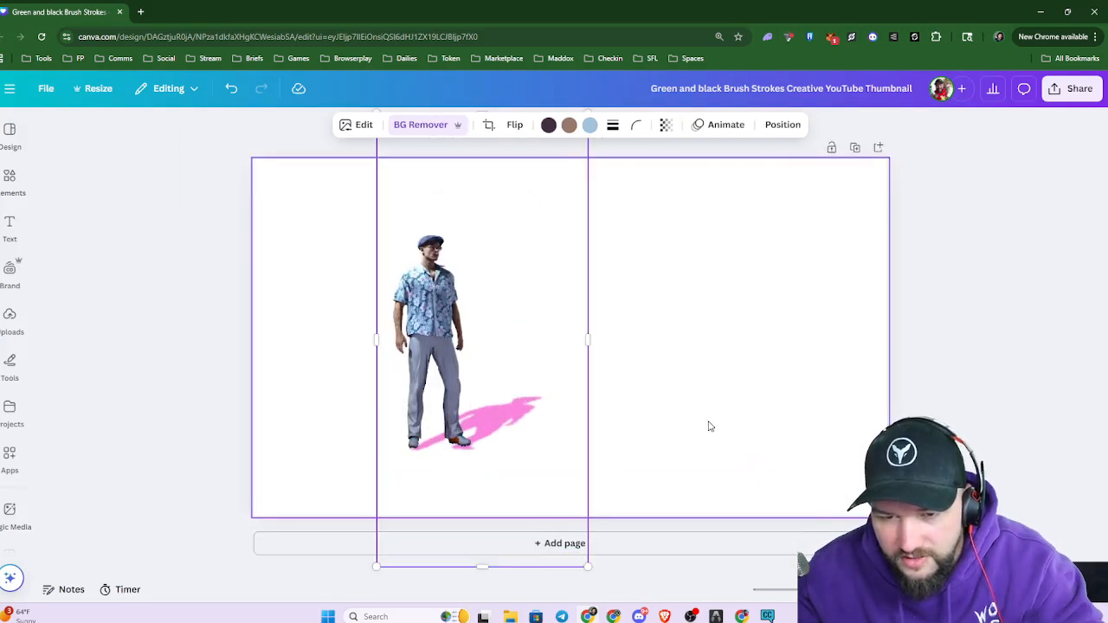
pyautogui.click(972, 351)
pyautogui.moveTo(473, 439)
pyautogui.mouseDown()
pyautogui.moveTo(550, 441)
pyautogui.moveTo(495, 443)
pyautogui.moveTo(465, 427)
pyautogui.mouseUp()
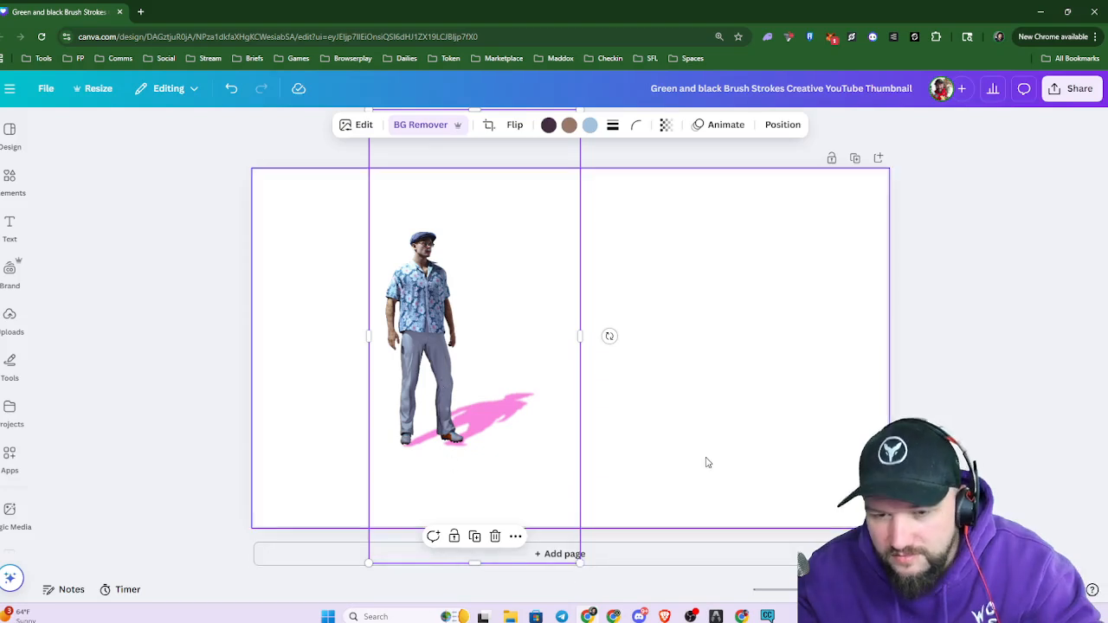
# Reopen the shadow settings of the man's image and set the Backdrop shadow's direction to -88
pyautogui.click(363, 125)
pyautogui.scroll(-3, 69, 476)
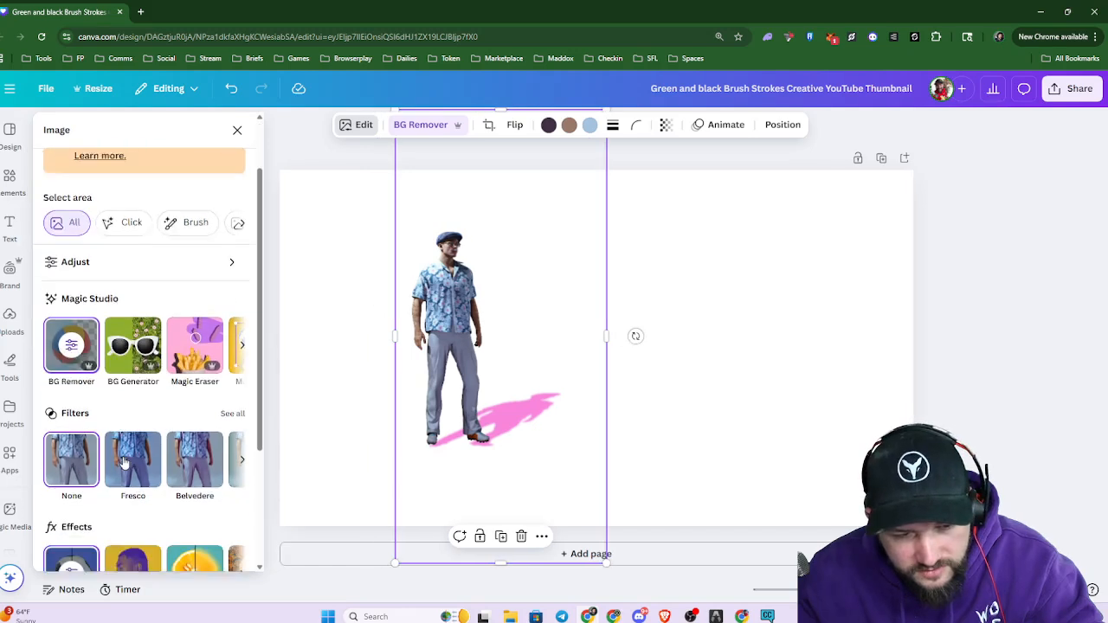
pyautogui.click(70, 476)
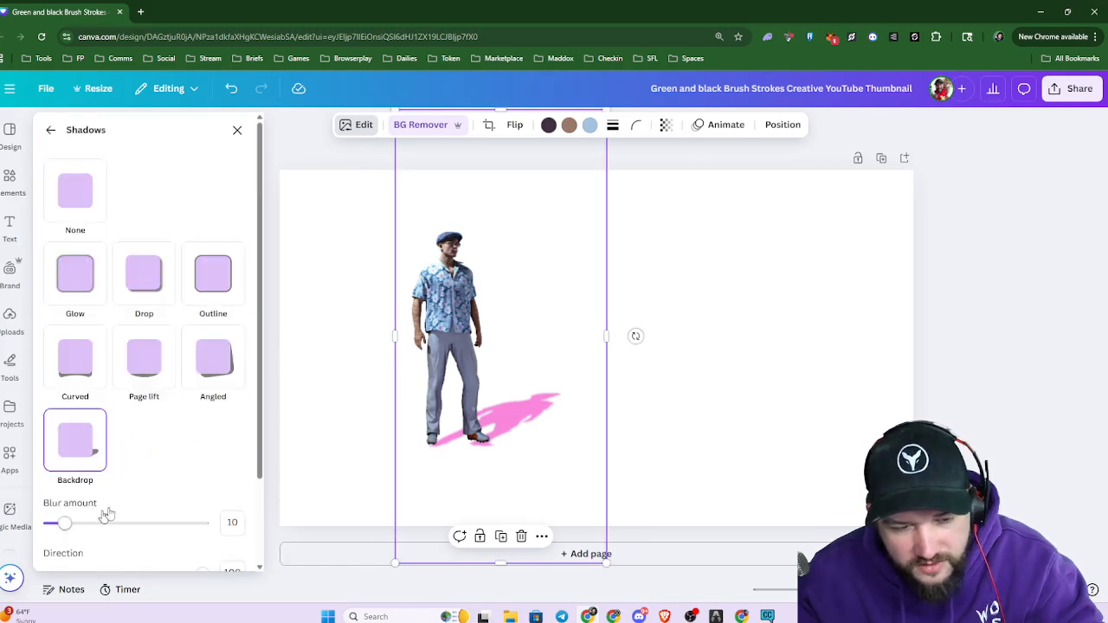
pyautogui.scroll(-2, 173, 484)
pyautogui.moveTo(195, 471); pyautogui.dragTo(55, 497)
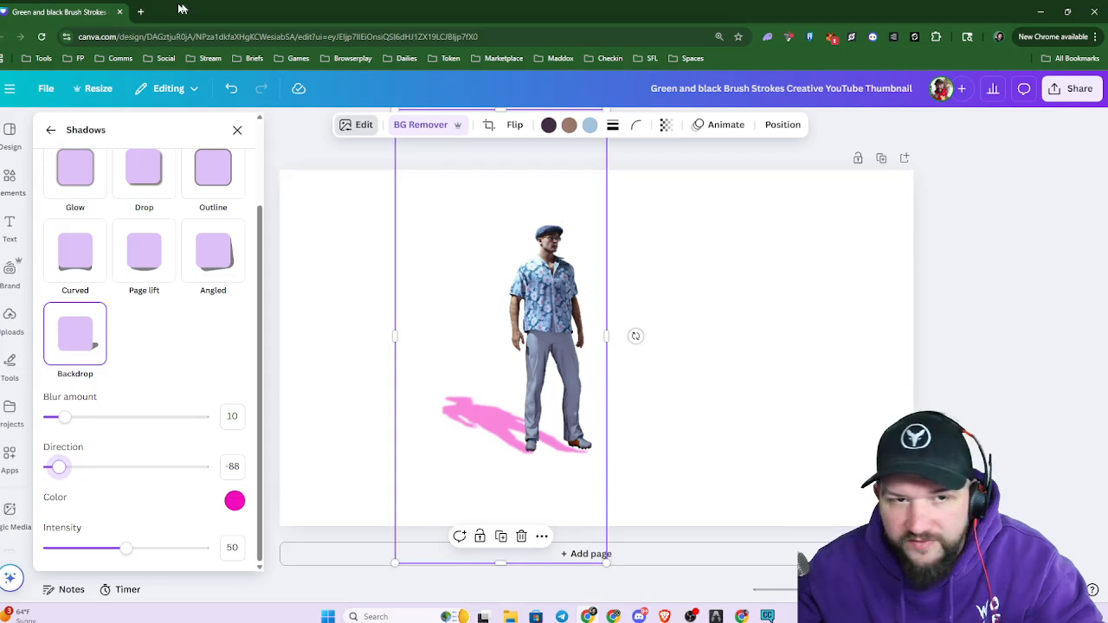
pyautogui.click(140, 12)
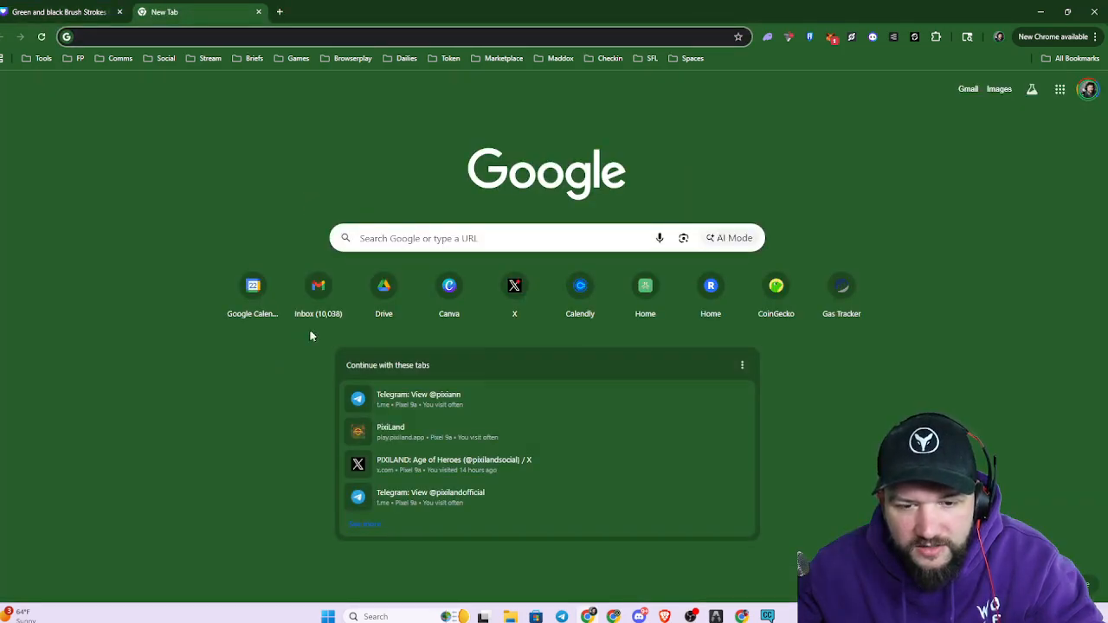
pyautogui.click(258, 12)
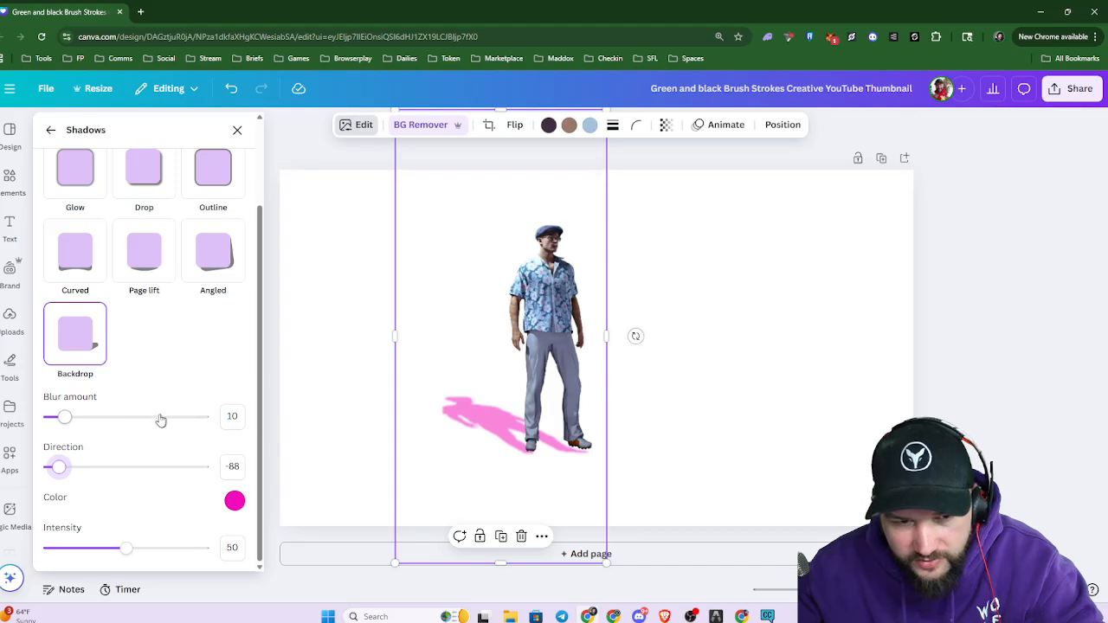
# Try blur amounts of 80, 79 and 55 on the man's Backdrop shadow
pyautogui.moveTo(67, 418); pyautogui.dragTo(175, 430)
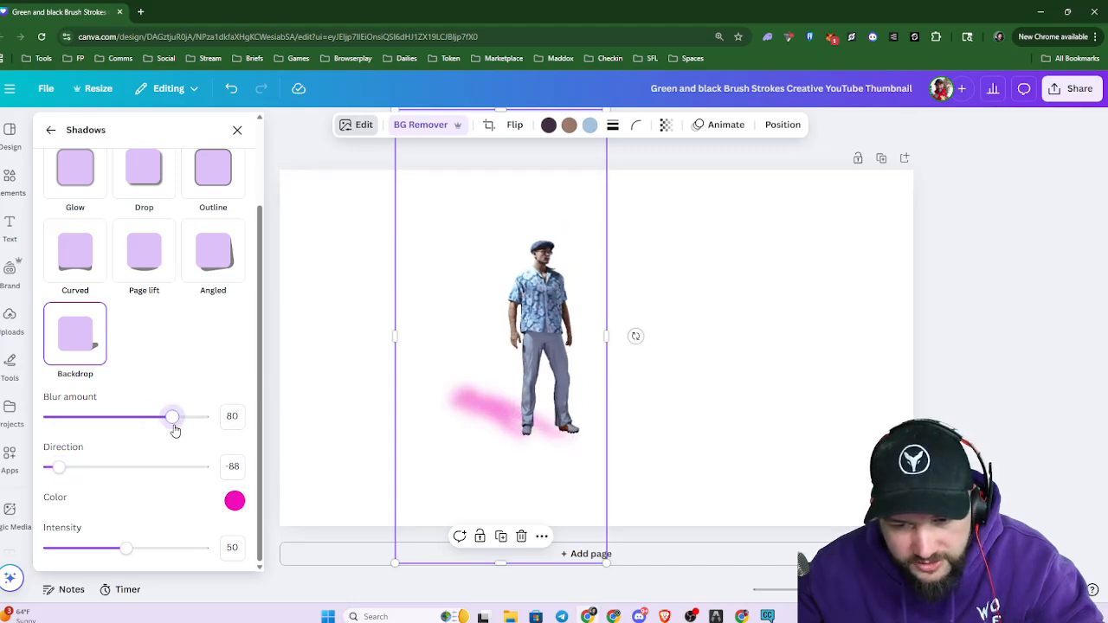
pyautogui.moveTo(69, 431); pyautogui.dragTo(173, 435)
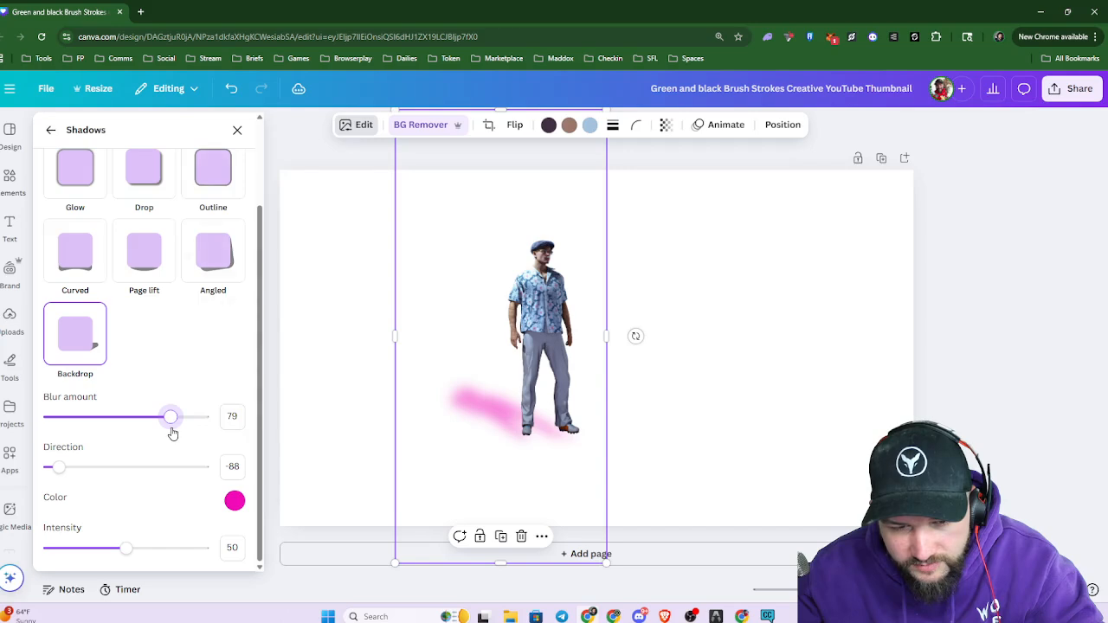
pyautogui.rightClick(173, 433)
pyautogui.click(134, 430)
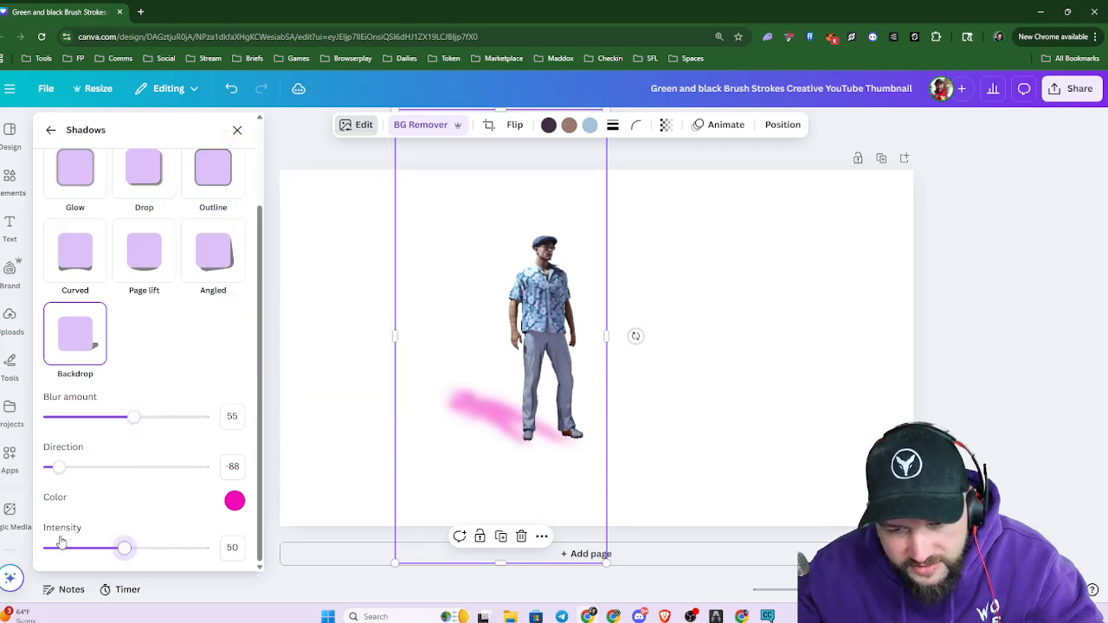
# Set the Backdrop shadow's intensity to 100, its blur amount to 2 and its direction to 62
pyautogui.moveTo(60, 541); pyautogui.dragTo(253, 549)
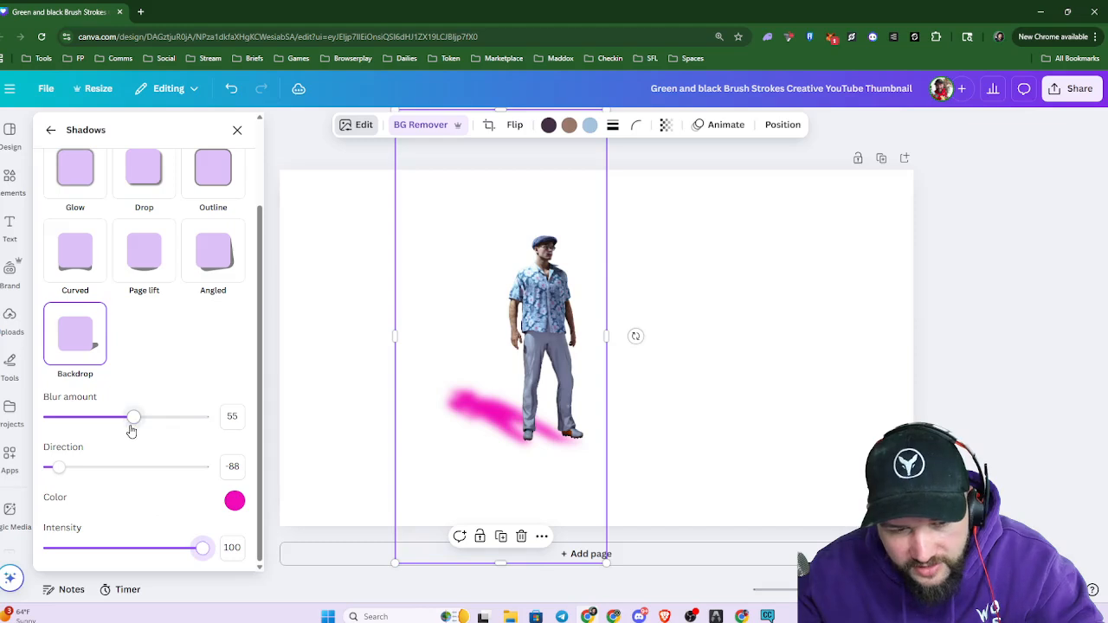
pyautogui.moveTo(132, 430); pyautogui.dragTo(51, 423)
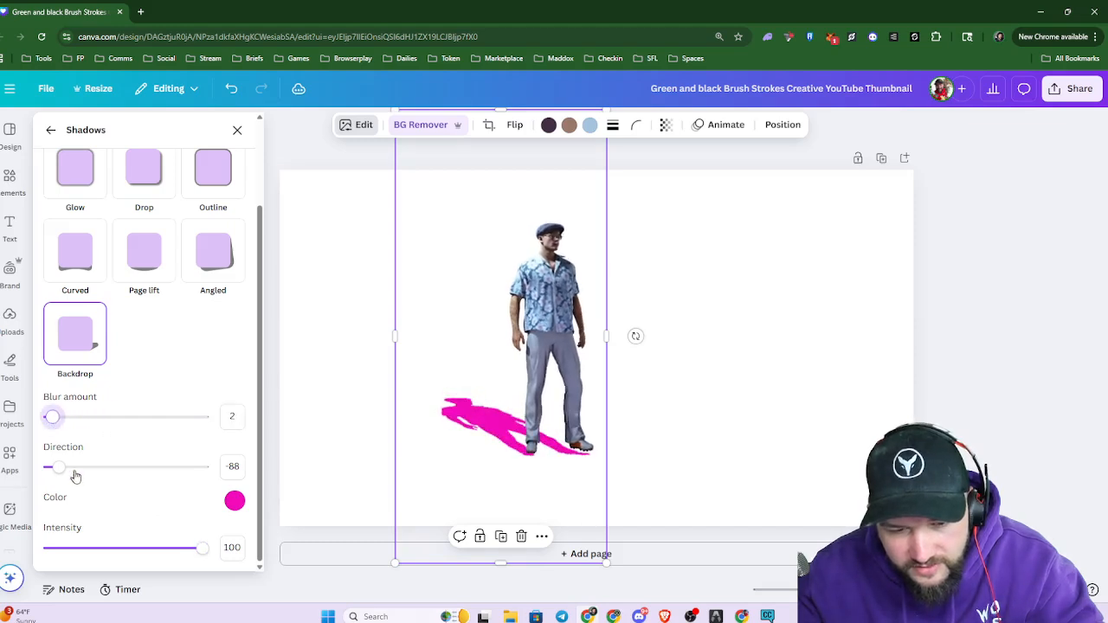
pyautogui.moveTo(57, 467); pyautogui.dragTo(176, 480)
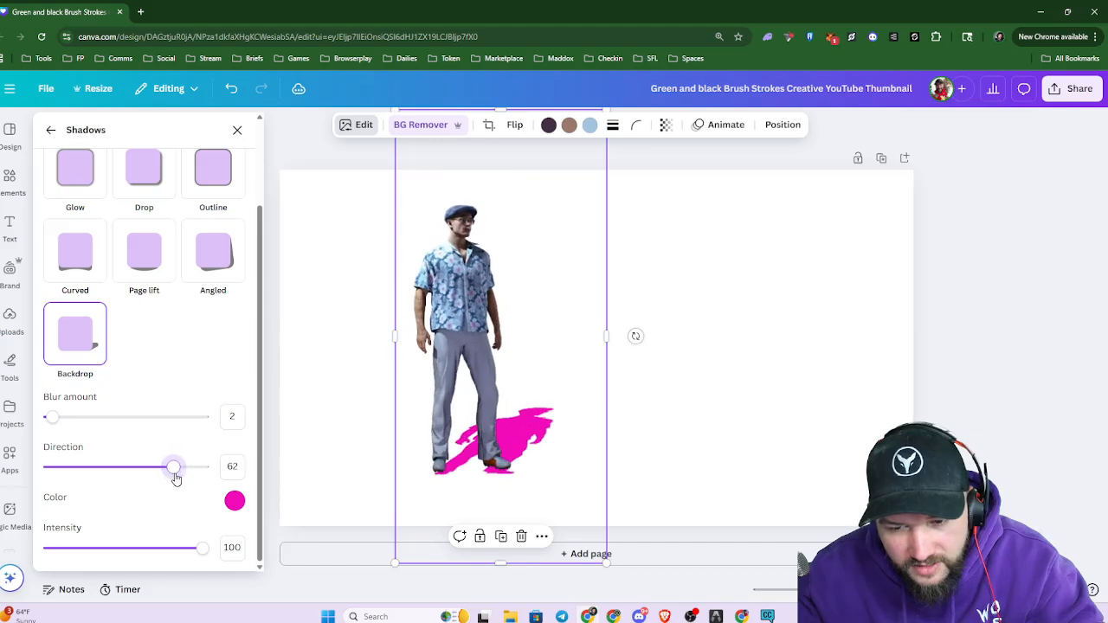
pyautogui.scroll(2, 202, 396)
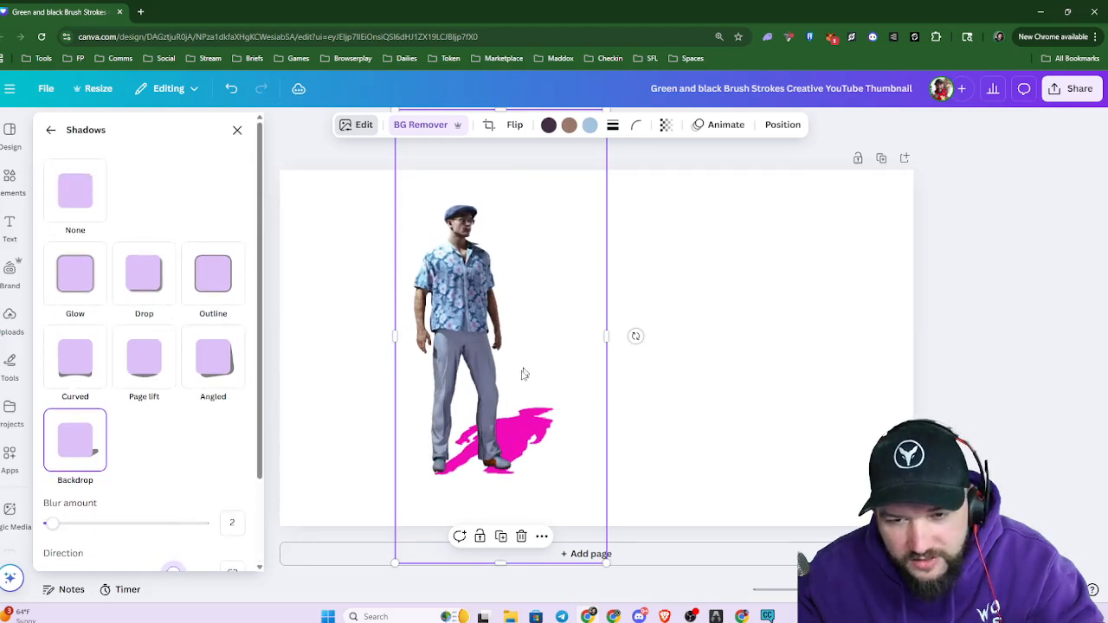
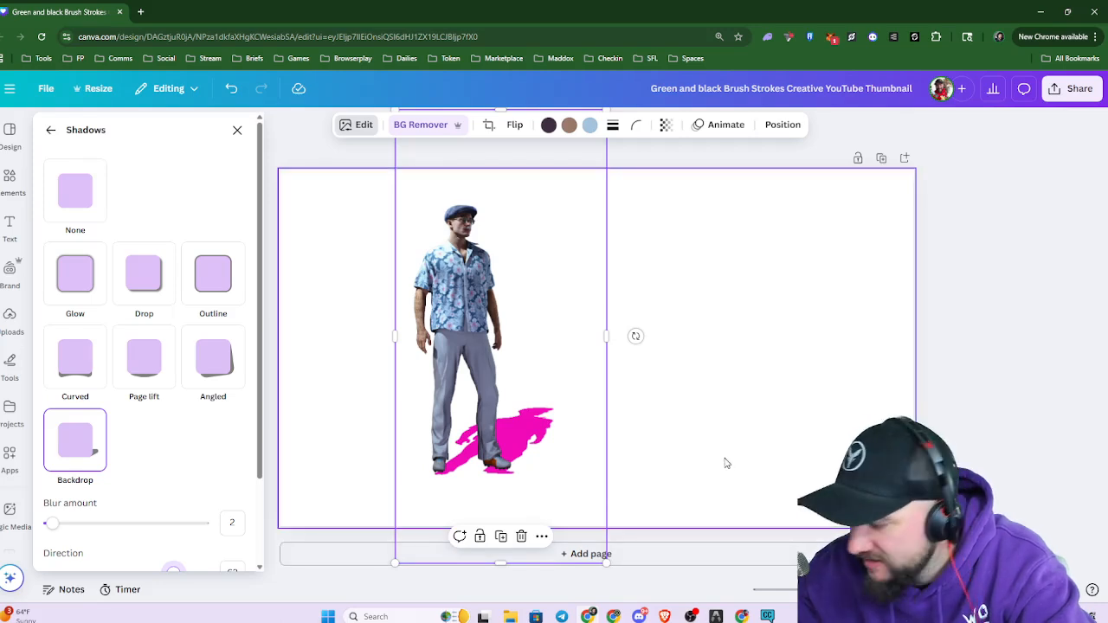
pyautogui.scroll(2, 467, 289)
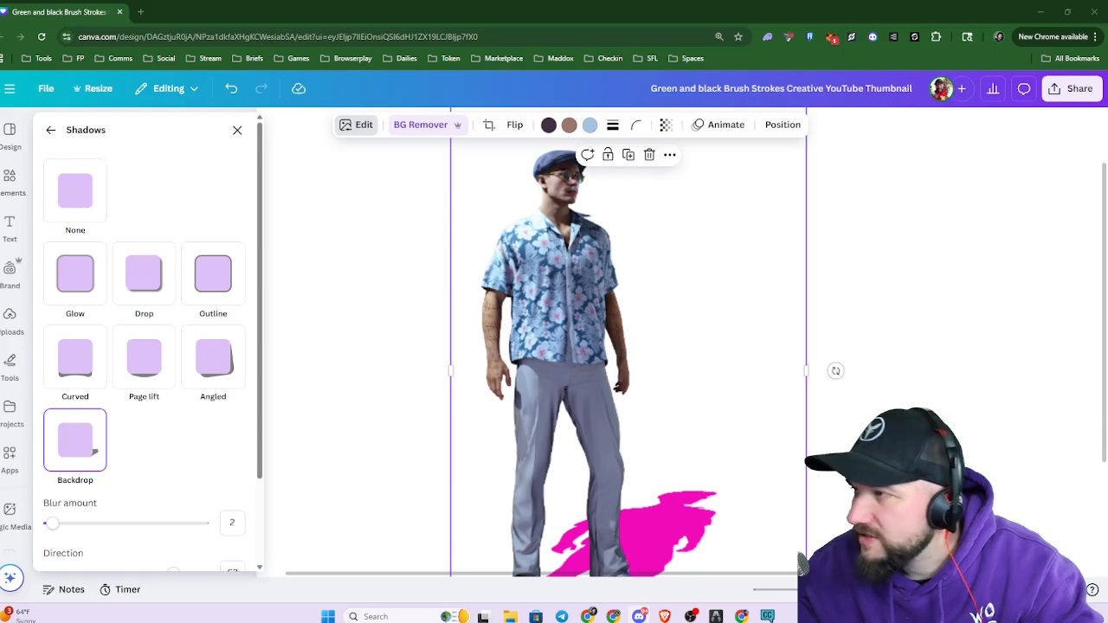
pyautogui.scroll(-3, 724, 367)
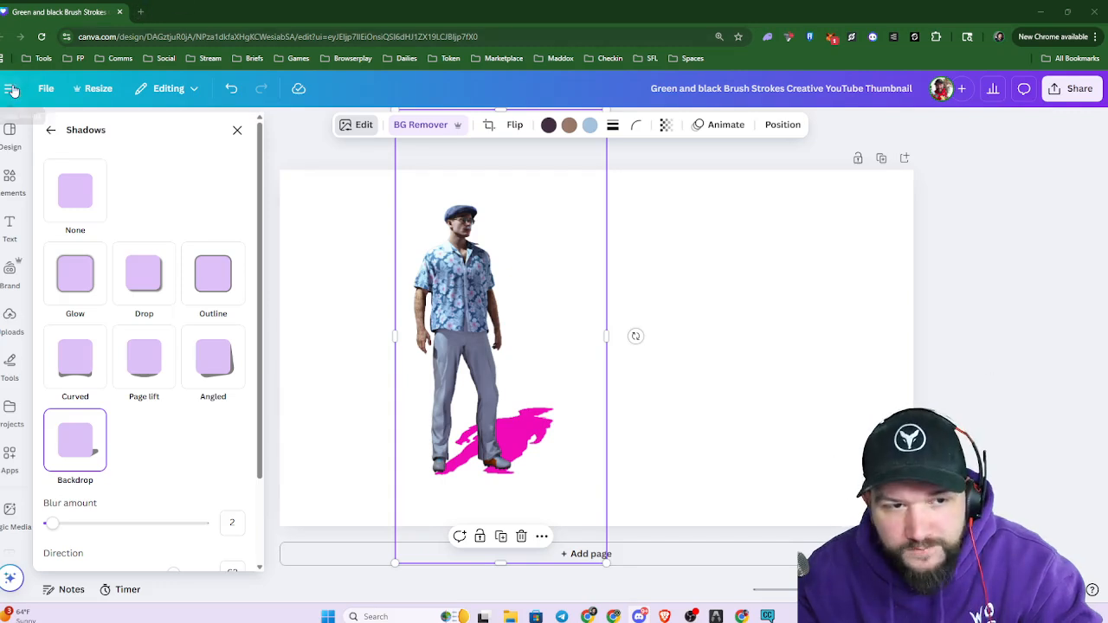
# Open the recent design "Thumbnails are easy?!" from the Canva home page in a new browser tab
pyautogui.click(140, 11)
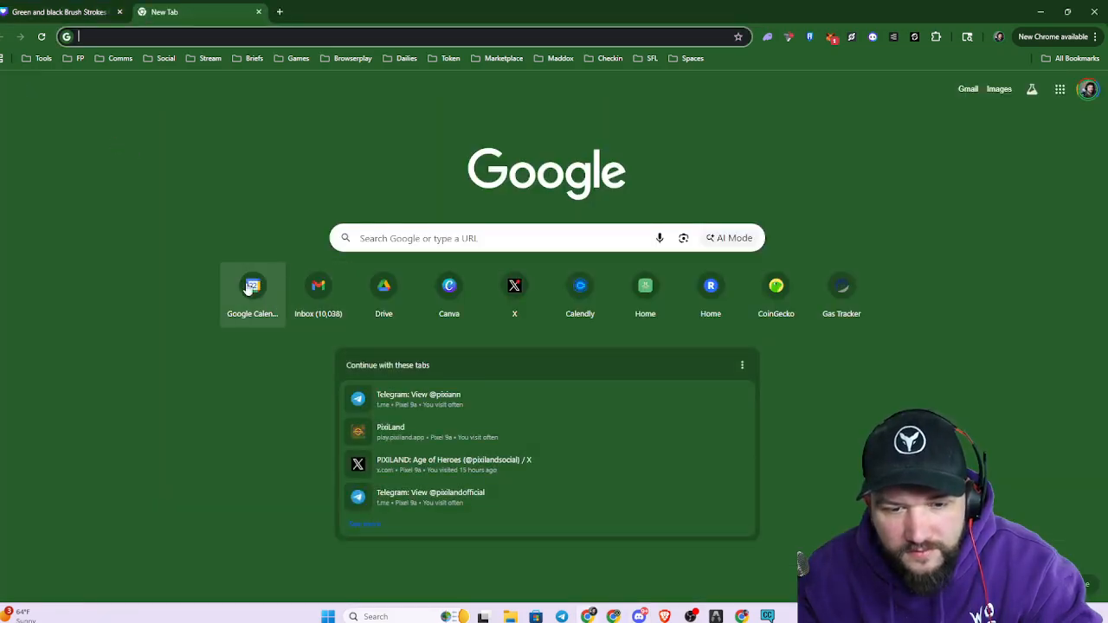
pyautogui.click(457, 291)
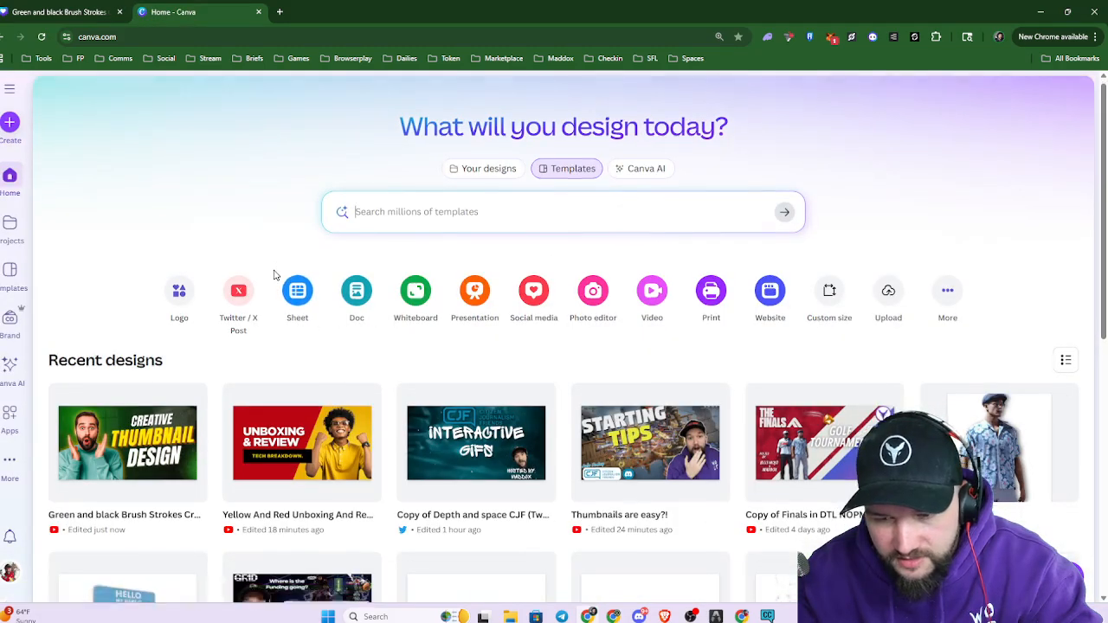
pyautogui.click(651, 465)
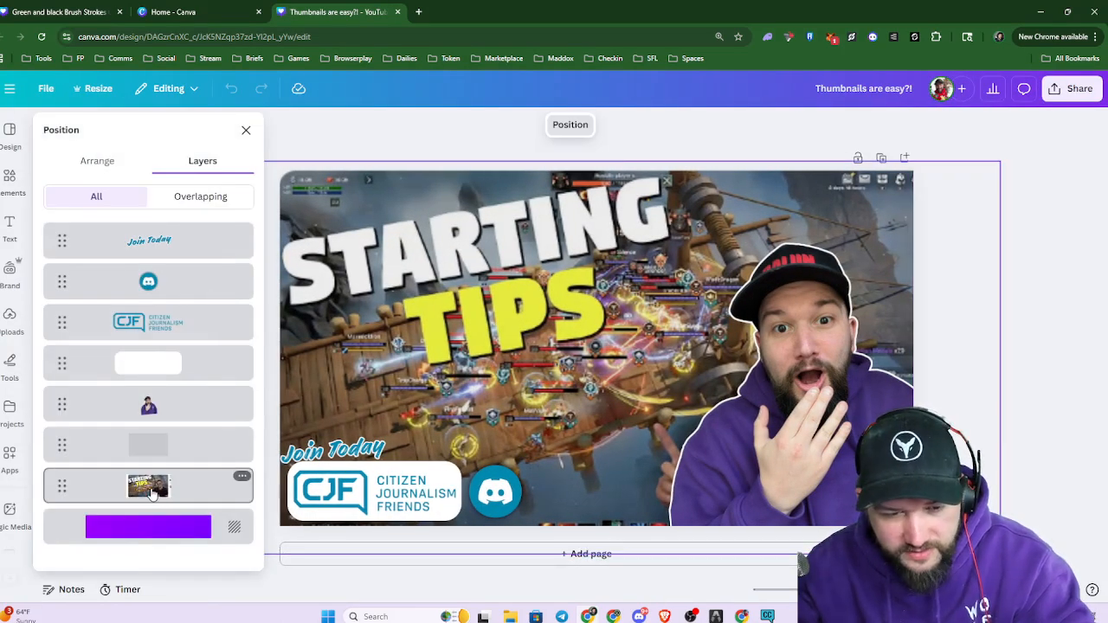
# Delete the "STARTING TIPS" game screenshot layer from the design
pyautogui.click(148, 483)
pyautogui.press('Delete')
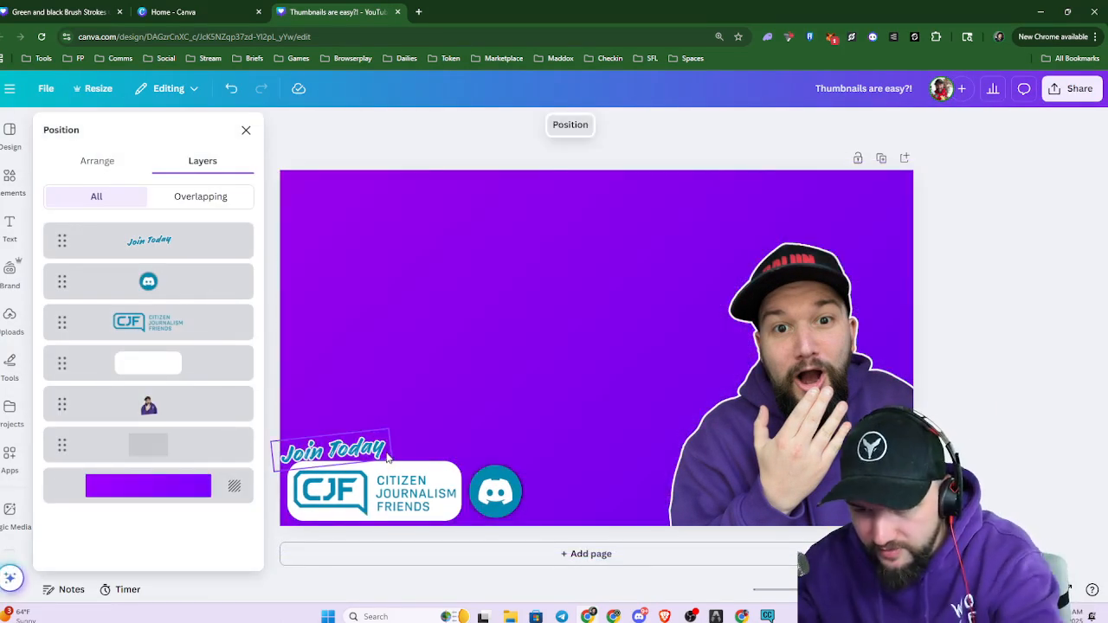
# Try an Outline shadow size of 25 on the cut-out man in the purple hoodie
pyautogui.click(956, 361)
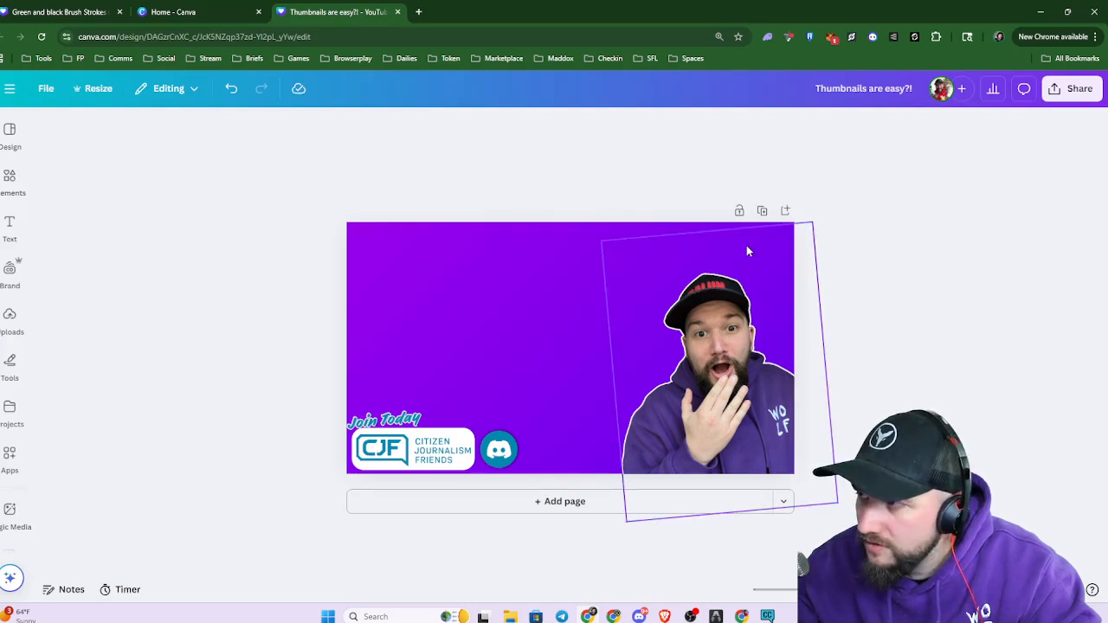
pyautogui.hotkey('ctrl', '+')
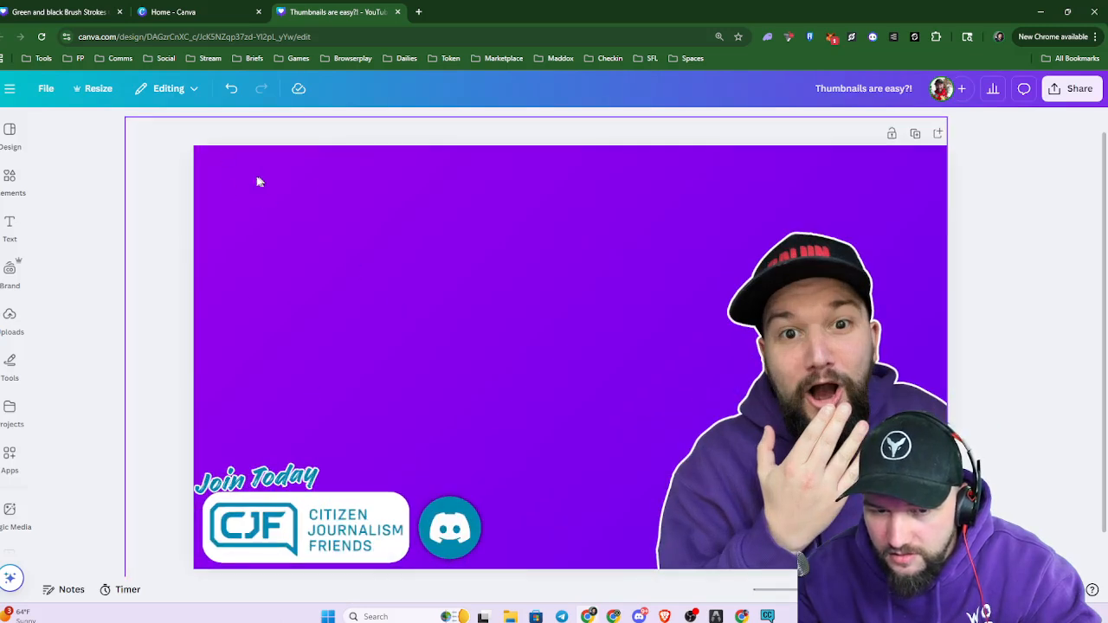
pyautogui.click(545, 252)
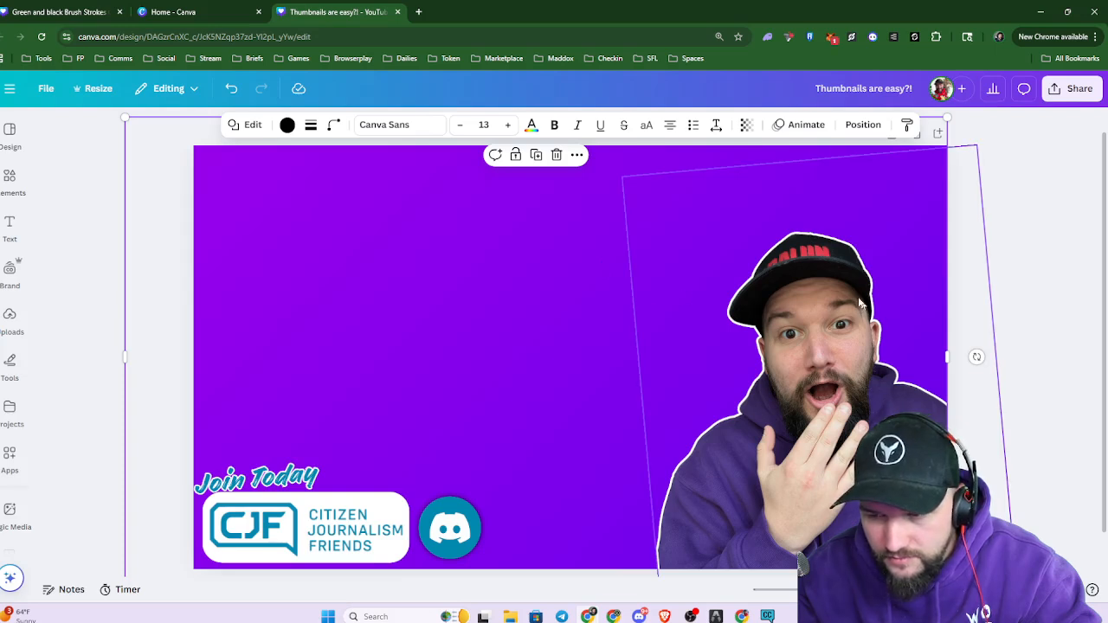
pyautogui.click(825, 331)
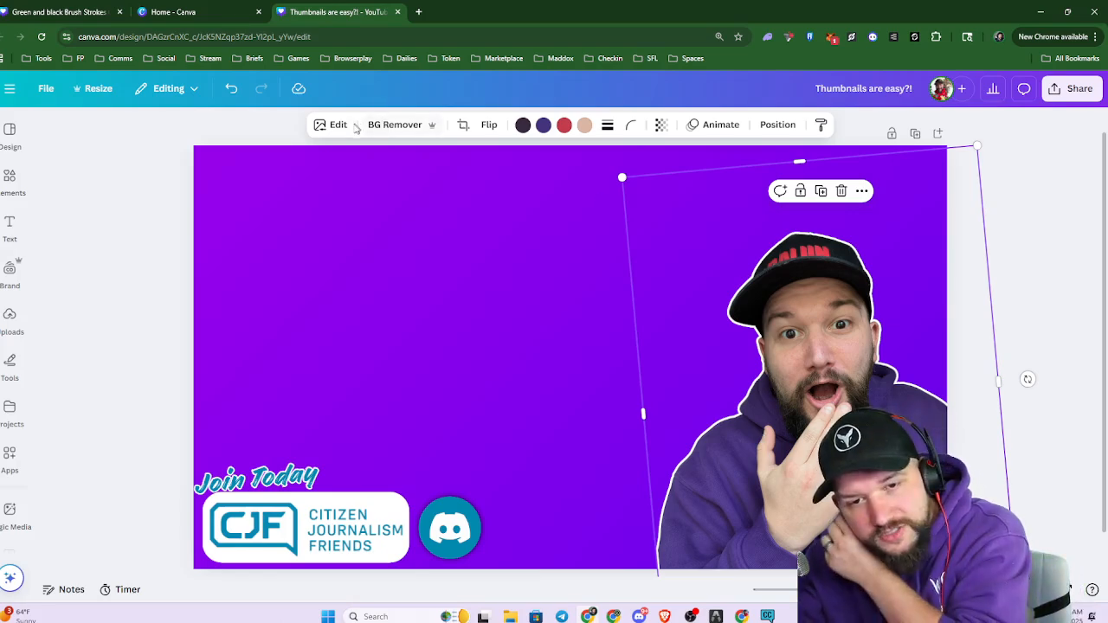
pyautogui.click(338, 125)
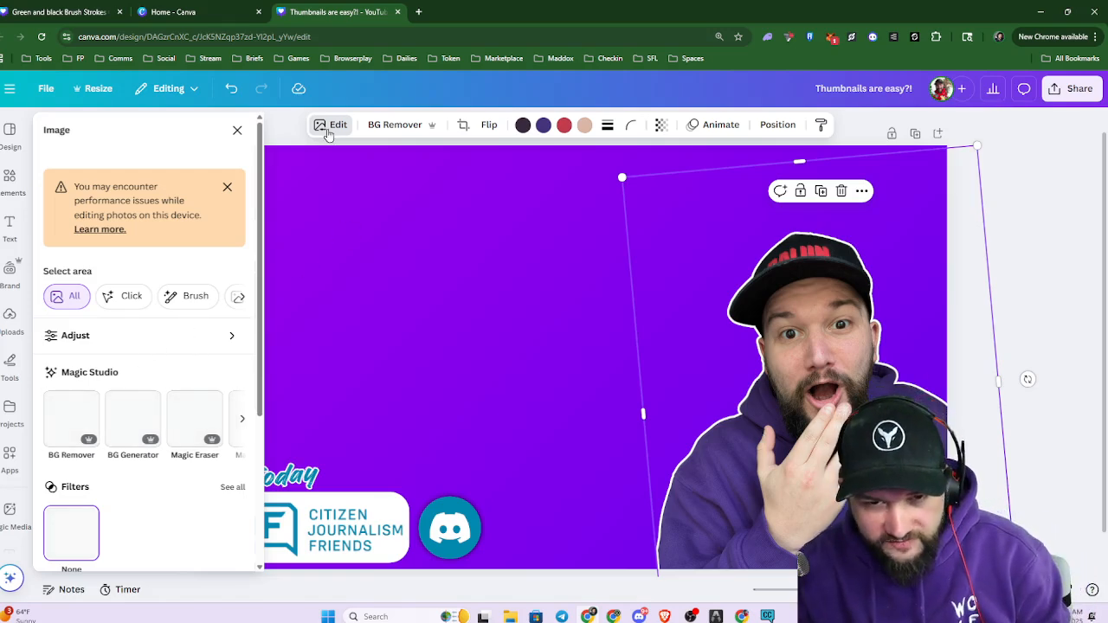
pyautogui.scroll(-3, 182, 346)
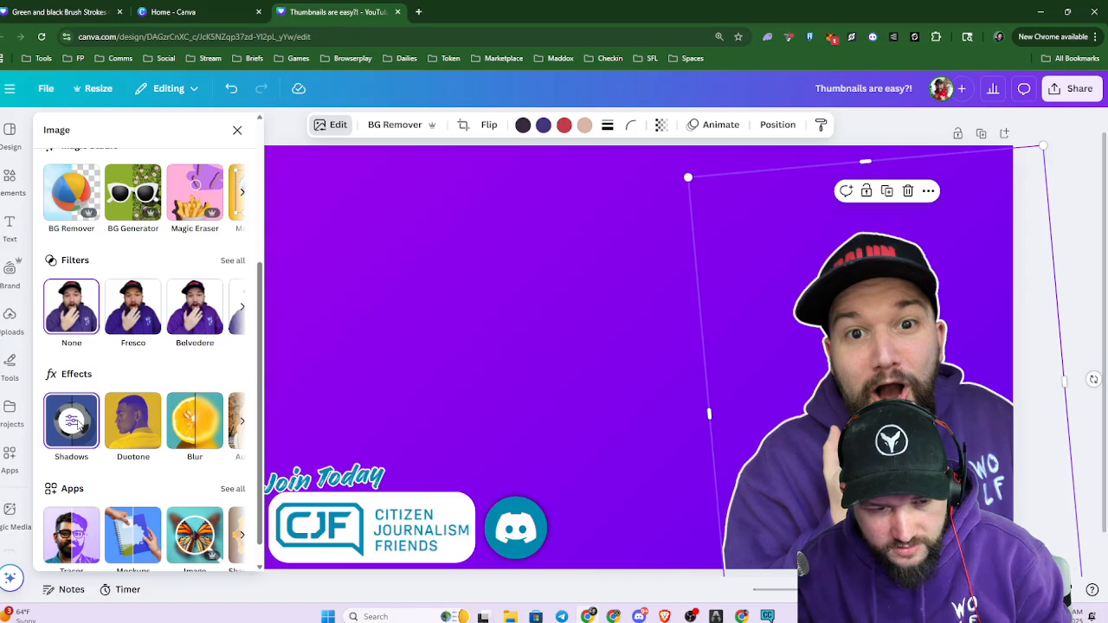
pyautogui.click(76, 422)
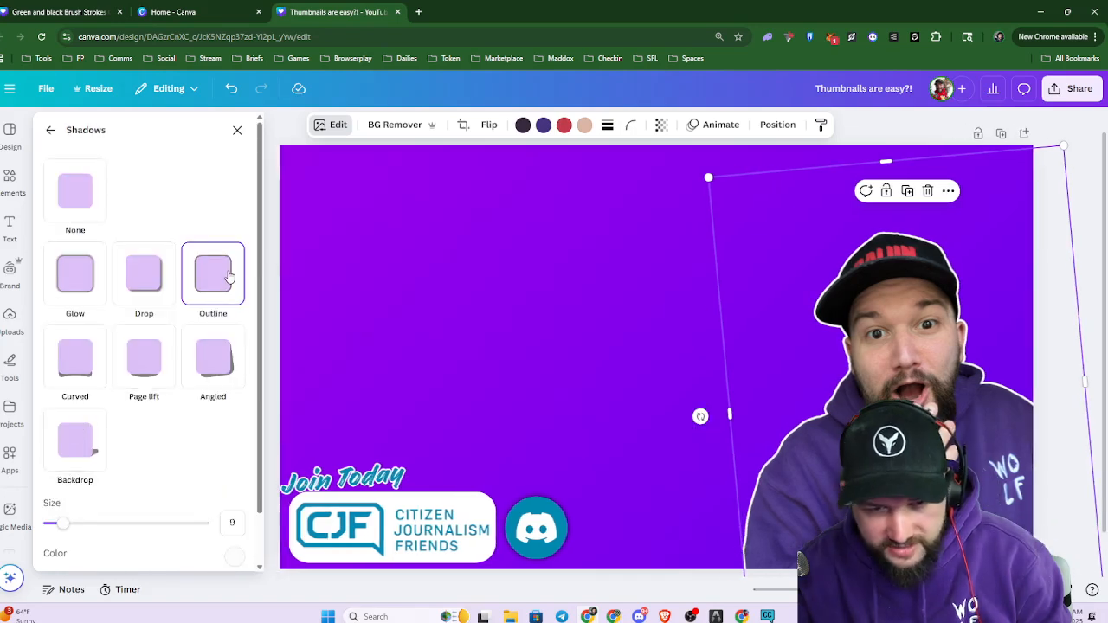
pyautogui.click(233, 522)
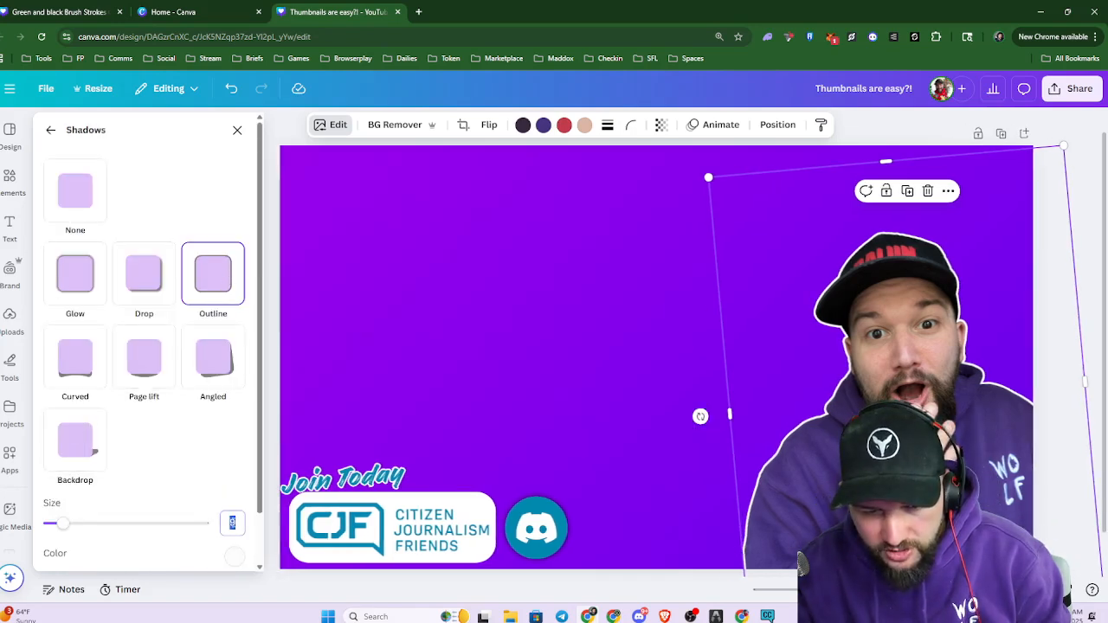
pyautogui.write('25')
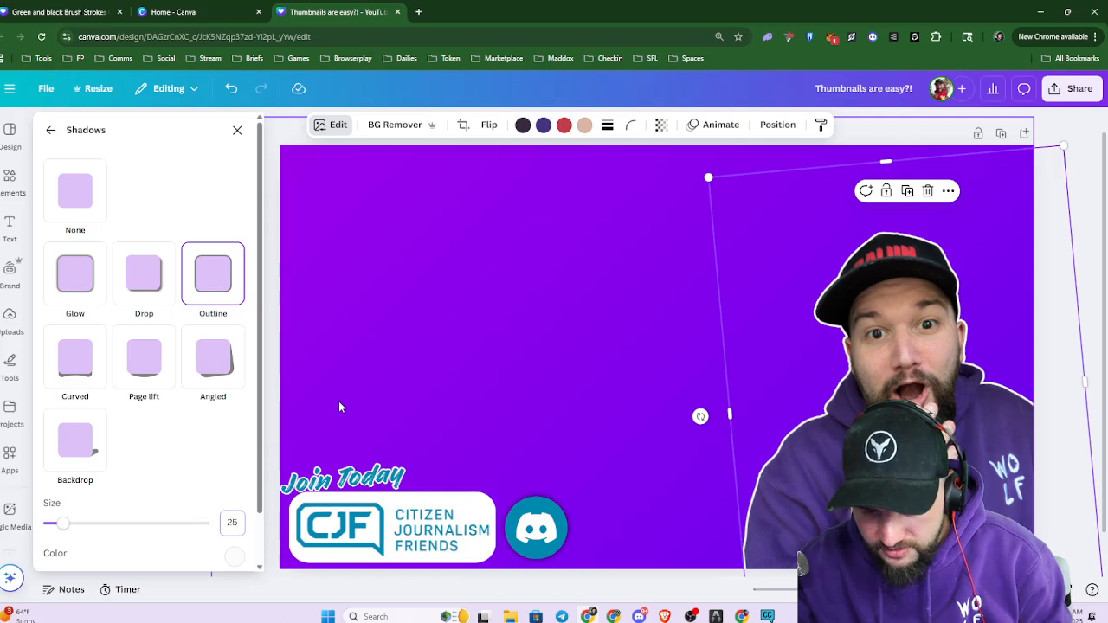
pyautogui.press('Return')
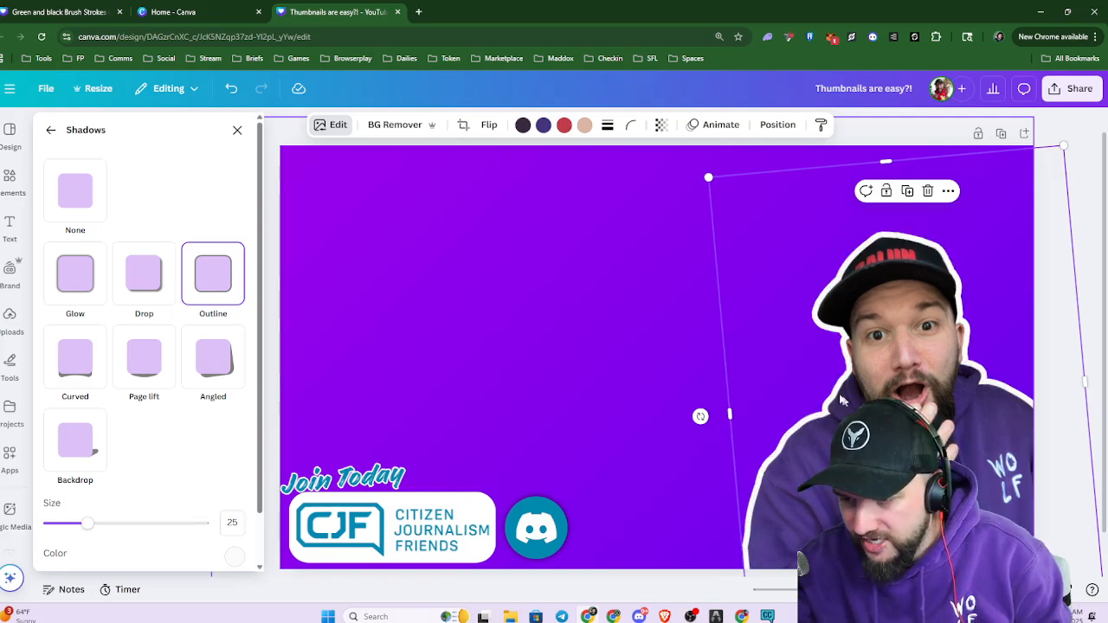
pyautogui.scroll(-4, 921, 329)
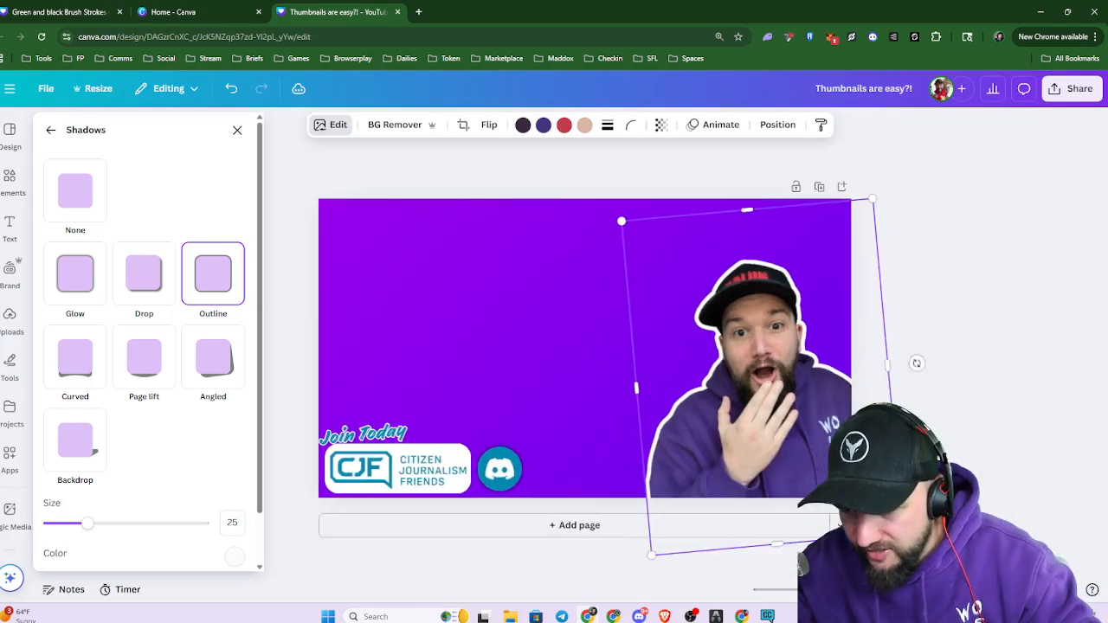
# Set the purple-hoodie man's Outline shadow size to 9 and close the shadow settings
pyautogui.doubleClick(232, 526)
pyautogui.write('9')
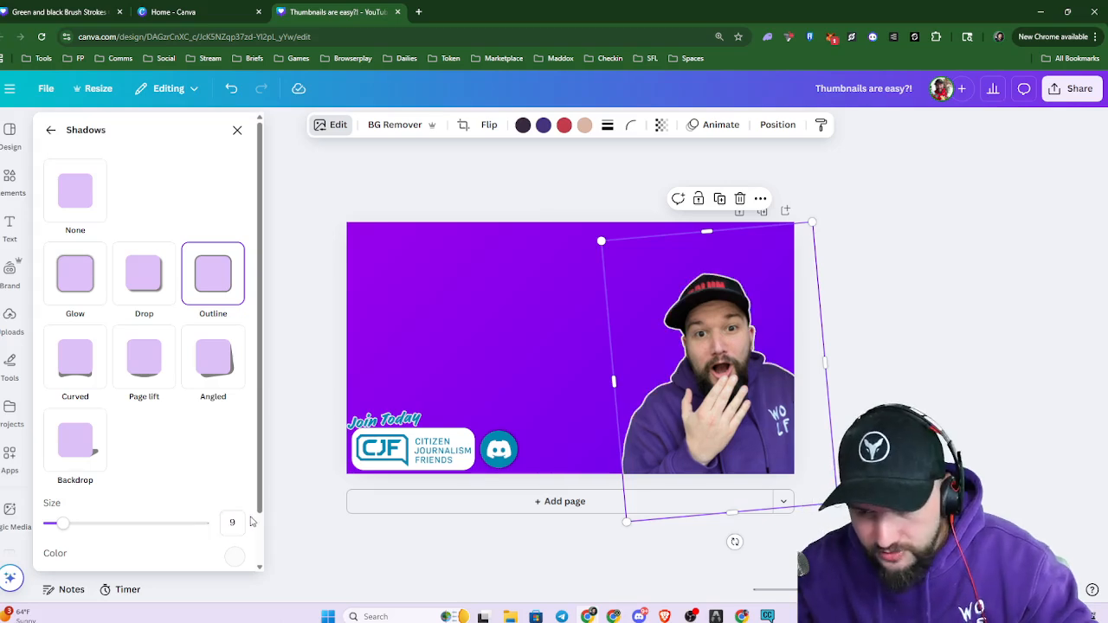
pyautogui.press('Escape')
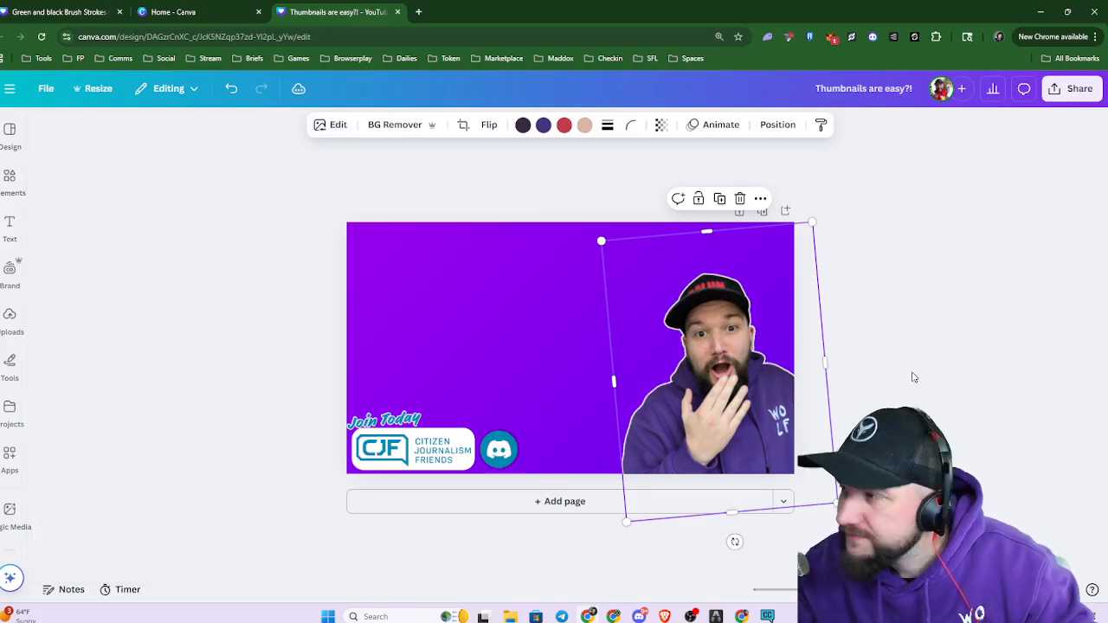
pyautogui.click(916, 381)
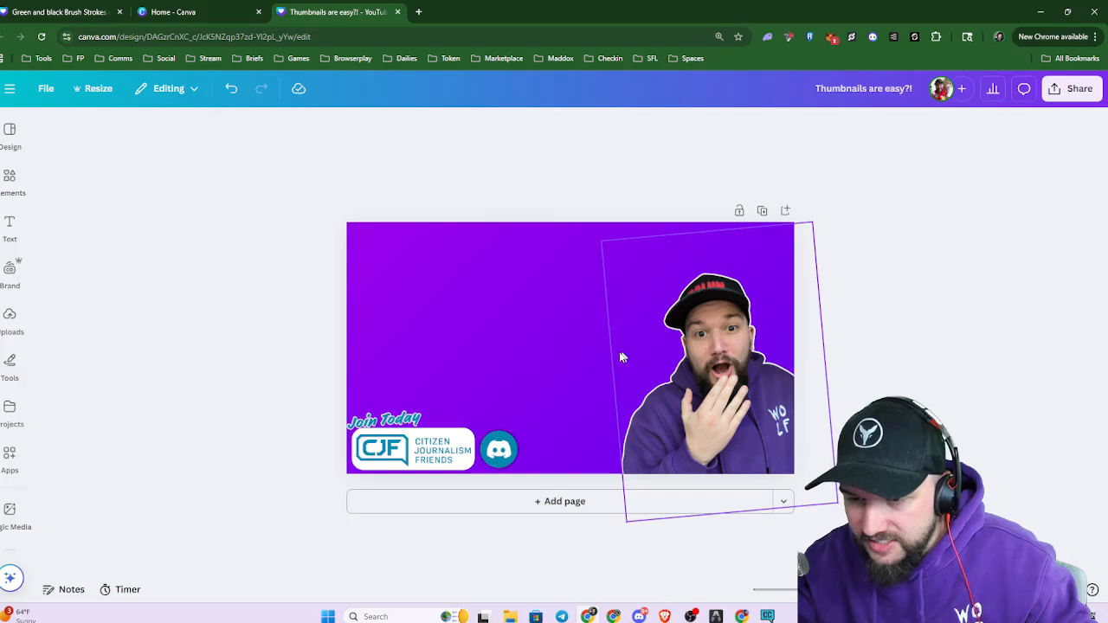
# Add the uploaded cut-out image of the shouting man with a raised hand to the design
pyautogui.click(9, 178)
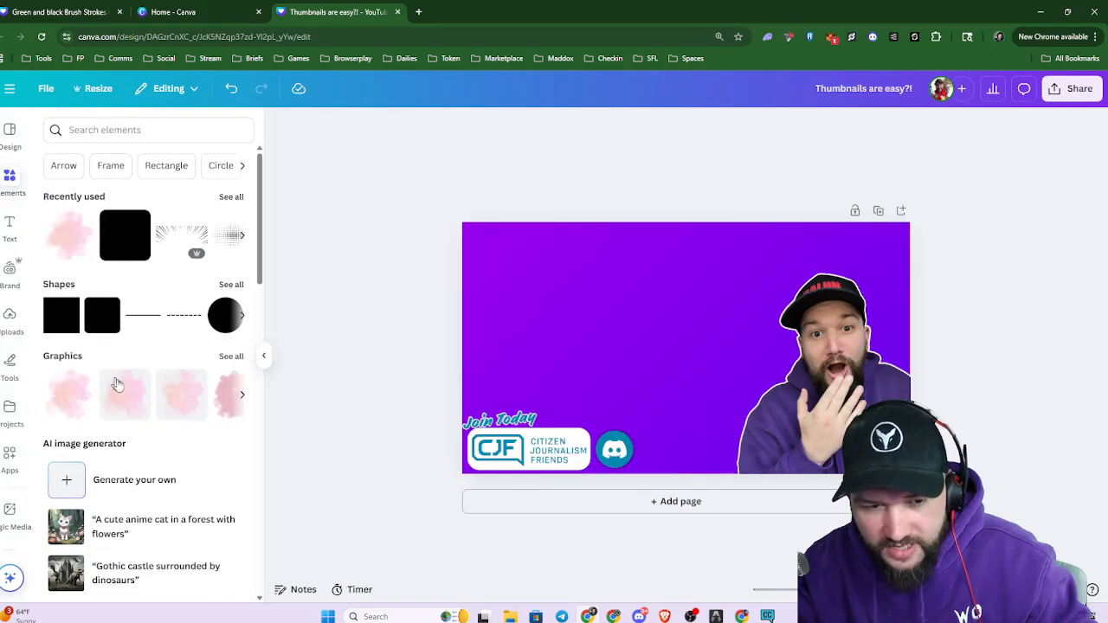
pyautogui.scroll(-8, 118, 385)
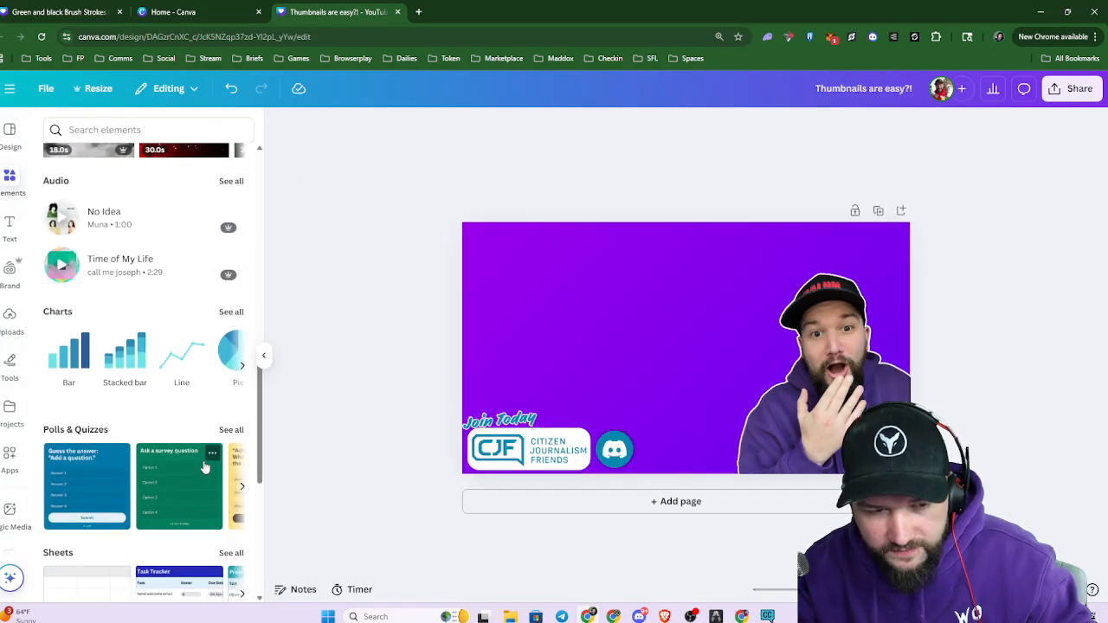
pyautogui.click(10, 318)
pyautogui.scroll(-5, 173, 485)
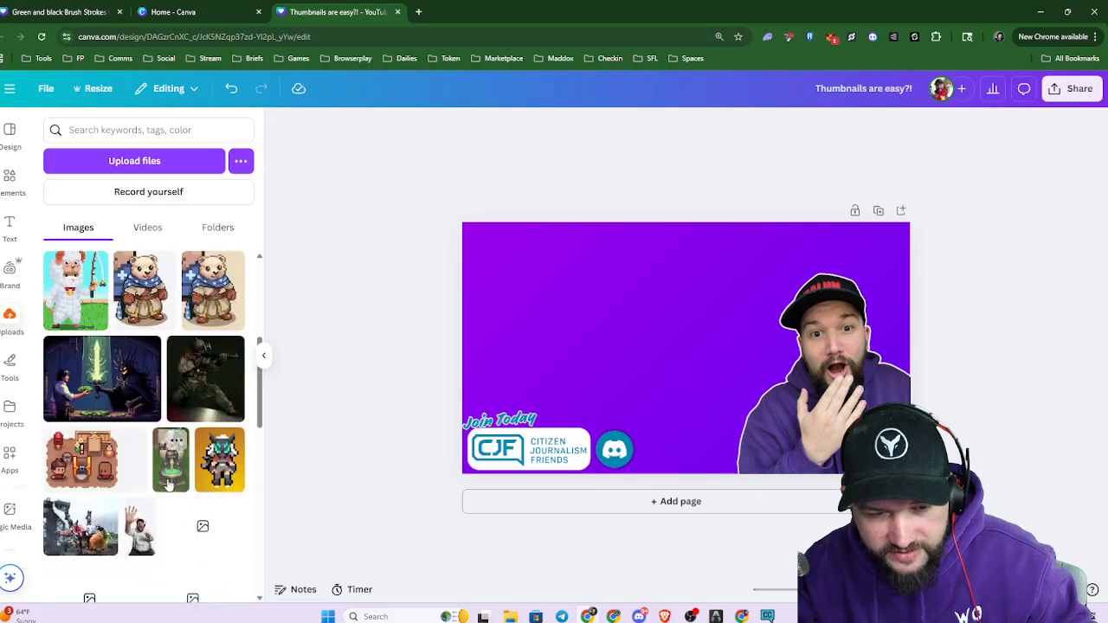
pyautogui.click(173, 428)
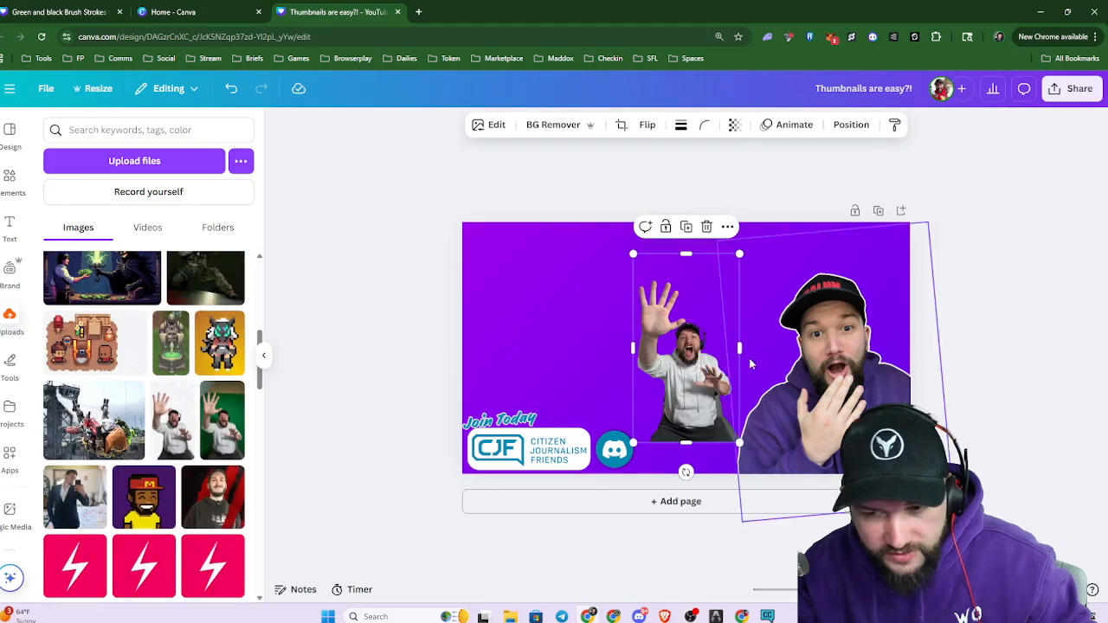
# Enlarge the shouting man and position him mid-canvas with his raised hand and face inside the thumbnail
pyautogui.moveTo(691, 390); pyautogui.dragTo(571, 366)
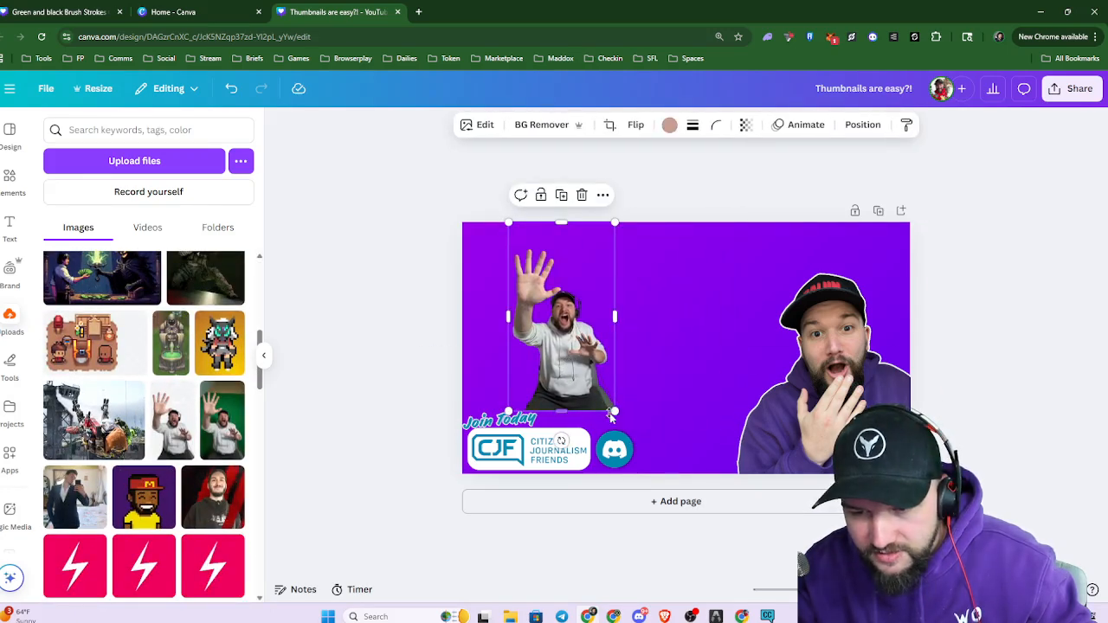
pyautogui.moveTo(610, 412); pyautogui.dragTo(792, 580)
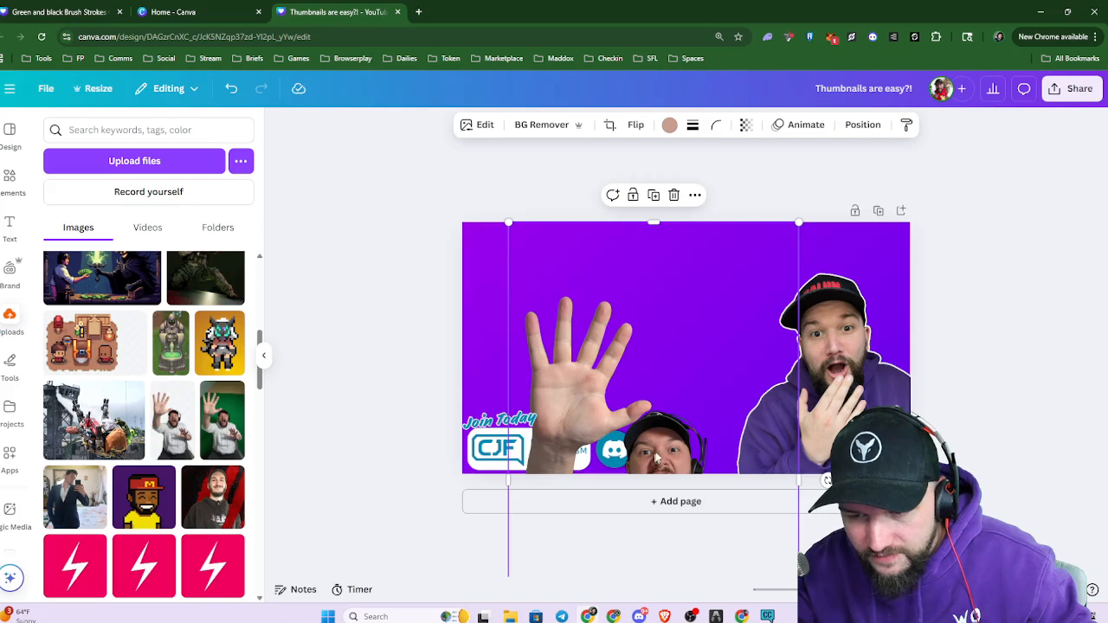
pyautogui.moveTo(658, 459); pyautogui.dragTo(663, 389)
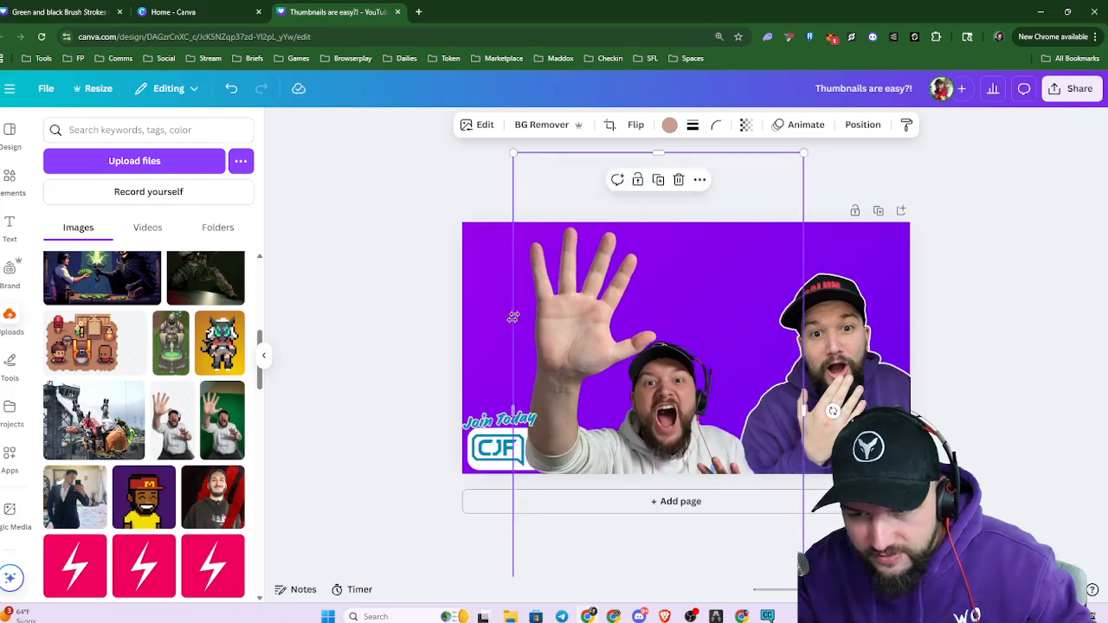
# Apply background removal to the shouting man and give him an Outline shadow in white, #FFFFFF
pyautogui.click(533, 125)
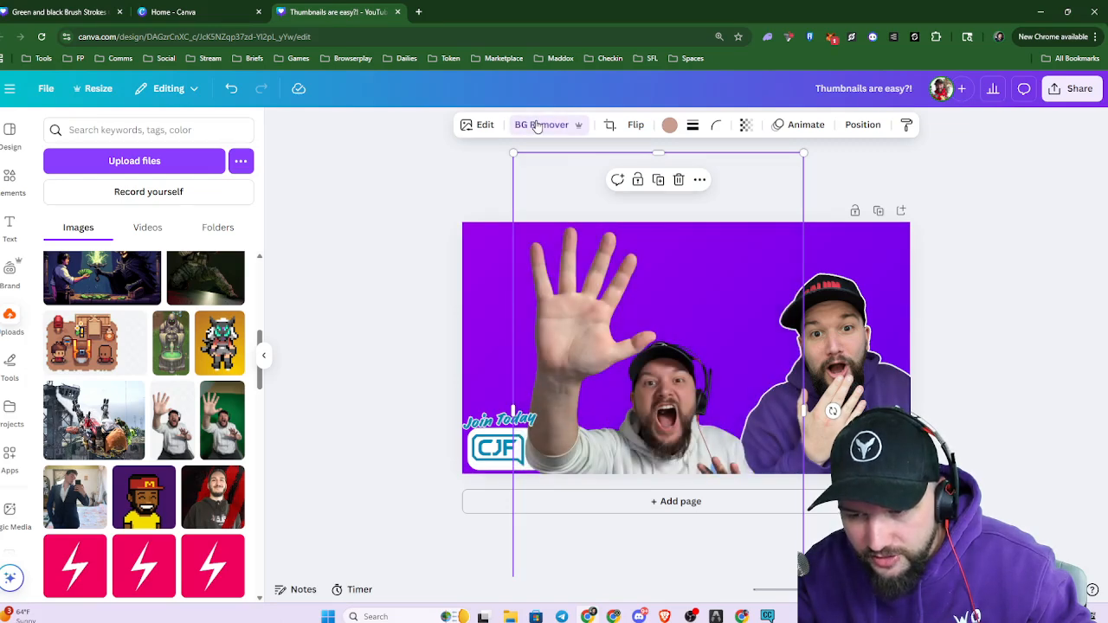
pyautogui.click(478, 124)
pyautogui.scroll(-3, 201, 392)
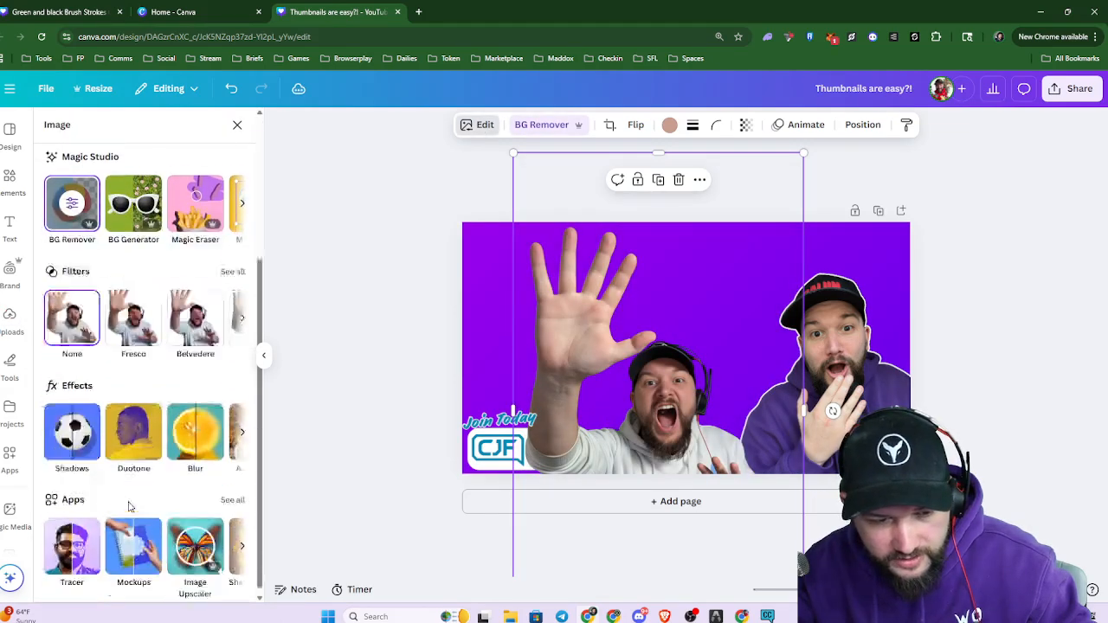
pyautogui.click(72, 428)
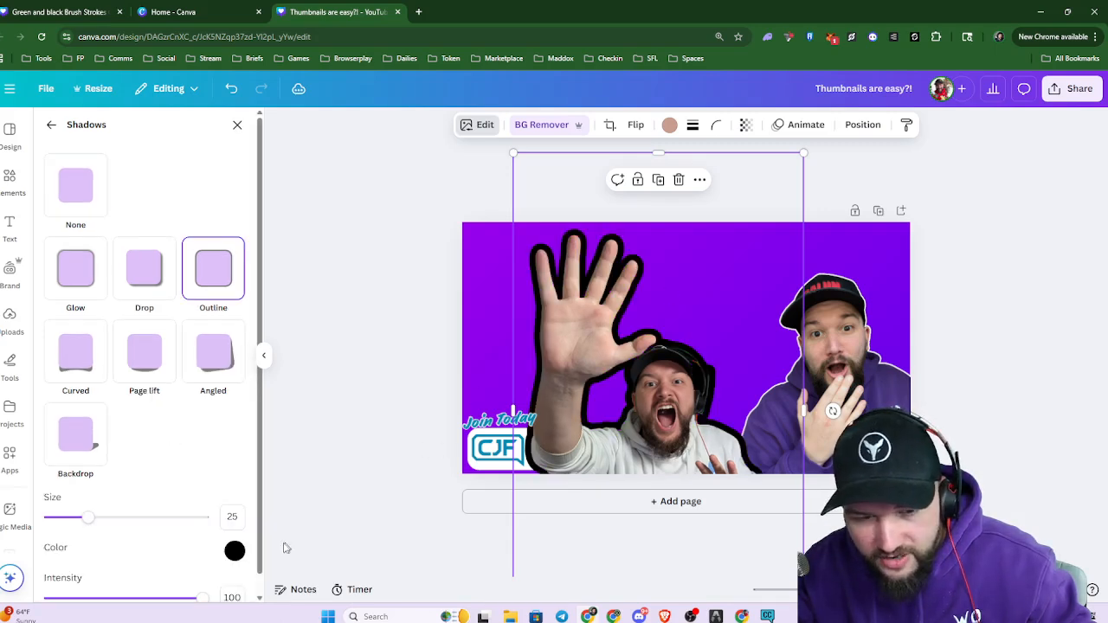
pyautogui.click(234, 551)
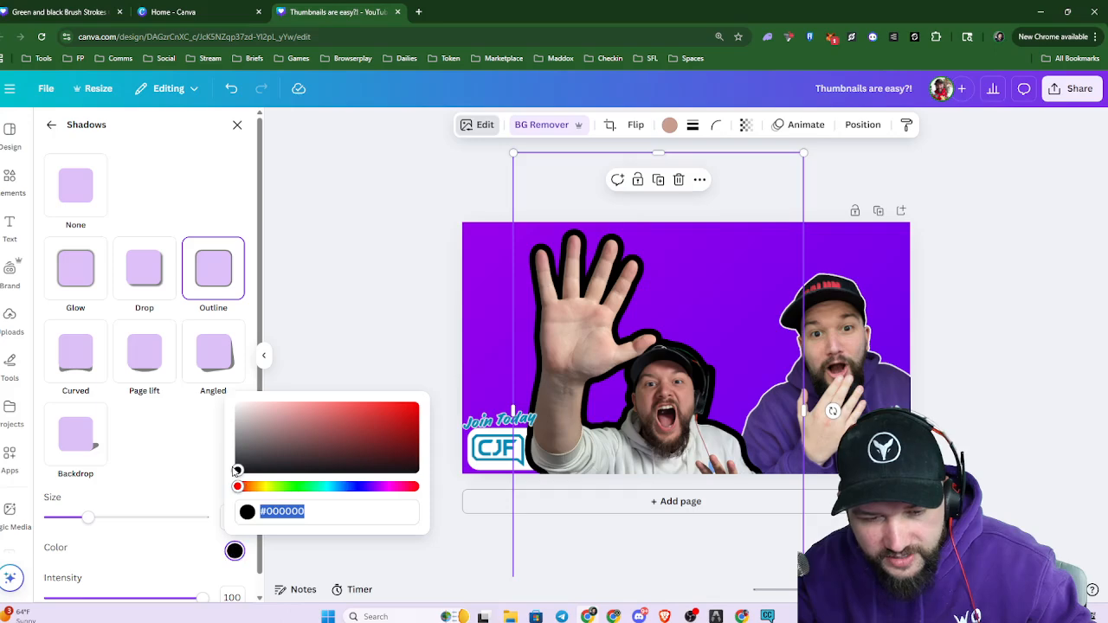
pyautogui.moveTo(235, 470); pyautogui.dragTo(204, 377)
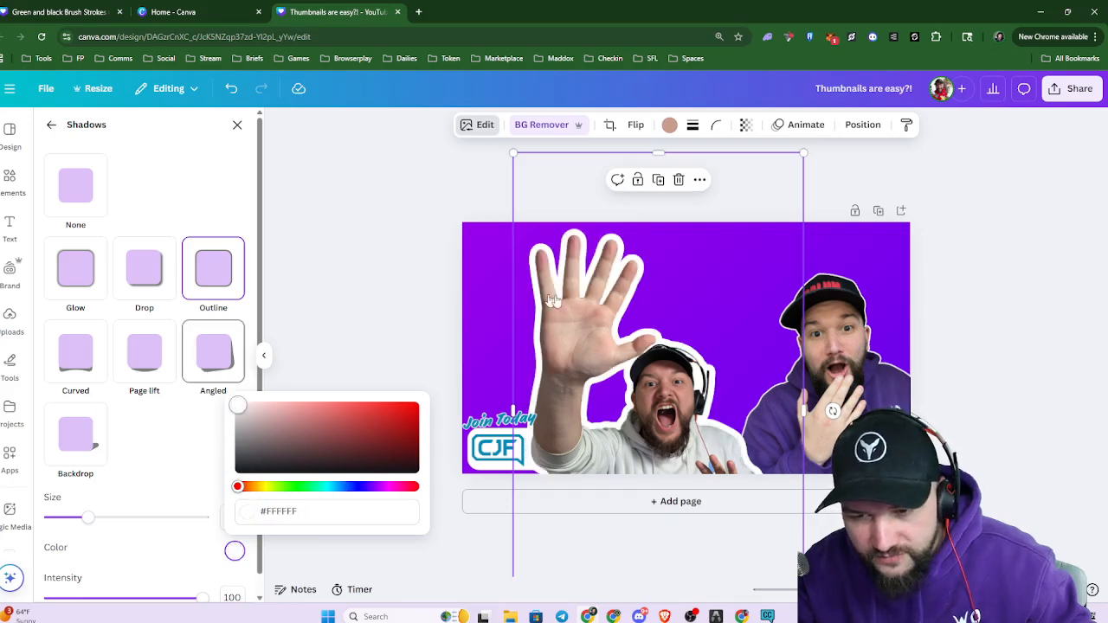
# Set the size of the shouting man's Outline shadow to 9
pyautogui.click(611, 299)
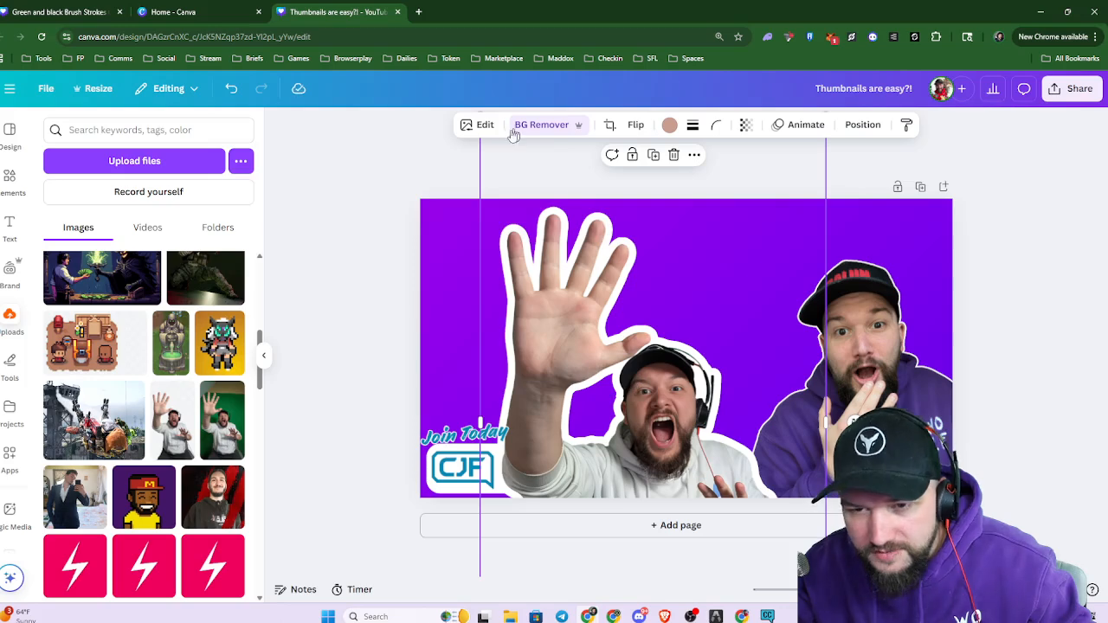
pyautogui.click(485, 127)
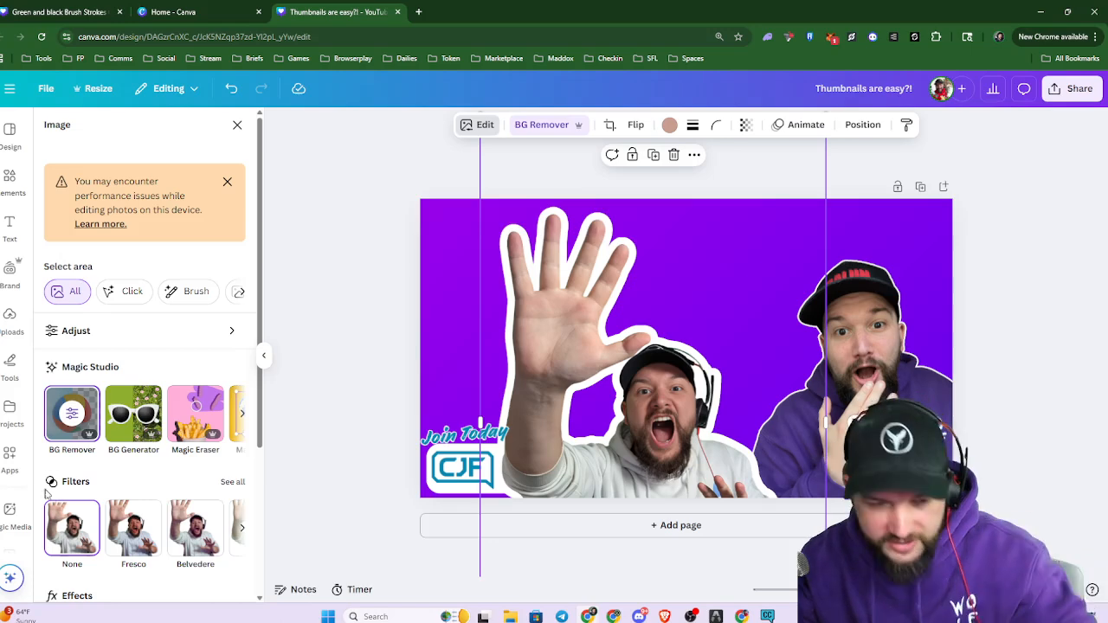
pyautogui.scroll(-3, 76, 428)
pyautogui.click(78, 436)
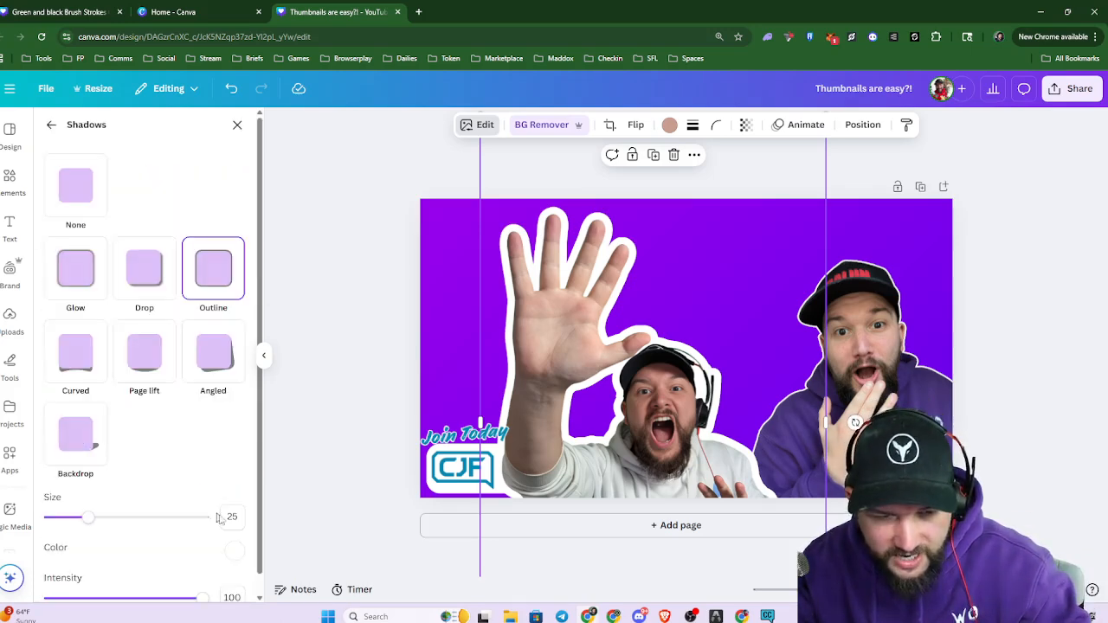
pyautogui.doubleClick(230, 517)
pyautogui.write('9')
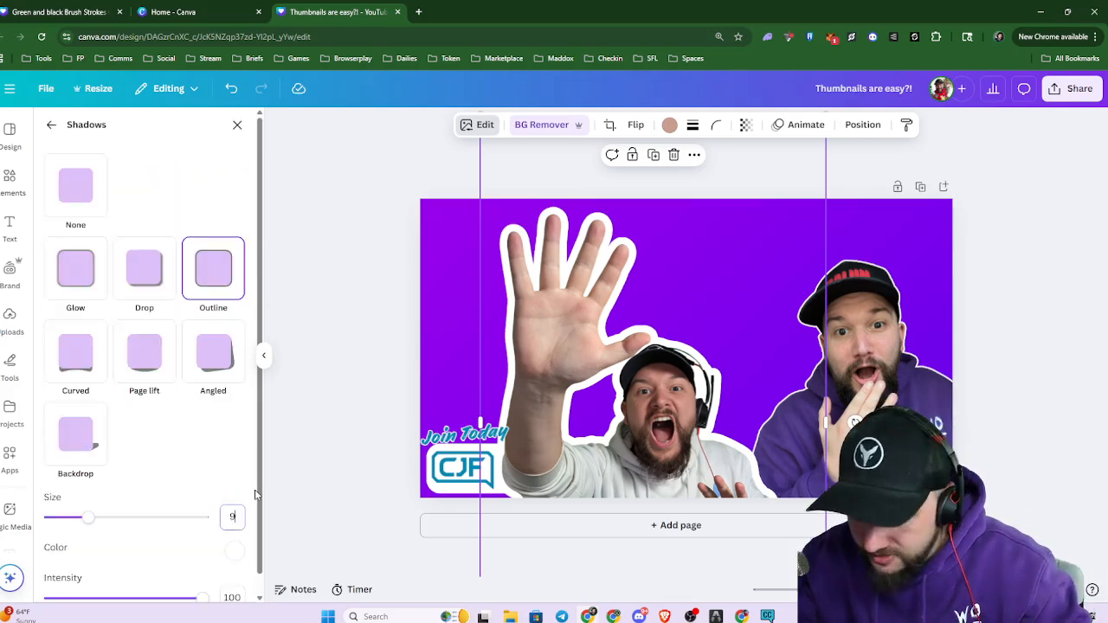
pyautogui.press('Return')
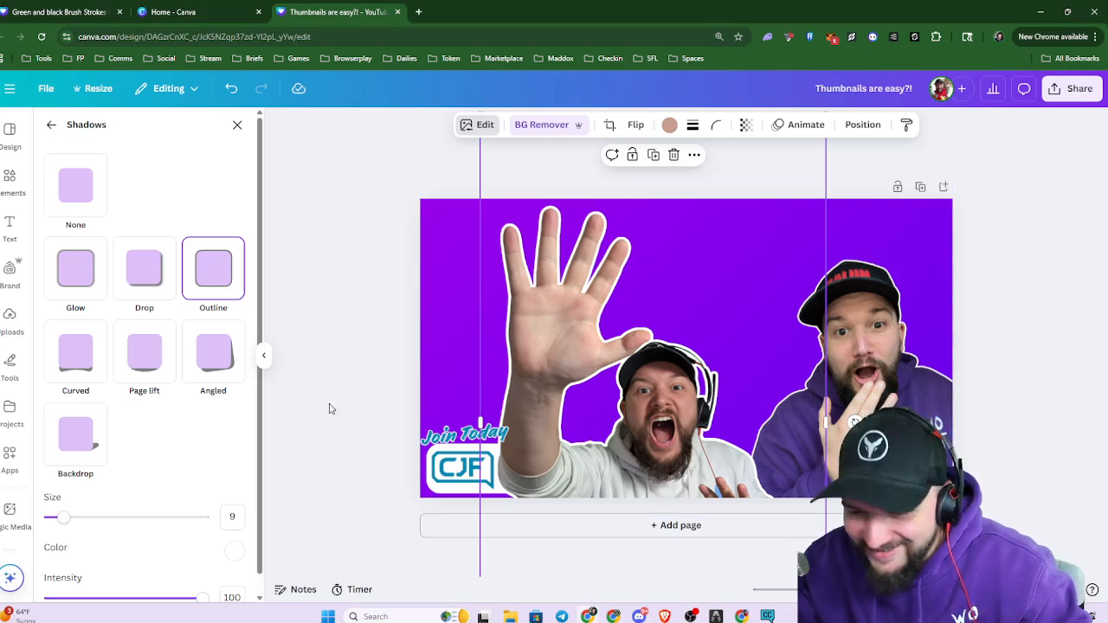
# Scale the shouting man down and move him so he overlaps the man in the purple hoodie
pyautogui.moveTo(664, 407); pyautogui.dragTo(644, 332)
pyautogui.hotkey('ctrl', '-')
pyautogui.hotkey('ctrl', '-')
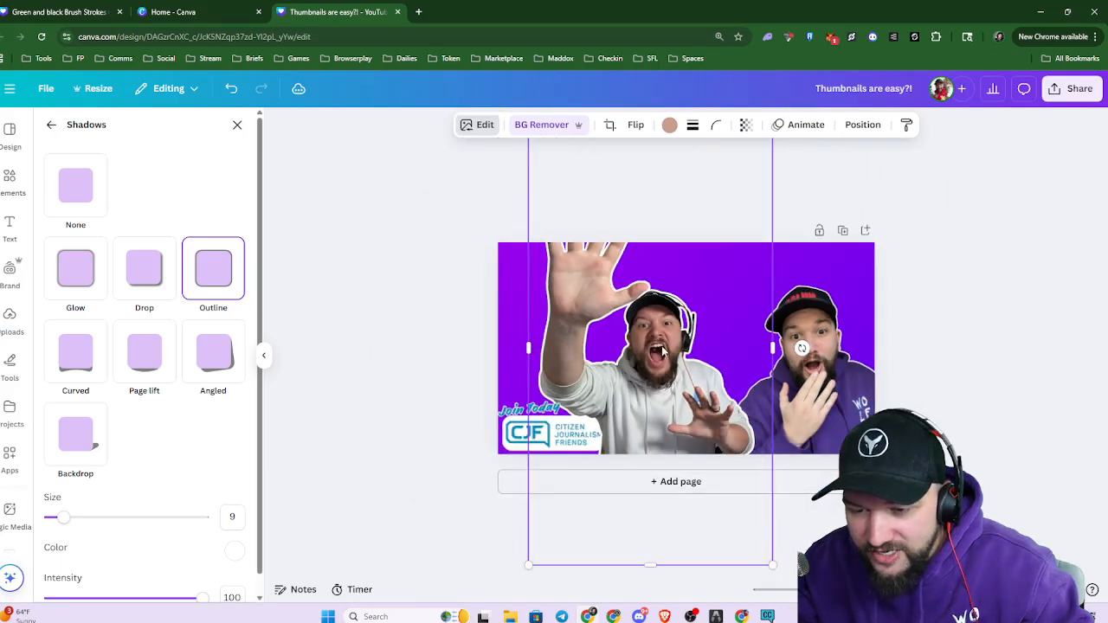
pyautogui.moveTo(743, 498); pyautogui.dragTo(675, 400)
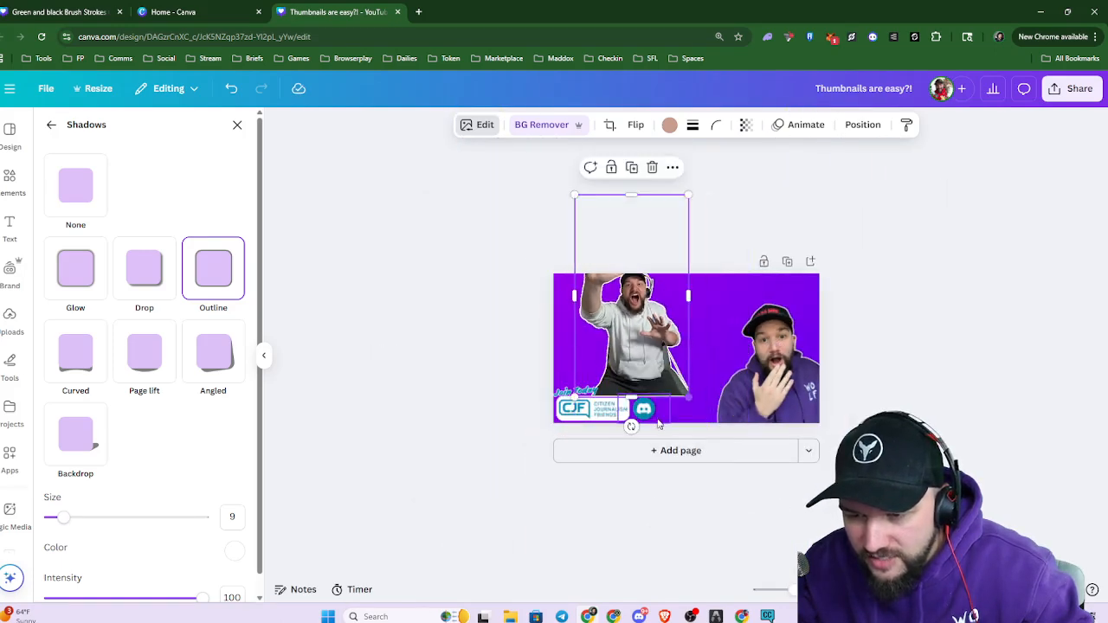
pyautogui.moveTo(638, 314); pyautogui.dragTo(662, 370)
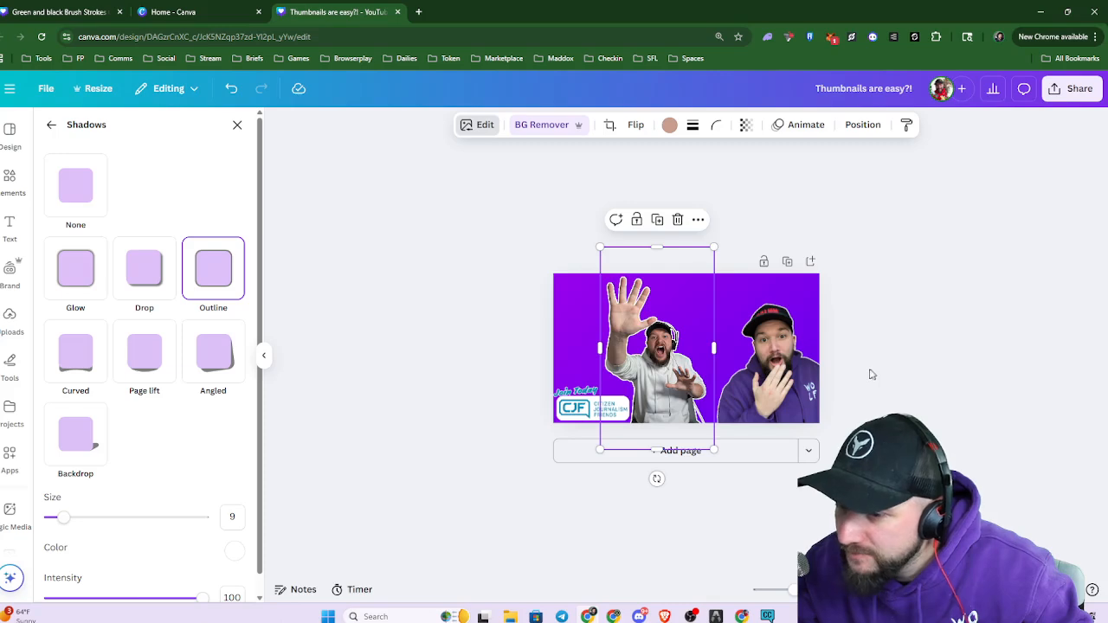
pyautogui.moveTo(673, 383); pyautogui.dragTo(752, 382)
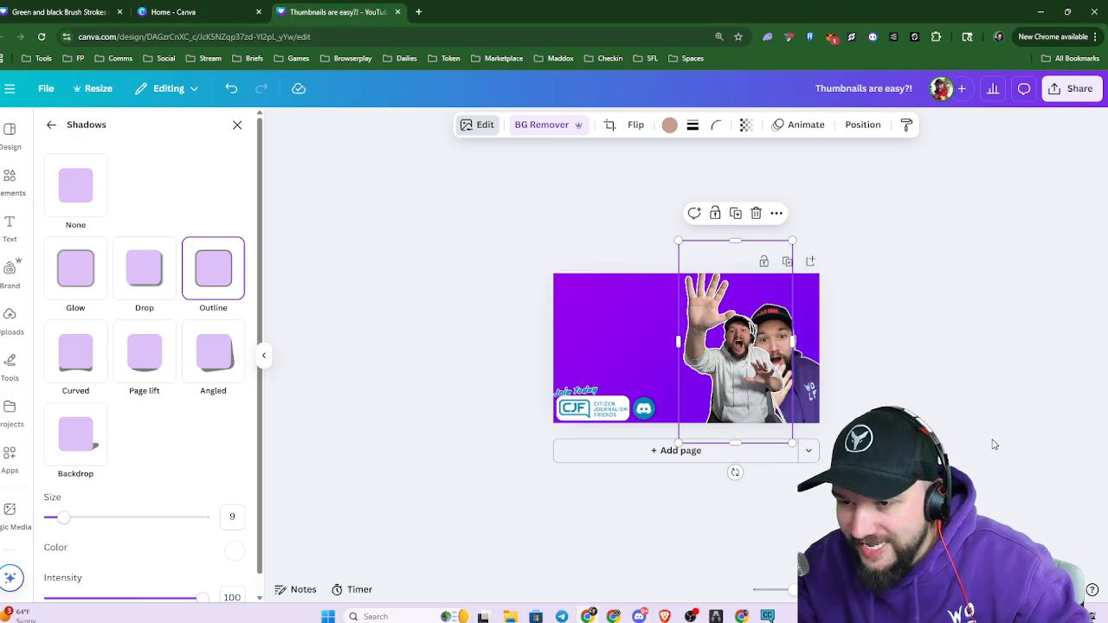
# Move the shouting man to the thumbnail's left side and layer him beneath the white logo box, CJF logo and Discord icon
pyautogui.hotkey('alt', '1')
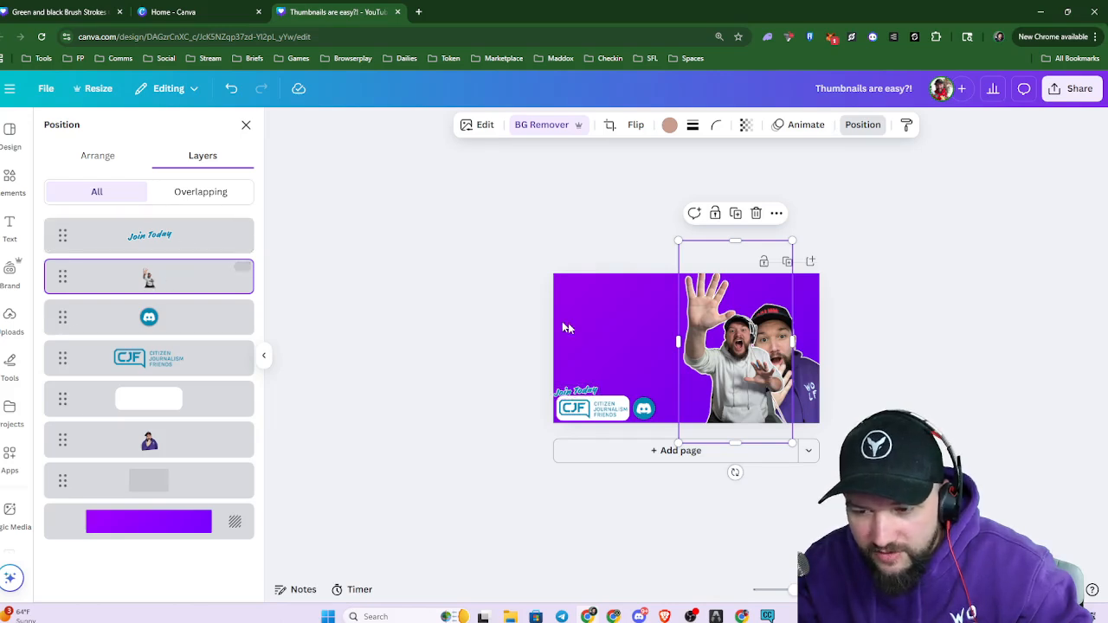
pyautogui.scroll(3, 786, 375)
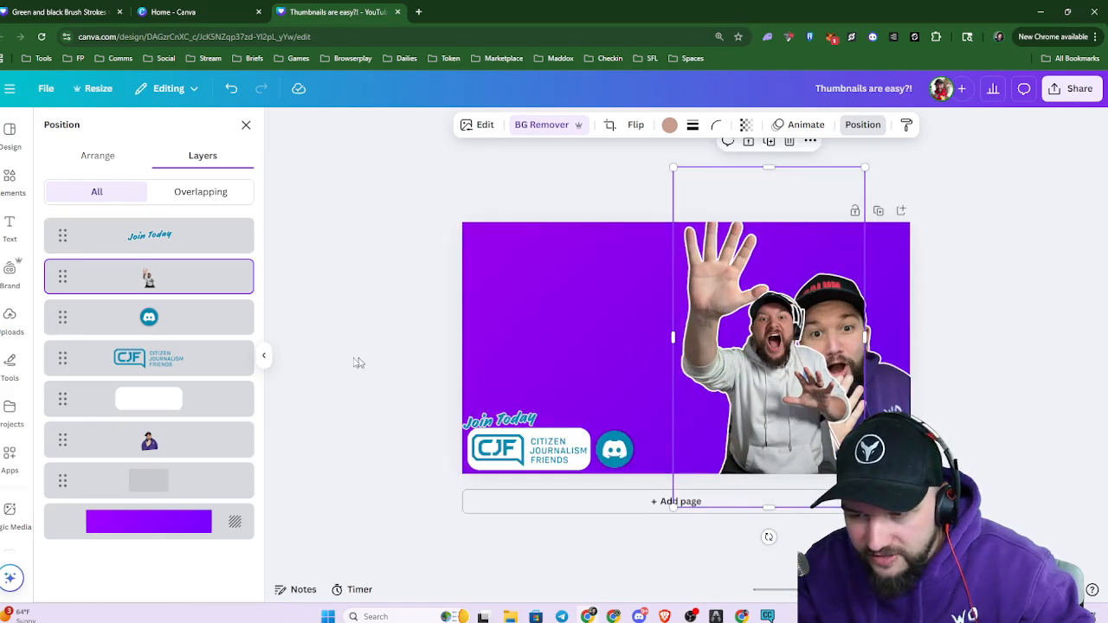
pyautogui.moveTo(163, 280); pyautogui.dragTo(178, 357)
pyautogui.moveTo(779, 397); pyautogui.dragTo(539, 387)
pyautogui.moveTo(170, 361); pyautogui.dragTo(177, 400)
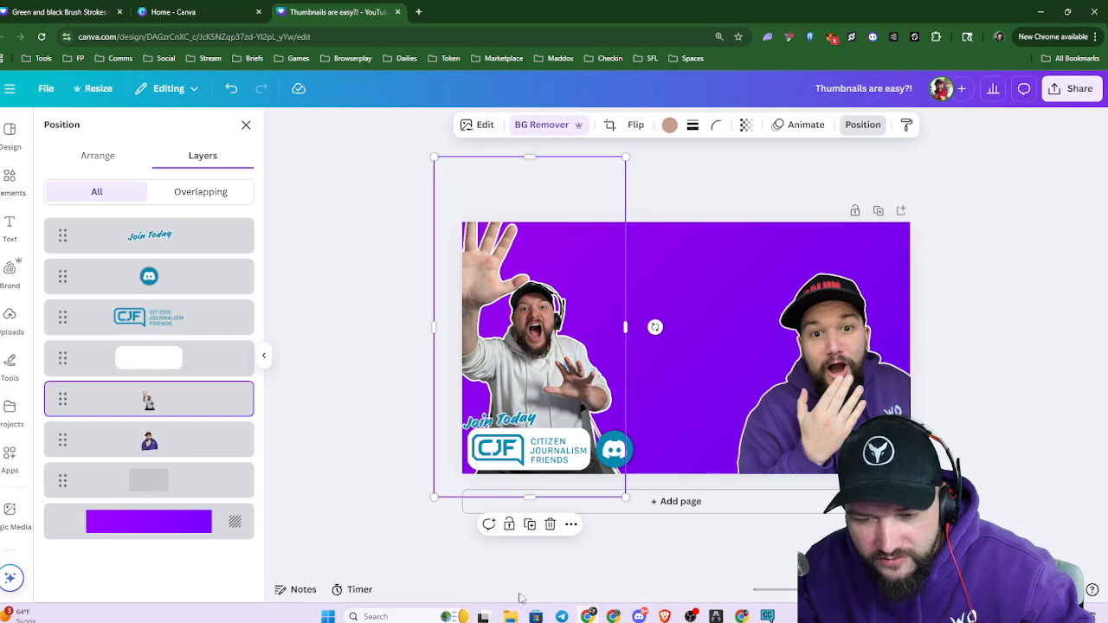
# Nudge the shouting man slightly right and down until his raised hand and arm sit fully inside the thumbnail
pyautogui.hotkey('shift', 'Right')
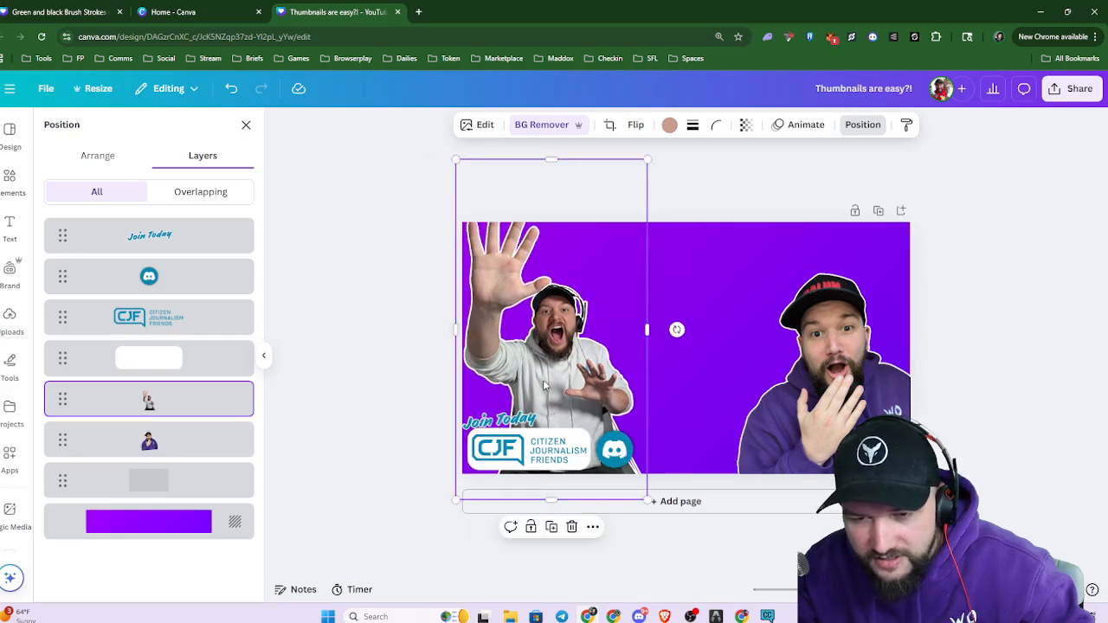
pyautogui.hotkey('shift', 'Down')
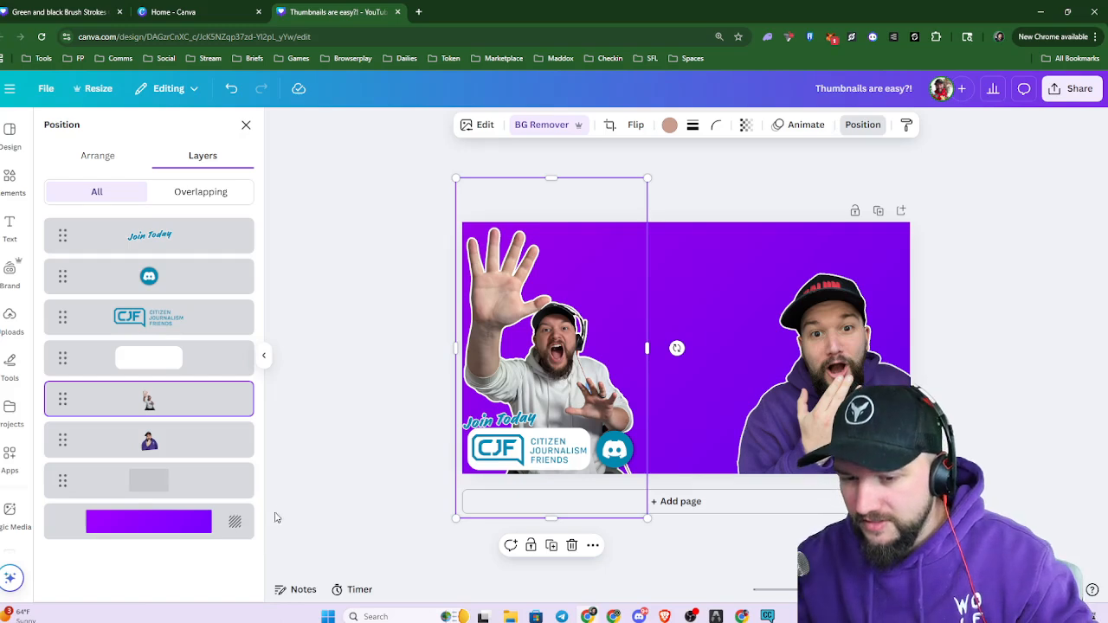
pyautogui.hotkey('shift', 'Up')
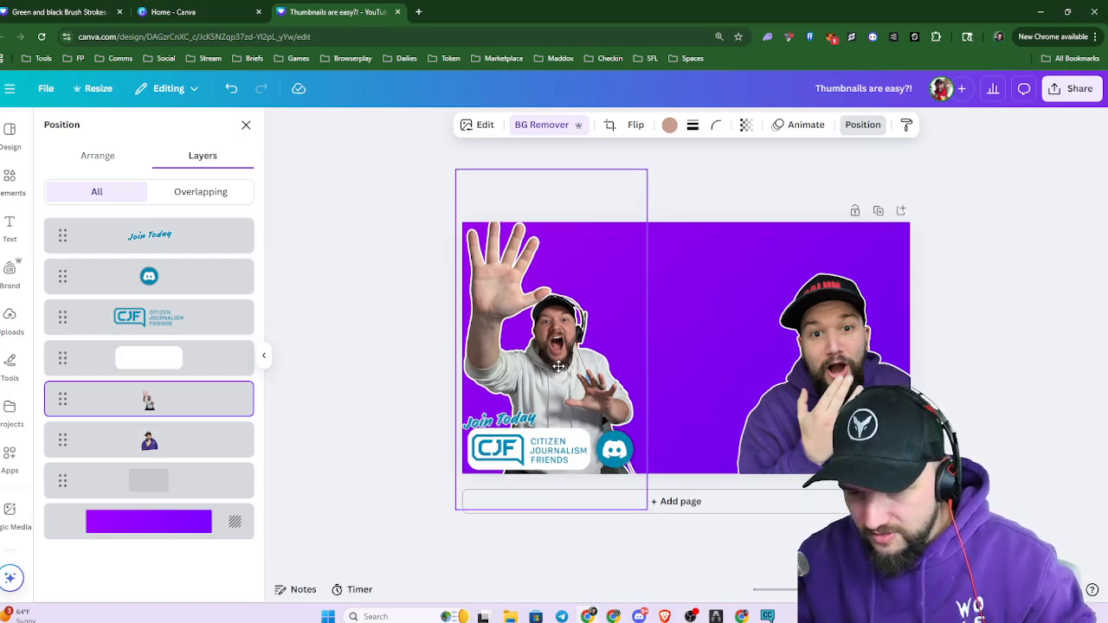
pyautogui.moveTo(579, 374); pyautogui.dragTo(598, 380)
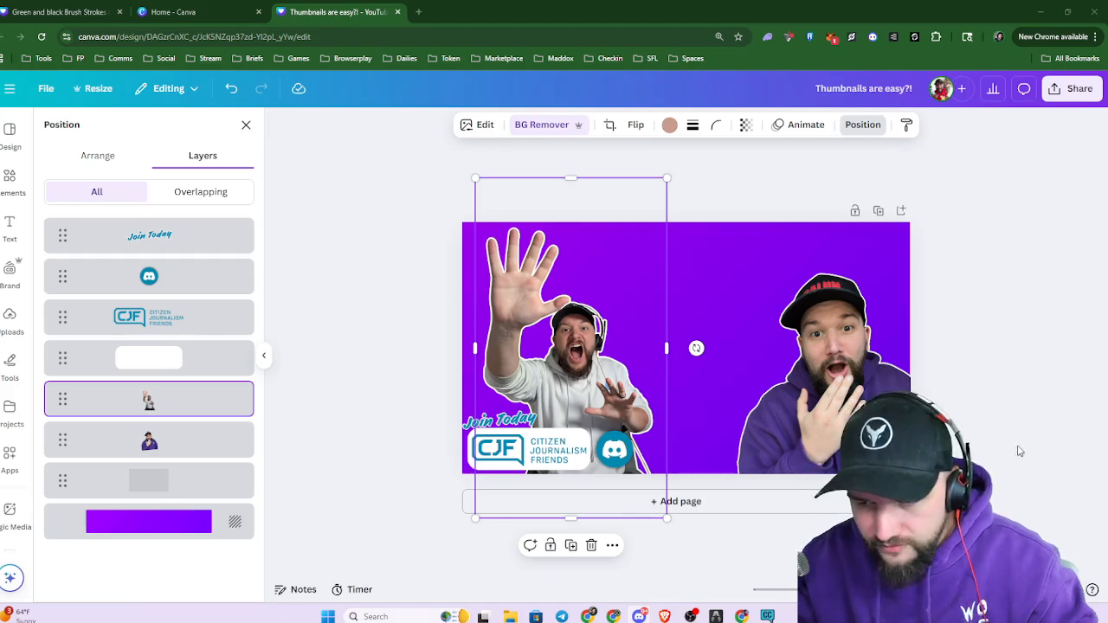
pyautogui.click(936, 346)
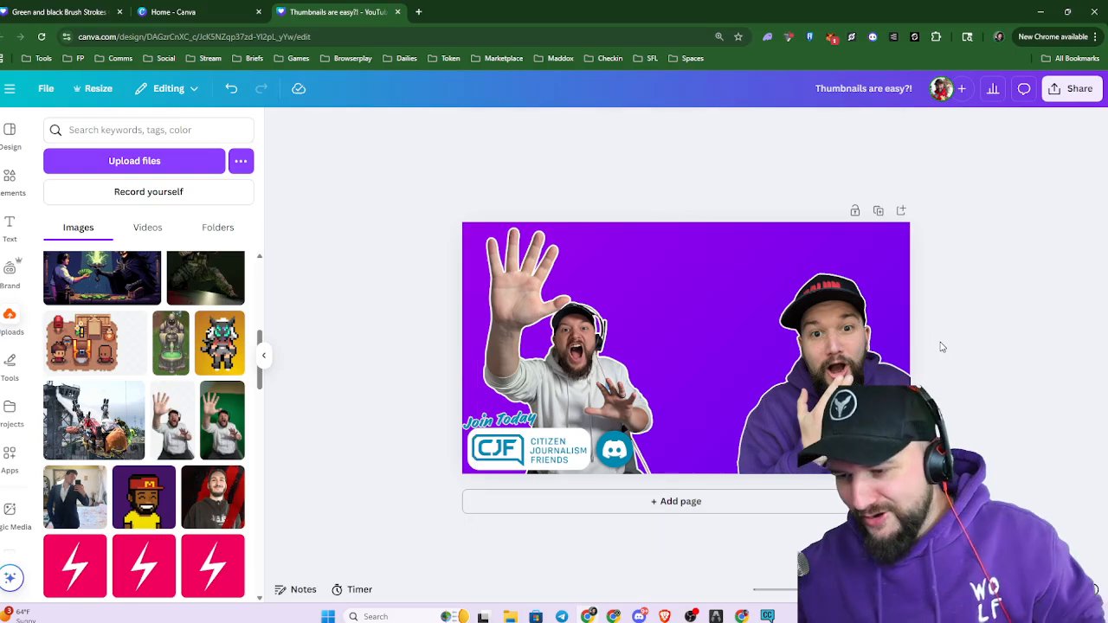
# Set the text color of the transparent full-width shape to the Brand Kit purple
pyautogui.moveTo(940, 344); pyautogui.dragTo(672, 256)
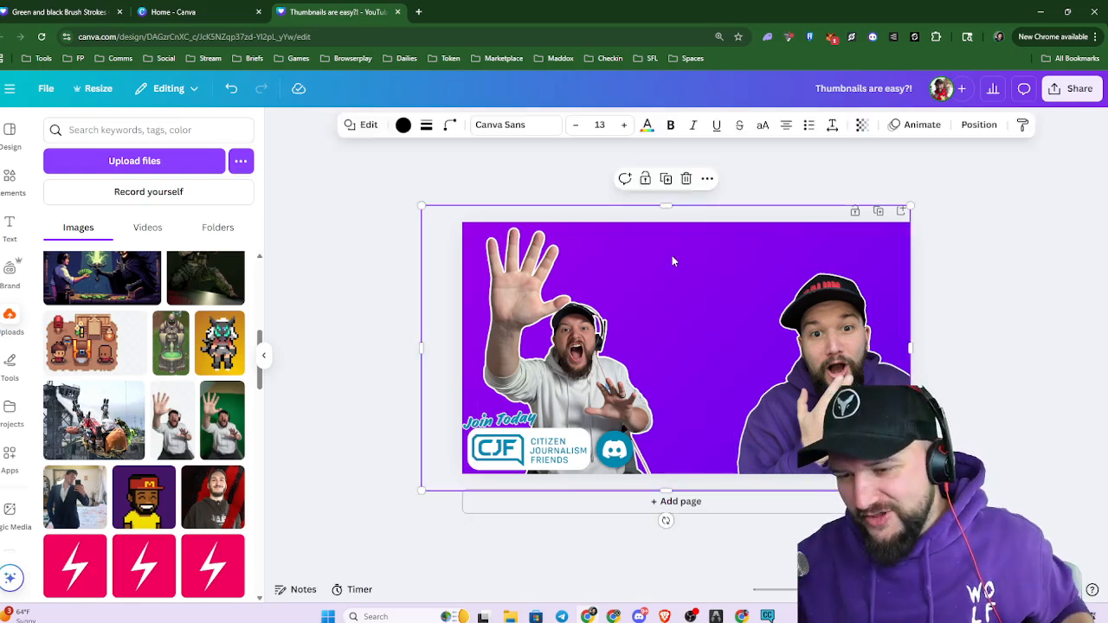
pyautogui.click(647, 125)
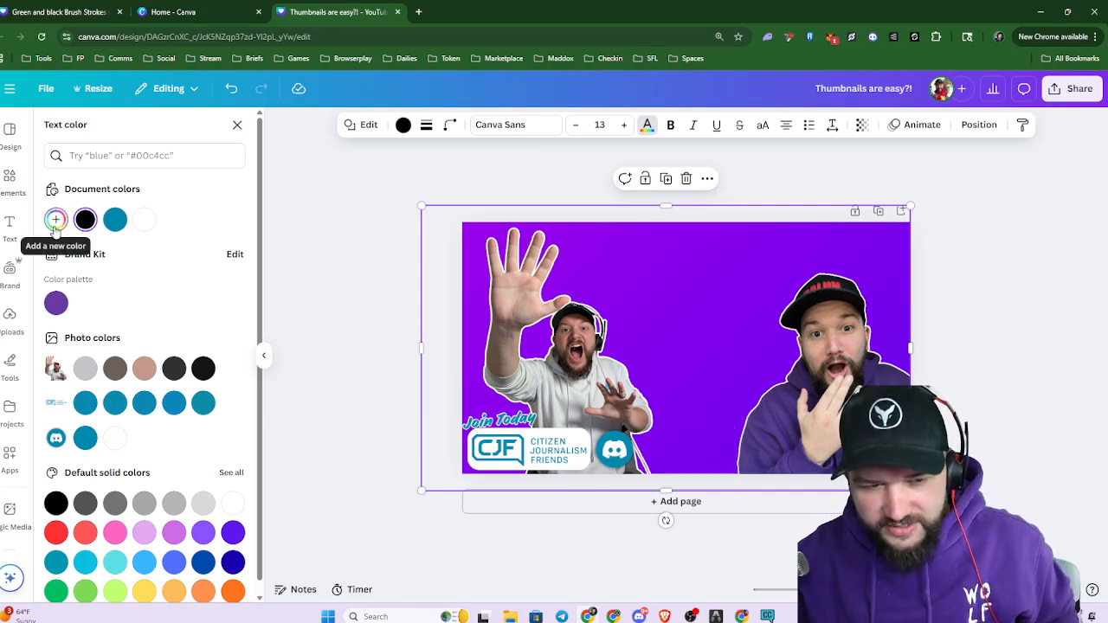
pyautogui.click(57, 303)
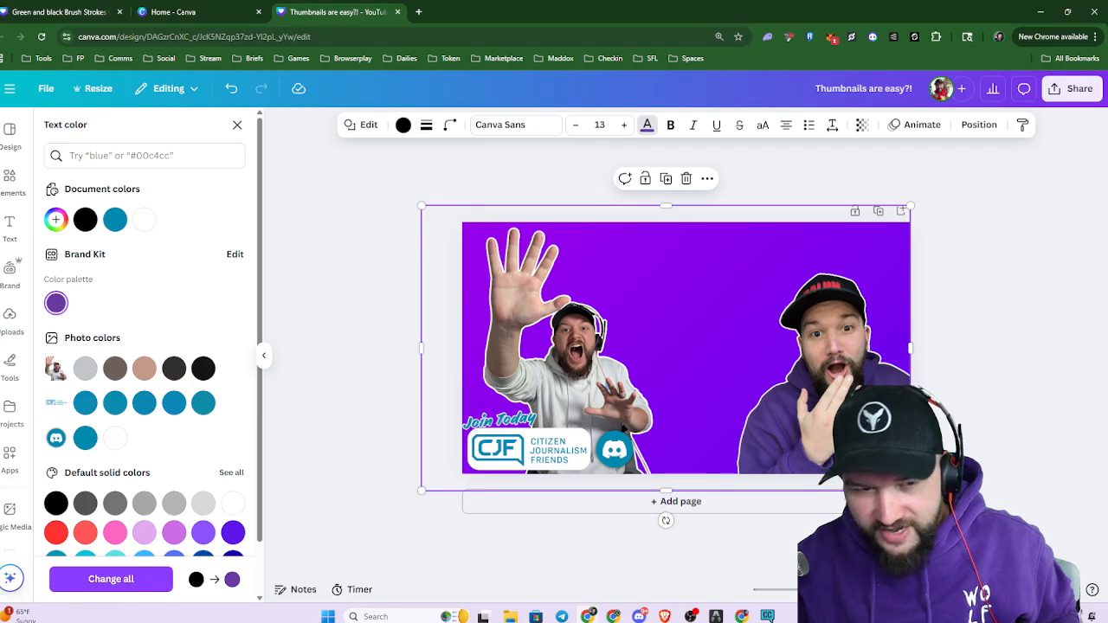
pyautogui.click(55, 219)
pyautogui.click(214, 211)
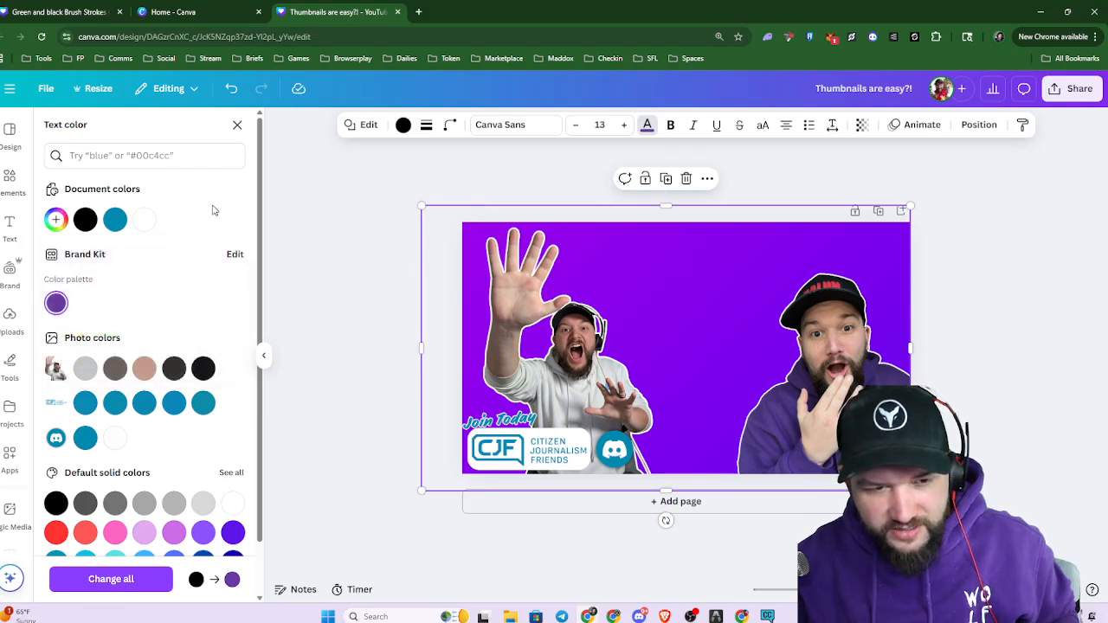
# Try solid purple #A600FF as the page background and restore the purple gradient
pyautogui.hotkey('alt', '1')
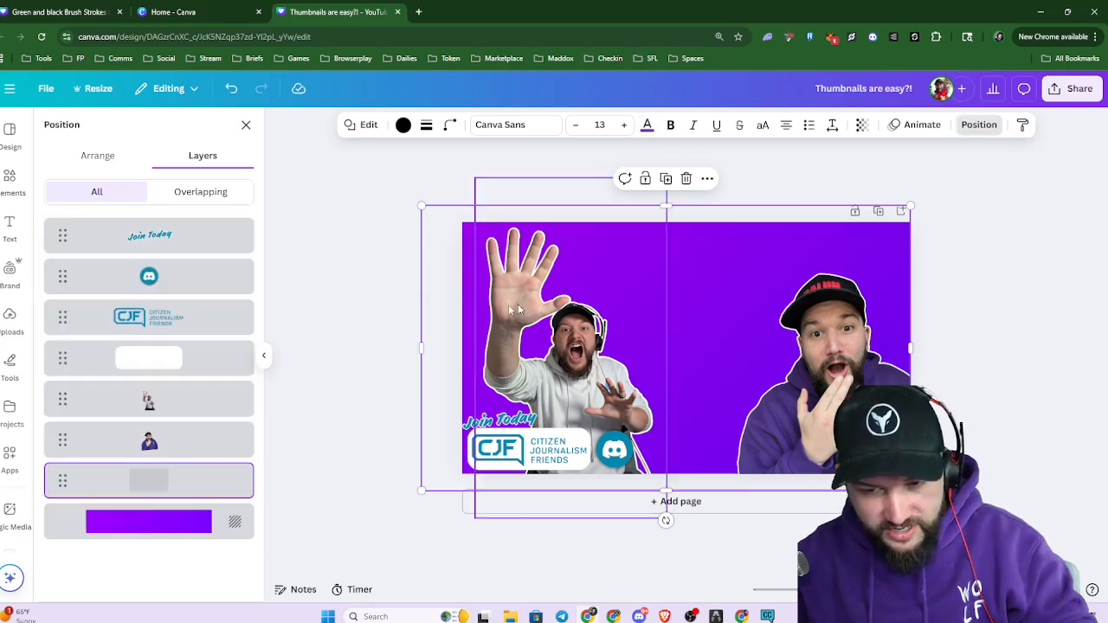
pyautogui.click(168, 522)
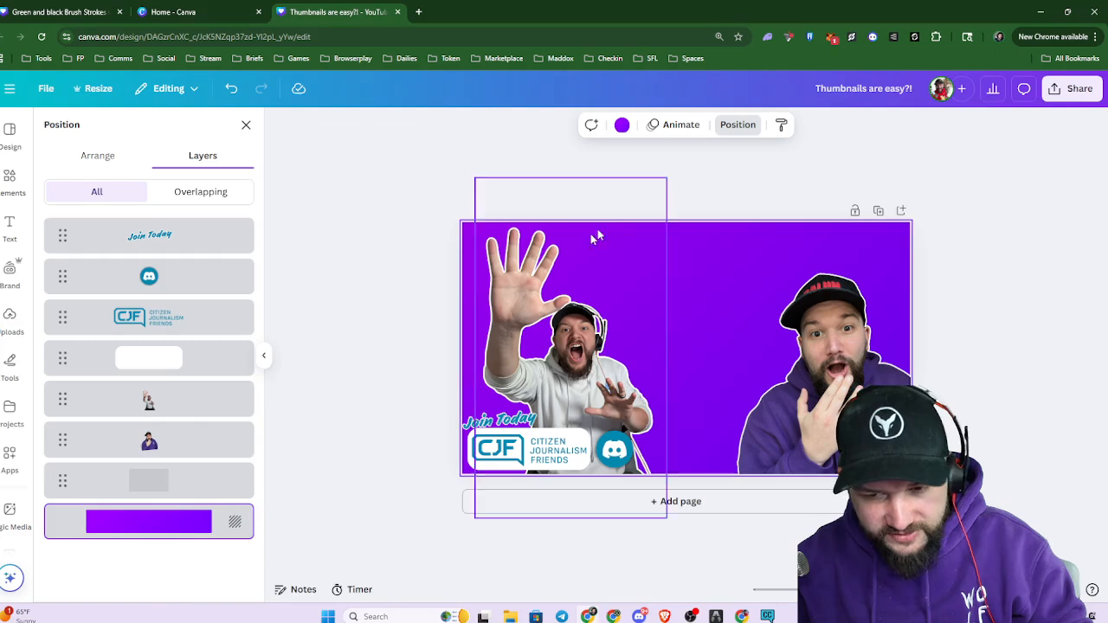
pyautogui.click(621, 125)
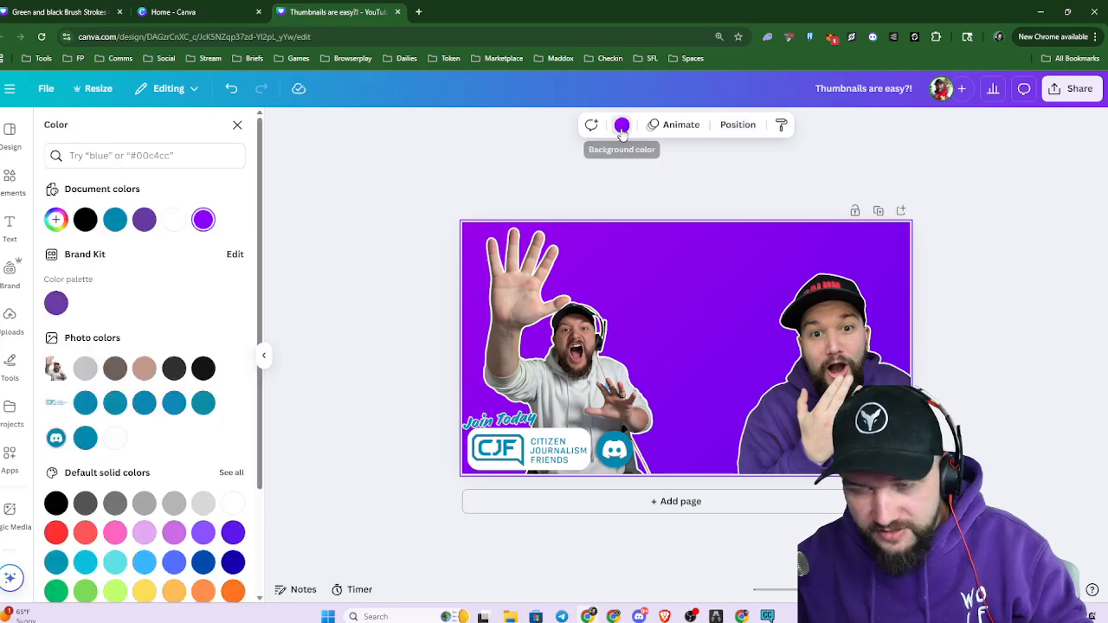
pyautogui.click(57, 220)
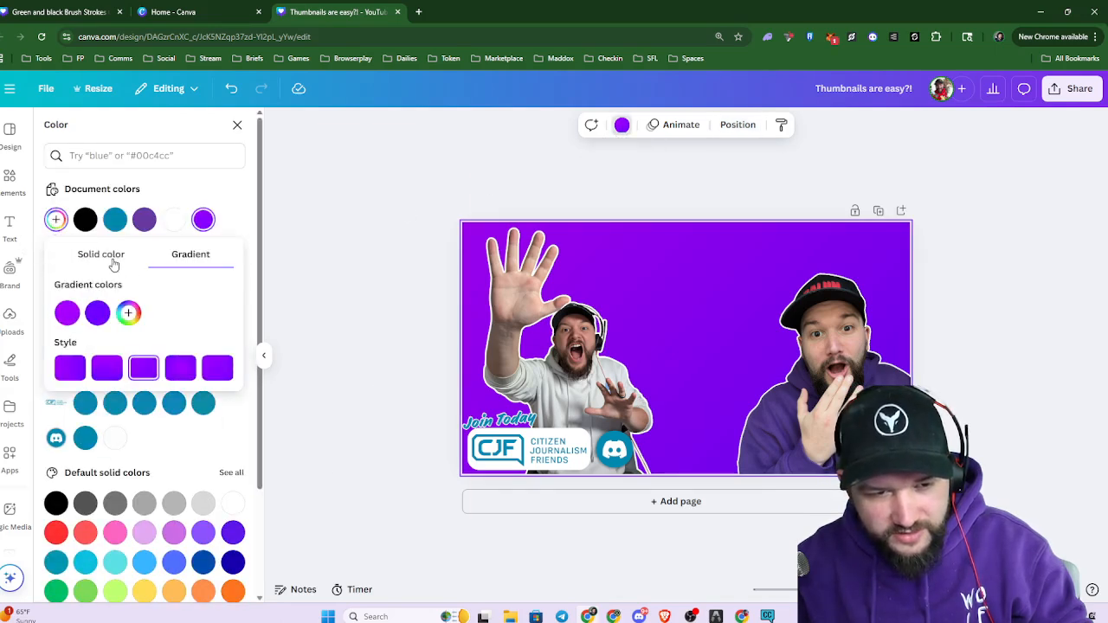
pyautogui.click(113, 258)
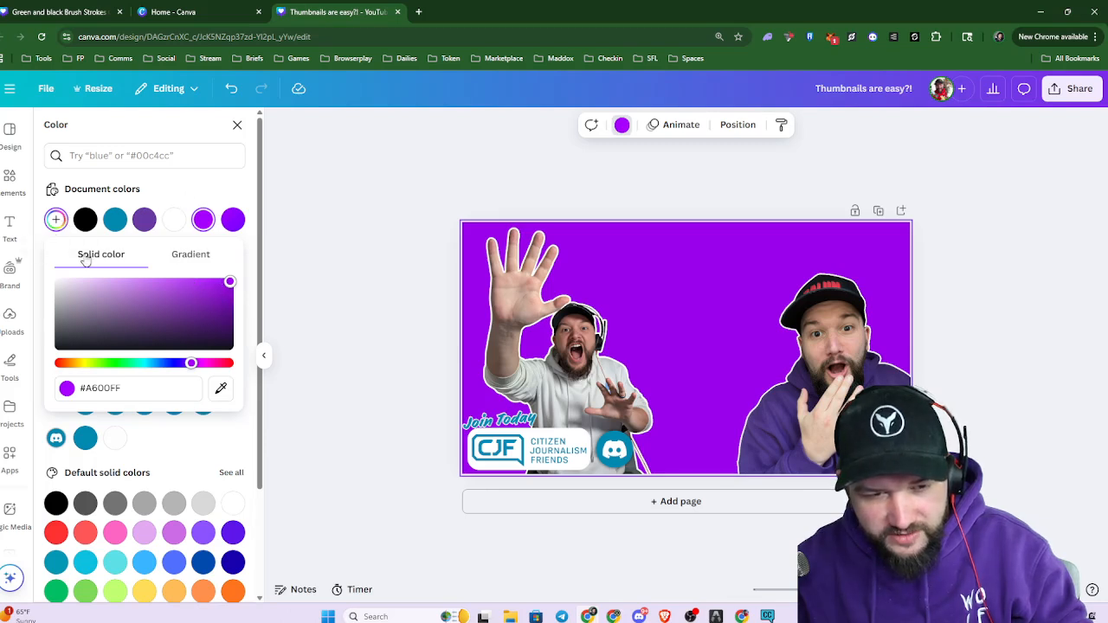
pyautogui.click(234, 231)
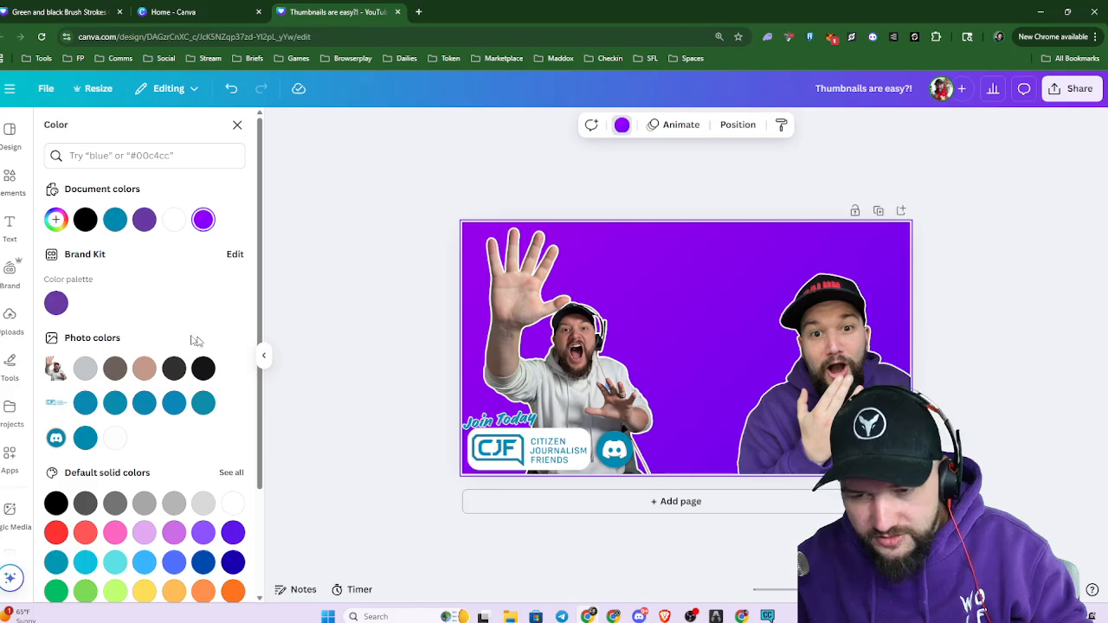
# Give the background gradient the left-to-right linear style and set its first color to green #00FF85
pyautogui.click(54, 220)
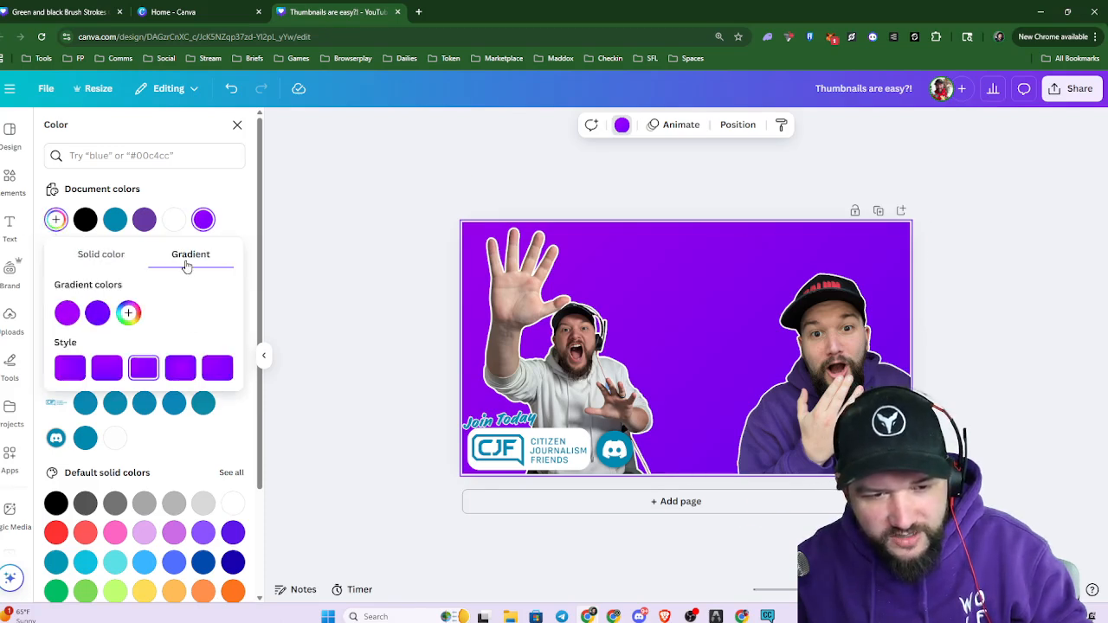
pyautogui.click(70, 368)
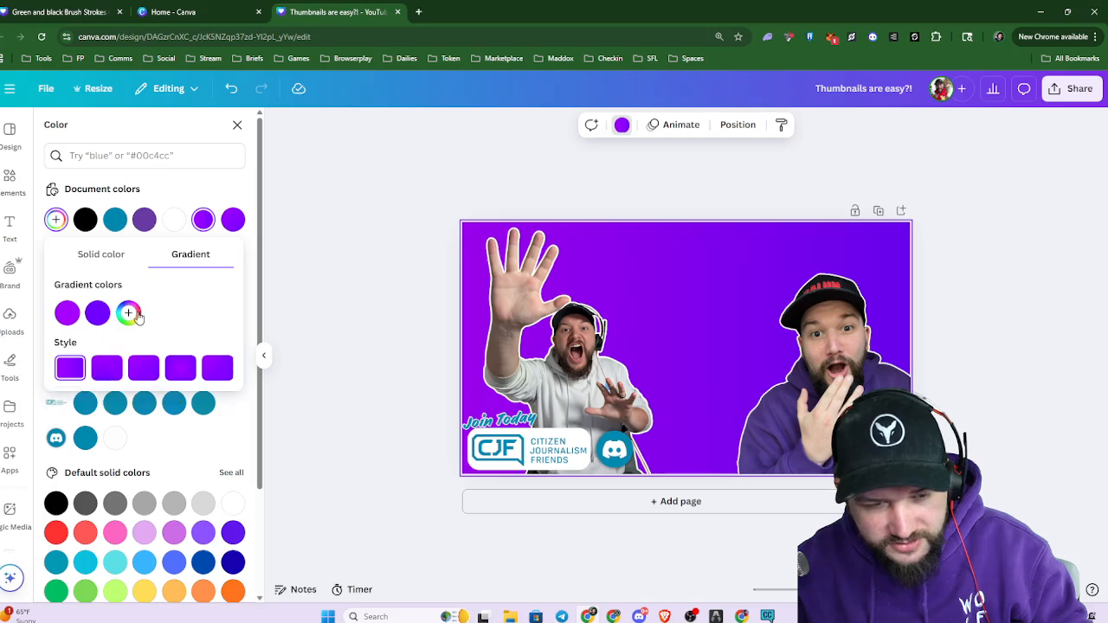
pyautogui.click(69, 315)
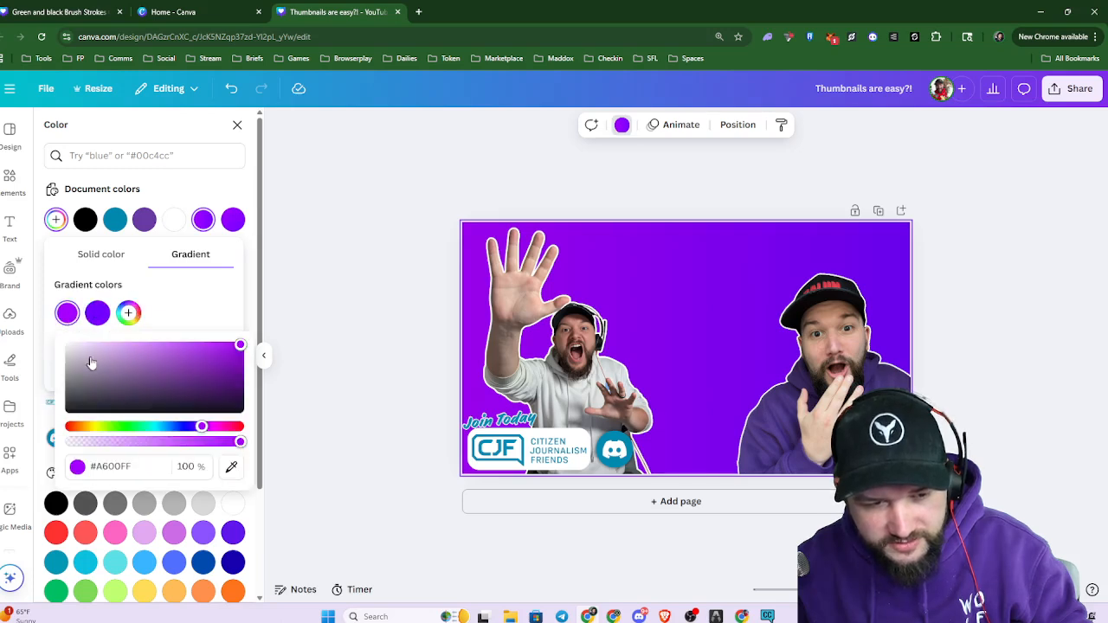
pyautogui.click(126, 428)
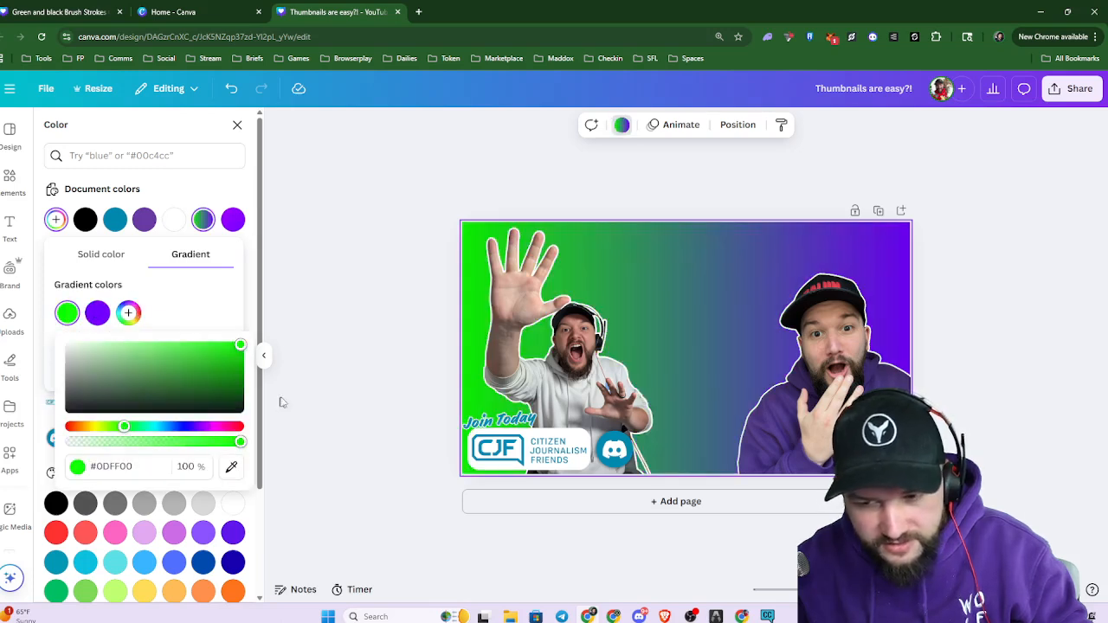
pyautogui.click(143, 428)
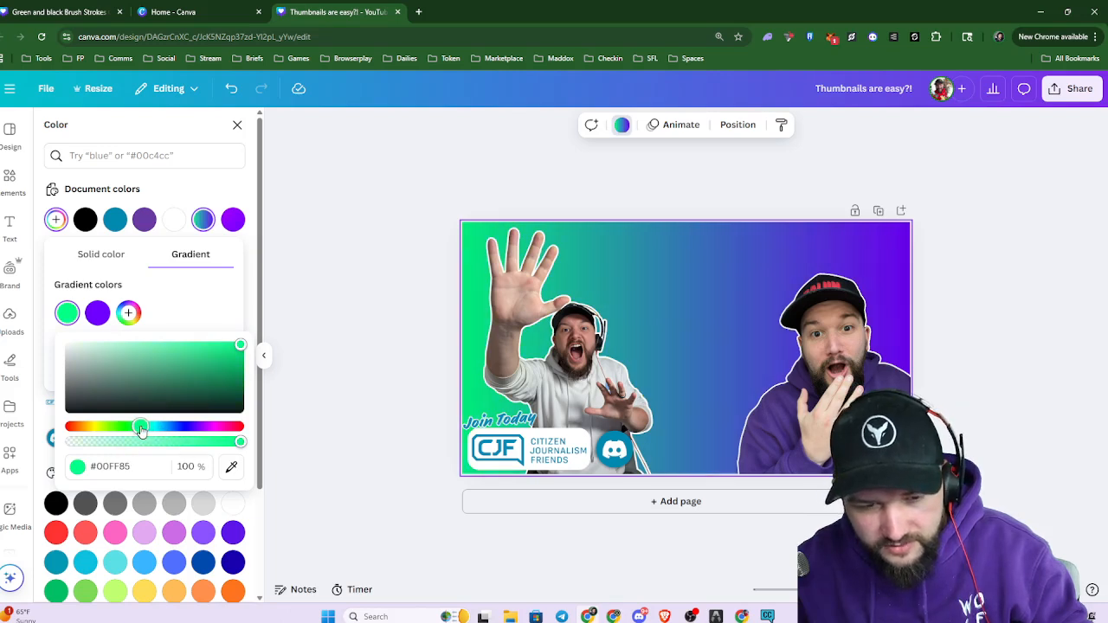
pyautogui.click(195, 303)
pyautogui.scroll(-5, 203, 398)
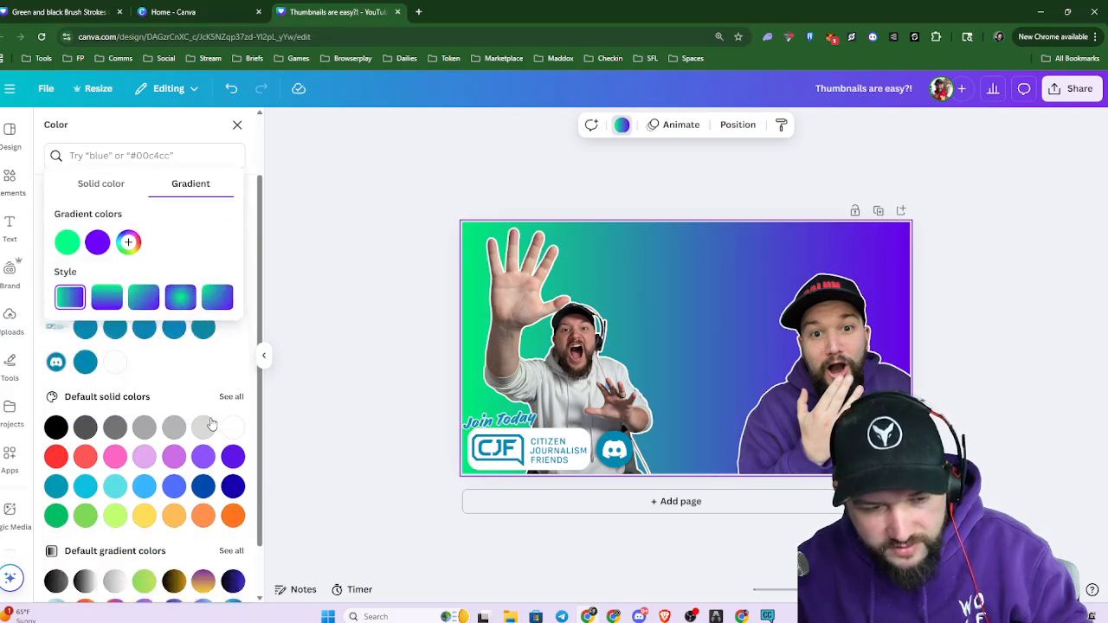
pyautogui.scroll(1, 216, 468)
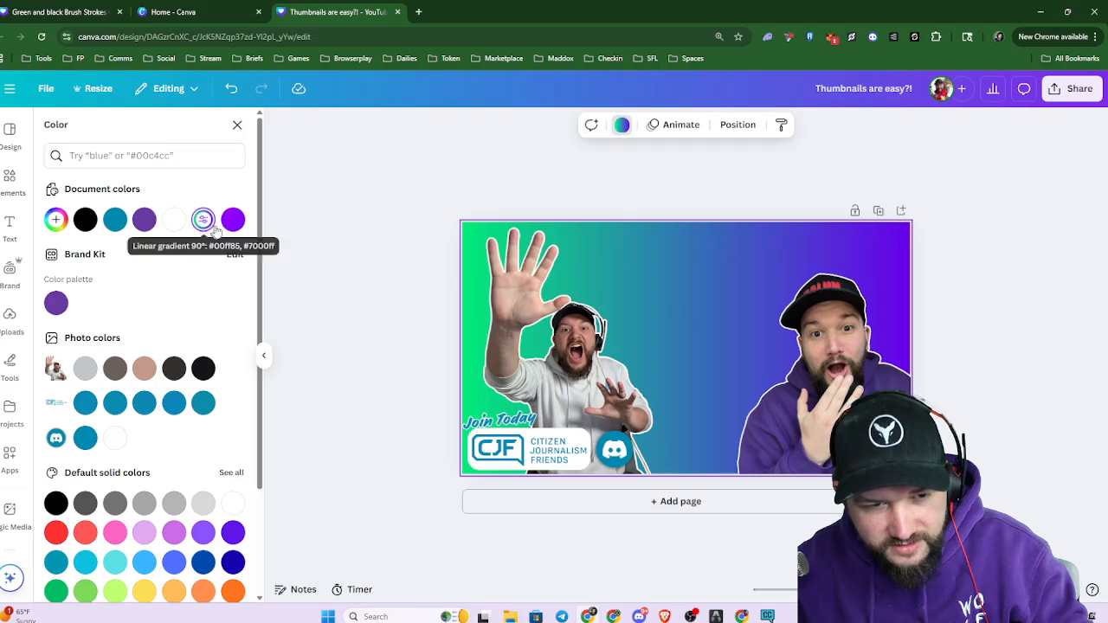
pyautogui.scroll(3, 788, 392)
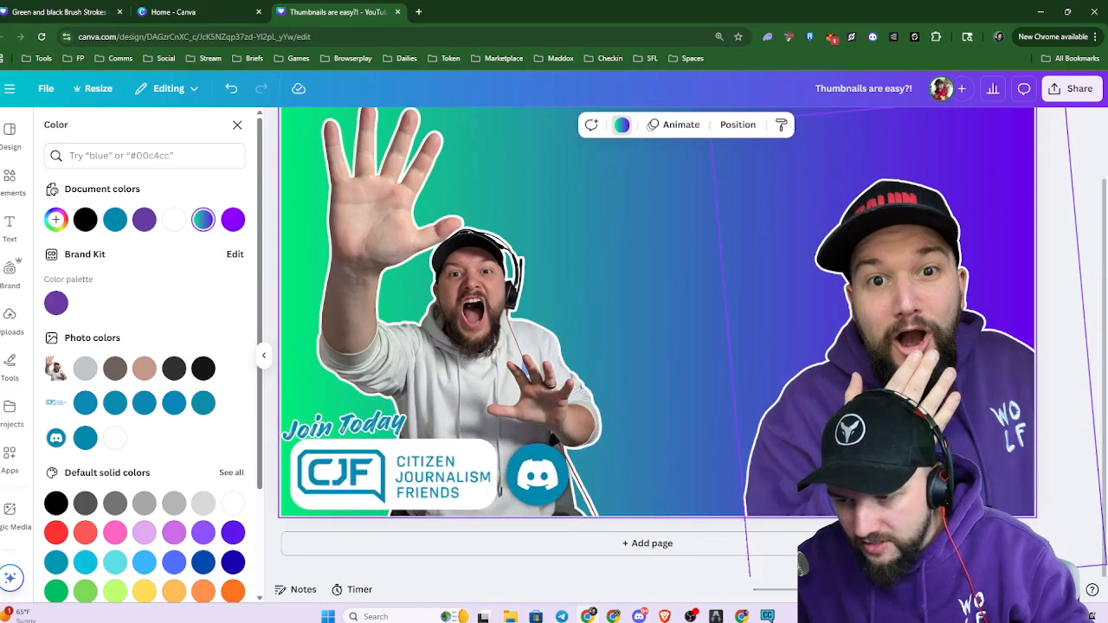
pyautogui.scroll(-4, 869, 205)
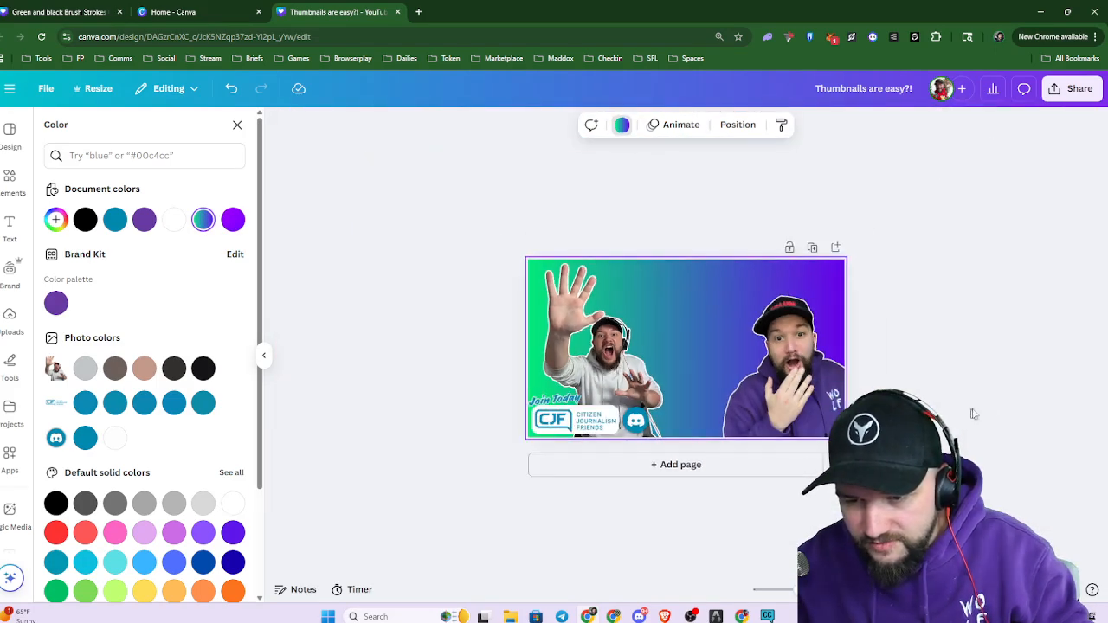
pyautogui.click(962, 337)
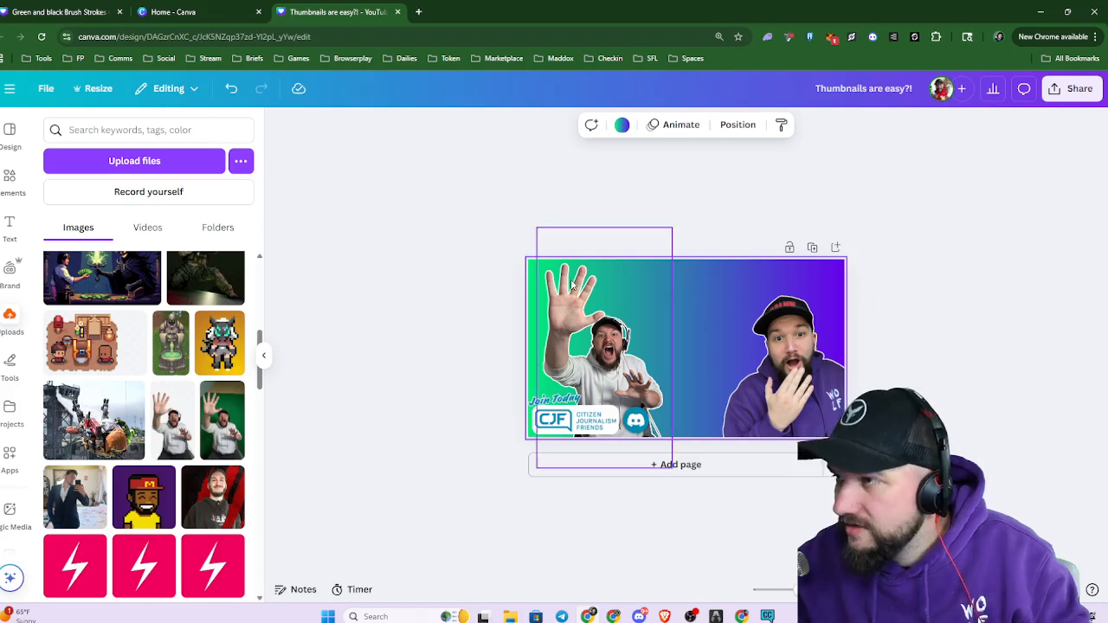
# Switch to the "Green and black Brush Strokes Creative YouTube Thumbnail" design and turn its white page background into a gradient
pyautogui.click(190, 14)
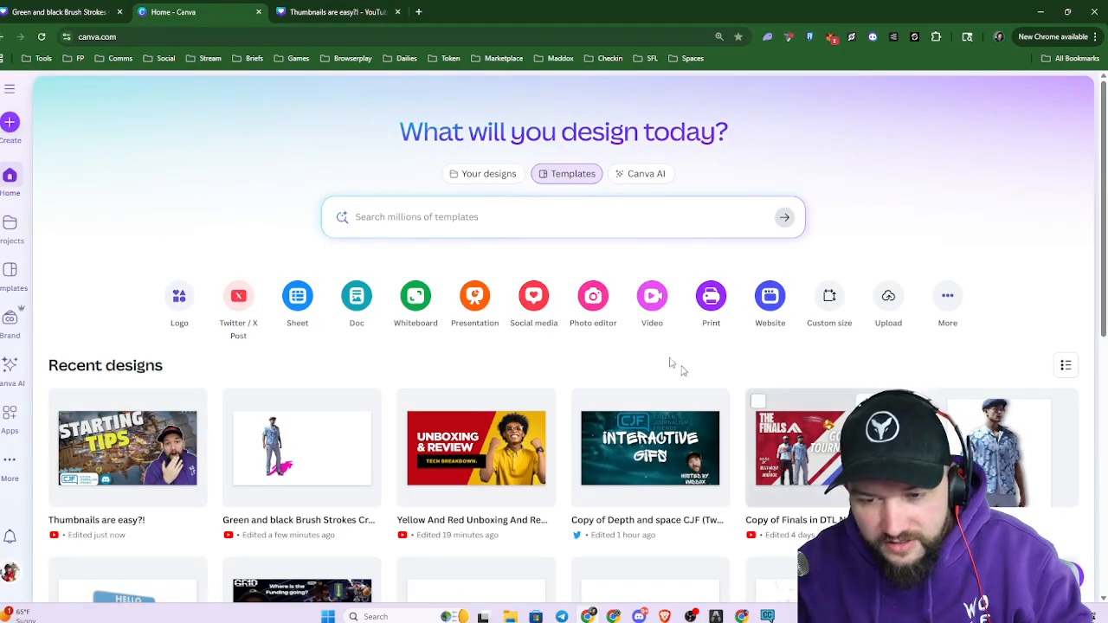
pyautogui.hotkey('ctrl', 'shift', 'Tab')
pyautogui.moveTo(595, 411)
pyautogui.mouseDown()
pyautogui.moveTo(541, 398)
pyautogui.moveTo(641, 405)
pyautogui.moveTo(616, 405)
pyautogui.mouseUp()
pyautogui.scroll(-2, 619, 402)
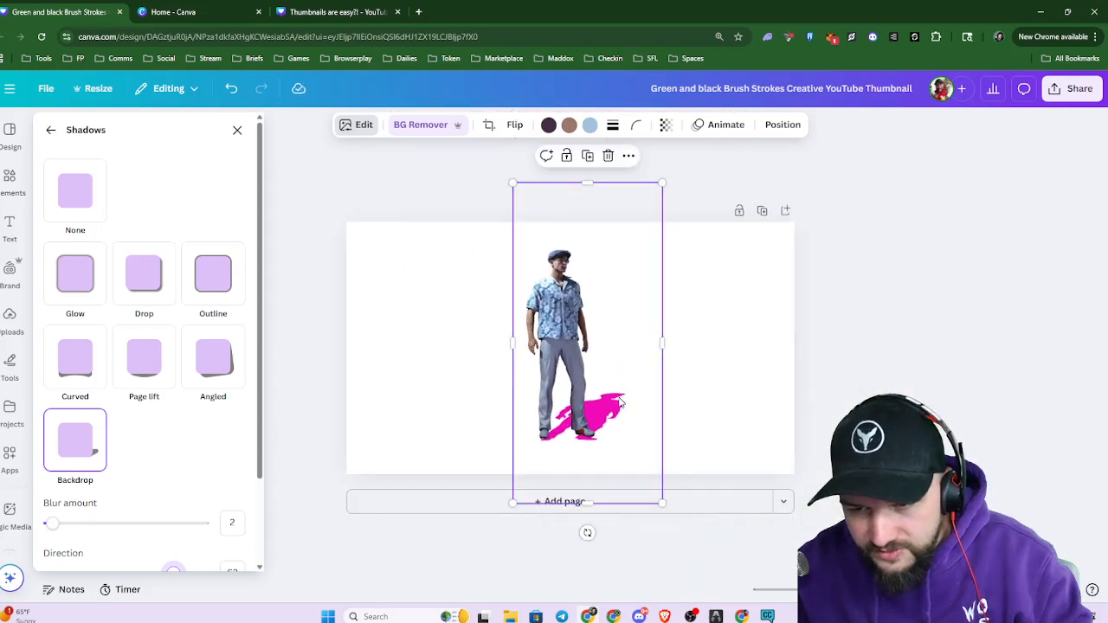
pyautogui.click(762, 380)
pyautogui.click(521, 126)
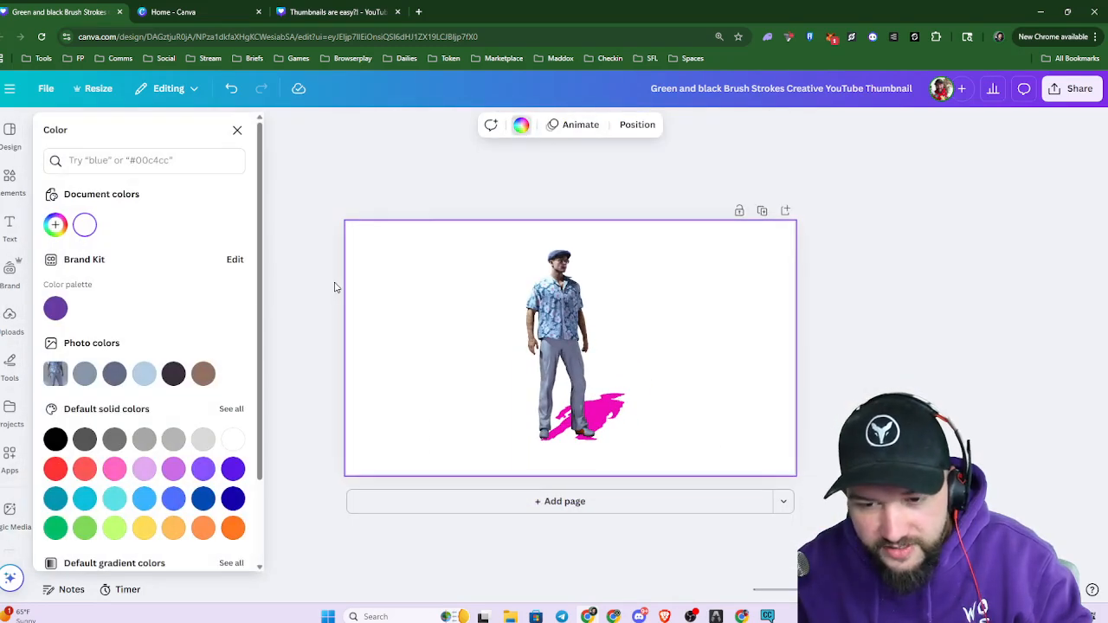
pyautogui.click(55, 225)
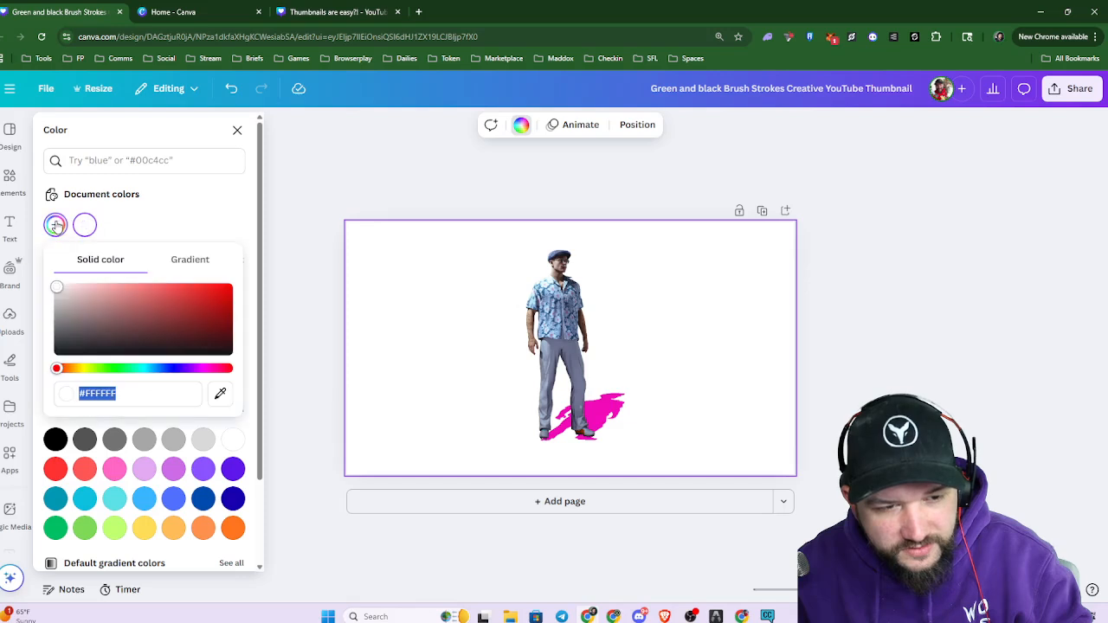
pyautogui.click(201, 264)
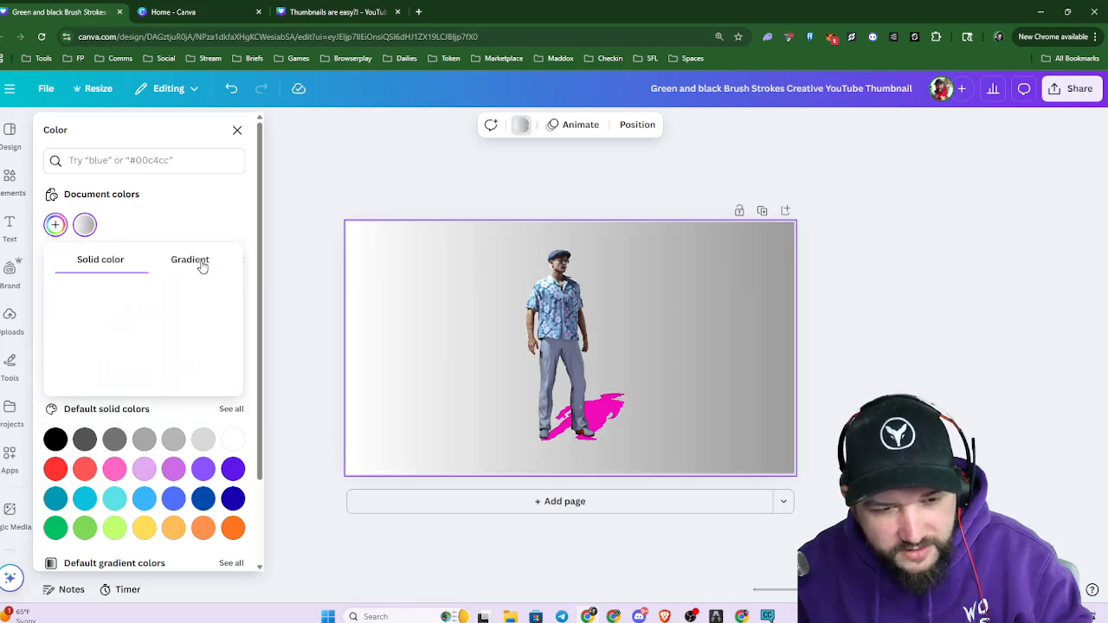
# Set the second color of the background gradient to black, #000000
pyautogui.click(66, 319)
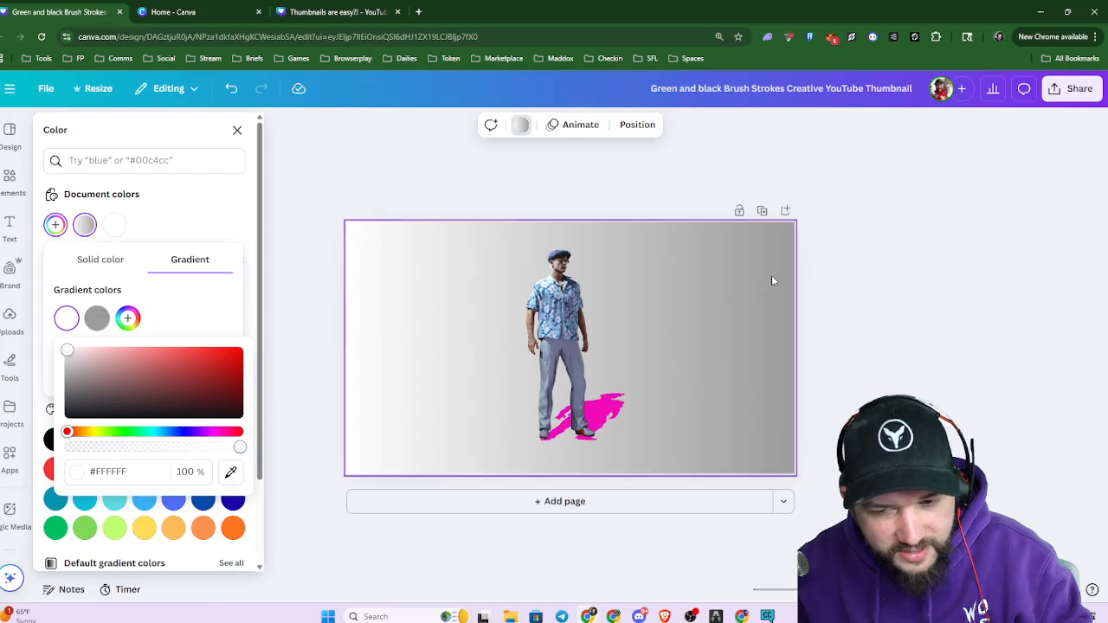
pyautogui.click(98, 321)
pyautogui.moveTo(98, 377); pyautogui.dragTo(95, 470)
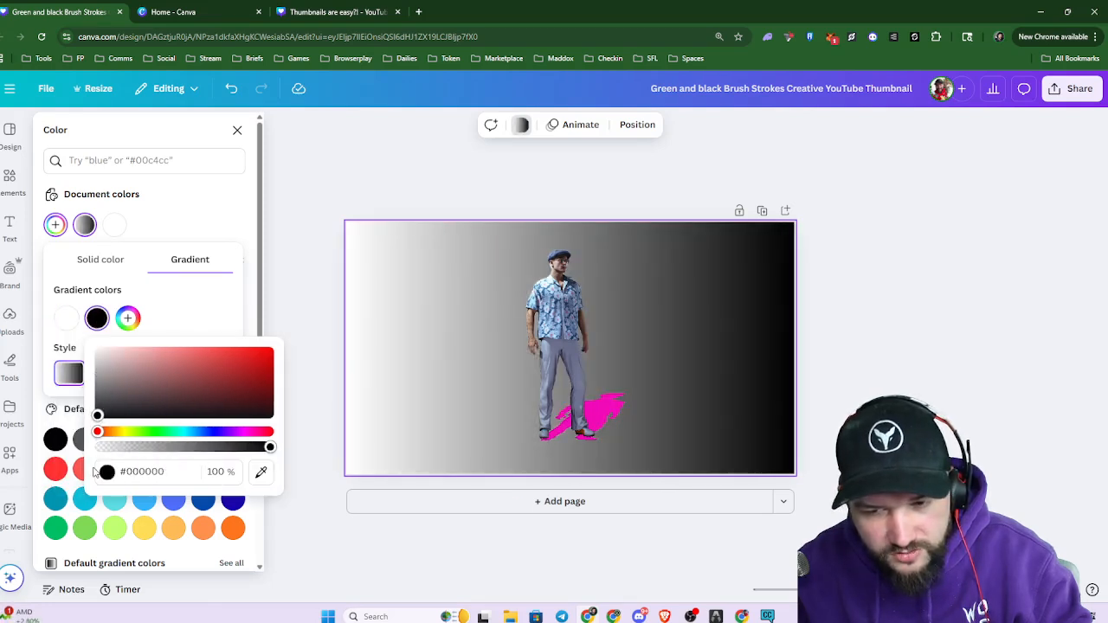
# Change the color of the standing character's backdrop shadow to black, #000000
pyautogui.click(366, 272)
pyautogui.click(654, 385)
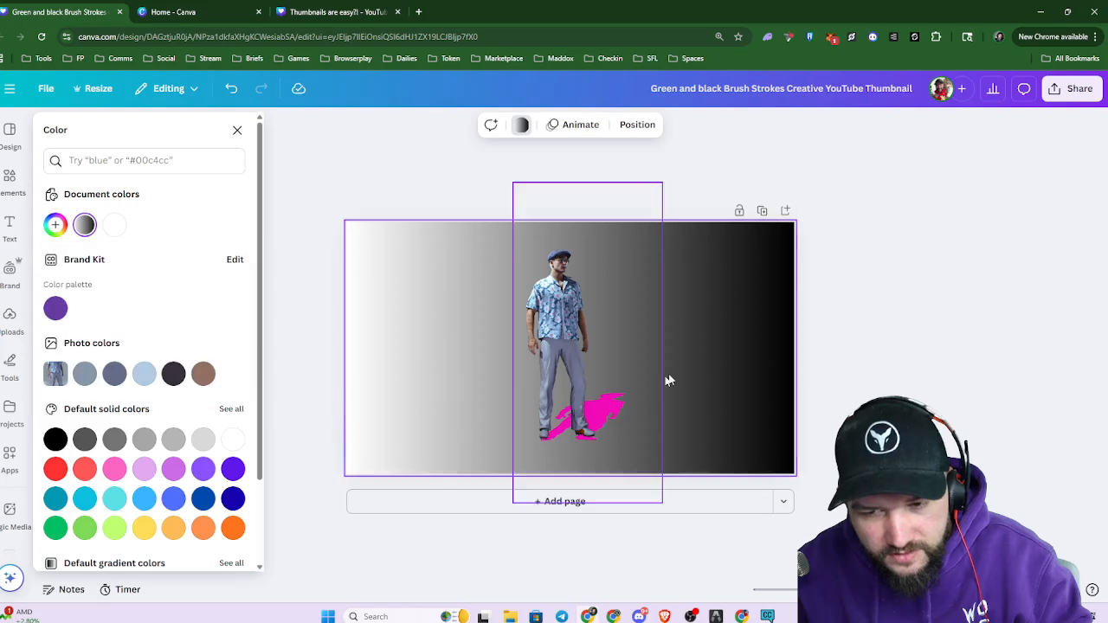
pyautogui.scroll(3, 625, 450)
pyautogui.click(317, 287)
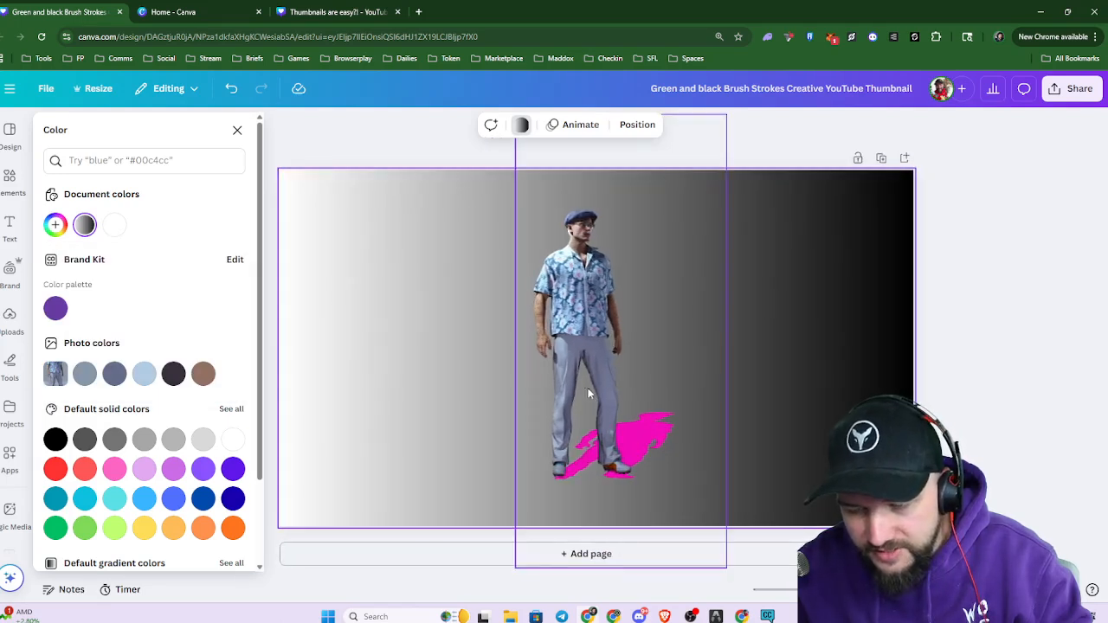
pyautogui.click(584, 310)
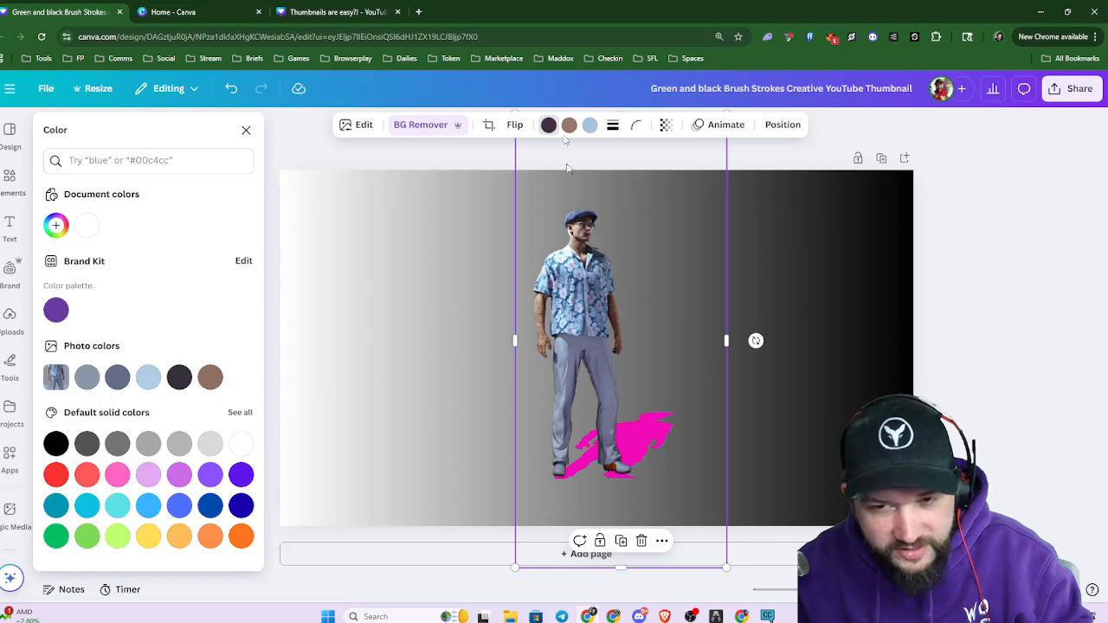
pyautogui.click(362, 125)
pyautogui.scroll(-5, 54, 407)
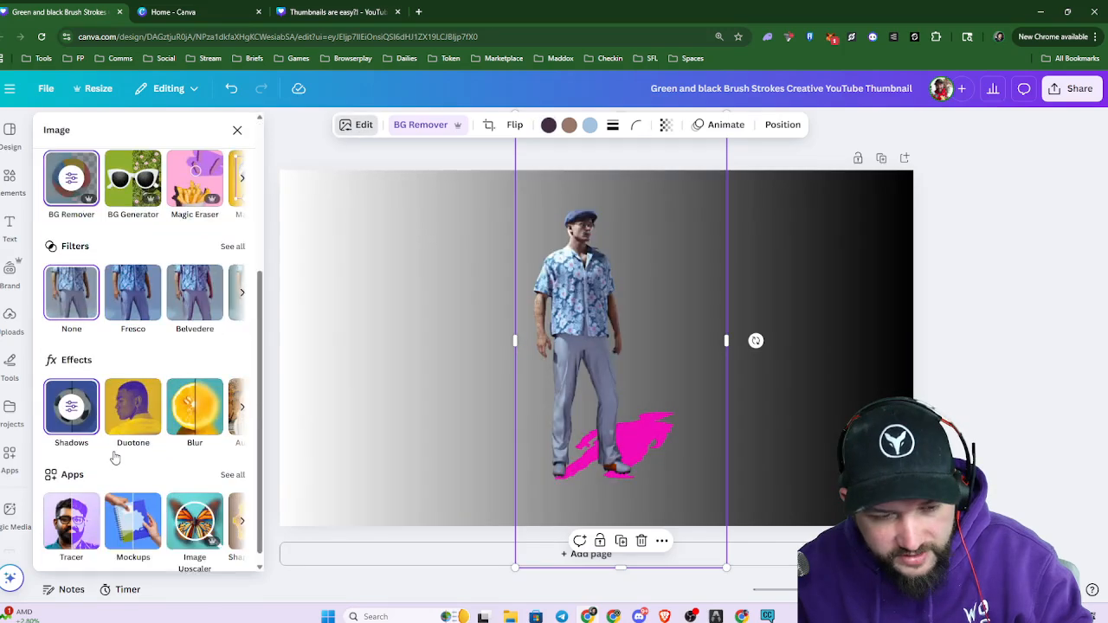
pyautogui.click(53, 405)
pyautogui.scroll(-3, 173, 432)
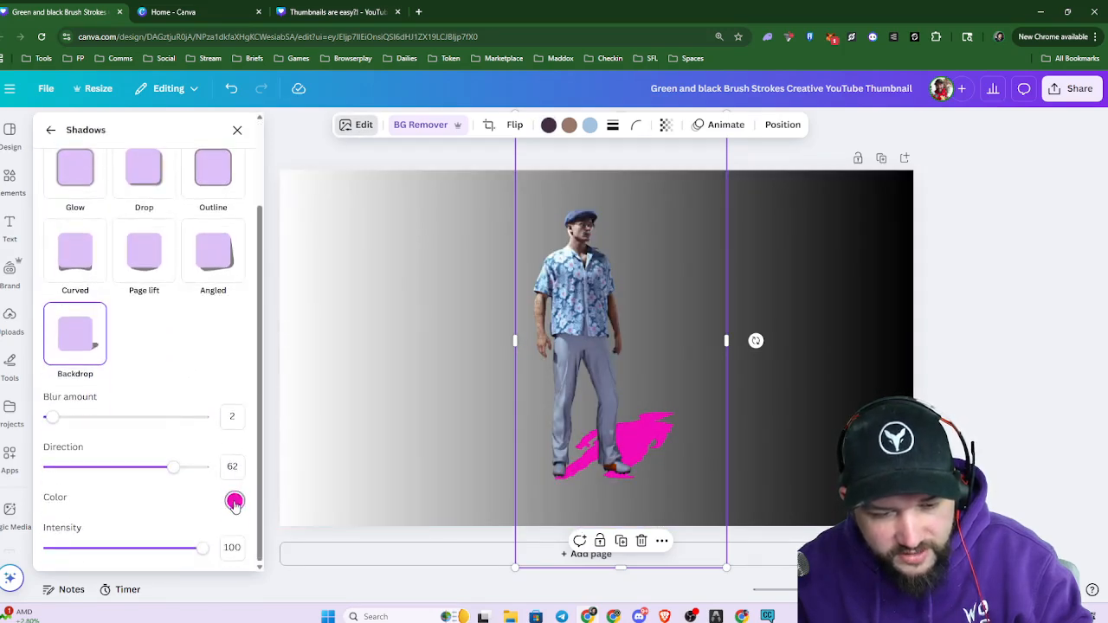
pyautogui.click(235, 502)
pyautogui.click(236, 421)
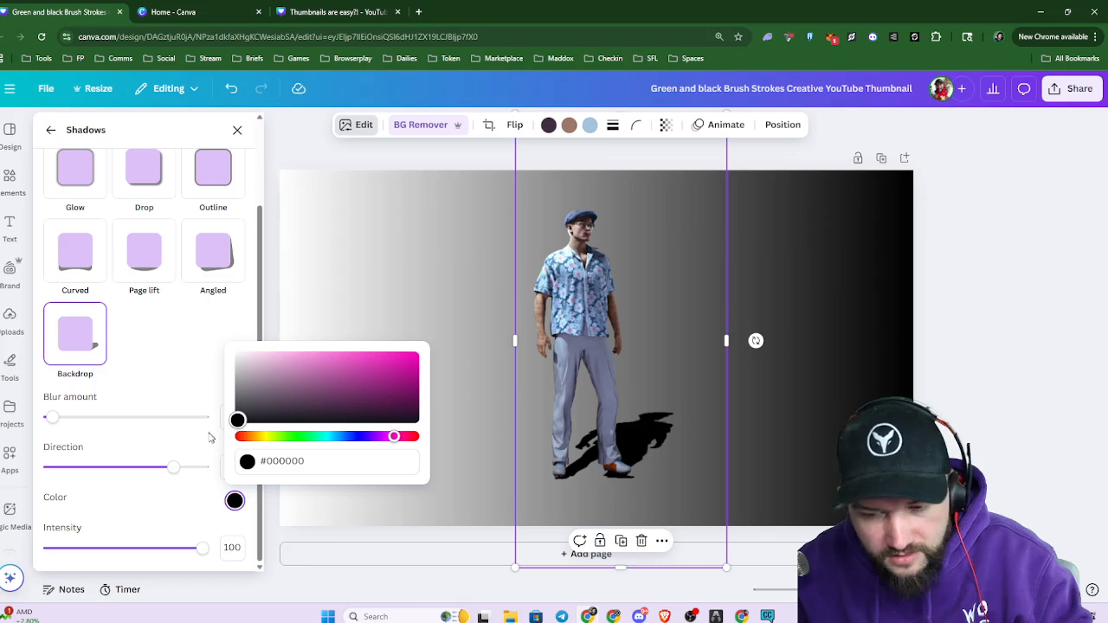
pyautogui.click(140, 422)
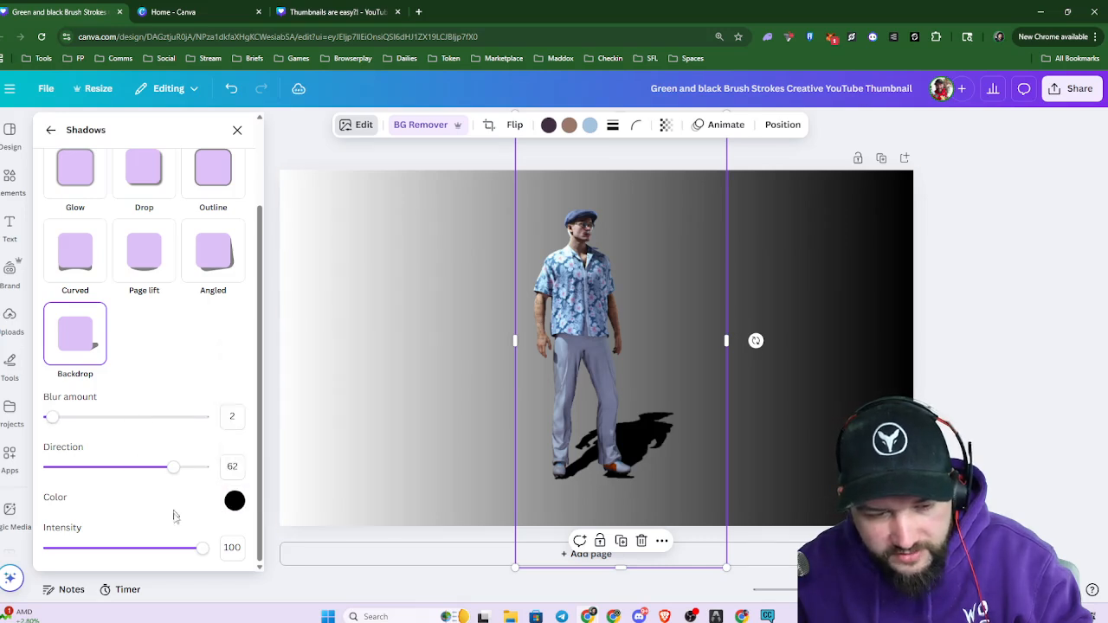
# Set the character's backdrop shadow intensity to 44 and its direction to 100
pyautogui.moveTo(200, 553); pyautogui.dragTo(117, 557)
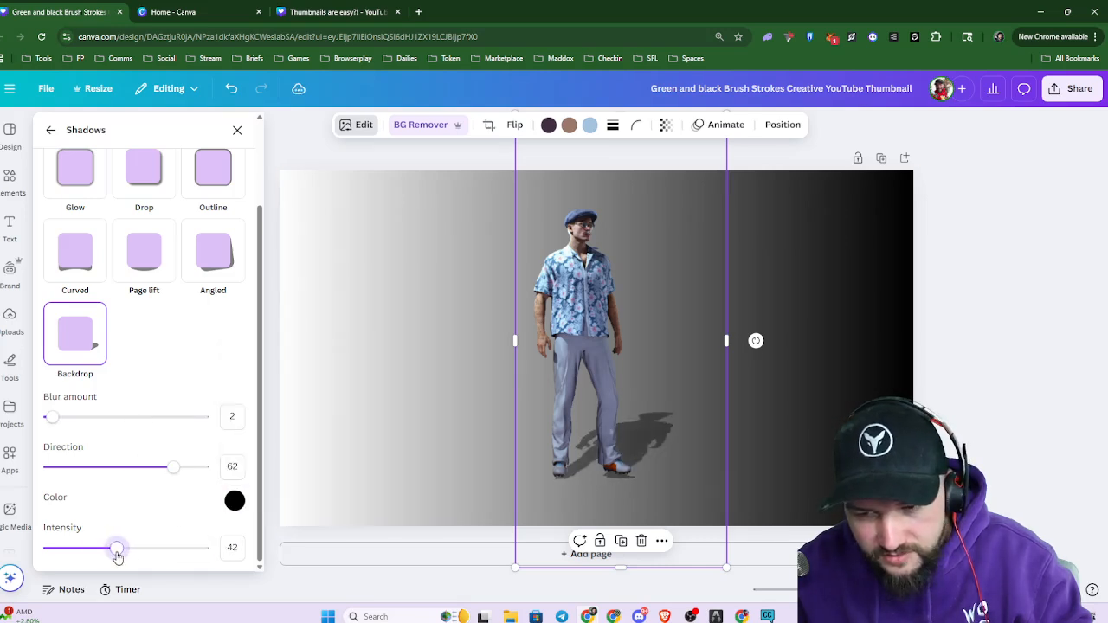
pyautogui.scroll(-3, 782, 438)
pyautogui.moveTo(572, 353); pyautogui.dragTo(583, 368)
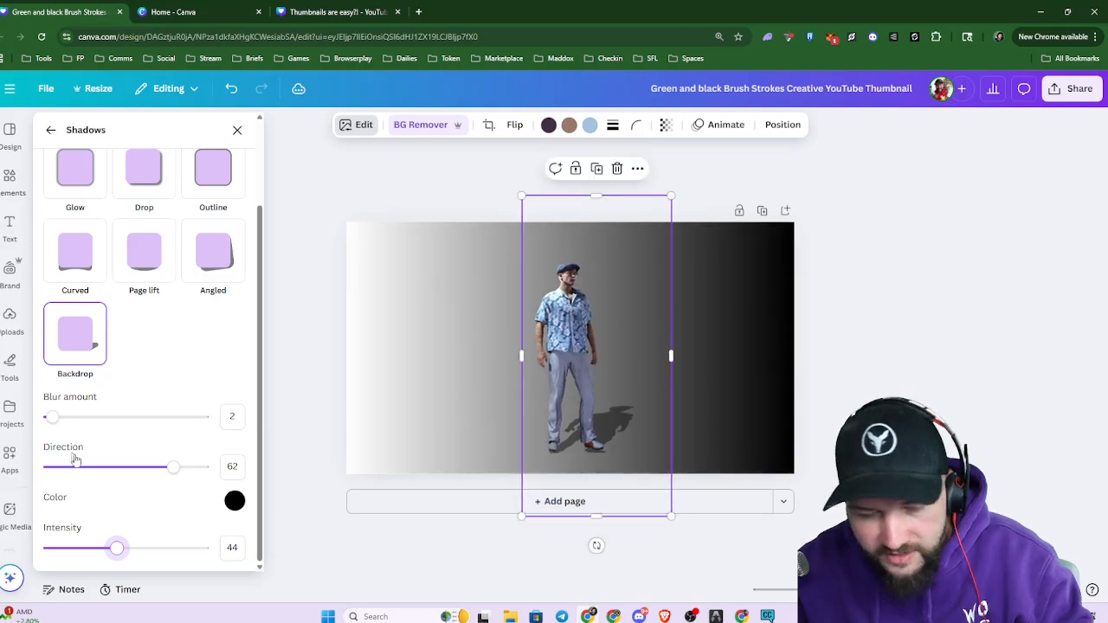
pyautogui.moveTo(170, 469); pyautogui.dragTo(271, 483)
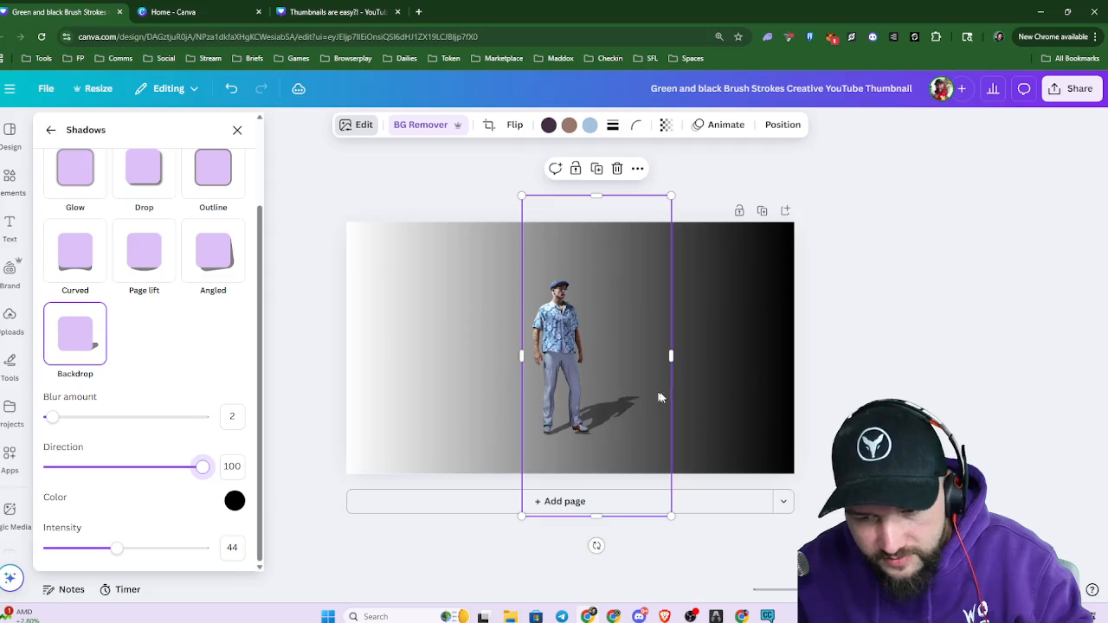
# Enlarge and reposition the character so the figure nearly fills the page height, with its feet near the page's lower edge
pyautogui.moveTo(660, 397); pyautogui.dragTo(606, 367)
pyautogui.moveTo(667, 468); pyautogui.dragTo(715, 569)
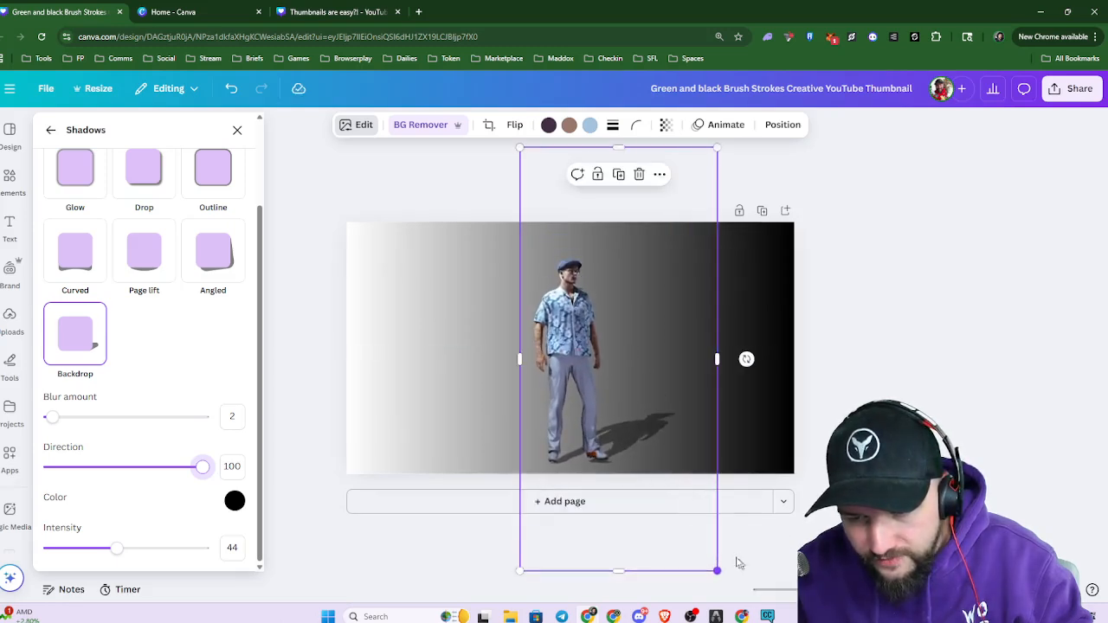
pyautogui.moveTo(643, 427); pyautogui.dragTo(624, 421)
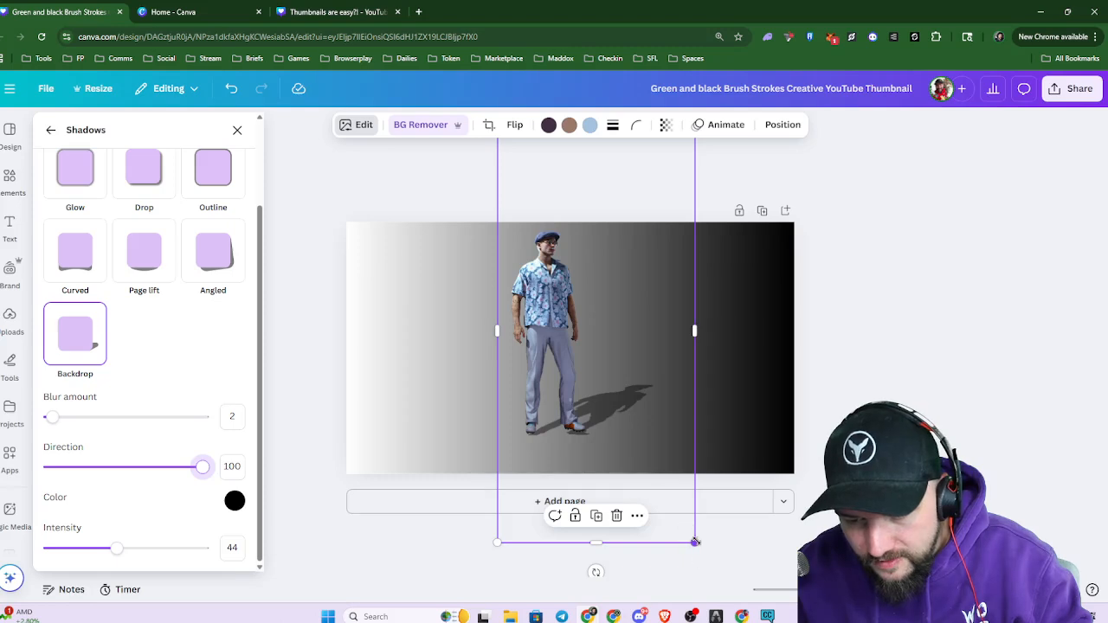
pyautogui.moveTo(695, 542); pyautogui.dragTo(724, 573)
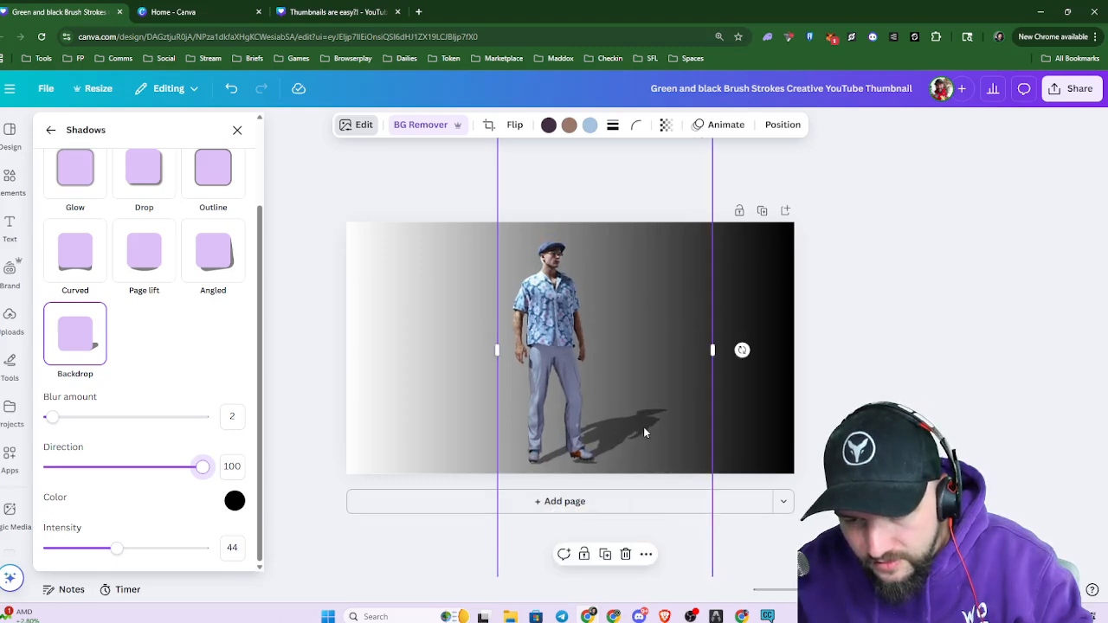
pyautogui.scroll(-3, 644, 432)
pyautogui.moveTo(656, 488); pyautogui.dragTo(667, 512)
pyautogui.moveTo(625, 386)
pyautogui.mouseDown()
pyautogui.moveTo(623, 363)
pyautogui.moveTo(626, 374)
pyautogui.mouseUp()
pyautogui.moveTo(662, 494); pyautogui.dragTo(662, 488)
pyautogui.moveTo(612, 332); pyautogui.dragTo(617, 346)
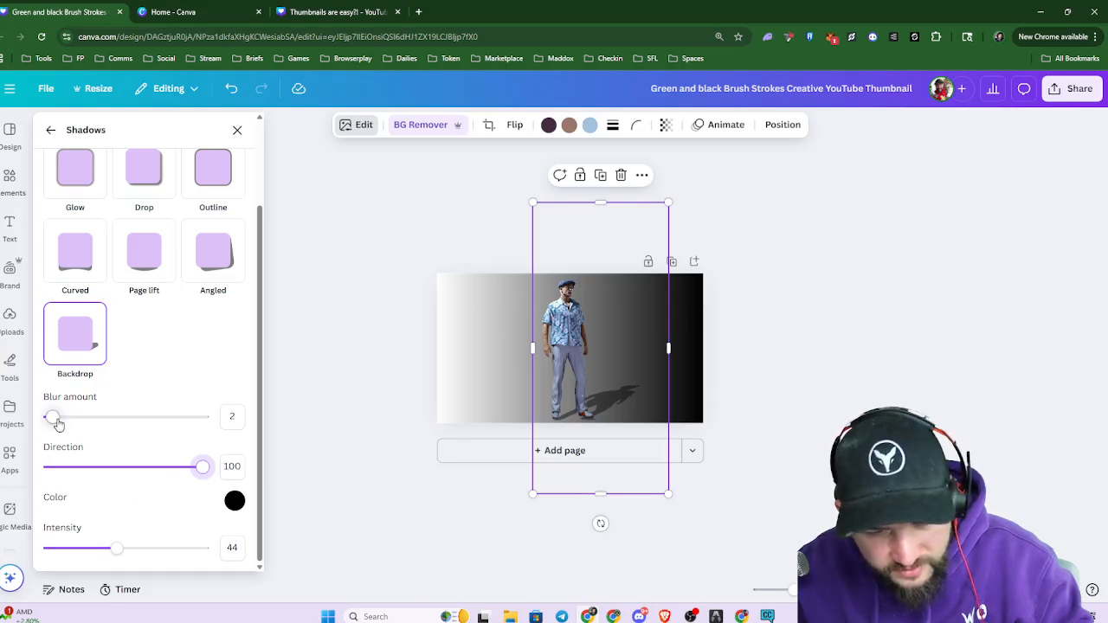
# Set the backdrop shadow's blur amount to 19 and its intensity to 51
pyautogui.moveTo(56, 422); pyautogui.dragTo(80, 430)
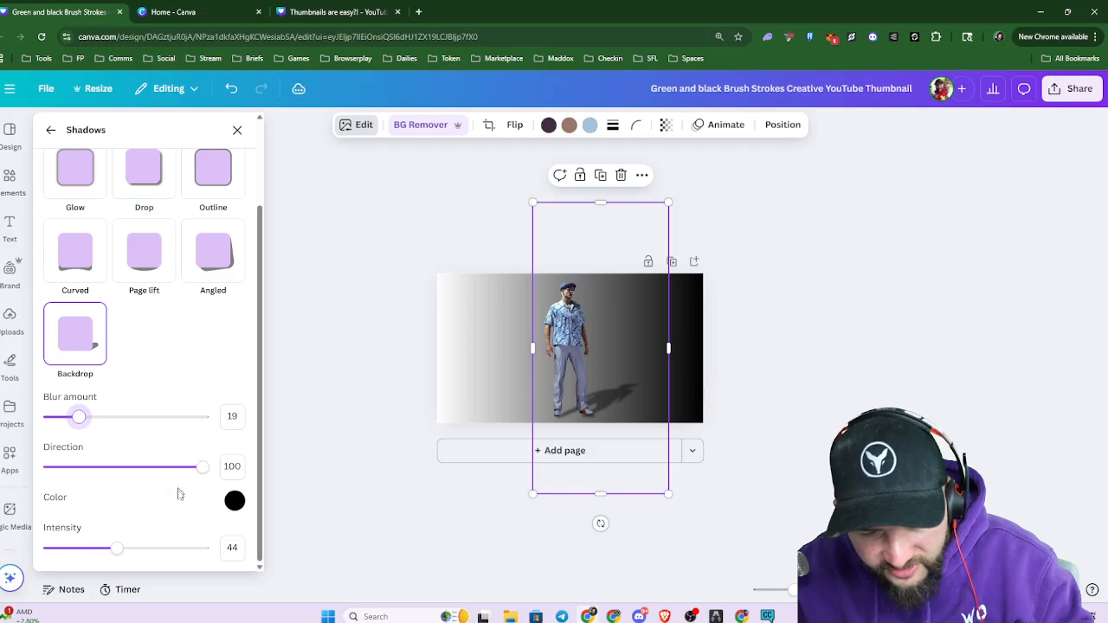
pyautogui.moveTo(115, 553)
pyautogui.mouseDown()
pyautogui.moveTo(83, 548)
pyautogui.moveTo(129, 556)
pyautogui.mouseUp()
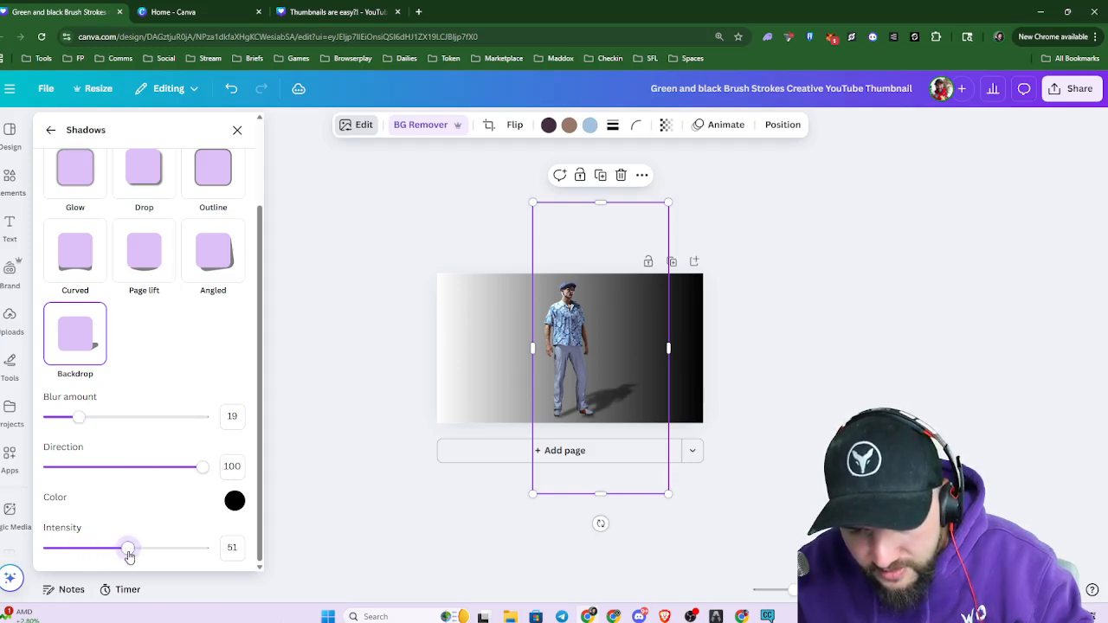
# Try the top-to-bottom and 135° linear styles on the white-to-black page background, and settle on the radial style spreading from the upper-left corner
pyautogui.click(484, 387)
pyautogui.click(521, 125)
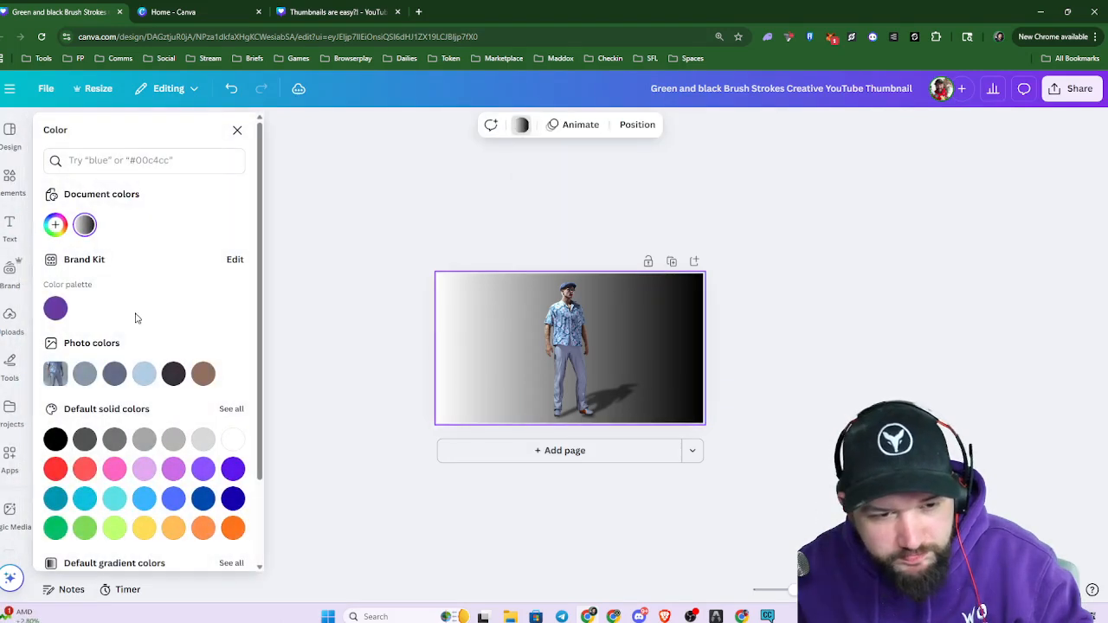
pyautogui.scroll(-1, 199, 329)
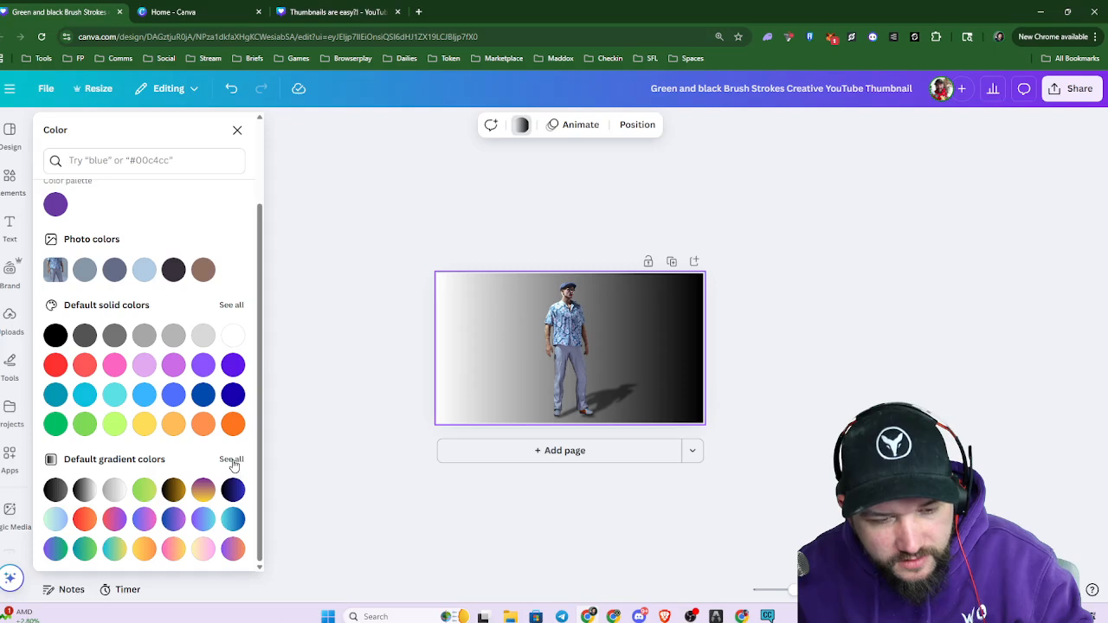
pyautogui.scroll(3, 199, 502)
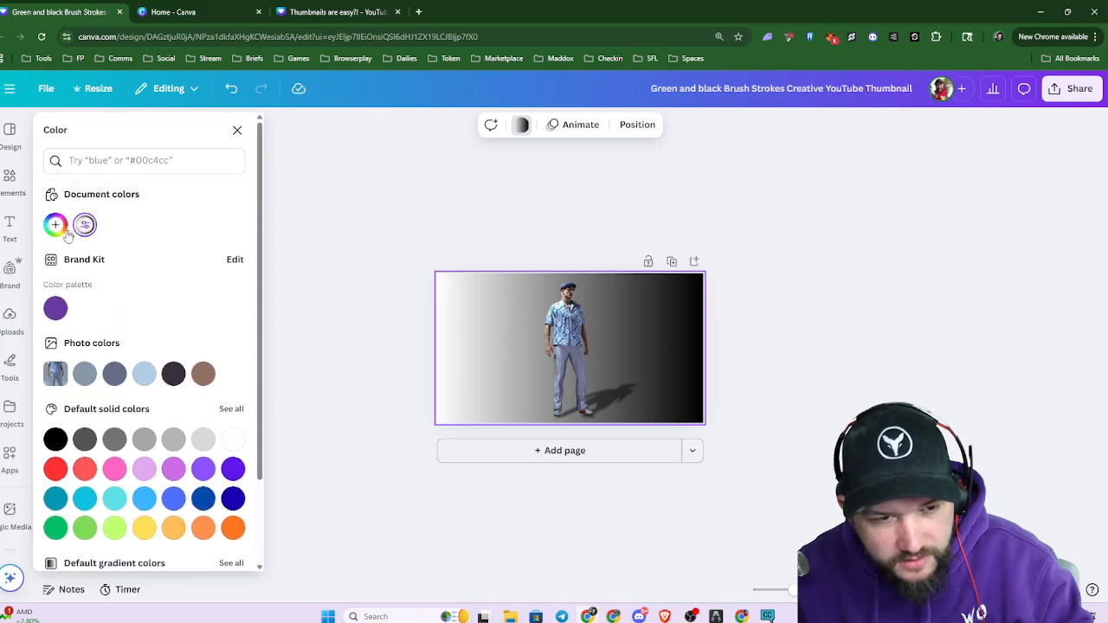
pyautogui.click(54, 225)
pyautogui.click(210, 237)
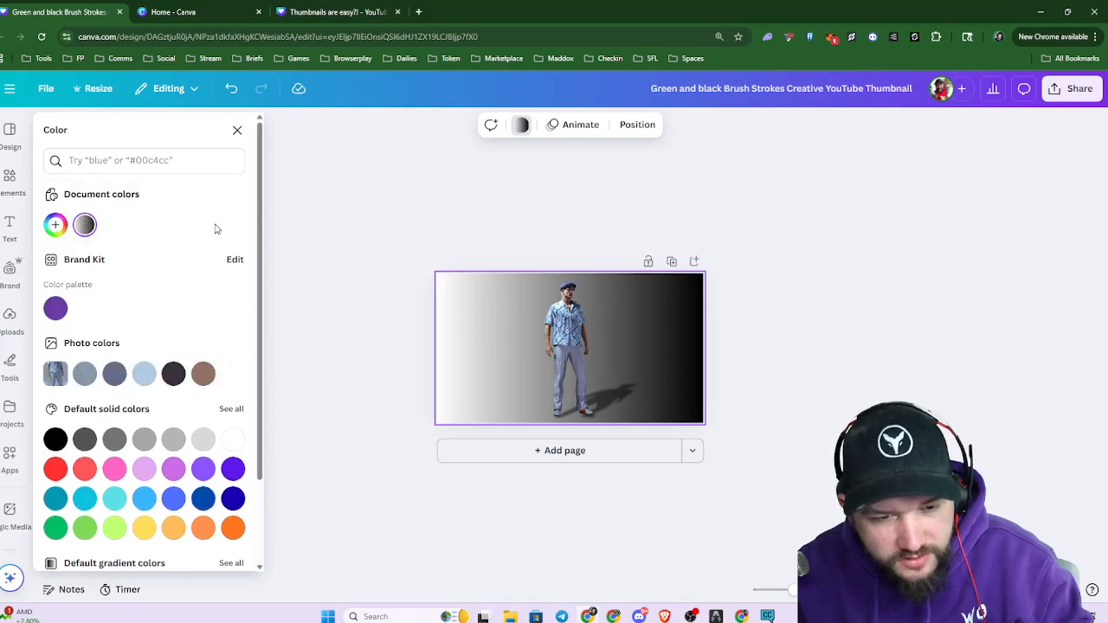
pyautogui.click(56, 225)
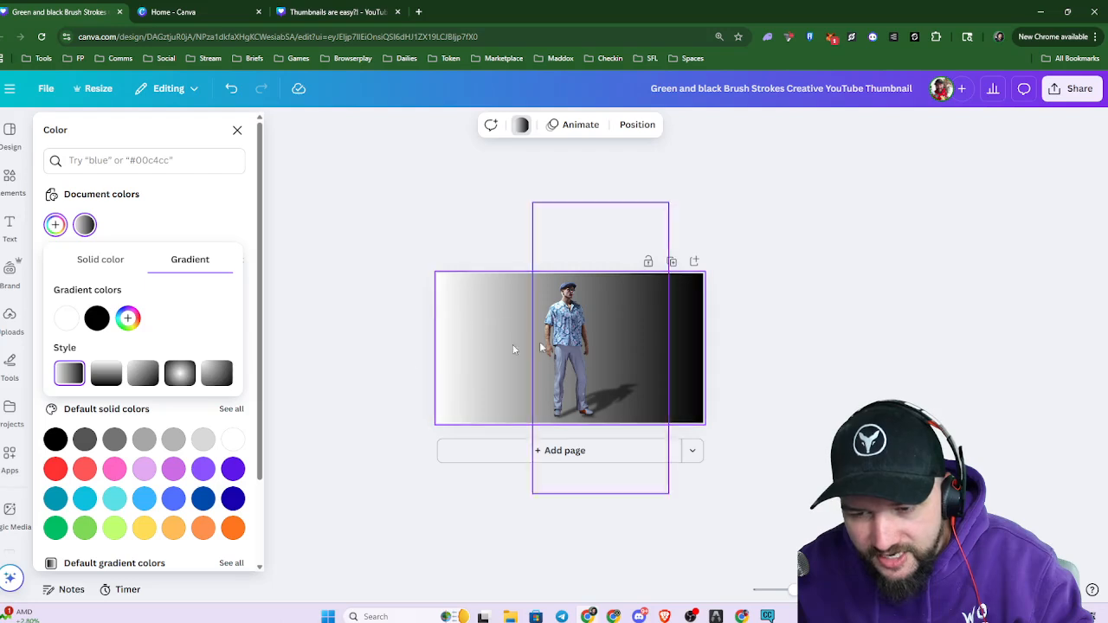
pyautogui.click(102, 379)
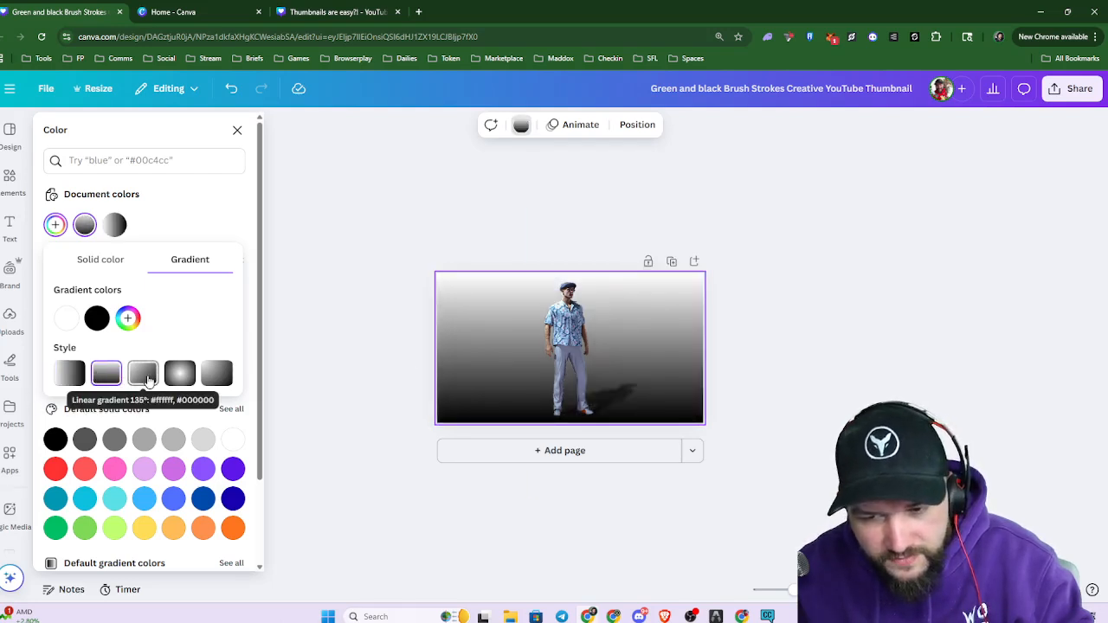
pyautogui.click(144, 374)
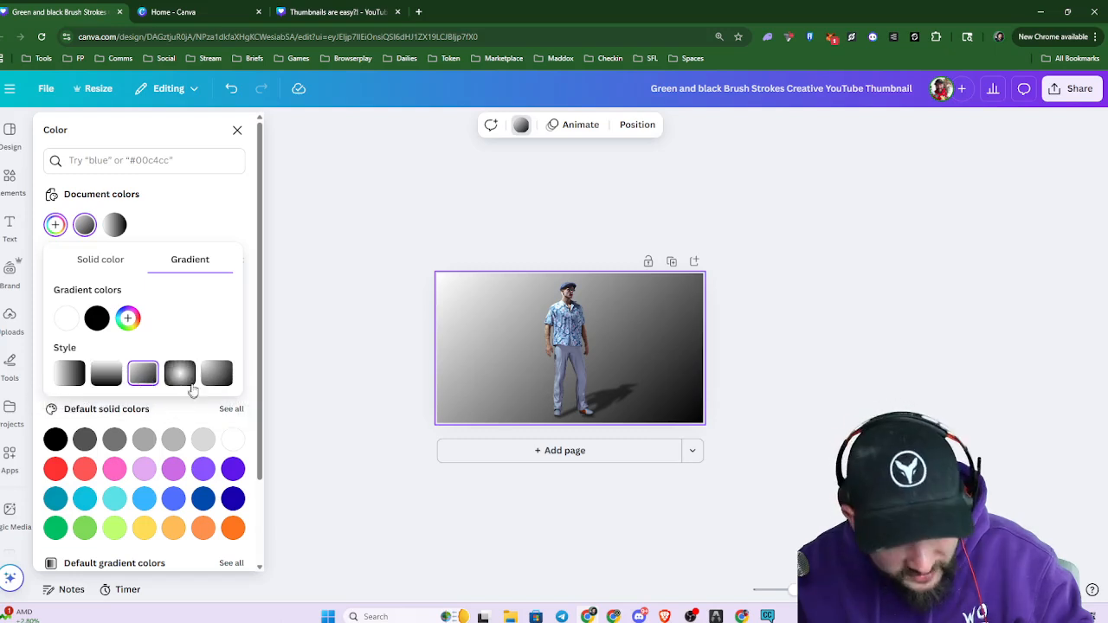
pyautogui.click(217, 373)
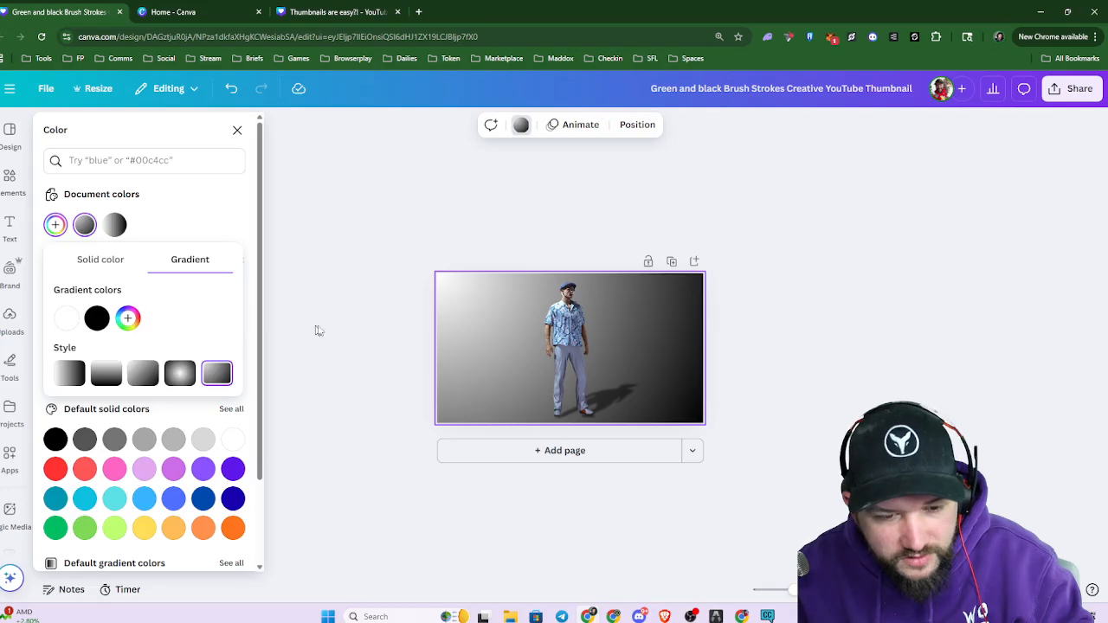
pyautogui.click(389, 343)
pyautogui.scroll(3, 725, 515)
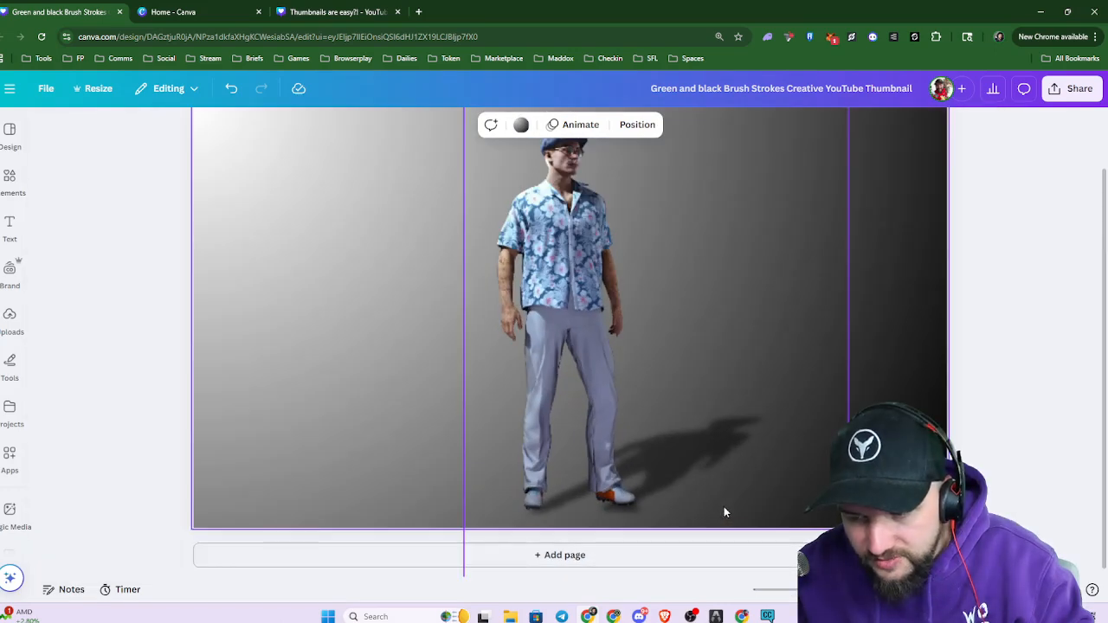
pyautogui.scroll(-3, 725, 513)
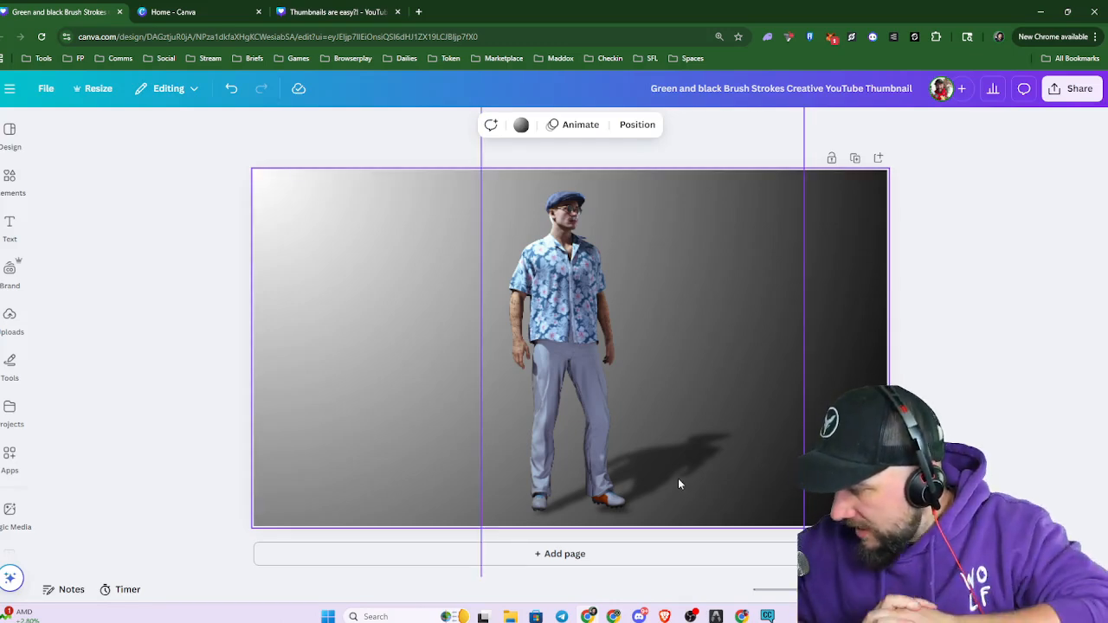
# Change the color of the character's backdrop shadow to a light periwinkle blue
pyautogui.click(577, 344)
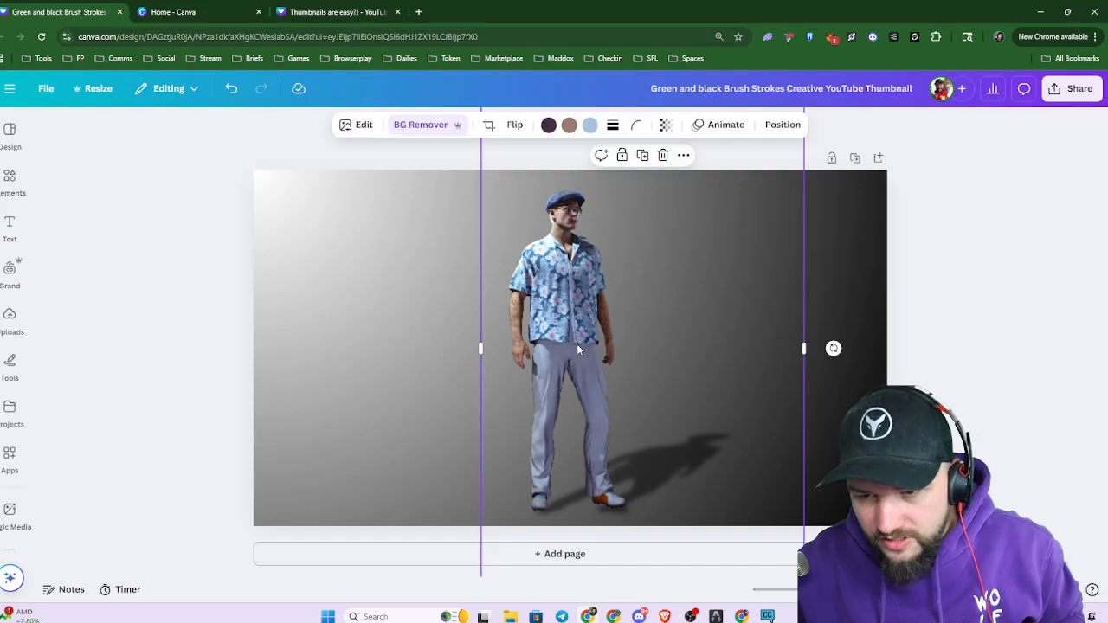
pyautogui.click(362, 126)
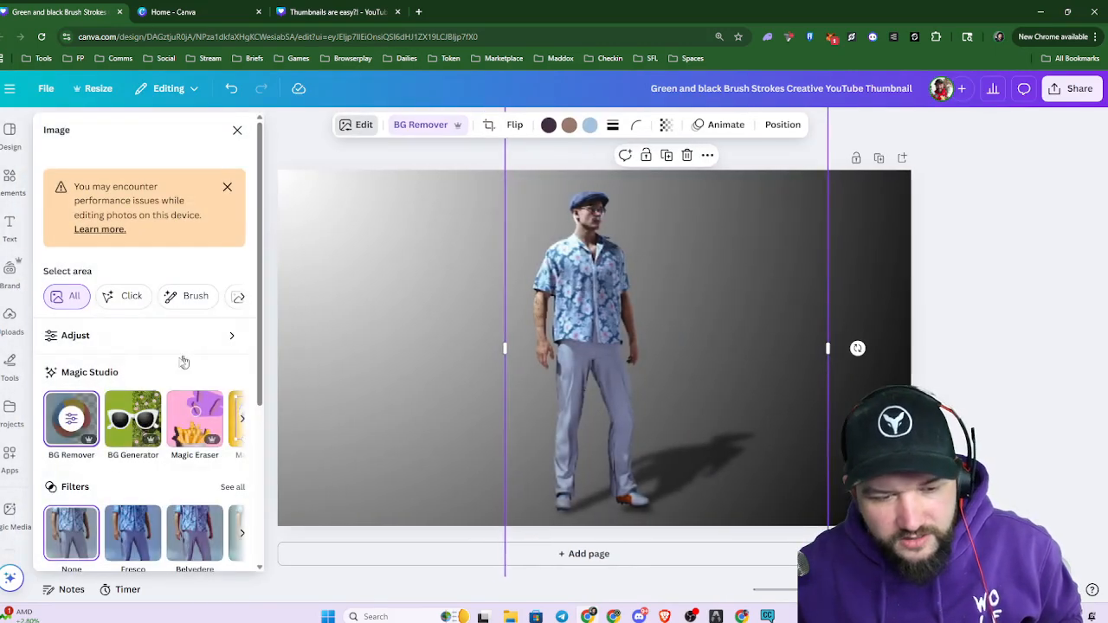
pyautogui.scroll(-3, 82, 389)
pyautogui.click(73, 400)
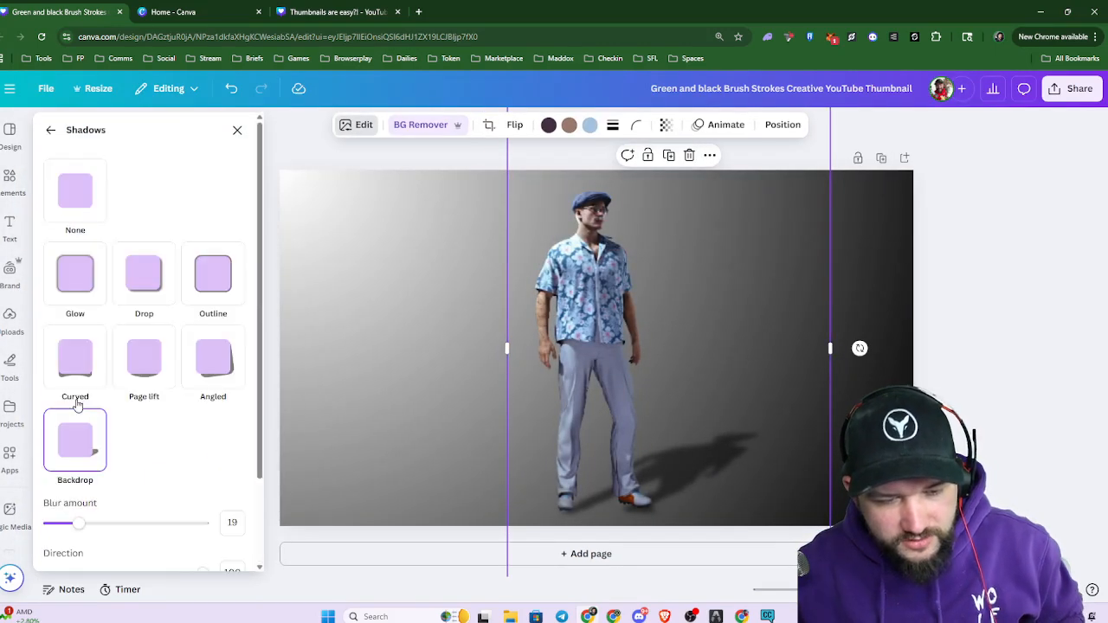
pyautogui.scroll(-2, 176, 407)
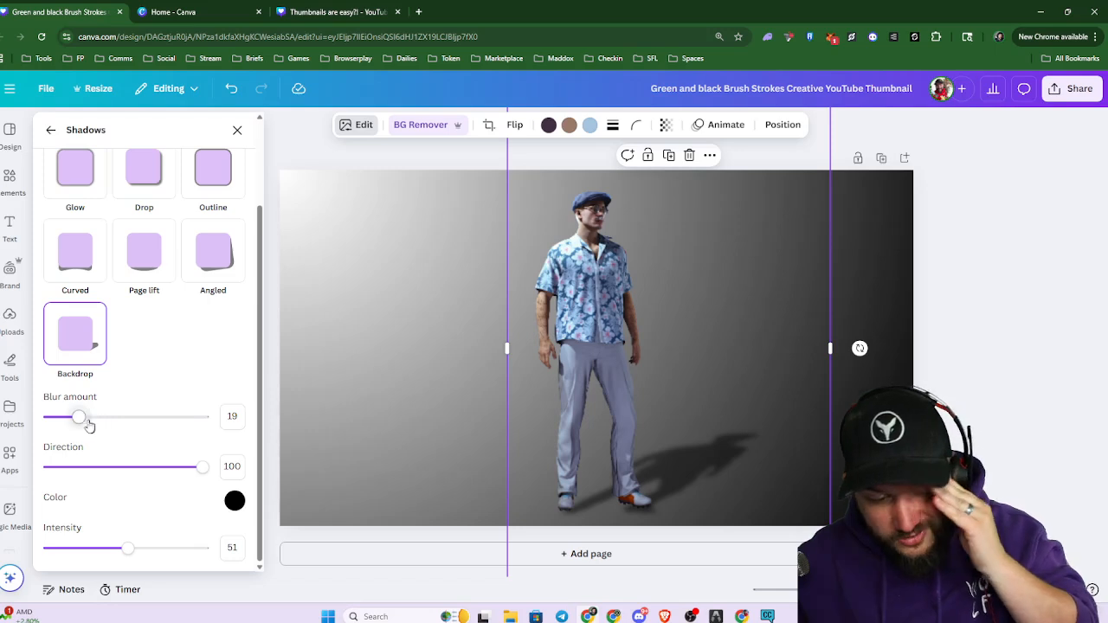
pyautogui.click(234, 500)
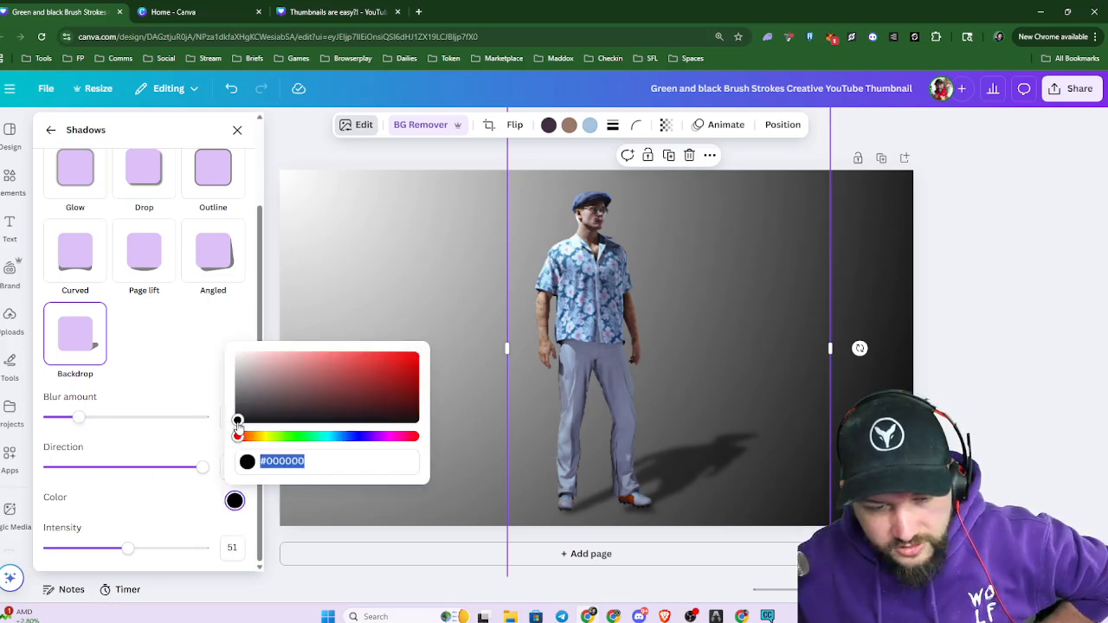
pyautogui.moveTo(237, 421); pyautogui.dragTo(448, 349)
pyautogui.moveTo(373, 394); pyautogui.dragTo(371, 355)
pyautogui.click(355, 437)
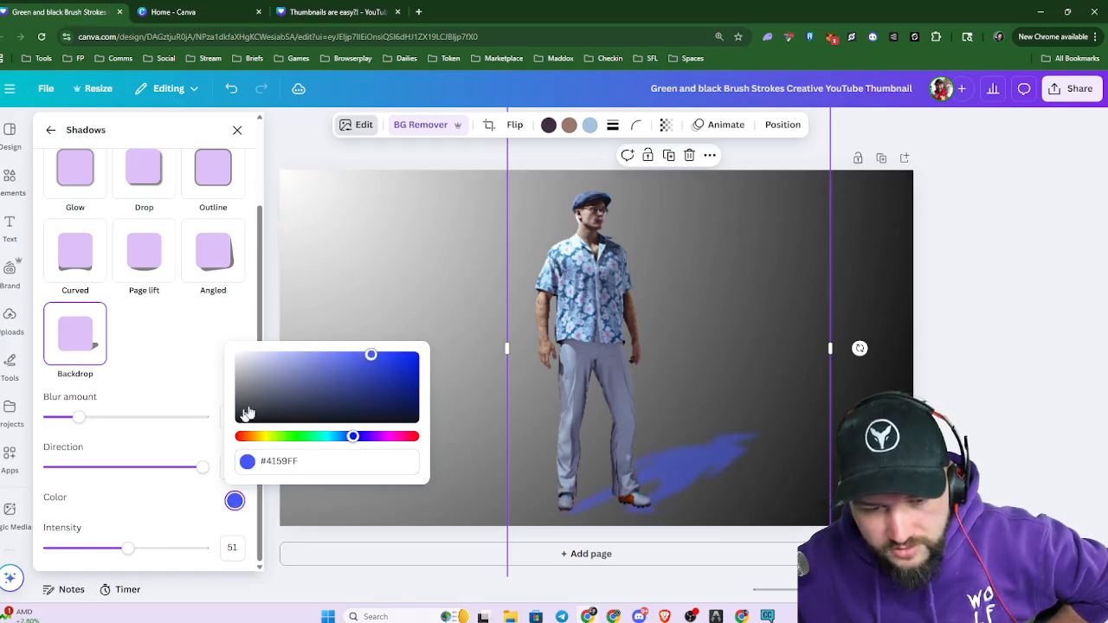
pyautogui.moveTo(370, 355); pyautogui.dragTo(320, 355)
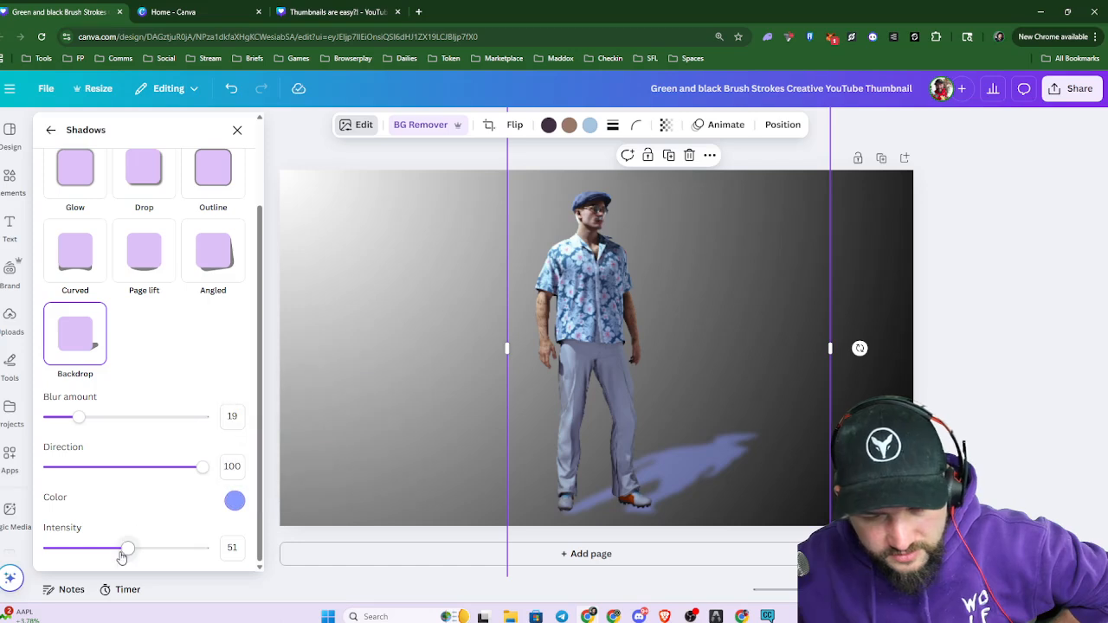
# Set the blue backdrop shadow's intensity to 58, its blur amount to 22 and its direction to 100
pyautogui.click(210, 551)
pyautogui.moveTo(202, 547); pyautogui.dragTo(136, 571)
pyautogui.moveTo(87, 428); pyautogui.dragTo(168, 428)
pyautogui.click(45, 417)
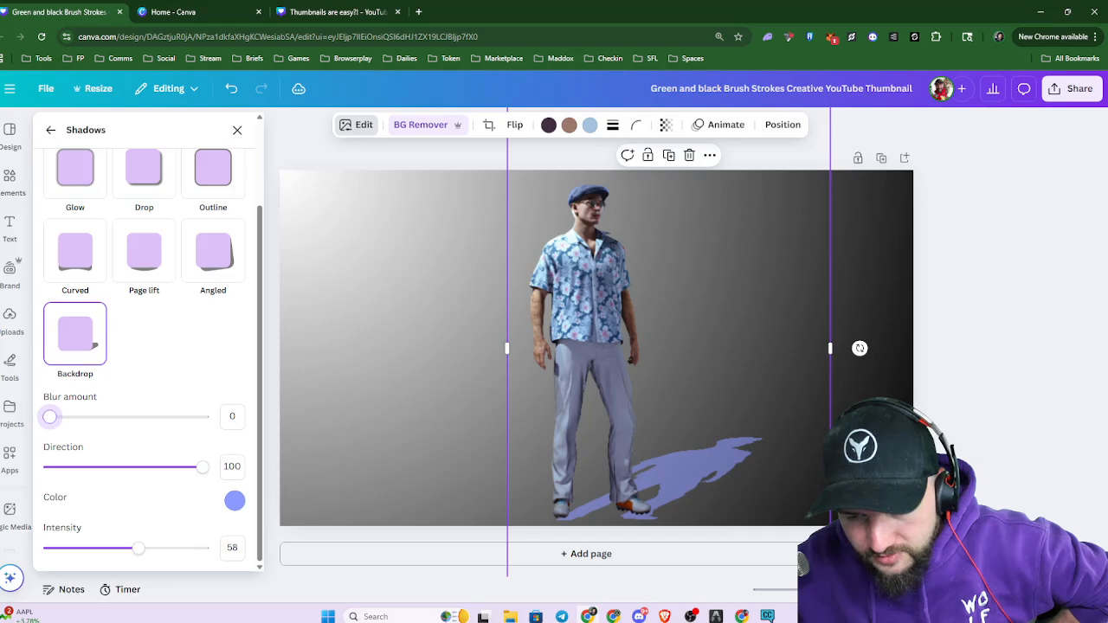
pyautogui.moveTo(49, 417); pyautogui.dragTo(83, 449)
pyautogui.moveTo(188, 471); pyautogui.dragTo(303, 480)
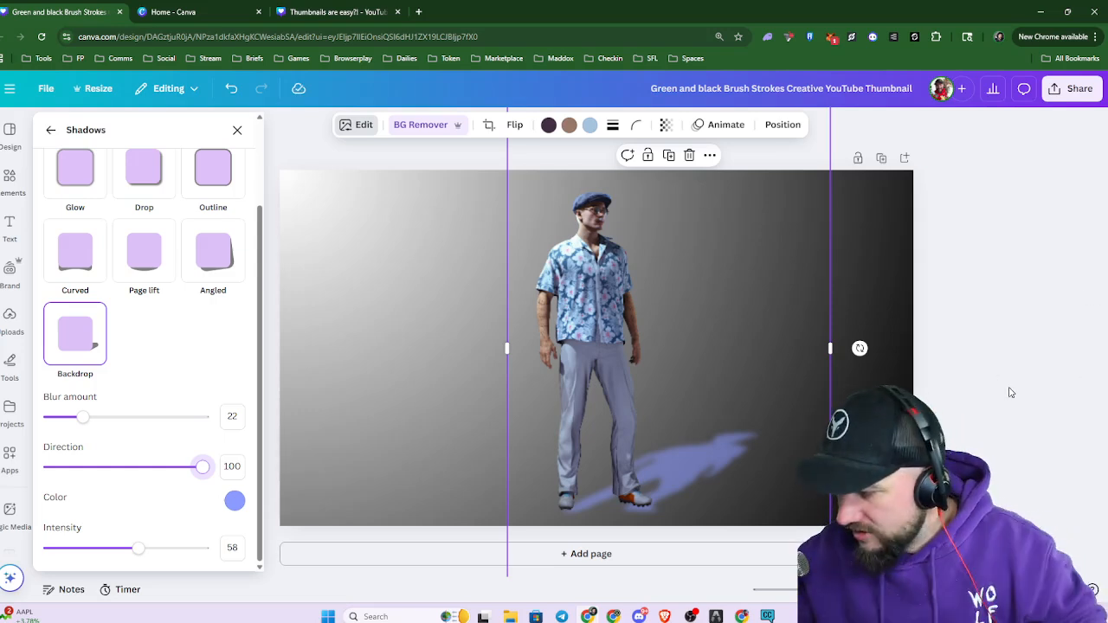
# Move the character with the blue shadow to the right part of the page, keeping it vertically centered
pyautogui.scroll(-3, 995, 377)
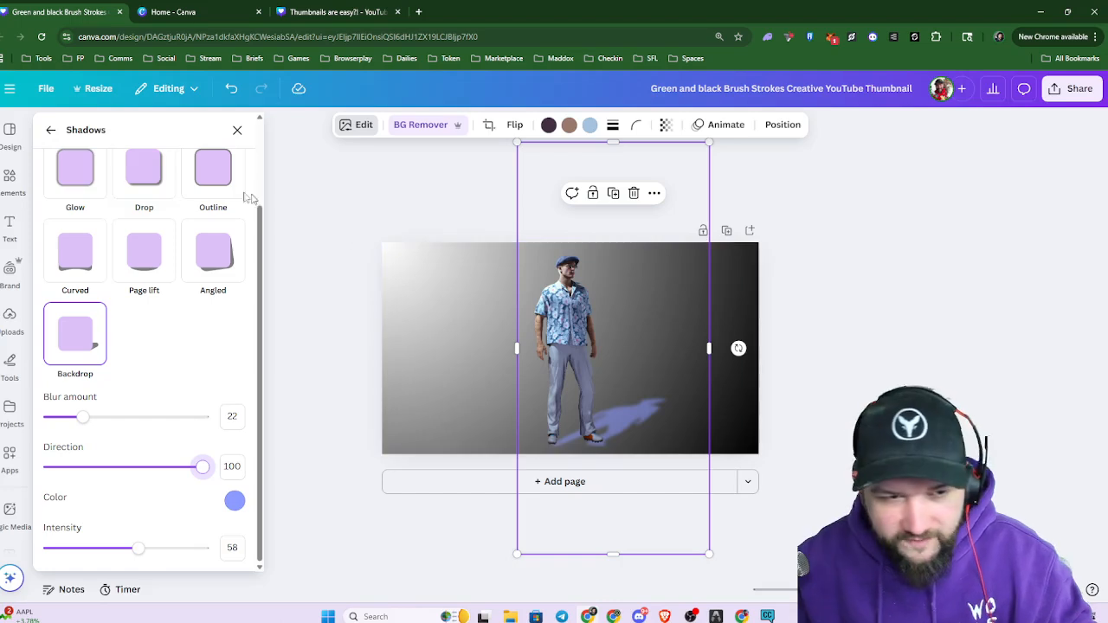
pyautogui.click(11, 230)
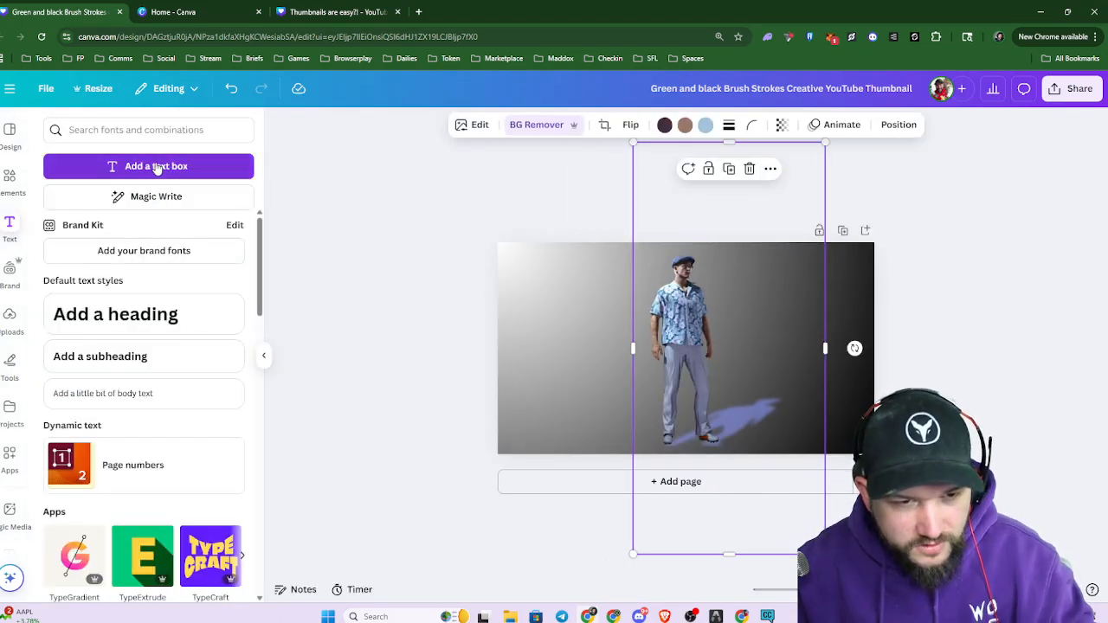
pyautogui.moveTo(719, 323); pyautogui.dragTo(799, 324)
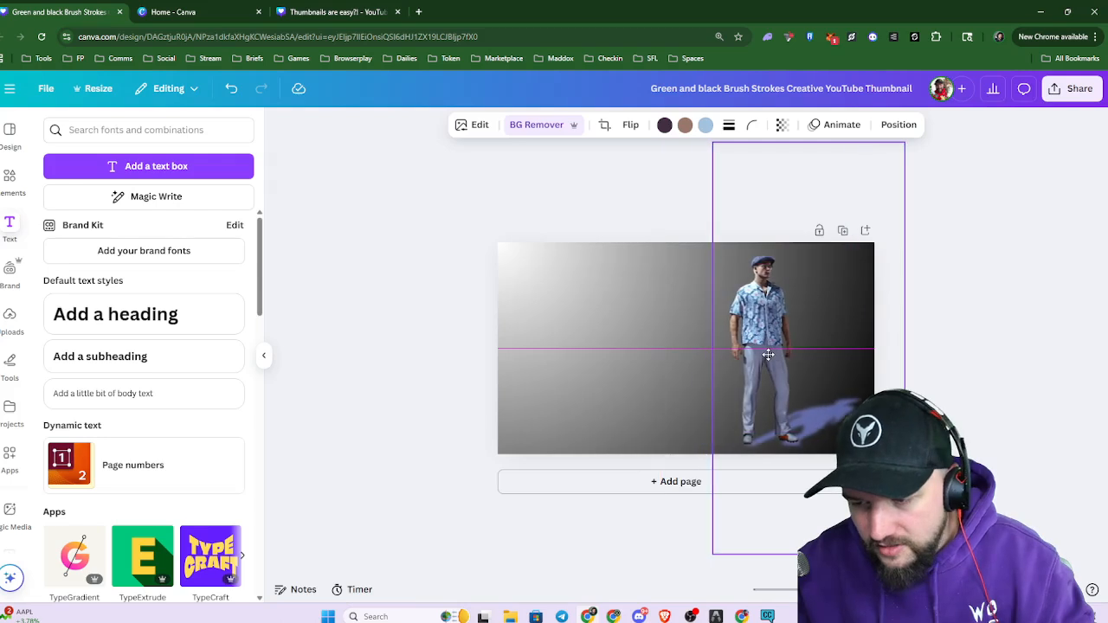
# Add a text box with the default paragraph text, place it in the page's upper-left area and enlarge it to size 41.6
pyautogui.click(177, 167)
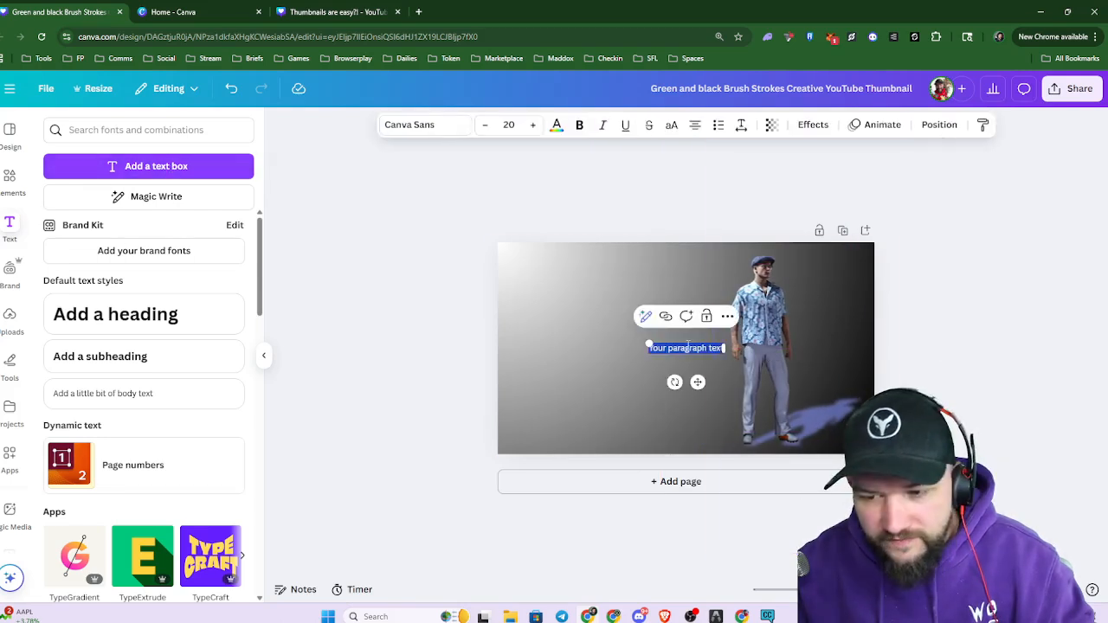
pyautogui.click(449, 375)
pyautogui.moveTo(681, 347); pyautogui.dragTo(442, 257)
pyautogui.moveTo(555, 268); pyautogui.dragTo(638, 275)
pyautogui.click(423, 428)
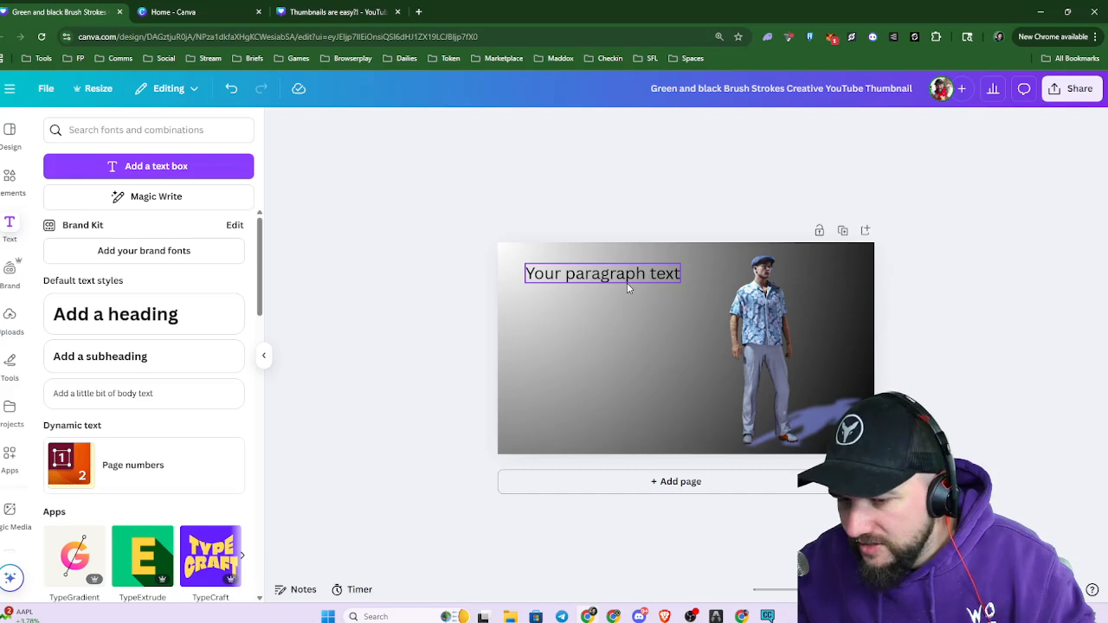
# Enlarge the paragraph text to size 76.8 and wrap it over three lines beside the character
pyautogui.scroll(-3, 710, 417)
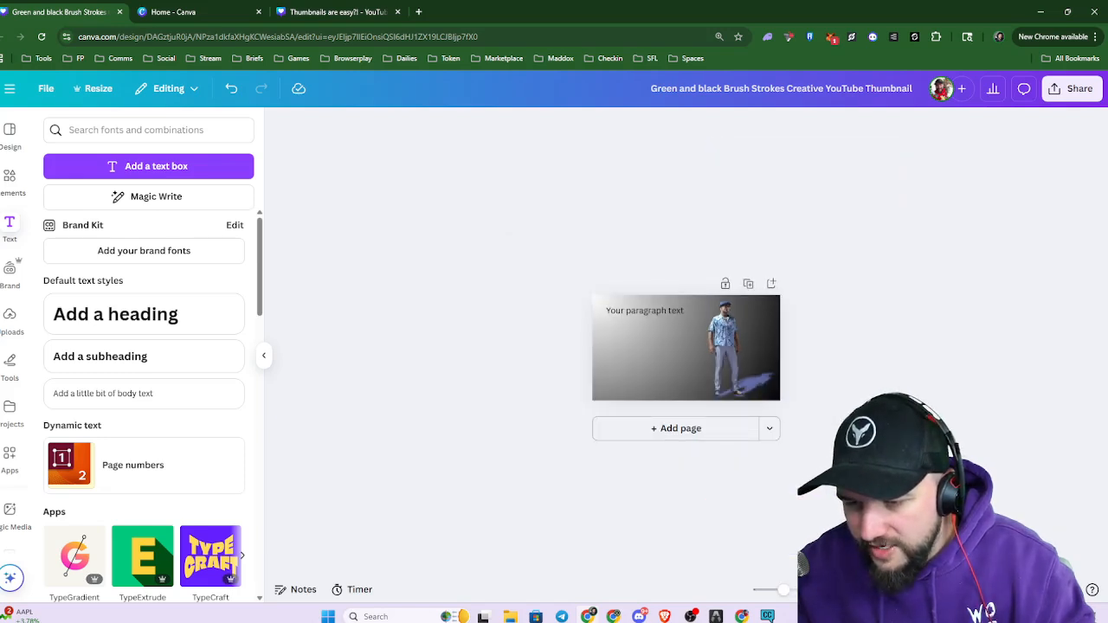
pyautogui.doubleClick(650, 310)
pyautogui.hotkey('ctrl', 'a')
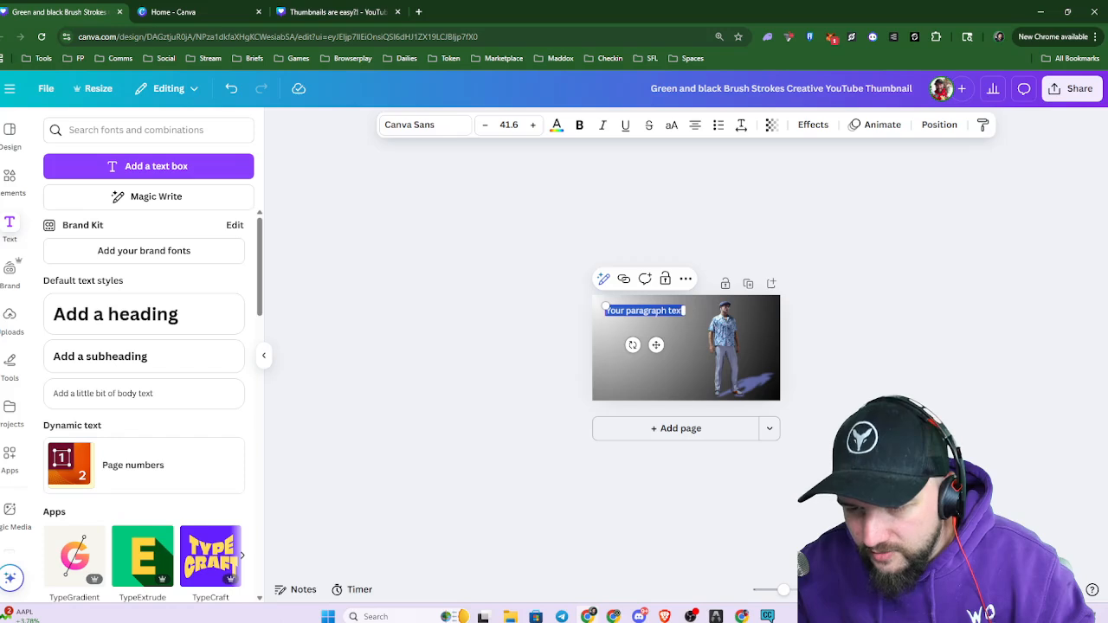
pyautogui.click(644, 324)
pyautogui.click(674, 308)
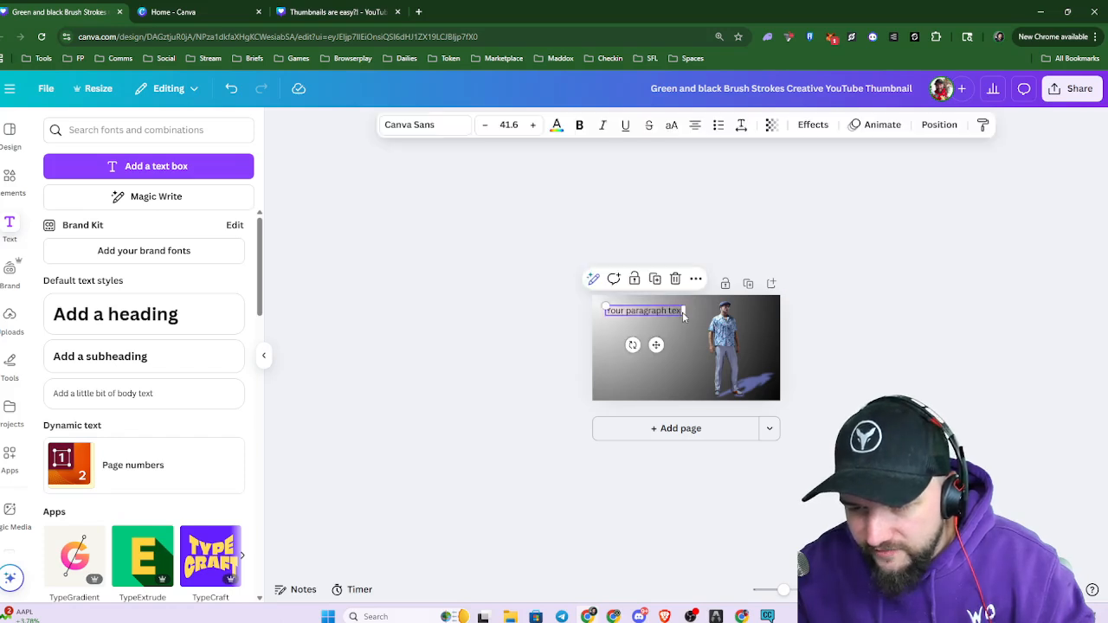
pyautogui.moveTo(682, 312); pyautogui.dragTo(682, 362)
# Change the text's font to Bangers, narrow its box to wrap one word per line, and enlarge it to size 97.5 beside the character
pyautogui.click(448, 129)
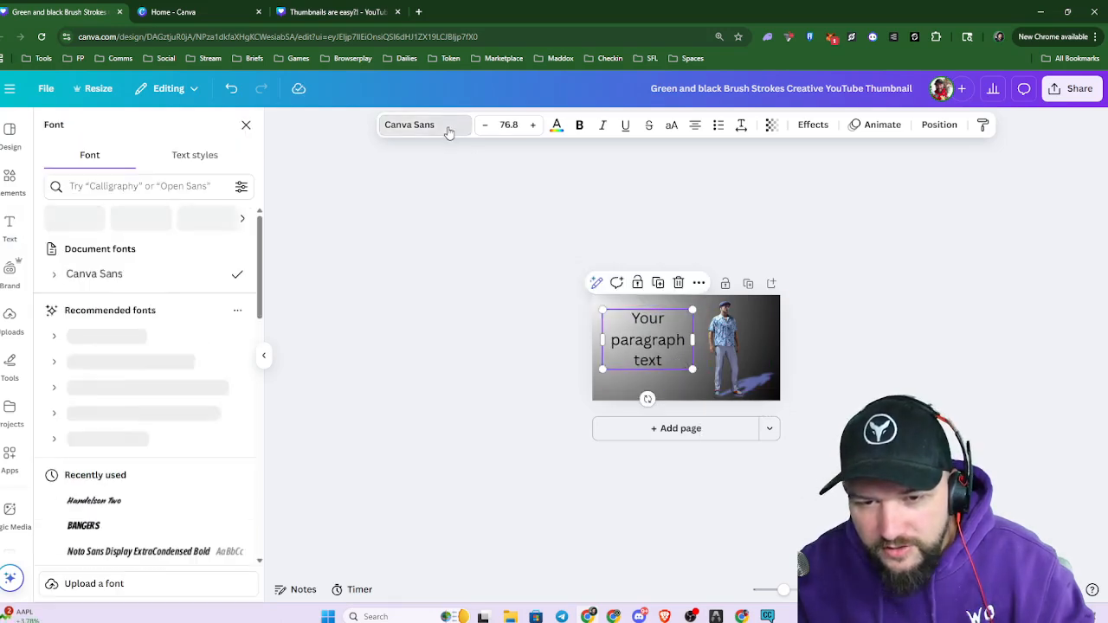
pyautogui.click(103, 526)
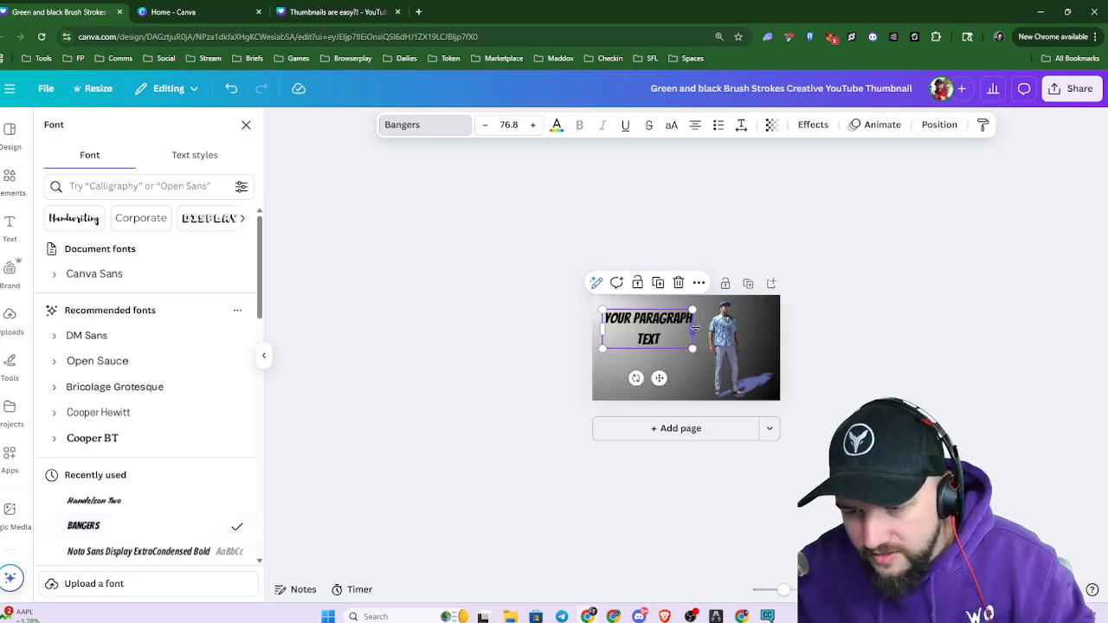
pyautogui.scroll(5, 694, 326)
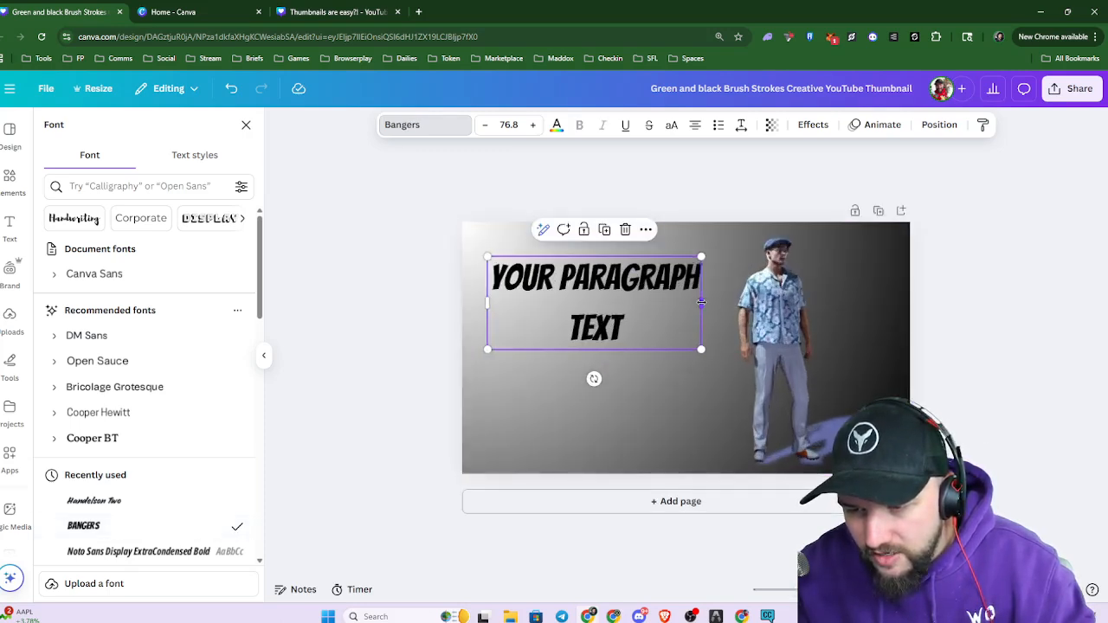
pyautogui.moveTo(701, 302); pyautogui.dragTo(683, 303)
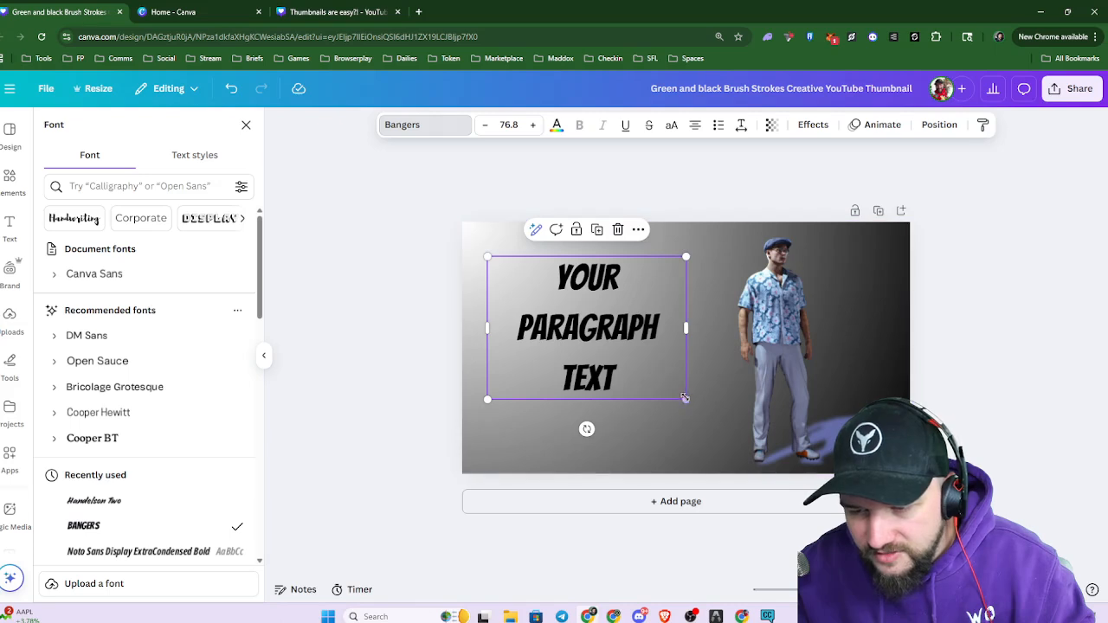
pyautogui.moveTo(685, 397); pyautogui.dragTo(742, 438)
pyautogui.moveTo(680, 407); pyautogui.dragTo(667, 403)
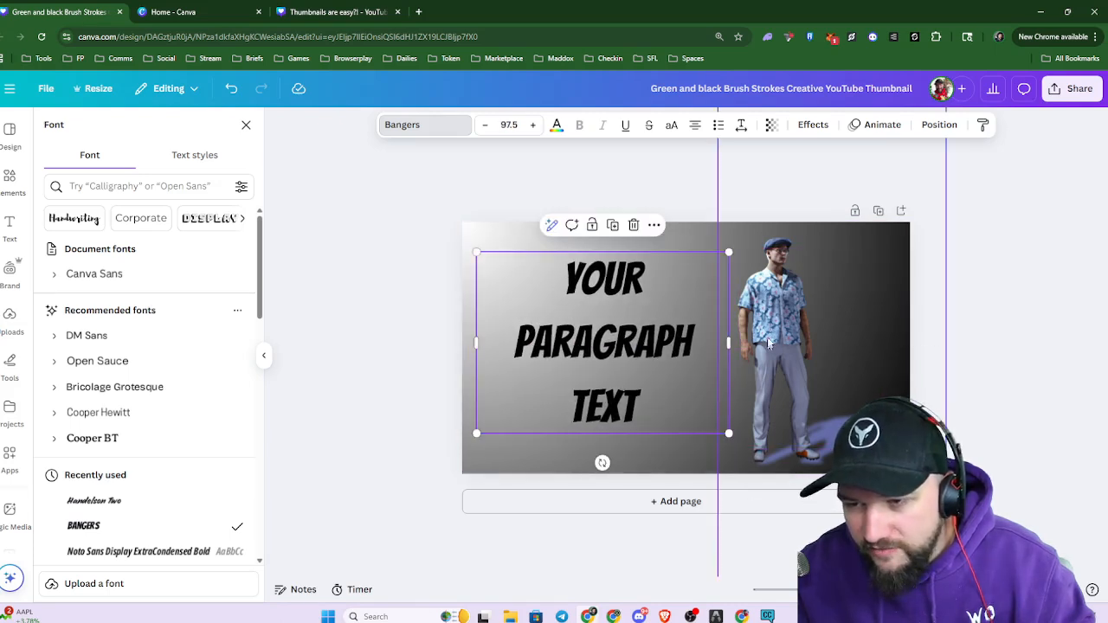
# Set the text's letter spacing to 1 and its line spacing to 0.79
pyautogui.click(742, 126)
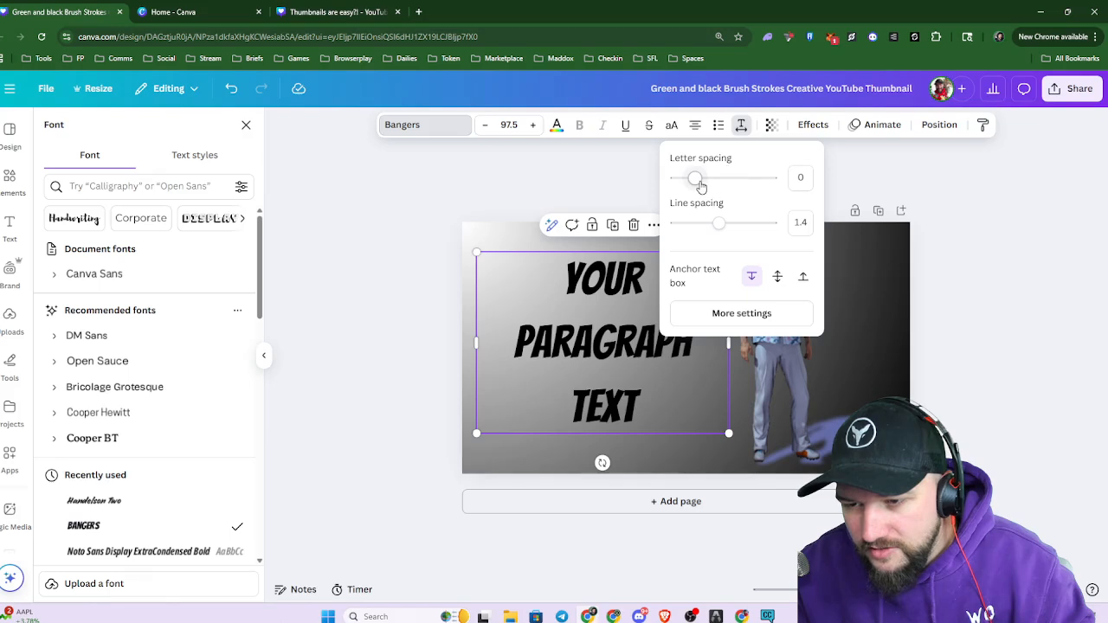
pyautogui.moveTo(695, 179)
pyautogui.mouseDown()
pyautogui.moveTo(724, 178)
pyautogui.moveTo(695, 181)
pyautogui.mouseUp()
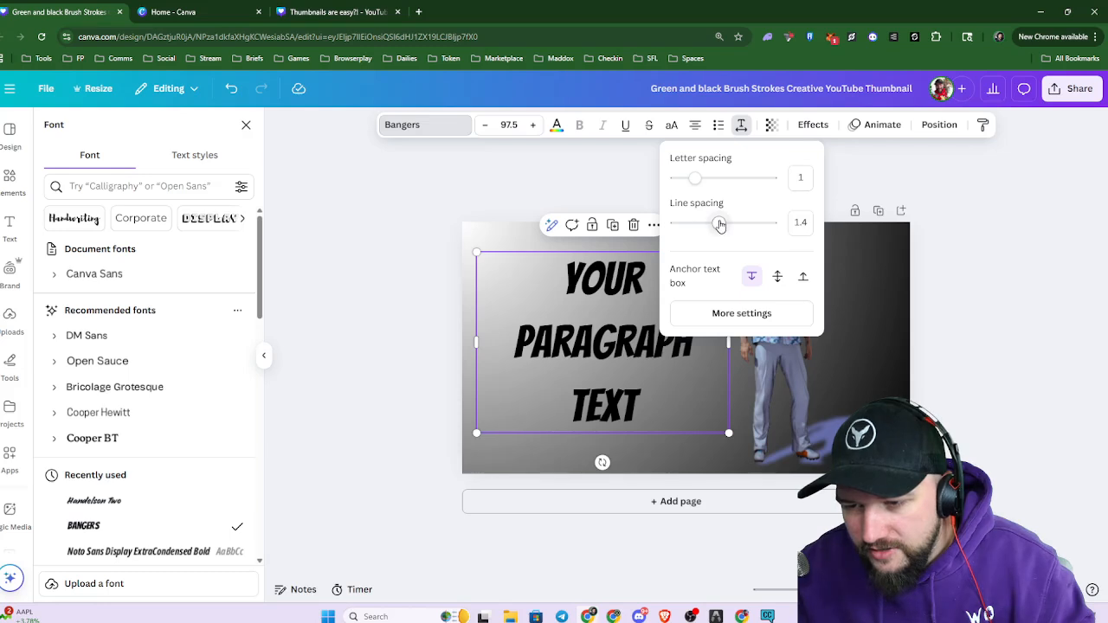
pyautogui.moveTo(719, 225); pyautogui.dragTo(690, 230)
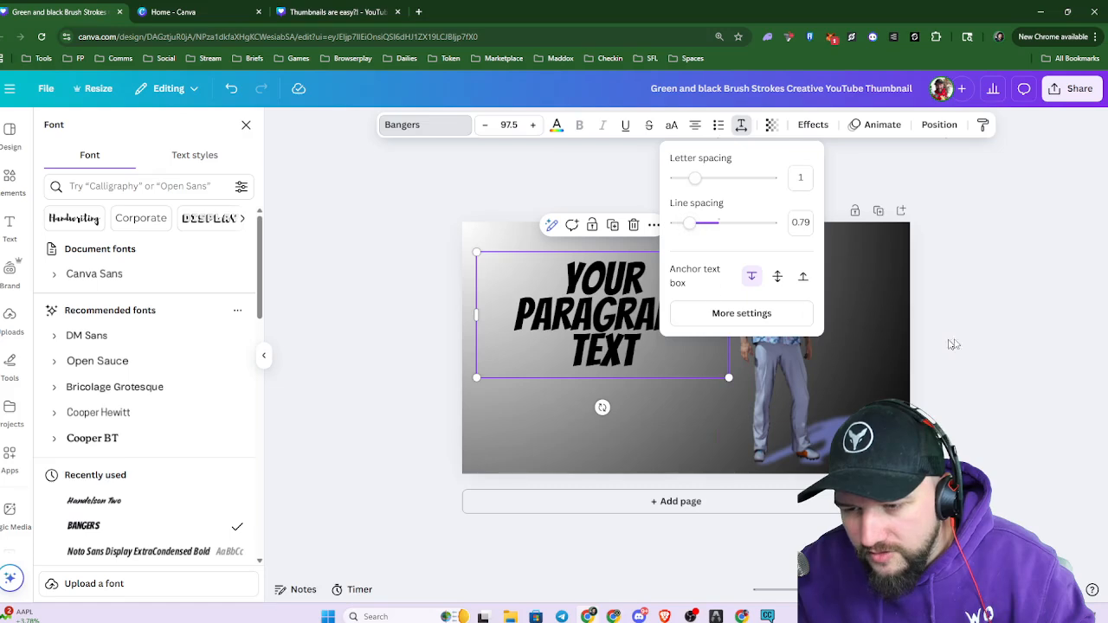
# Enlarge the placeholder headline to font size 126 and narrow its text box to fit the words
pyautogui.click(1002, 343)
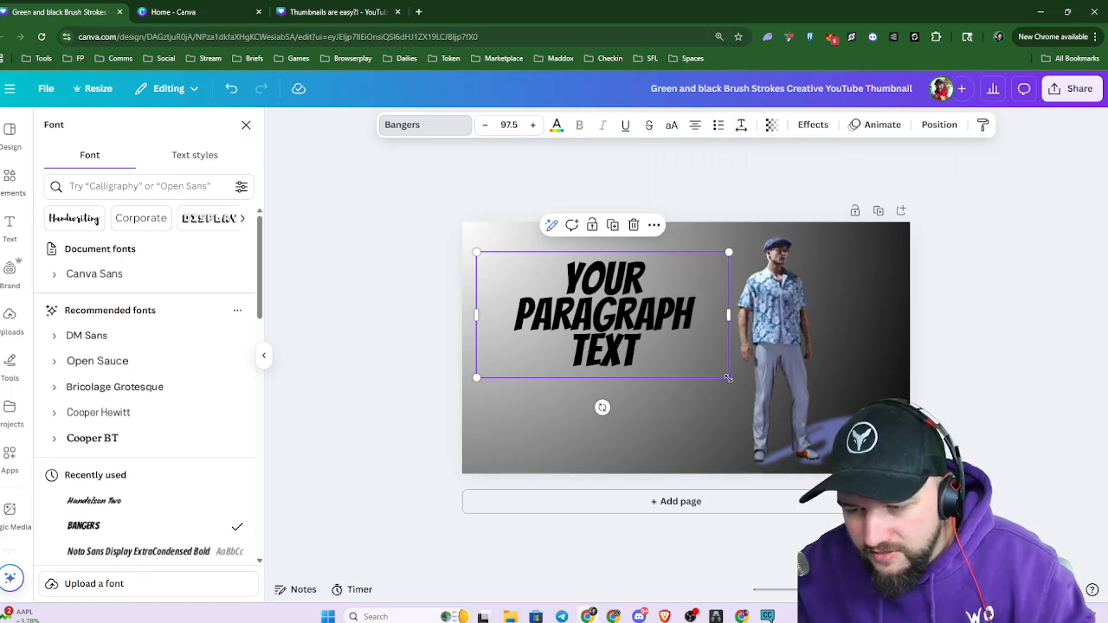
pyautogui.moveTo(728, 378); pyautogui.dragTo(712, 395)
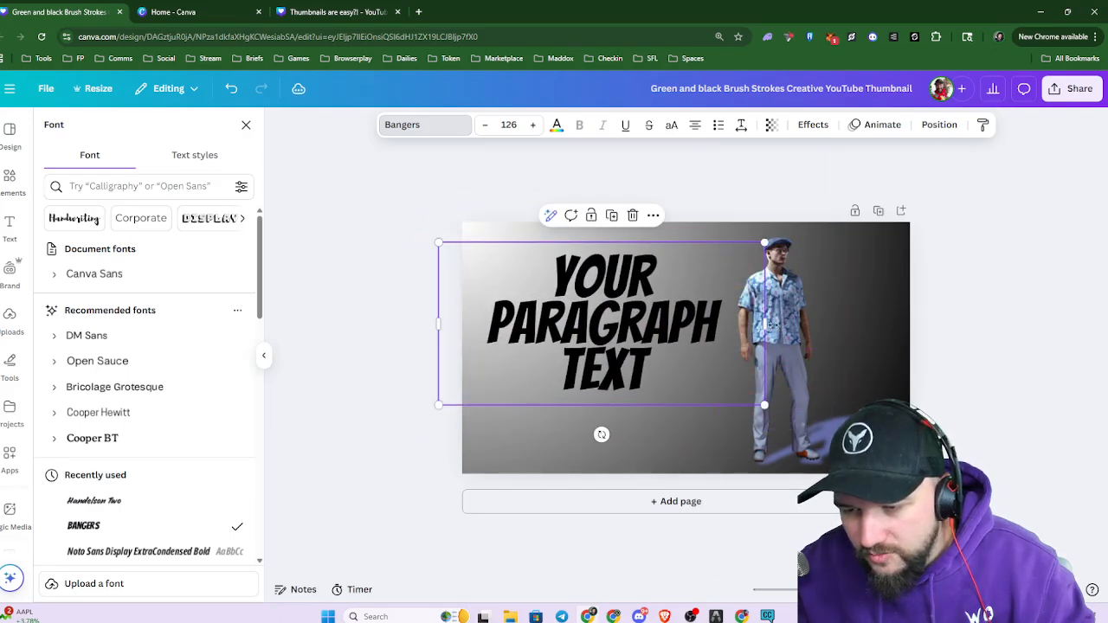
pyautogui.moveTo(765, 325); pyautogui.dragTo(687, 326)
# Try the headline over the standing man, adjust its box width, and place it beside him on the lighter half of the thumbnail
pyautogui.moveTo(626, 387); pyautogui.dragTo(748, 391)
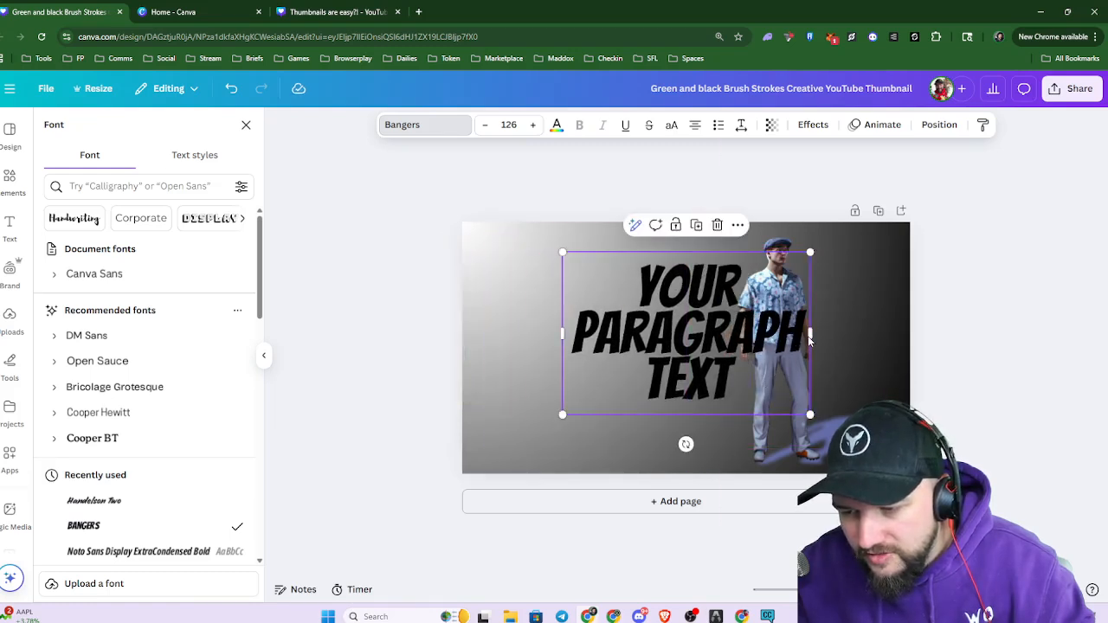
pyautogui.moveTo(809, 337); pyautogui.dragTo(883, 342)
pyautogui.moveTo(837, 391); pyautogui.dragTo(783, 397)
pyautogui.moveTo(844, 337); pyautogui.dragTo(740, 417)
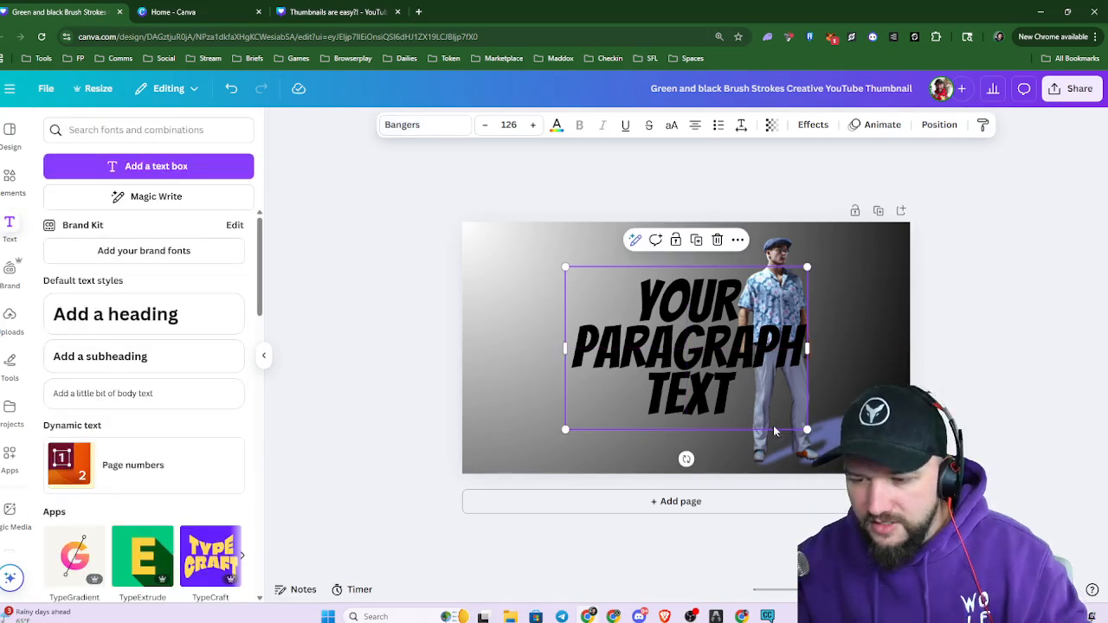
pyautogui.moveTo(698, 421); pyautogui.dragTo(616, 397)
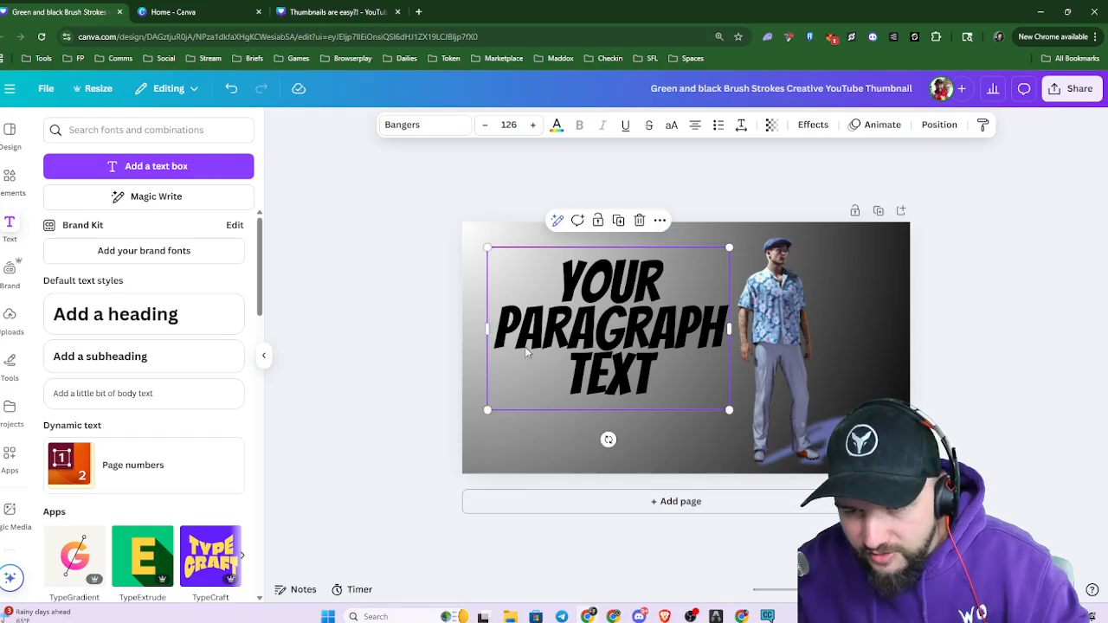
# Fit the text box width closely around the headline and move it into the upper-left corner of the thumbnail
pyautogui.scroll(5, 525, 351)
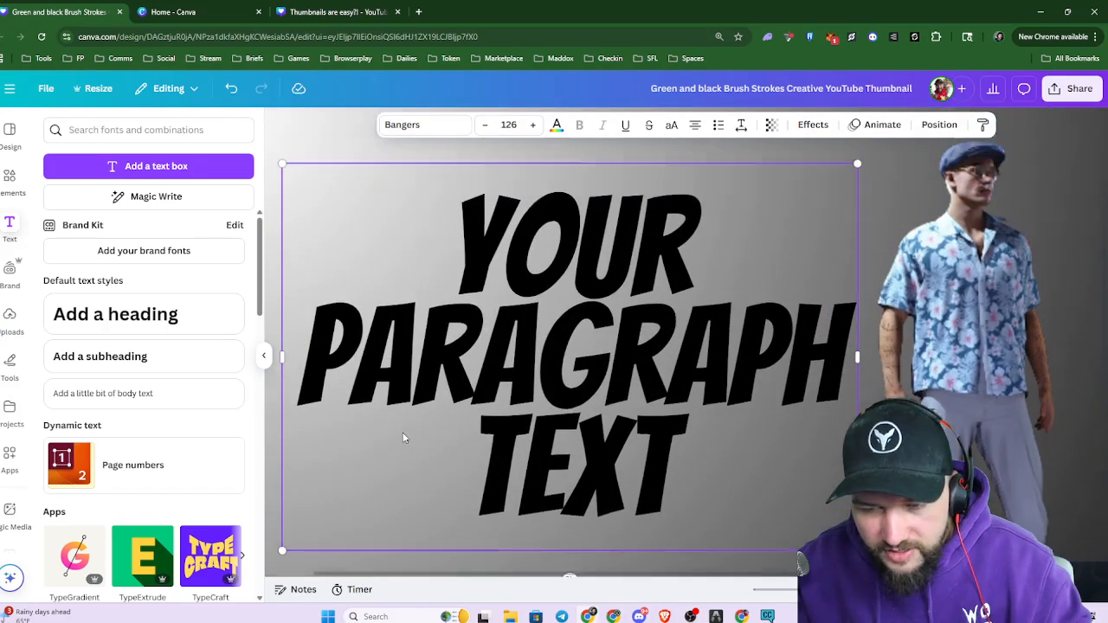
pyautogui.scroll(1, 403, 437)
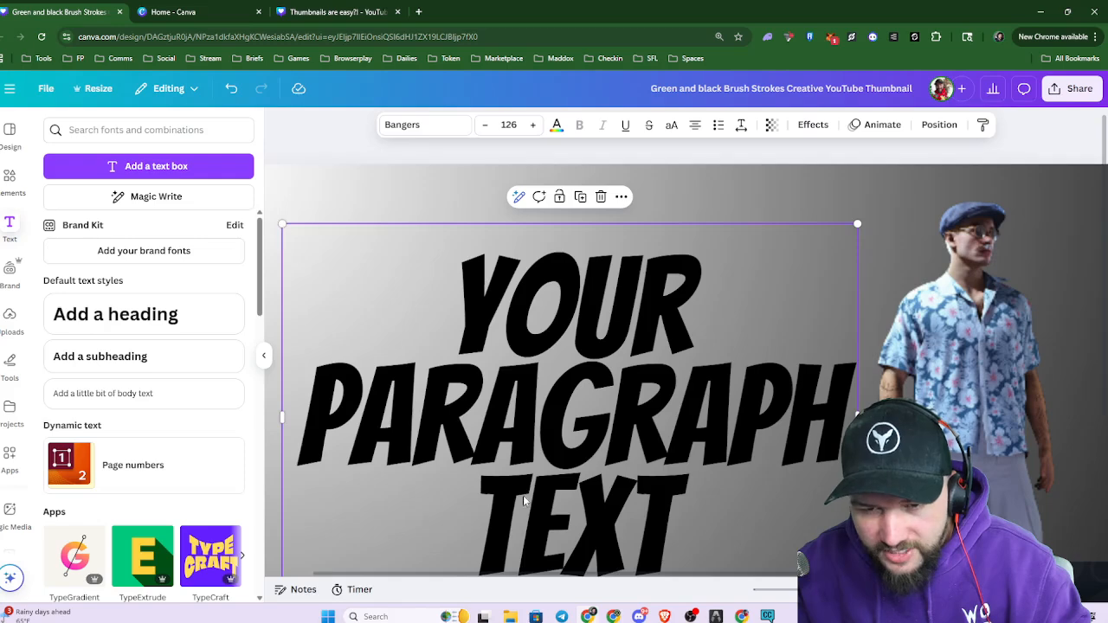
pyautogui.scroll(-2, 524, 500)
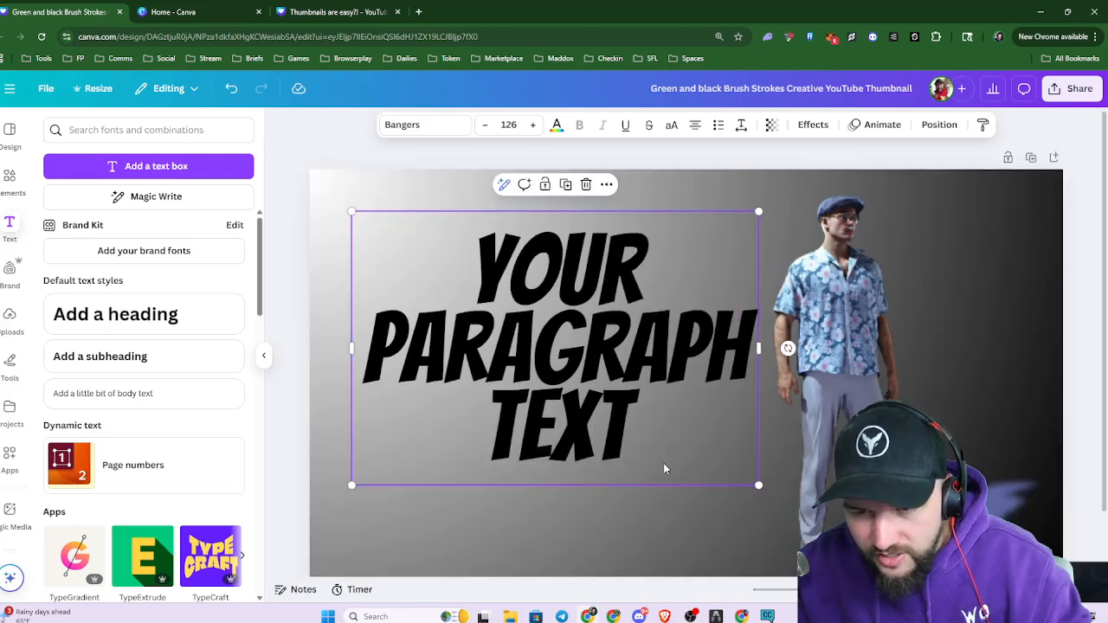
pyautogui.scroll(-1, 663, 465)
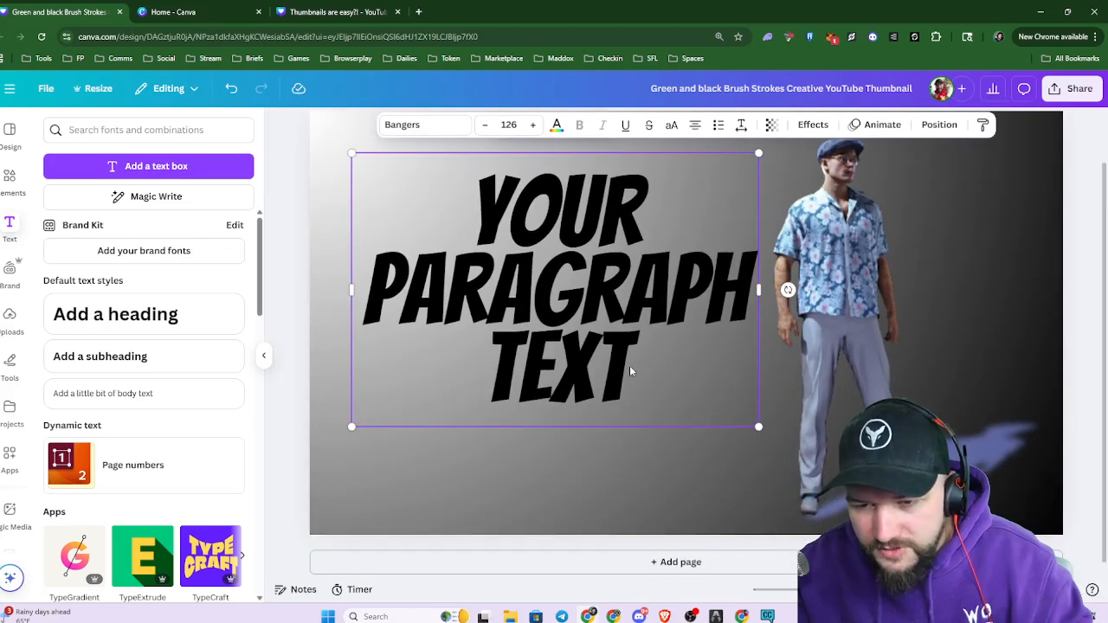
pyautogui.scroll(-1, 630, 365)
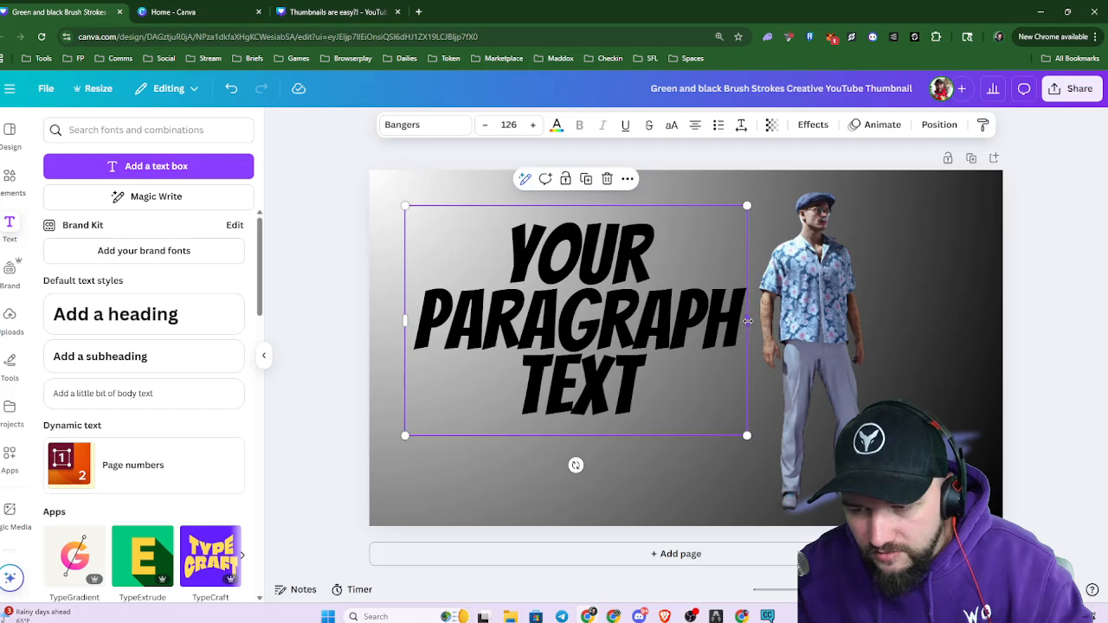
pyautogui.moveTo(748, 322); pyautogui.dragTo(864, 337)
pyautogui.moveTo(721, 396)
pyautogui.mouseDown()
pyautogui.moveTo(684, 416)
pyautogui.moveTo(729, 477)
pyautogui.moveTo(748, 452)
pyautogui.moveTo(725, 405)
pyautogui.mouseUp()
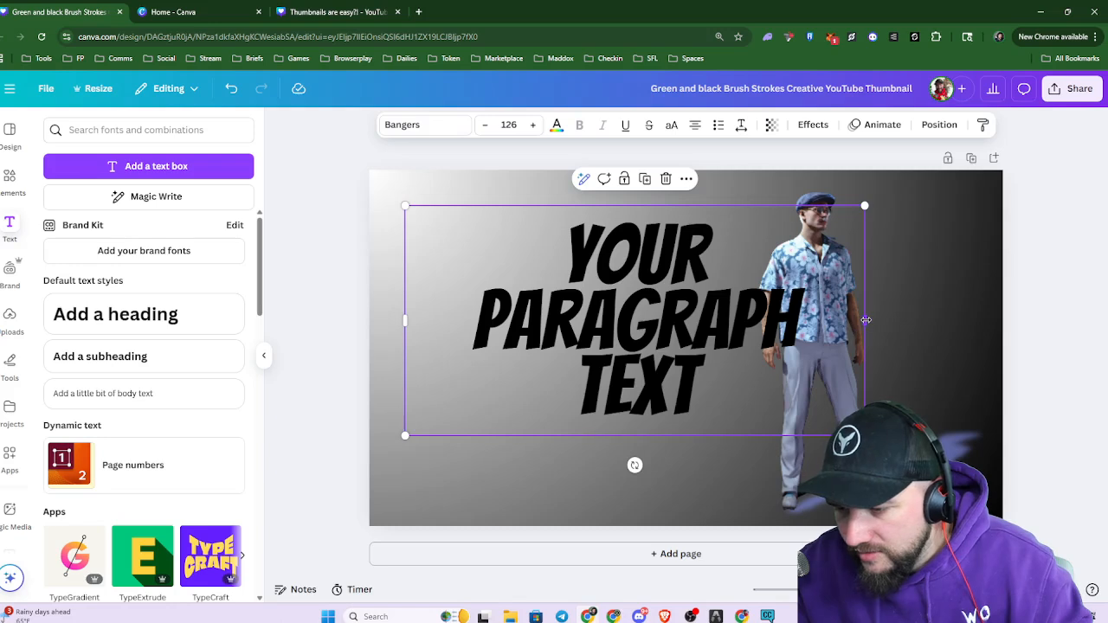
pyautogui.moveTo(865, 319); pyautogui.dragTo(754, 318)
pyautogui.moveTo(611, 364)
pyautogui.mouseDown()
pyautogui.moveTo(594, 362)
pyautogui.moveTo(611, 364)
pyautogui.mouseUp()
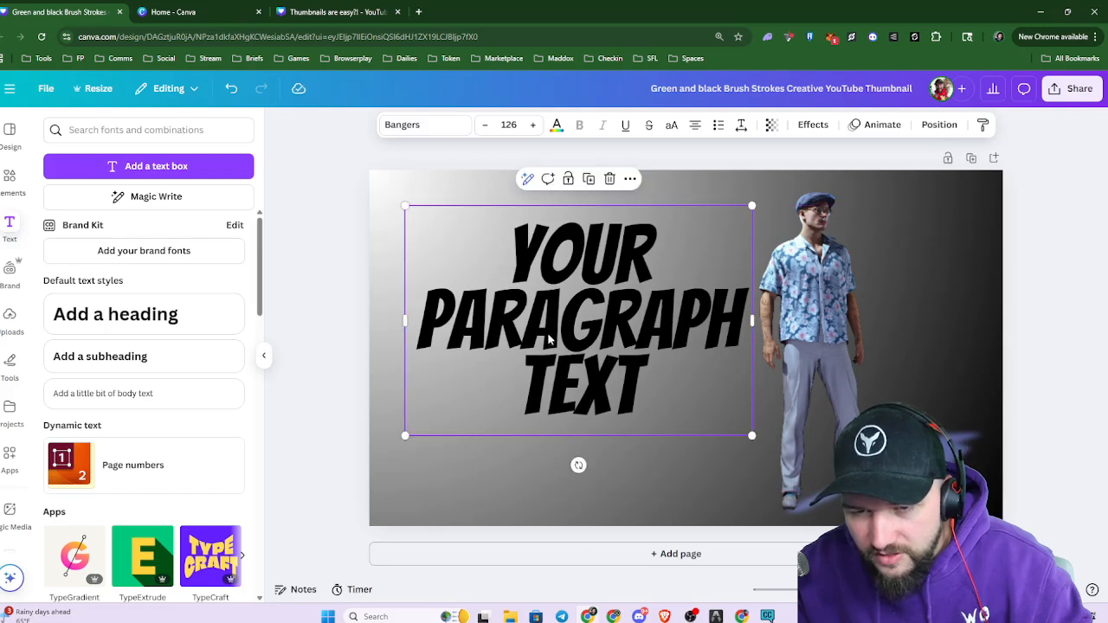
pyautogui.moveTo(548, 340); pyautogui.dragTo(513, 303)
pyautogui.click(312, 395)
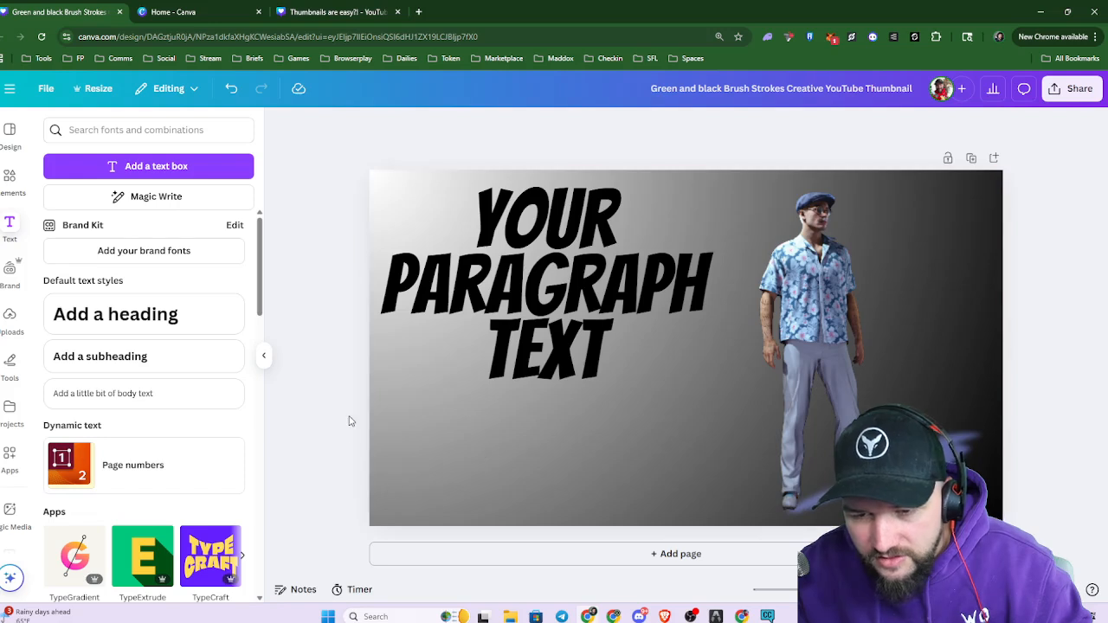
# Apply the Outline text effect to the headline and set the outline color to white
pyautogui.click(593, 299)
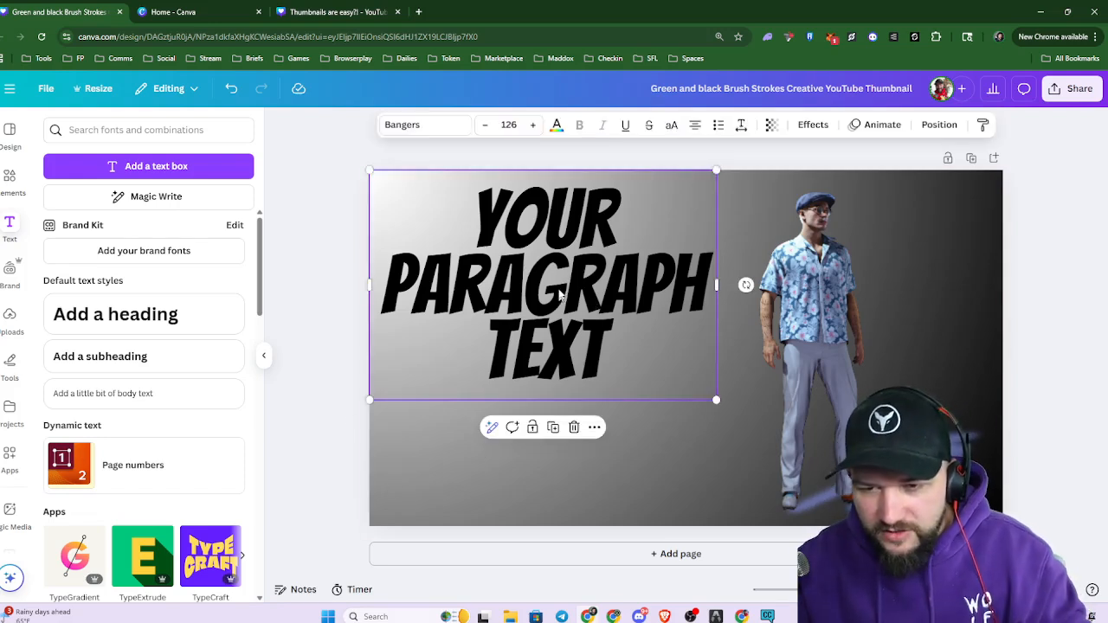
pyautogui.click(810, 125)
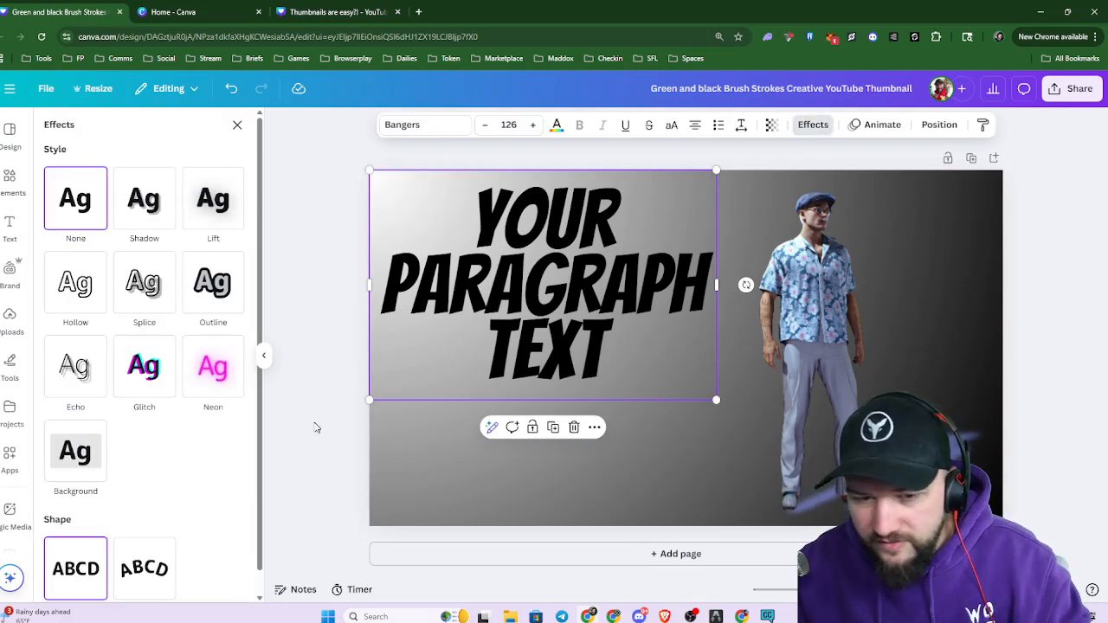
pyautogui.click(213, 283)
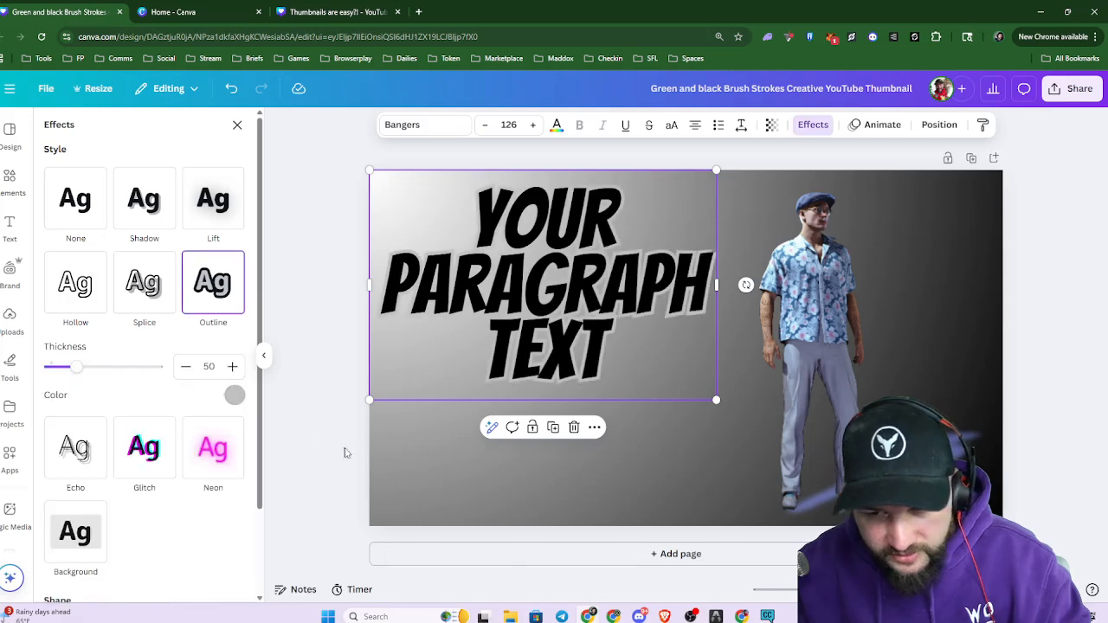
pyautogui.click(235, 395)
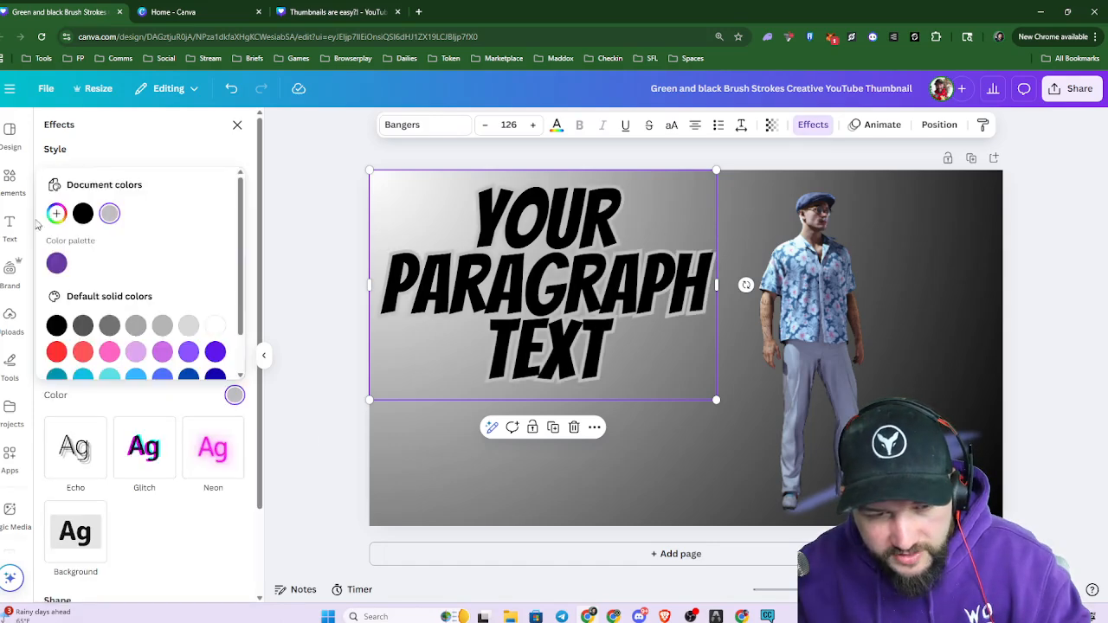
pyautogui.click(216, 327)
pyautogui.click(305, 280)
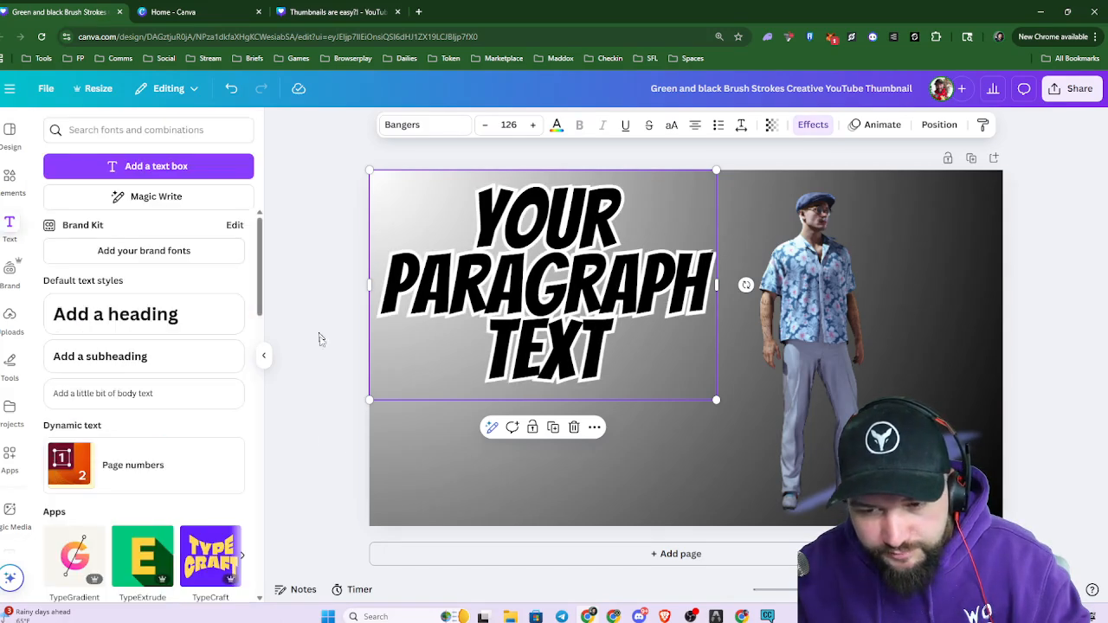
pyautogui.scroll(-4, 676, 389)
pyautogui.click(974, 421)
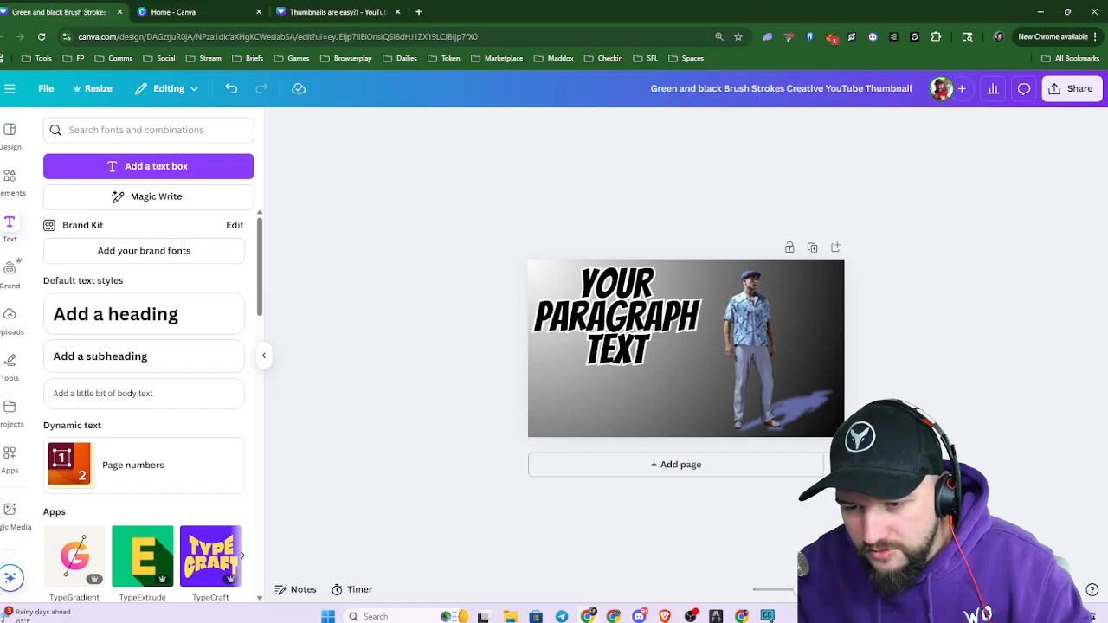
# Change the headline's font to the uploaded Noto Sans Display ExtraCondensed Bold
pyautogui.click(660, 334)
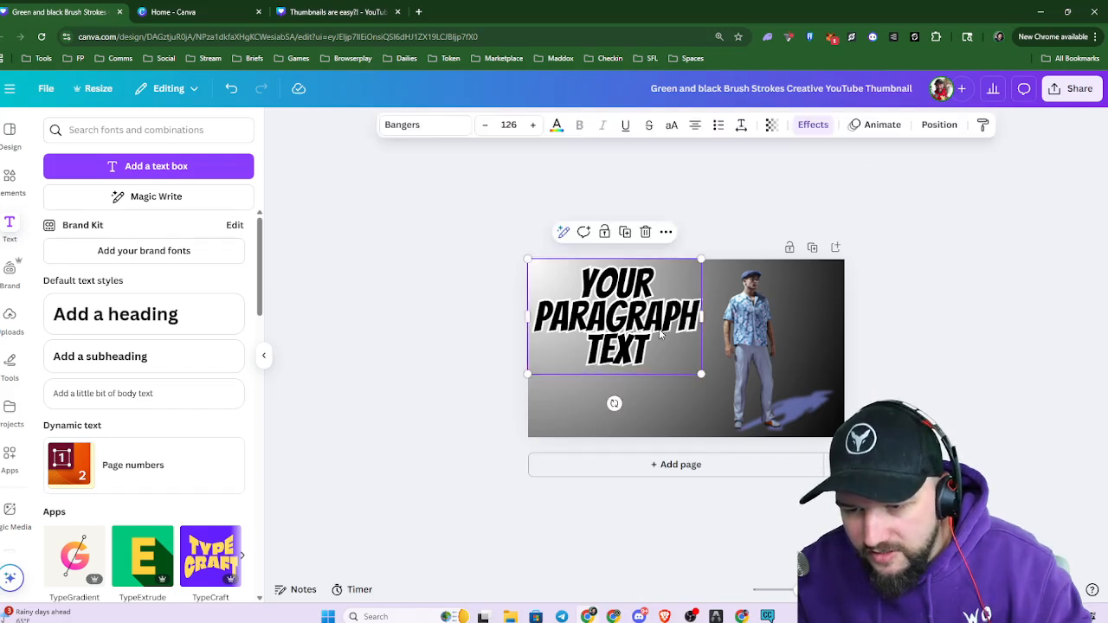
pyautogui.click(404, 124)
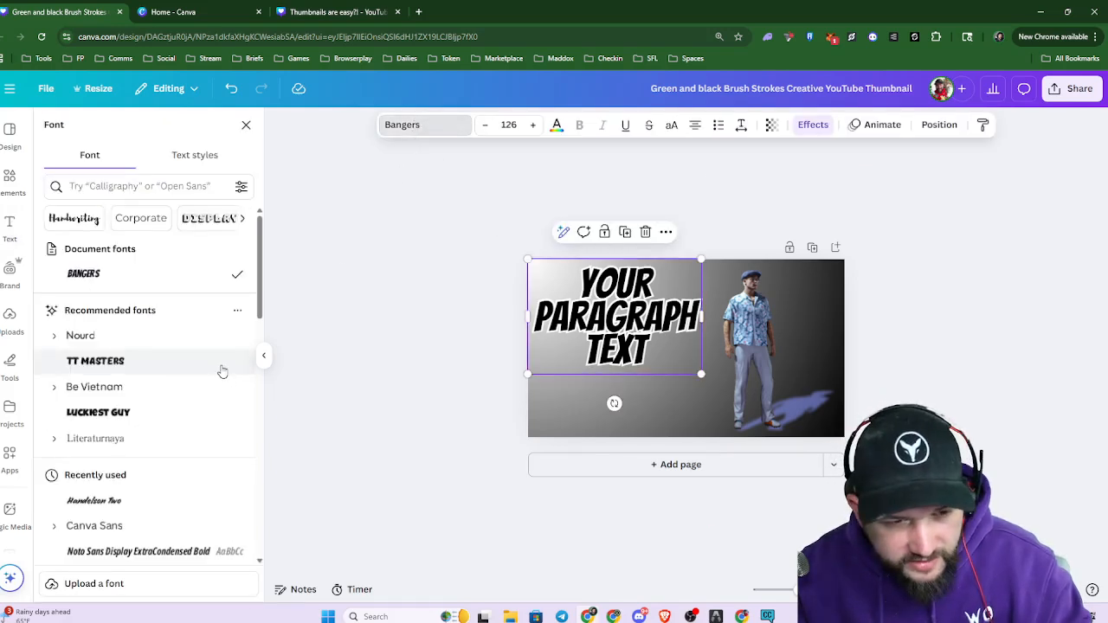
pyautogui.scroll(-3, 223, 371)
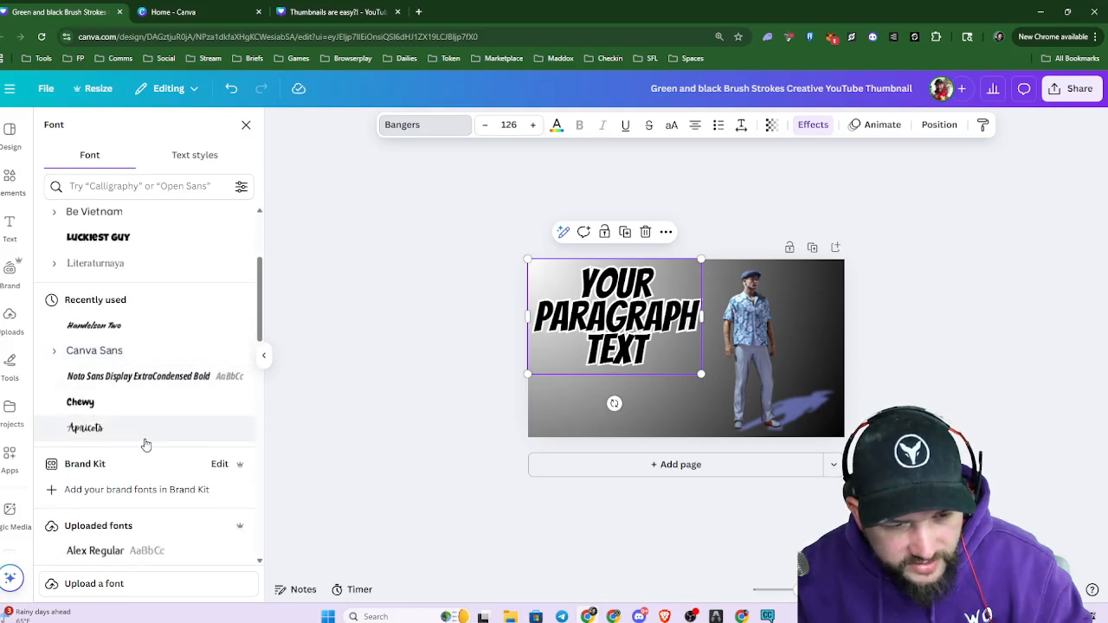
pyautogui.scroll(-2, 145, 444)
pyautogui.scroll(-2, 138, 450)
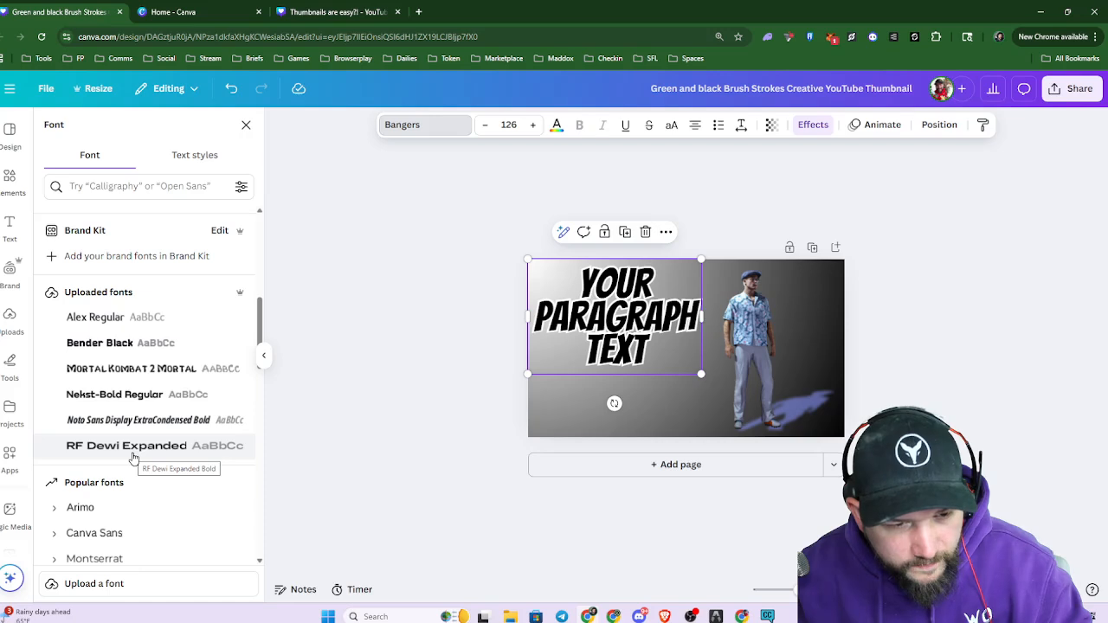
pyautogui.click(146, 420)
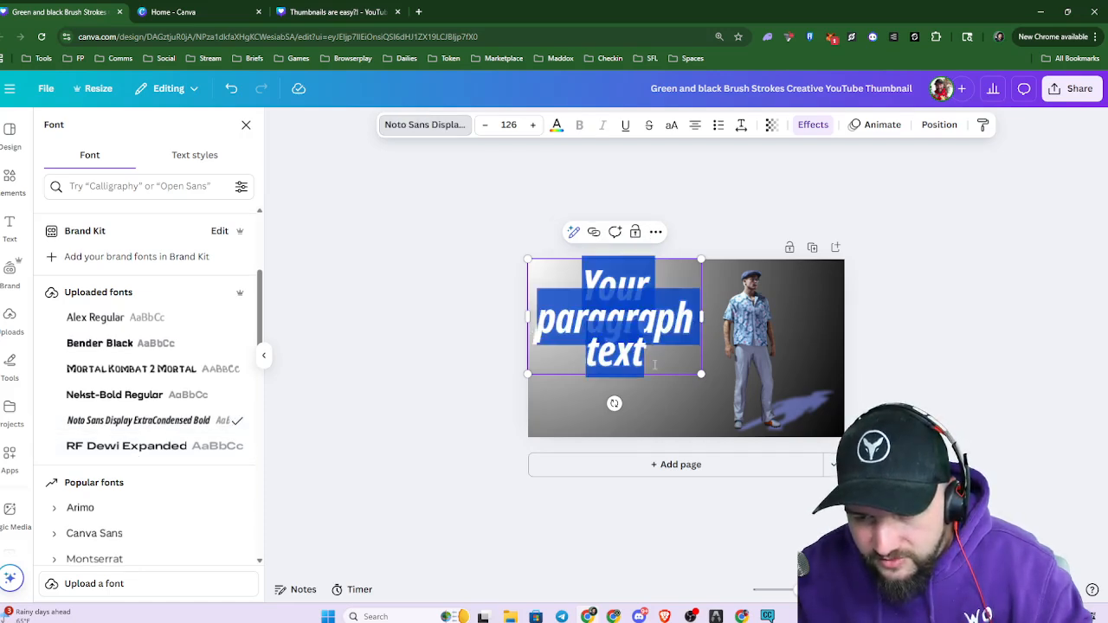
# Replace the headline with "YOUR PARAGRAPH HERE" on three lines and widen its text box to keep each word on one line
pyautogui.doubleClick(596, 337)
pyautogui.write('YOUR')
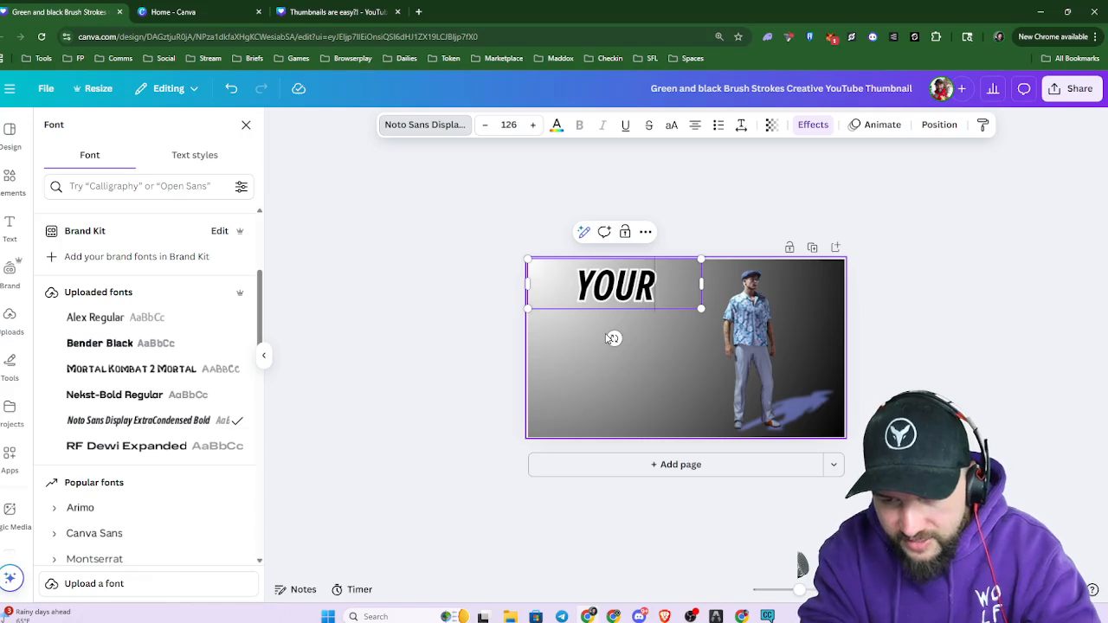
pyautogui.press('Return')
pyautogui.write('P')
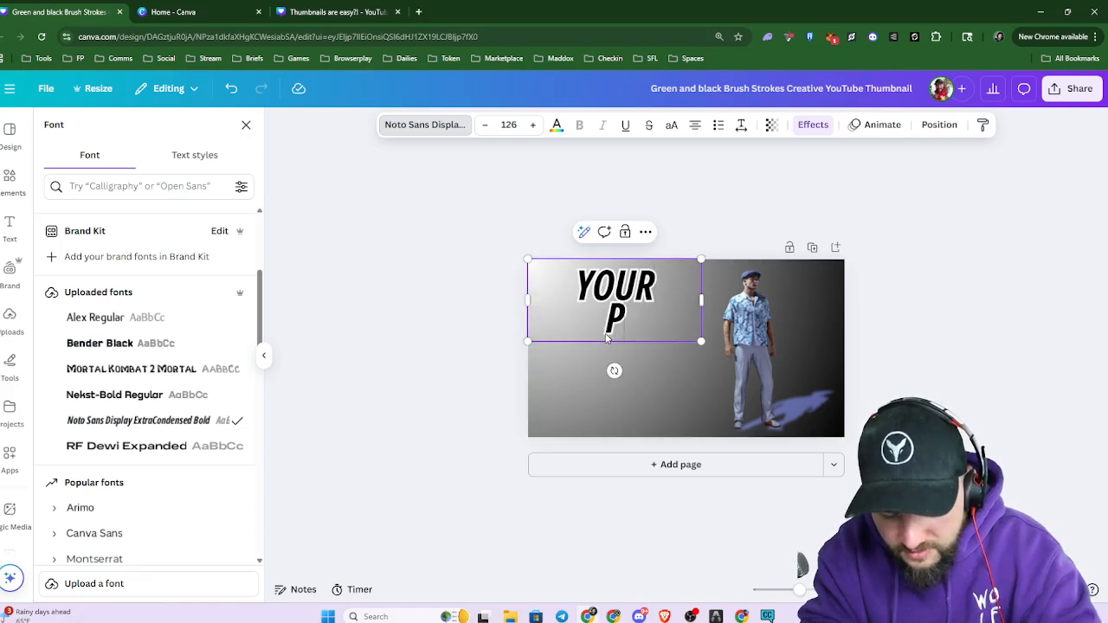
pyautogui.write('ARAGRAPH')
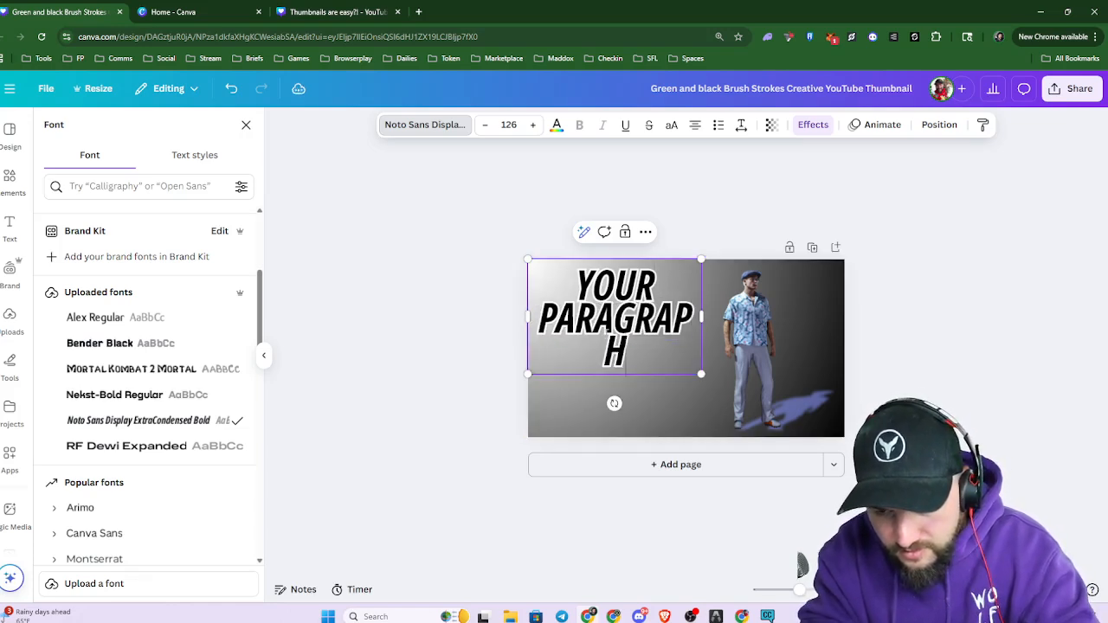
pyautogui.press('Return')
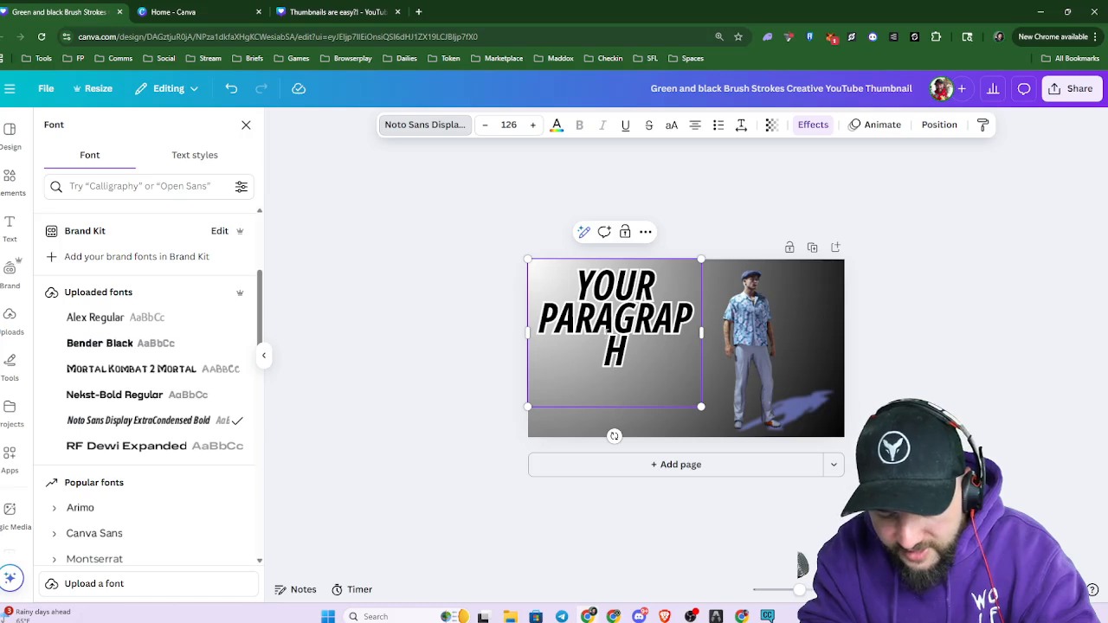
pyautogui.write('HERE')
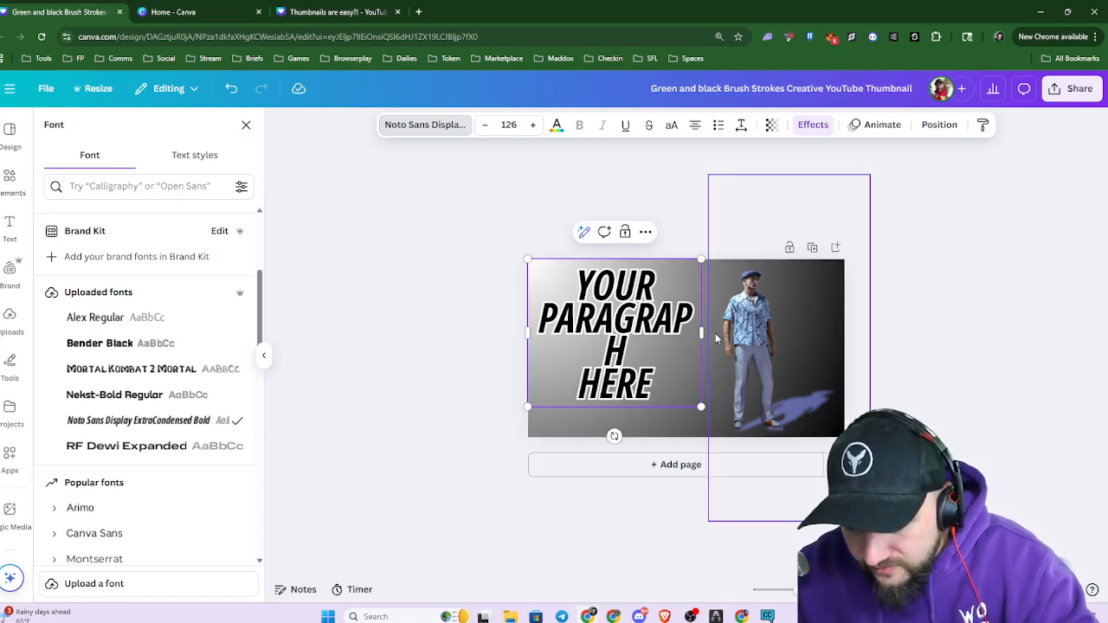
pyautogui.moveTo(701, 333); pyautogui.dragTo(713, 330)
pyautogui.click(909, 402)
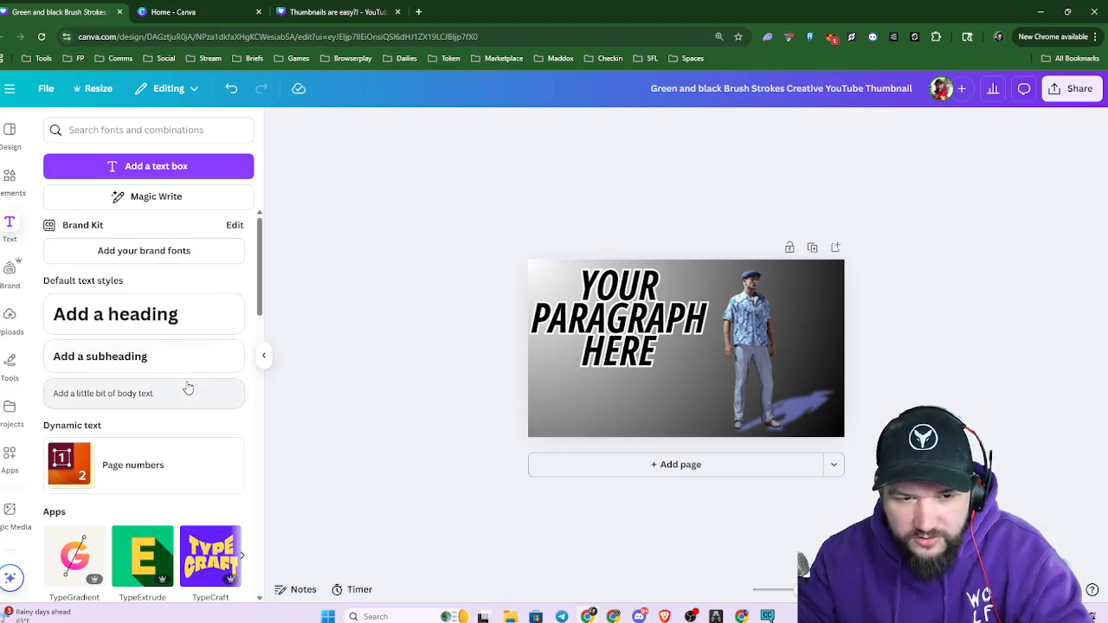
pyautogui.scroll(-5, 199, 383)
pyautogui.scroll(4, 208, 415)
pyautogui.scroll(1, 214, 440)
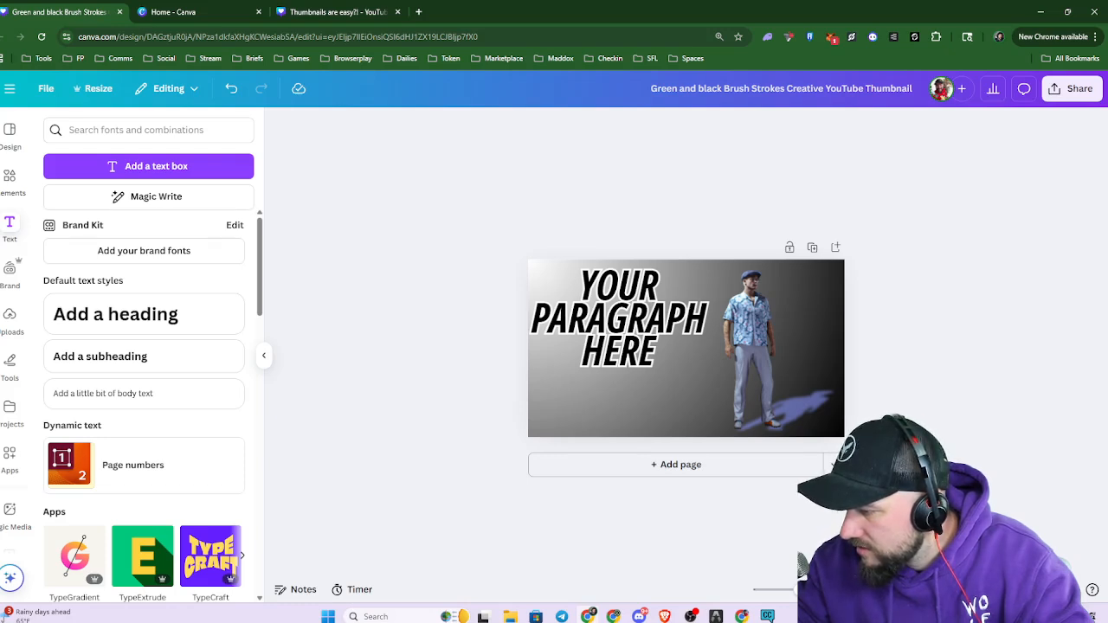
# Shrink the headline to font size 69.6 and move it closer to the standing man
pyautogui.click(632, 325)
pyautogui.moveTo(707, 371); pyautogui.dragTo(617, 326)
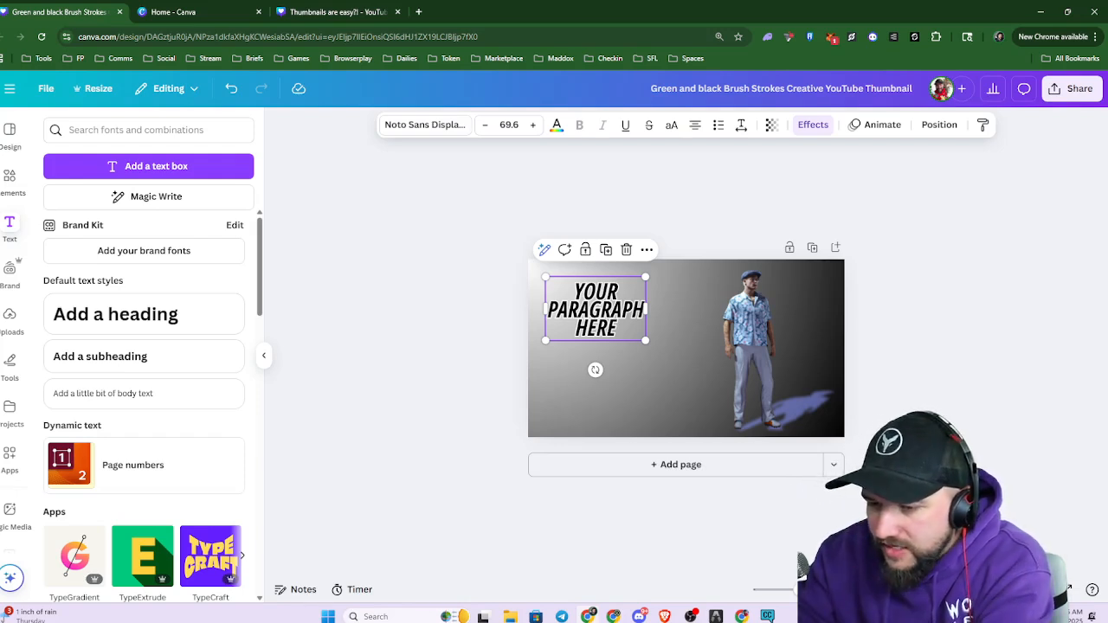
pyautogui.press('Escape')
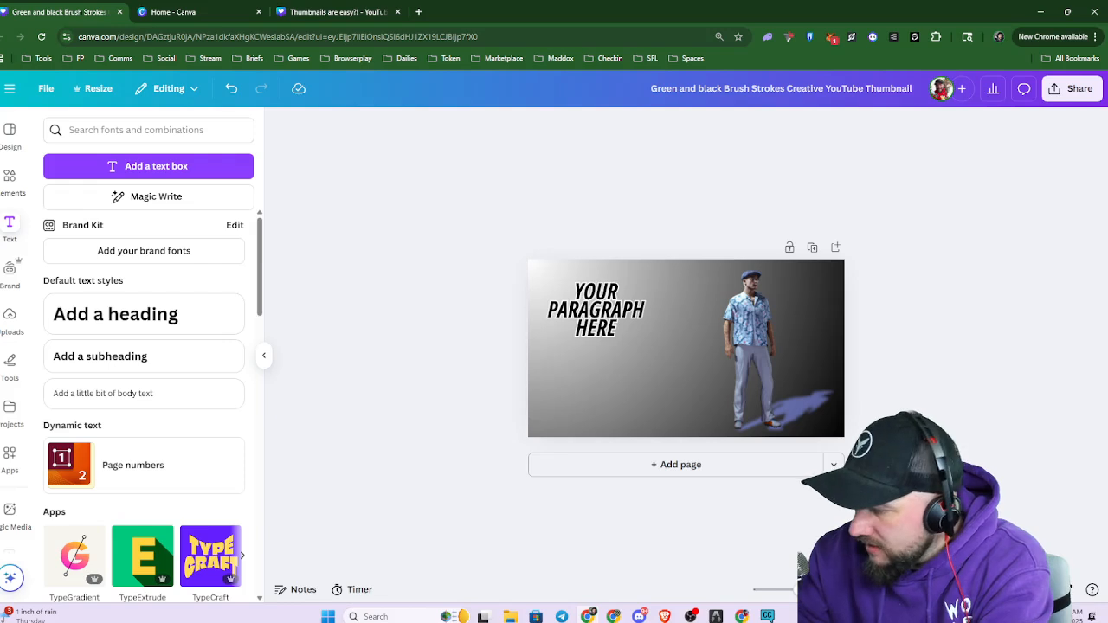
pyautogui.moveTo(595, 328); pyautogui.dragTo(640, 333)
# Change the headline's font to the uploaded Bender Black
pyautogui.click(428, 125)
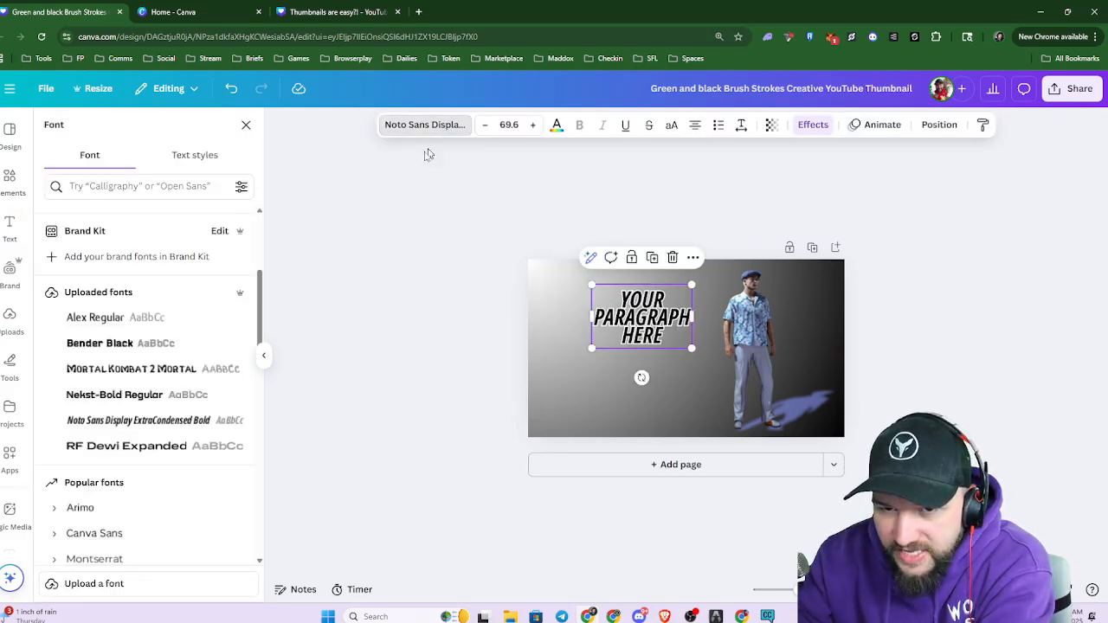
pyautogui.click(188, 350)
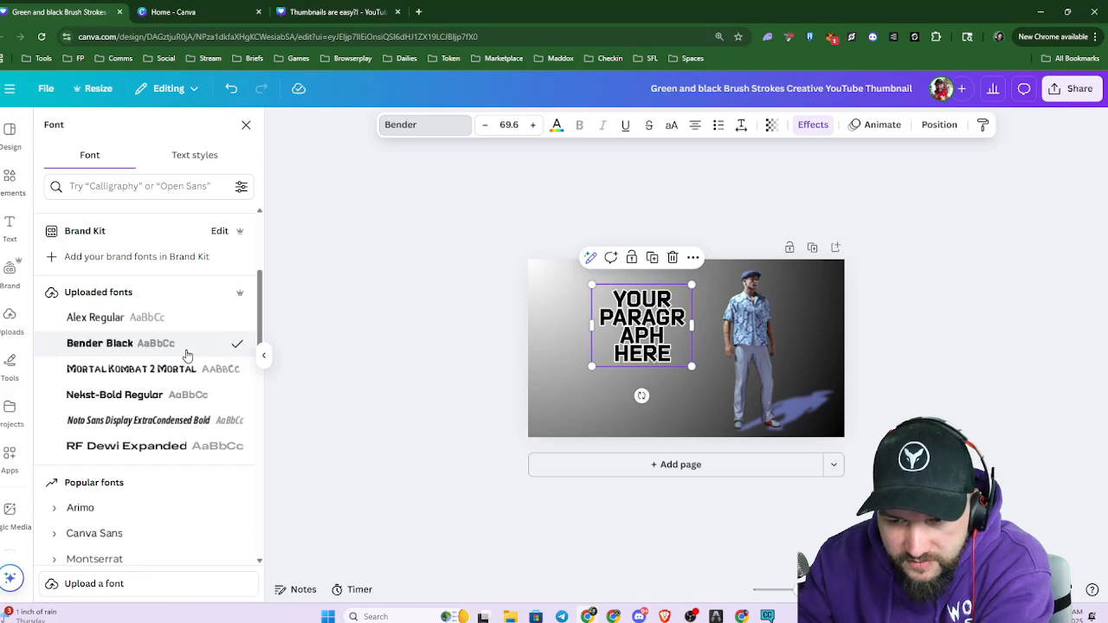
# Search Google in a new browser tab for "What are the most common Youtube Thumbnail Fonts" and look over the results
pyautogui.scroll(-1, 174, 404)
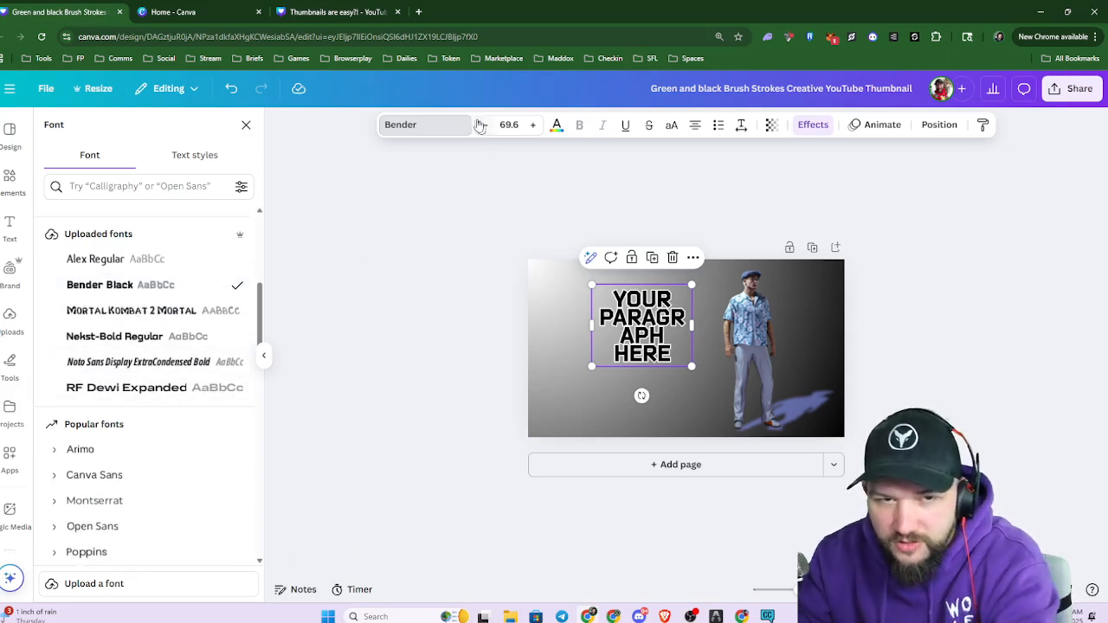
pyautogui.click(419, 14)
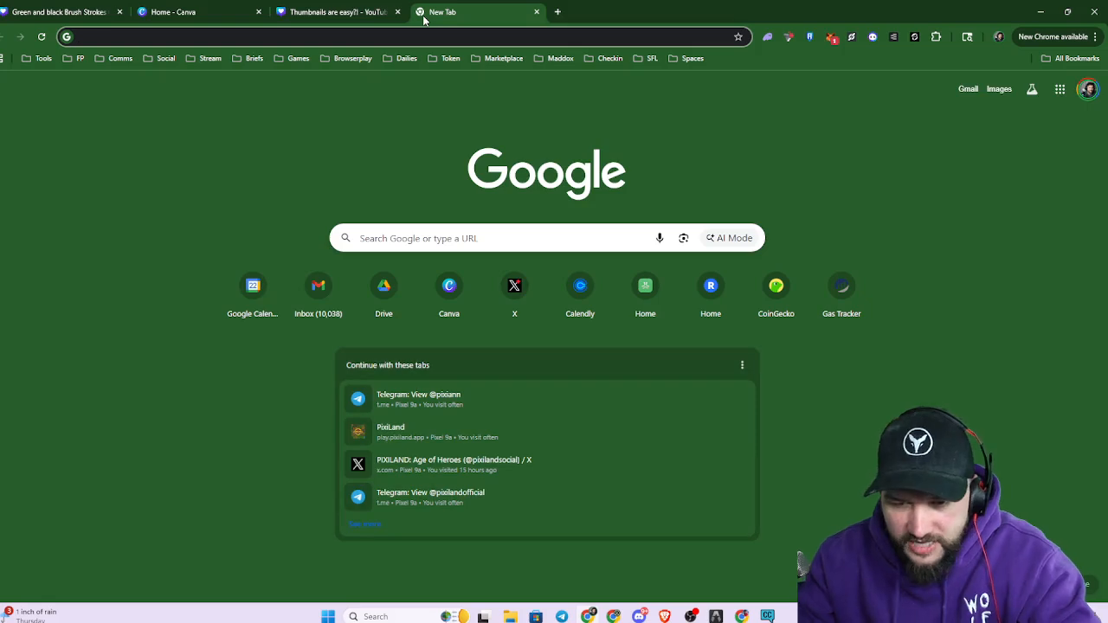
pyautogui.write('What are th')
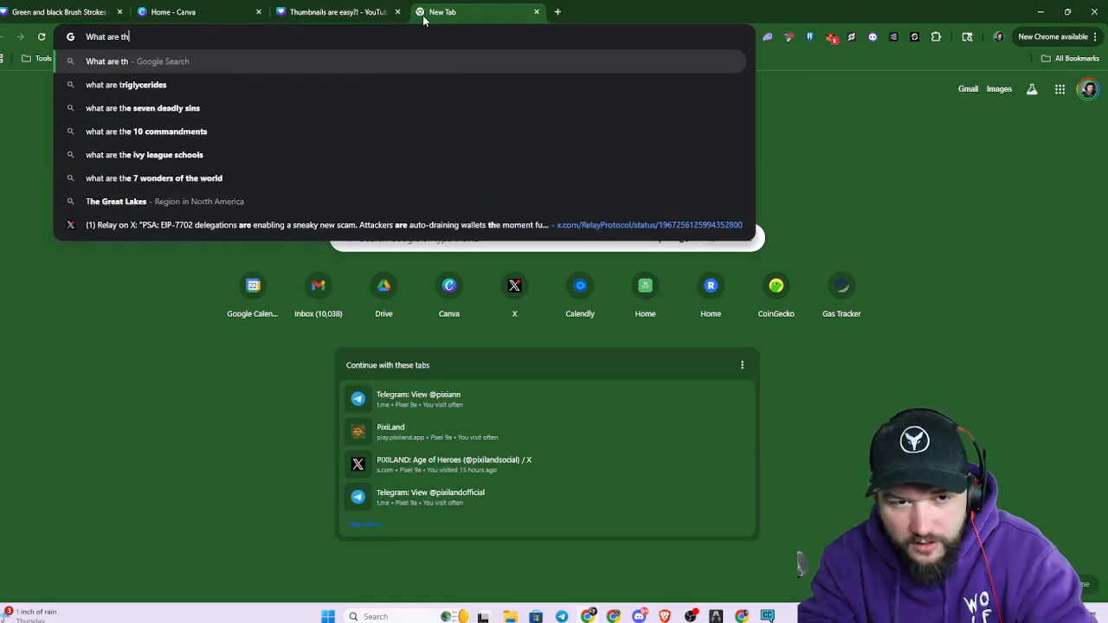
pyautogui.write('e most common You')
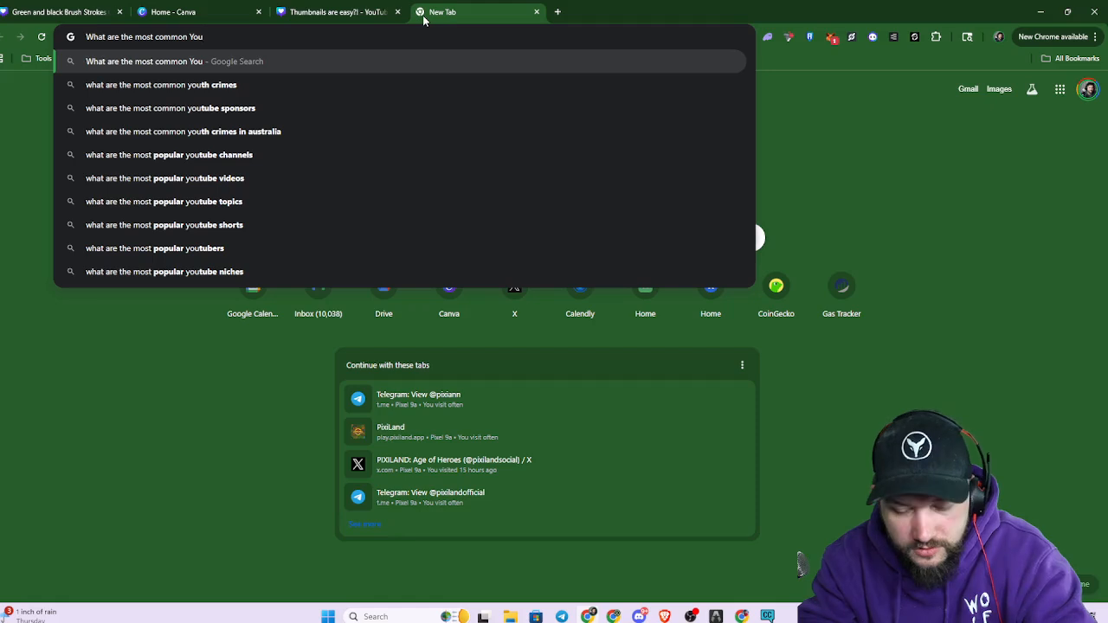
pyautogui.write('tube Thumbna')
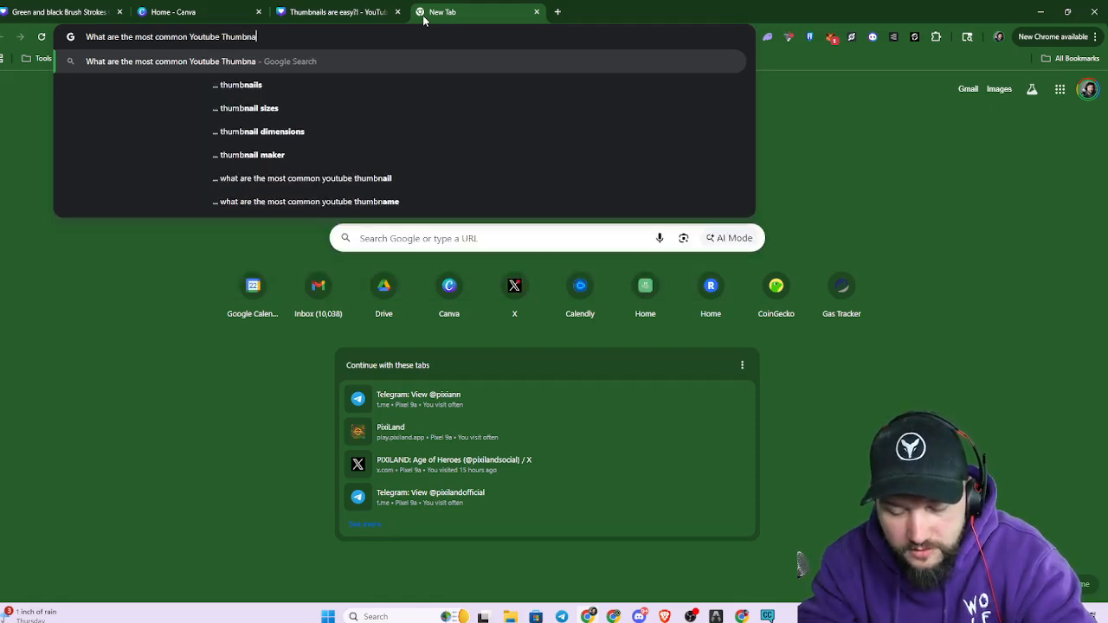
pyautogui.write('il Fonts')
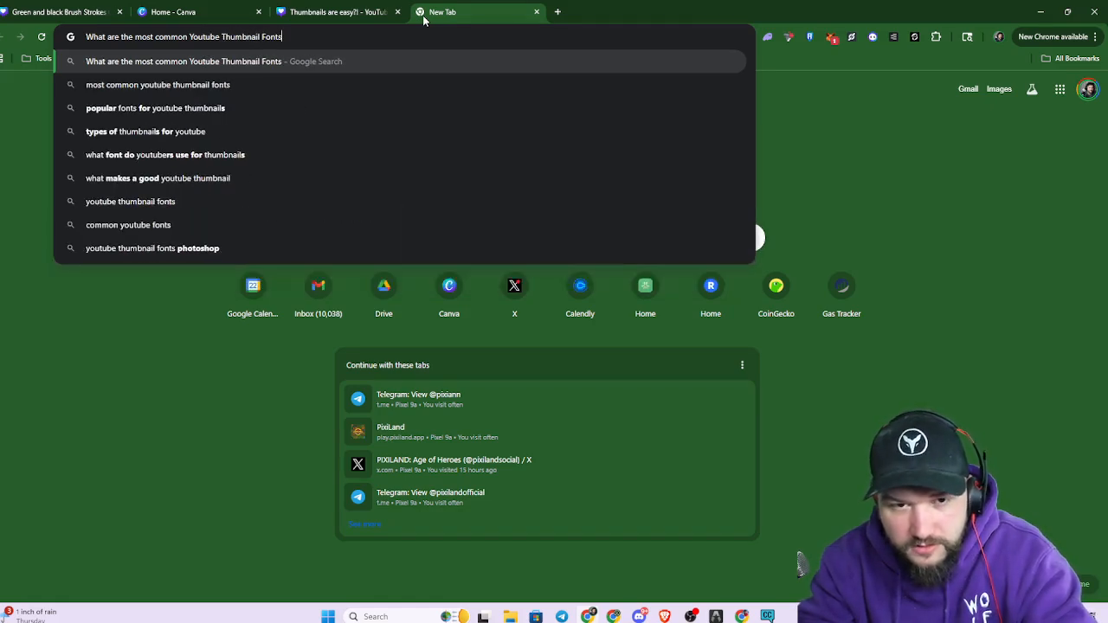
pyautogui.press('Return')
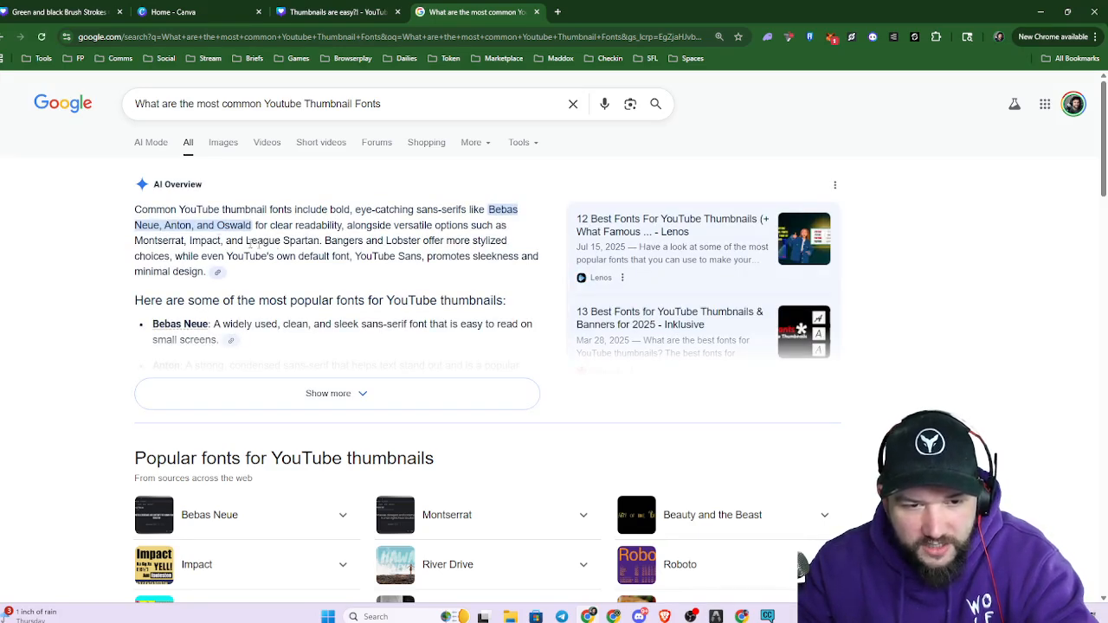
pyautogui.scroll(-1, 355, 362)
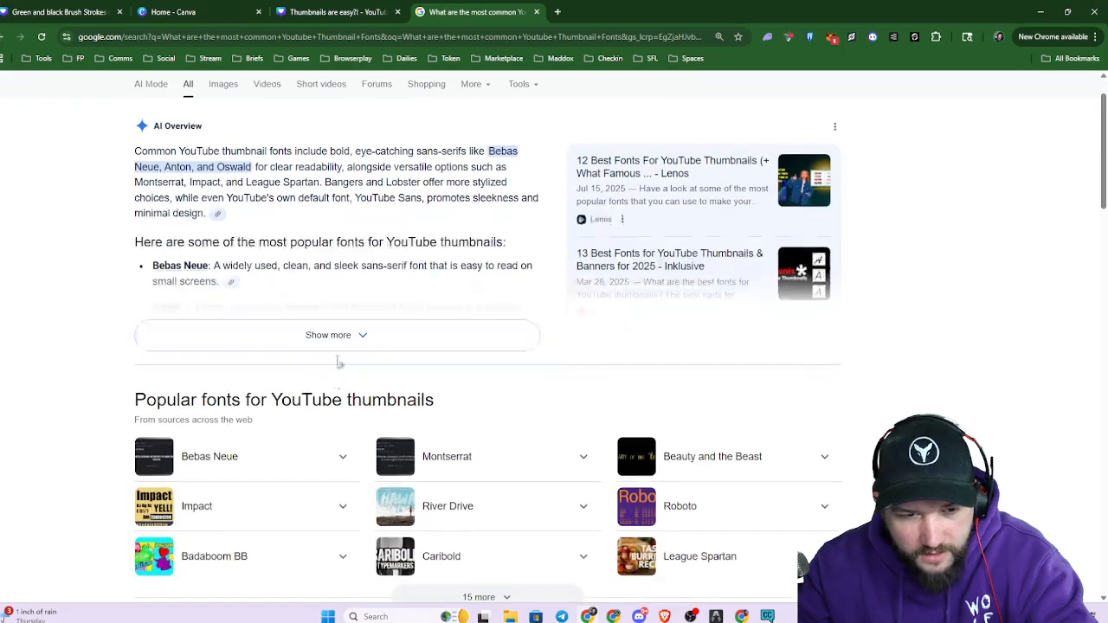
# Return to the thumbnail design, search the fonts for "Bebas" and change the headline's font to Bebas Neue
pyautogui.click(67, 13)
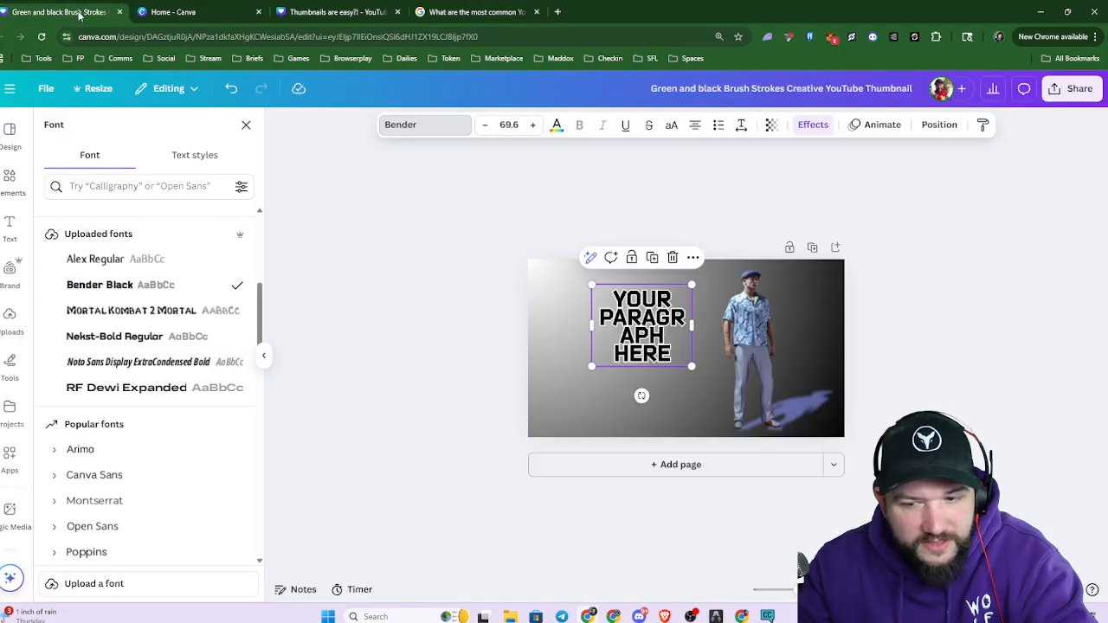
pyautogui.click(438, 126)
pyautogui.click(409, 126)
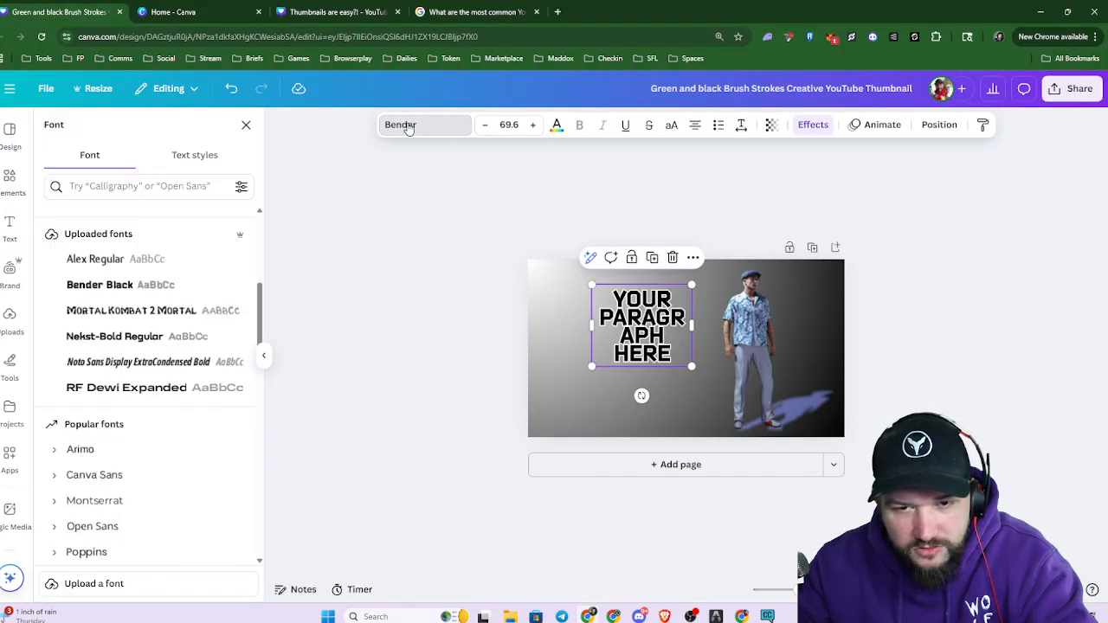
pyautogui.click(164, 184)
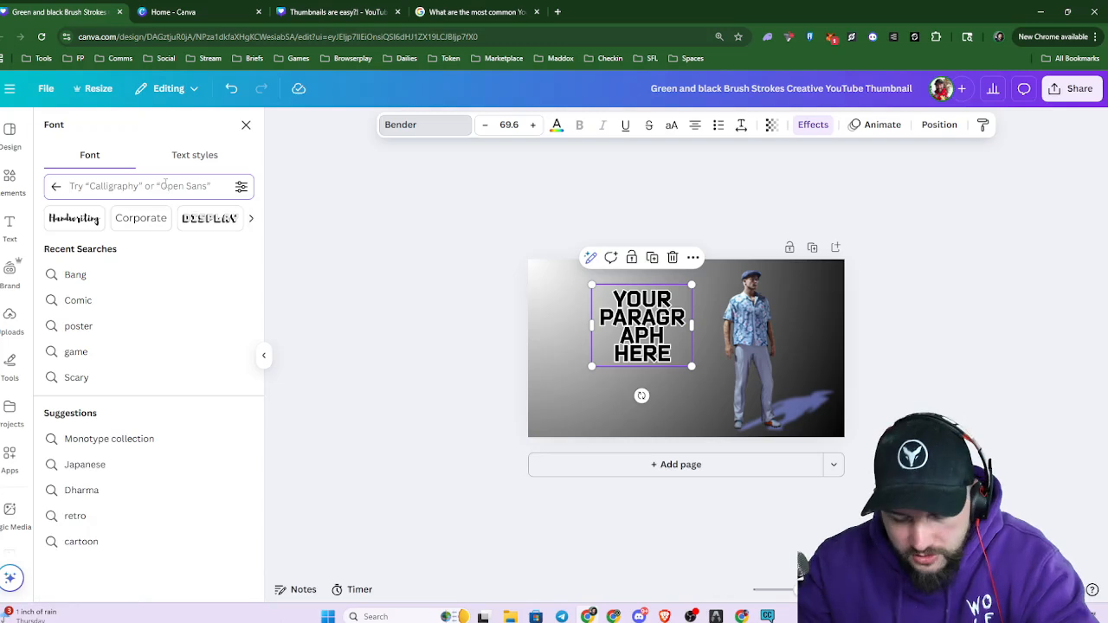
pyautogui.write('Bebas')
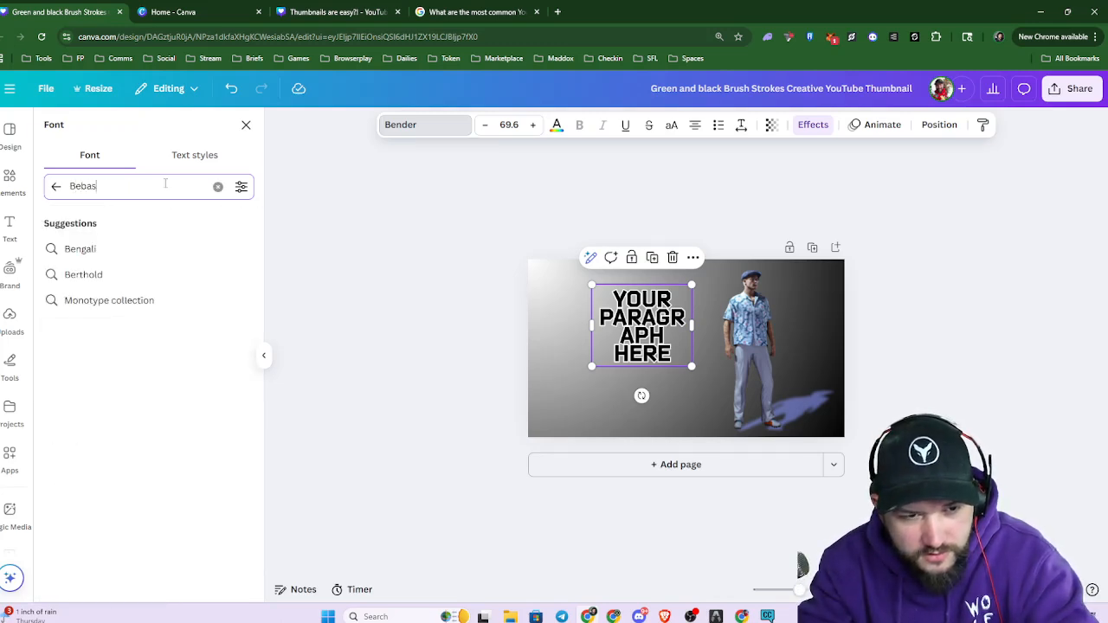
pyautogui.press('Return')
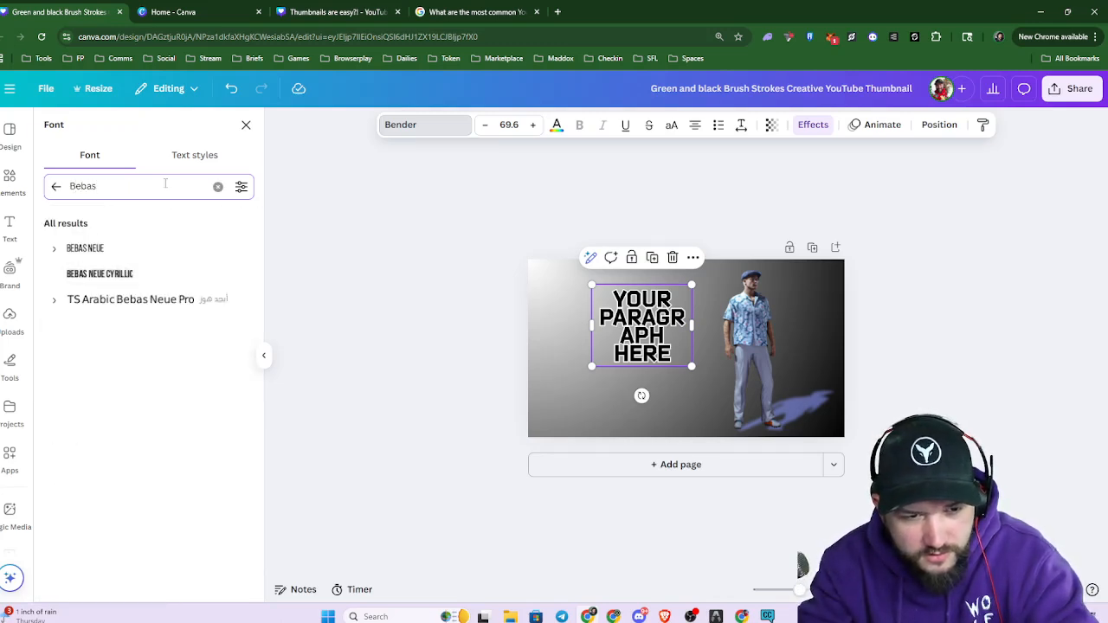
pyautogui.click(87, 249)
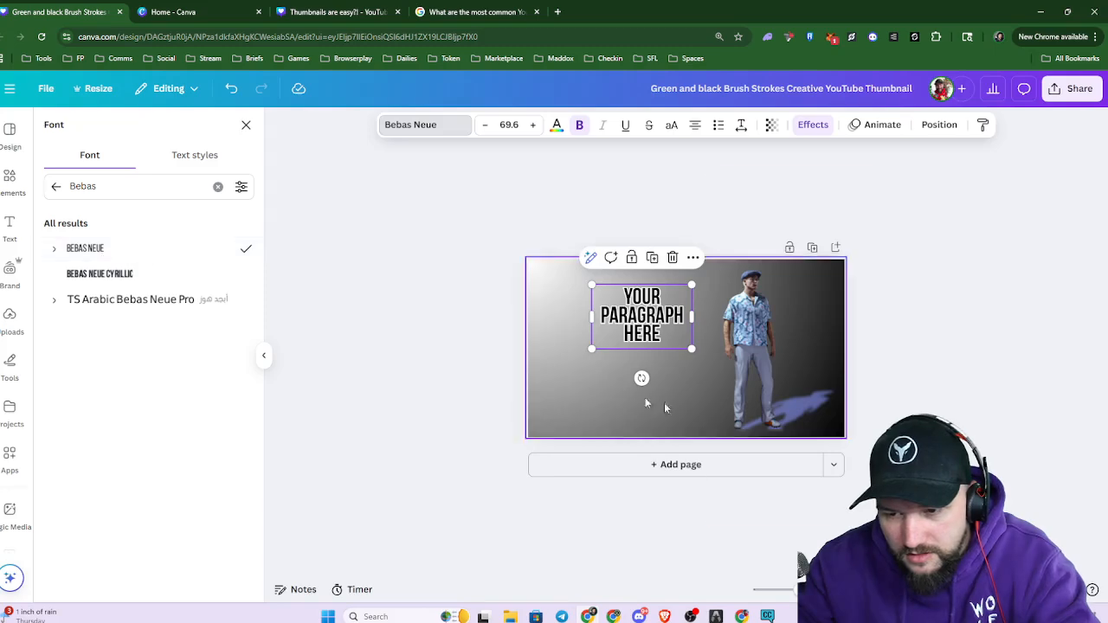
# Enlarge the headline to font size 130, place it in the page's upper-left corner, and review it at different zoom levels
pyautogui.scroll(3, 645, 397)
pyautogui.moveTo(700, 343); pyautogui.dragTo(905, 475)
pyautogui.moveTo(784, 423); pyautogui.dragTo(623, 383)
pyautogui.scroll(-1, 634, 389)
pyautogui.moveTo(744, 295); pyautogui.dragTo(696, 296)
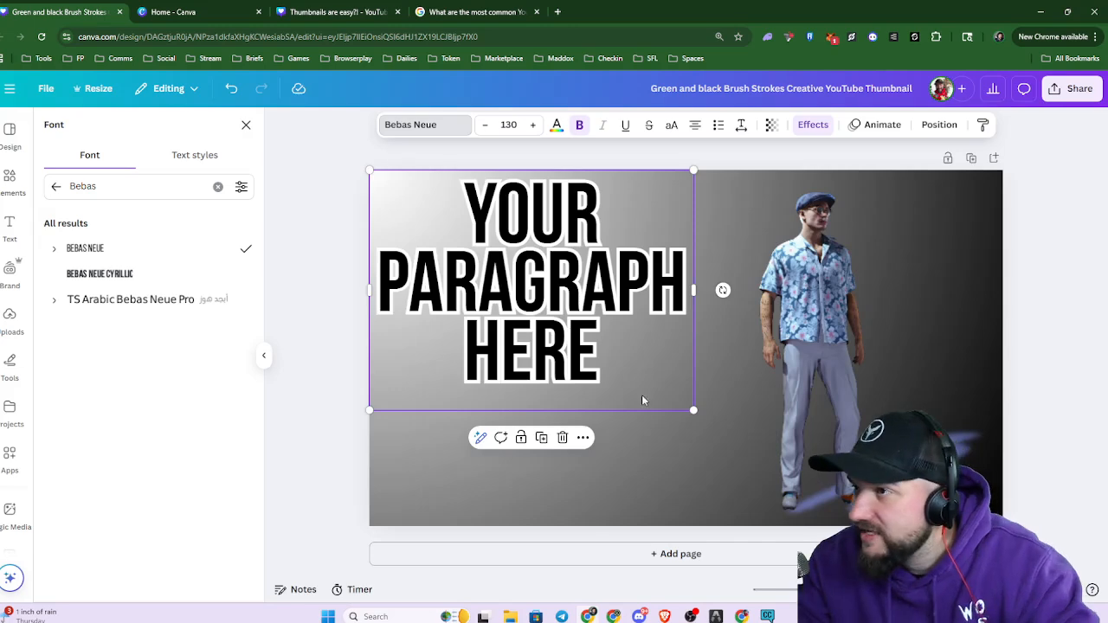
pyautogui.hotkey('ctrl', '-')
pyautogui.press('Escape')
pyautogui.press('Escape')
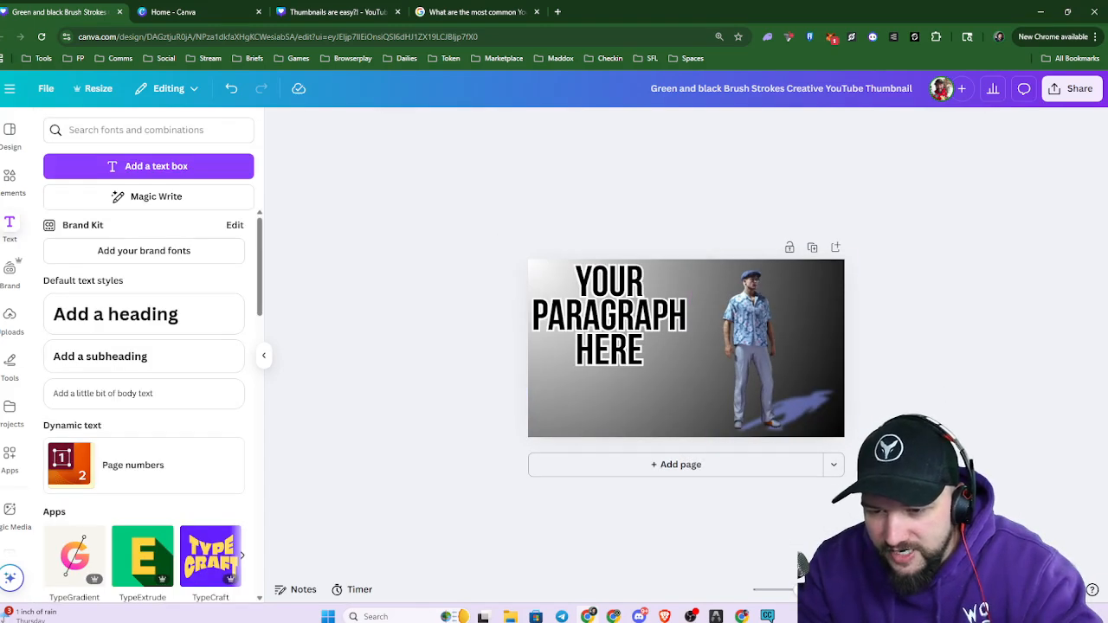
pyautogui.hotkey('ctrl', '+')
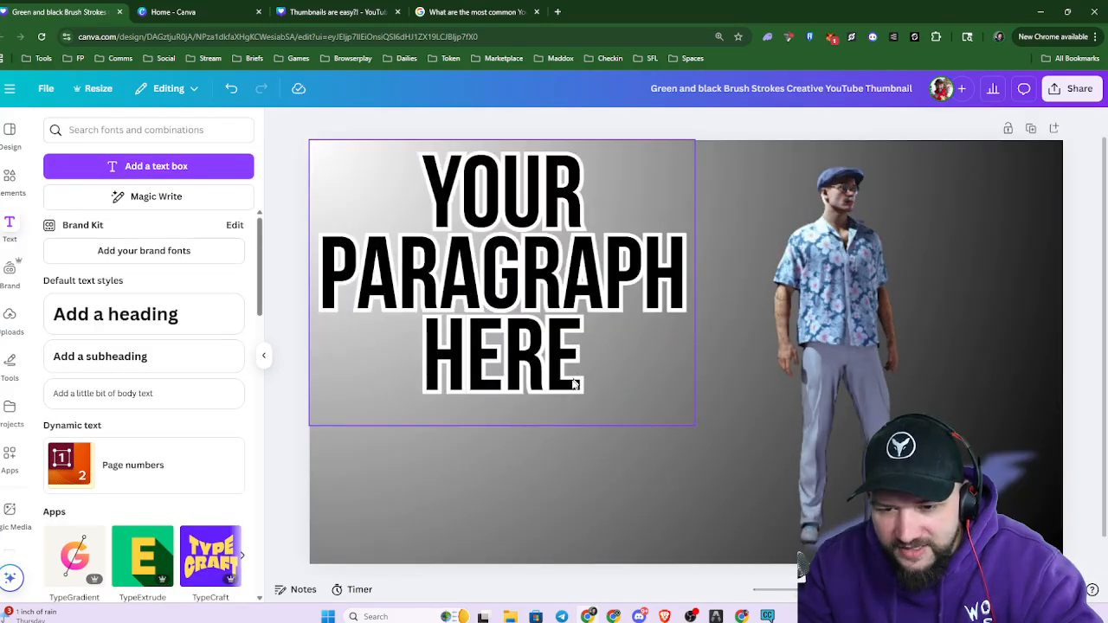
pyautogui.click(435, 393)
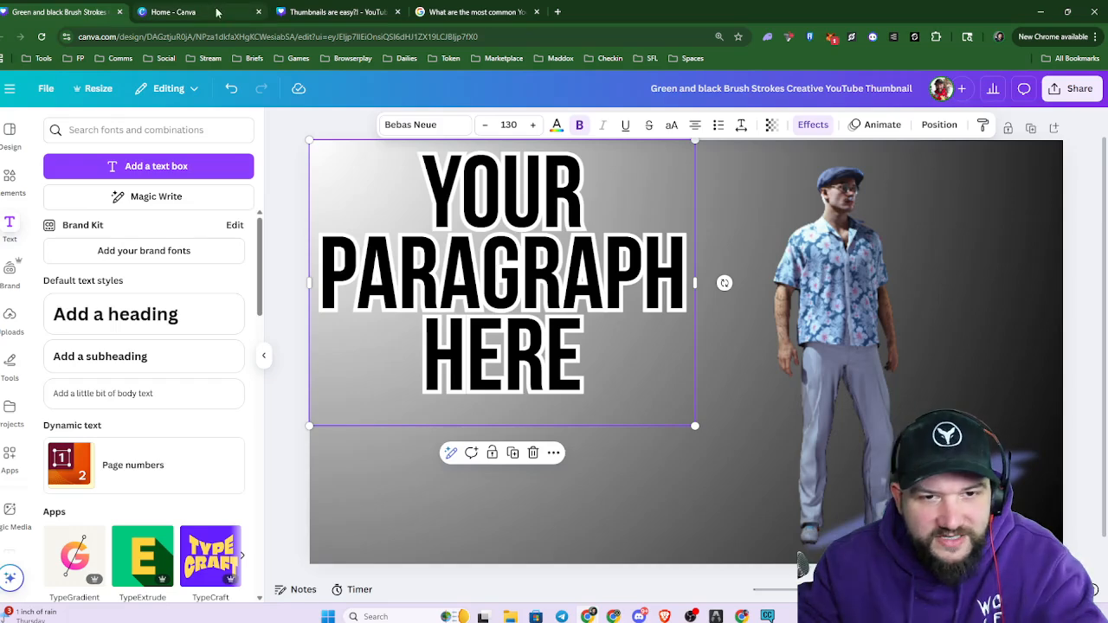
# Go back to the Google results, expand the AI Overview and read its list of popular thumbnail fonts and selection tips
pyautogui.click(435, 13)
pyautogui.click(248, 316)
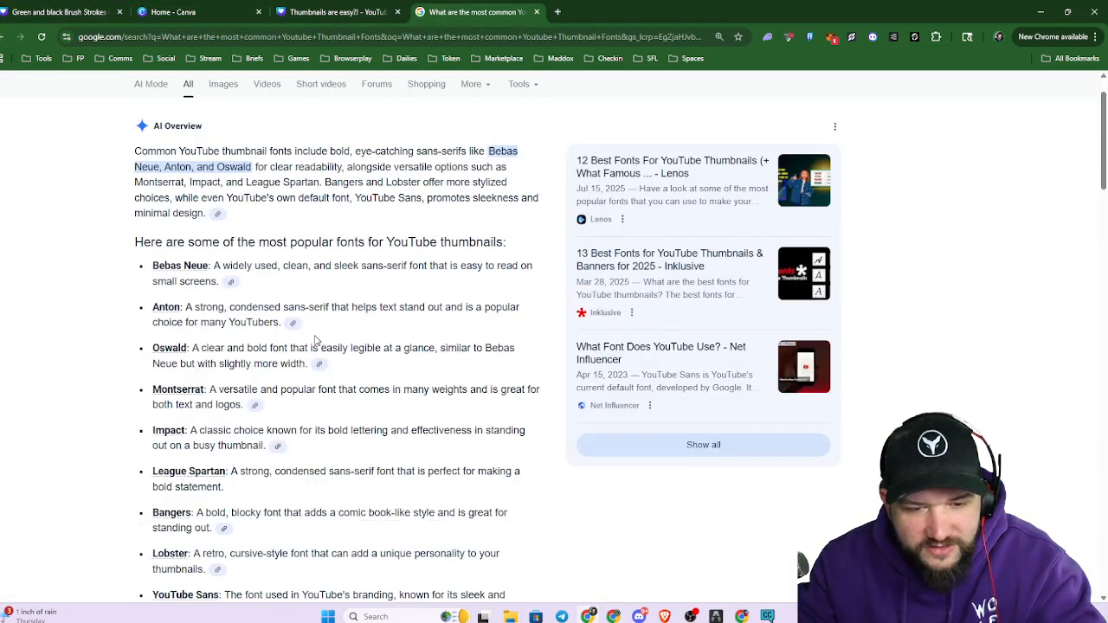
pyautogui.scroll(-2, 178, 320)
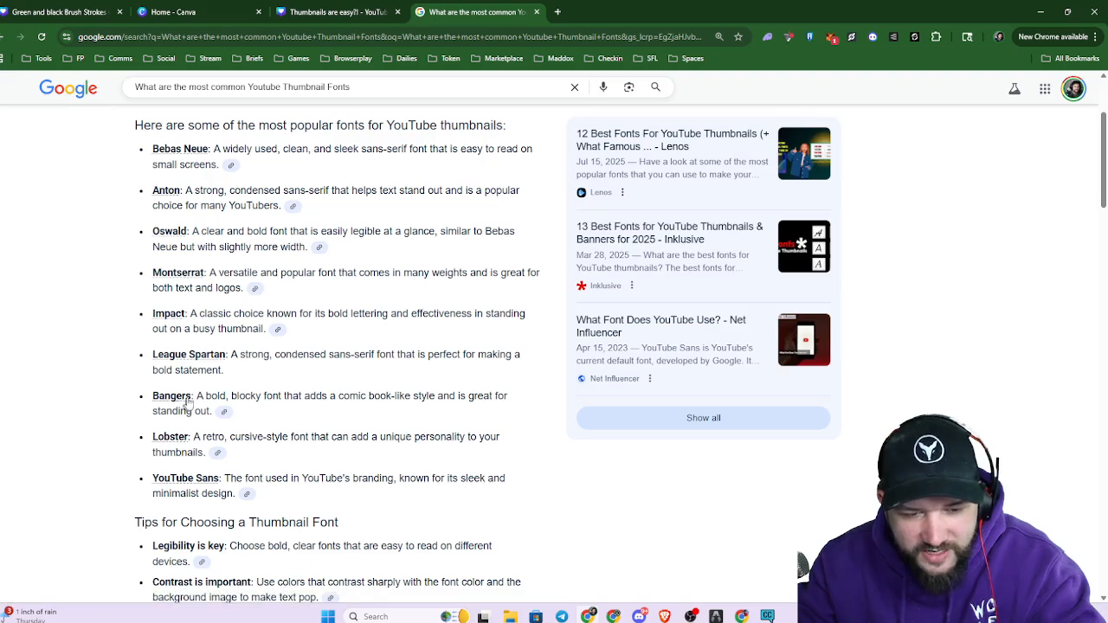
pyautogui.scroll(-2, 322, 388)
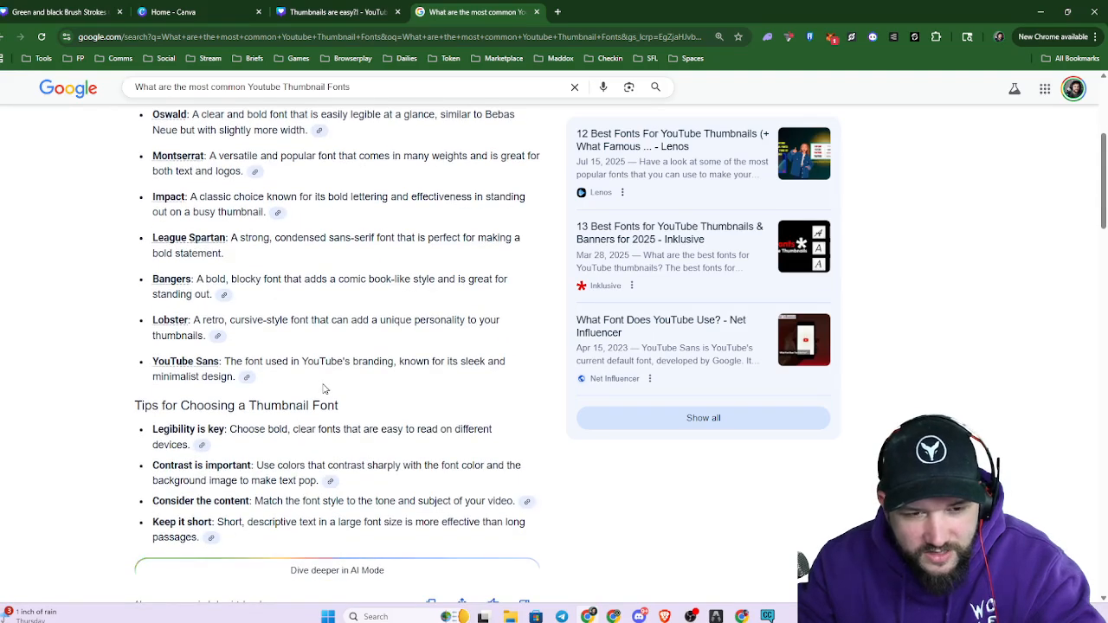
# Open the recent design "Copy of Depth and space CJF (Twitter Post)" and move its INTERACTIVE GIFS title slightly lower
pyautogui.click(320, 12)
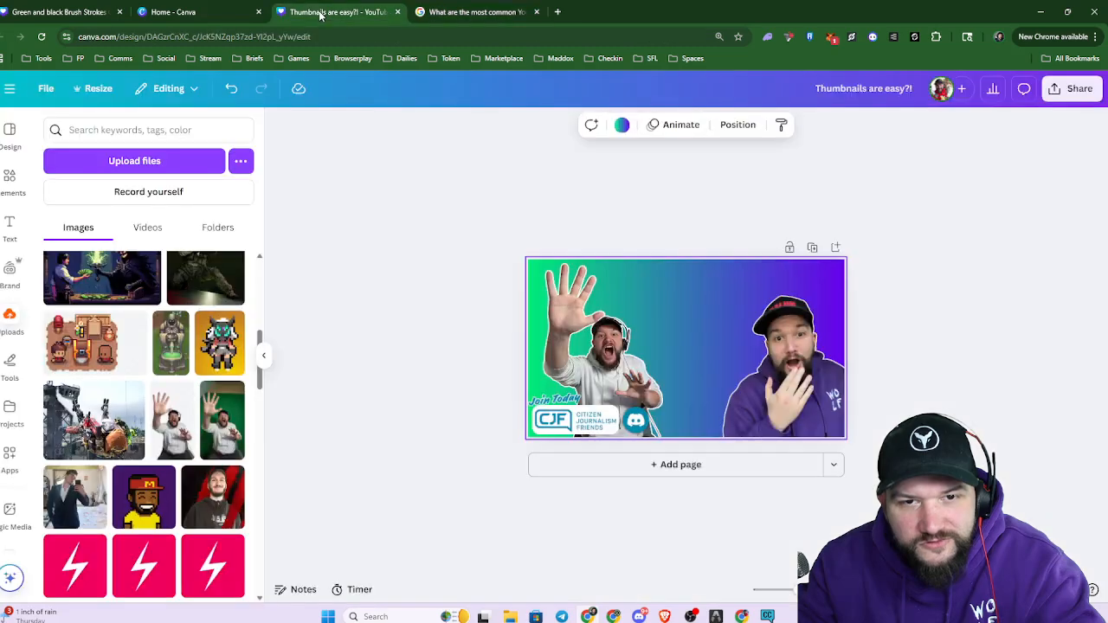
pyautogui.click(198, 12)
pyautogui.scroll(-2, 712, 296)
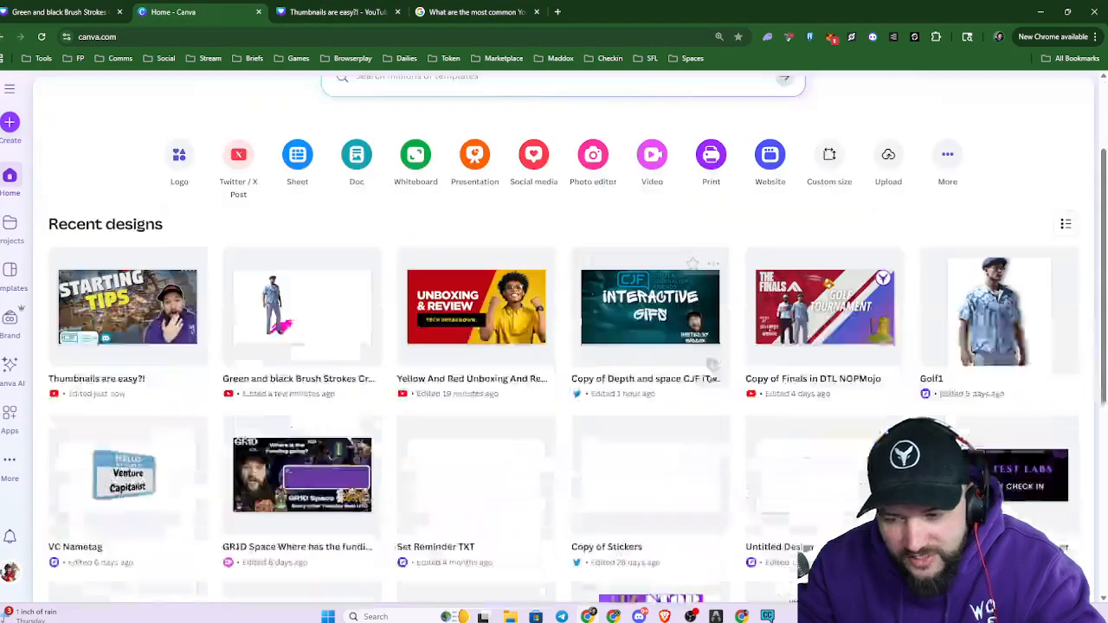
pyautogui.click(649, 269)
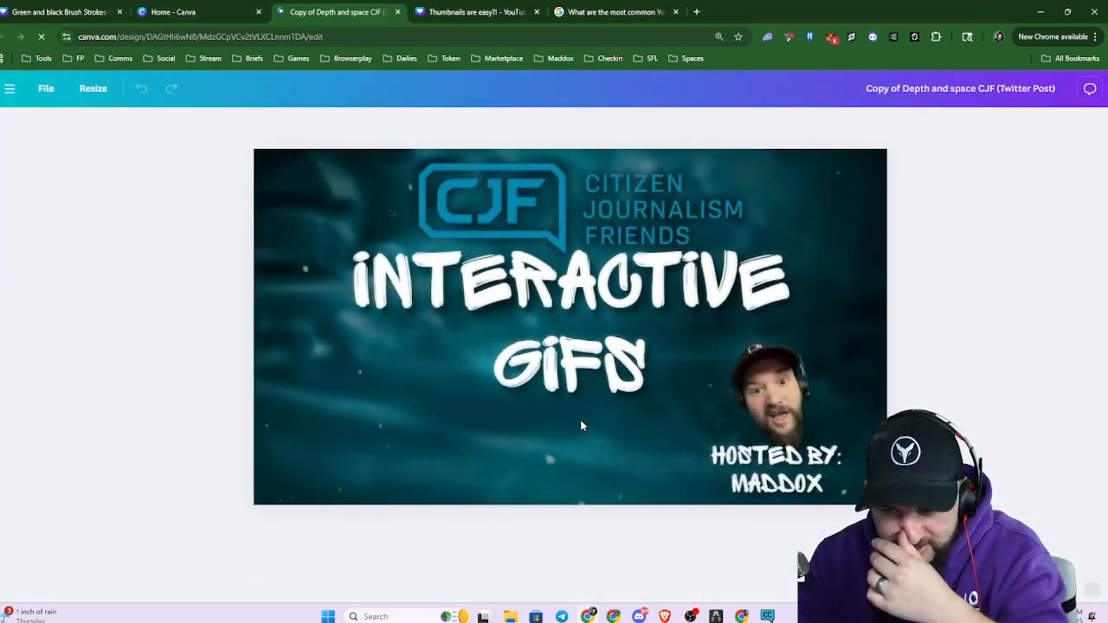
pyautogui.click(610, 372)
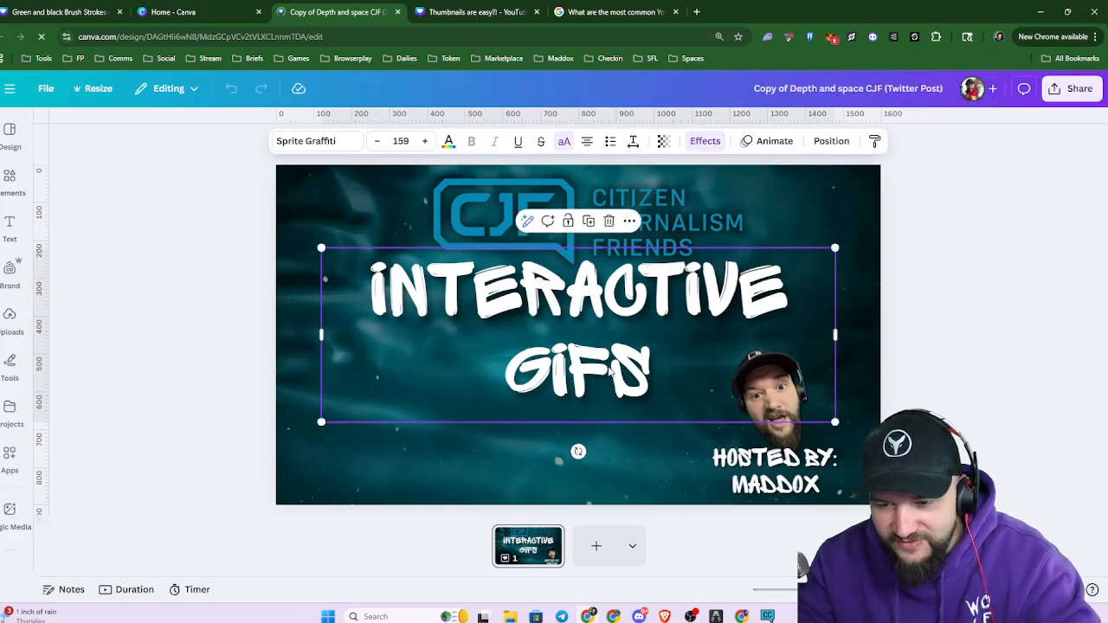
pyautogui.moveTo(608, 370)
pyautogui.mouseDown()
pyautogui.moveTo(604, 401)
pyautogui.moveTo(597, 384)
pyautogui.mouseUp()
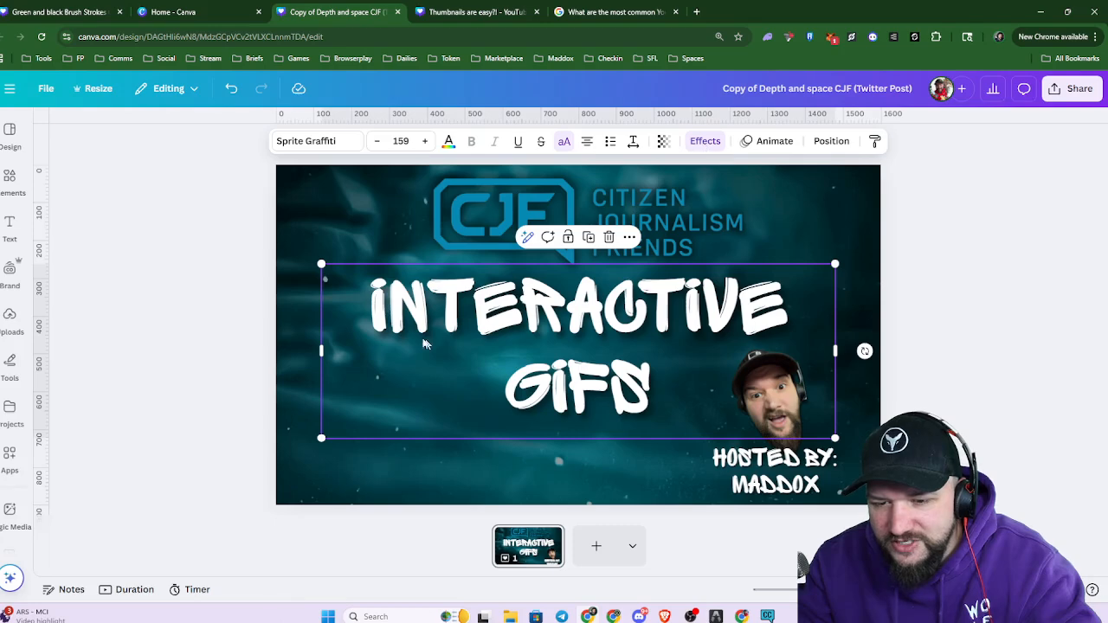
# Replace the INTERACTIVE GIFS title's shadow effect with an outline, trying black before setting the outline to white
pyautogui.click(706, 142)
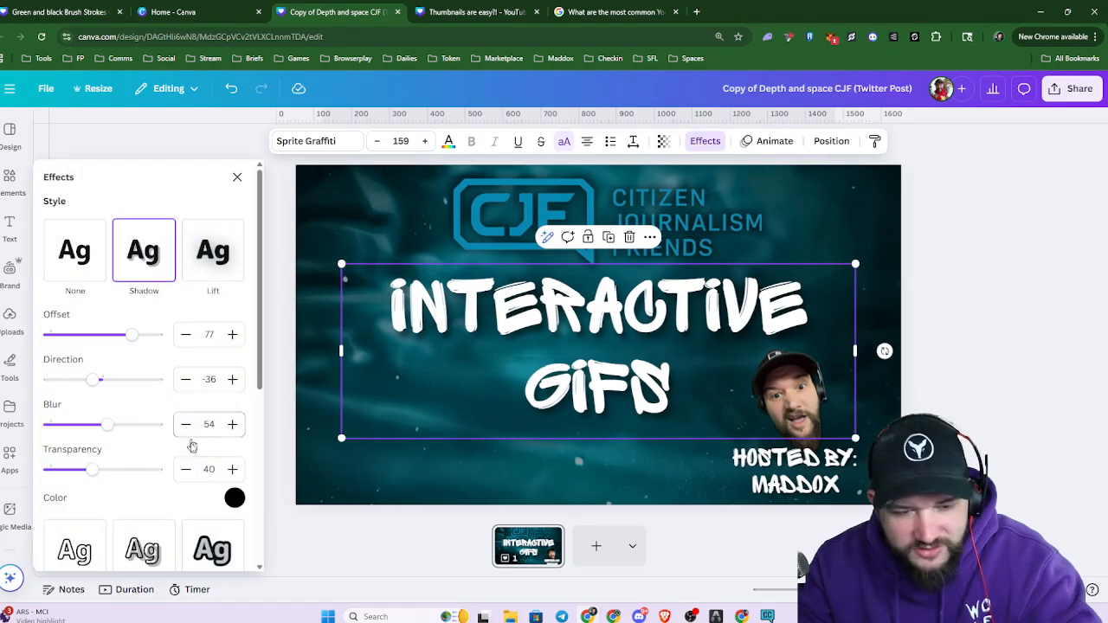
pyautogui.click(212, 545)
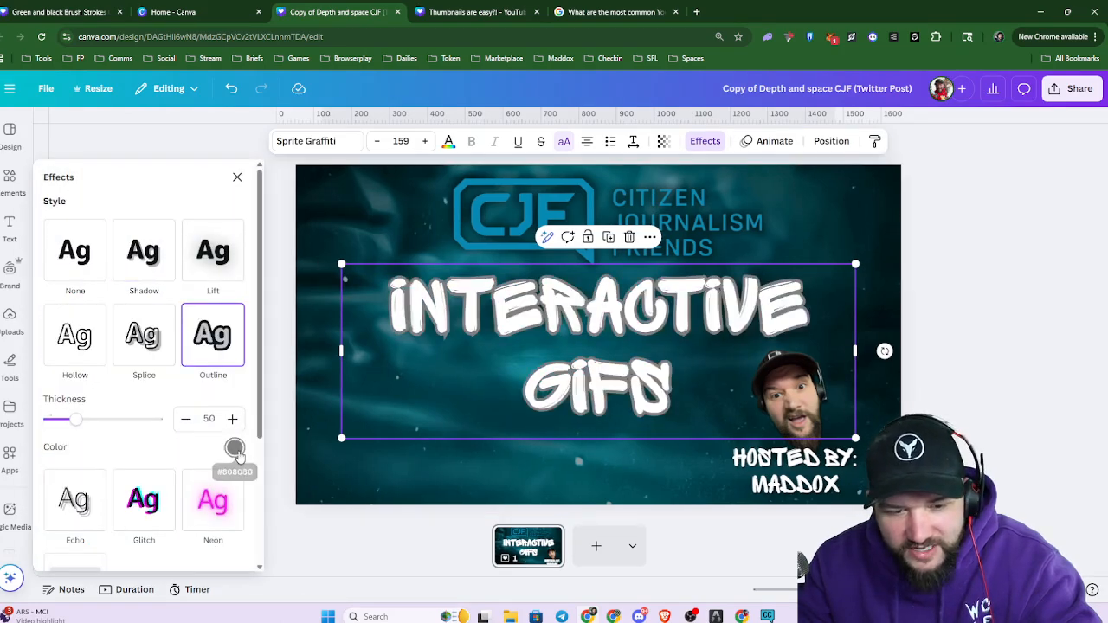
pyautogui.click(235, 446)
pyautogui.click(83, 266)
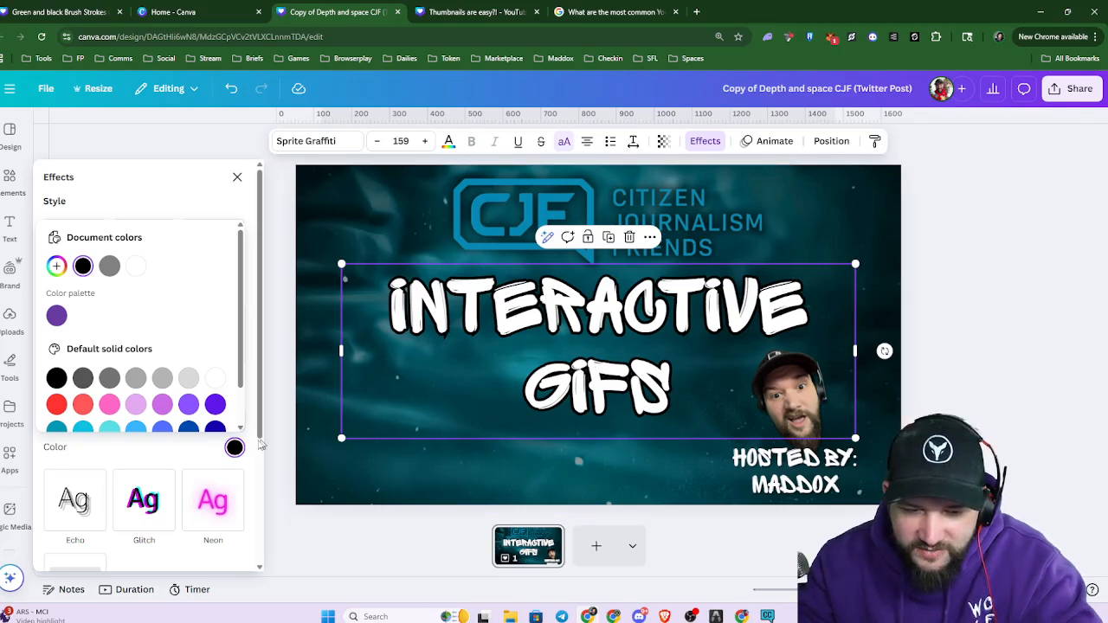
pyautogui.click(136, 266)
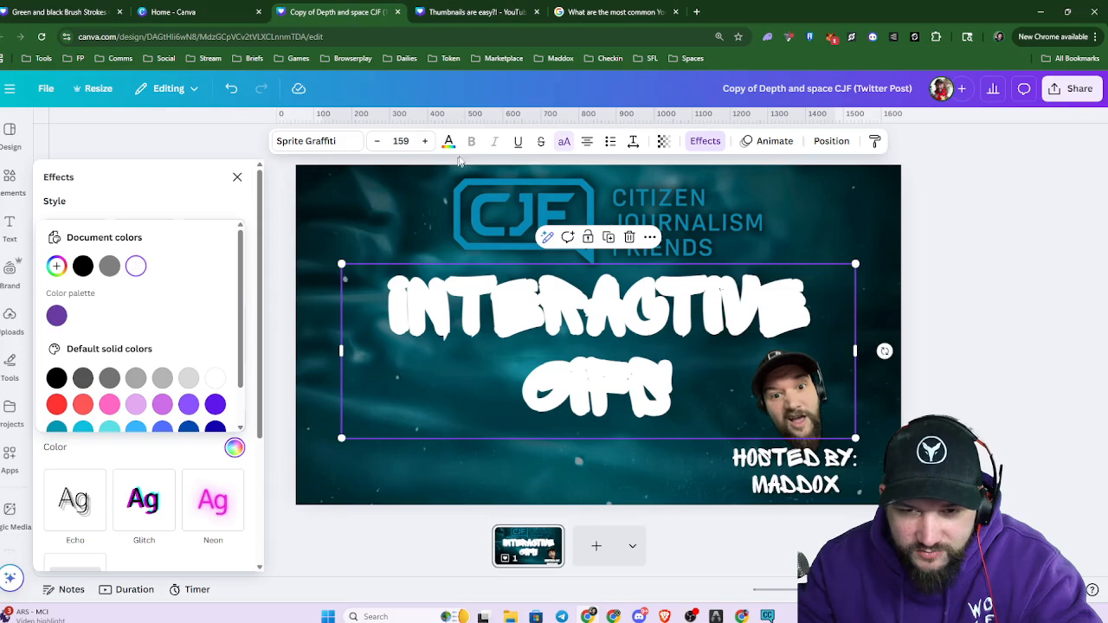
# Set the INTERACTIVE GIFS title's text to black and nudge the title slightly right and down, leaving it deselected
pyautogui.click(448, 142)
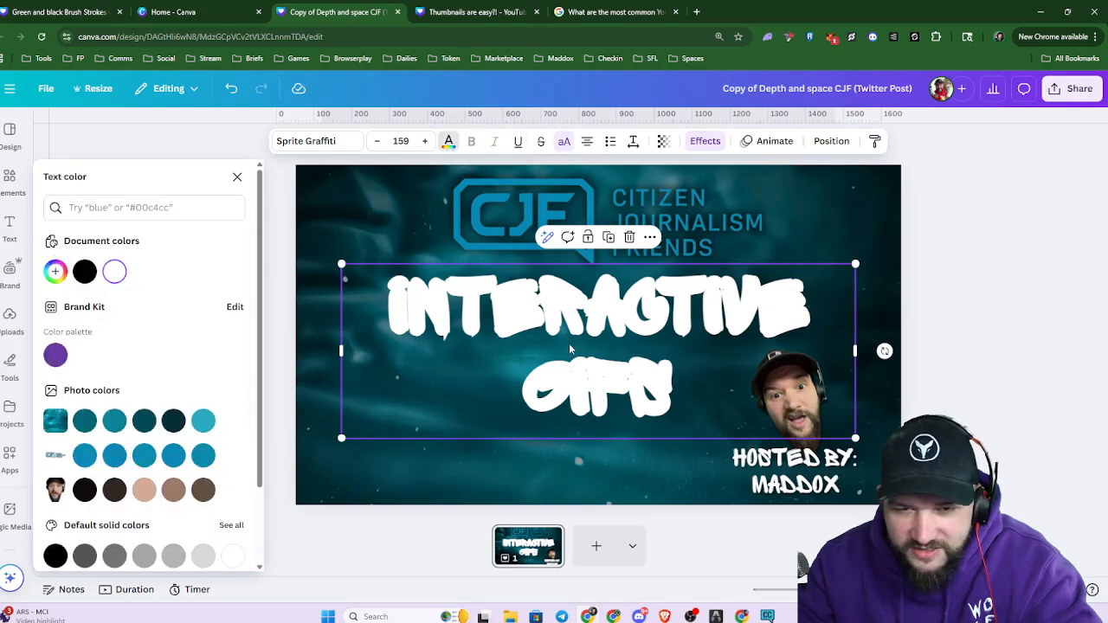
pyautogui.click(94, 273)
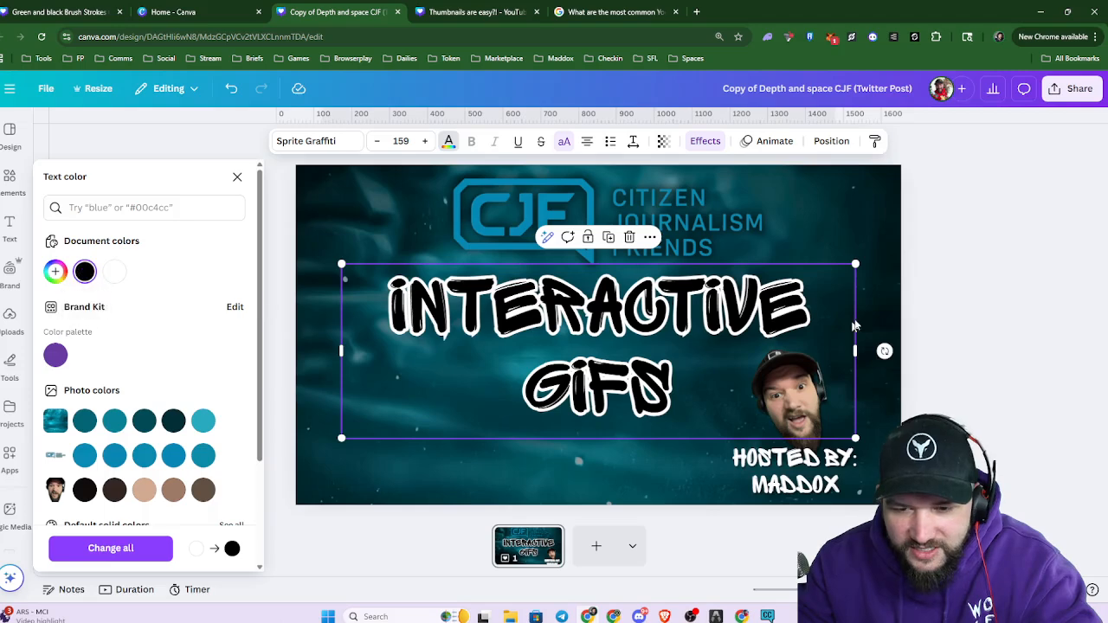
pyautogui.click(942, 259)
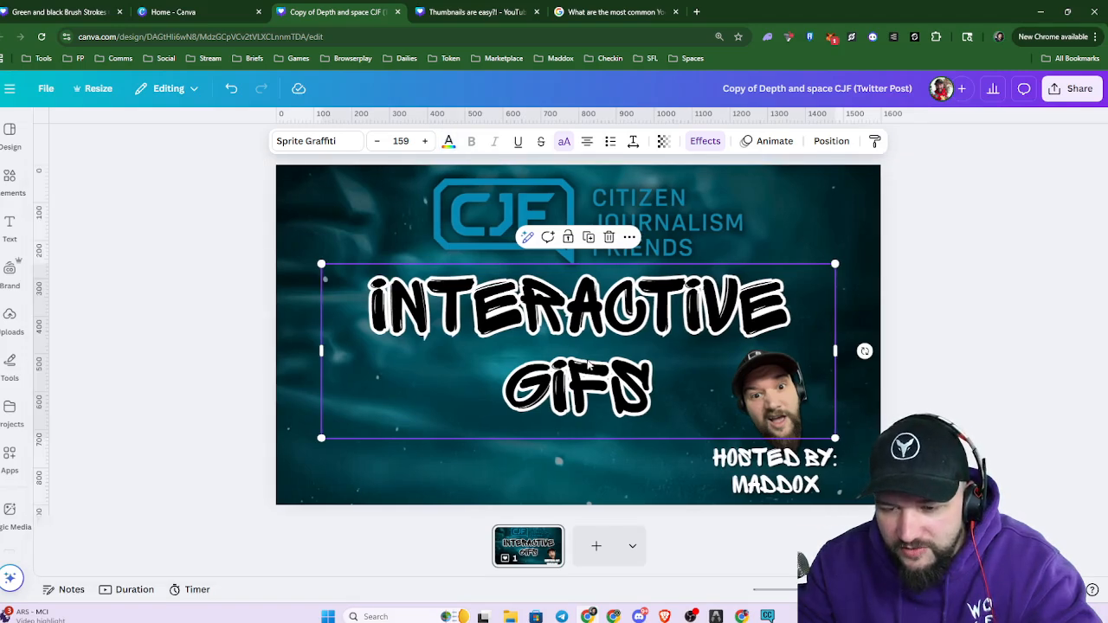
pyautogui.moveTo(597, 364); pyautogui.dragTo(607, 362)
pyautogui.click(944, 347)
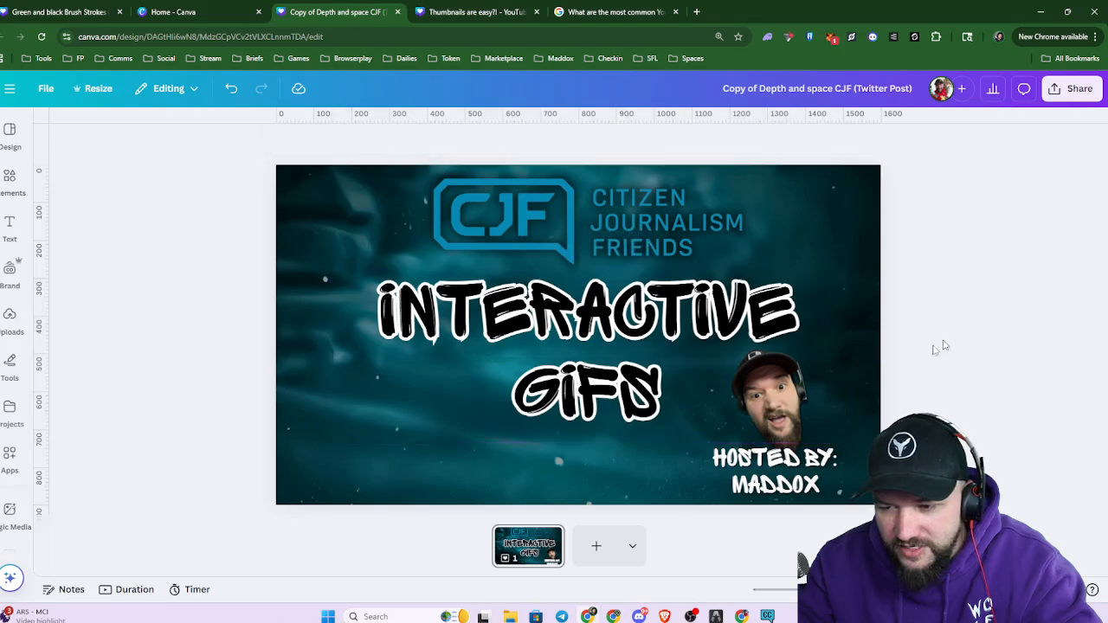
# Set the INTERACTIVE GIFS title's text colour to a blue picked from the CJF logo's photo colours
pyautogui.click(692, 361)
pyautogui.click(448, 142)
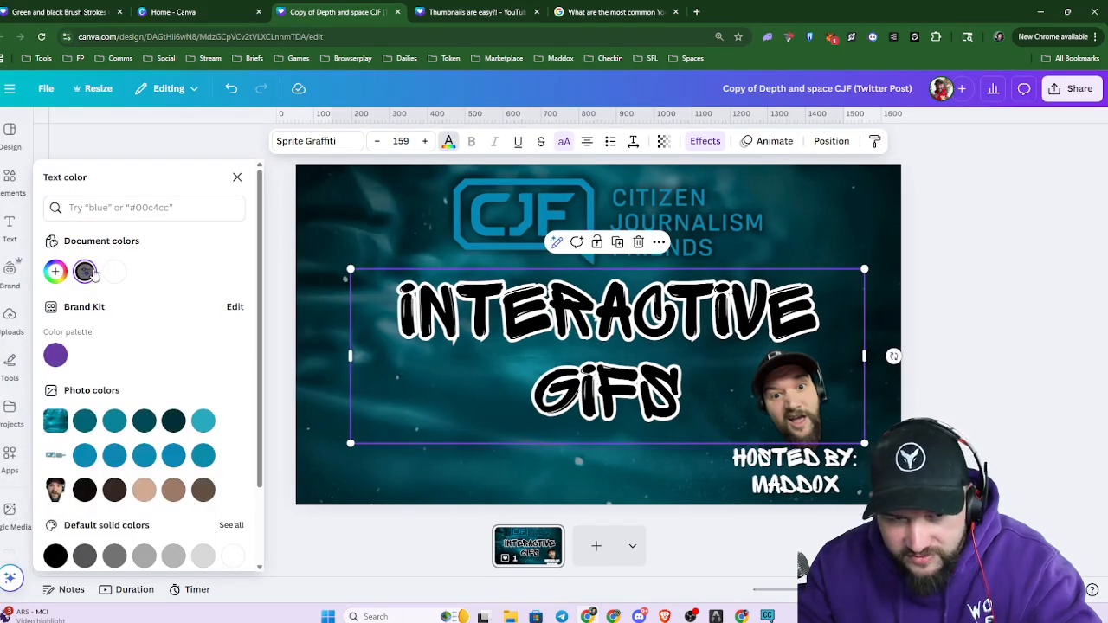
pyautogui.click(115, 271)
pyautogui.click(84, 272)
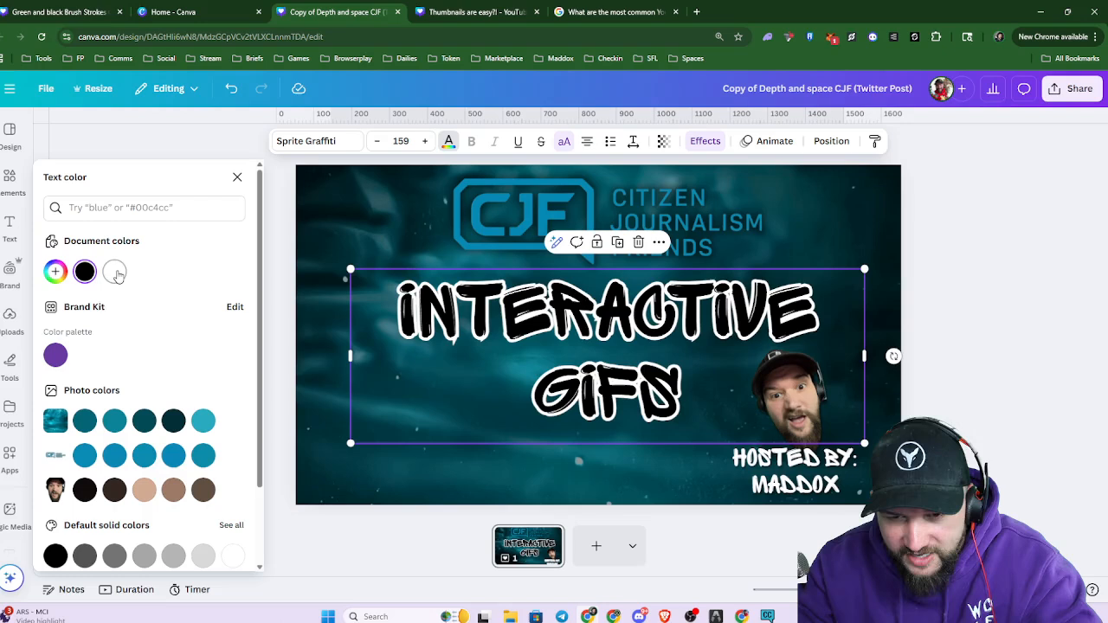
pyautogui.click(144, 455)
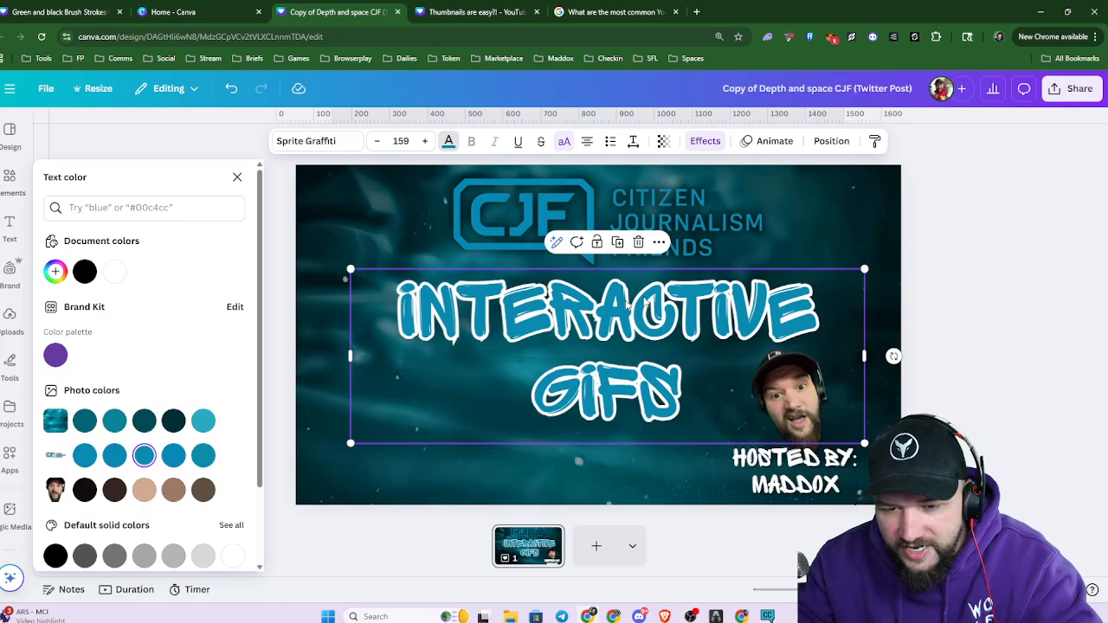
# Change the INTERACTIVE GIFS title's outline colour from white to black, also trying purple shades before returning to black
pyautogui.click(705, 140)
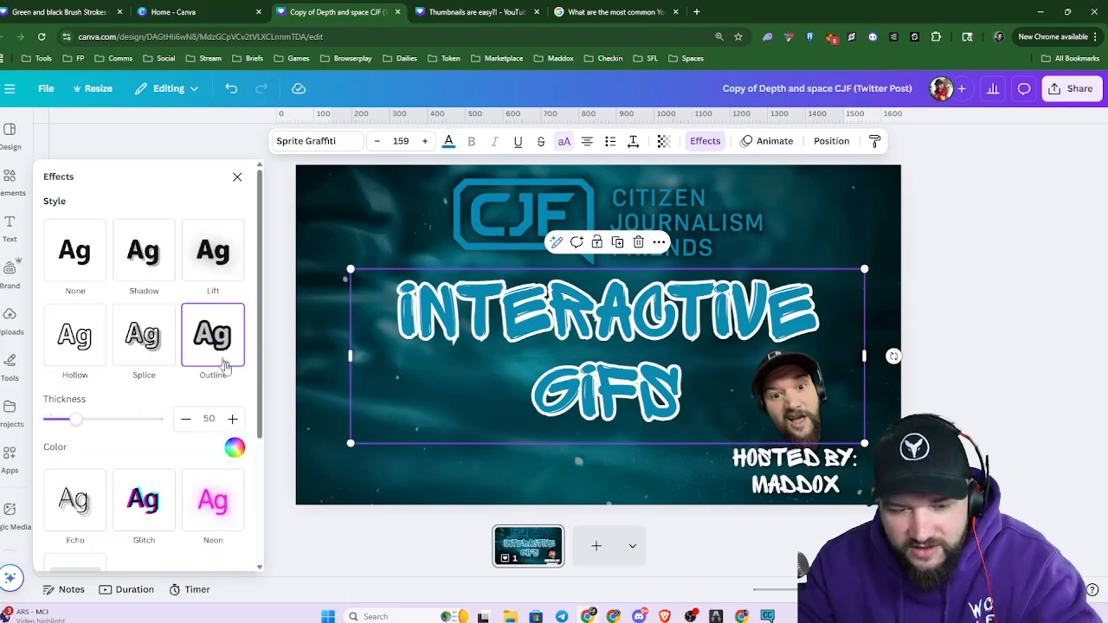
pyautogui.scroll(-2, 184, 385)
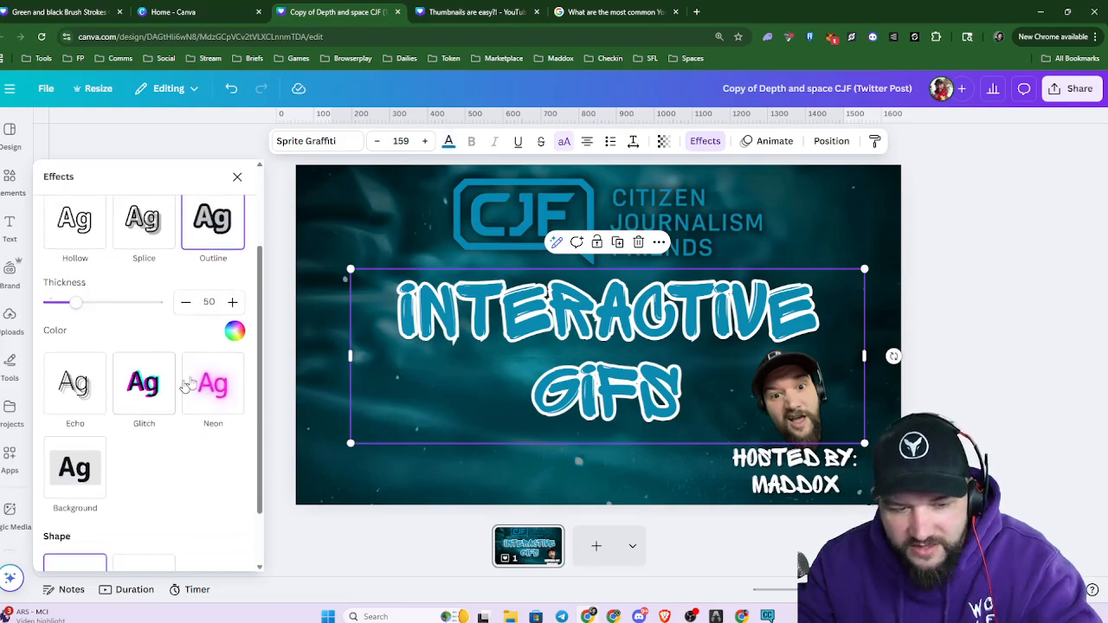
pyautogui.click(234, 333)
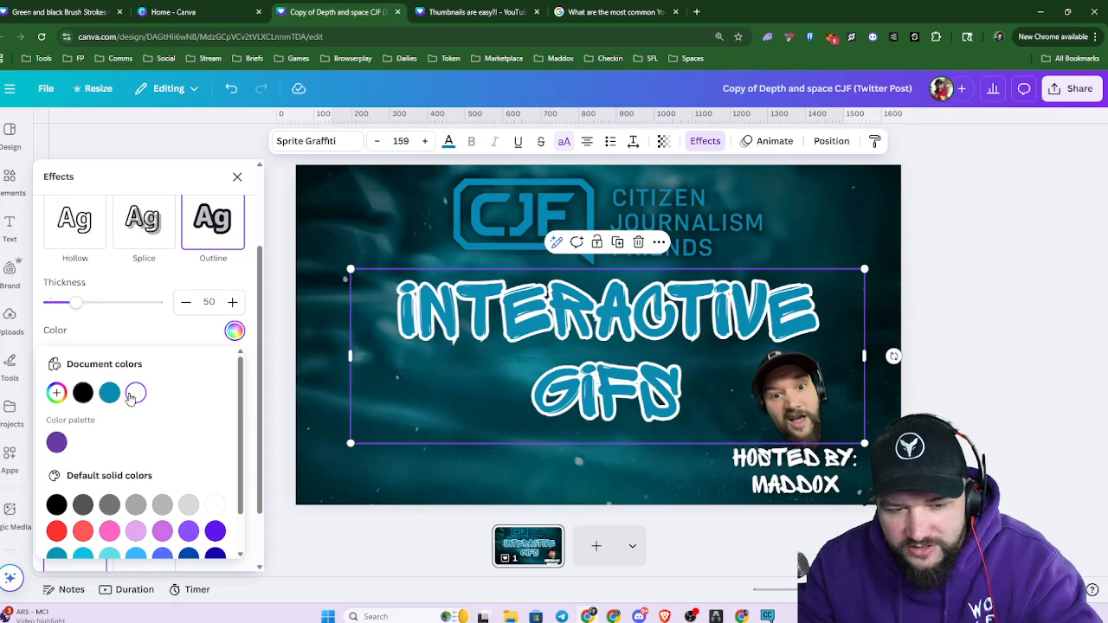
pyautogui.click(82, 393)
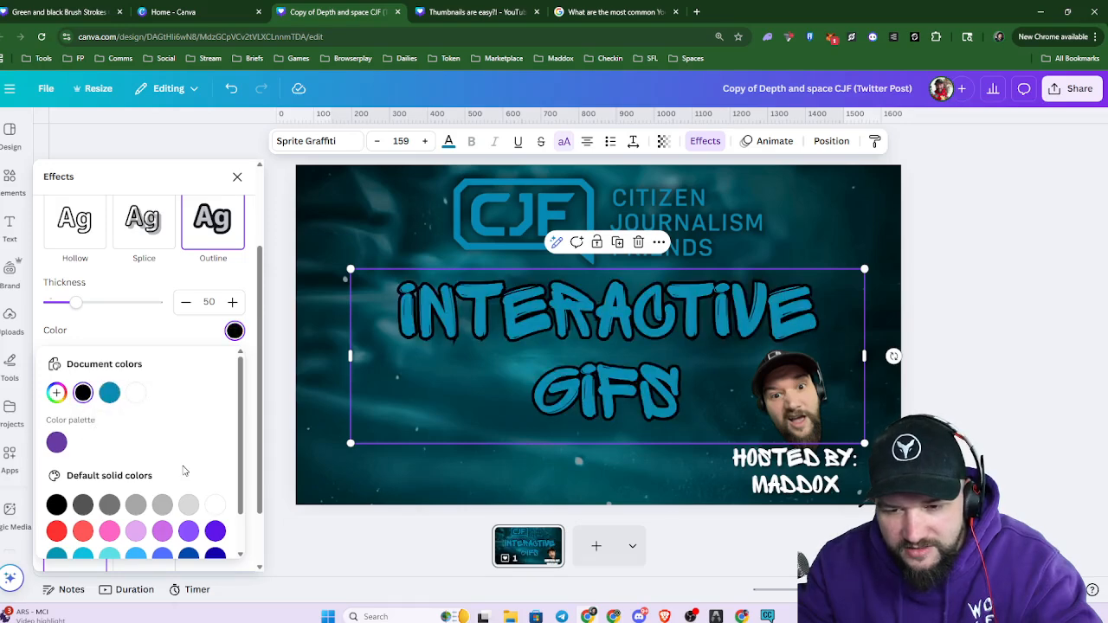
pyautogui.click(162, 530)
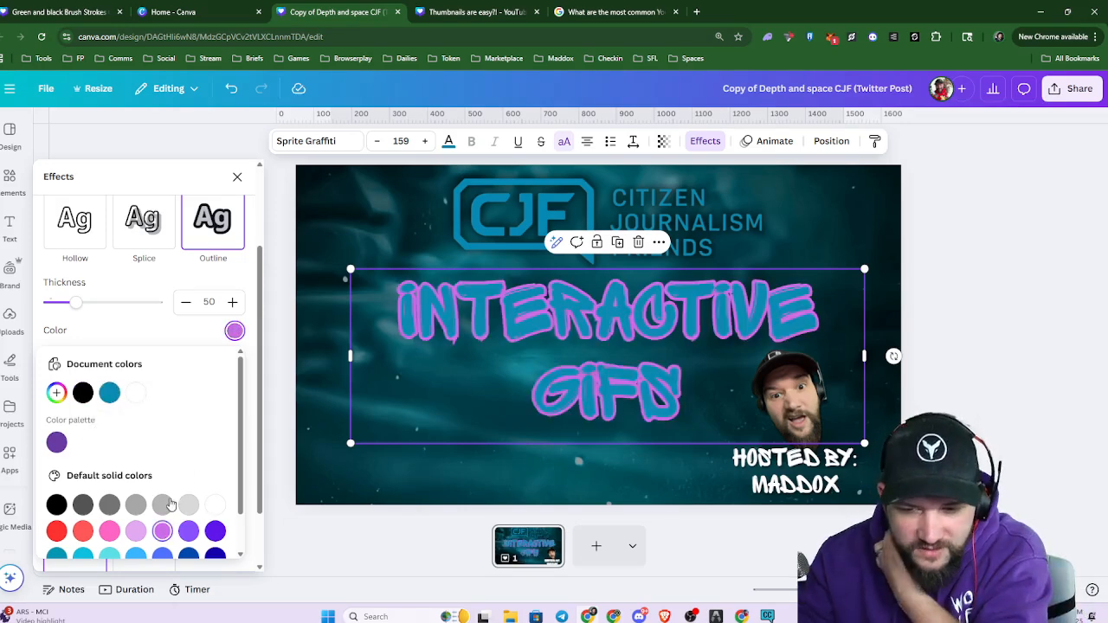
pyautogui.click(187, 535)
pyautogui.click(84, 391)
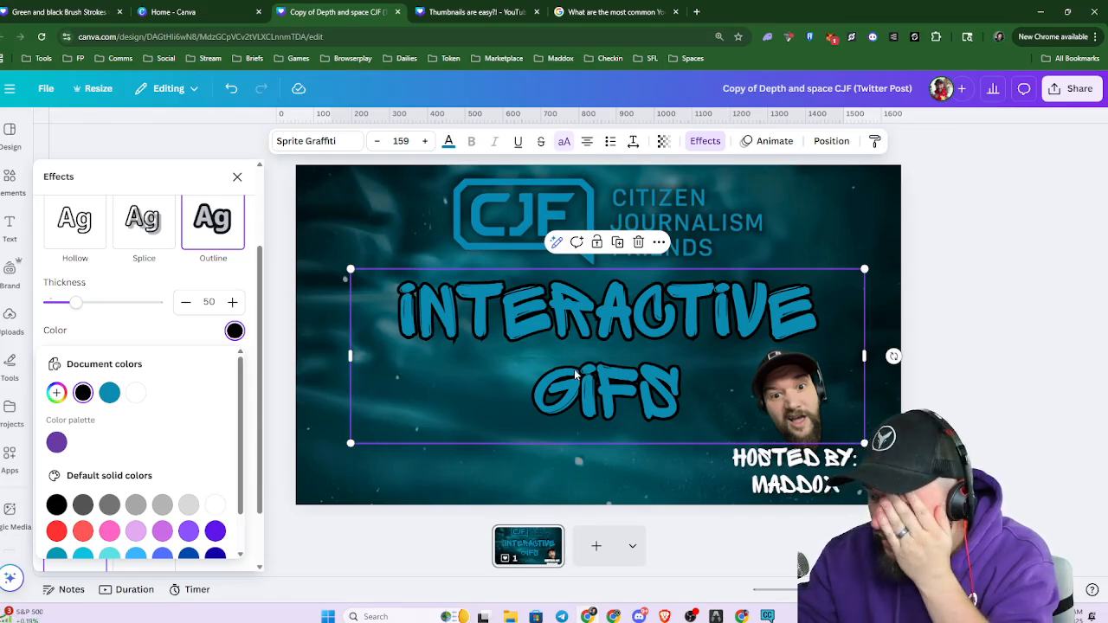
# Switch to the "Green and black Brush Strokes Creative YouTube Thumbnail" design and deselect its placeholder headline
pyautogui.click(206, 13)
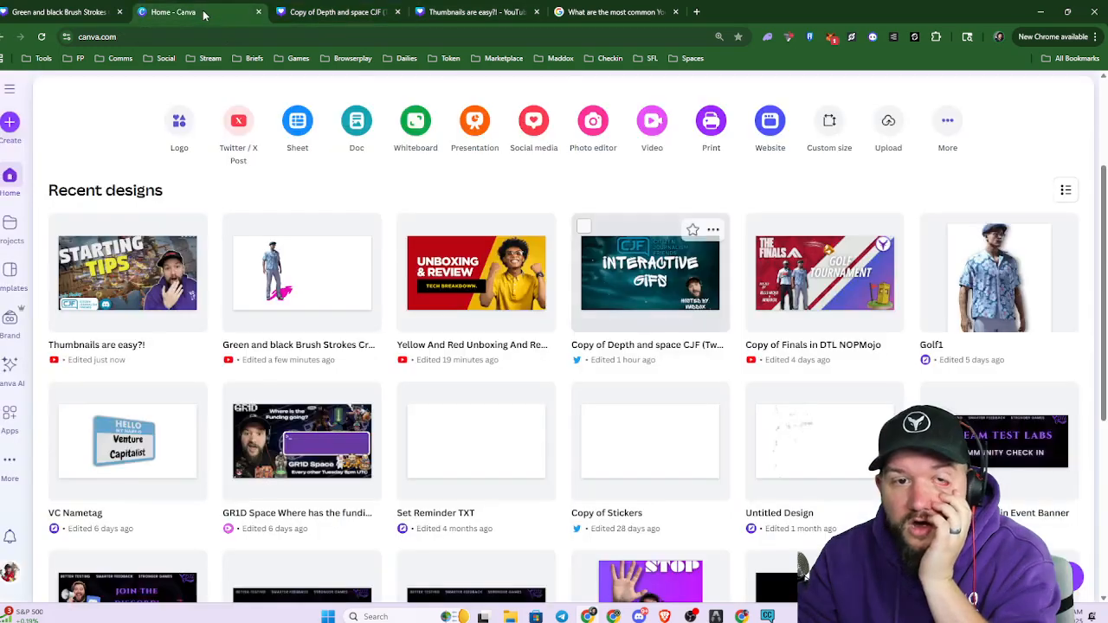
pyautogui.click(484, 12)
pyautogui.click(178, 12)
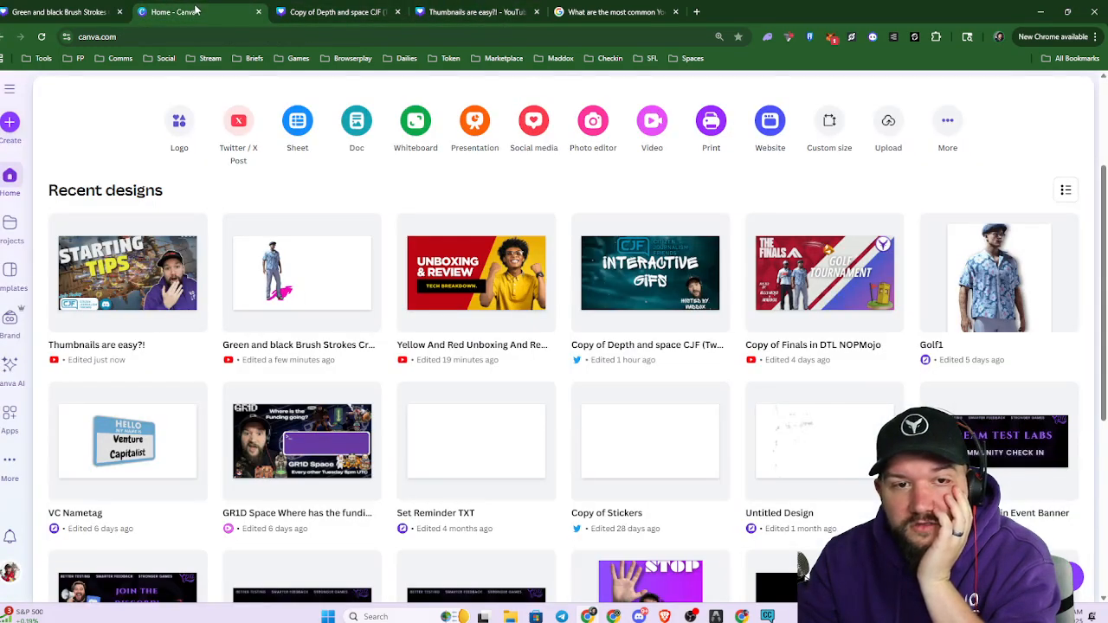
pyautogui.hotkey('ctrl', 'shift', 'Tab')
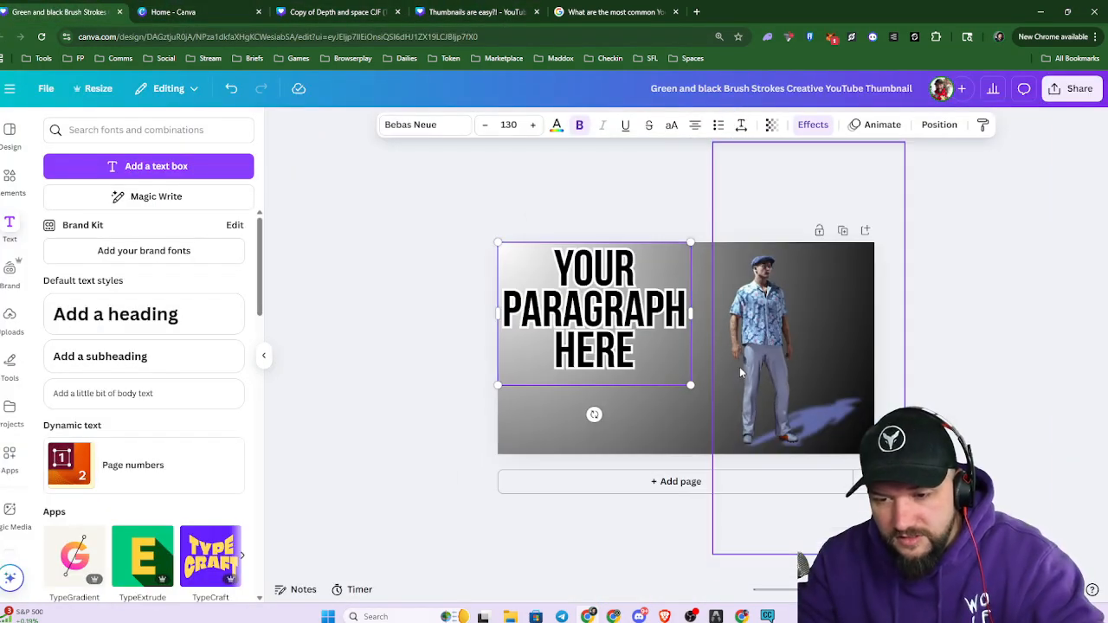
pyautogui.click(995, 463)
# Search the elements for "Brickl" and add the black brick-pattern graphic and the red brick wall photo to the thumbnail
pyautogui.click(9, 178)
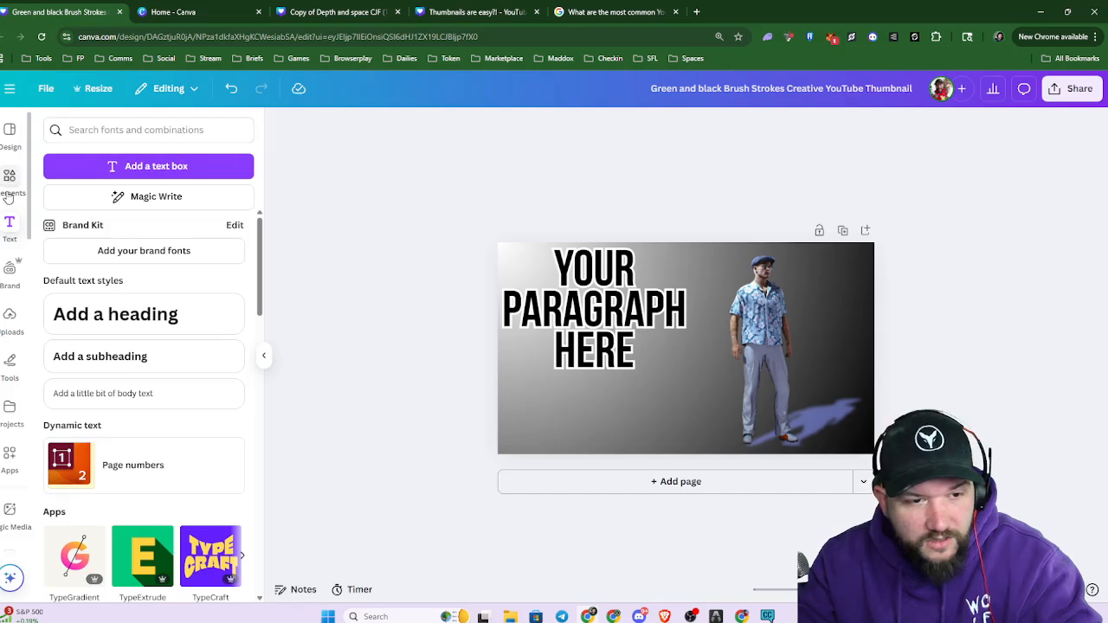
pyautogui.click(157, 129)
pyautogui.write('Brickl')
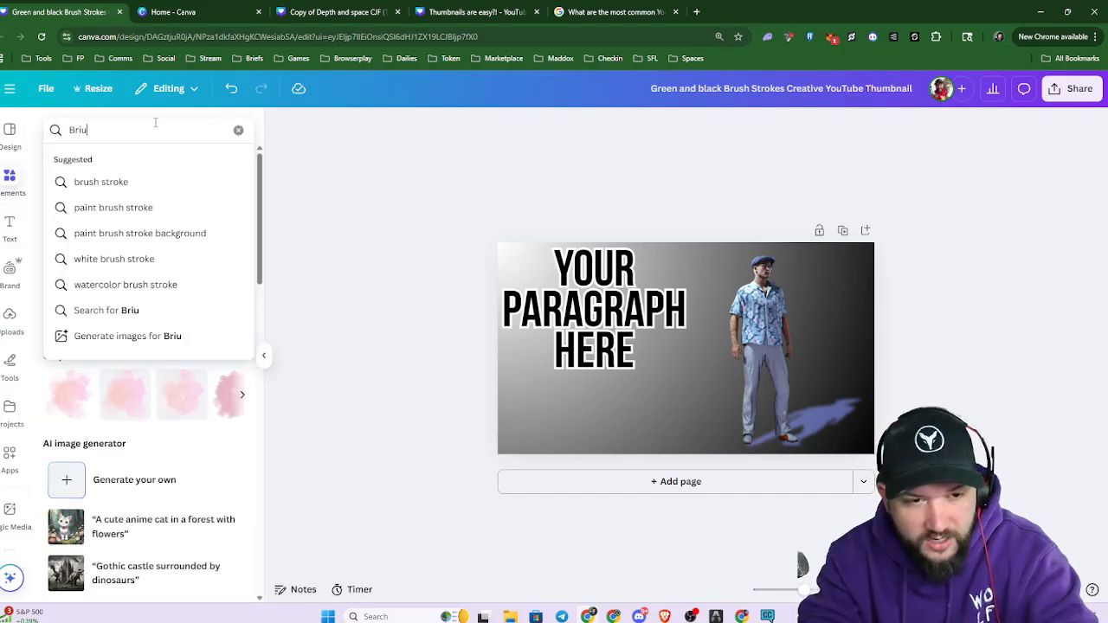
pyautogui.press('Return')
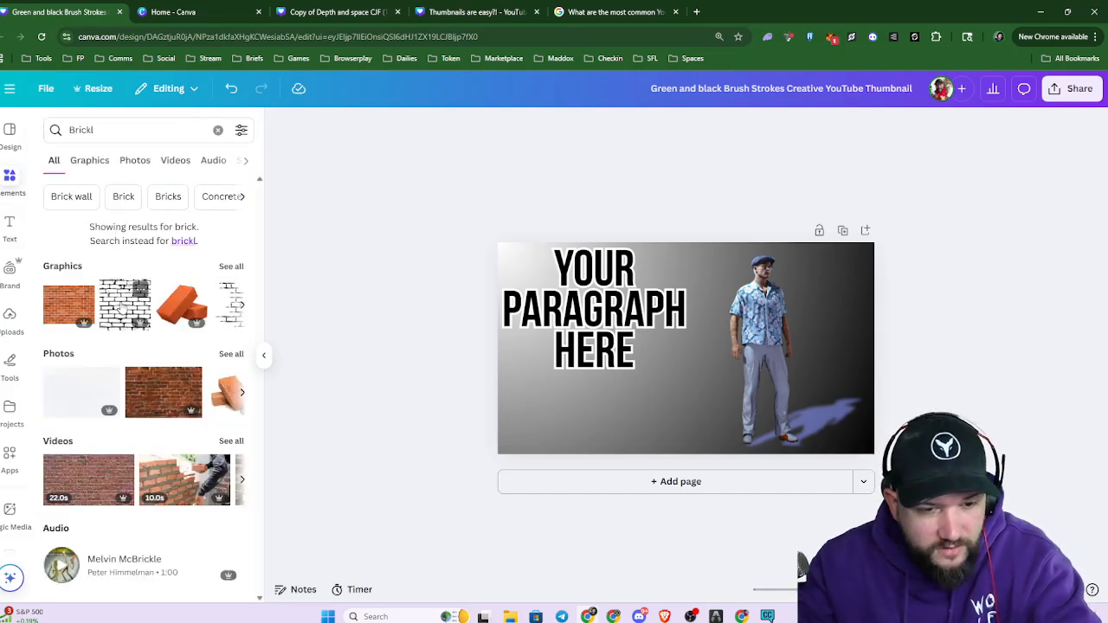
pyautogui.click(125, 304)
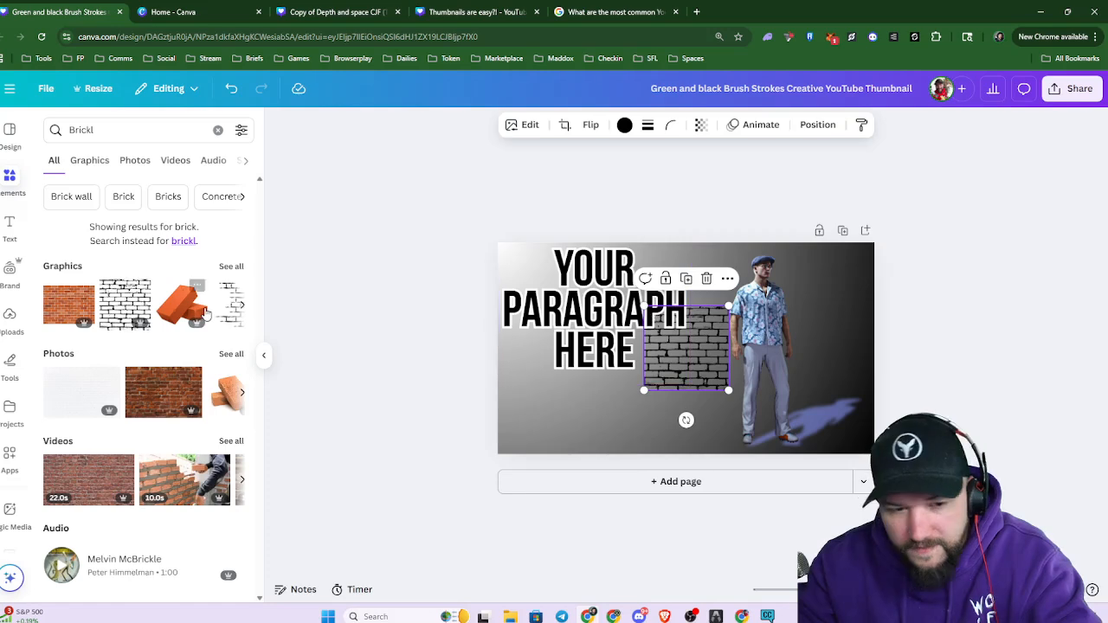
pyautogui.click(168, 394)
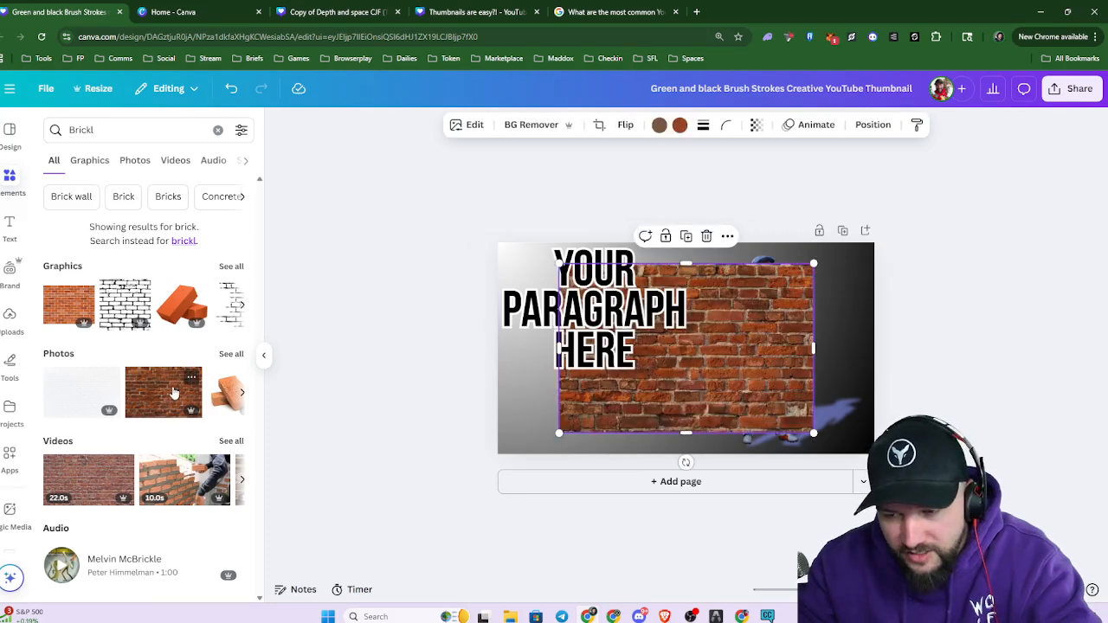
# Look through the brick photo's editing options, including its filters, effects, and light and colour adjustments
pyautogui.click(455, 126)
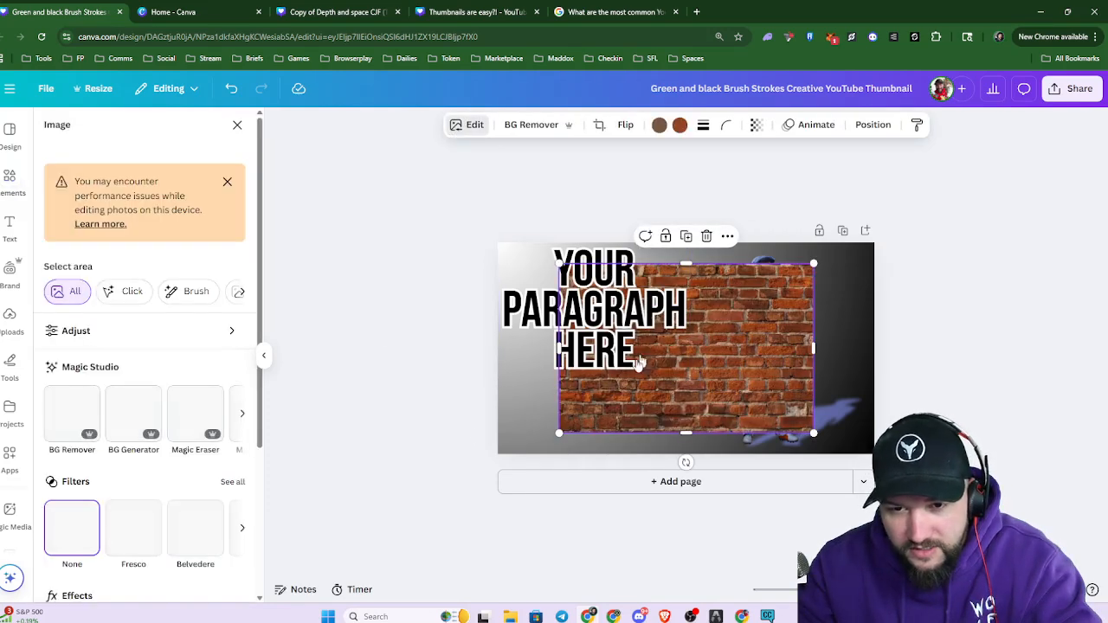
pyautogui.scroll(-2, 192, 454)
pyautogui.scroll(-2, 192, 454)
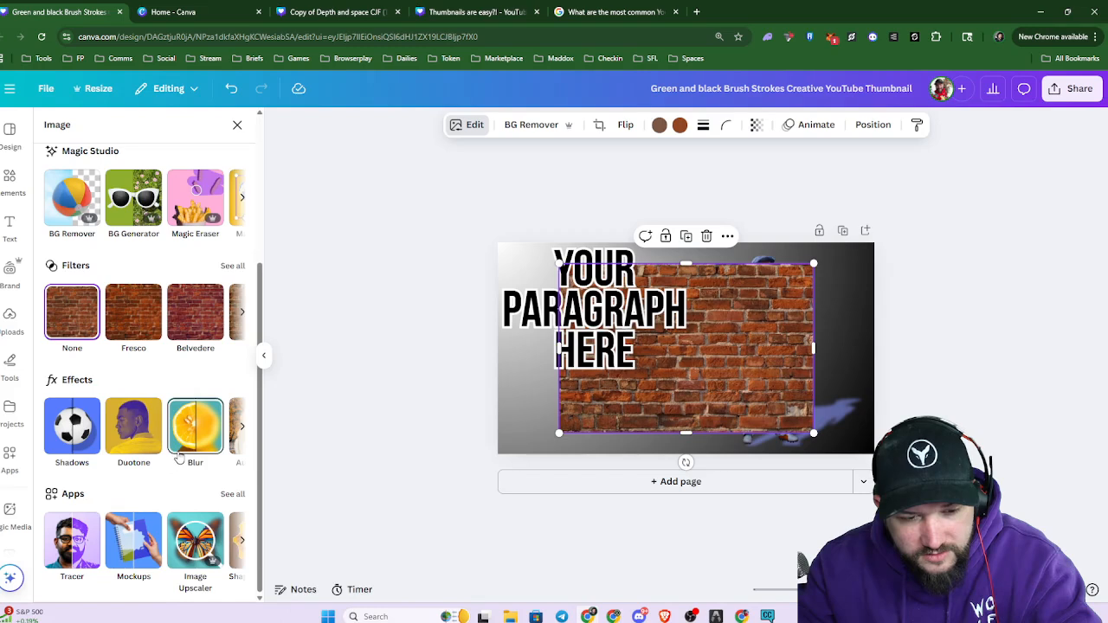
pyautogui.click(242, 318)
pyautogui.scroll(3, 161, 309)
pyautogui.click(113, 292)
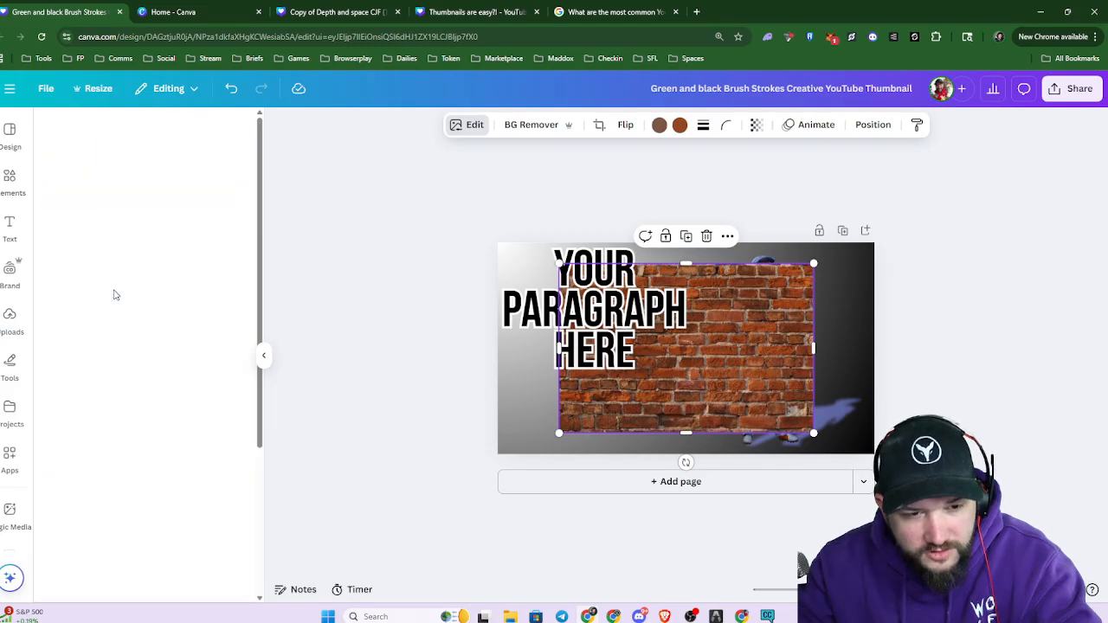
pyautogui.scroll(-1, 210, 304)
pyautogui.scroll(-3, 212, 320)
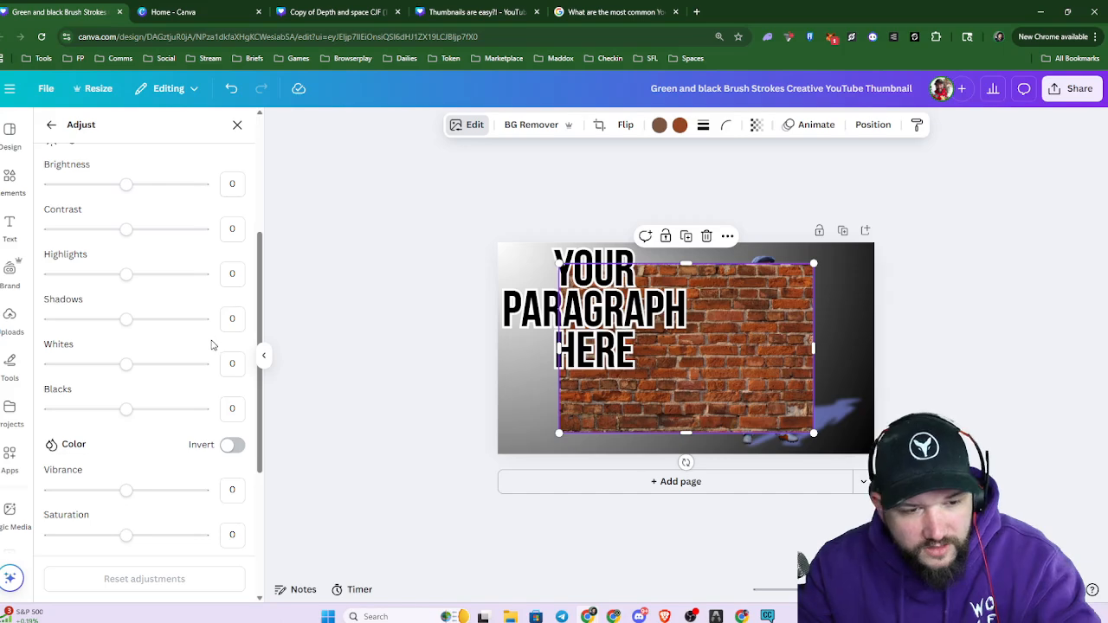
# Move the brick wall photo to the page's upper-left corner, enlarge it to cover the whole thumbnail and shift it slightly upward
pyautogui.moveTo(691, 385); pyautogui.dragTo(665, 371)
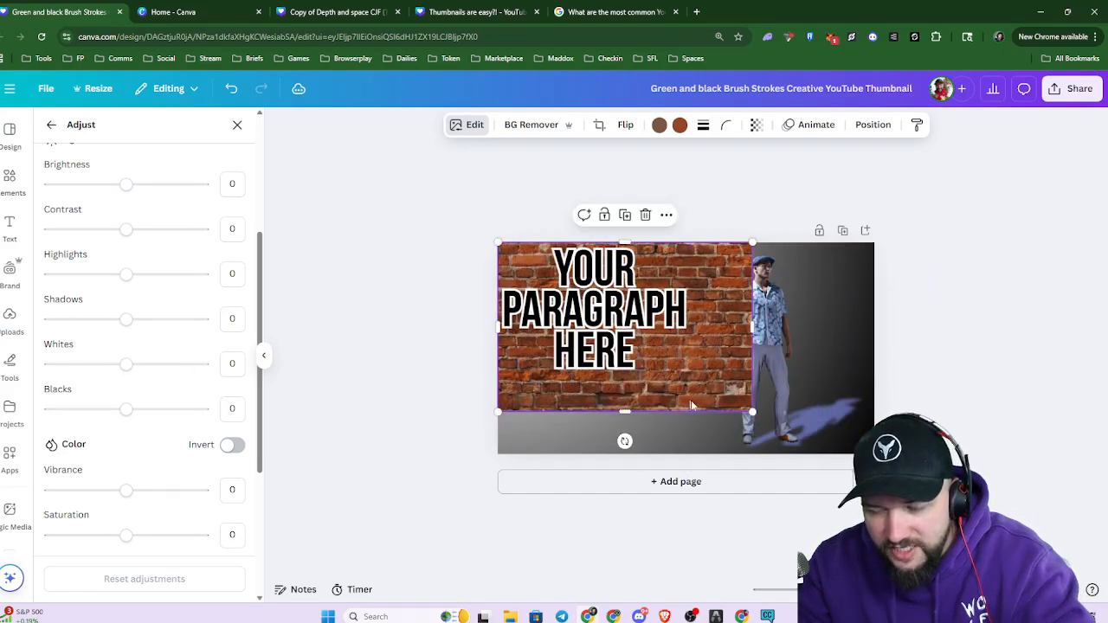
pyautogui.moveTo(759, 413); pyautogui.dragTo(874, 494)
pyautogui.moveTo(766, 432); pyautogui.dragTo(765, 424)
# Try the brick photo's temperature at 100, return it to 0, and test the tint and brightness, leaving both at 0
pyautogui.scroll(3, 141, 389)
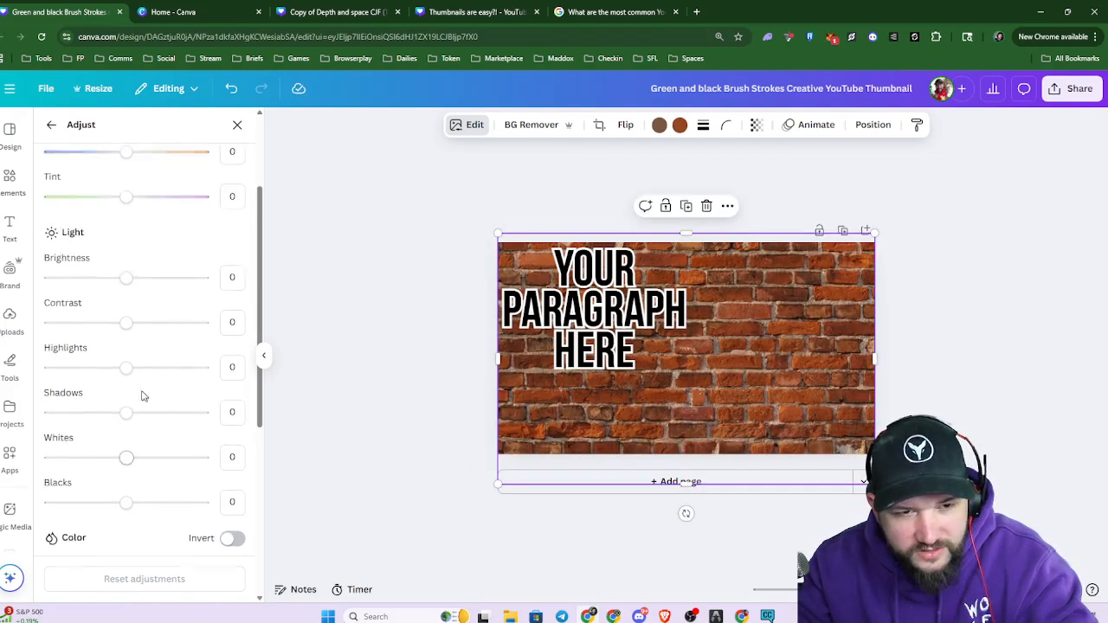
pyautogui.click(52, 124)
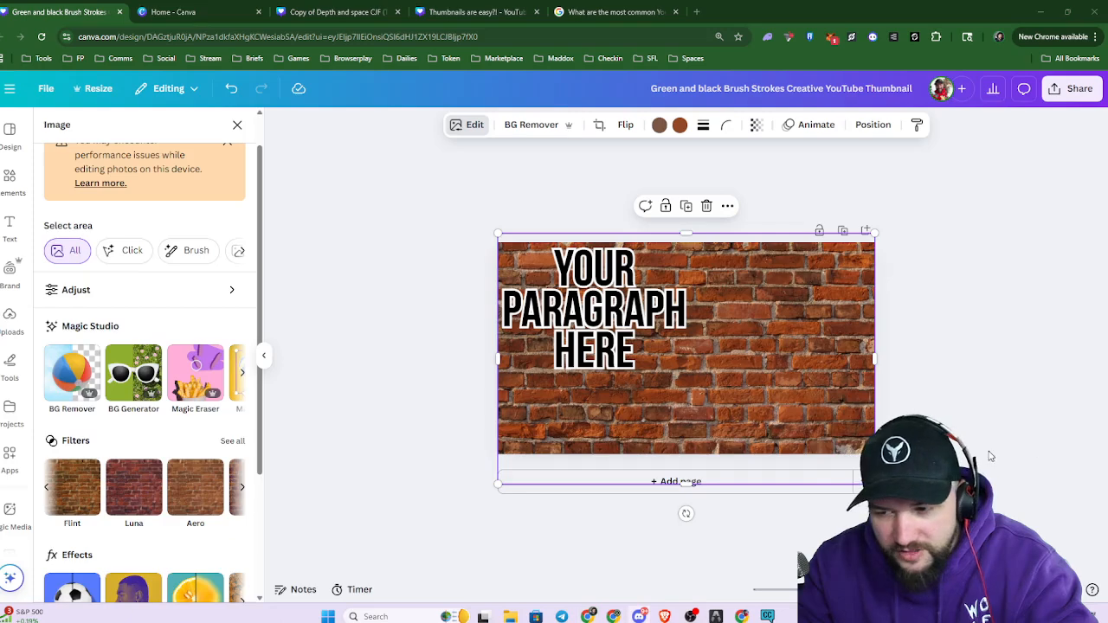
pyautogui.press('Escape')
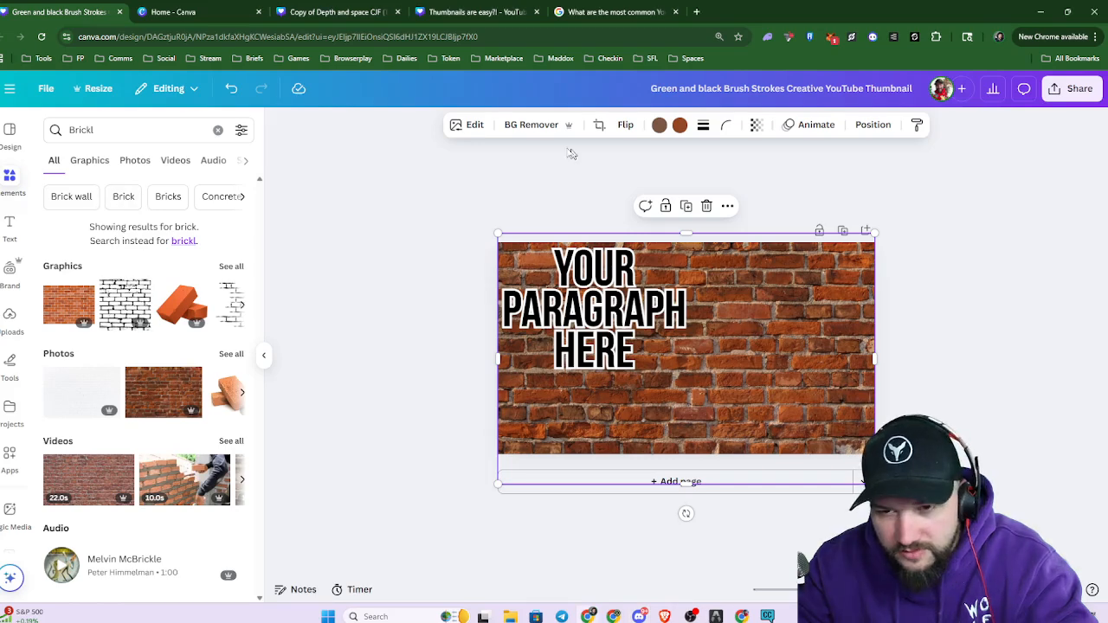
pyautogui.click(475, 126)
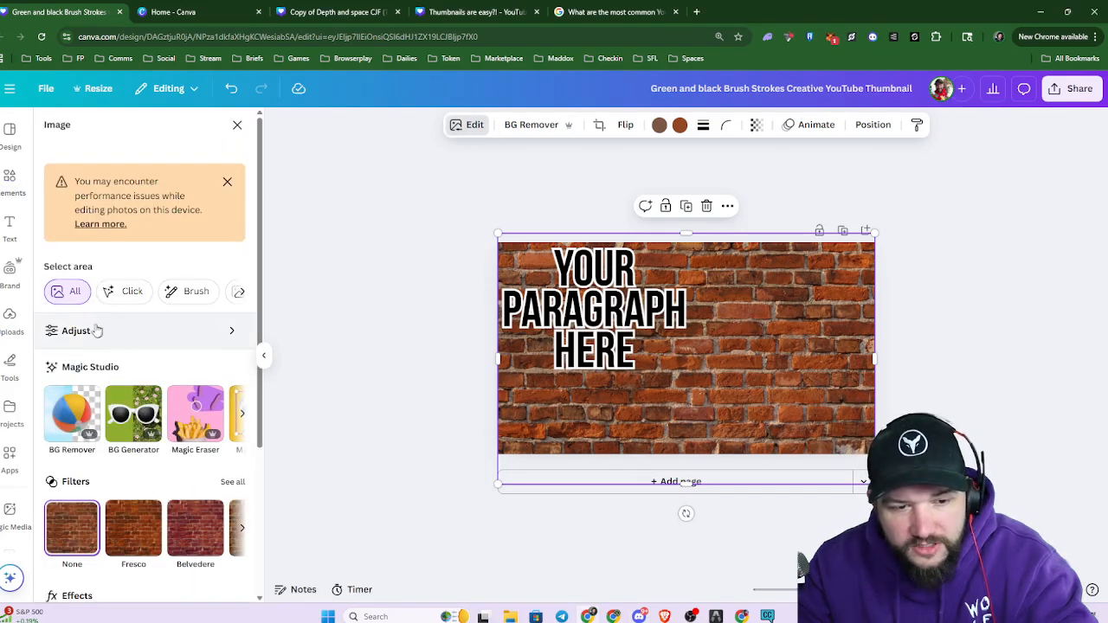
pyautogui.click(160, 345)
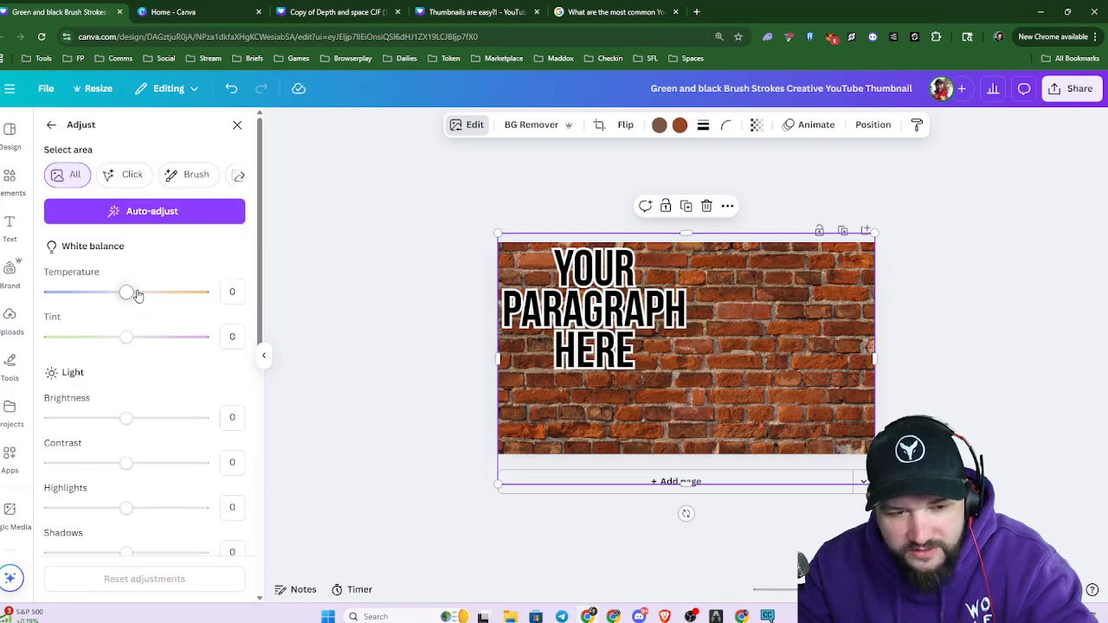
pyautogui.moveTo(126, 297); pyautogui.dragTo(297, 306)
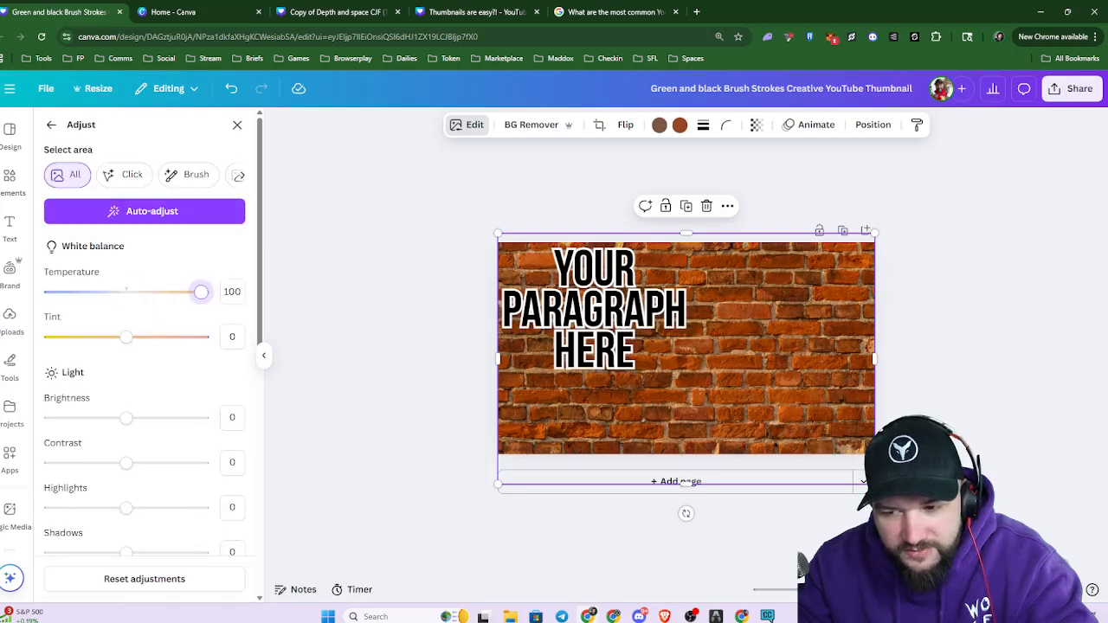
pyautogui.moveTo(201, 292); pyautogui.dragTo(126, 349)
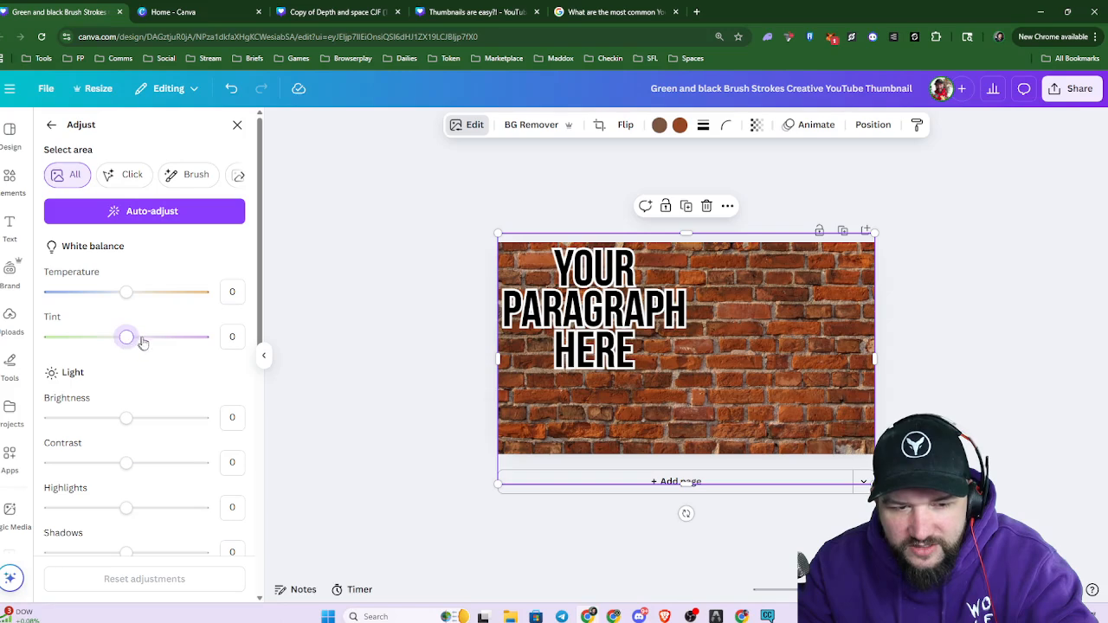
pyautogui.moveTo(127, 337)
pyautogui.mouseDown()
pyautogui.moveTo(170, 339)
pyautogui.moveTo(126, 340)
pyautogui.mouseUp()
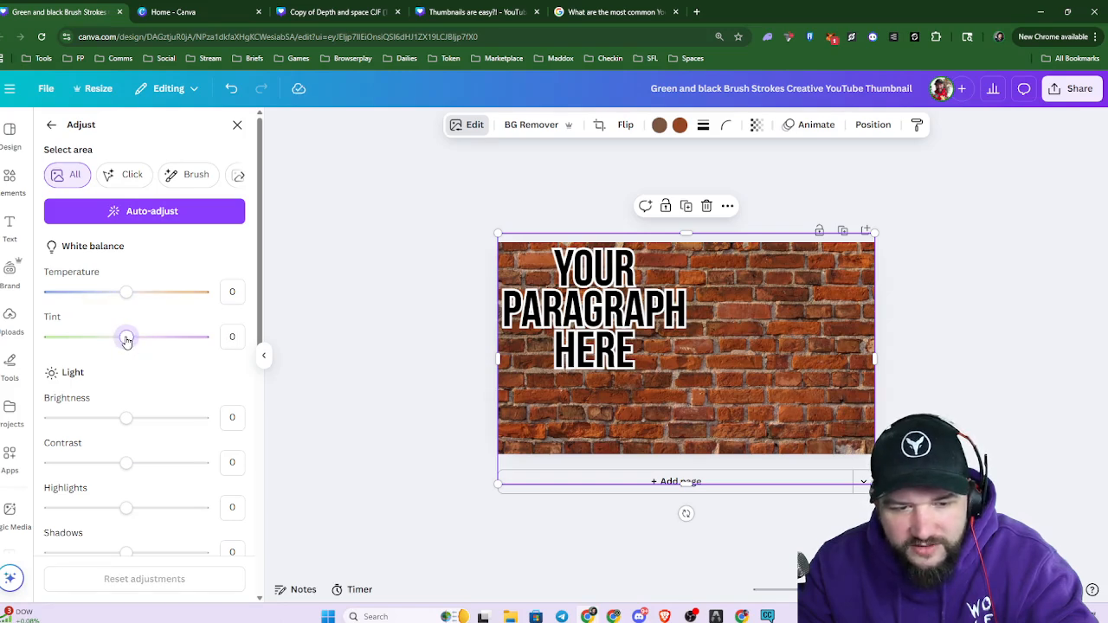
pyautogui.scroll(-3, 170, 390)
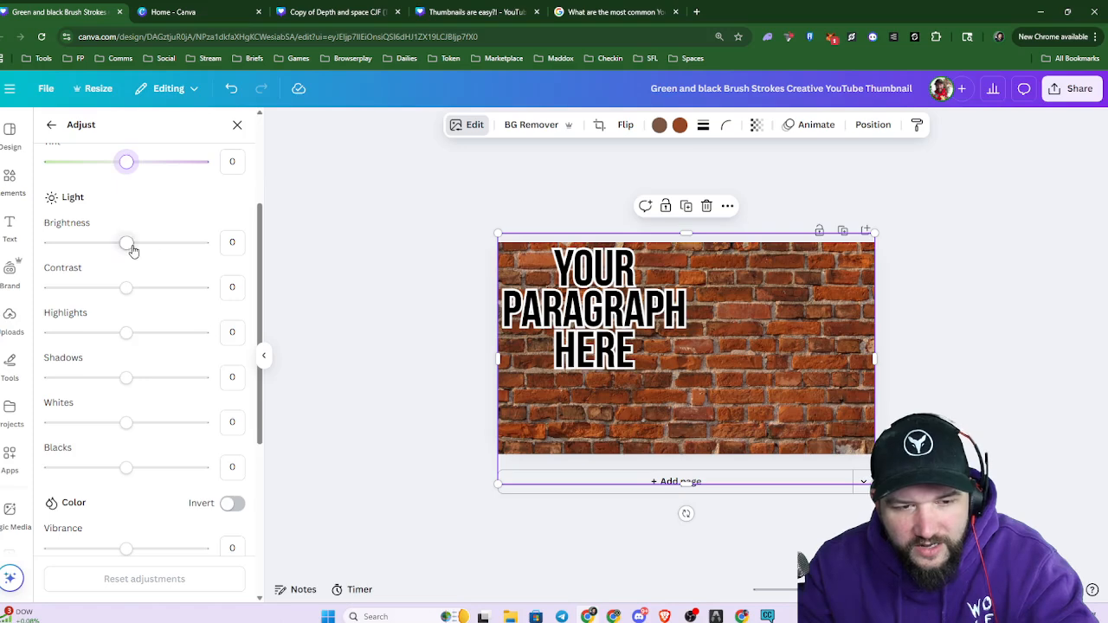
pyautogui.moveTo(133, 250)
pyautogui.mouseDown()
pyautogui.moveTo(245, 260)
pyautogui.moveTo(104, 269)
pyautogui.moveTo(49, 243)
pyautogui.moveTo(130, 249)
pyautogui.mouseUp()
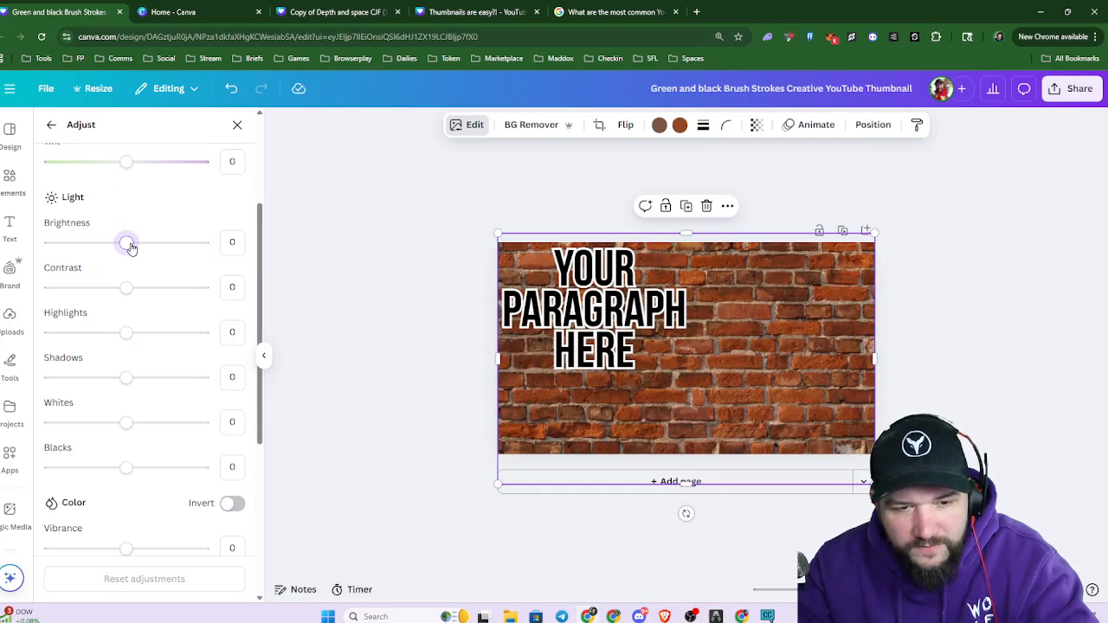
# Set the brick photo's saturation to -100 and test its vibrance, leaving vibrance at 0
pyautogui.scroll(-2, 186, 362)
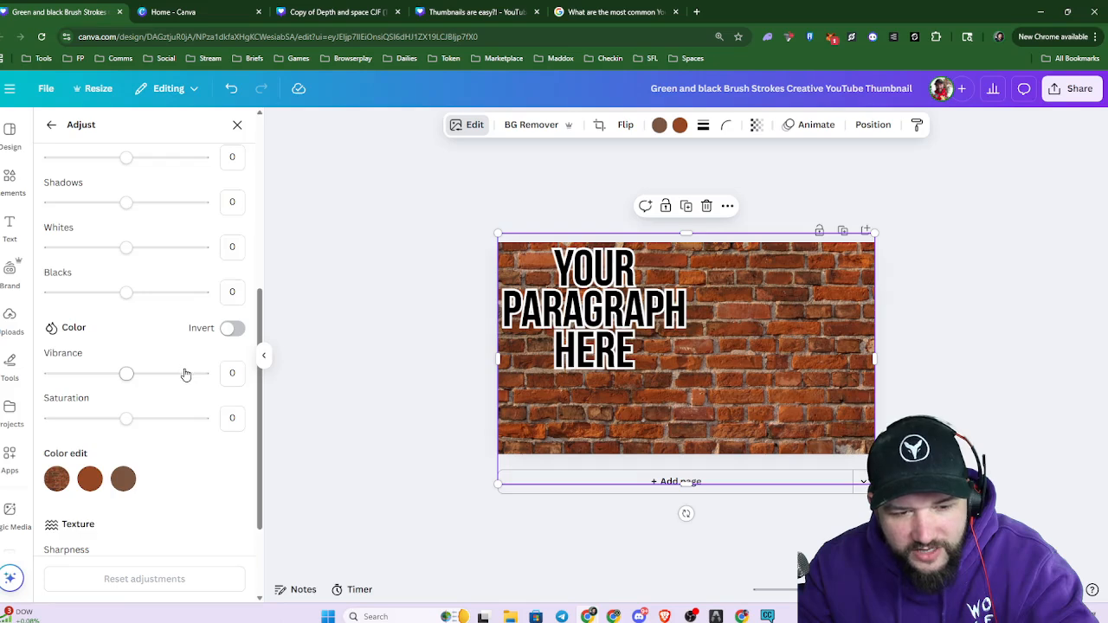
pyautogui.scroll(-1, 186, 374)
pyautogui.moveTo(128, 310); pyautogui.dragTo(49, 302)
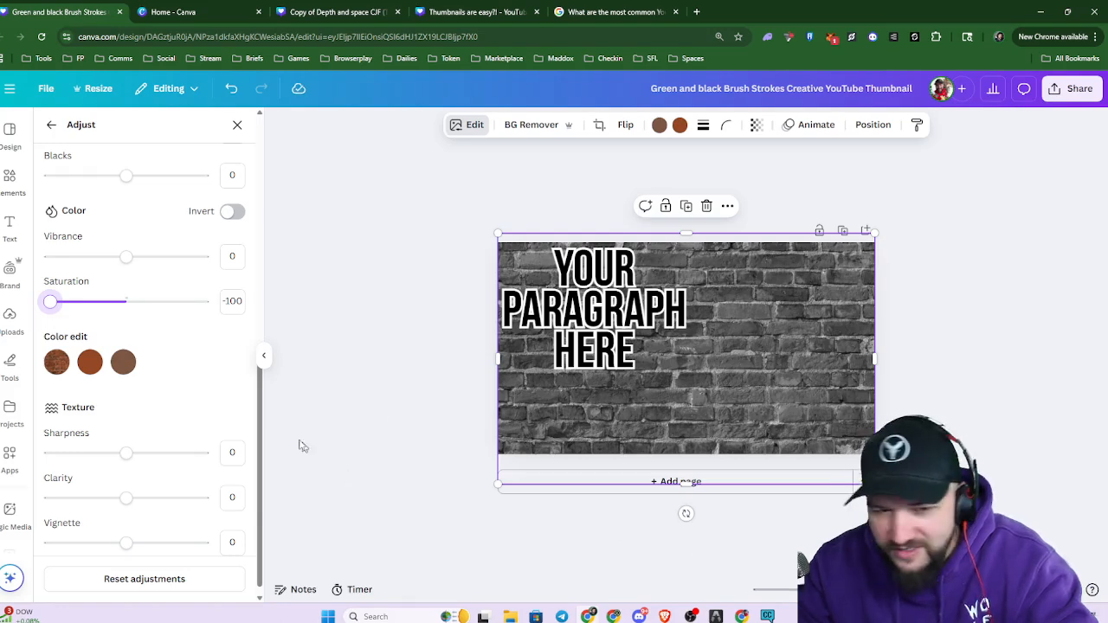
pyautogui.moveTo(127, 267)
pyautogui.mouseDown()
pyautogui.moveTo(181, 272)
pyautogui.moveTo(84, 277)
pyautogui.moveTo(132, 274)
pyautogui.mouseUp()
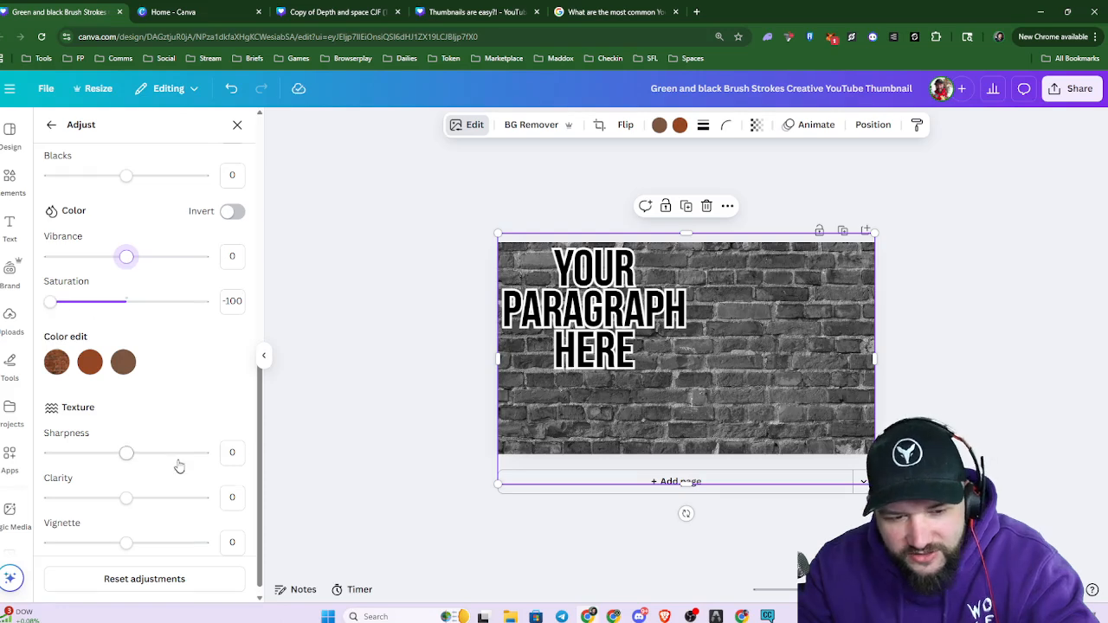
# Try inverting the brick photo's colours and switch the inversion back off
pyautogui.scroll(2, 206, 425)
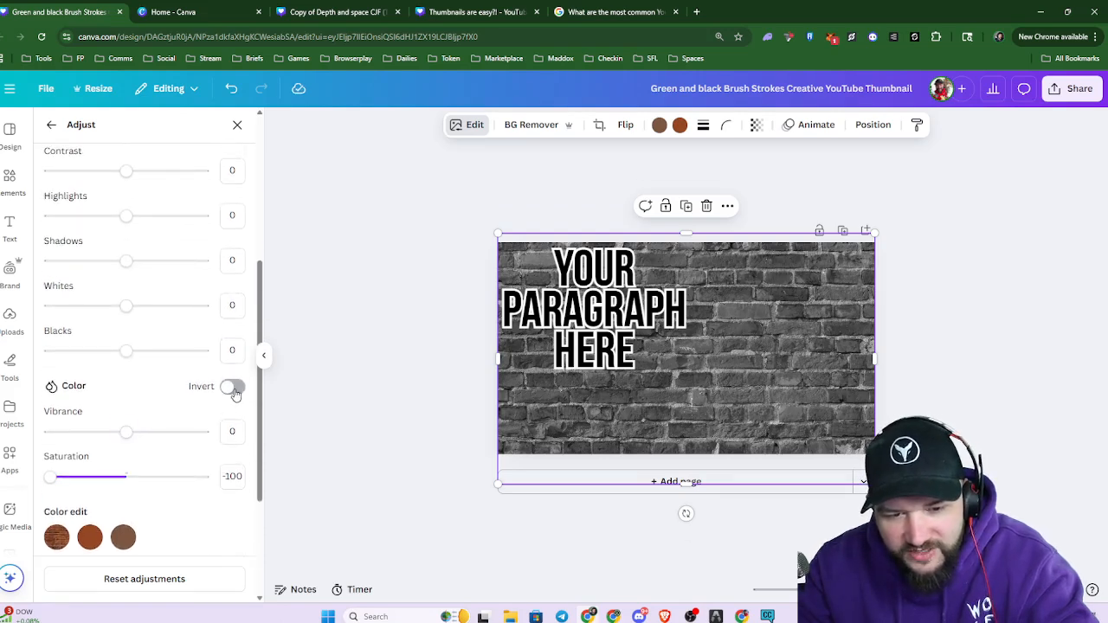
pyautogui.click(232, 387)
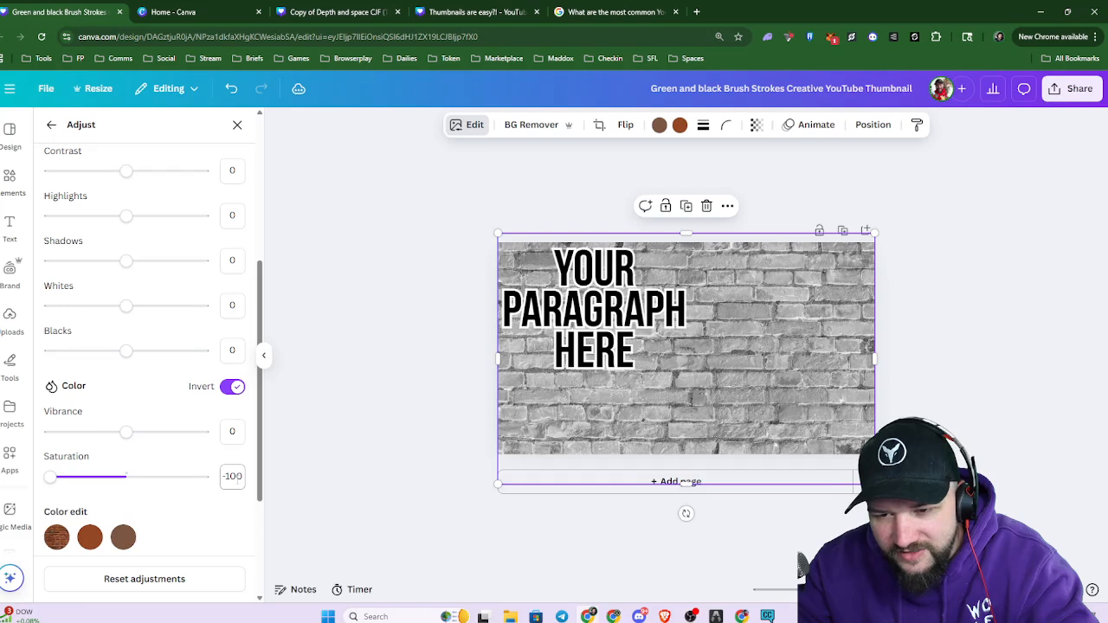
pyautogui.click(232, 387)
pyautogui.scroll(2, 149, 462)
pyautogui.scroll(3, 149, 462)
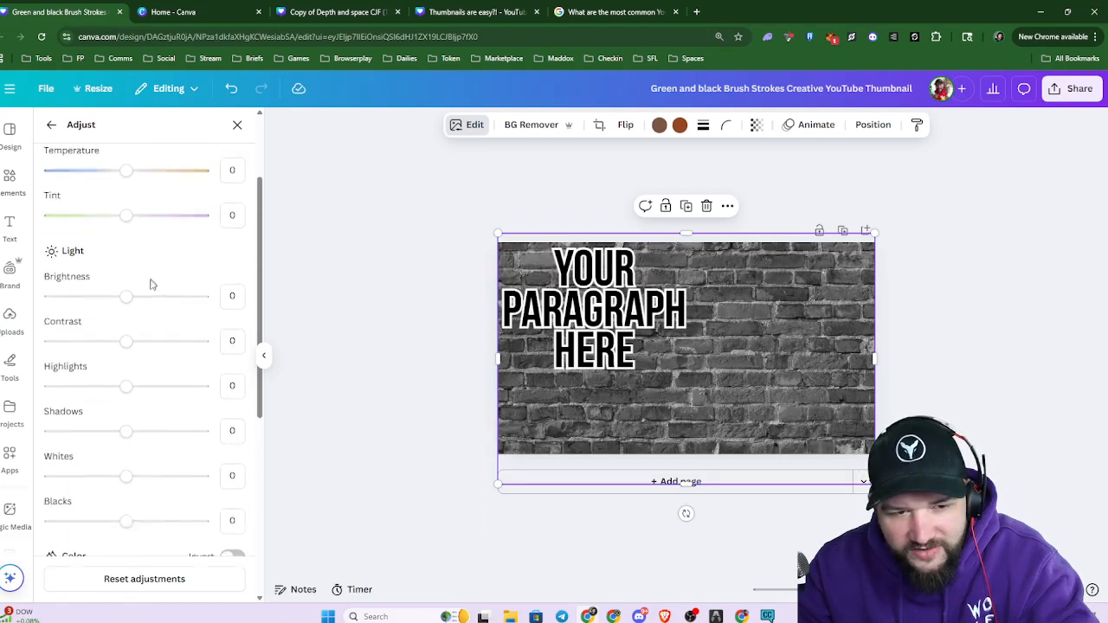
# Compare the brick photo's vignette at 100 and -100, and leave it set to 100
pyautogui.scroll(-6, 178, 274)
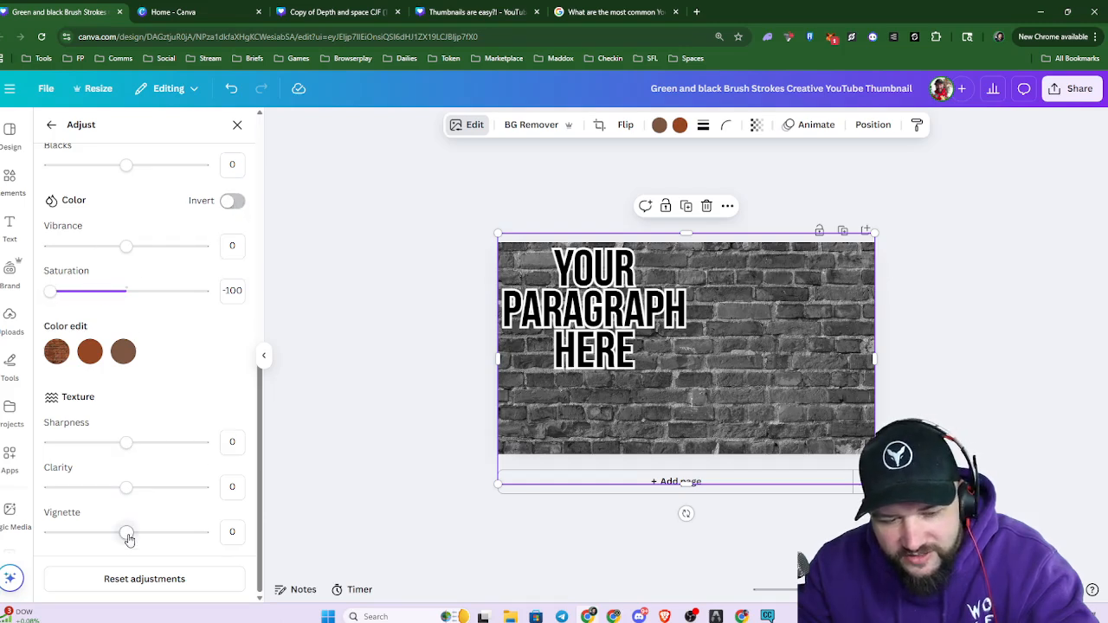
pyautogui.hotkey('ctrl', '=')
pyautogui.hotkey('ctrl', '=')
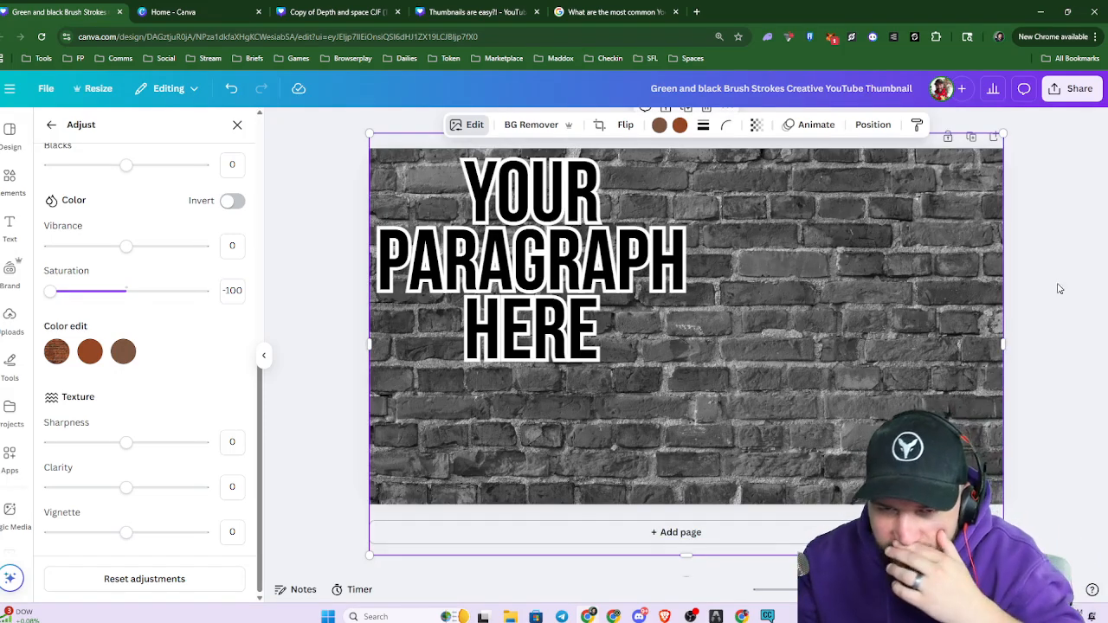
pyautogui.hotkey('ctrl', '-')
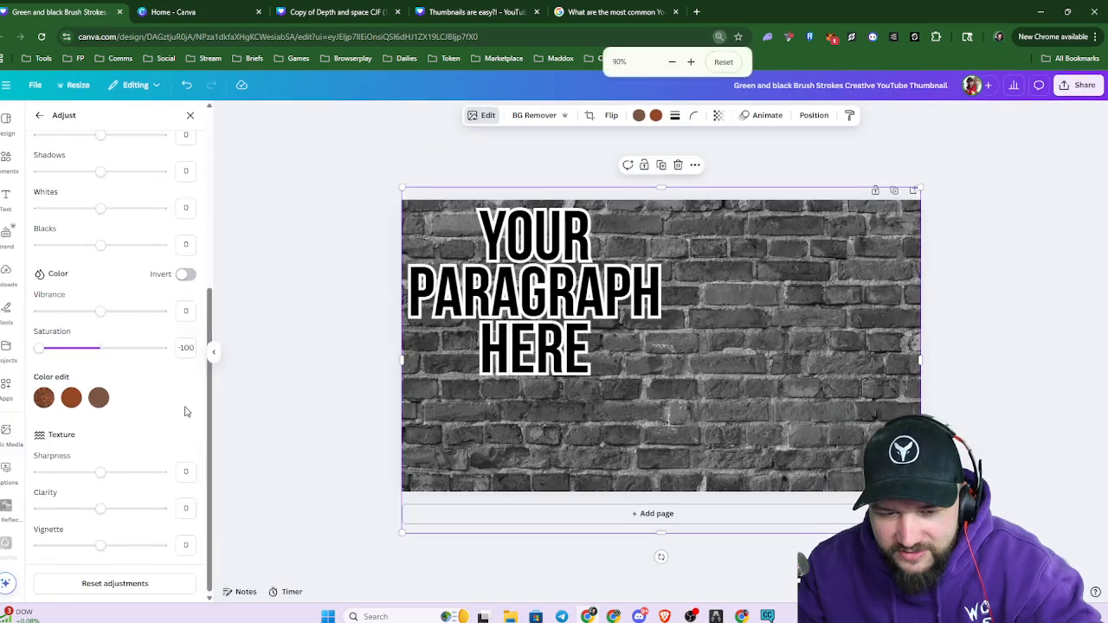
pyautogui.moveTo(101, 546); pyautogui.dragTo(198, 557)
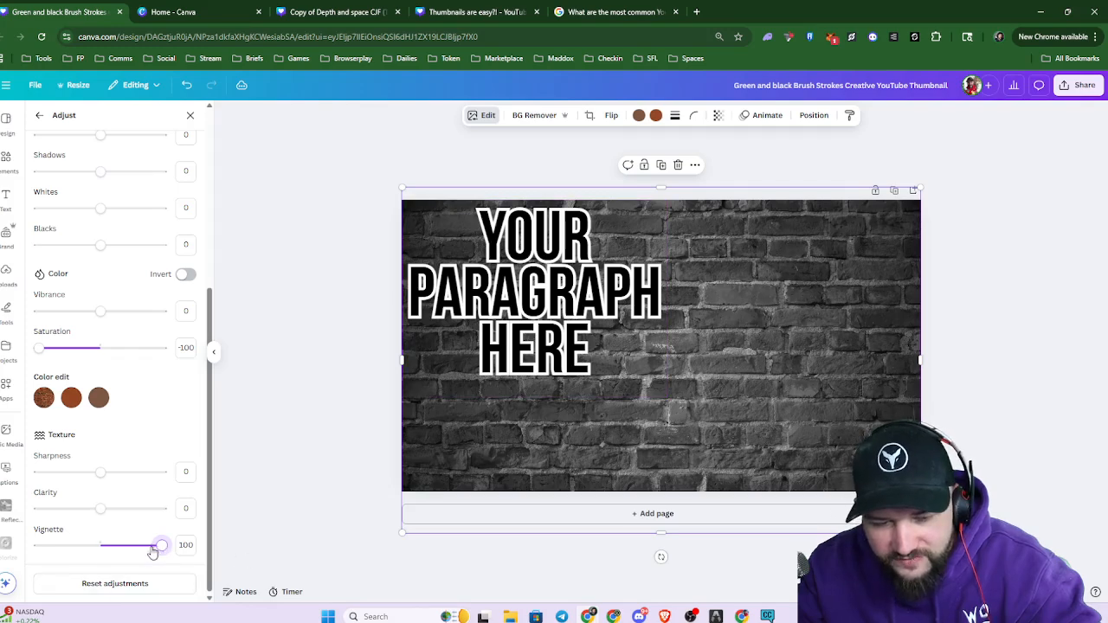
pyautogui.moveTo(161, 546); pyautogui.dragTo(39, 545)
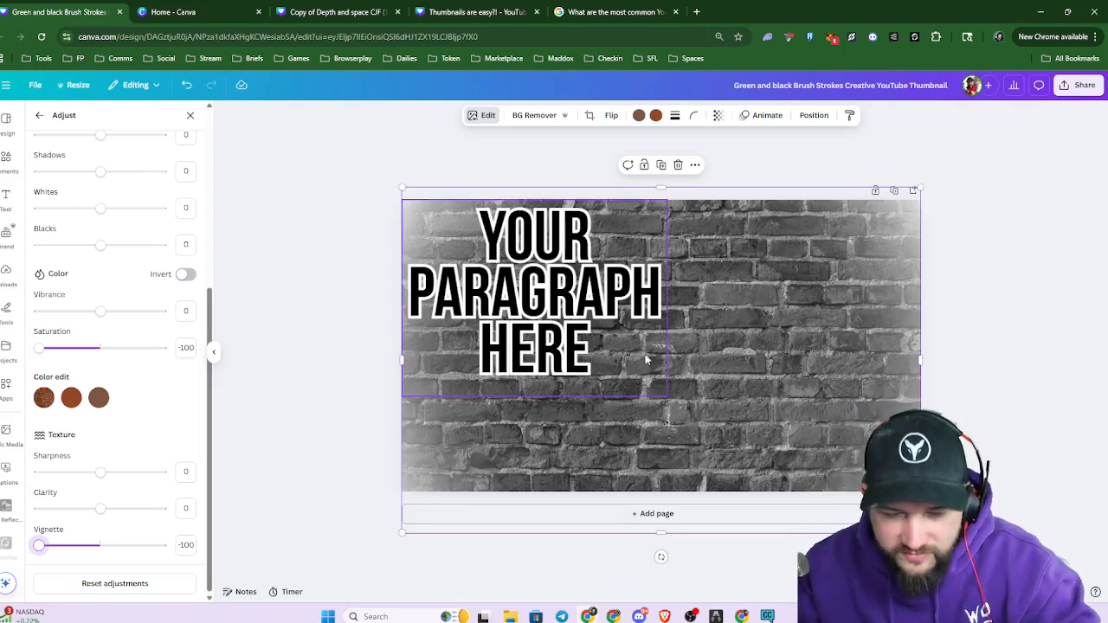
pyautogui.moveTo(238, 568); pyautogui.dragTo(233, 567)
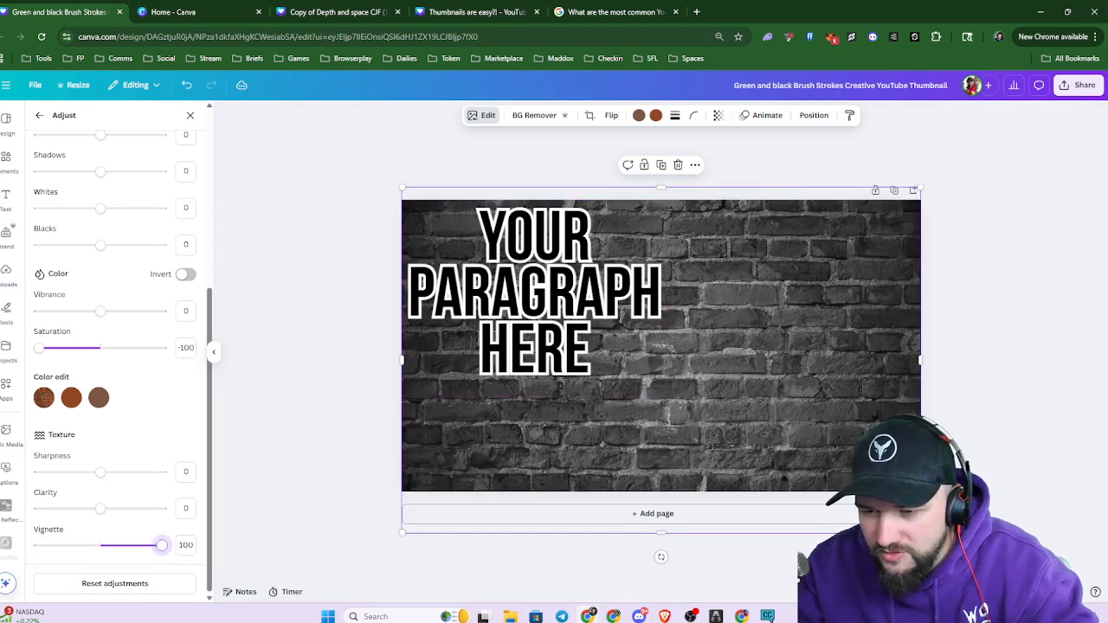
pyautogui.click(991, 353)
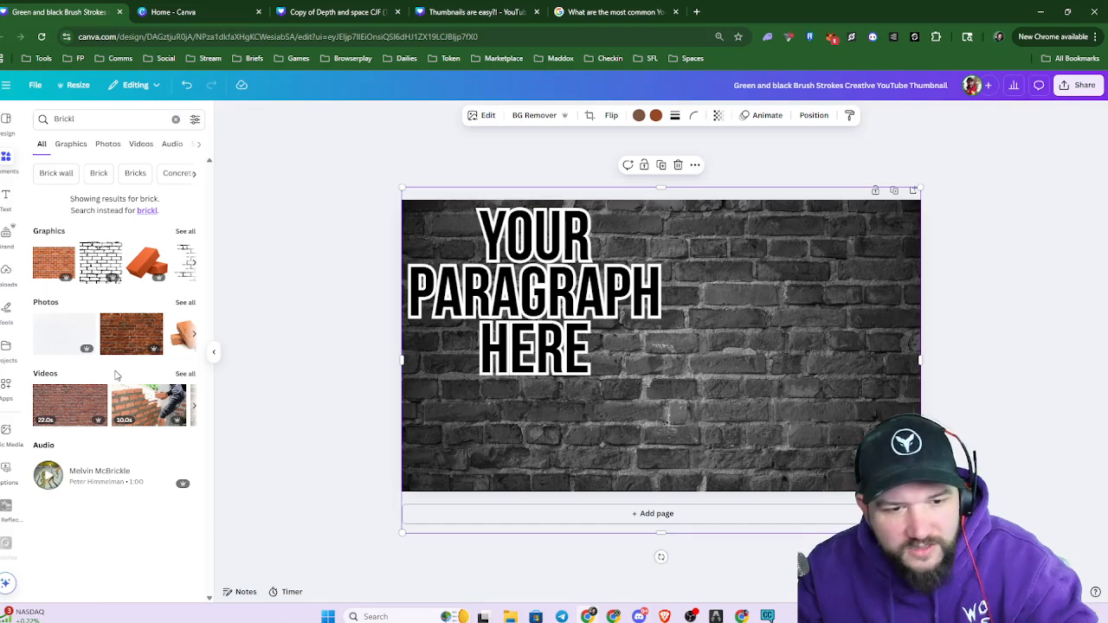
# Delete the patterned graphic layer beneath the brick photo and move the brick photo behind the standing man
pyautogui.hotkey('alt', '1')
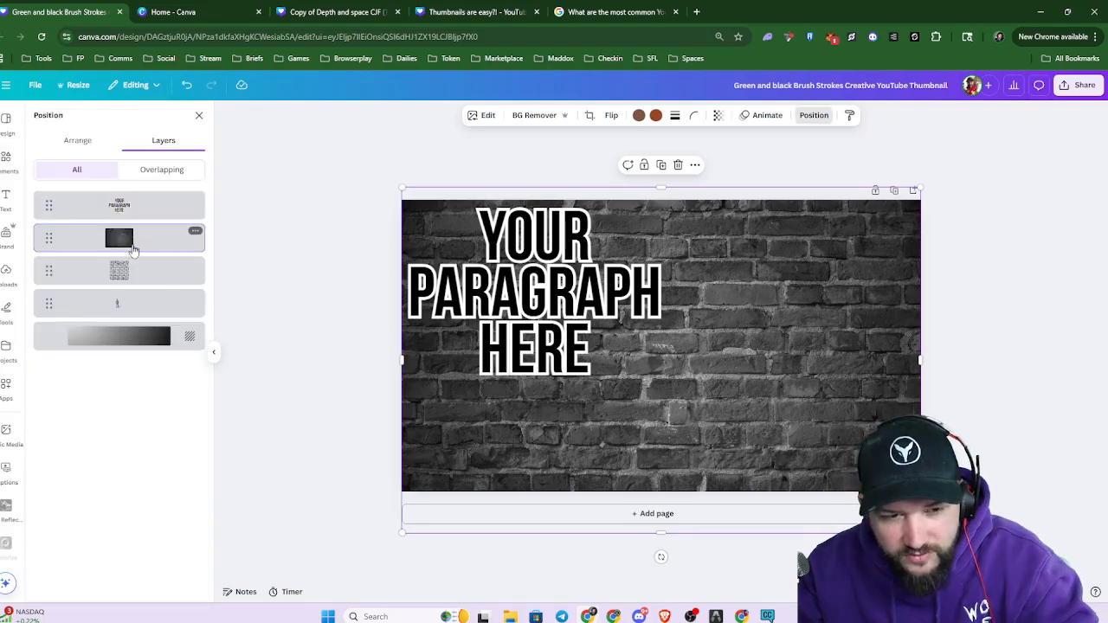
pyautogui.click(138, 281)
pyautogui.click(119, 239)
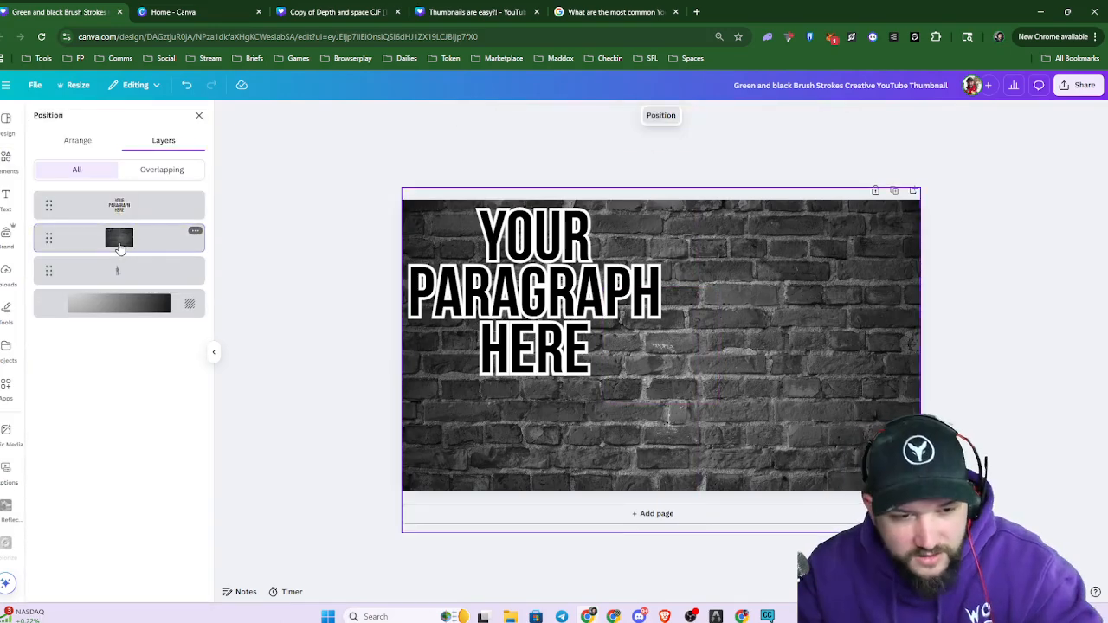
pyautogui.moveTo(118, 238); pyautogui.dragTo(119, 292)
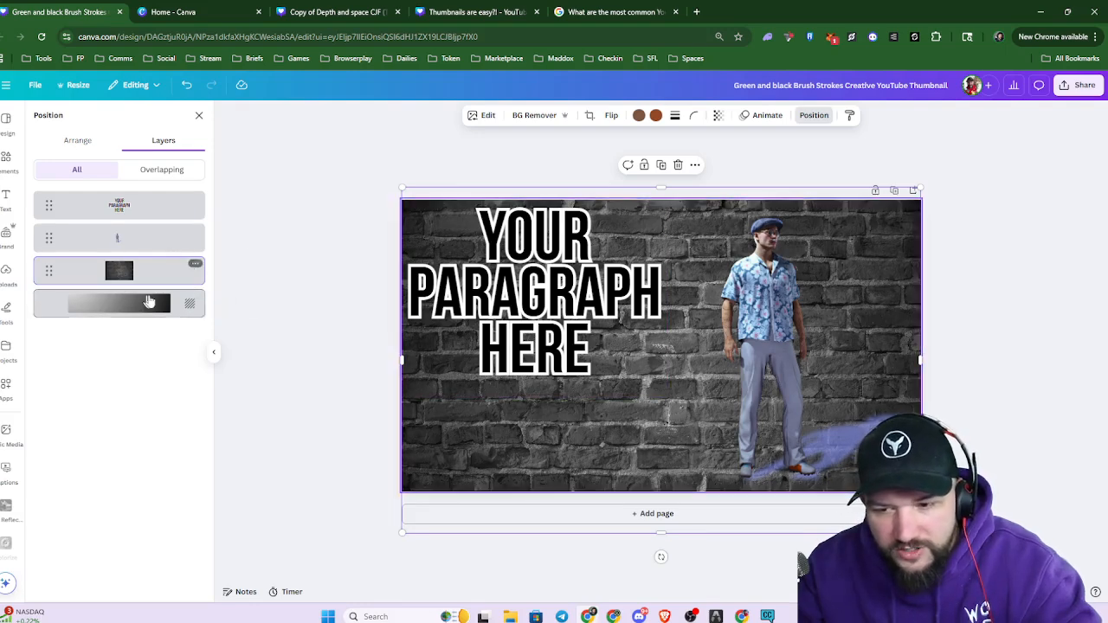
# Lower the brick photo's opacity so the gradient page background shows through it
pyautogui.click(720, 118)
pyautogui.moveTo(744, 164); pyautogui.dragTo(689, 178)
pyautogui.click(469, 437)
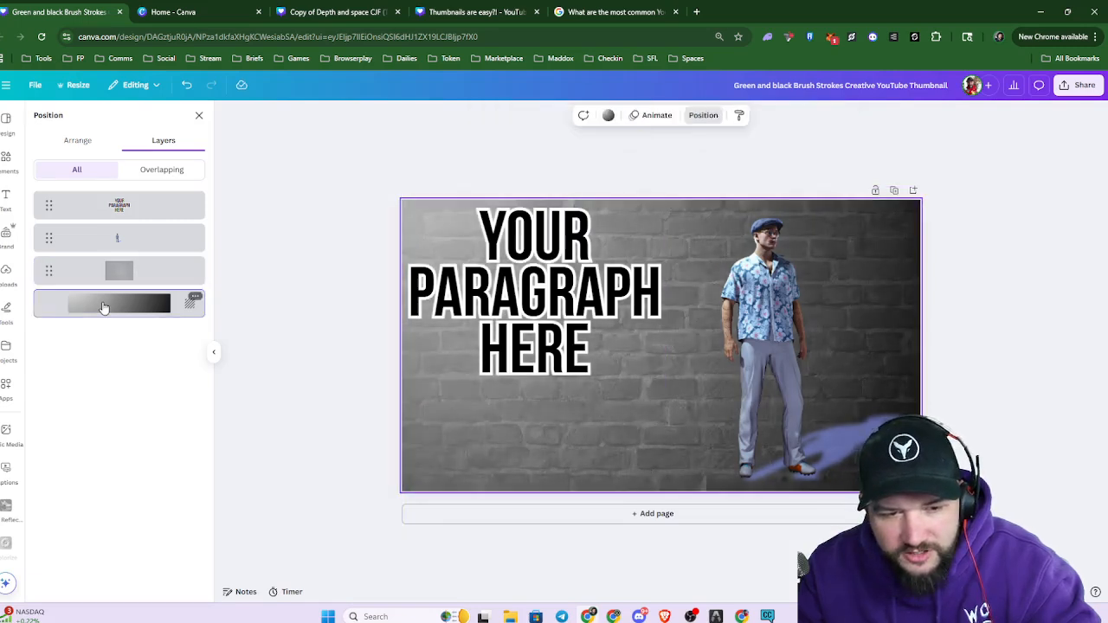
# Try solid black and then white as the page background colour behind the semi-transparent bricks
pyautogui.click(609, 116)
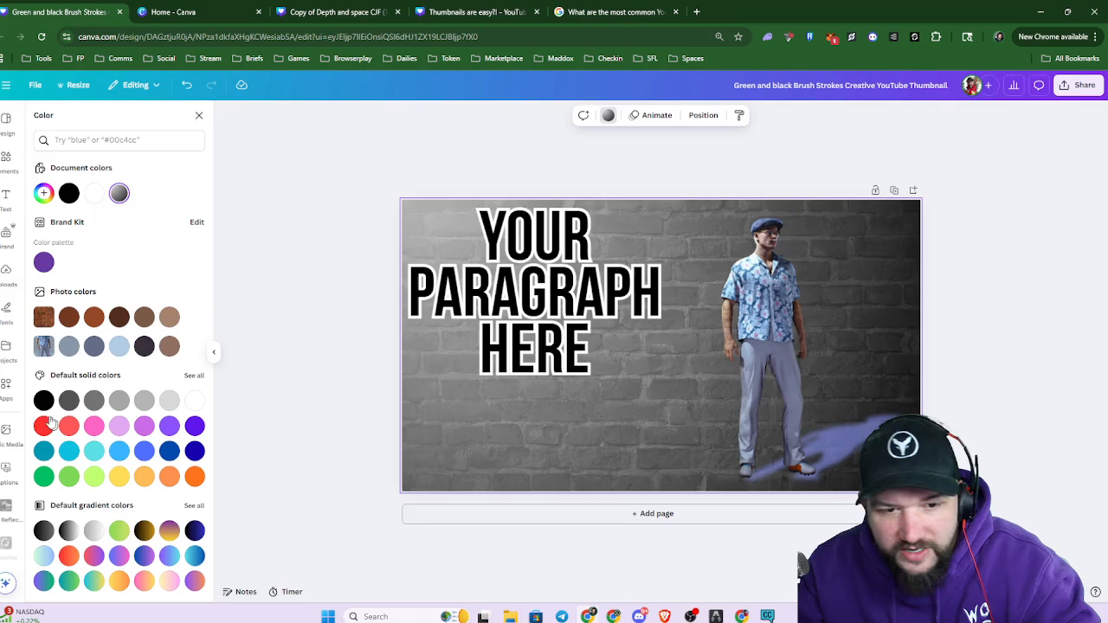
pyautogui.click(68, 194)
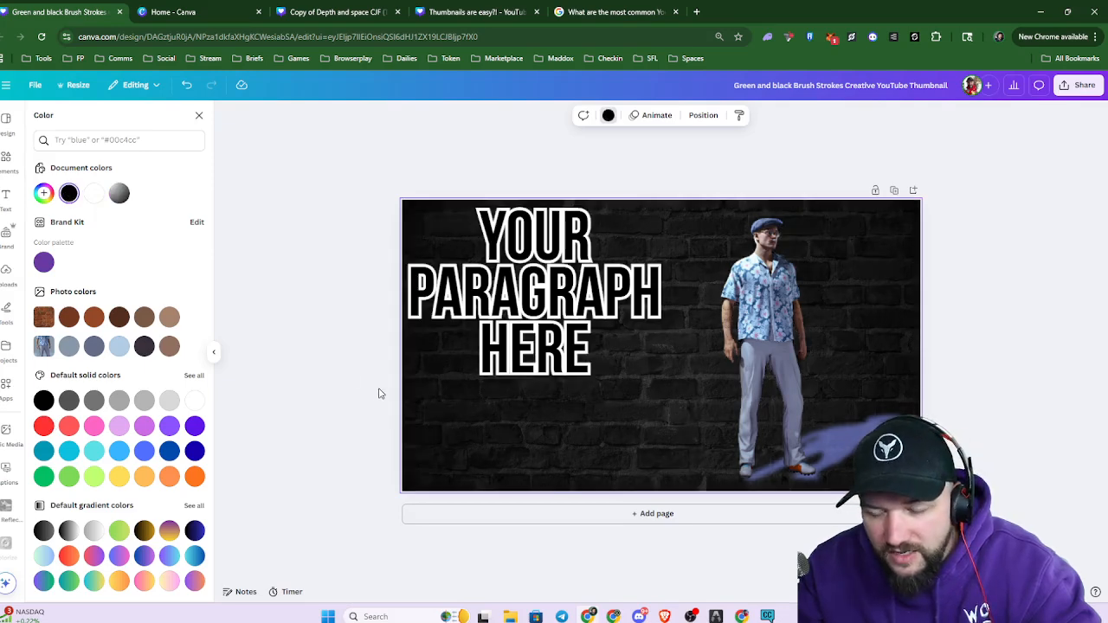
pyautogui.click(93, 194)
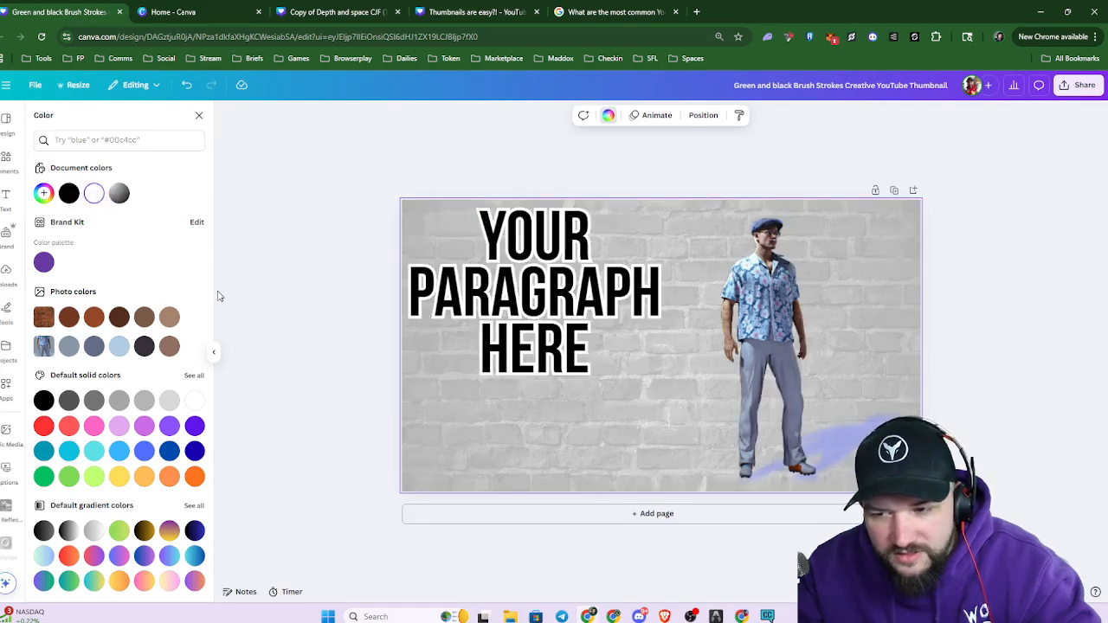
# Raise the brick photo's opacity slightly over the white page background
pyautogui.click(500, 440)
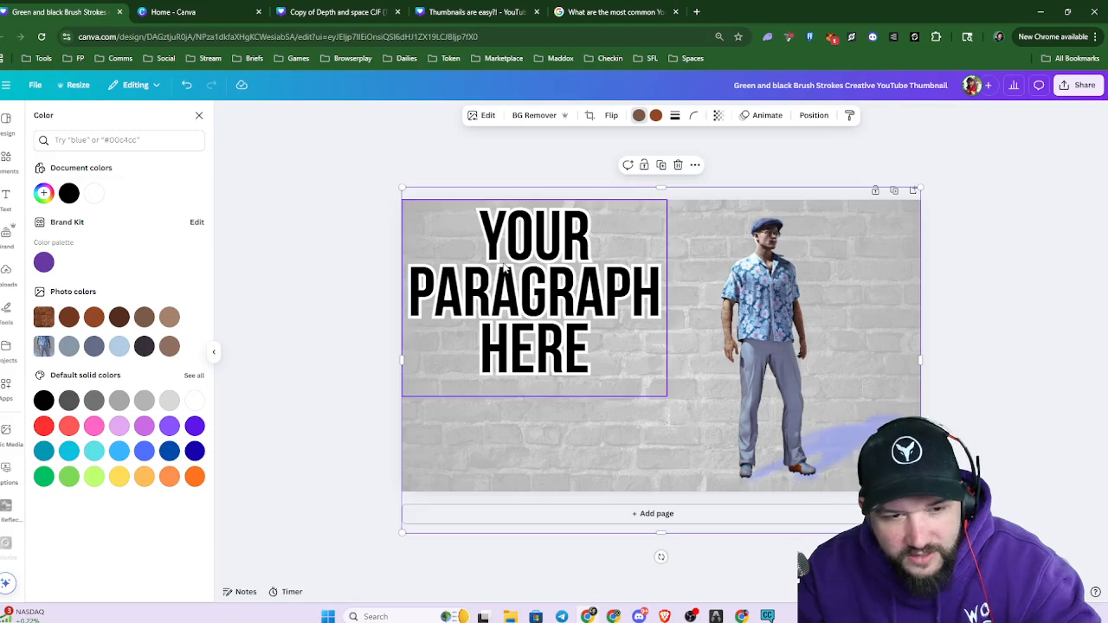
pyautogui.hotkey('alt', '1')
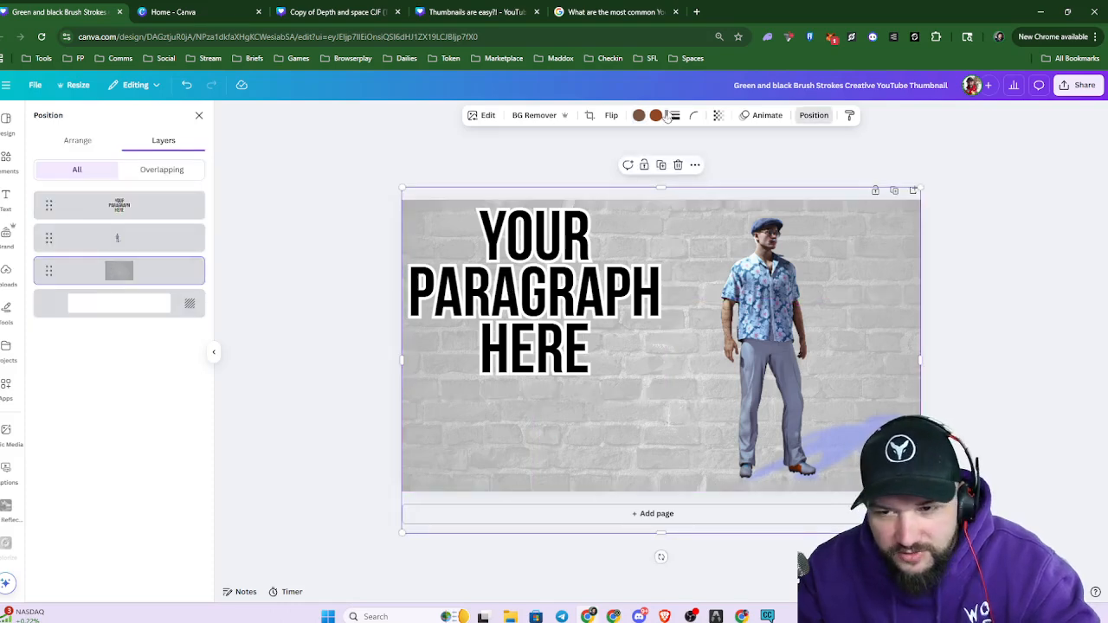
pyautogui.click(719, 117)
pyautogui.moveTo(695, 158)
pyautogui.mouseDown()
pyautogui.moveTo(740, 168)
pyautogui.moveTo(697, 171)
pyautogui.mouseUp()
# Try a light grey page background, then set the background colour to black
pyautogui.click(148, 299)
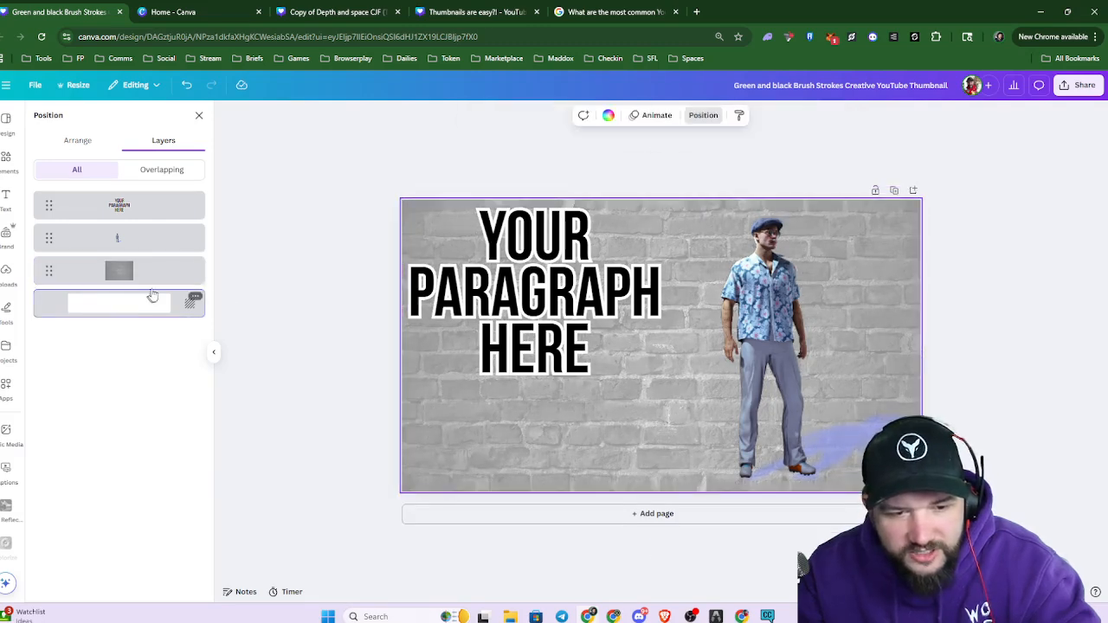
pyautogui.click(611, 116)
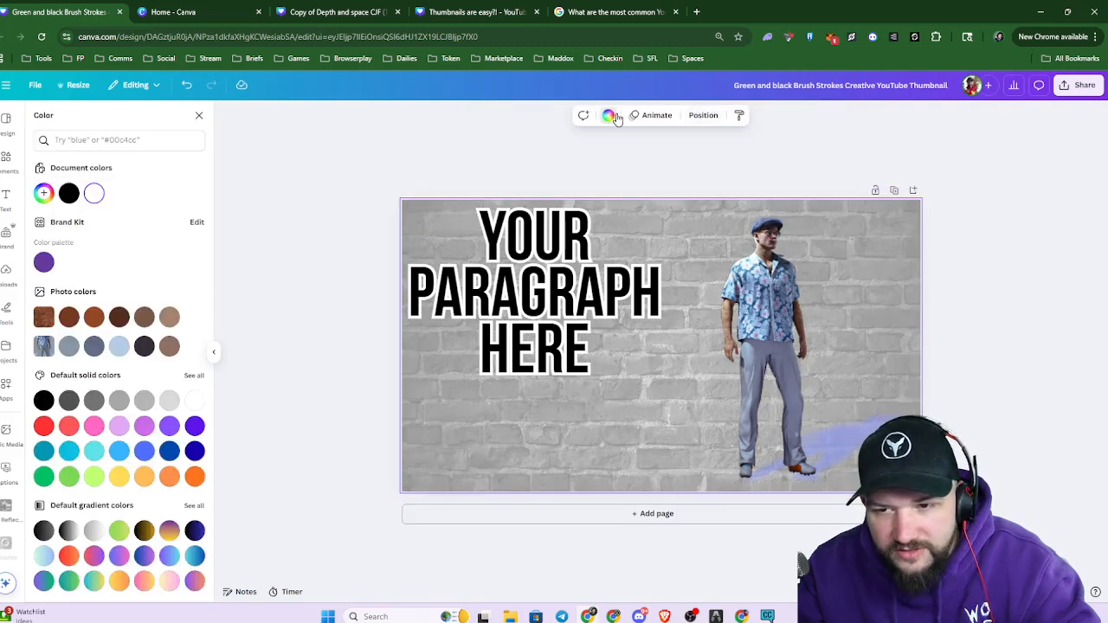
pyautogui.click(144, 400)
pyautogui.click(43, 400)
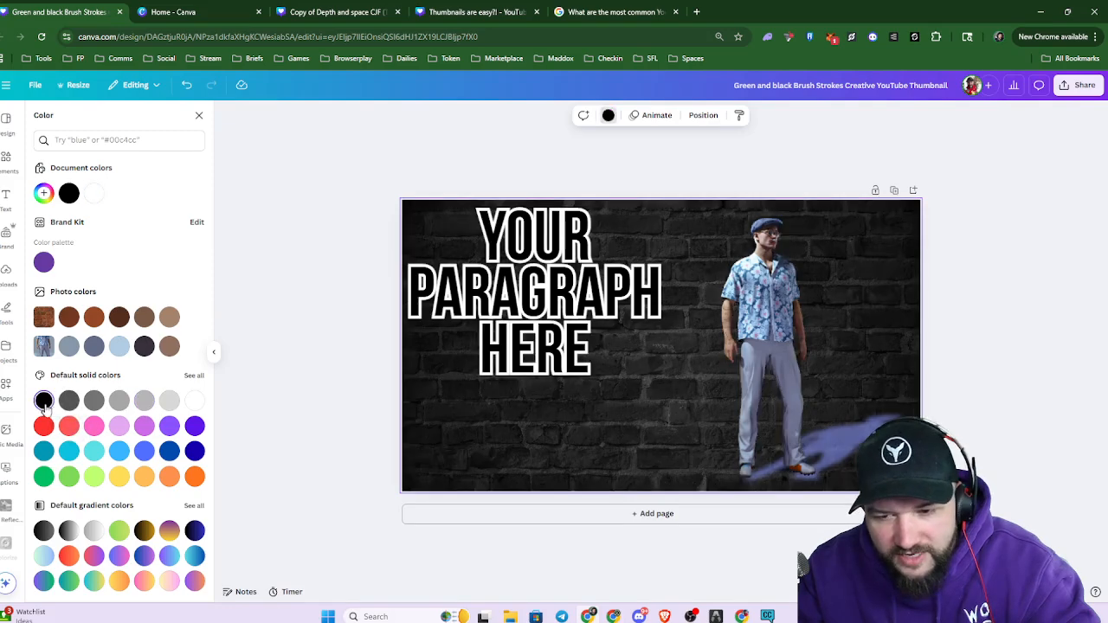
pyautogui.click(446, 348)
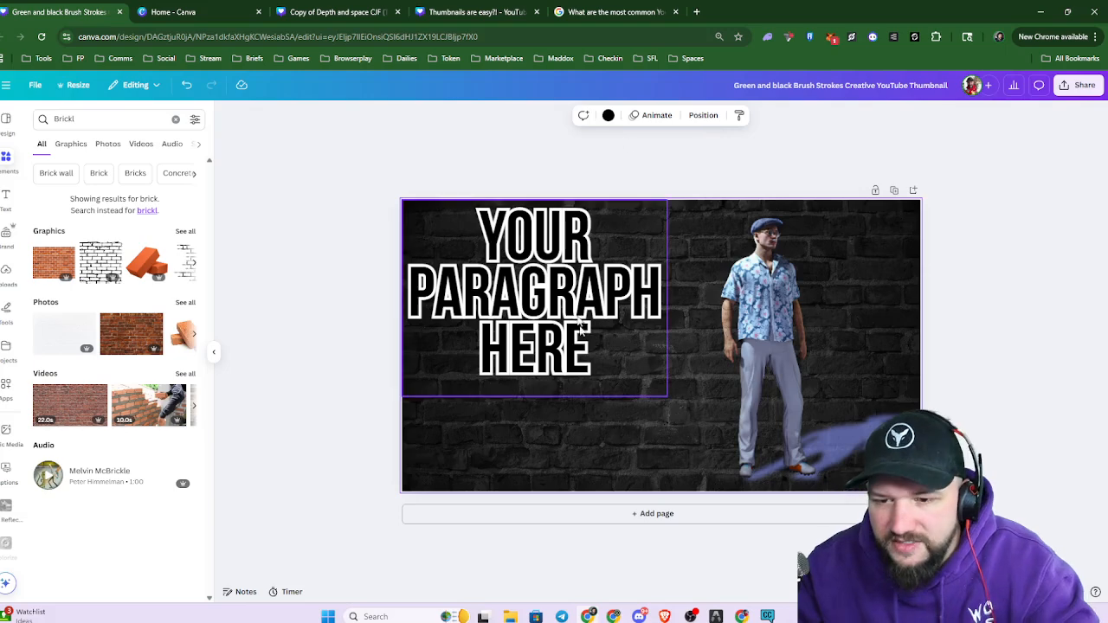
# Raise the brick photo's opacity so the bricks stand out clearly against the black background
pyautogui.click(649, 416)
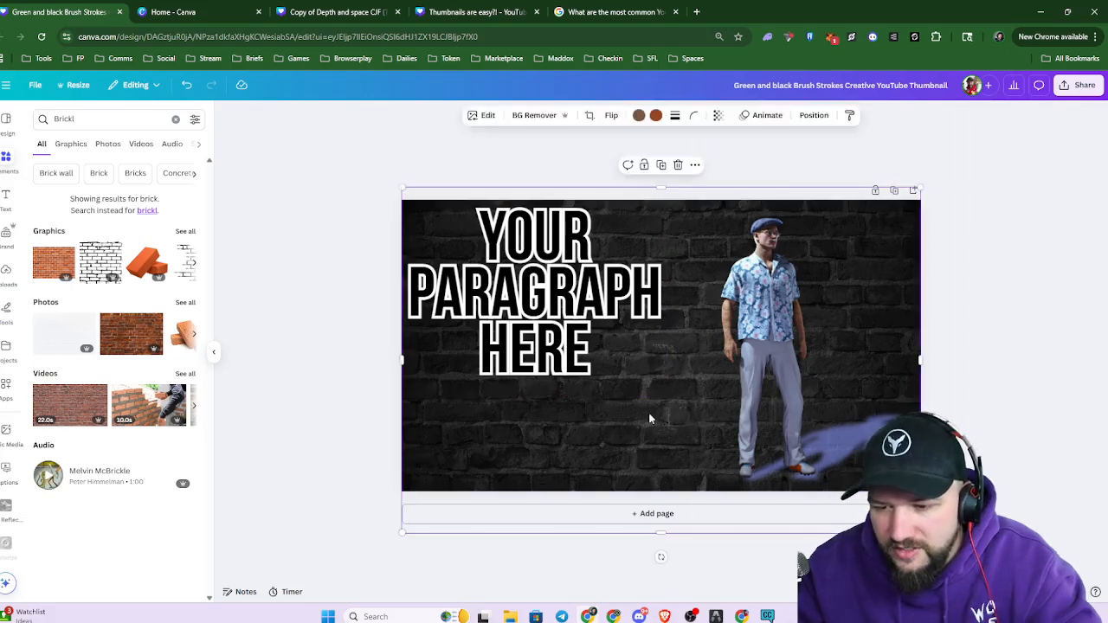
pyautogui.click(717, 115)
pyautogui.moveTo(680, 158); pyautogui.dragTo(762, 172)
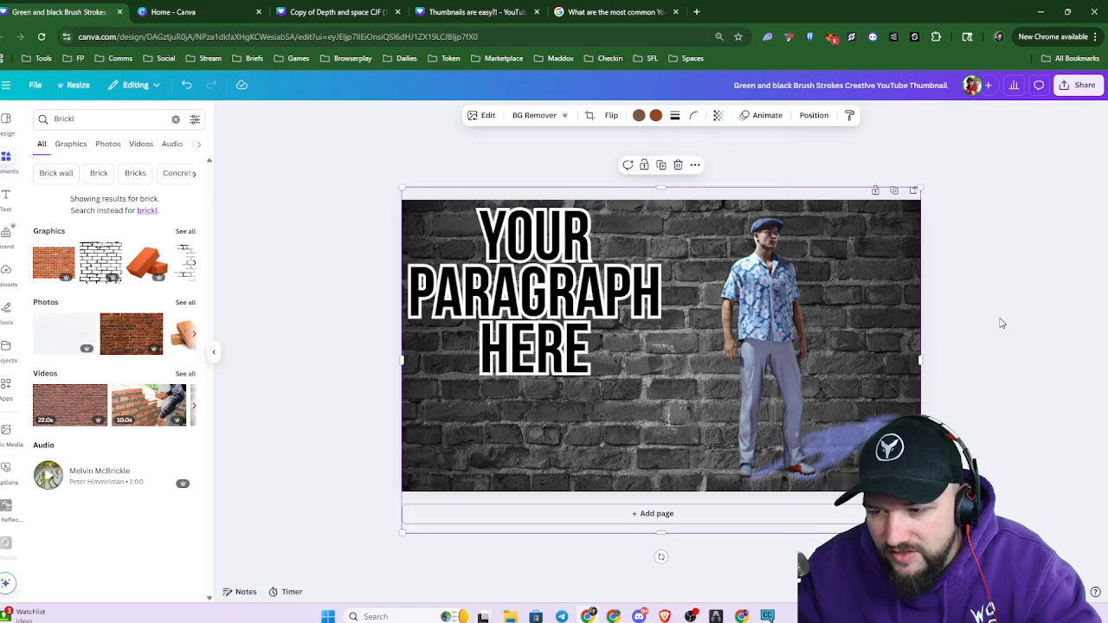
# Shrink the headline text to a font size of about 99.7 and place it in the thumbnail's upper-left area
pyautogui.click(571, 298)
pyautogui.moveTo(560, 324); pyautogui.dragTo(580, 342)
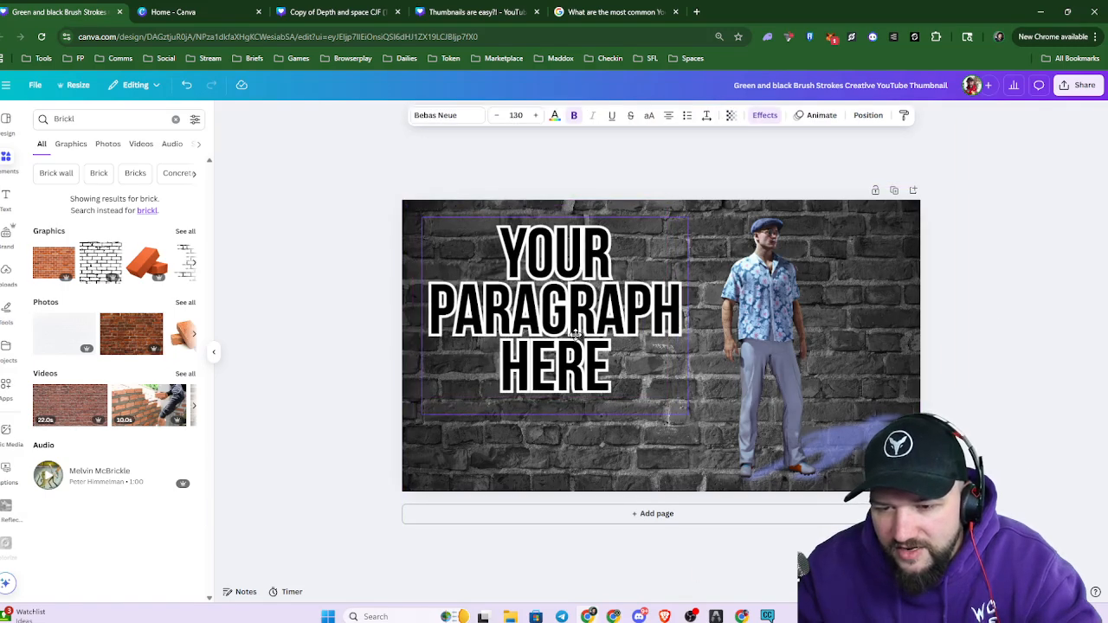
pyautogui.moveTo(422, 217); pyautogui.dragTo(485, 261)
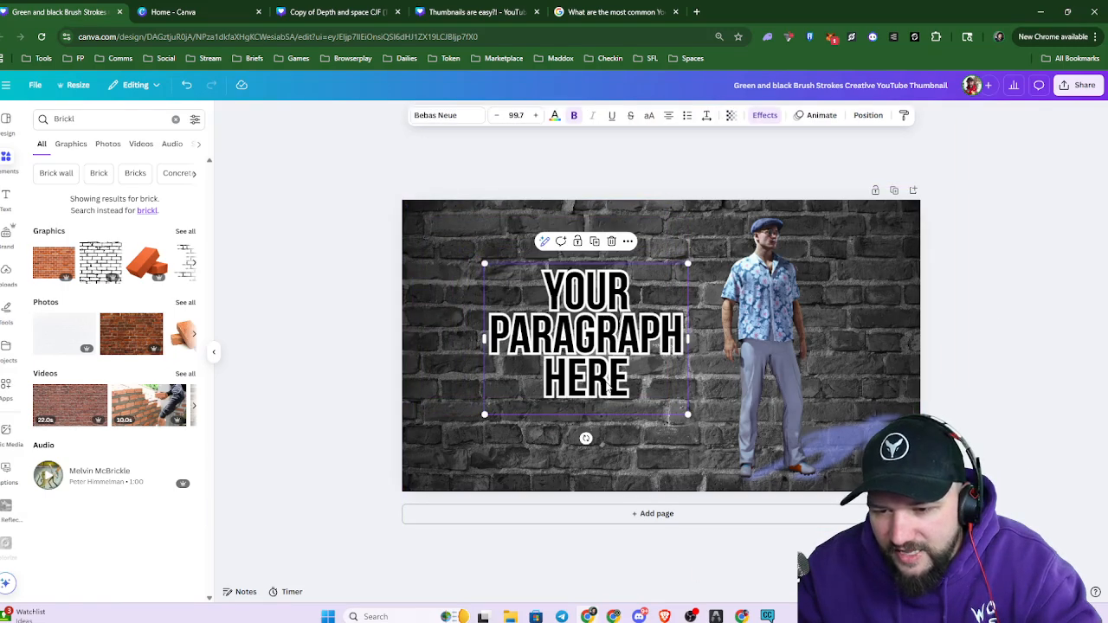
pyautogui.moveTo(554, 329); pyautogui.dragTo(520, 295)
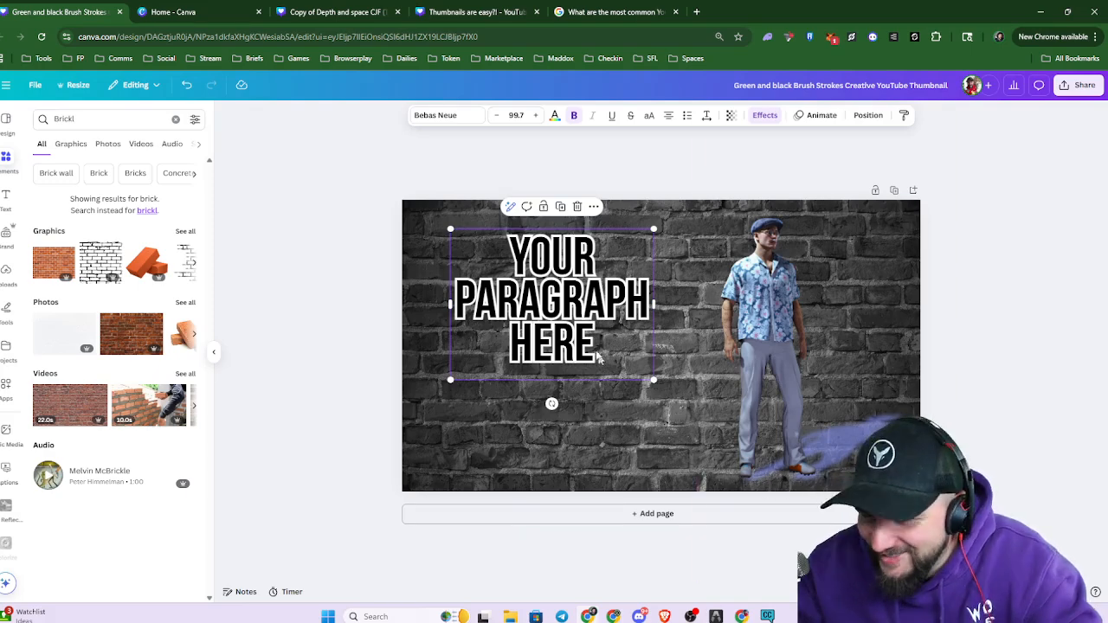
# Nudge the headline text box left in small increments, closer to the thumbnail's left edge
pyautogui.press('Left')
pyautogui.press('Left')
pyautogui.press('Left')
pyautogui.press('Left')
pyautogui.press('Left')
pyautogui.press('Left')
pyautogui.press('Left')
pyautogui.press('Left')
pyautogui.press('Left')
pyautogui.press('Left')
pyautogui.press('Left')
pyautogui.press('Left')
pyautogui.press('Left')
pyautogui.press('Left')
pyautogui.press('Left')
pyautogui.press('Left')
pyautogui.press('Left')
pyautogui.press('Left')
pyautogui.press('Left')
pyautogui.press('Left')
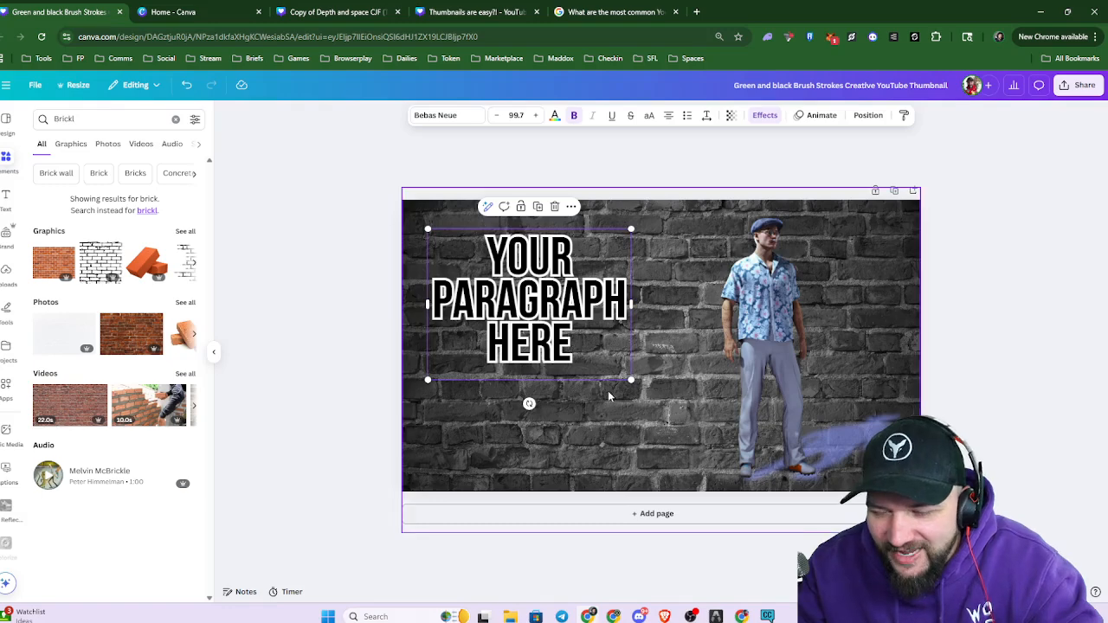
# Paste the copied photo of a white brick wall with a wooden floor and potted plant onto the thumbnail
pyautogui.hotkey('ctrl', '+')
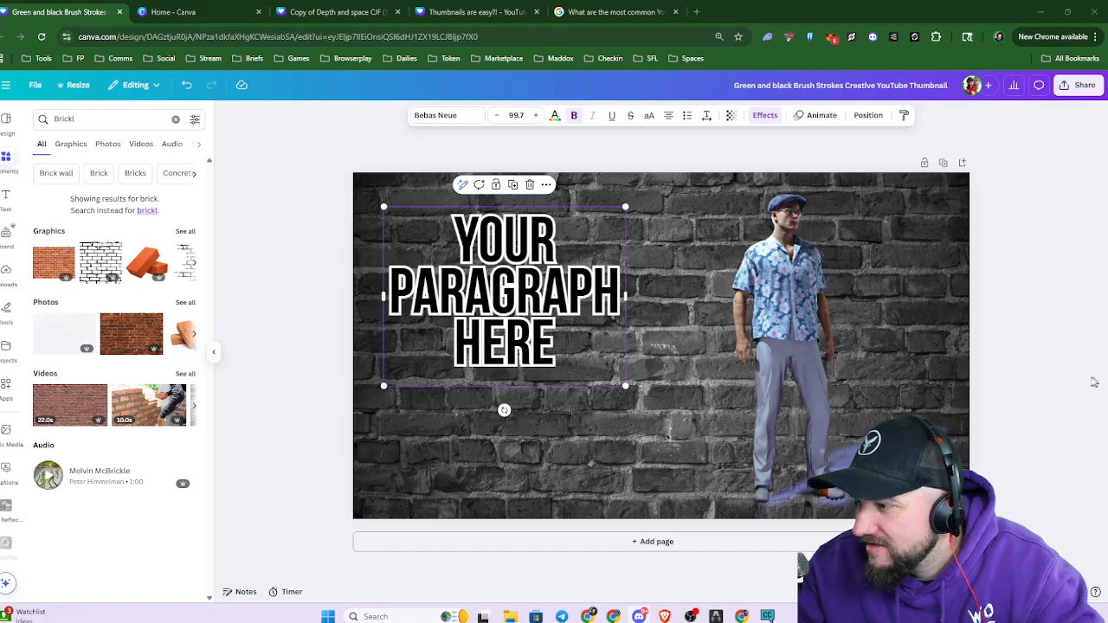
pyautogui.click(821, 430)
pyautogui.hotkey('ctrl', 'f')
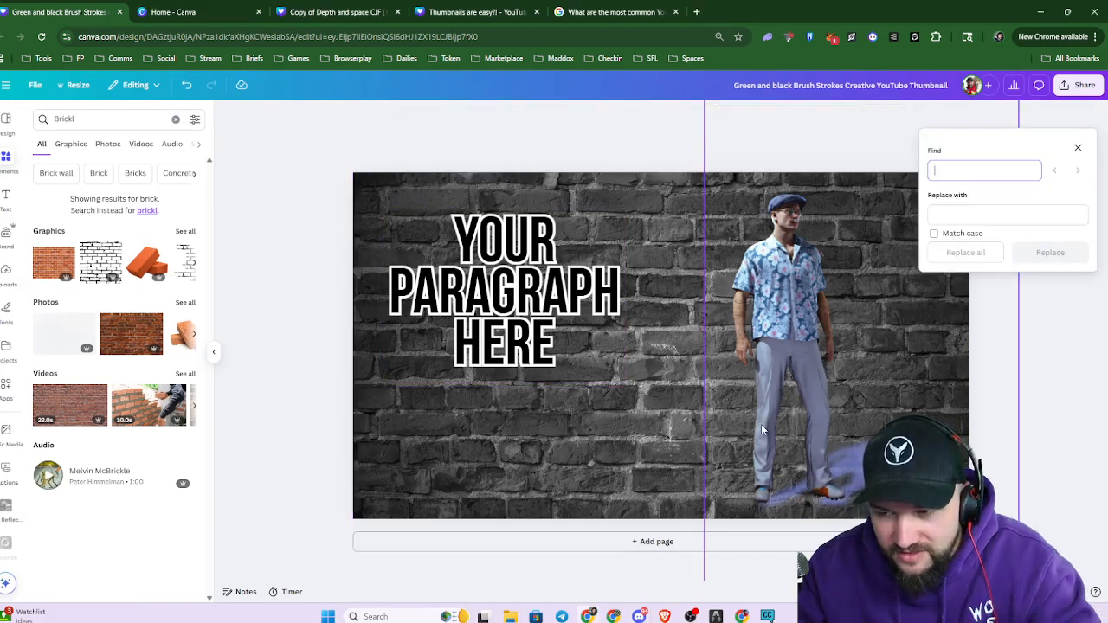
pyautogui.hotkey('ctrl', 'v')
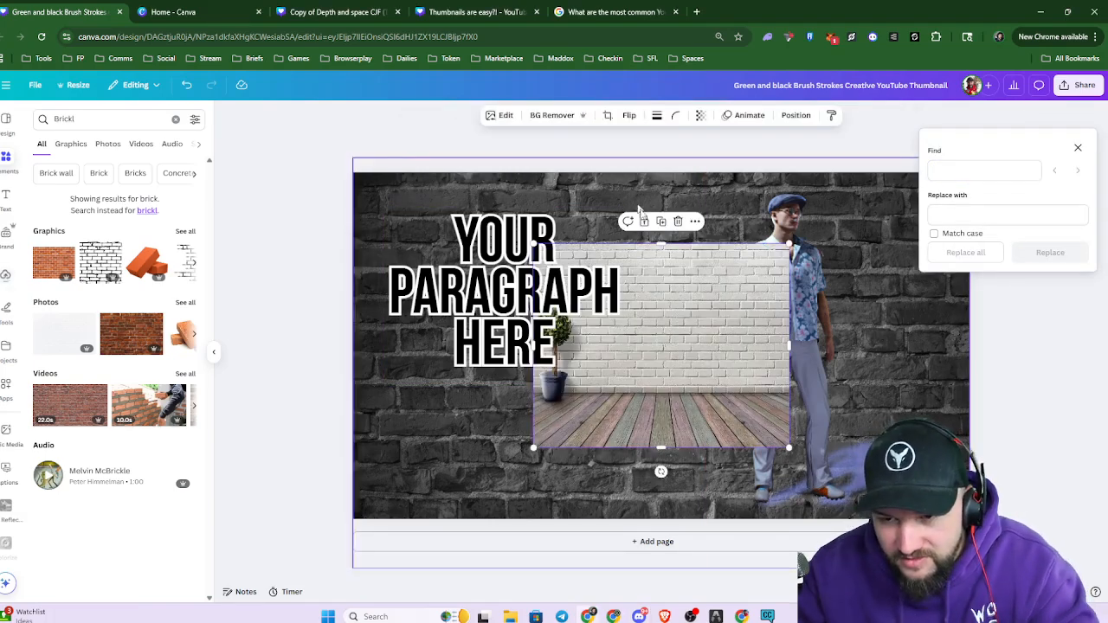
# Enlarge, stretch and reposition the white brick wall photo so it covers the whole thumbnail, with its wooden floor along the lower edge
pyautogui.hotkey('ctrl', '-')
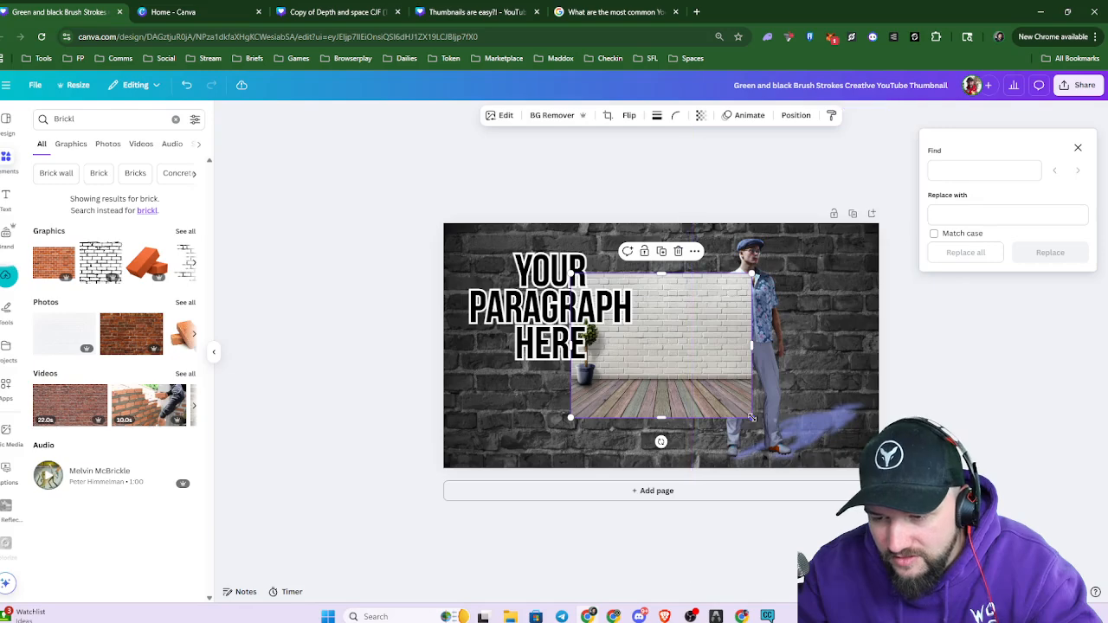
pyautogui.moveTo(750, 419); pyautogui.dragTo(879, 519)
pyautogui.moveTo(696, 390); pyautogui.dragTo(647, 338)
pyautogui.moveTo(523, 222); pyautogui.dragTo(445, 156)
pyautogui.moveTo(785, 362); pyautogui.dragTo(811, 402)
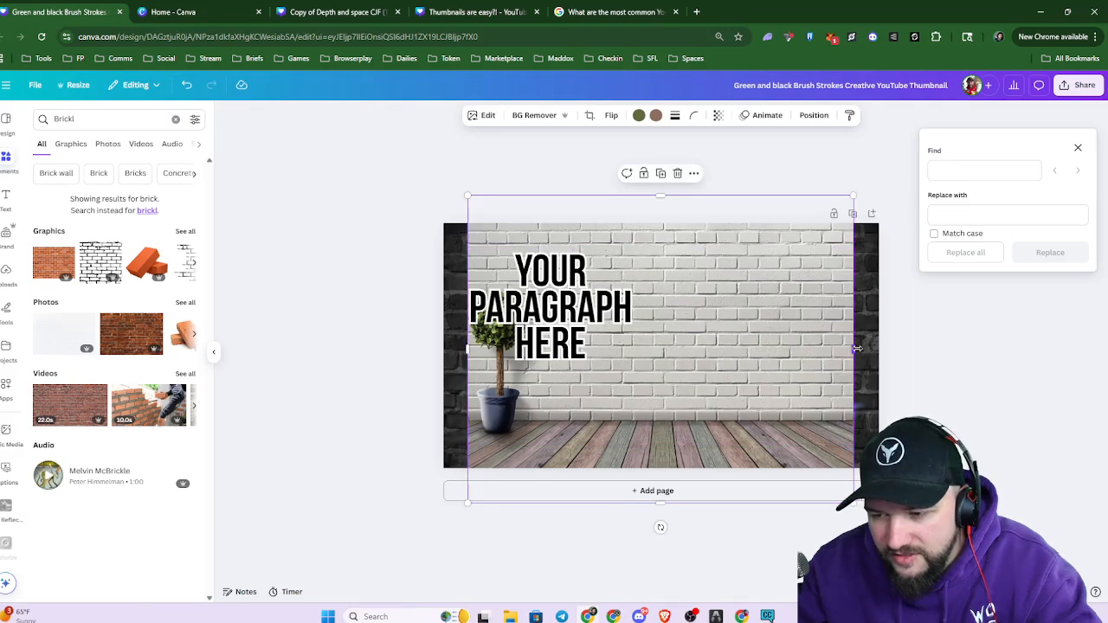
pyautogui.moveTo(856, 347); pyautogui.dragTo(880, 349)
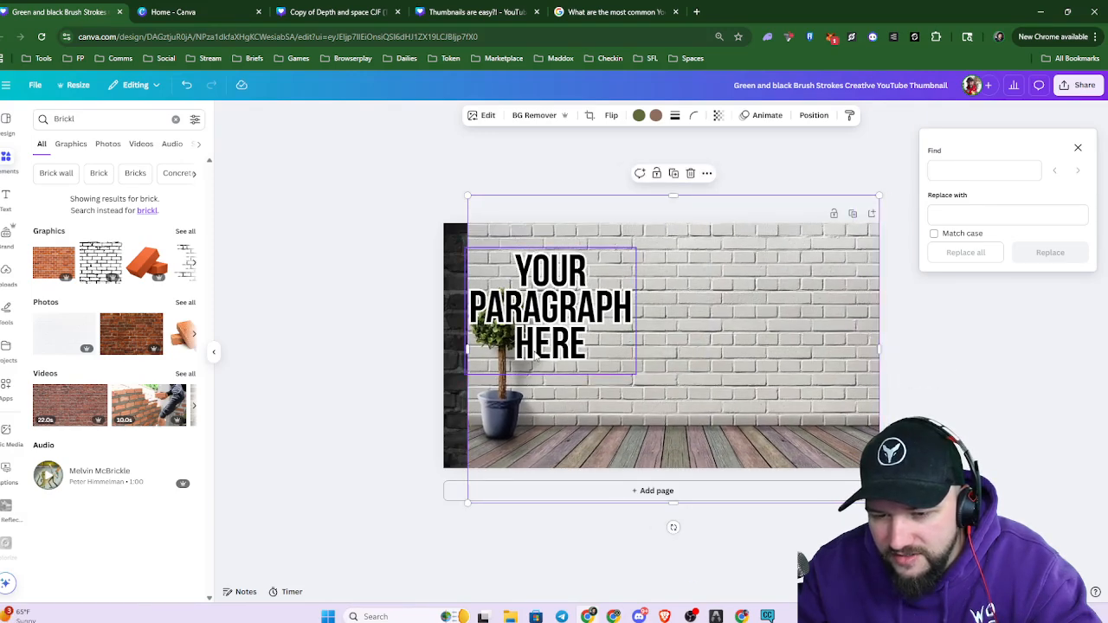
pyautogui.moveTo(468, 350); pyautogui.dragTo(441, 354)
pyautogui.moveTo(693, 378); pyautogui.dragTo(693, 362)
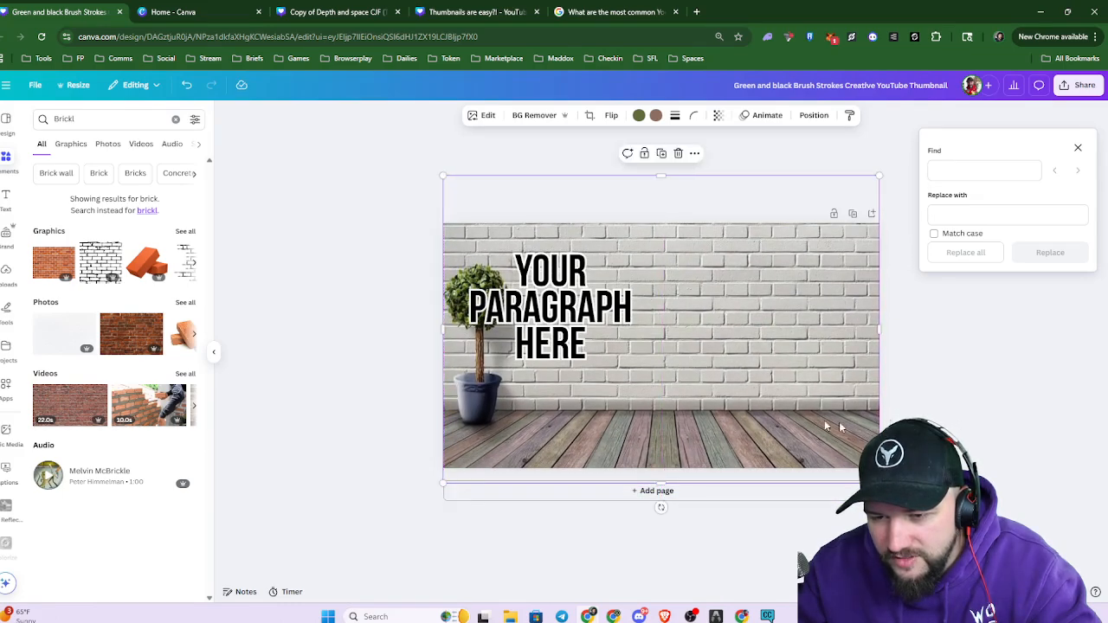
# Shrink the headline text to a font size of about 78.9 and place it near the upper edge, beside the potted plant
pyautogui.press('Escape')
pyautogui.click(740, 420)
pyautogui.hotkey('alt', '1')
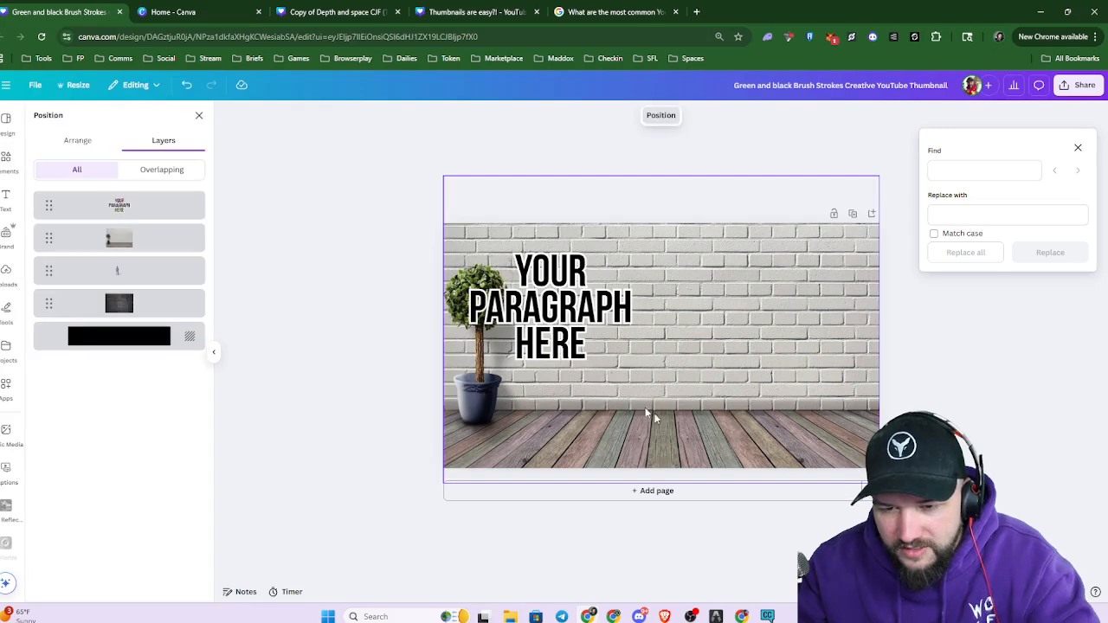
pyautogui.click(561, 320)
pyautogui.moveTo(487, 371); pyautogui.dragTo(545, 330)
pyautogui.moveTo(637, 313); pyautogui.dragTo(596, 307)
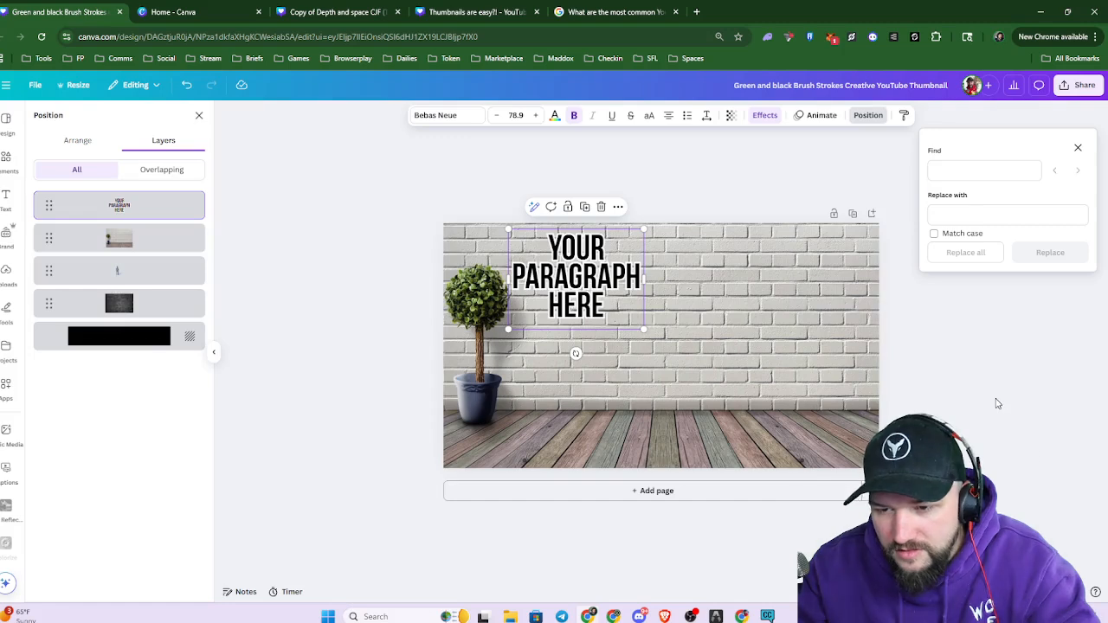
pyautogui.hotkey('alt', '1')
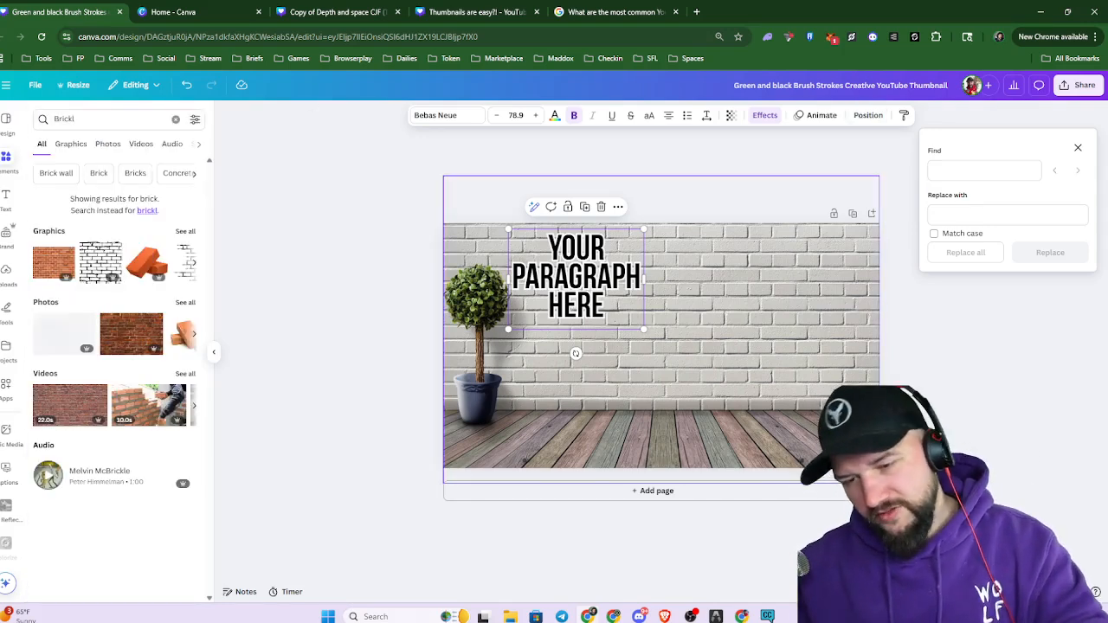
# Widen the headline box, join its lines into the single line "YOUR PARAGRAPH HERE", and centre it along the thumbnail's upper edge
pyautogui.moveTo(647, 282); pyautogui.dragTo(841, 278)
pyautogui.click(709, 305)
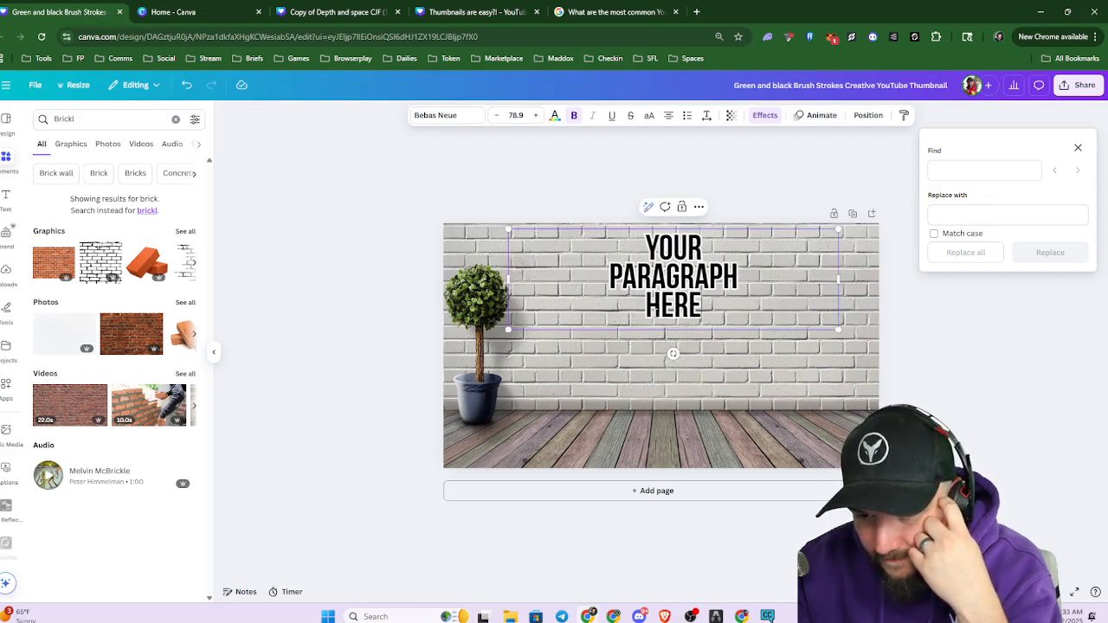
pyautogui.press('BackSpace')
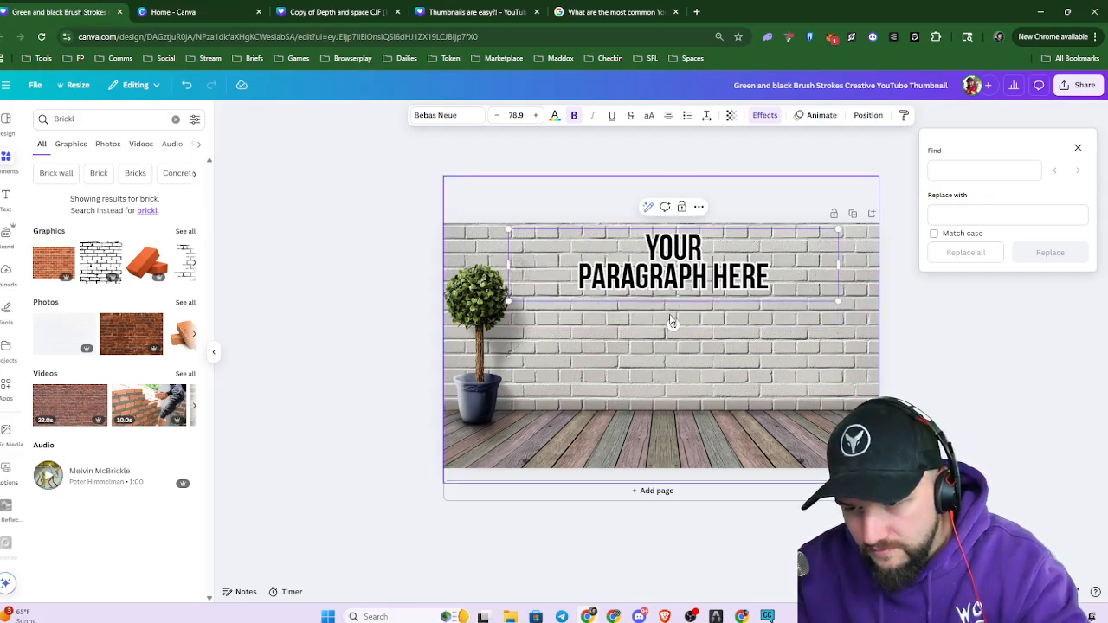
pyautogui.press('BackSpace')
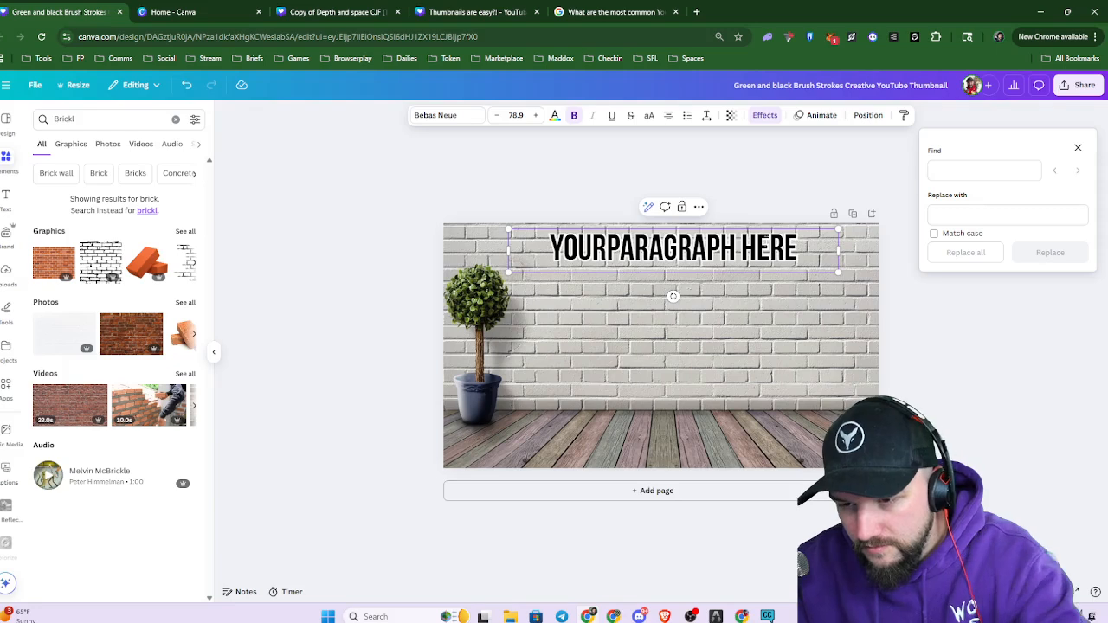
pyautogui.click(741, 284)
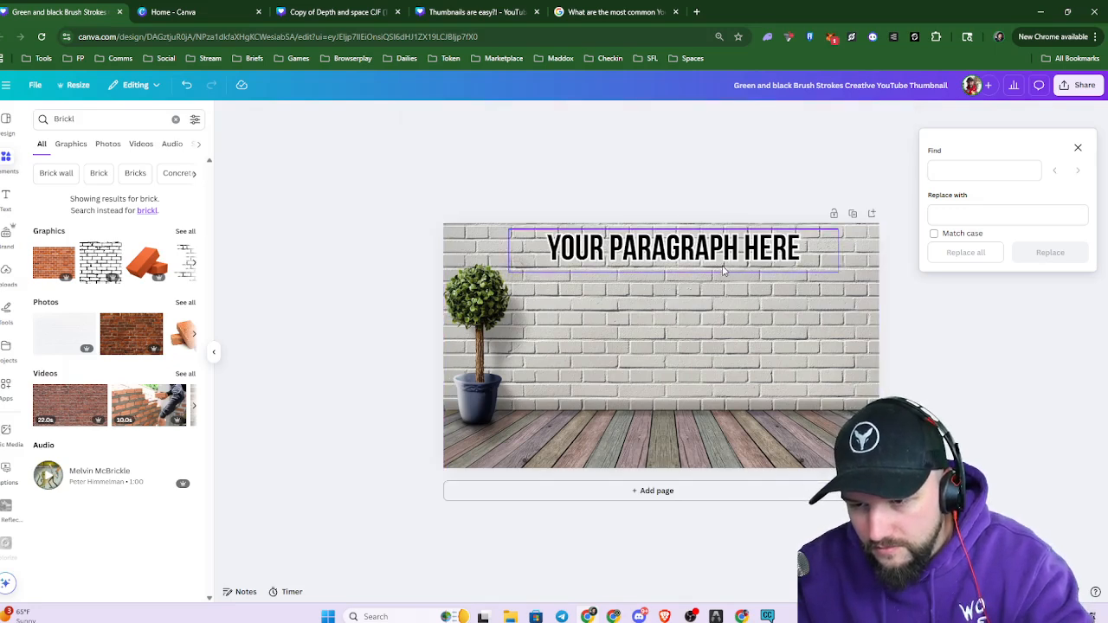
pyautogui.moveTo(722, 263)
pyautogui.mouseDown()
pyautogui.moveTo(700, 264)
pyautogui.moveTo(722, 261)
pyautogui.moveTo(710, 260)
pyautogui.mouseUp()
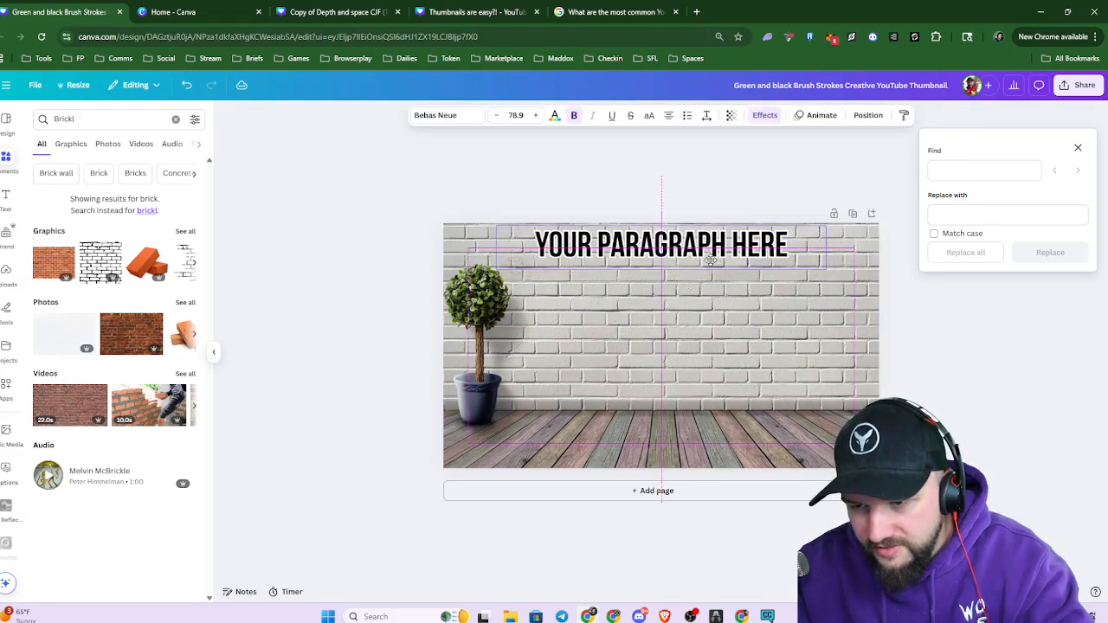
pyautogui.click(925, 372)
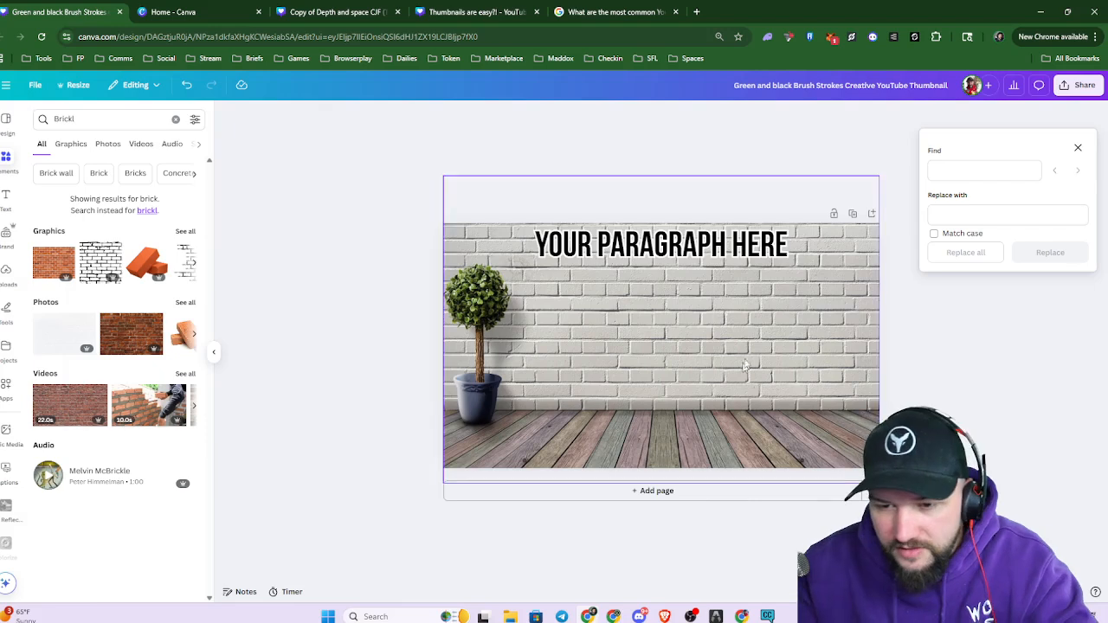
# Lower the headline's opacity to about 67 so the brick texture shows through the letters
pyautogui.click(674, 258)
pyautogui.click(731, 116)
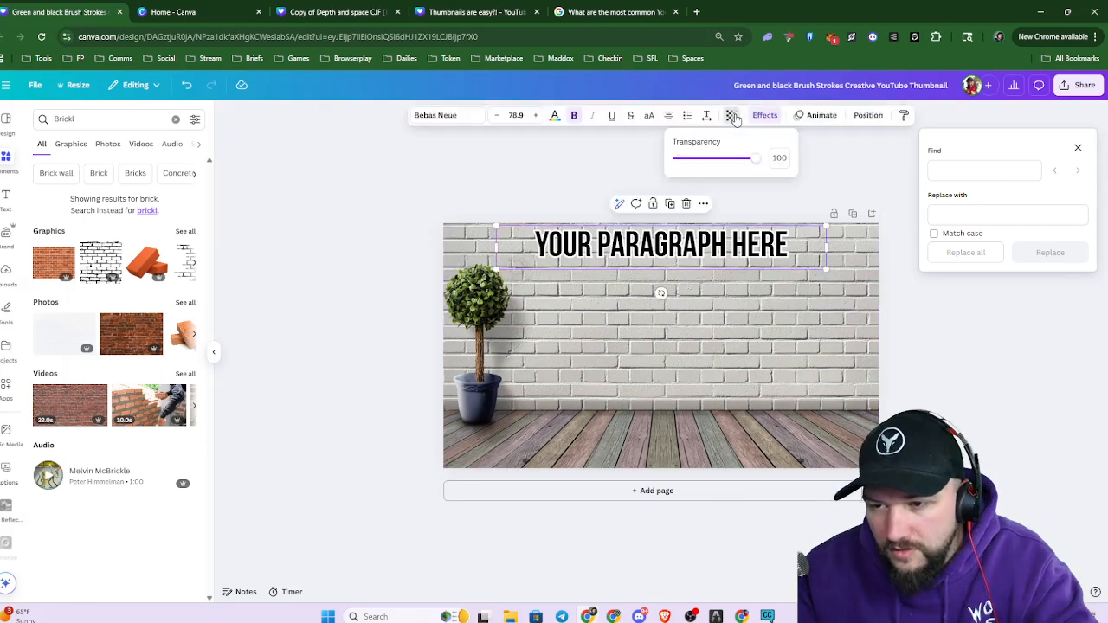
pyautogui.moveTo(753, 163); pyautogui.dragTo(729, 168)
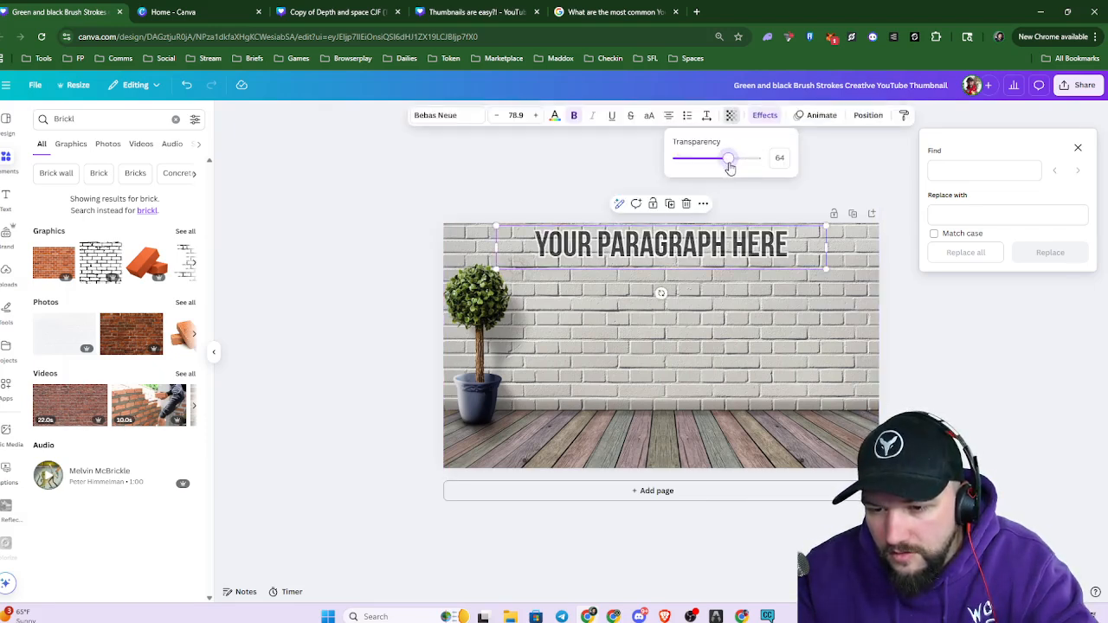
pyautogui.scroll(5, 712, 350)
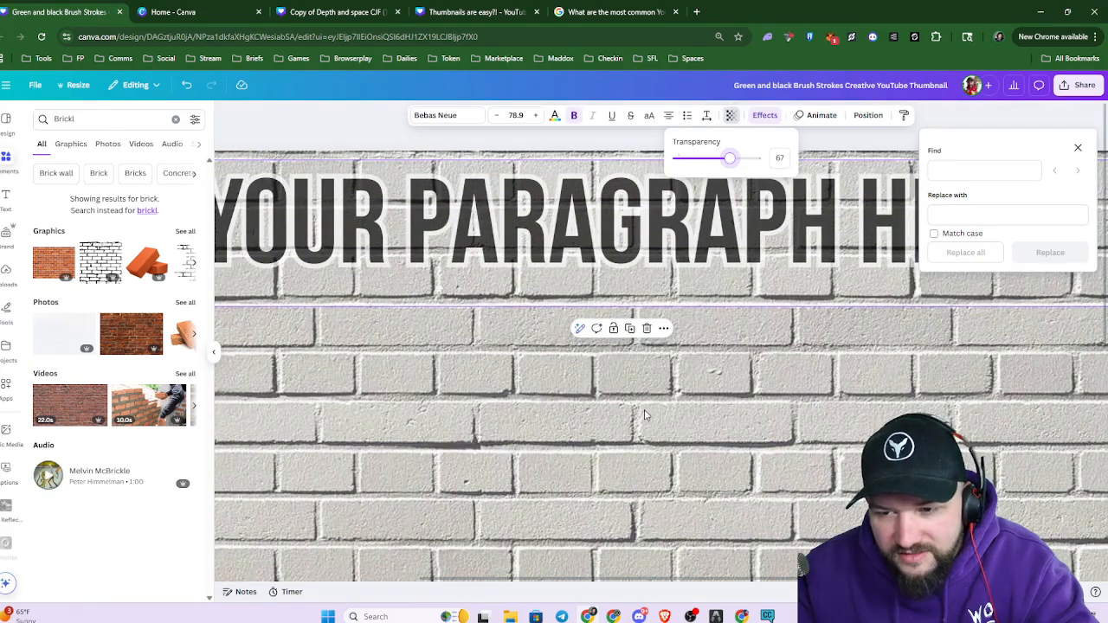
pyautogui.scroll(3, 645, 415)
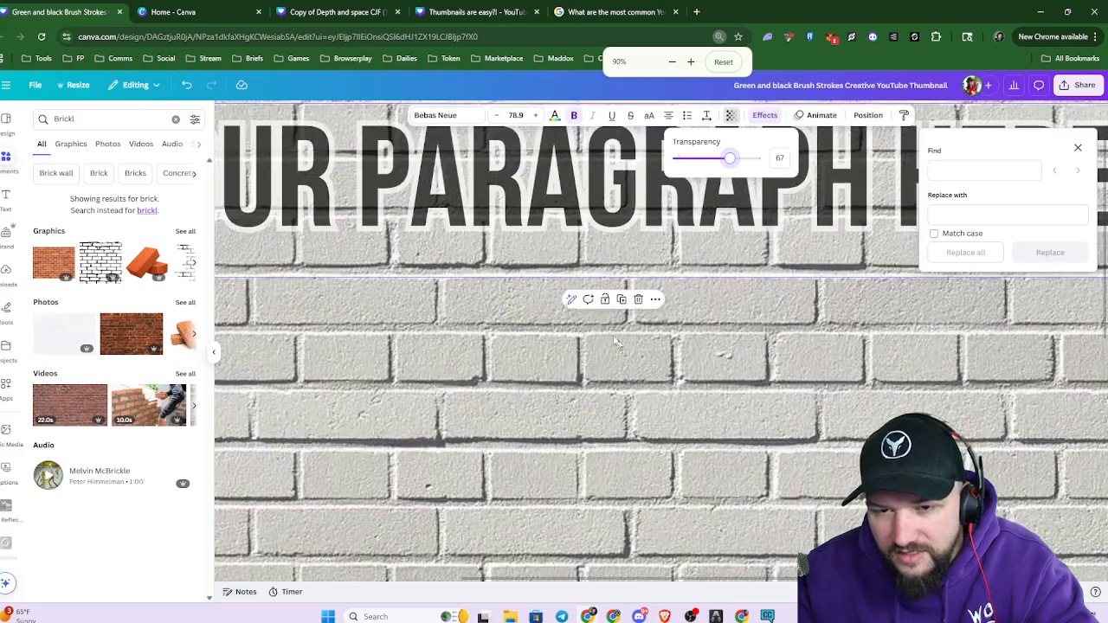
pyautogui.scroll(-5, 616, 344)
# Search the fonts for "Sprite" and set the headline in Sprite Graffiti Shadow
pyautogui.click(445, 115)
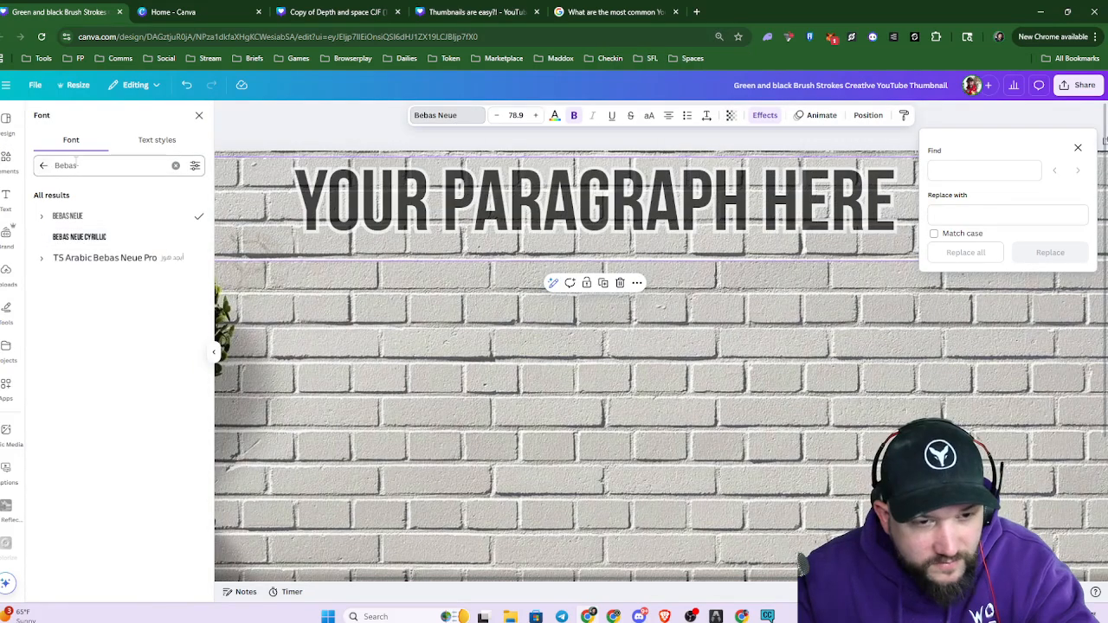
pyautogui.write('Sprite')
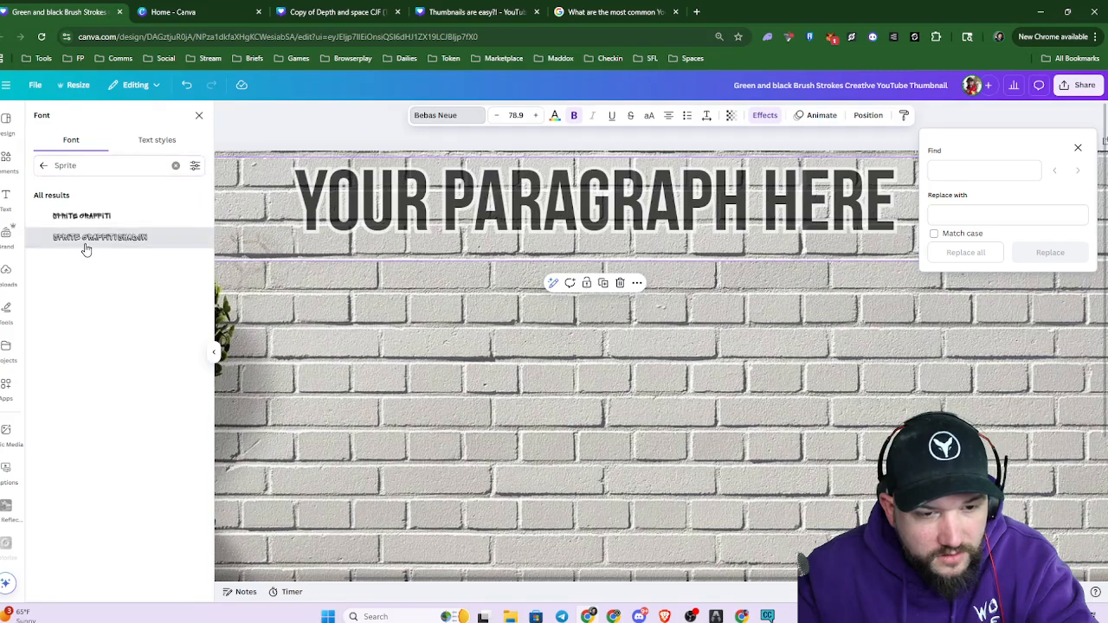
pyautogui.click(90, 246)
pyautogui.scroll(-5, 662, 286)
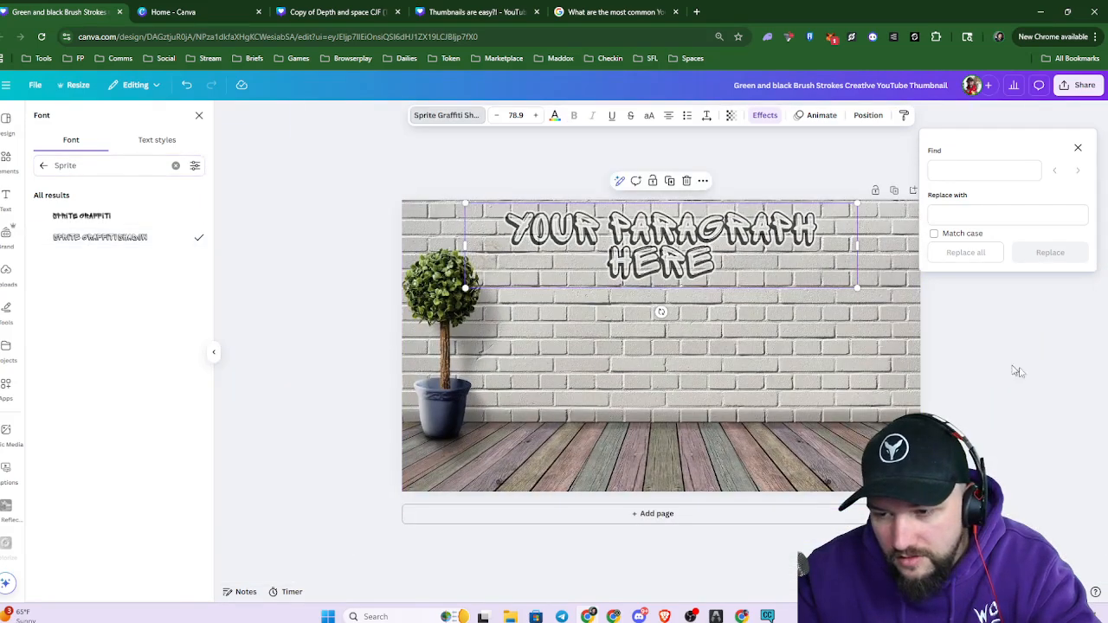
pyautogui.click(1018, 399)
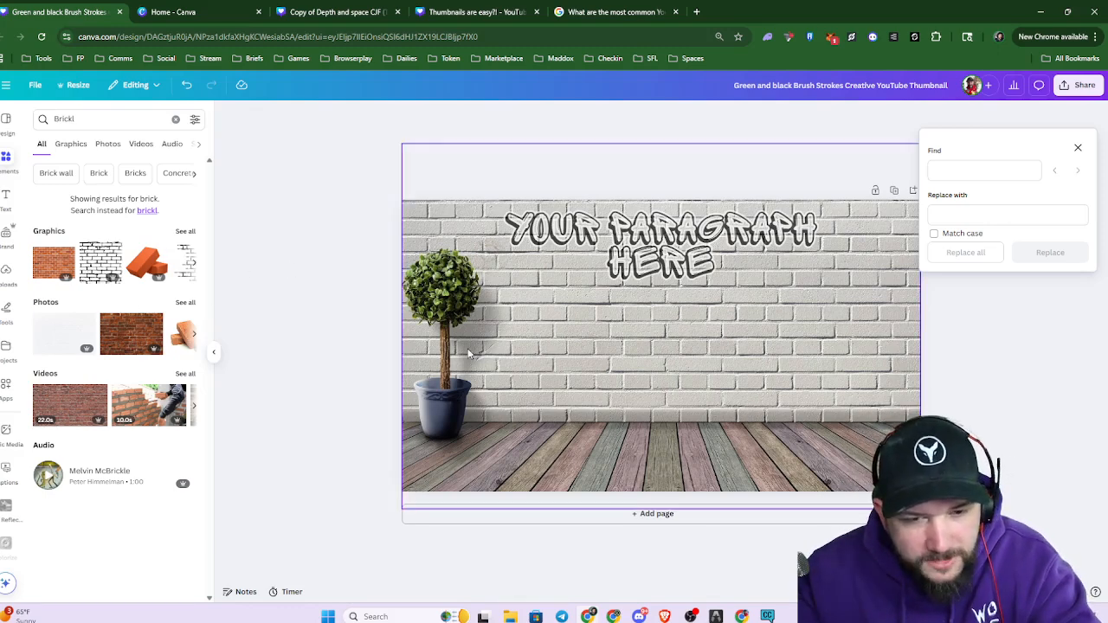
# Bring the man's layer in front of the white brick wall photo and shrink him so he stands on the wooden floor
pyautogui.hotkey('alt', '1')
pyautogui.moveTo(127, 281); pyautogui.dragTo(119, 236)
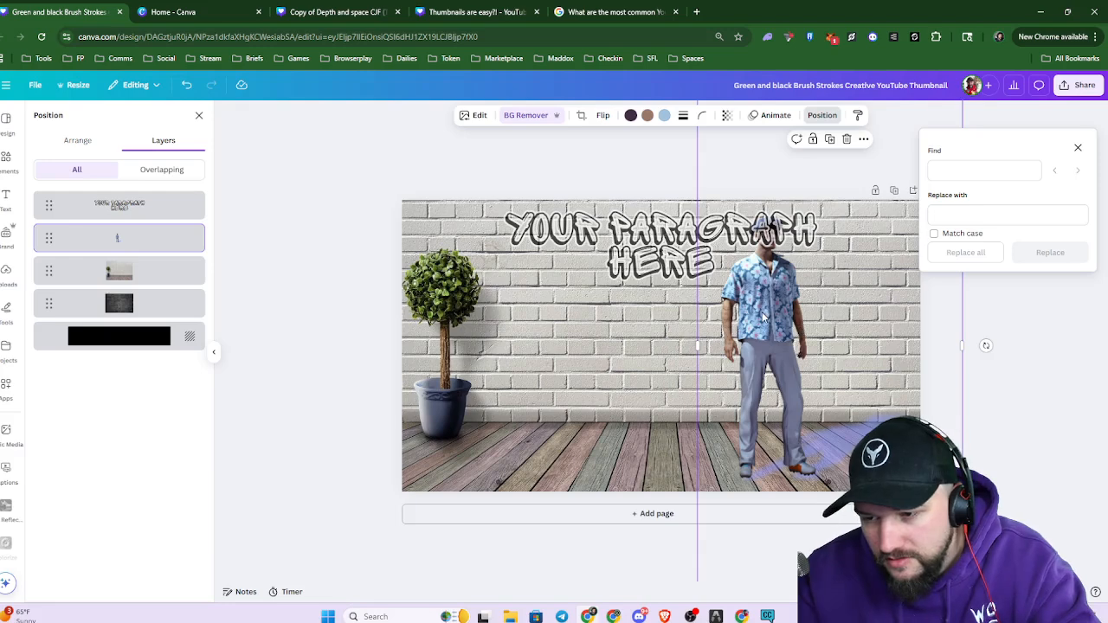
pyautogui.scroll(-2, 852, 159)
pyautogui.moveTo(874, 144); pyautogui.dragTo(851, 193)
pyautogui.moveTo(724, 387)
pyautogui.mouseDown()
pyautogui.moveTo(721, 368)
pyautogui.moveTo(723, 378)
pyautogui.mouseUp()
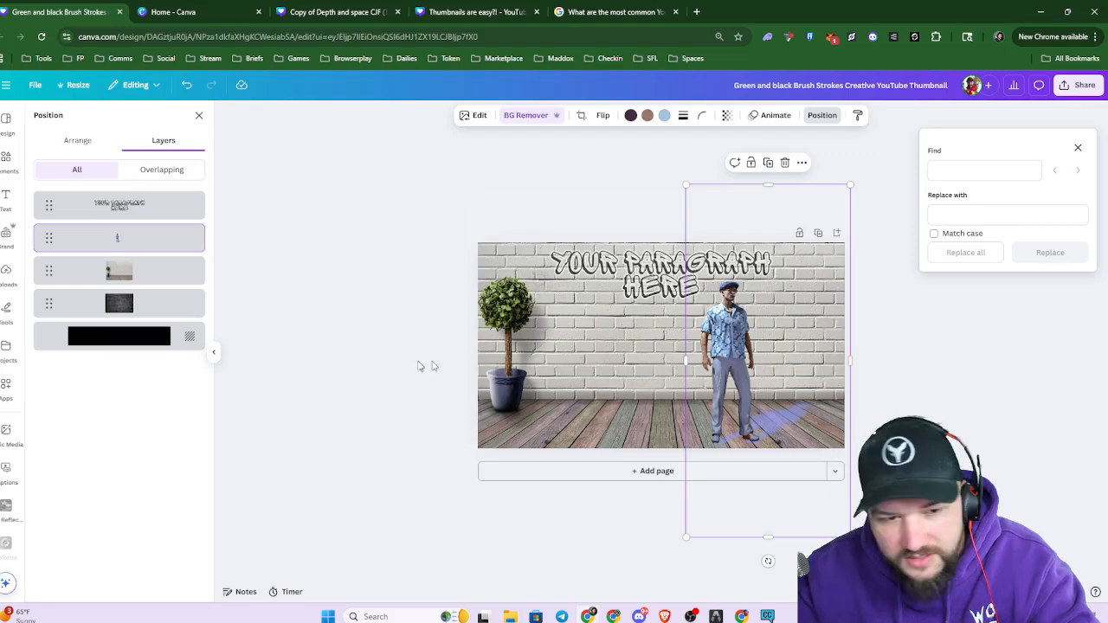
# Bring the man's layer in front of the headline, then enlarge him and place him beside the potted plant
pyautogui.moveTo(126, 244); pyautogui.dragTo(120, 205)
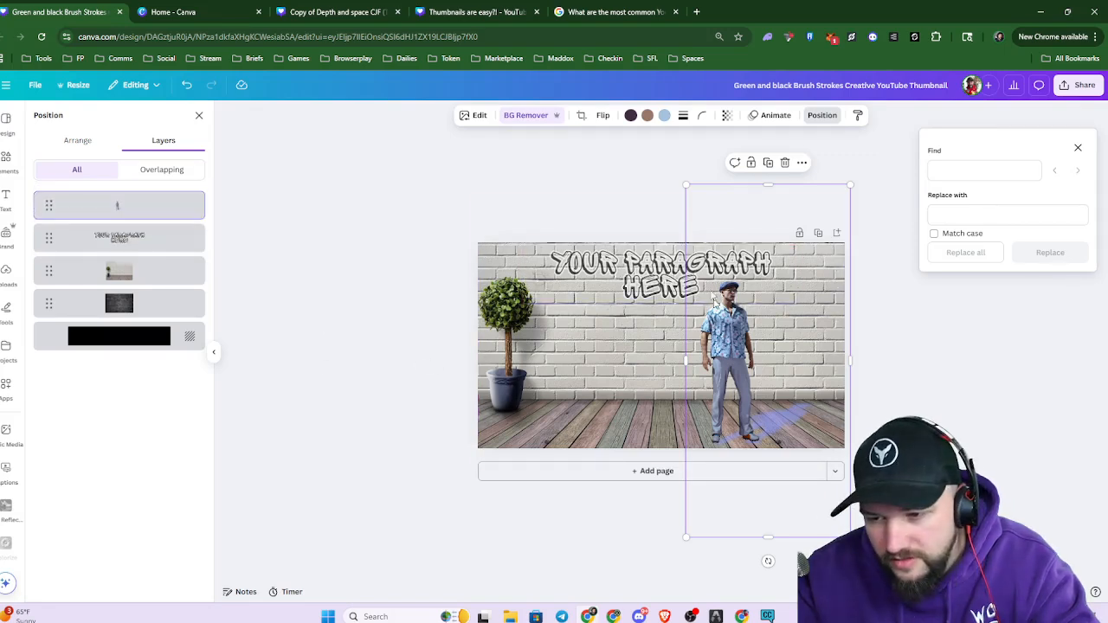
pyautogui.moveTo(684, 189); pyautogui.dragTo(630, 143)
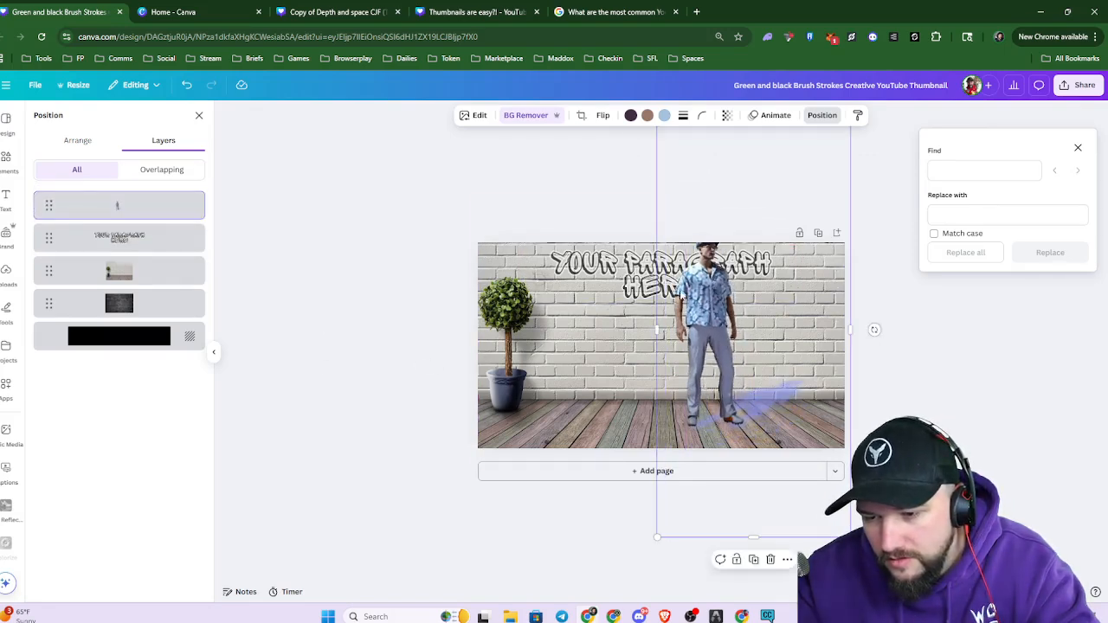
pyautogui.moveTo(718, 318); pyautogui.dragTo(623, 339)
pyautogui.click(6, 158)
# Recolour the man's Backdrop shadow to black (#000000)
pyautogui.keyDown('ctrl'); pyautogui.scroll(3, 595, 452); pyautogui.keyUp('ctrl')
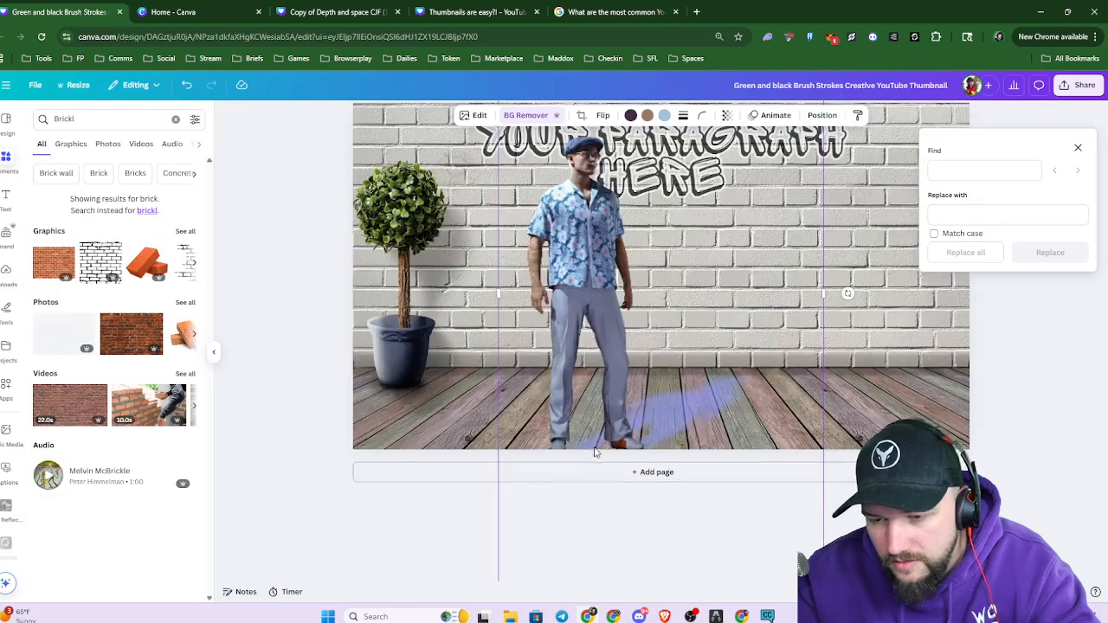
pyautogui.click(468, 119)
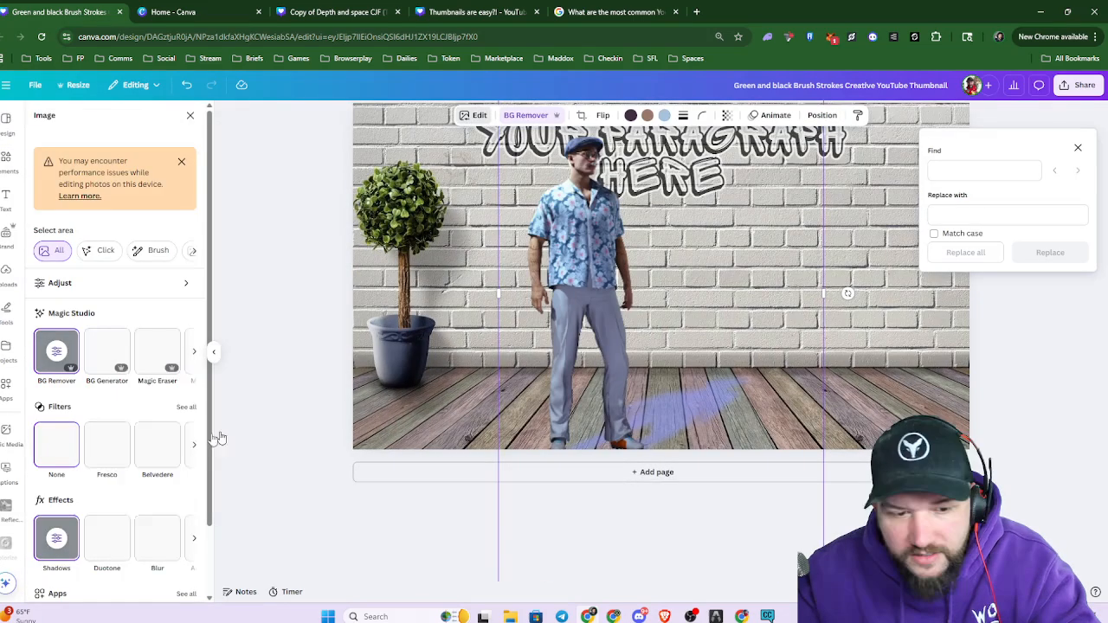
pyautogui.click(61, 536)
pyautogui.click(197, 517)
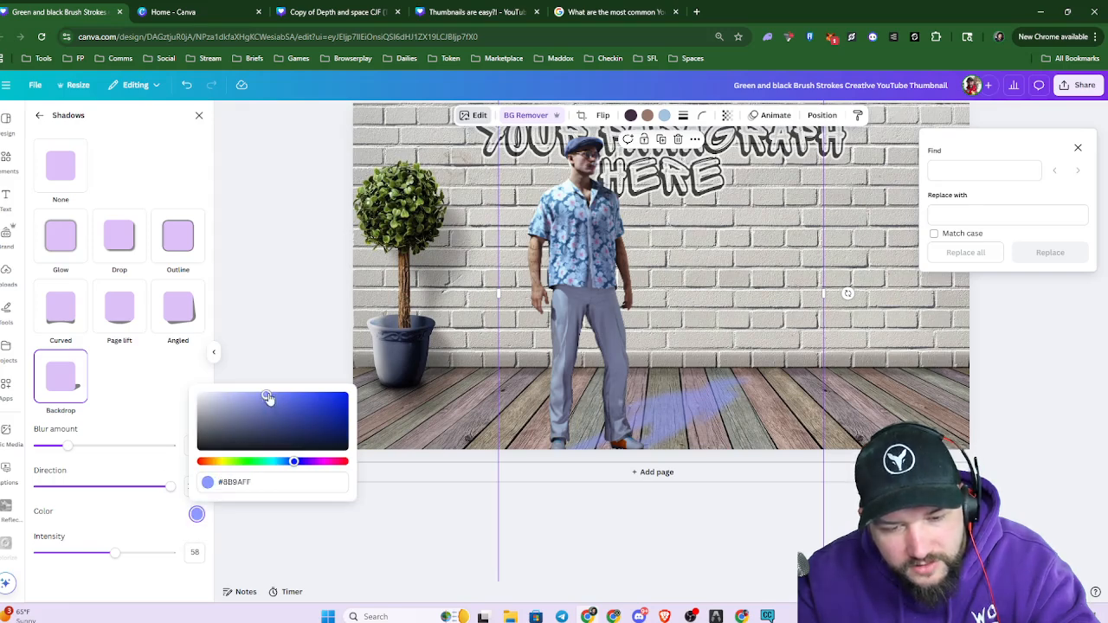
pyautogui.moveTo(267, 396); pyautogui.dragTo(124, 505)
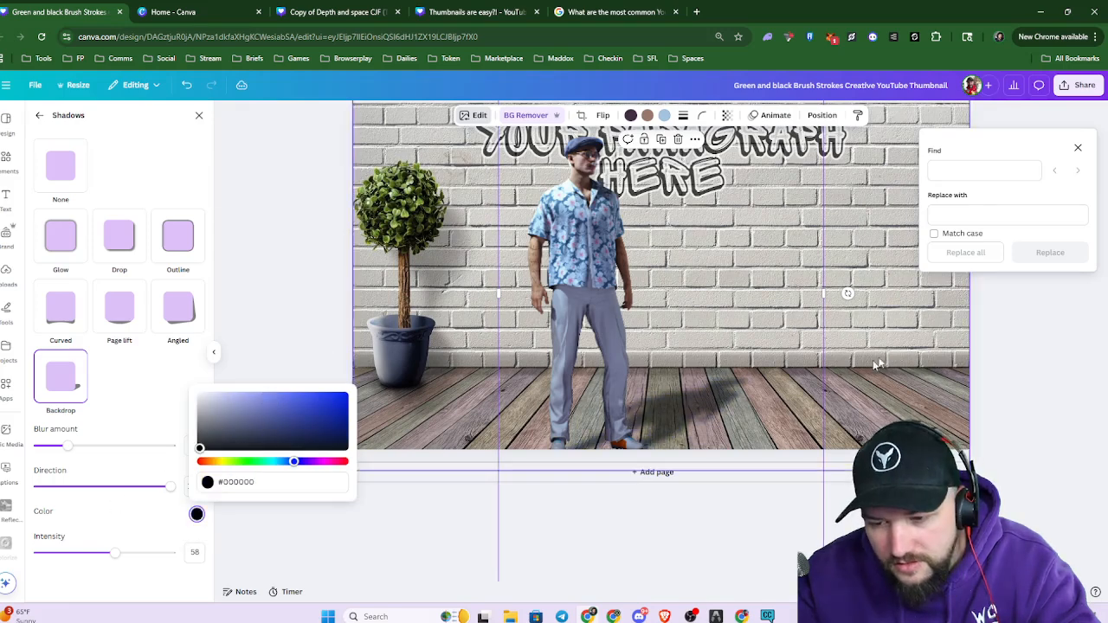
pyautogui.click(1028, 369)
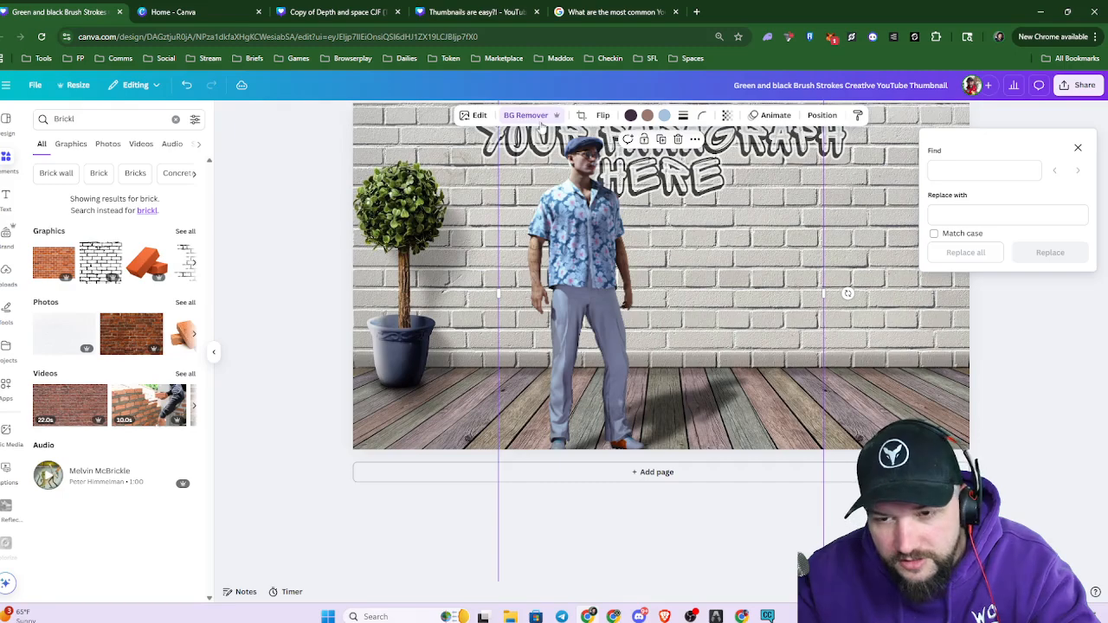
# Nudge the man slightly closer to the potted plant and lower his Backdrop shadow's intensity to 45
pyautogui.click(478, 116)
pyautogui.click(180, 500)
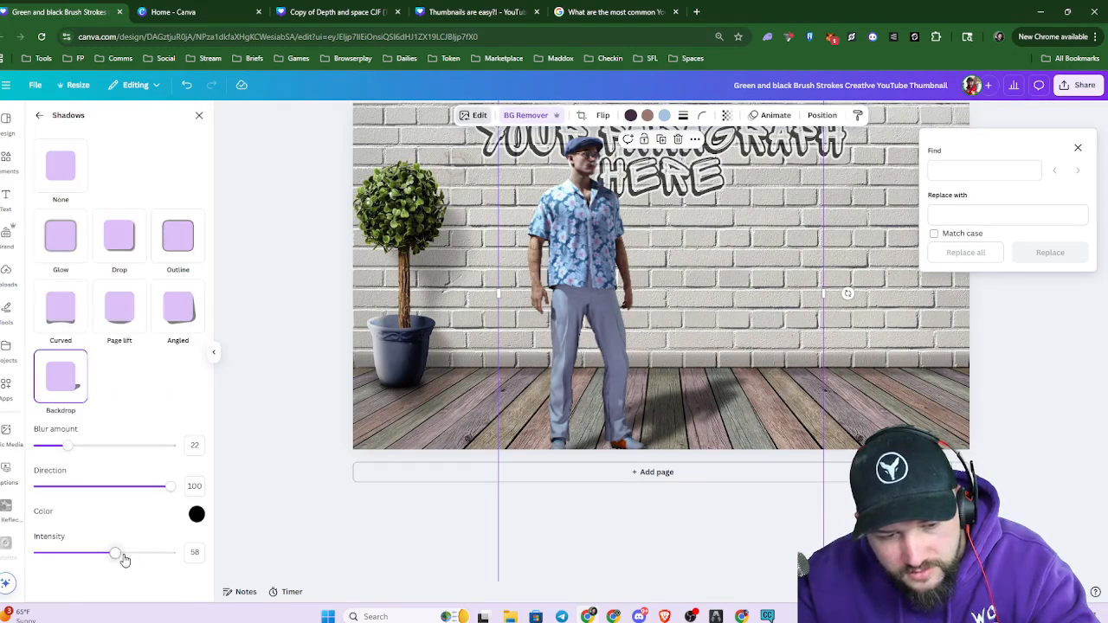
pyautogui.moveTo(169, 496); pyautogui.dragTo(272, 502)
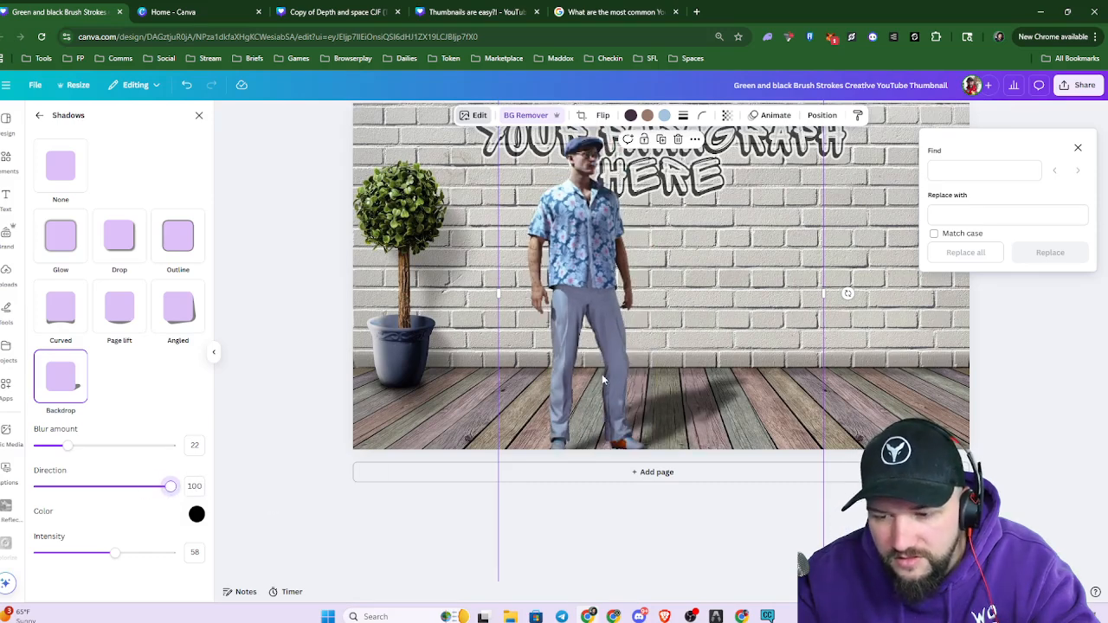
pyautogui.moveTo(624, 363)
pyautogui.mouseDown()
pyautogui.moveTo(666, 359)
pyautogui.moveTo(619, 358)
pyautogui.mouseUp()
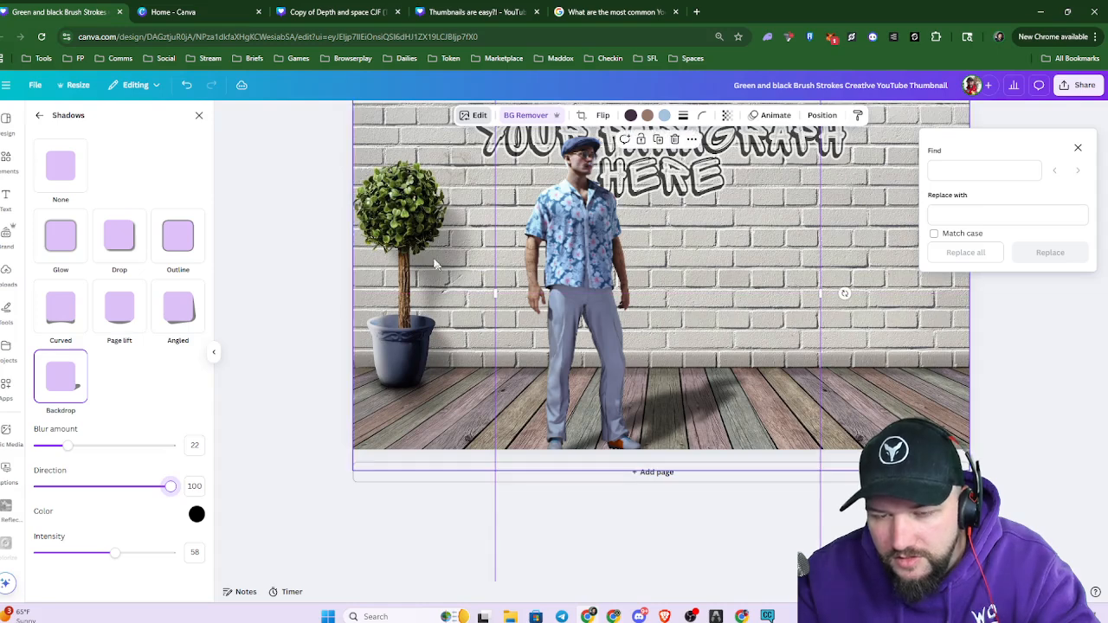
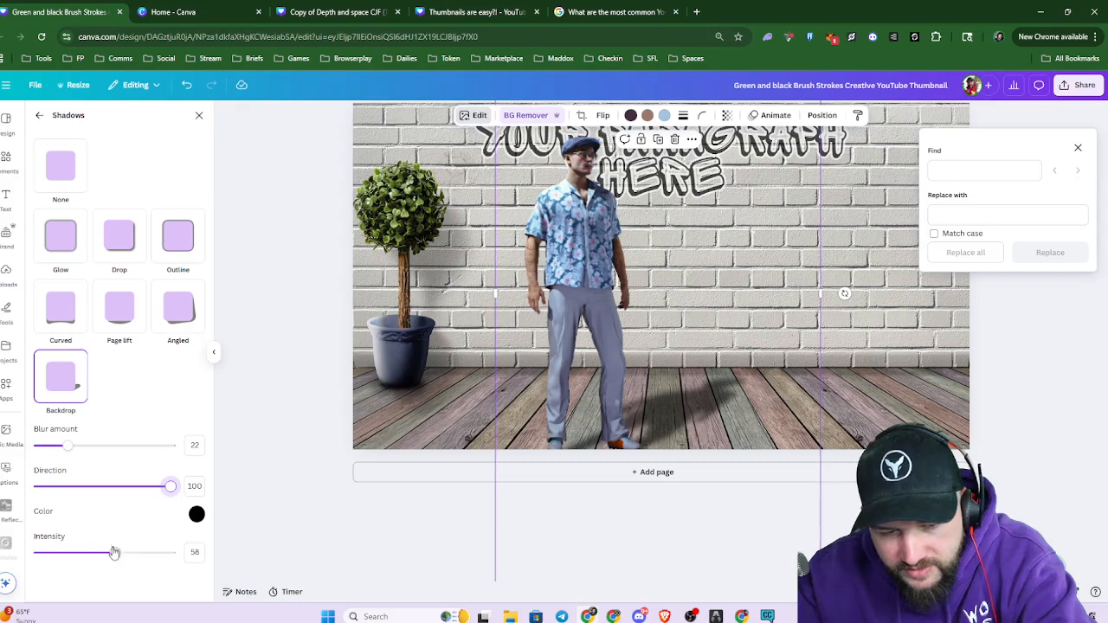
pyautogui.moveTo(111, 558); pyautogui.dragTo(100, 559)
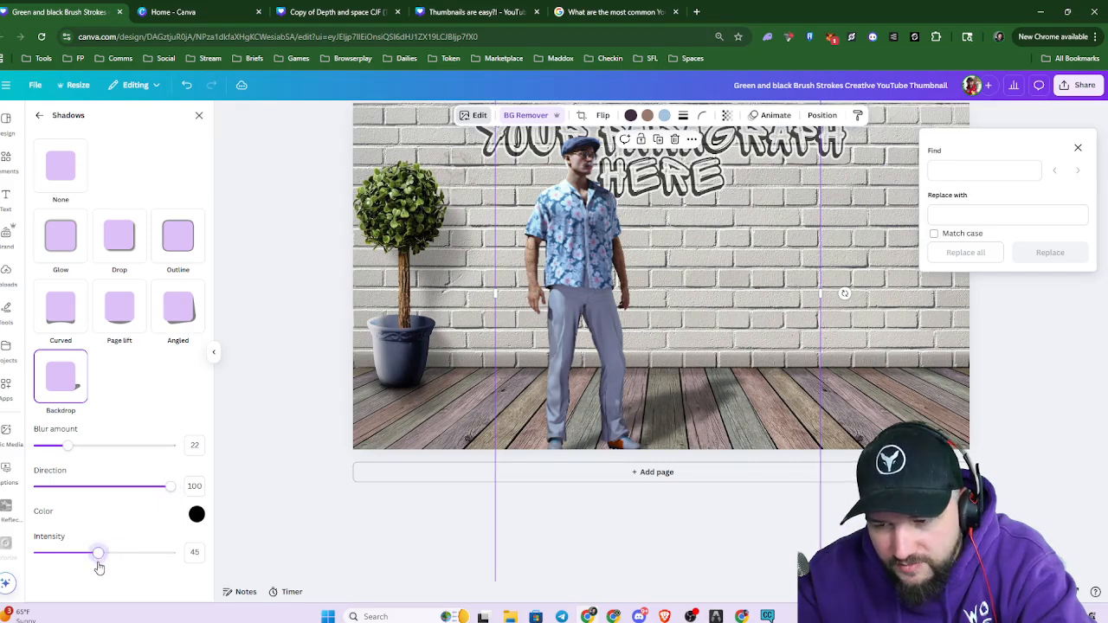
# Move the man to the thumbnail's left edge so his shadow falls on the wall, and lower the Backdrop shadow's intensity to 27
pyautogui.moveTo(600, 305); pyautogui.dragTo(359, 234)
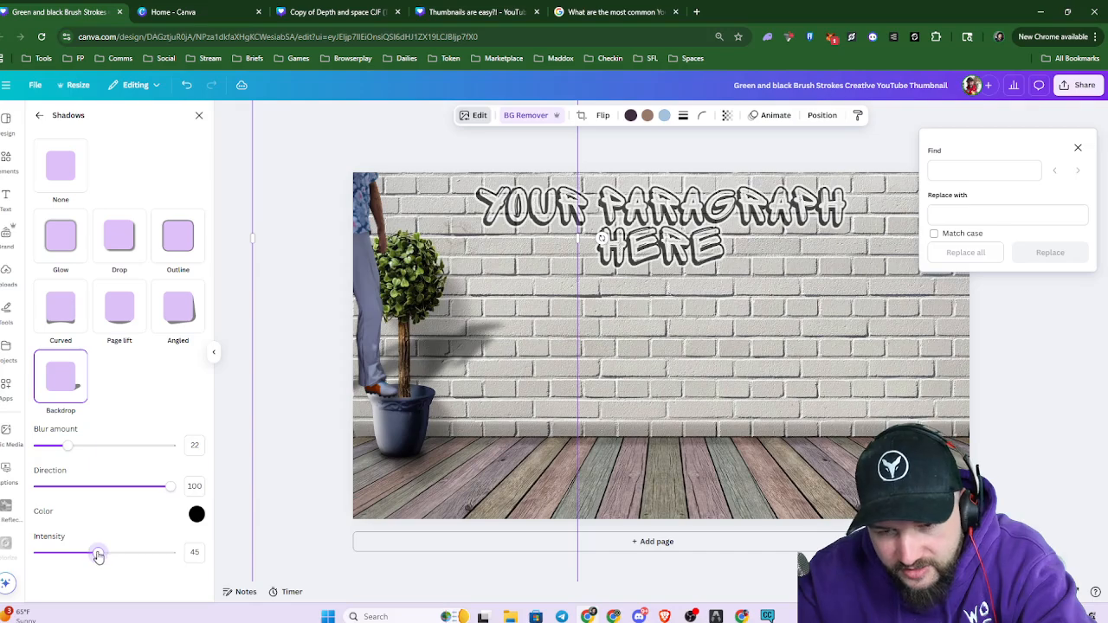
pyautogui.moveTo(90, 559); pyautogui.dragTo(79, 561)
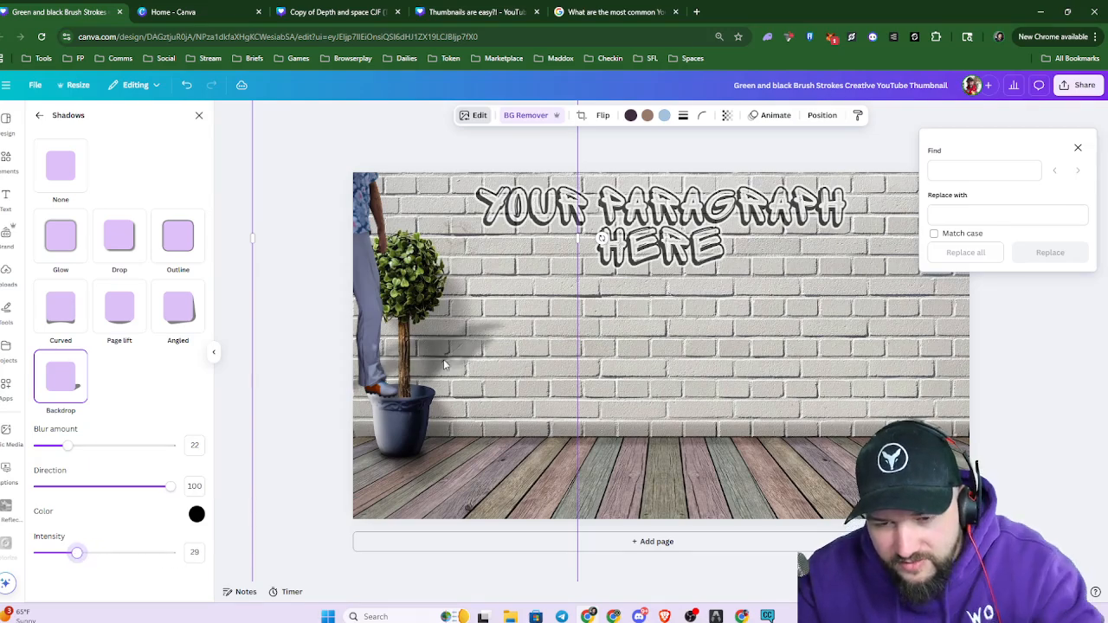
pyautogui.scroll(4, 519, 355)
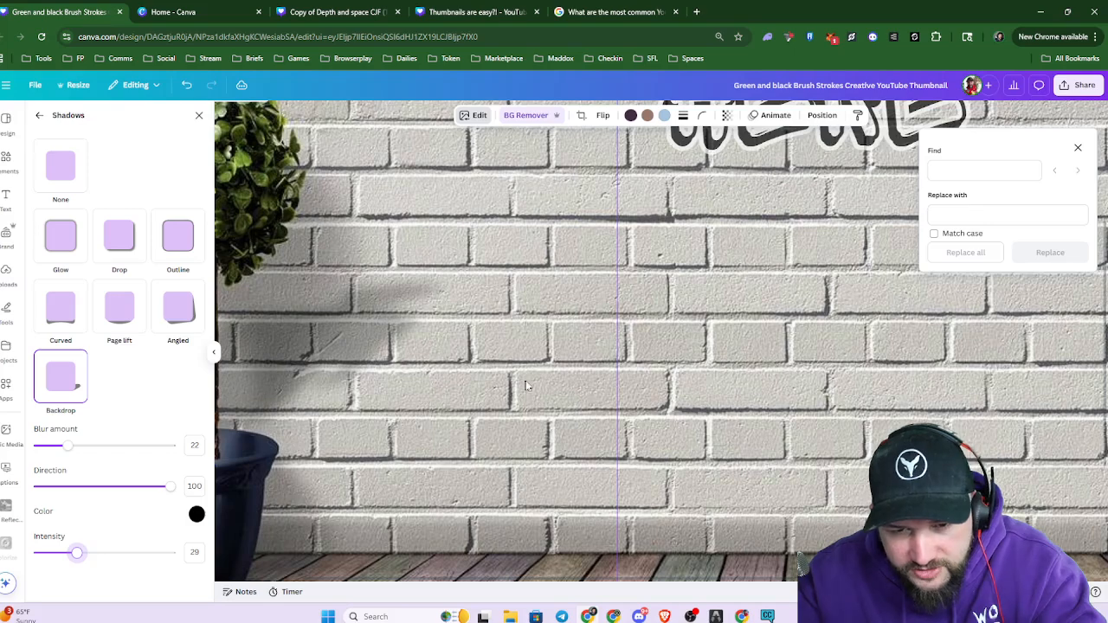
pyautogui.moveTo(77, 553)
pyautogui.mouseDown()
pyautogui.moveTo(70, 563)
pyautogui.moveTo(86, 563)
pyautogui.moveTo(76, 564)
pyautogui.mouseUp()
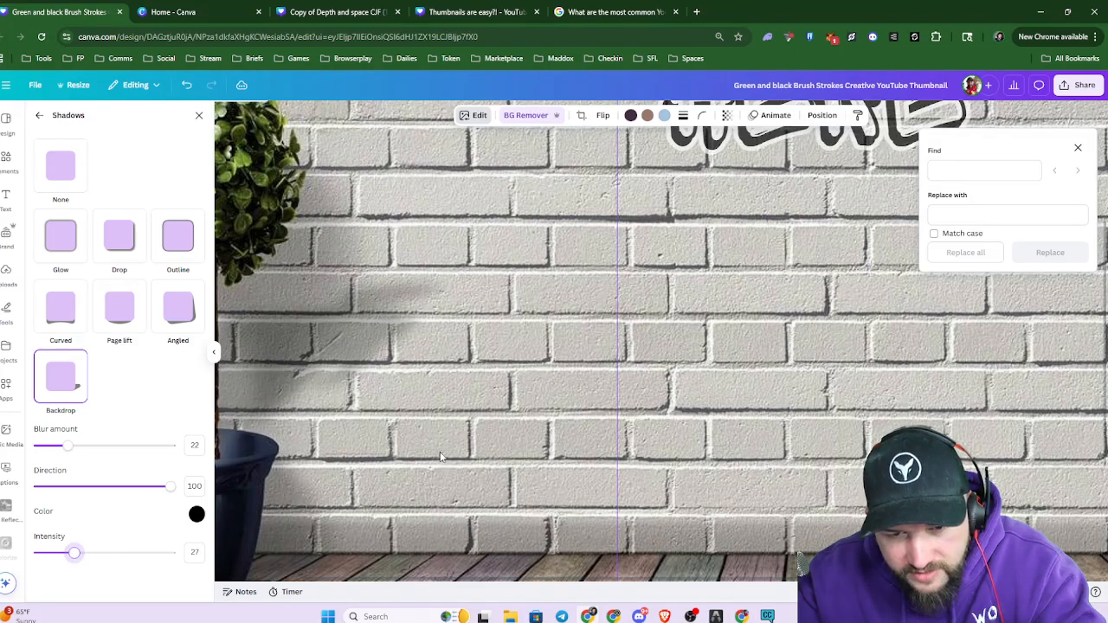
# Move the man back onto the wooden floor, standing just right of the potted plant with his feet at the page's lower edge
pyautogui.scroll(-5, 450, 450)
pyautogui.scroll(-4, 473, 433)
pyautogui.moveTo(320, 213); pyautogui.dragTo(647, 251)
pyautogui.moveTo(655, 257); pyautogui.dragTo(619, 270)
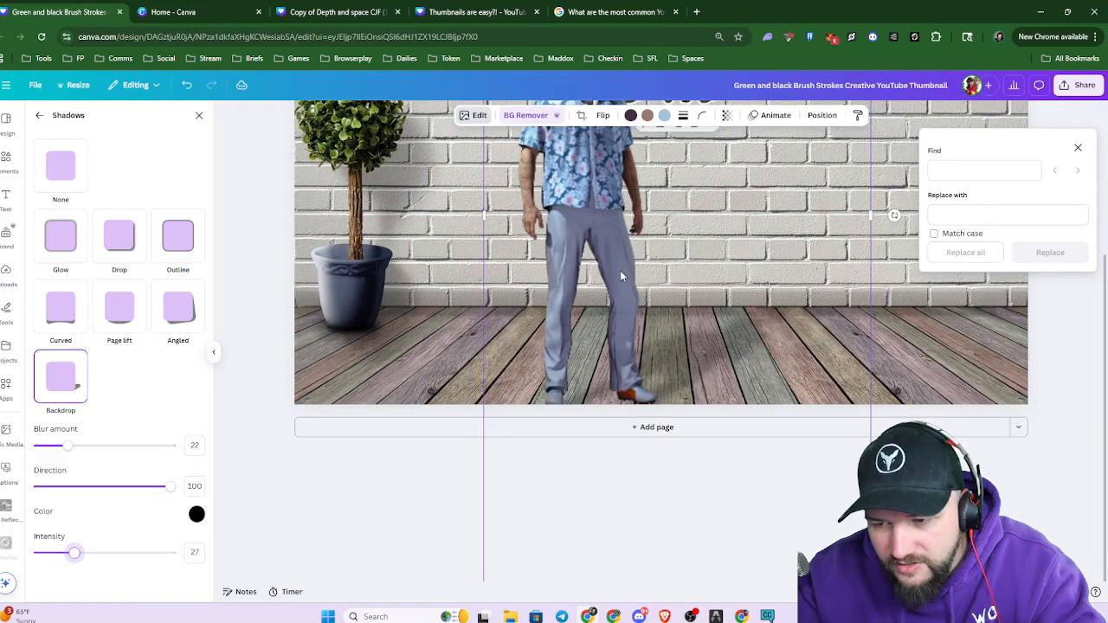
pyautogui.scroll(-3, 620, 270)
pyautogui.click(927, 381)
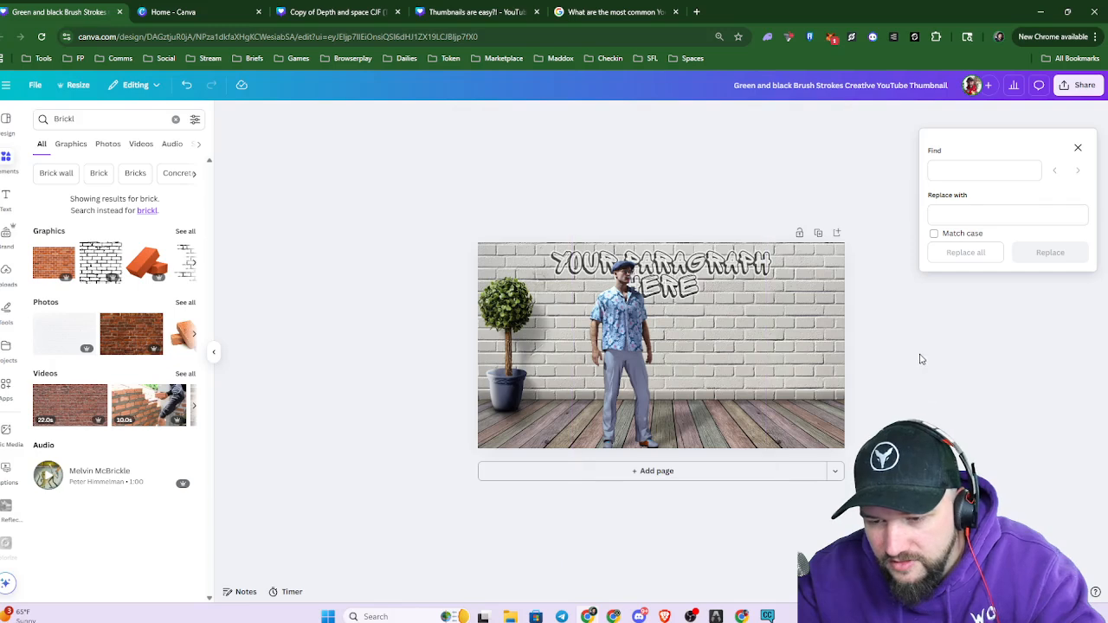
pyautogui.click(633, 370)
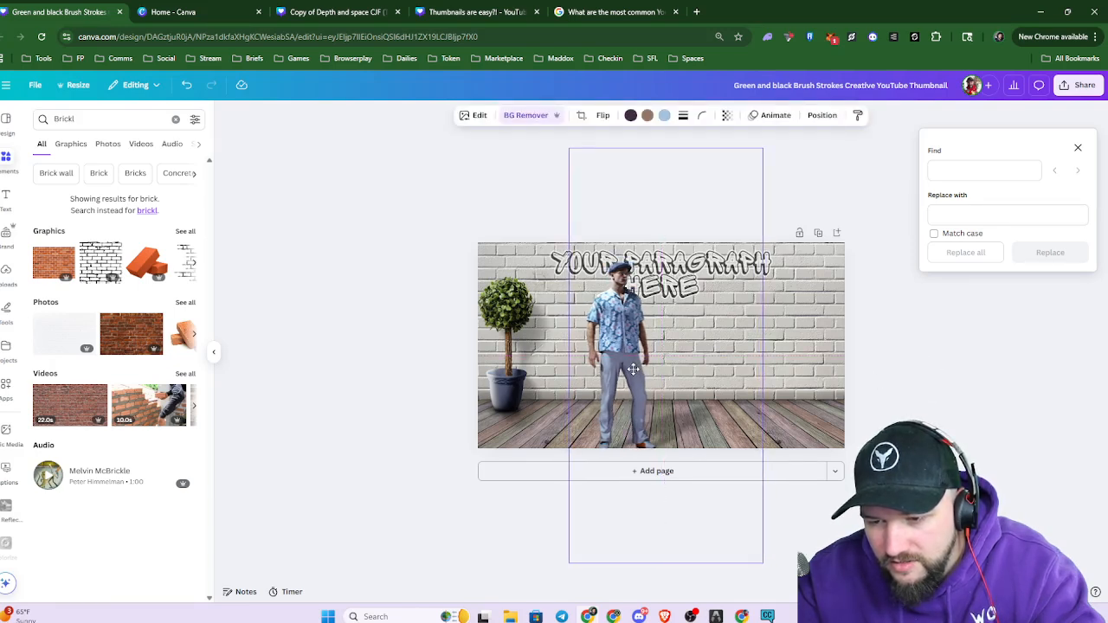
pyautogui.moveTo(633, 370); pyautogui.dragTo(633, 369)
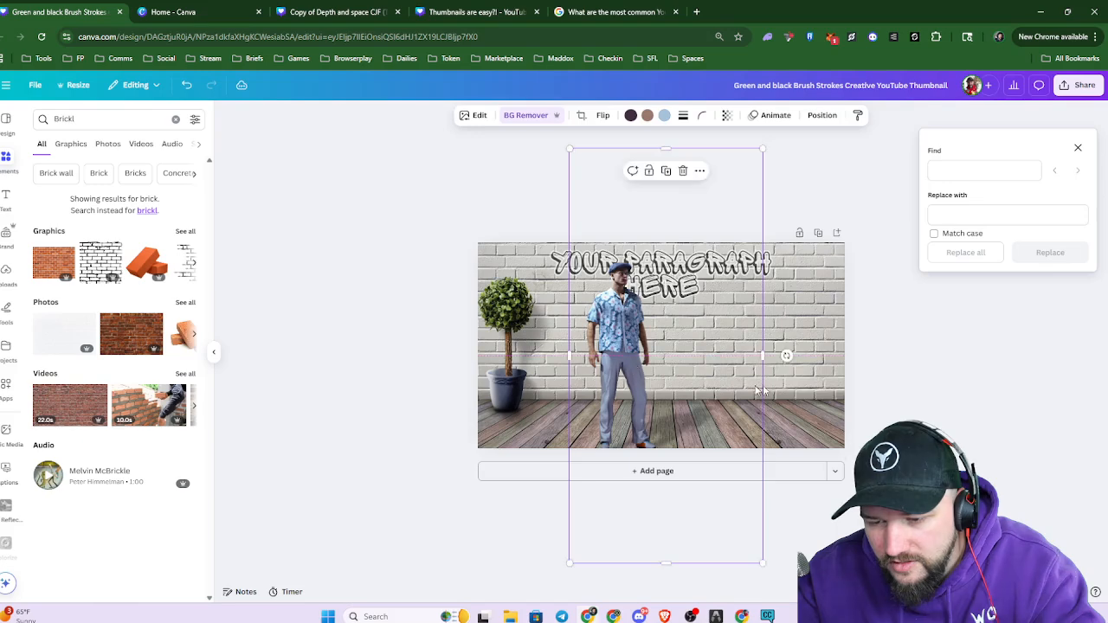
pyautogui.click(925, 398)
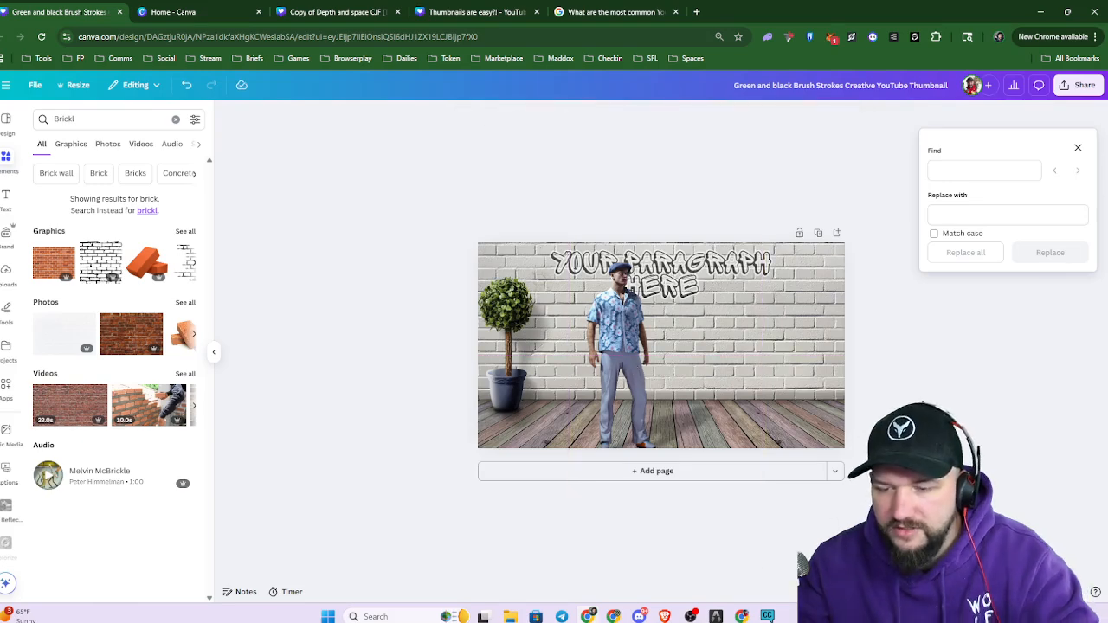
# Close the find-and-replace window and all other browser pages, keeping only the thumbnail design open
pyautogui.hotkey('ctrl', '+')
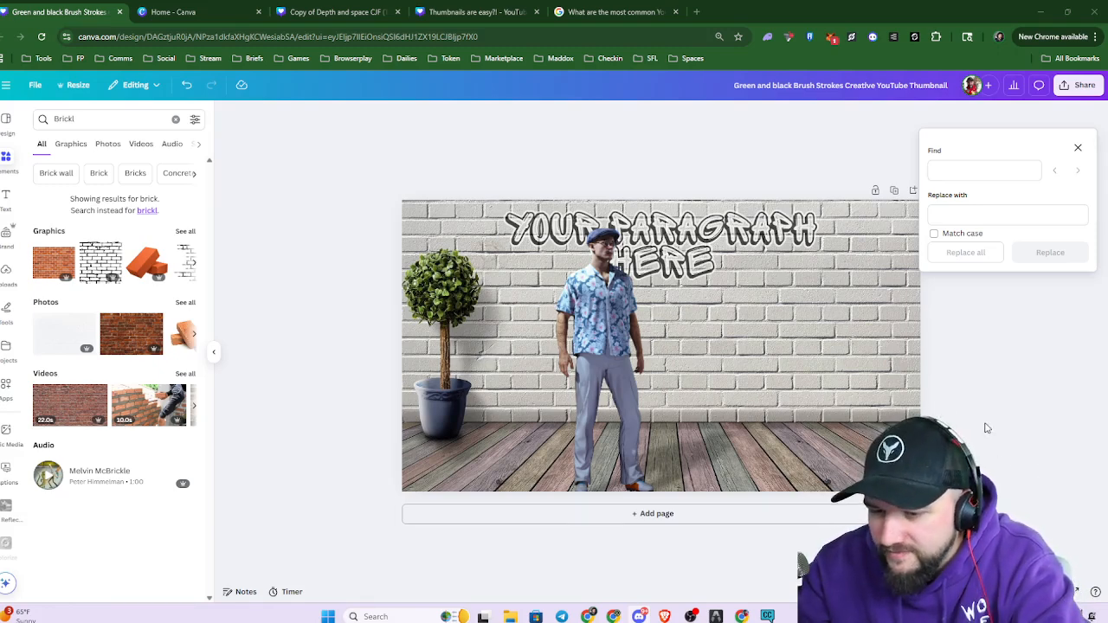
pyautogui.click(1077, 148)
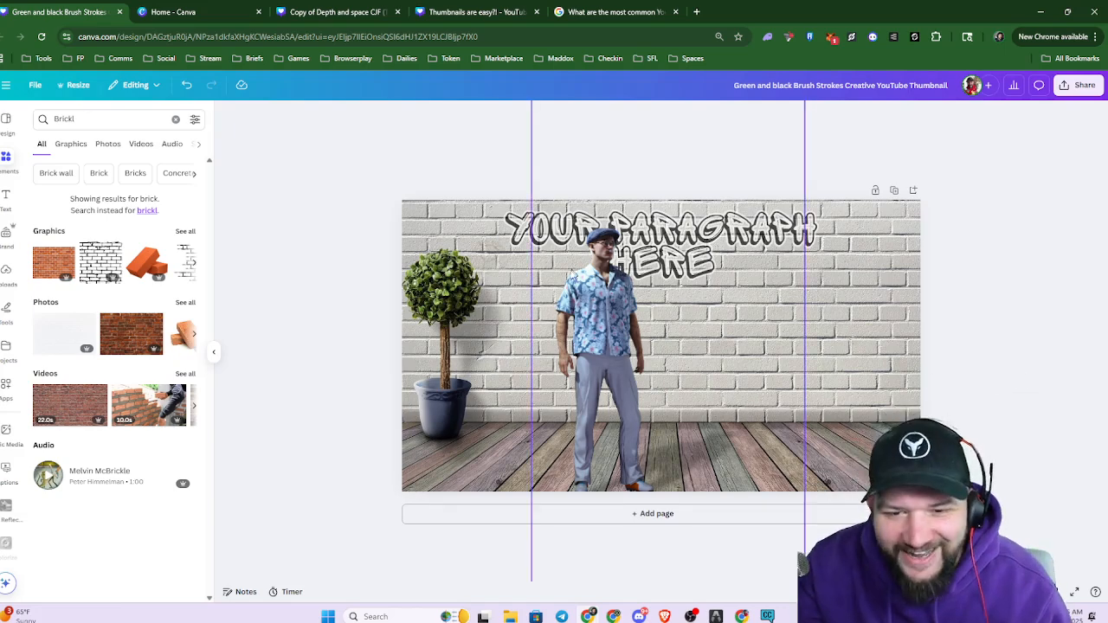
pyautogui.click(258, 11)
pyautogui.click(258, 11)
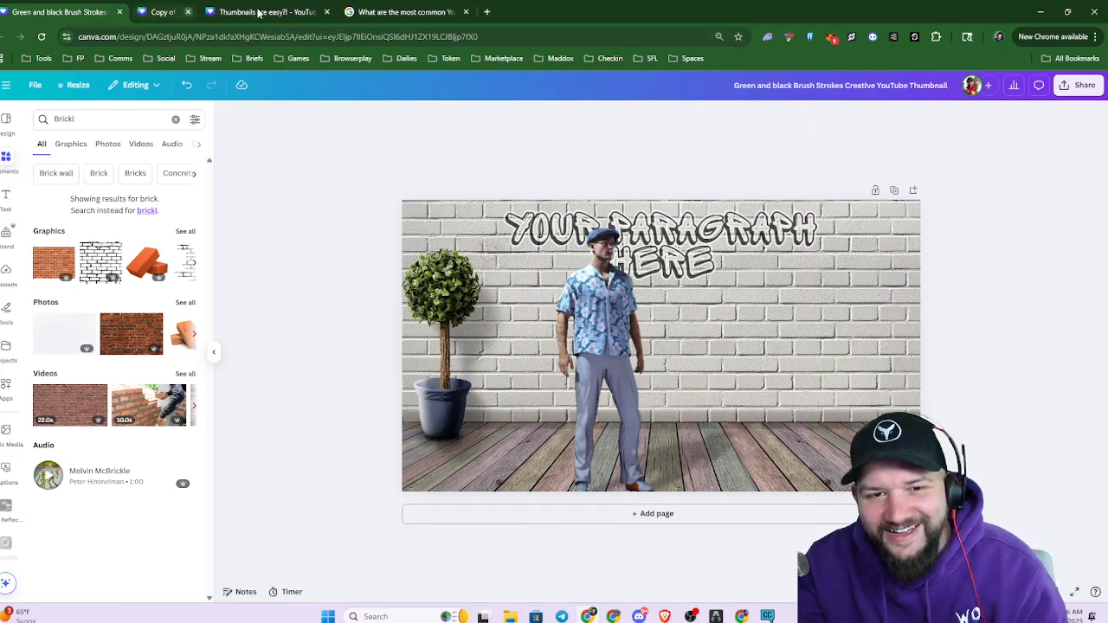
pyautogui.click(258, 12)
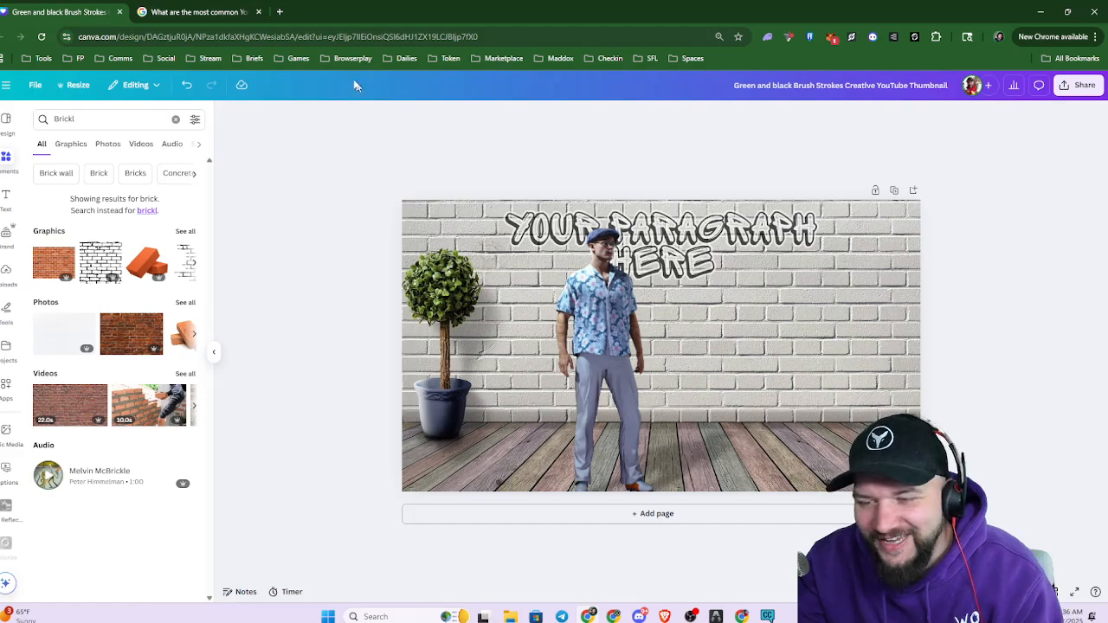
pyautogui.click(206, 11)
pyautogui.click(258, 12)
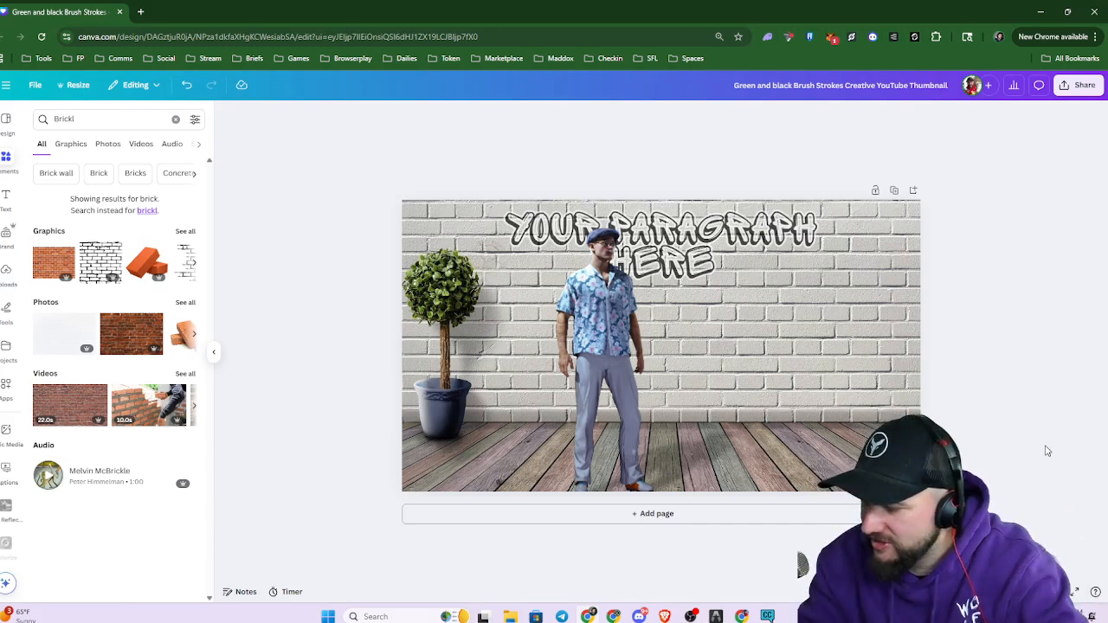
# Flip the man horizontally and move him to the far right end of the wall
pyautogui.click(631, 362)
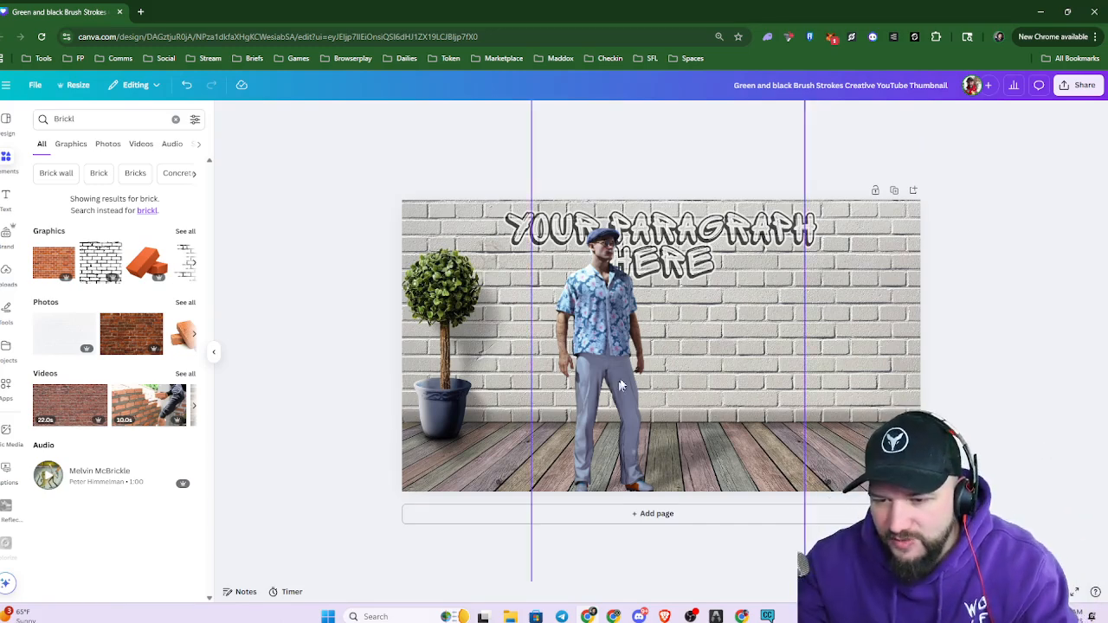
pyautogui.click(603, 115)
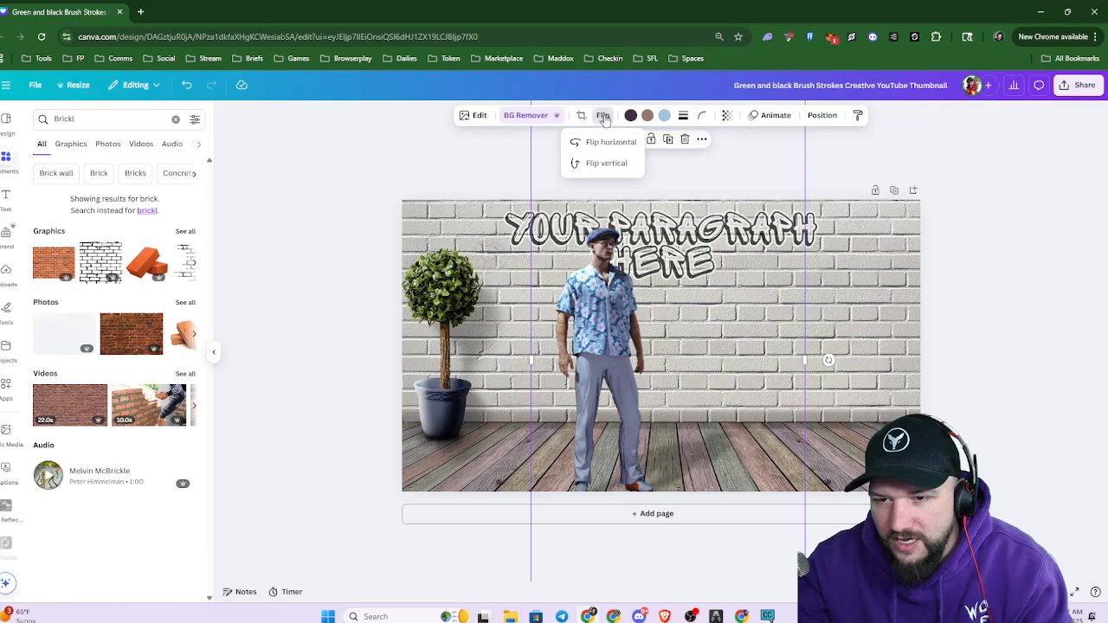
pyautogui.click(618, 146)
pyautogui.click(1028, 375)
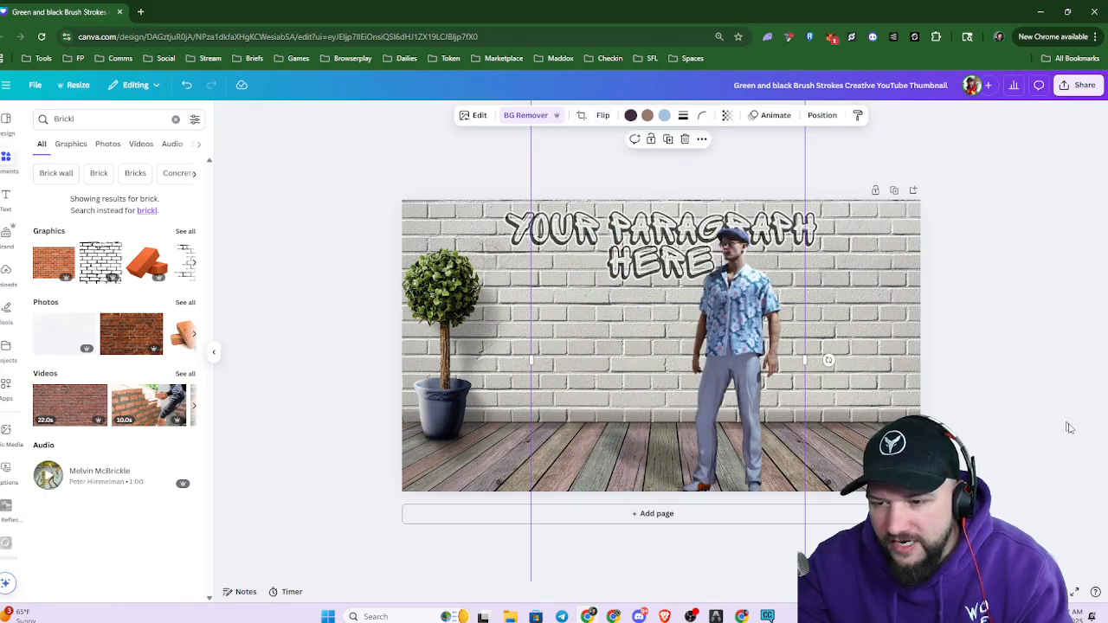
pyautogui.click(1030, 383)
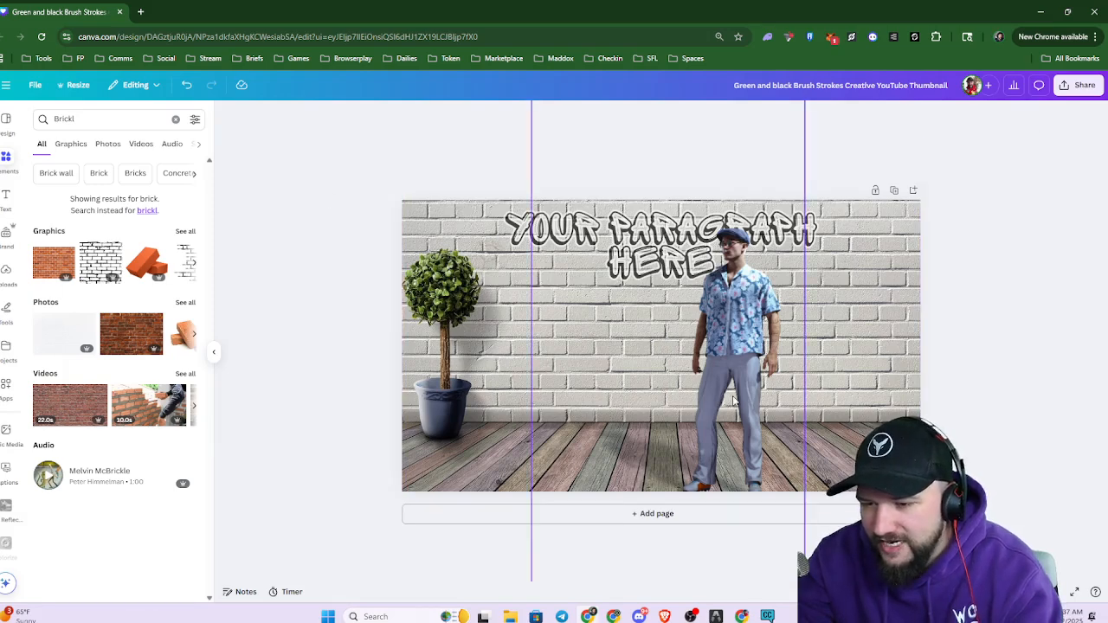
pyautogui.moveTo(731, 400); pyautogui.dragTo(868, 399)
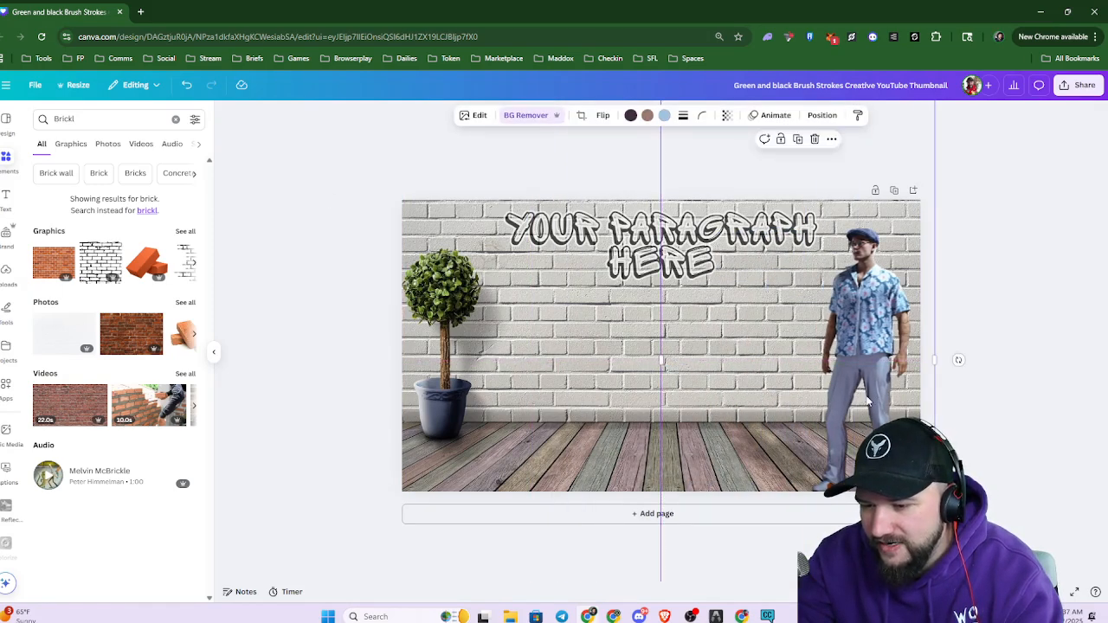
pyautogui.click(1031, 387)
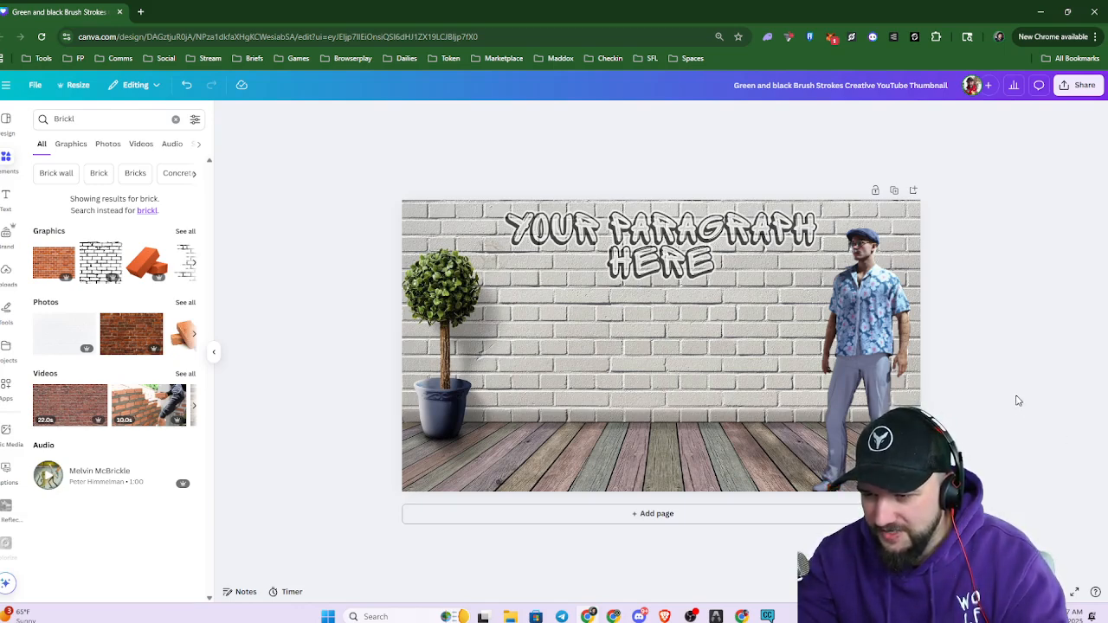
# Move the man back near the middle of the page and flip the brick wall photo horizontally
pyautogui.moveTo(850, 329); pyautogui.dragTo(846, 327)
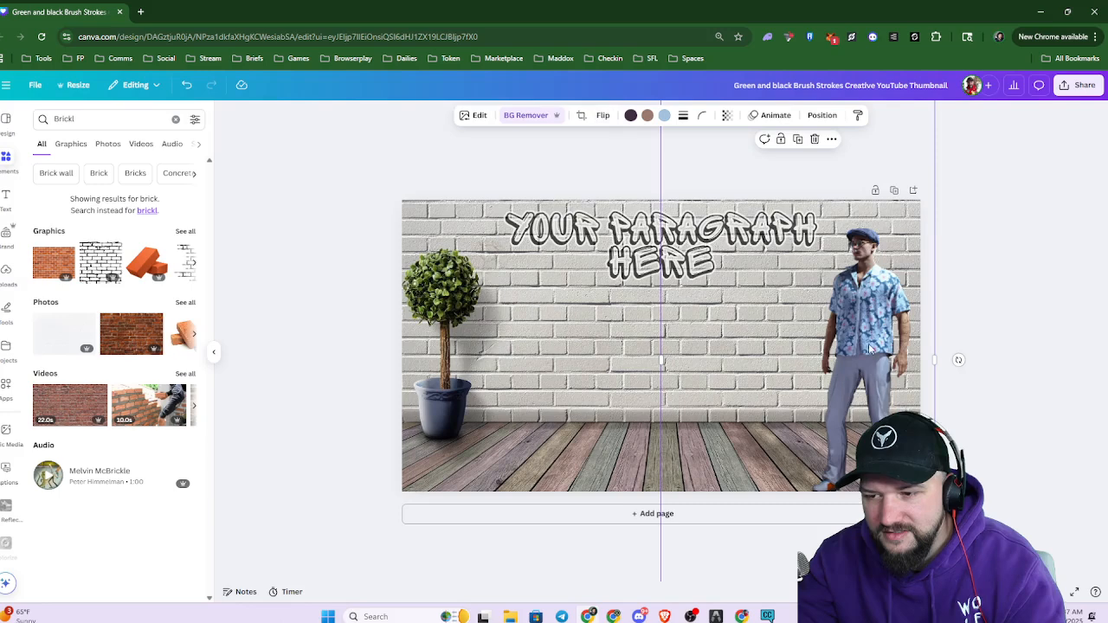
pyautogui.moveTo(869, 348); pyautogui.dragTo(708, 348)
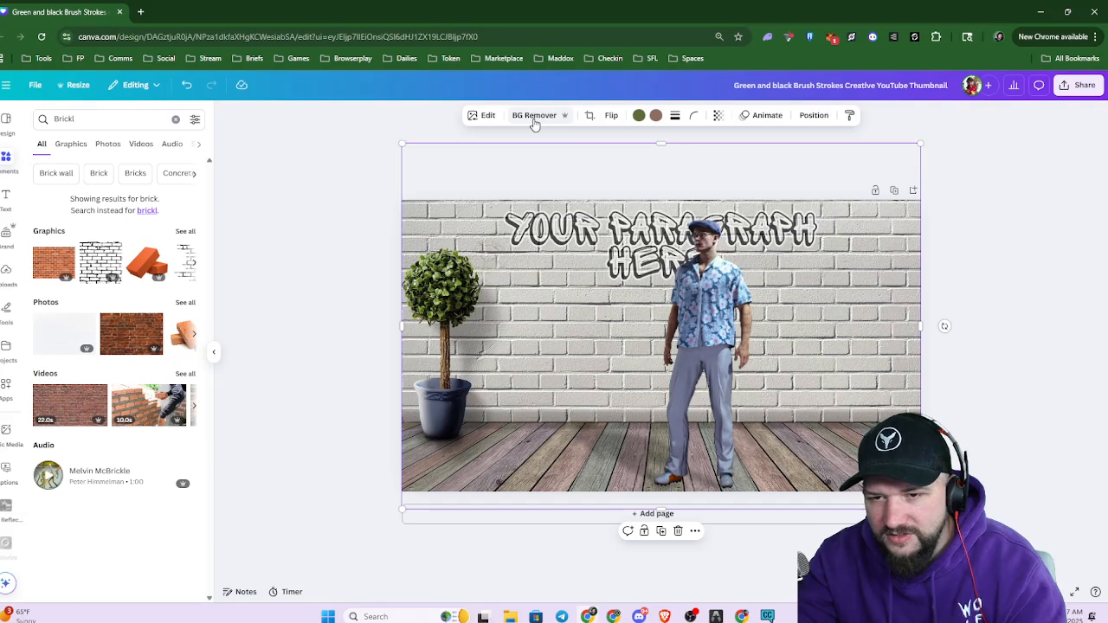
pyautogui.click(611, 116)
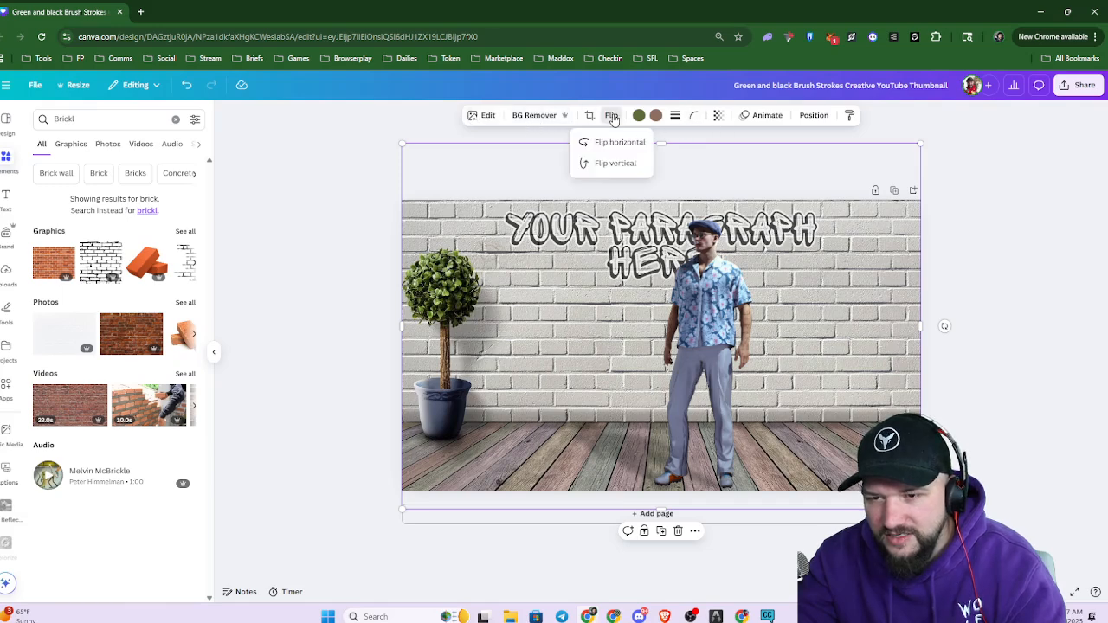
pyautogui.click(623, 147)
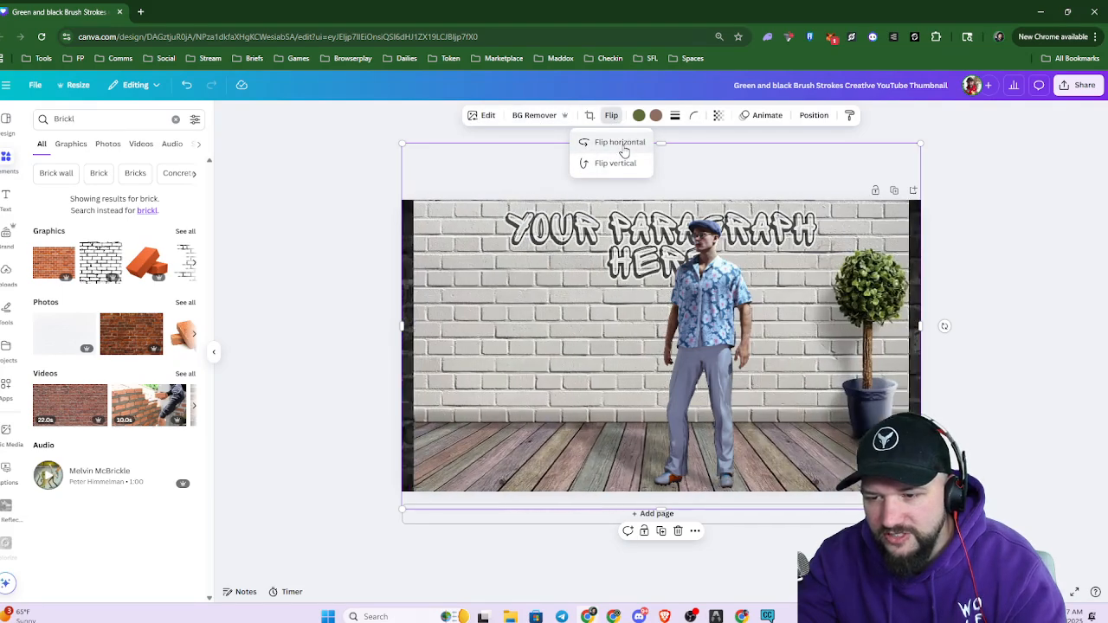
pyautogui.click(1070, 346)
# Reposition the man left of the page's centre, away from the potted plant and partly over the headline's first word
pyautogui.moveTo(683, 383); pyautogui.dragTo(767, 365)
pyautogui.click(1021, 370)
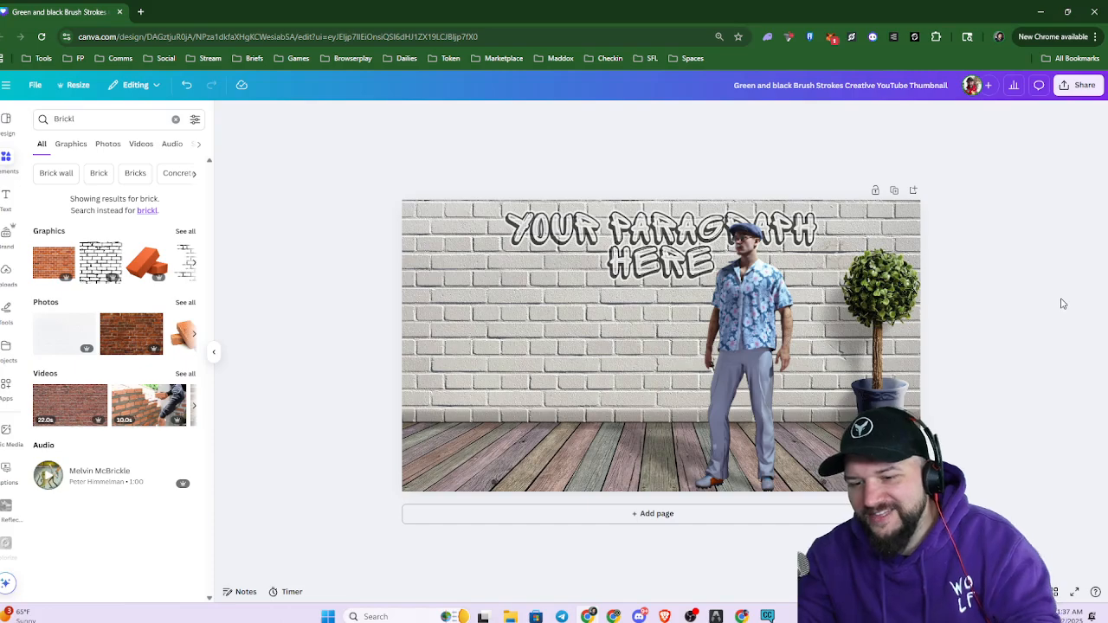
pyautogui.moveTo(739, 360); pyautogui.dragTo(595, 358)
# Raise the brick wall photo until its lower edge lines up with the page's lower edge, showing more of the wooden floor
pyautogui.click(784, 394)
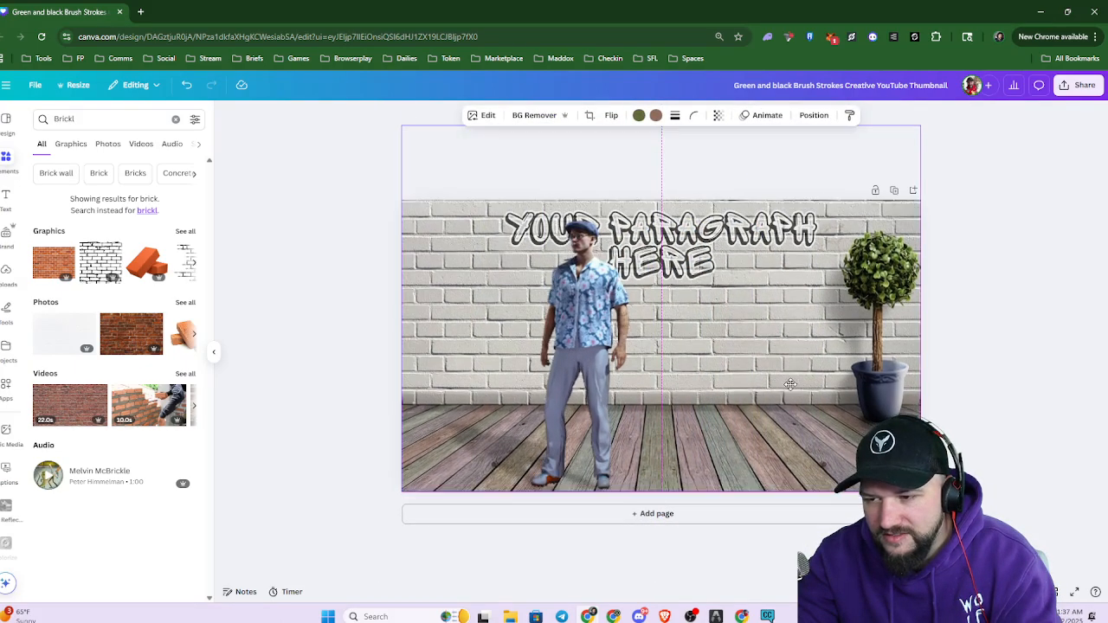
pyautogui.click(996, 378)
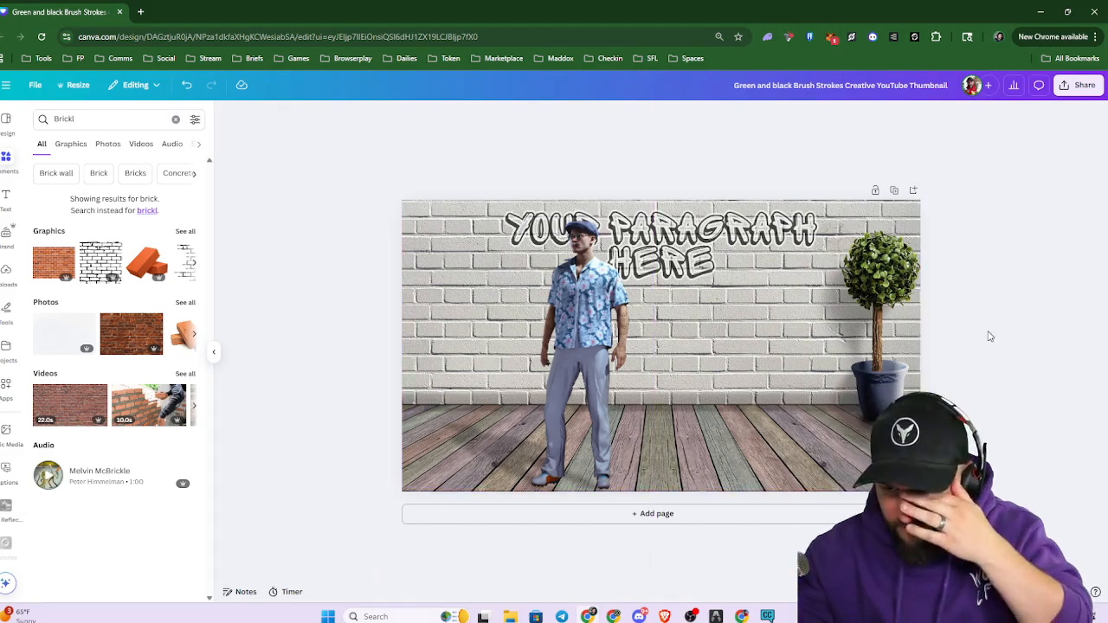
pyautogui.hotkey('ctrl', '+')
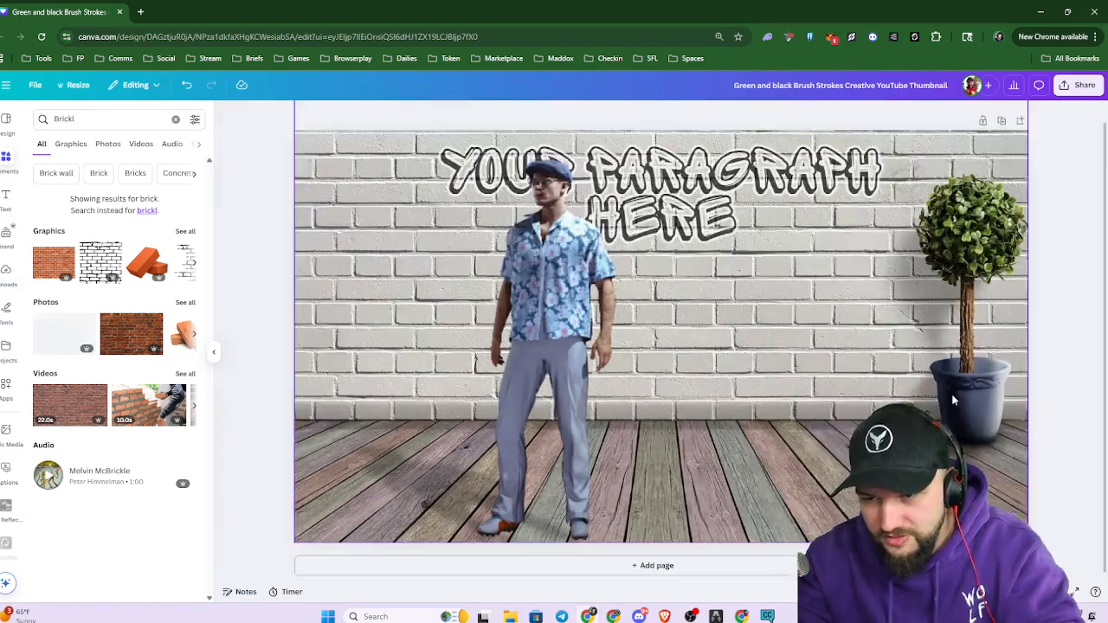
pyautogui.click(859, 367)
pyautogui.moveTo(859, 368); pyautogui.dragTo(859, 382)
pyautogui.scroll(-3, 859, 382)
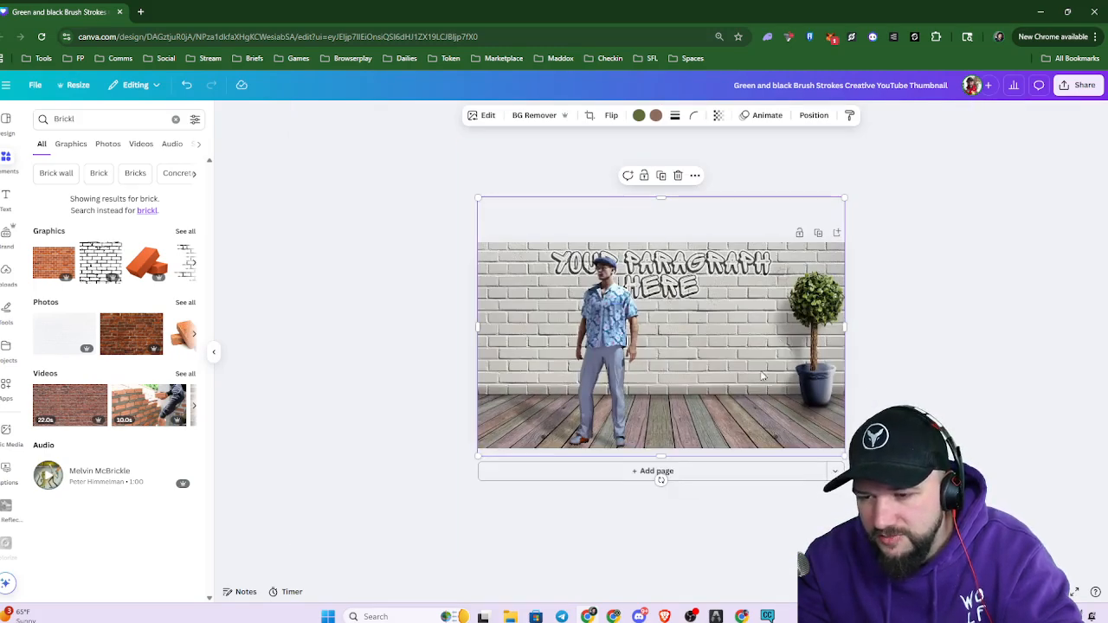
pyautogui.moveTo(760, 371)
pyautogui.mouseDown()
pyautogui.moveTo(759, 396)
pyautogui.moveTo(758, 350)
pyautogui.moveTo(761, 366)
pyautogui.mouseUp()
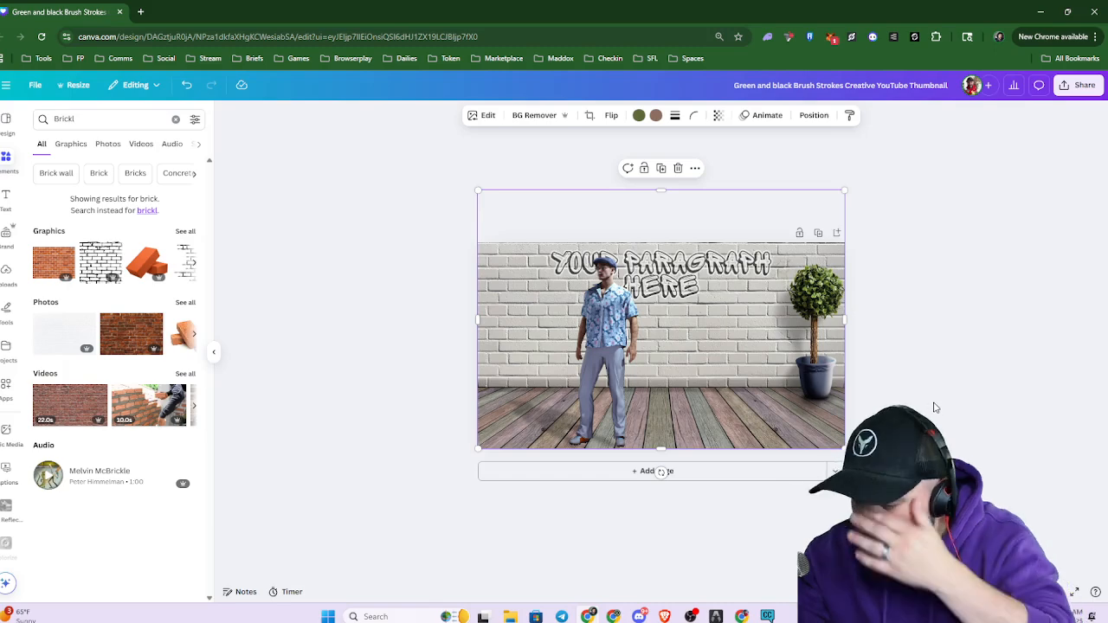
pyautogui.click(962, 386)
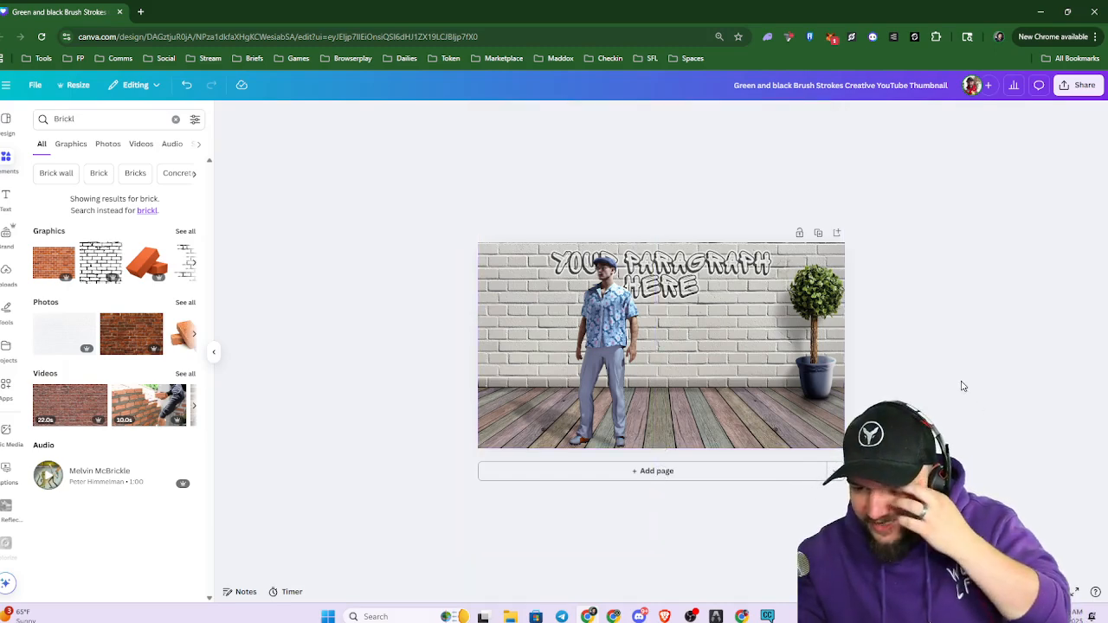
pyautogui.scroll(2, 1030, 406)
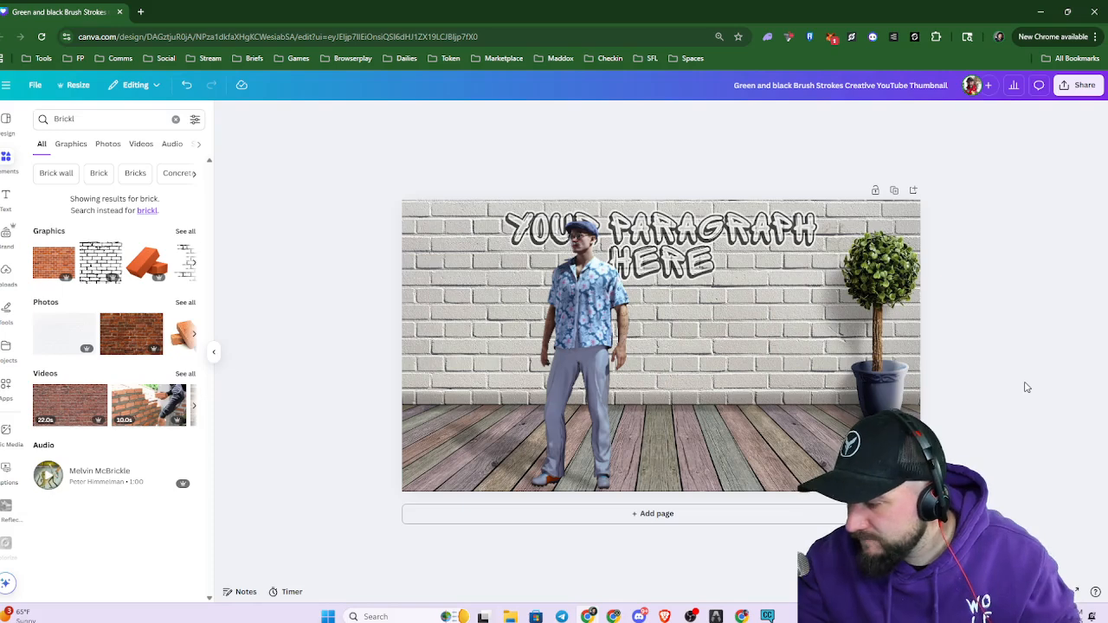
# Flip the man and the brick wall photo horizontally together, leaving the headline as it is
pyautogui.click(709, 350)
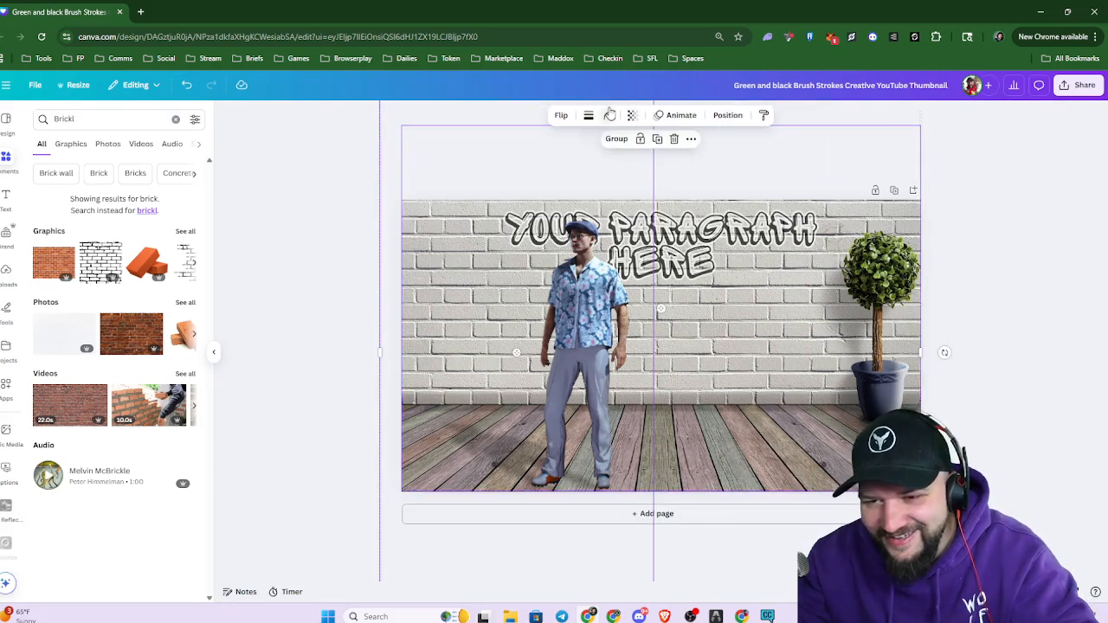
pyautogui.click(609, 114)
pyautogui.click(560, 115)
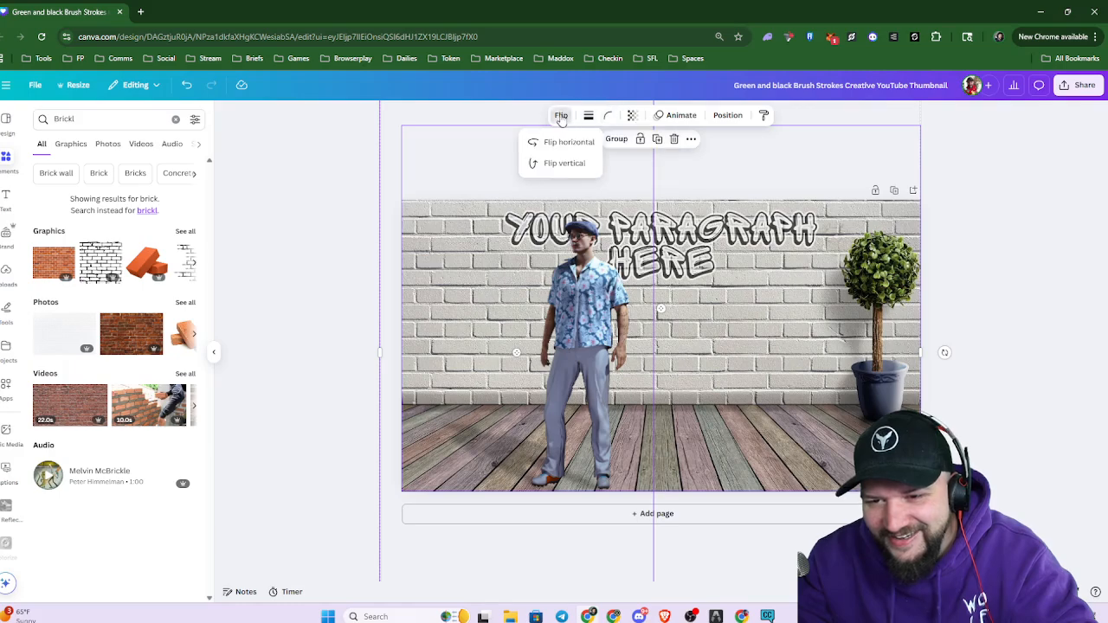
pyautogui.click(567, 142)
pyautogui.click(1029, 349)
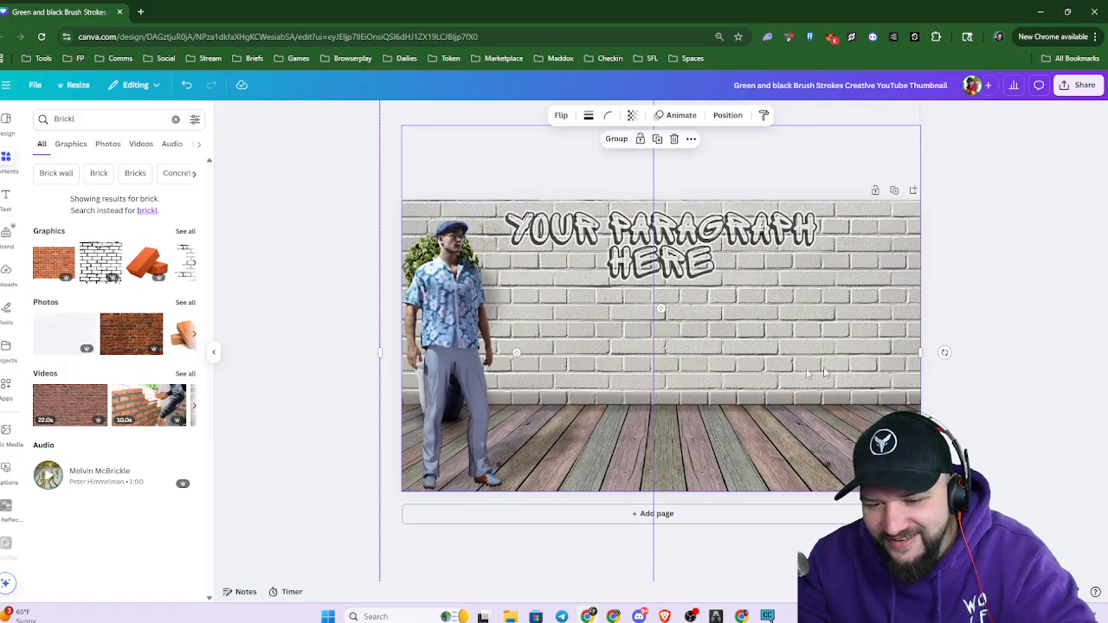
# Move the man to the right of the page's centre, away from the potted plant and partly over the headline
pyautogui.click(483, 360)
pyautogui.moveTo(449, 364); pyautogui.dragTo(737, 355)
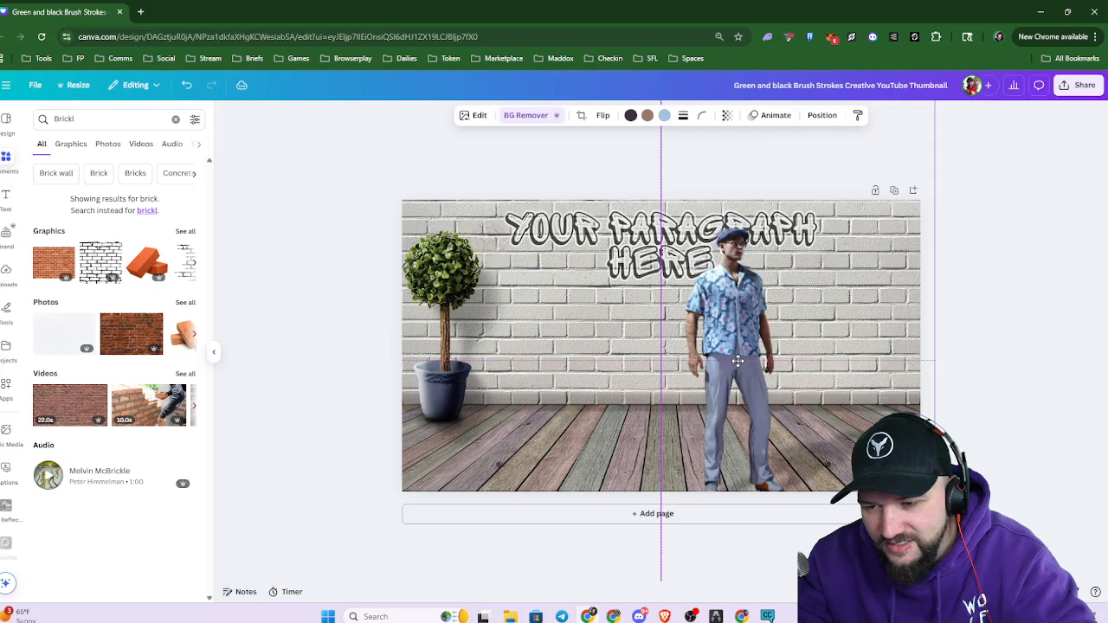
pyautogui.click(958, 376)
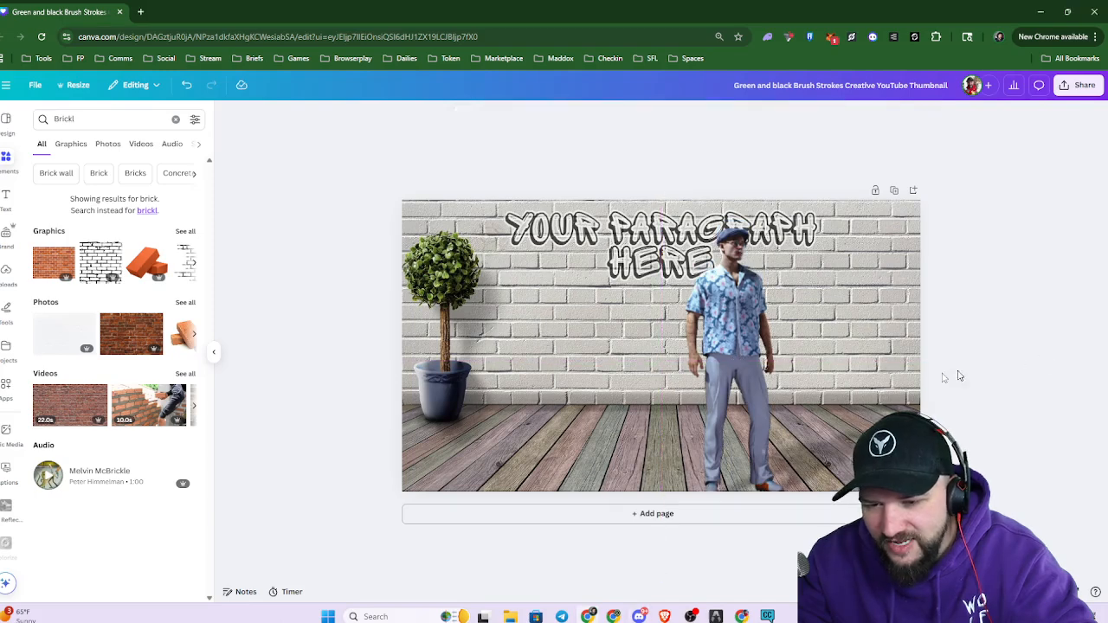
# Enlarge the brick wall photo beyond the page and raise it, leaving the potted plant outside the visible area
pyautogui.click(570, 391)
pyautogui.scroll(-1, 931, 371)
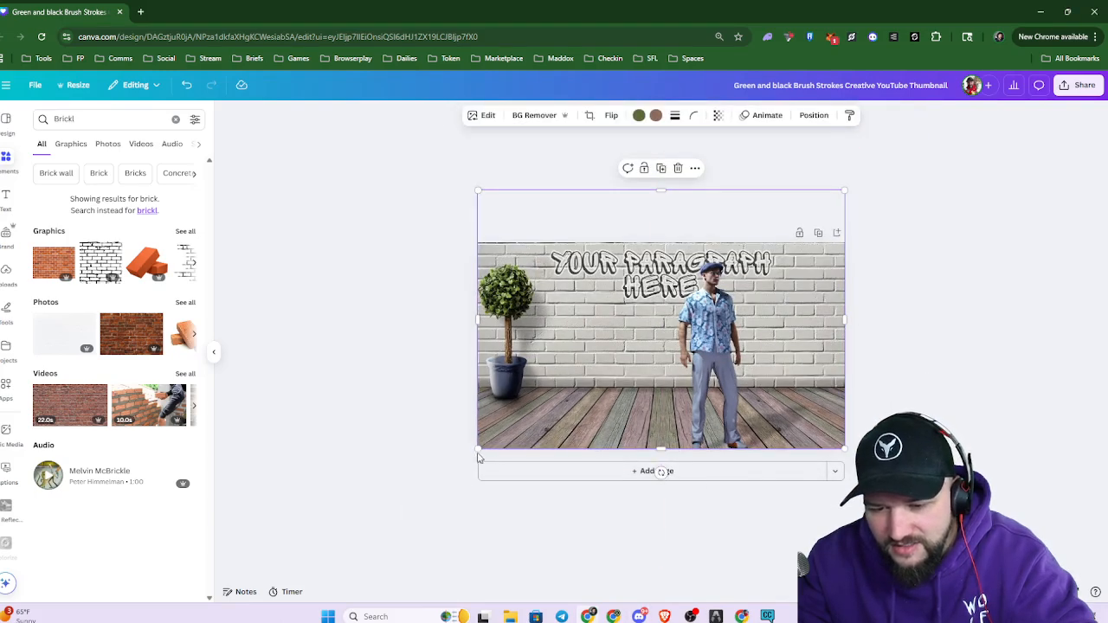
pyautogui.moveTo(476, 451); pyautogui.dragTo(395, 523)
pyautogui.moveTo(574, 398); pyautogui.dragTo(571, 368)
pyautogui.click(945, 402)
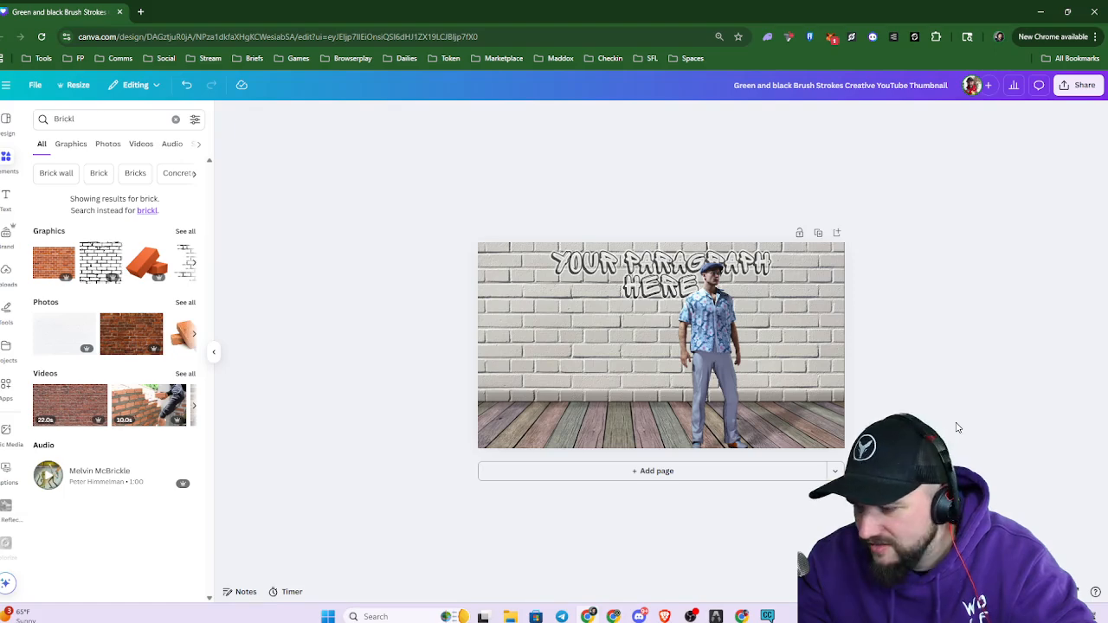
# Bring the potted plant back inside the page's left edge and shrink the brick wall photo to the page's width
pyautogui.moveTo(590, 370)
pyautogui.mouseDown()
pyautogui.moveTo(995, 394)
pyautogui.moveTo(673, 432)
pyautogui.moveTo(611, 379)
pyautogui.moveTo(719, 476)
pyautogui.moveTo(619, 407)
pyautogui.moveTo(600, 377)
pyautogui.moveTo(568, 377)
pyautogui.moveTo(648, 396)
pyautogui.moveTo(719, 394)
pyautogui.moveTo(649, 408)
pyautogui.moveTo(641, 392)
pyautogui.moveTo(651, 379)
pyautogui.moveTo(685, 385)
pyautogui.mouseUp()
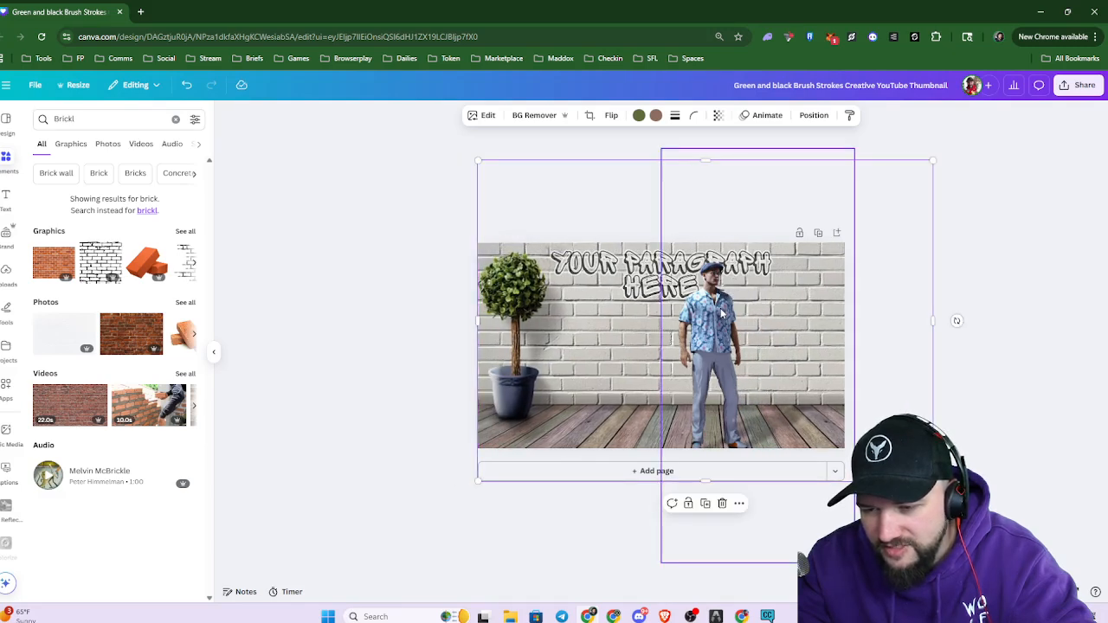
pyautogui.moveTo(933, 161); pyautogui.dragTo(861, 245)
pyautogui.click(963, 389)
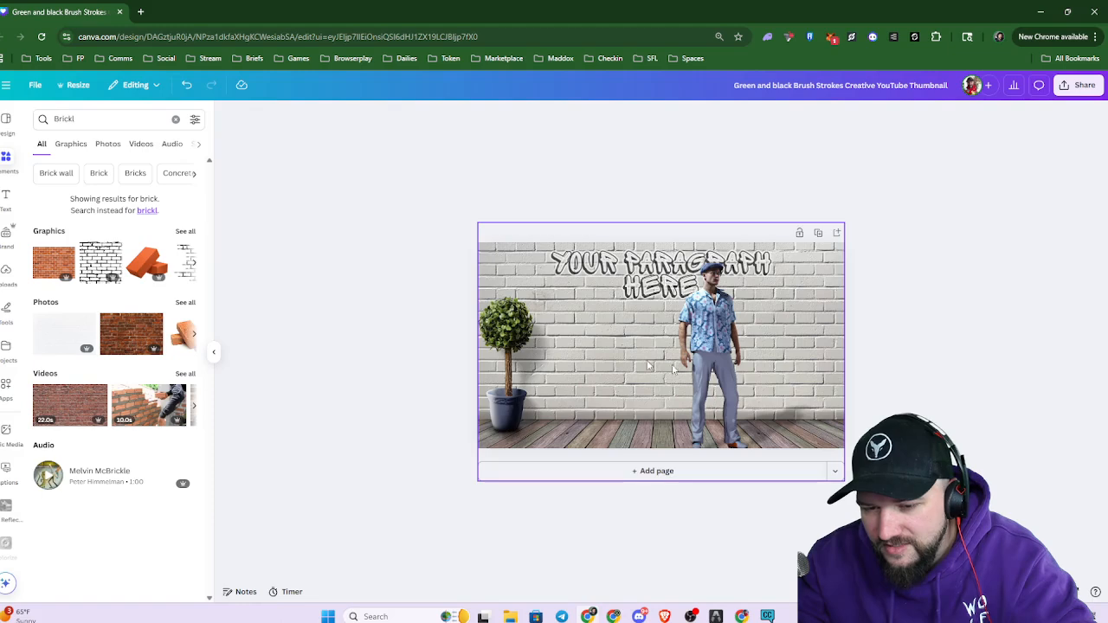
# Try replacing the page background with the white brick wall photo and undo the replacement
pyautogui.click(569, 466)
pyautogui.click(487, 118)
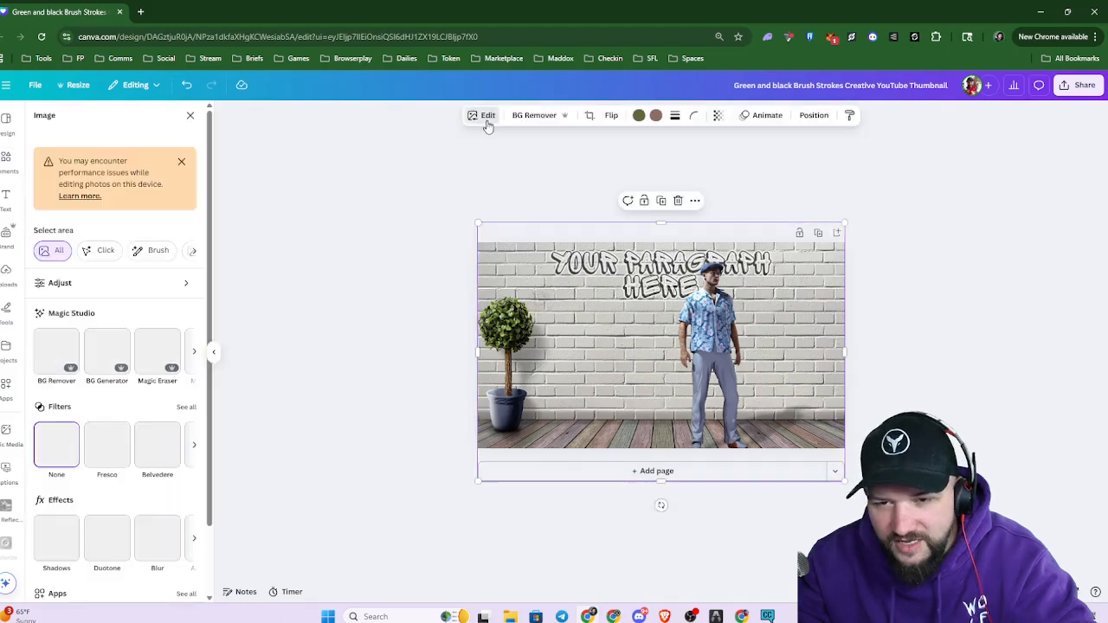
pyautogui.click(193, 353)
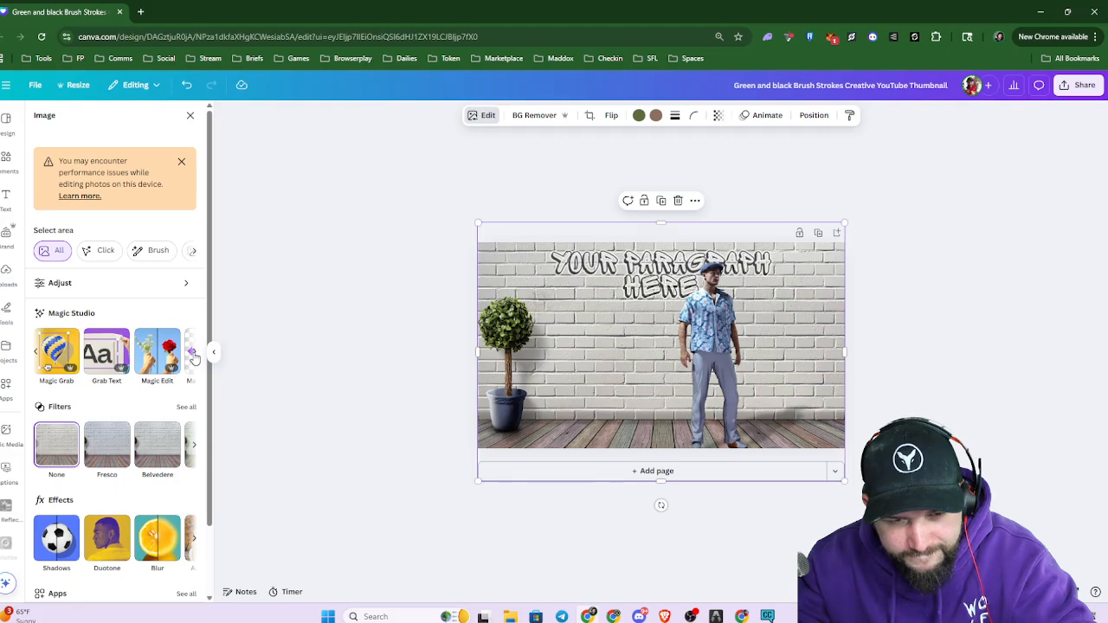
pyautogui.rightClick(603, 370)
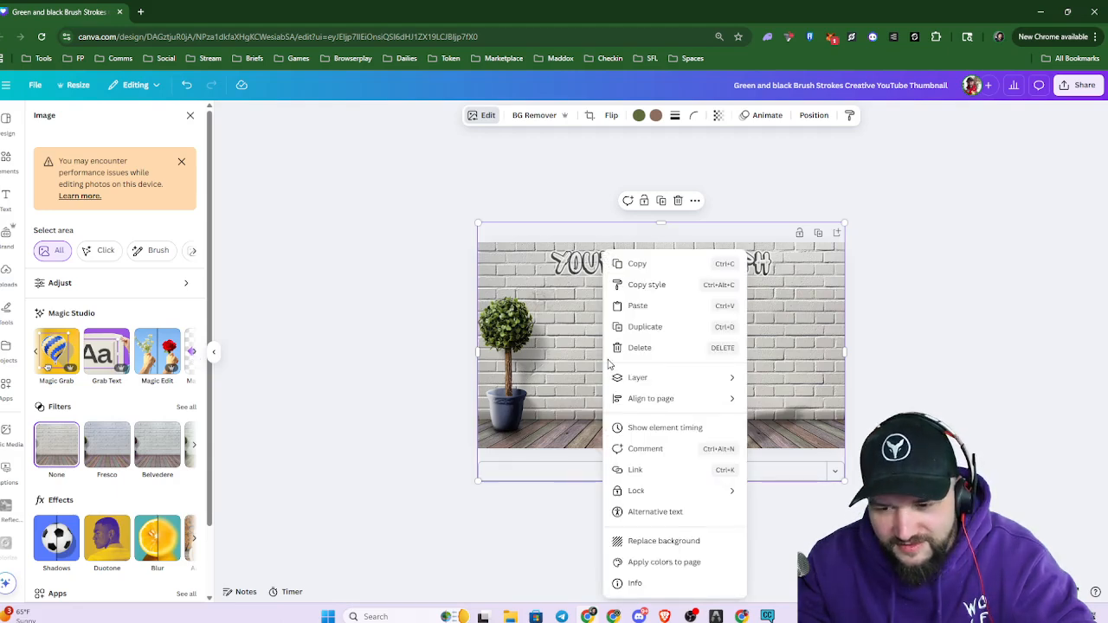
pyautogui.click(658, 541)
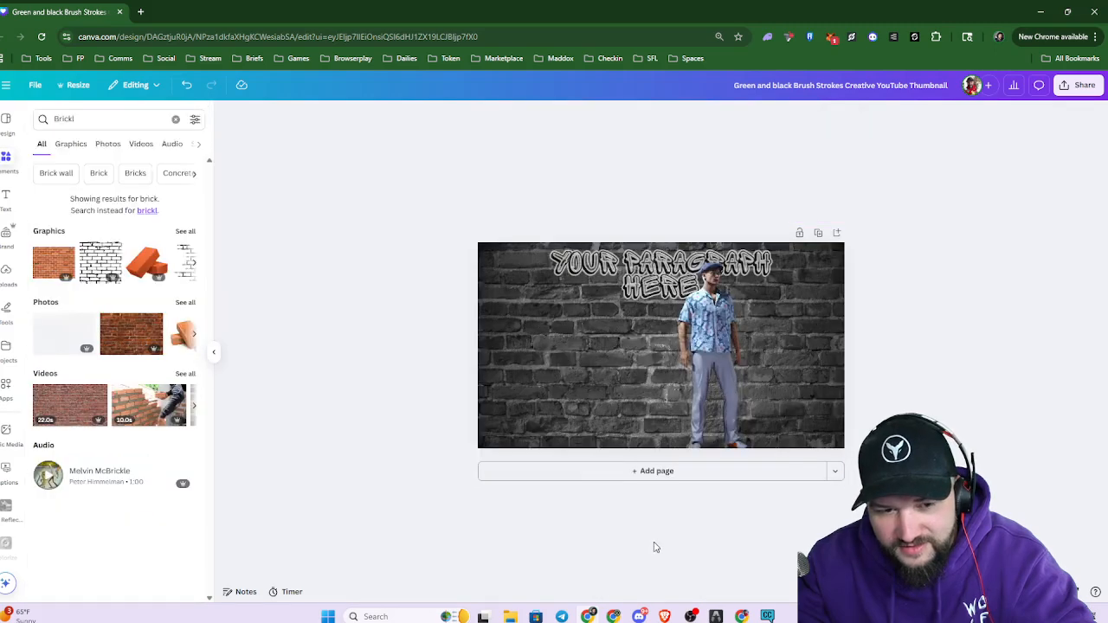
pyautogui.hotkey('ctrl', 'z')
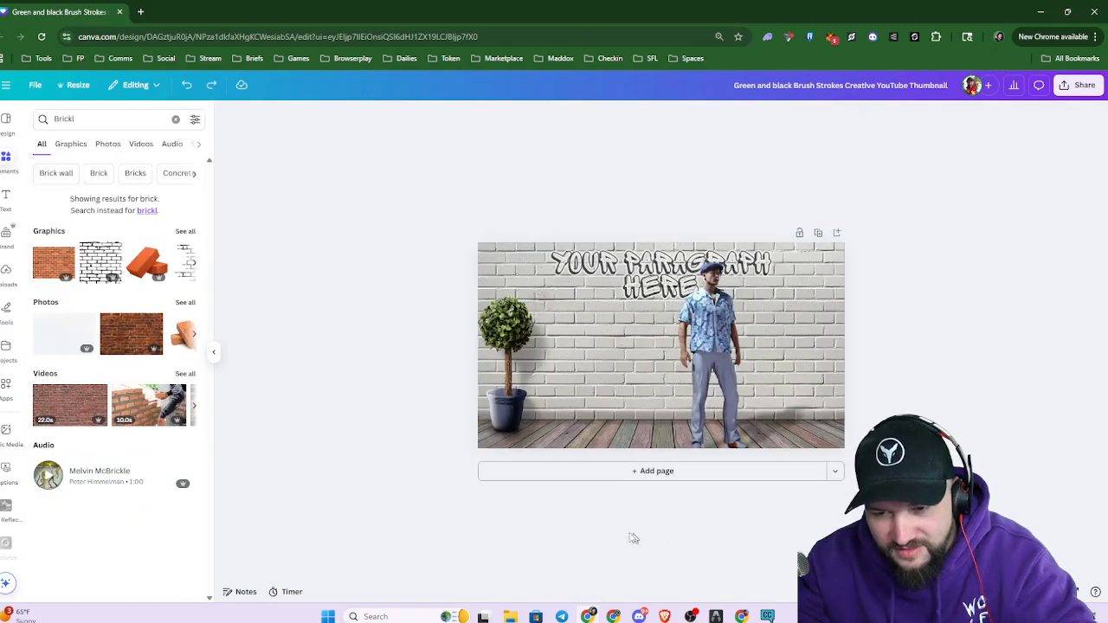
# Apply the white brick wall photo's colors to the whole page
pyautogui.rightClick(586, 375)
pyautogui.click(567, 394)
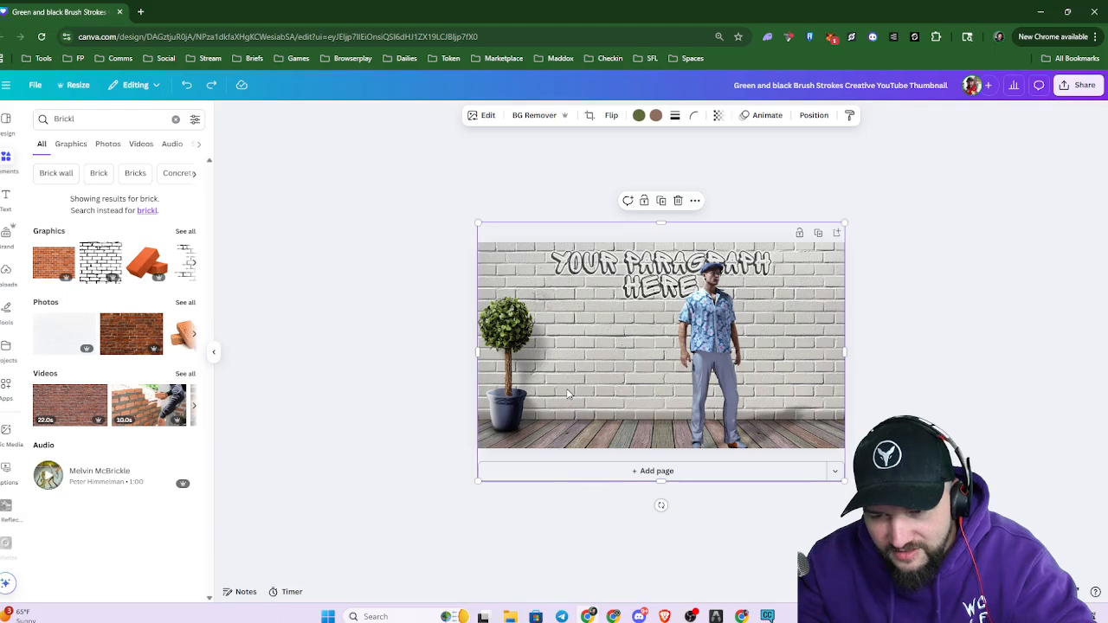
pyautogui.rightClick(567, 394)
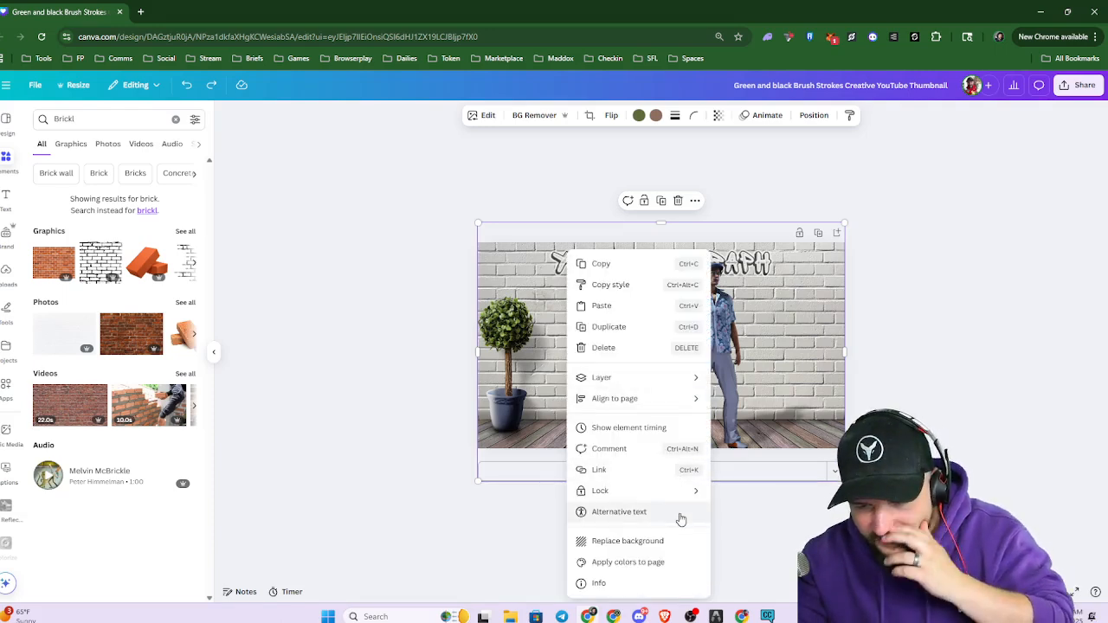
pyautogui.click(641, 563)
pyautogui.click(957, 395)
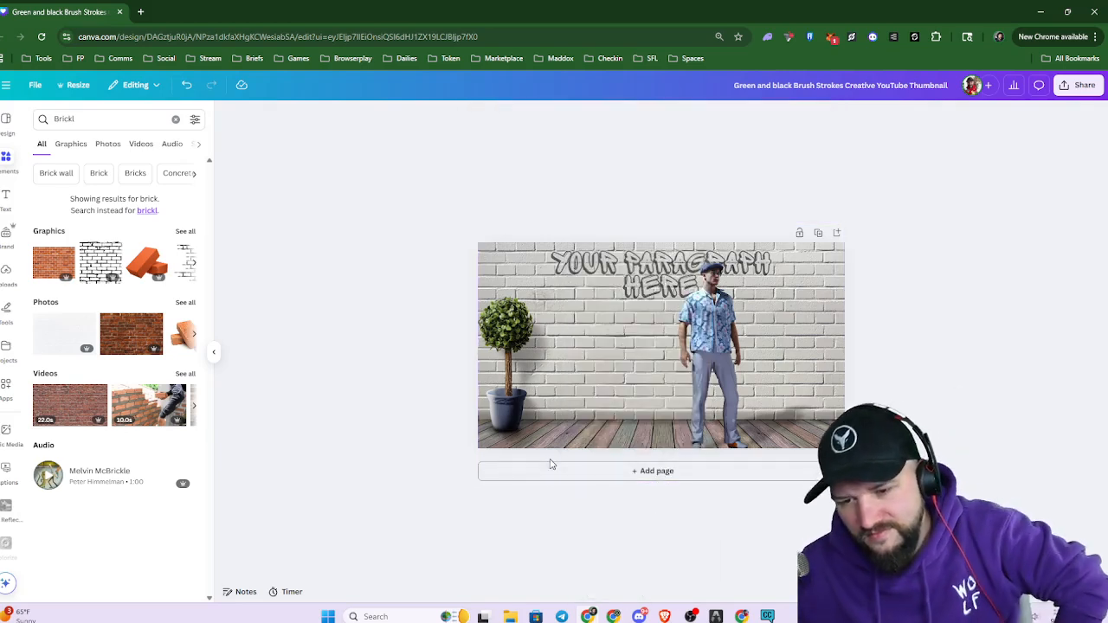
# Delete the hidden dark brick wall layer and replace the page background with the white brick wall photo
pyautogui.hotkey('alt', '1')
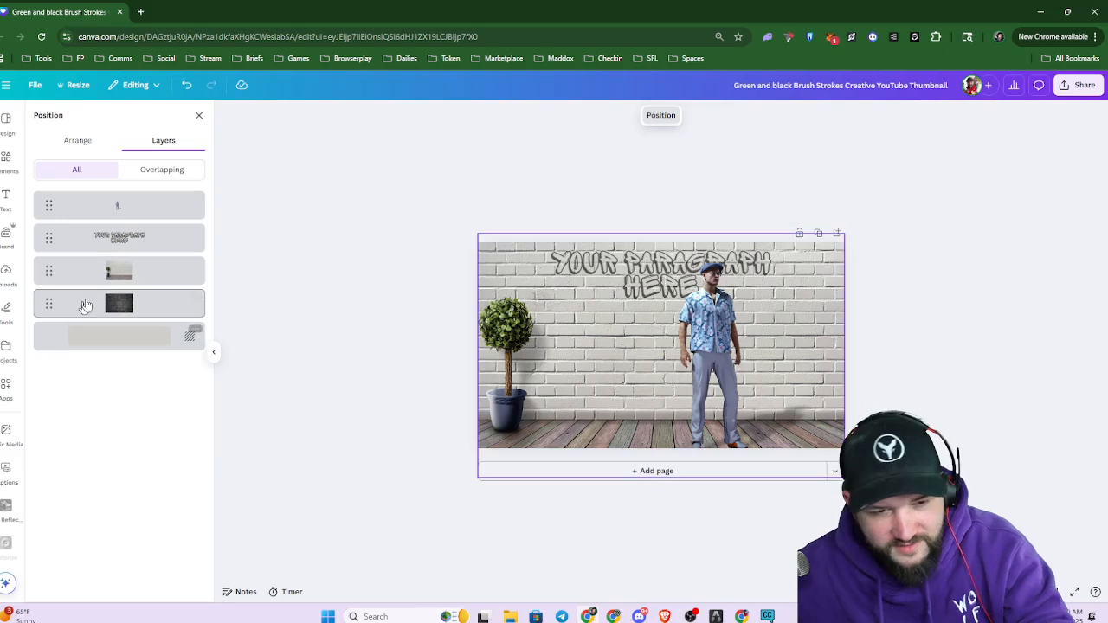
pyautogui.click(111, 309)
pyautogui.press('Delete')
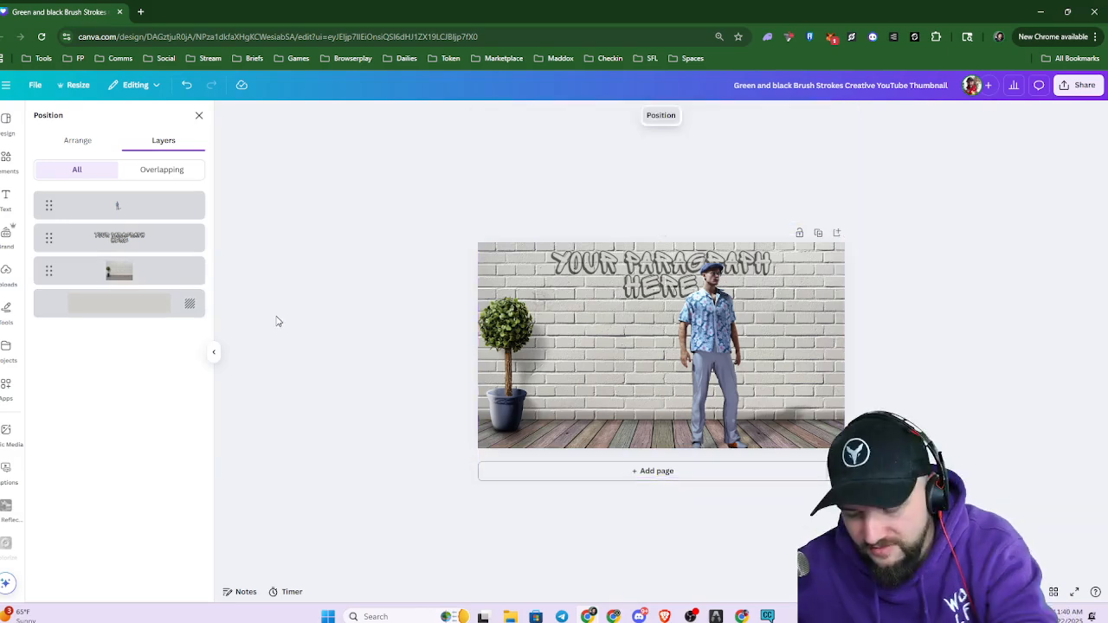
pyautogui.rightClick(112, 274)
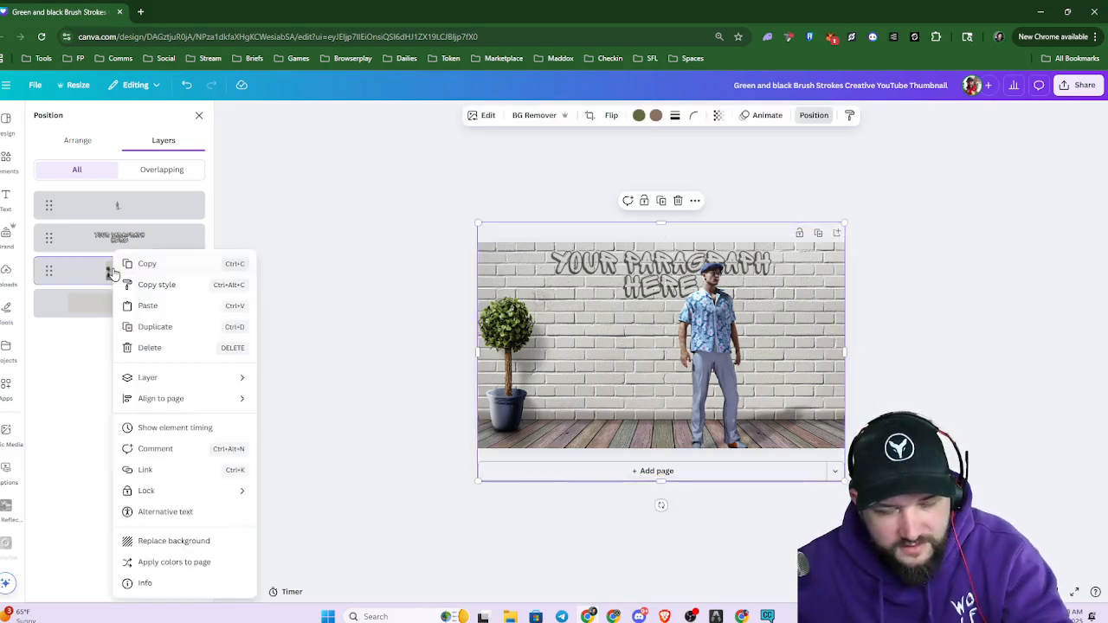
pyautogui.click(186, 541)
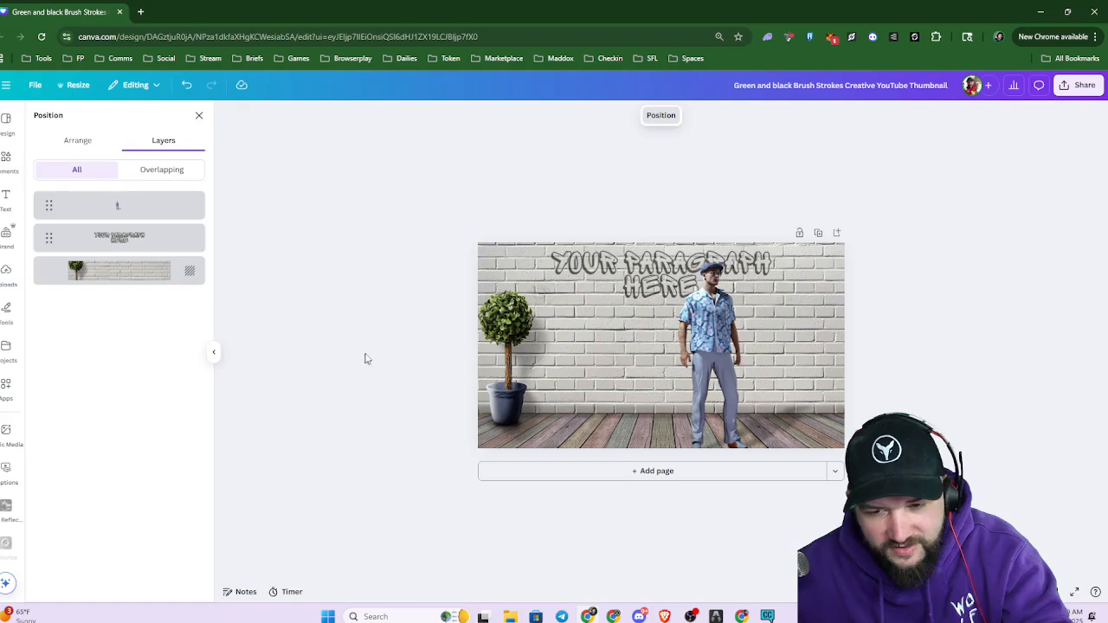
# Shift the background photo slightly down within its crop area and apply the crop
pyautogui.doubleClick(591, 370)
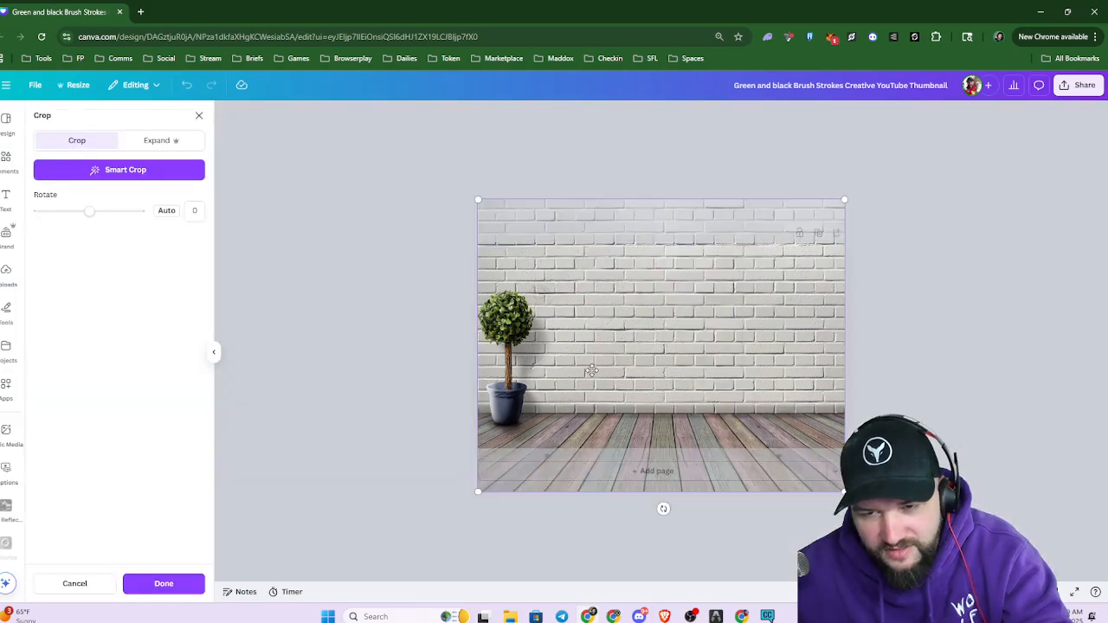
pyautogui.moveTo(598, 374)
pyautogui.mouseDown()
pyautogui.moveTo(587, 355)
pyautogui.moveTo(585, 372)
pyautogui.mouseUp()
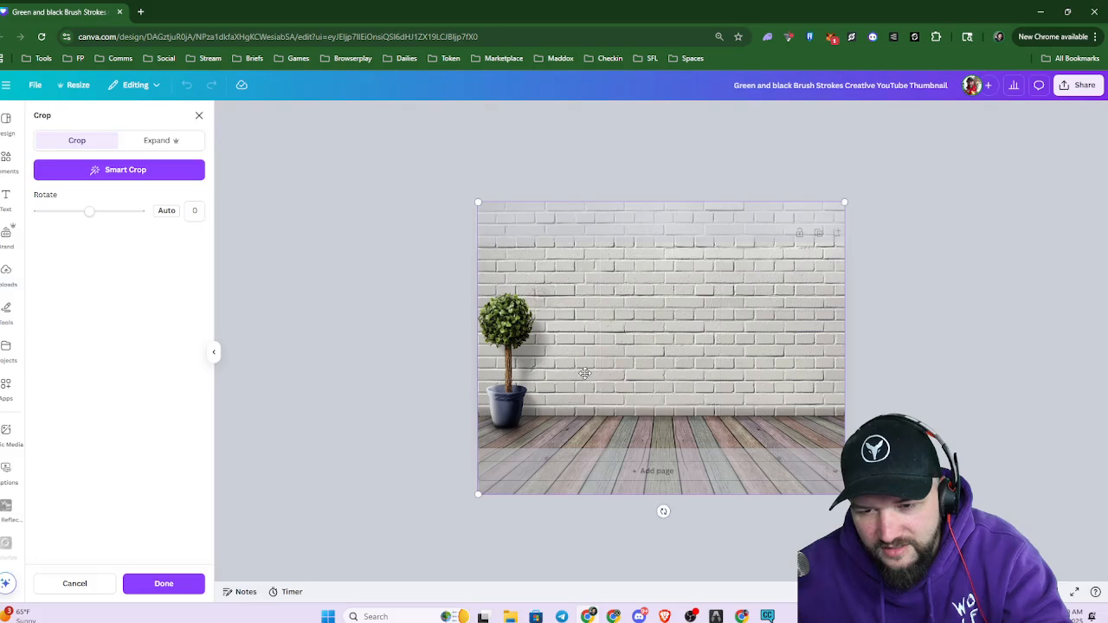
pyautogui.click(1017, 395)
pyautogui.click(928, 426)
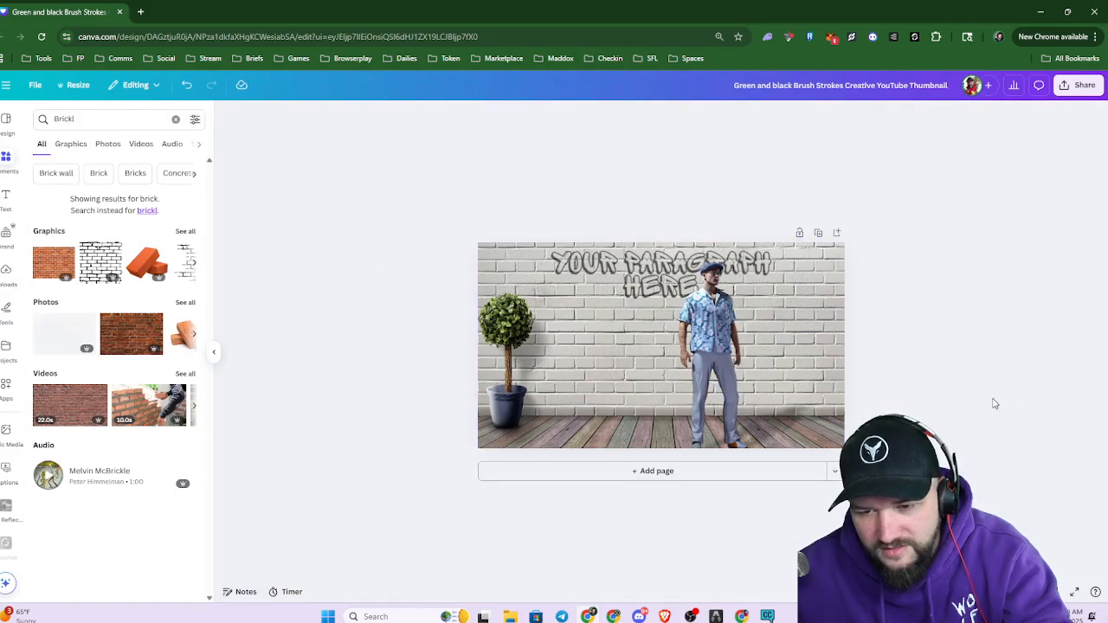
# Nudge the man slightly left and up so that both shoes rest inside the page on the wooden floor
pyautogui.hotkey('alt', '1')
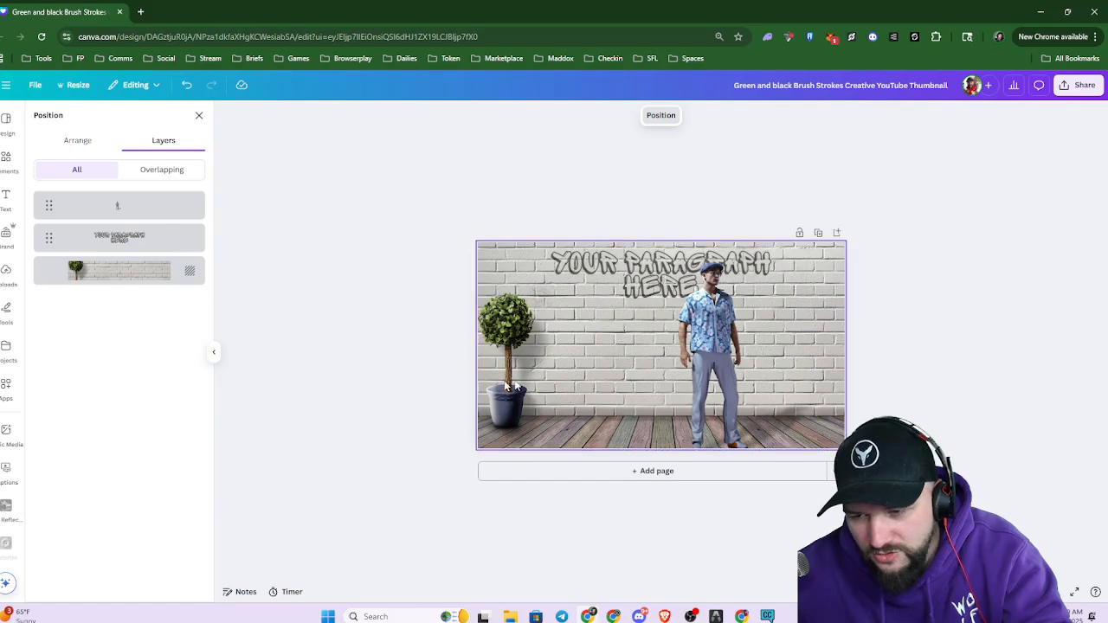
pyautogui.click(732, 359)
pyautogui.moveTo(727, 356)
pyautogui.mouseDown()
pyautogui.moveTo(703, 352)
pyautogui.moveTo(714, 349)
pyautogui.mouseUp()
pyautogui.hotkey('alt', '1')
pyautogui.click(1004, 434)
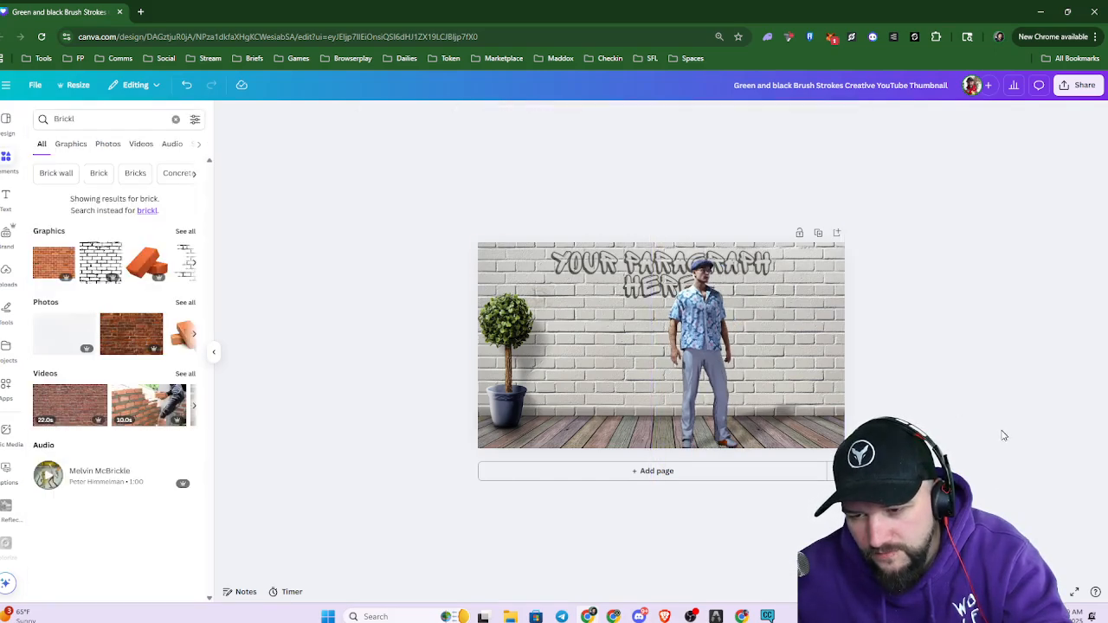
# Upscale the man's image with Image Upscaler at 2x resolution
pyautogui.scroll(5, 748, 368)
pyautogui.scroll(-2, 750, 374)
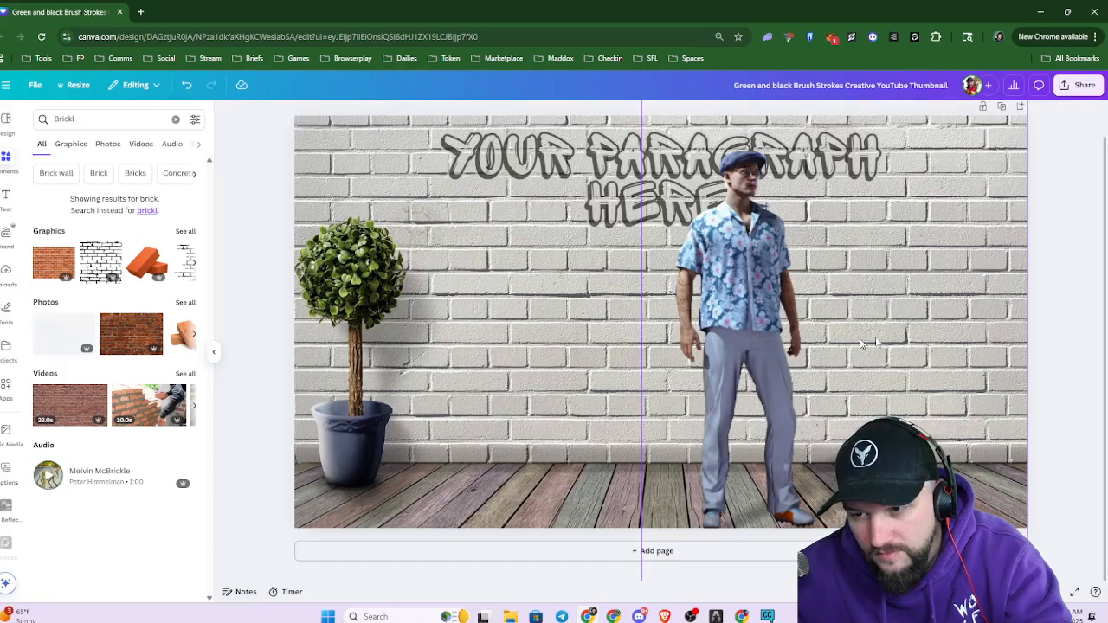
pyautogui.scroll(5, 741, 305)
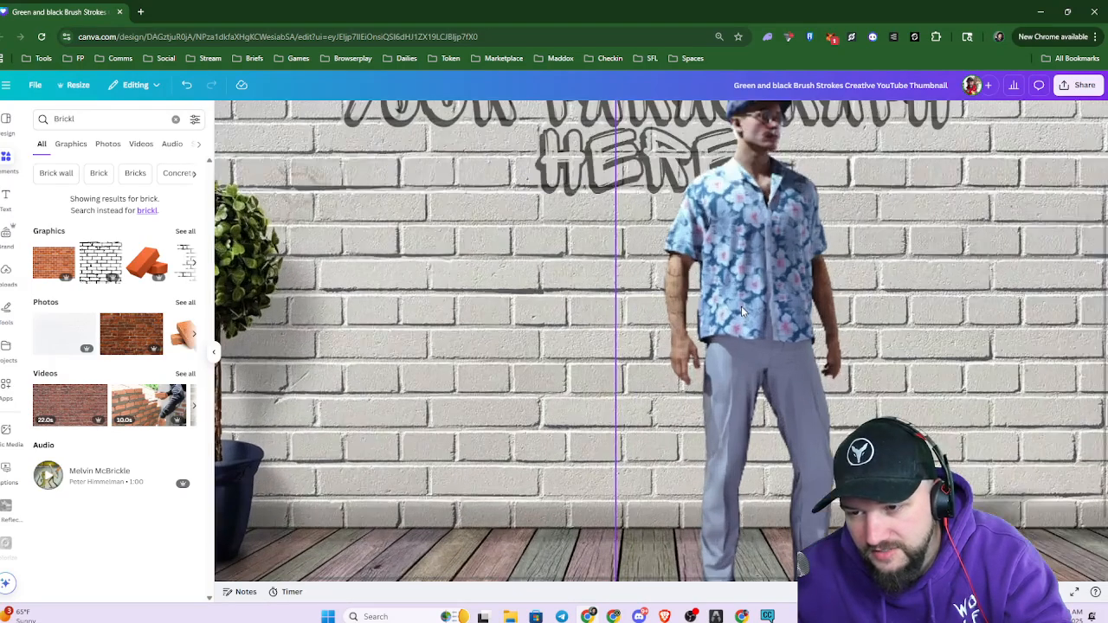
pyautogui.scroll(-4, 763, 299)
pyautogui.click(759, 412)
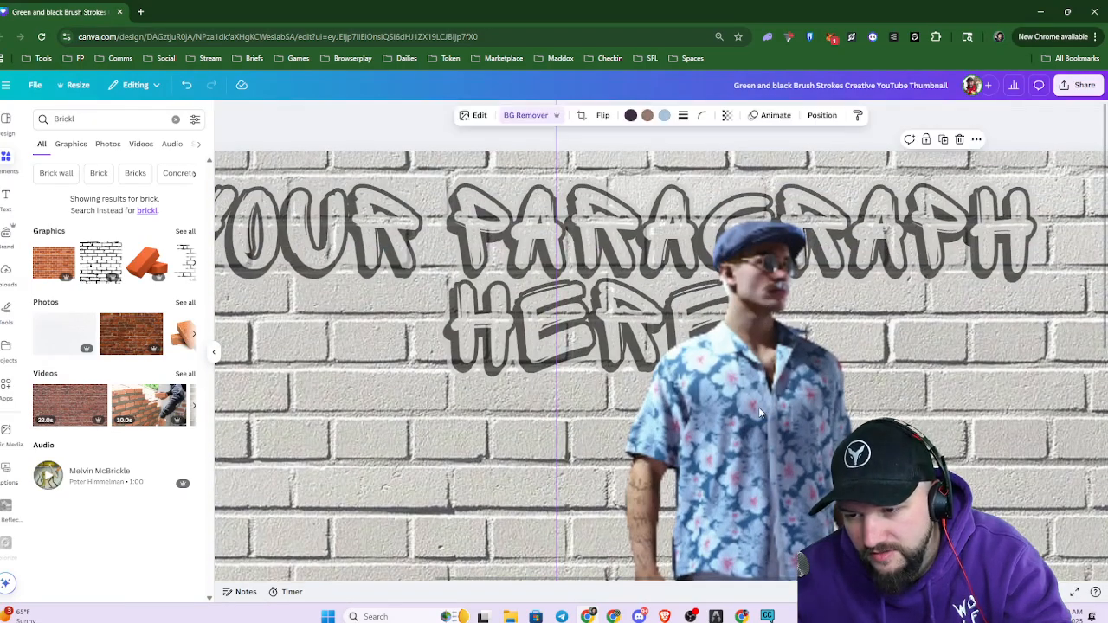
pyautogui.click(476, 116)
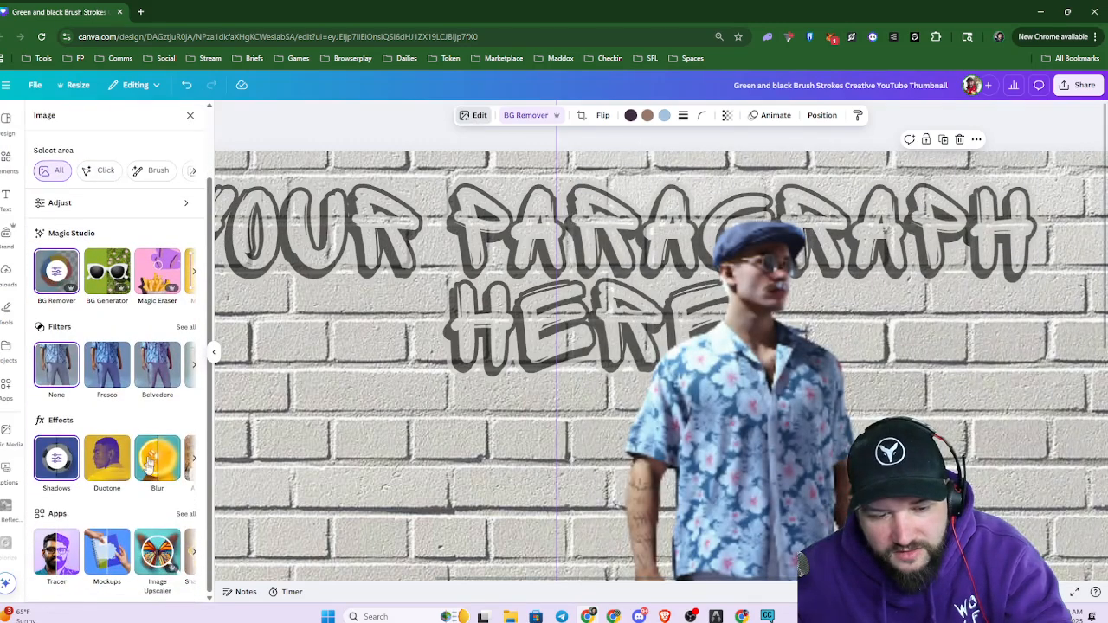
pyautogui.click(157, 554)
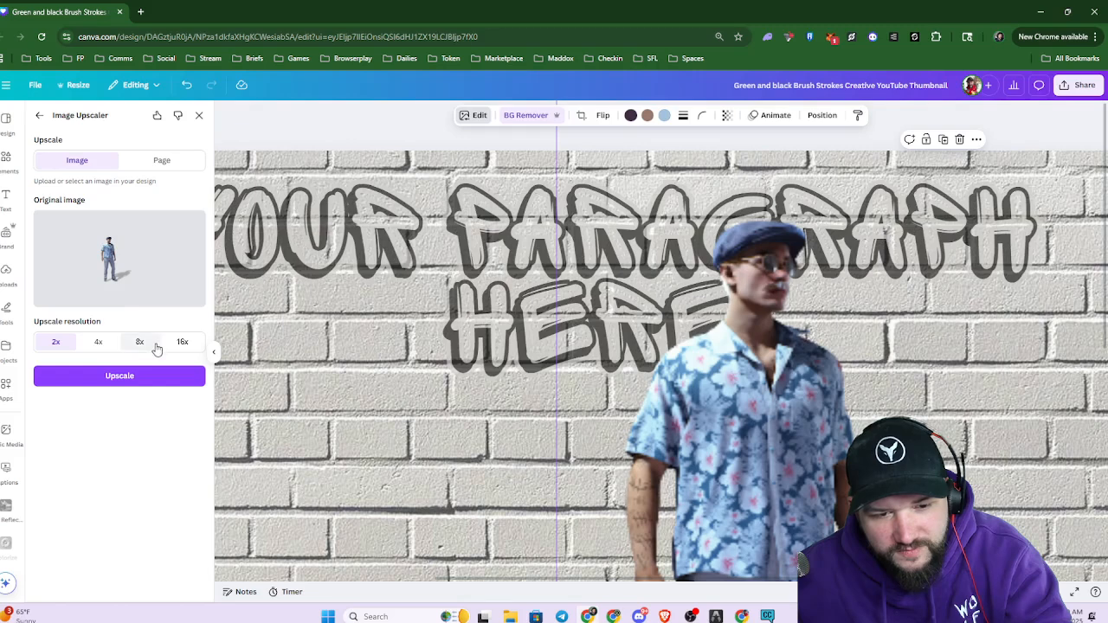
pyautogui.click(149, 379)
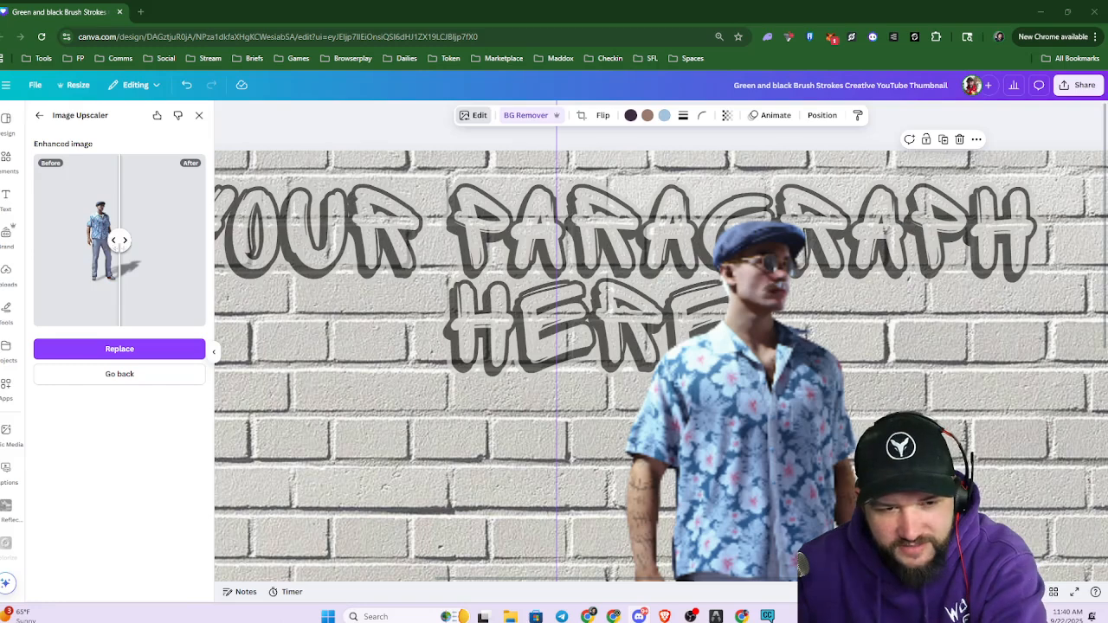
# Compare the upscaled man with the original, replace him in the design with the enhanced image, and fit the page in view
pyautogui.moveTo(119, 240); pyautogui.dragTo(84, 241)
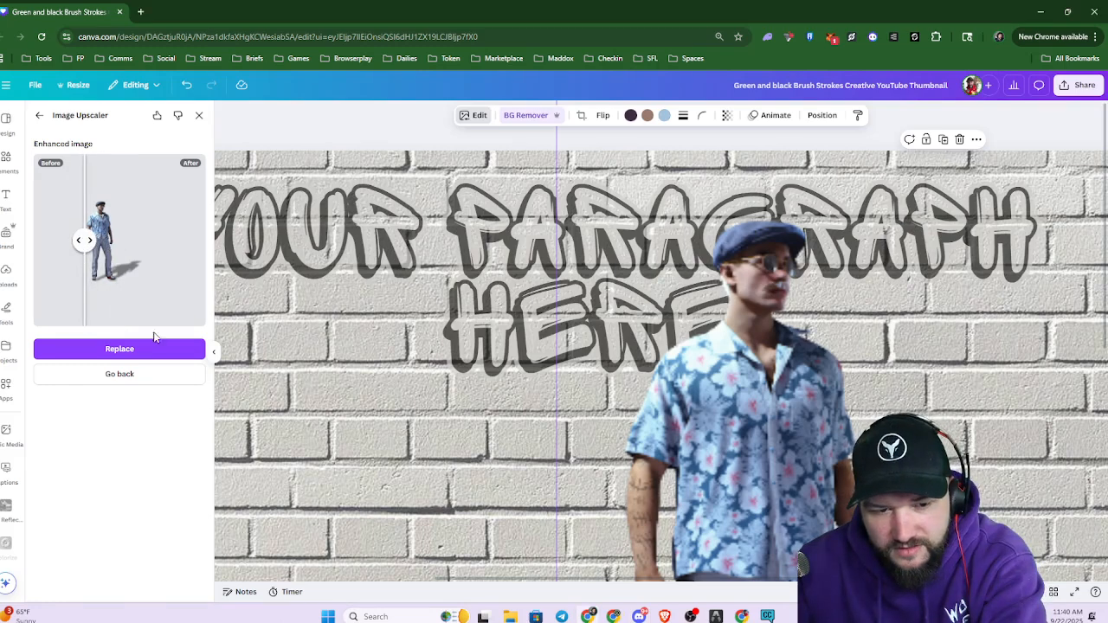
pyautogui.click(119, 349)
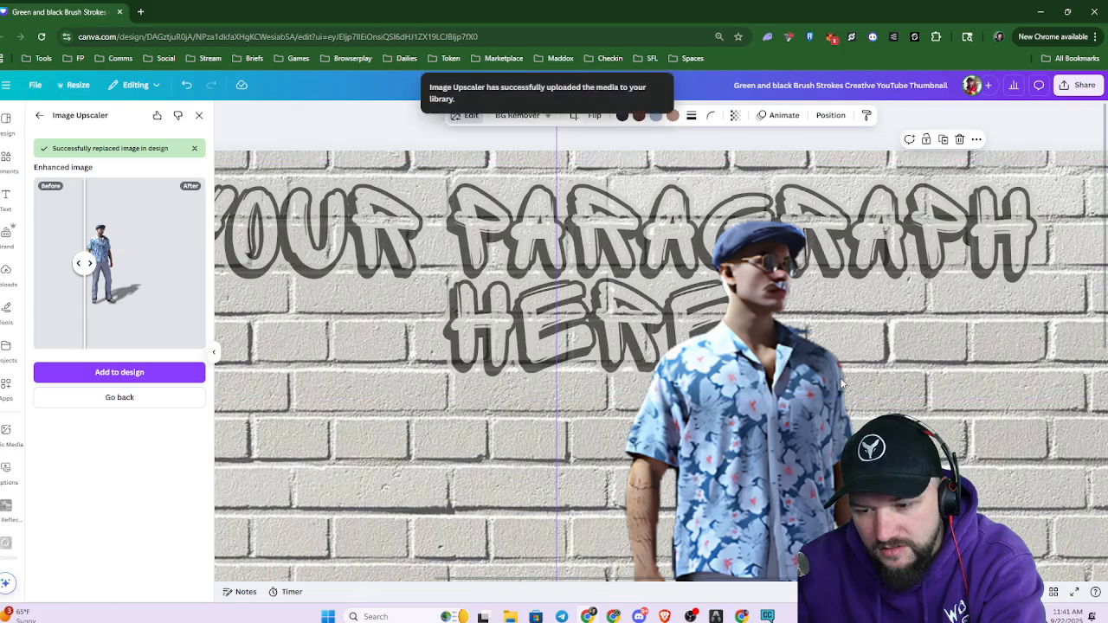
pyautogui.hotkey('ctrl', 'alt', '0')
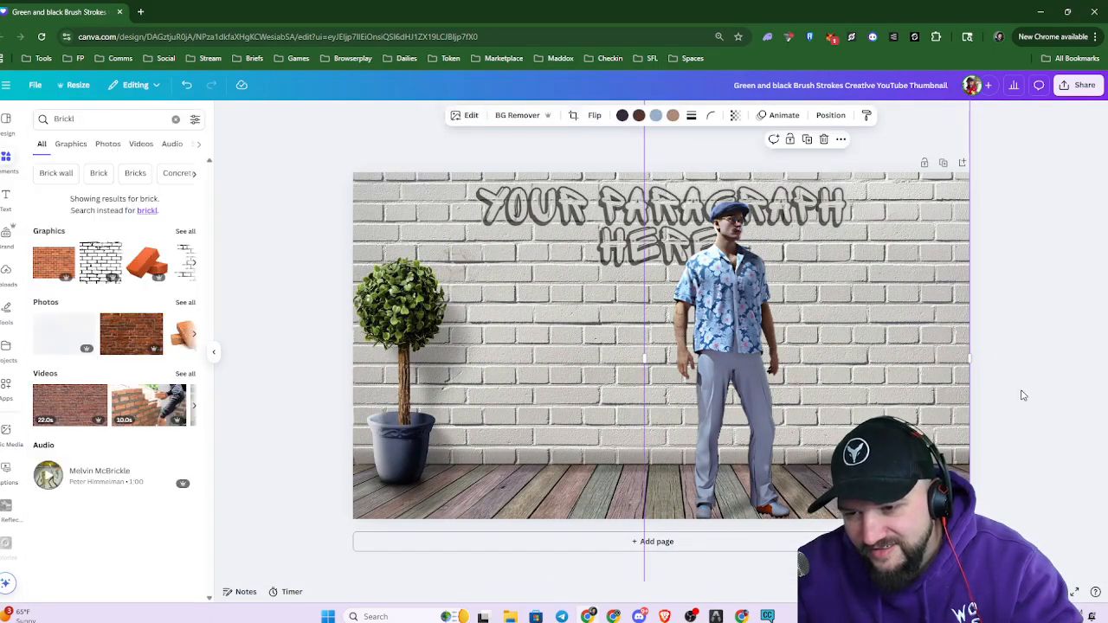
pyautogui.click(1021, 395)
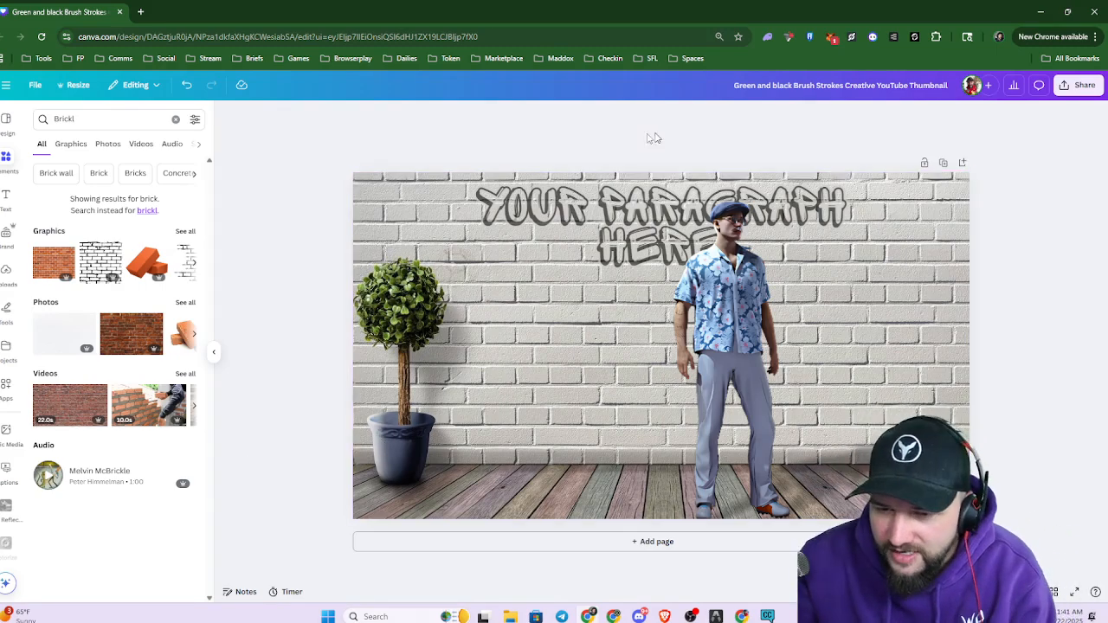
# Open youtube.com in a new browser tab
pyautogui.moveTo(681, 435); pyautogui.dragTo(683, 436)
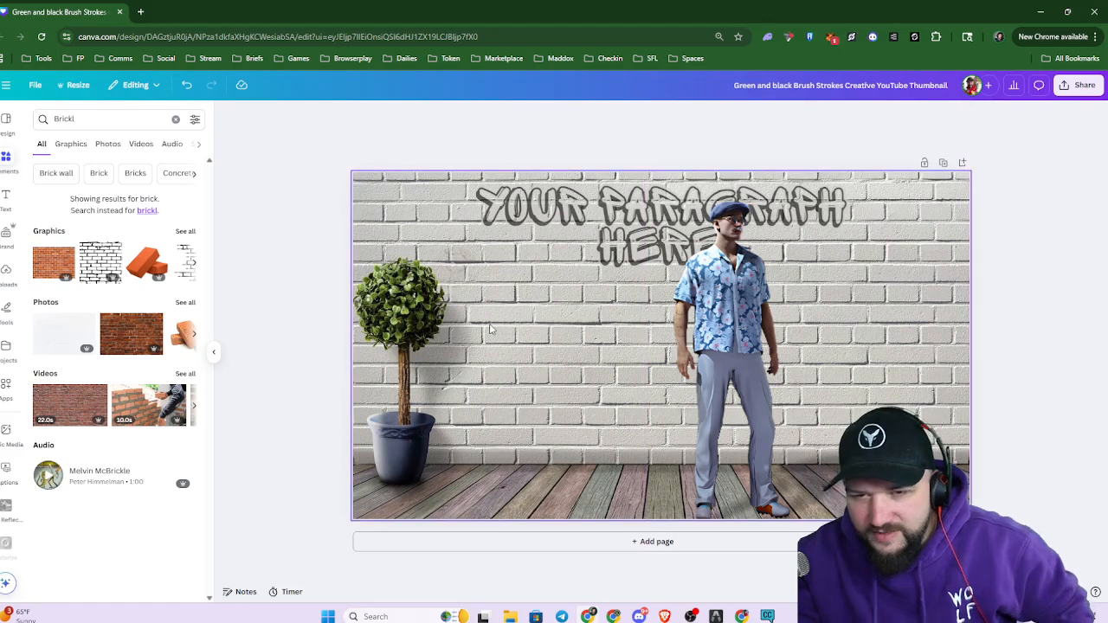
pyautogui.click(141, 12)
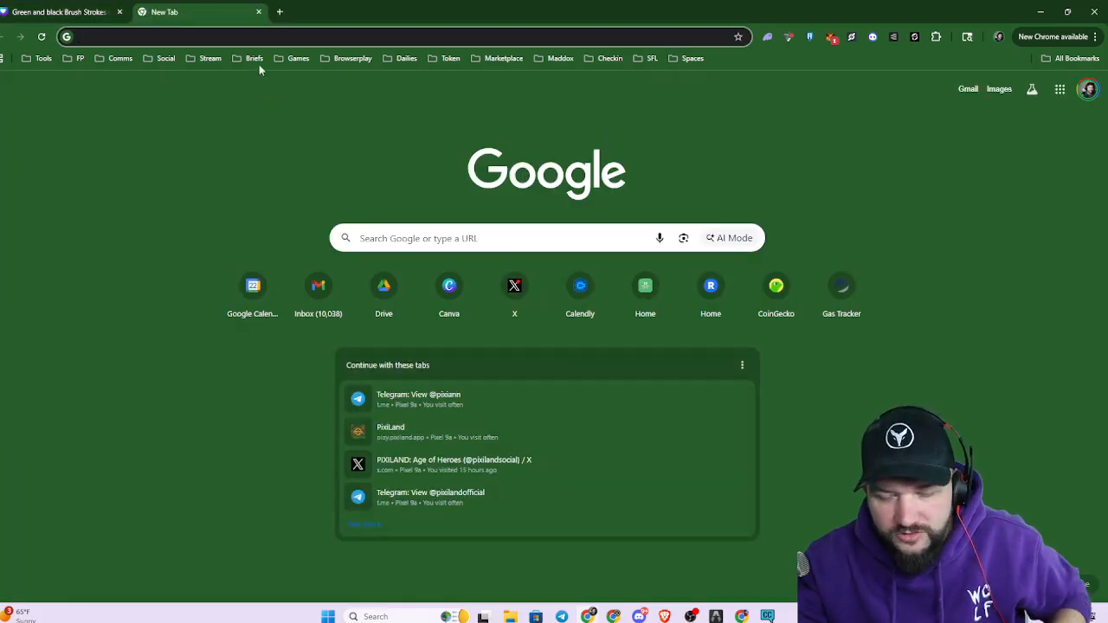
pyautogui.click(268, 33)
pyautogui.write('Youtube.com')
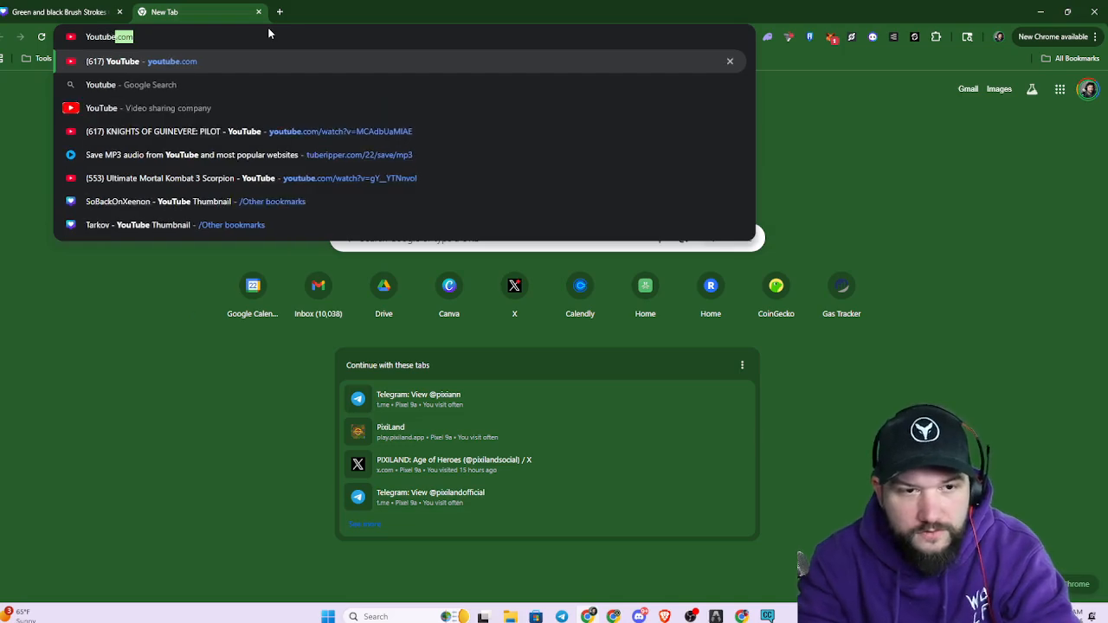
pyautogui.press('BackSpace')
pyautogui.press('BackSpace')
pyautogui.press('BackSpace')
pyautogui.press('BackSpace')
pyautogui.press('BackSpace')
pyautogui.write('.com')
pyautogui.press('Return')
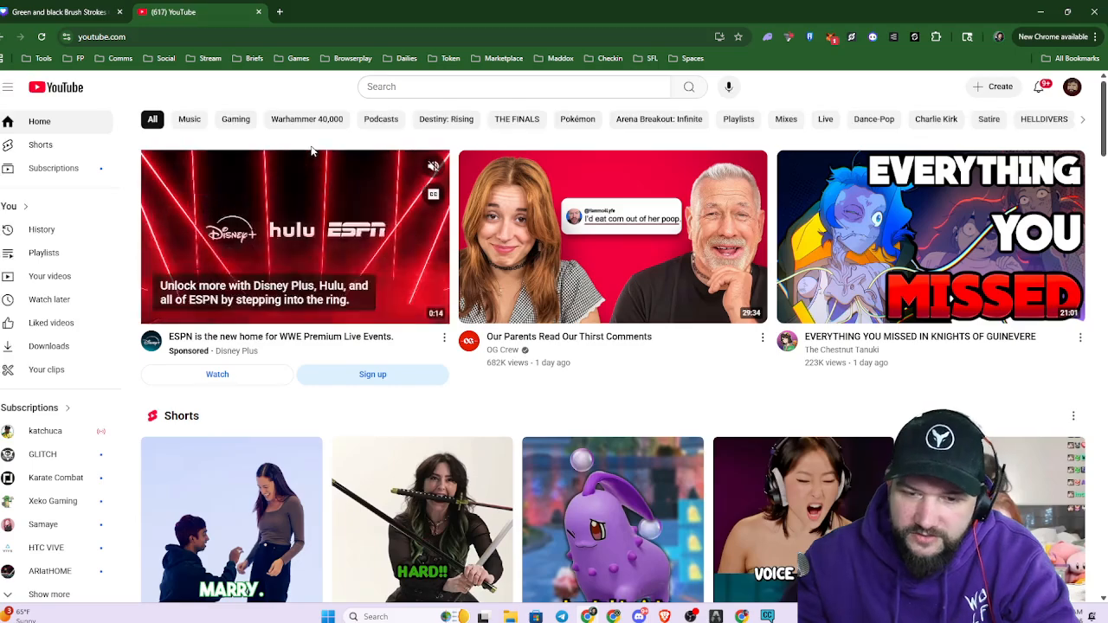
# Examine the video thumbnails in the YouTube home feed for headline text, figure placement, backgrounds, contrasting colors and arrows
pyautogui.scroll(-2, 545, 501)
pyautogui.scroll(2, 519, 442)
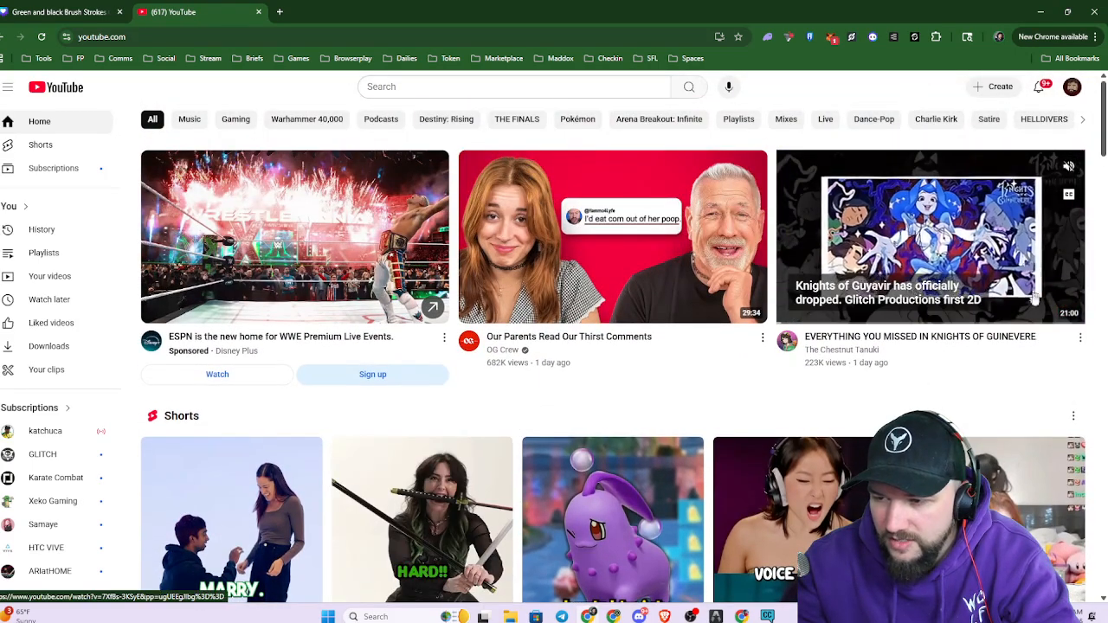
pyautogui.scroll(-3, 701, 416)
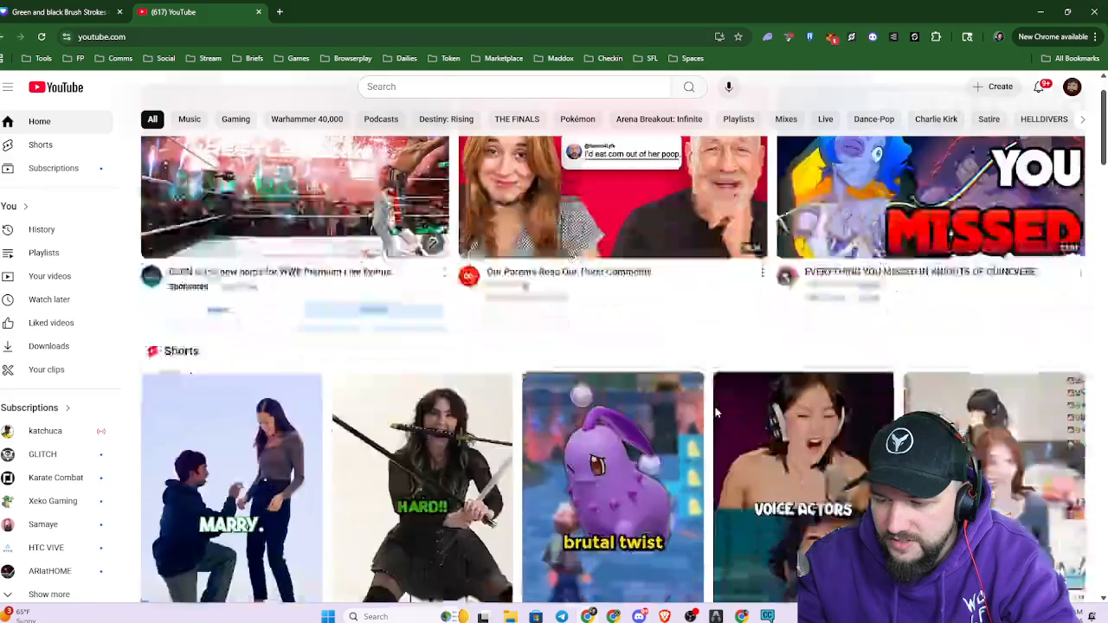
pyautogui.scroll(-1, 661, 464)
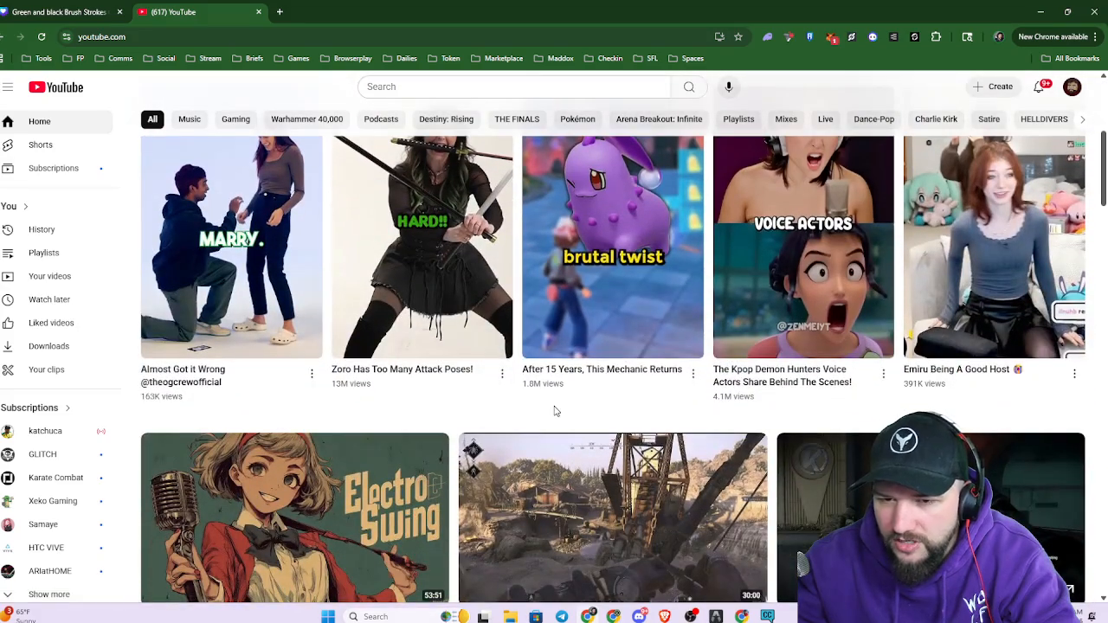
pyautogui.scroll(-2, 404, 427)
pyautogui.scroll(-2, 510, 433)
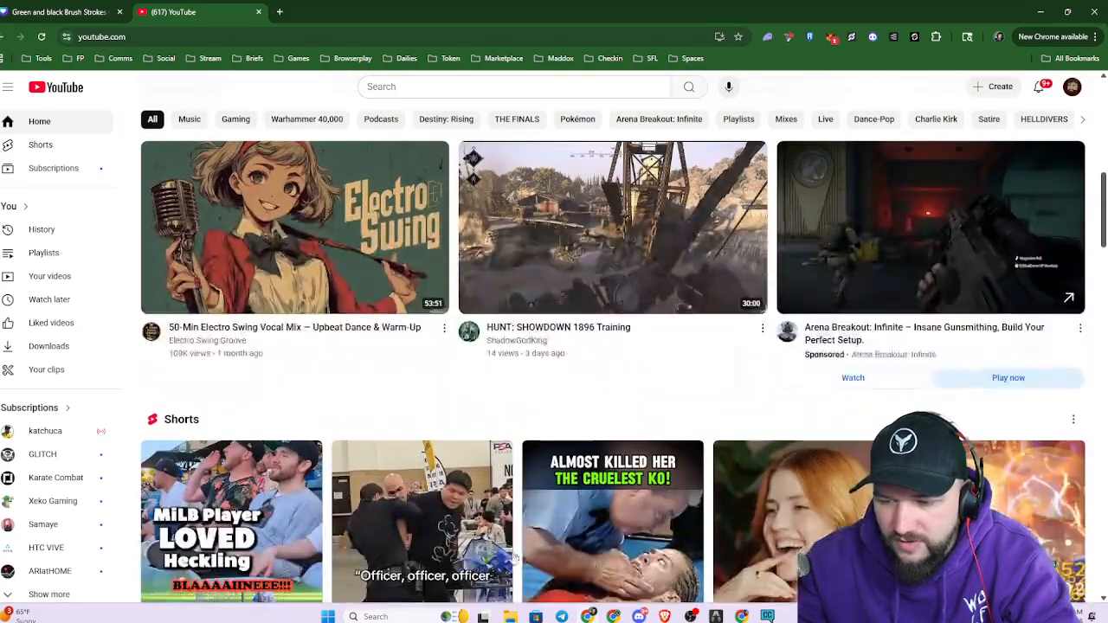
pyautogui.scroll(-3, 520, 422)
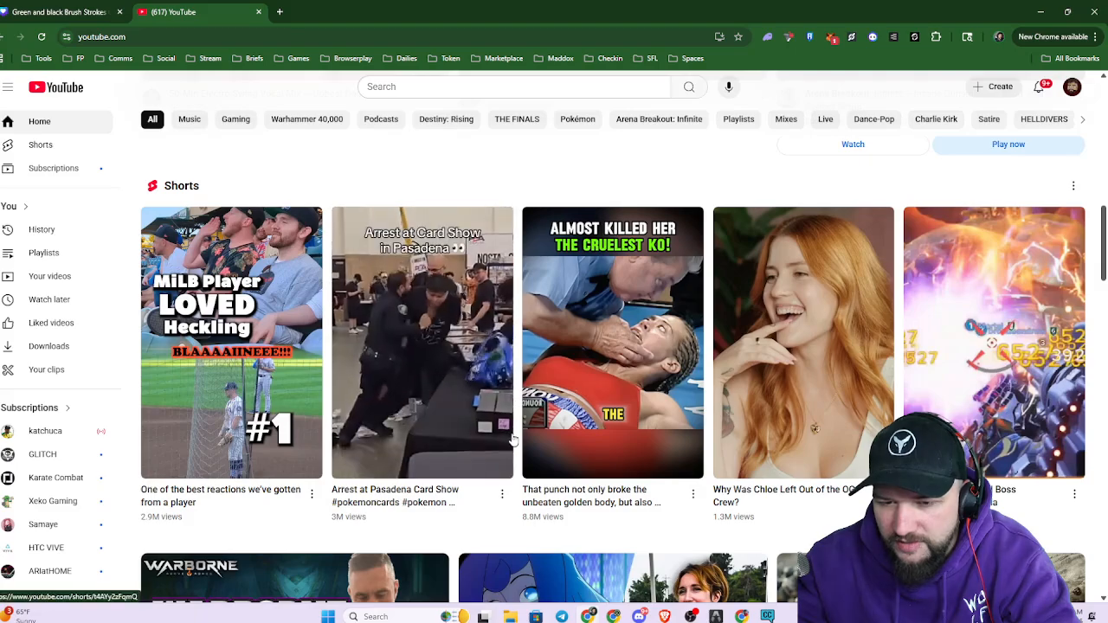
pyautogui.scroll(-1, 513, 440)
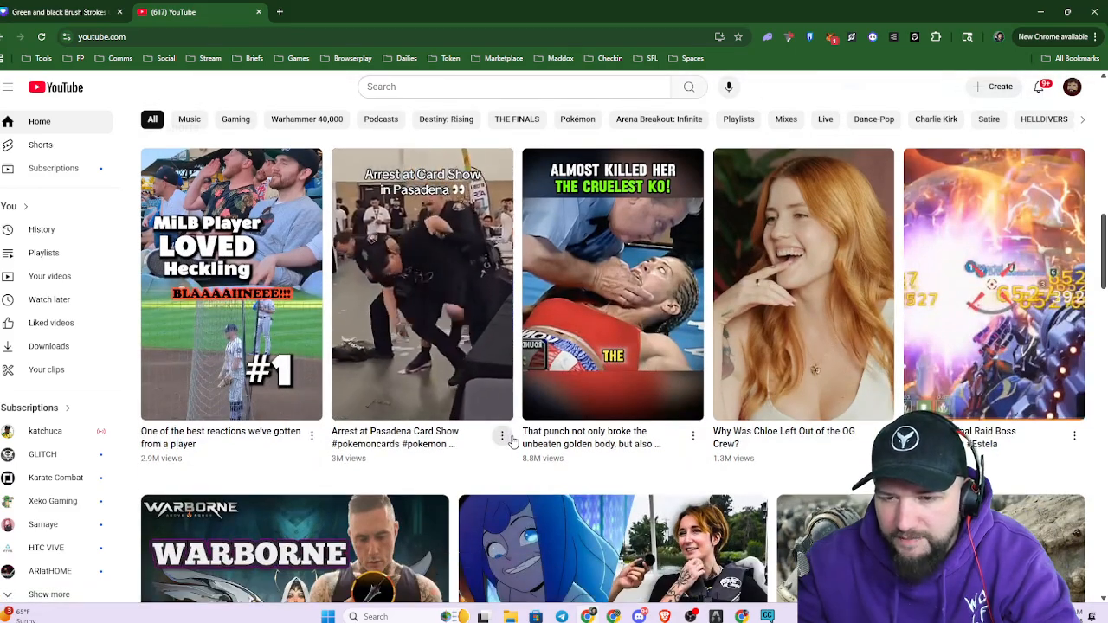
pyautogui.scroll(-1, 513, 440)
pyautogui.scroll(-2, 513, 441)
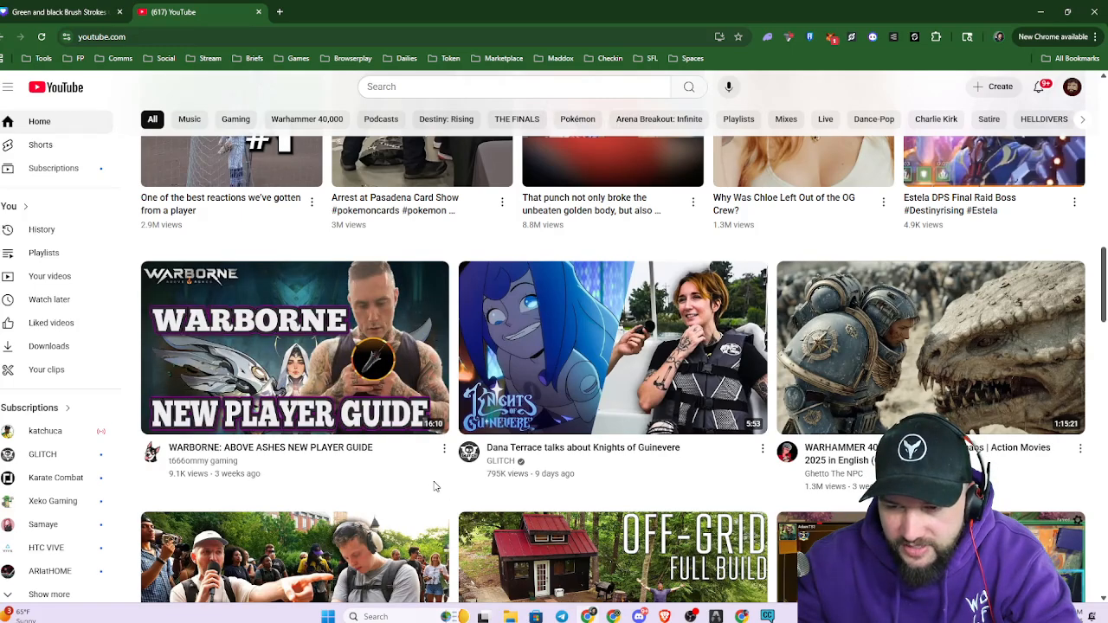
pyautogui.scroll(-3, 436, 490)
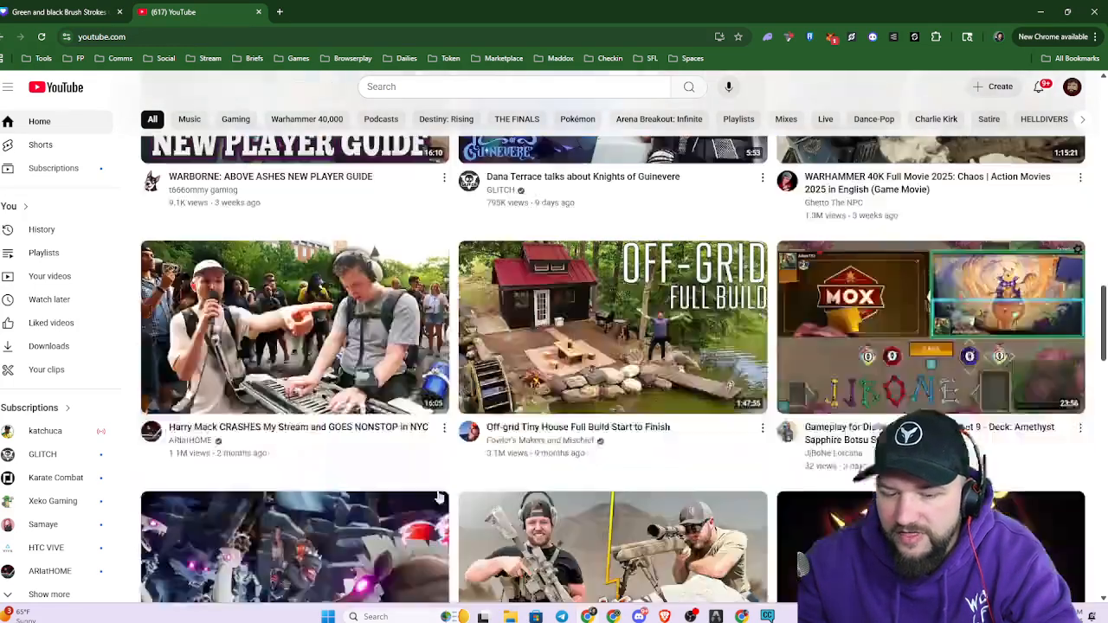
pyautogui.moveTo(248, 289)
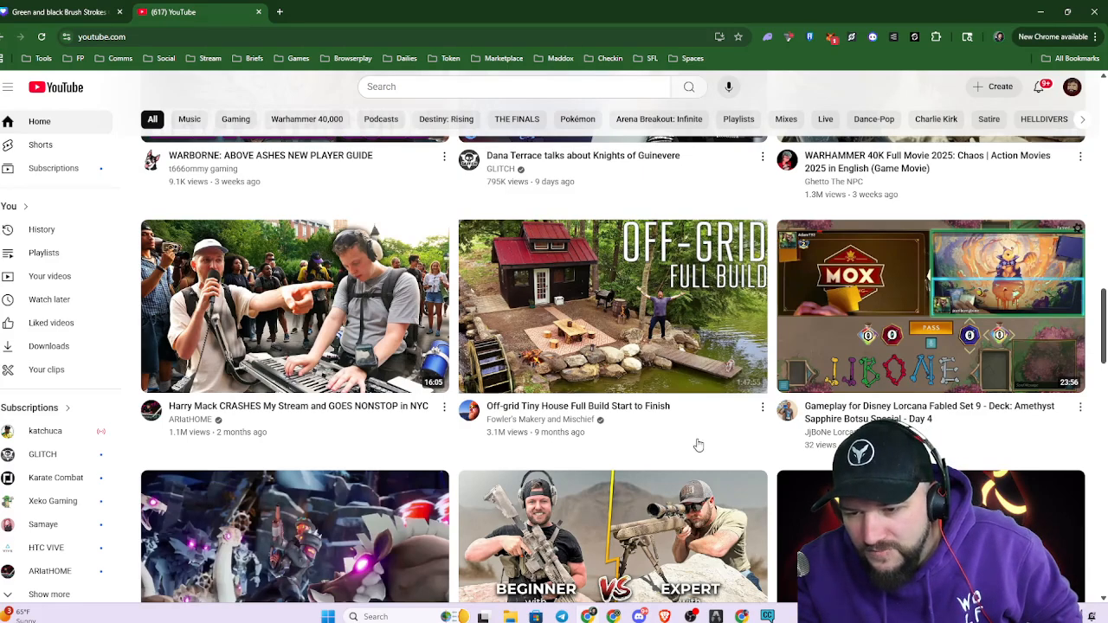
pyautogui.scroll(-2, 713, 440)
pyautogui.scroll(-5, 770, 537)
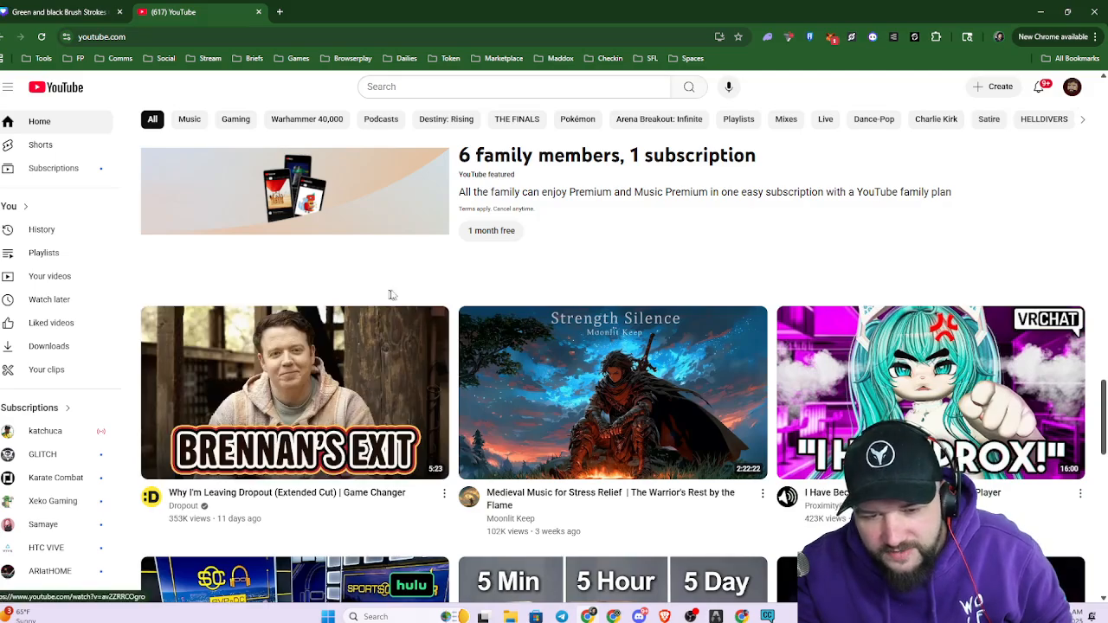
pyautogui.scroll(-4, 745, 329)
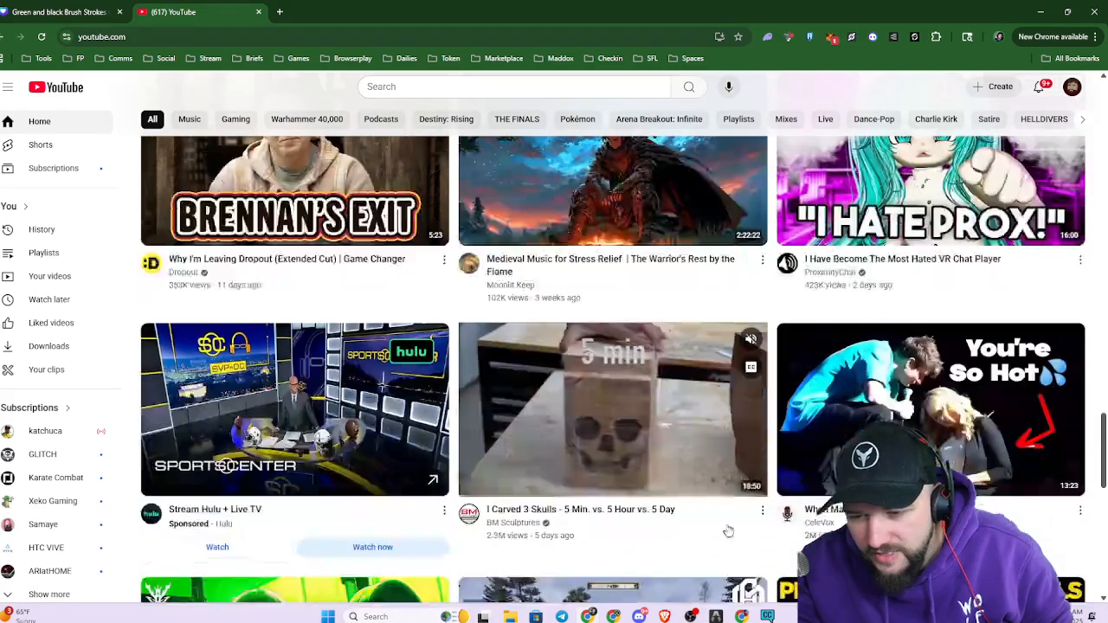
pyautogui.scroll(-3, 436, 444)
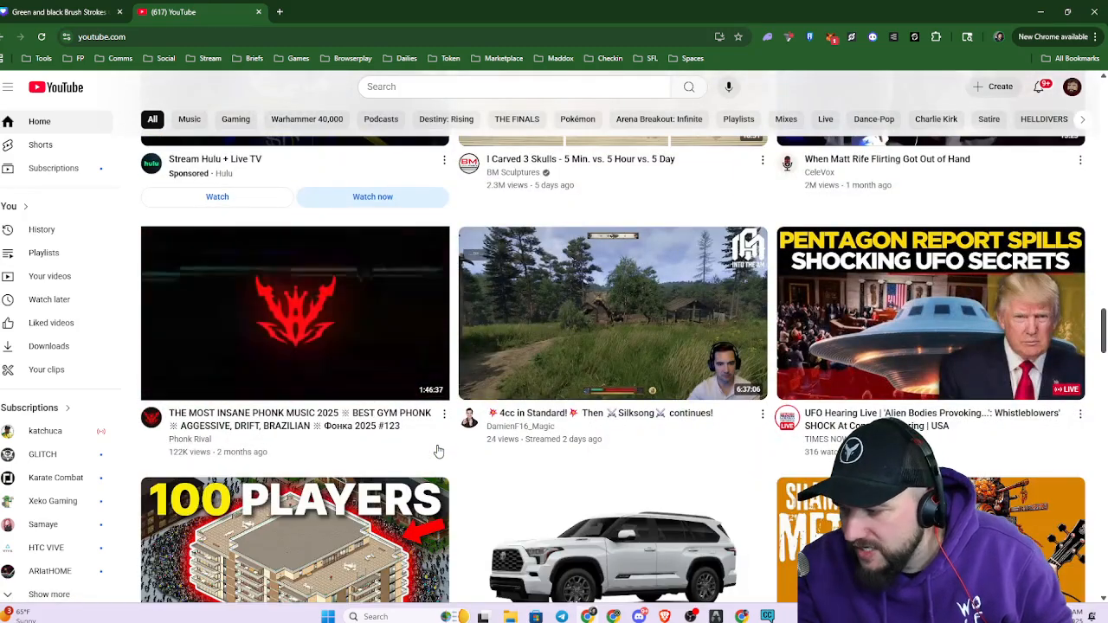
pyautogui.scroll(-1, 434, 465)
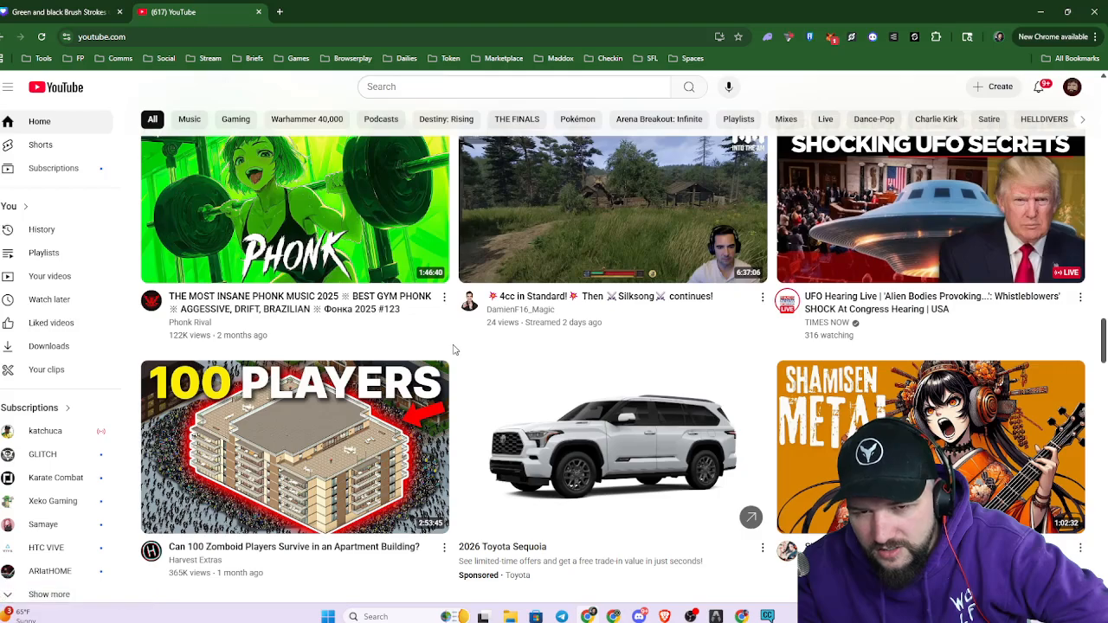
pyautogui.scroll(-5, 453, 351)
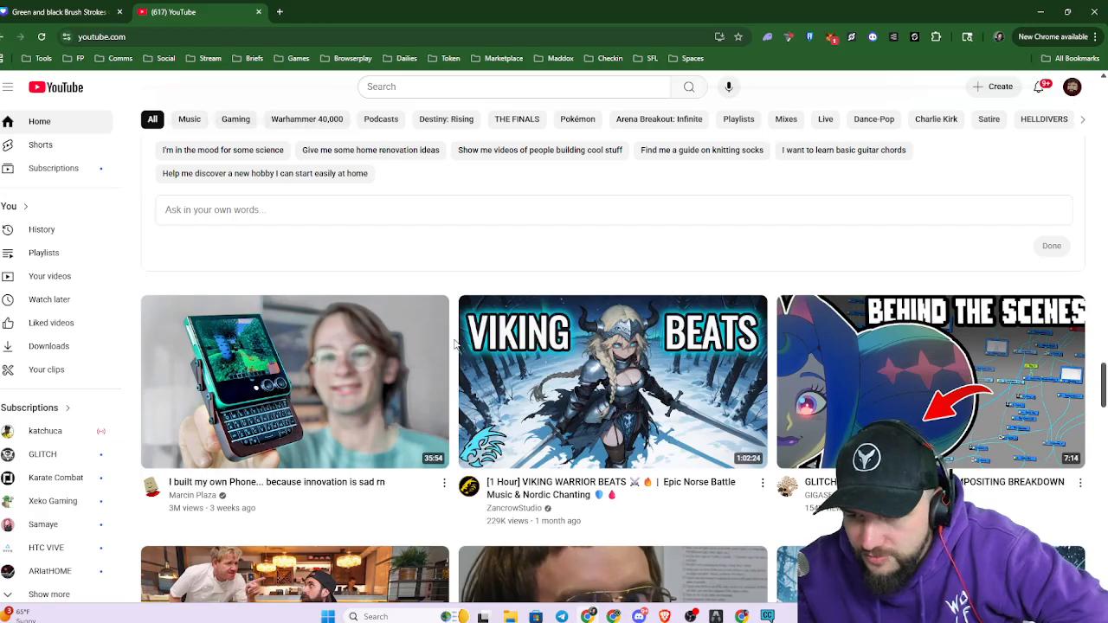
pyautogui.scroll(-5, 473, 266)
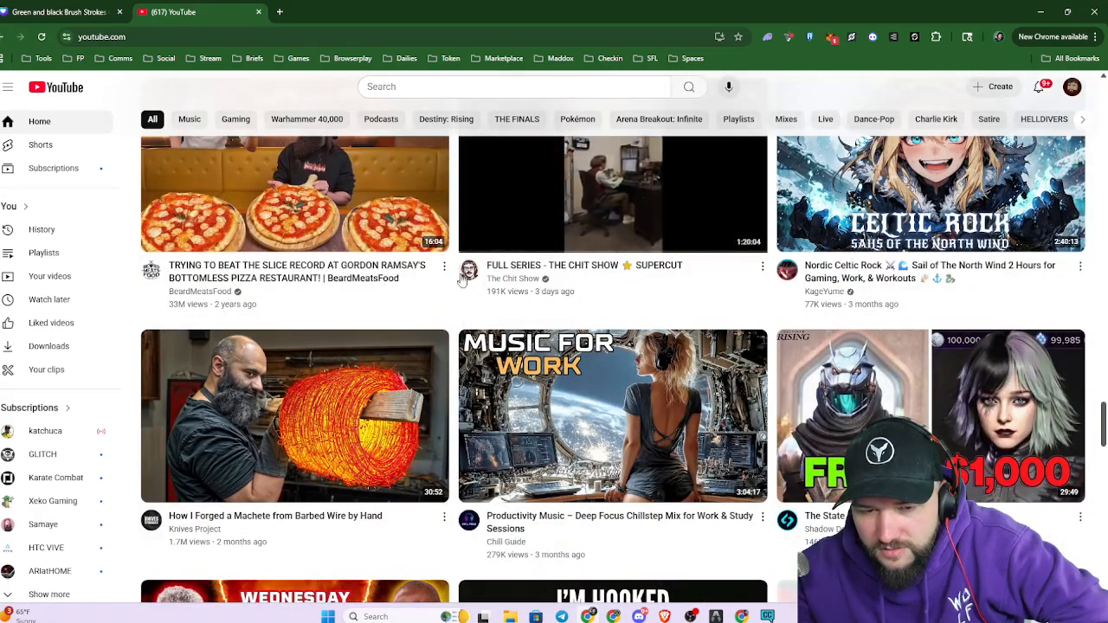
pyautogui.scroll(-3, 456, 309)
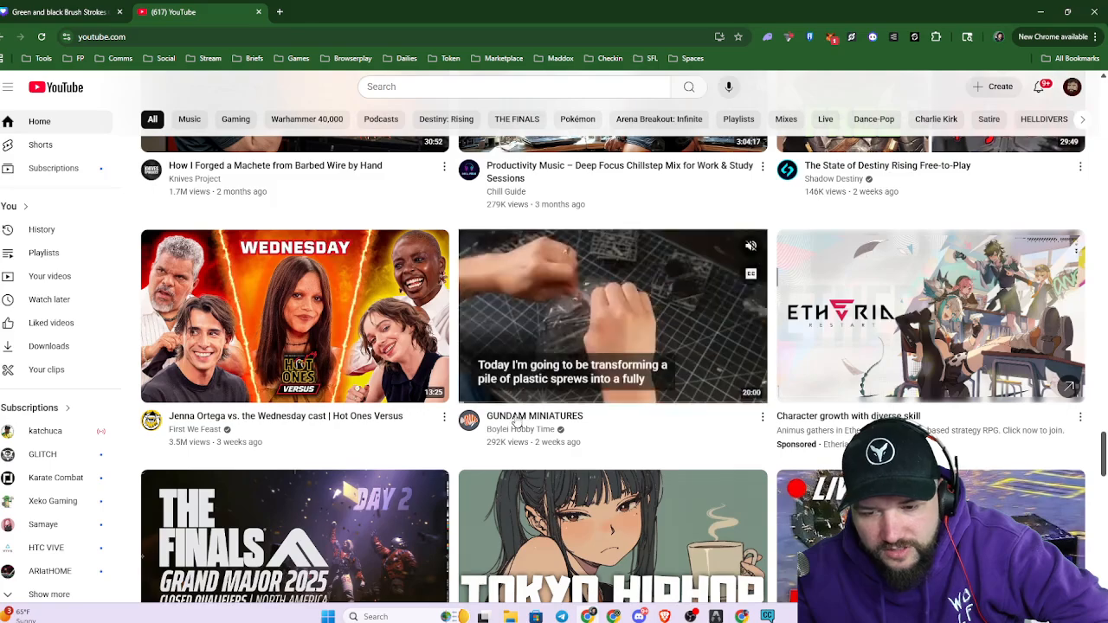
pyautogui.scroll(-3, 489, 525)
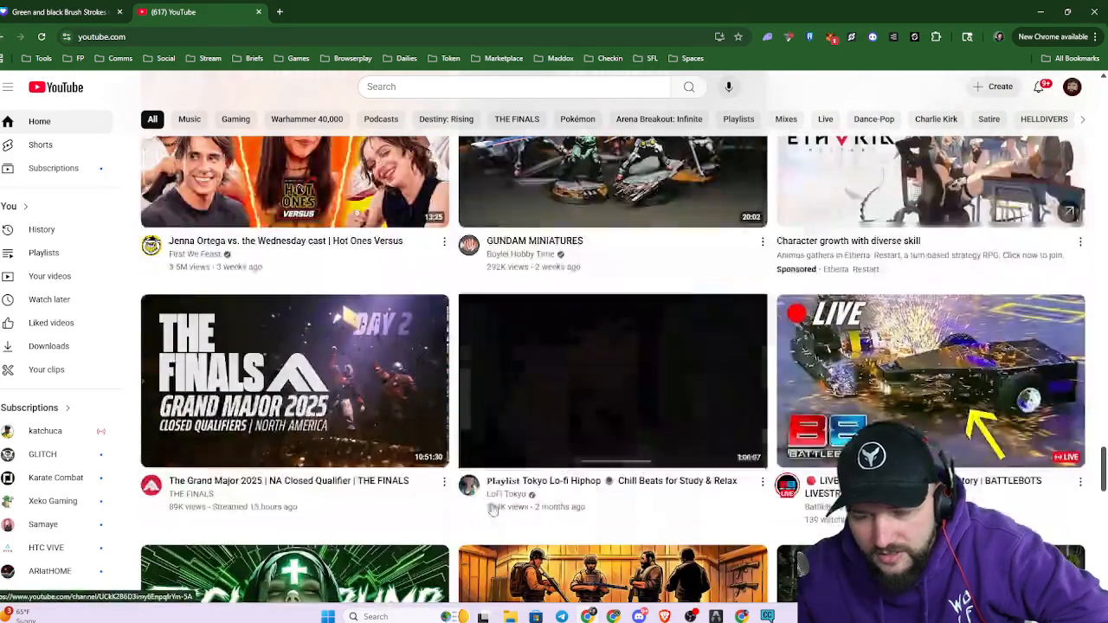
pyautogui.scroll(-1, 424, 529)
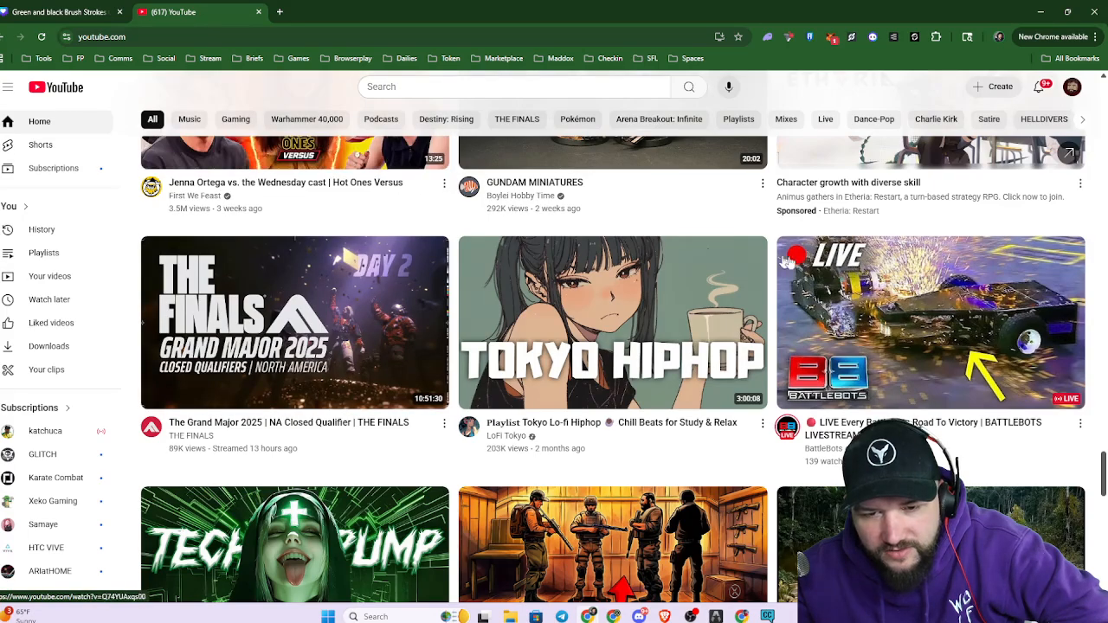
pyautogui.scroll(-3, 771, 429)
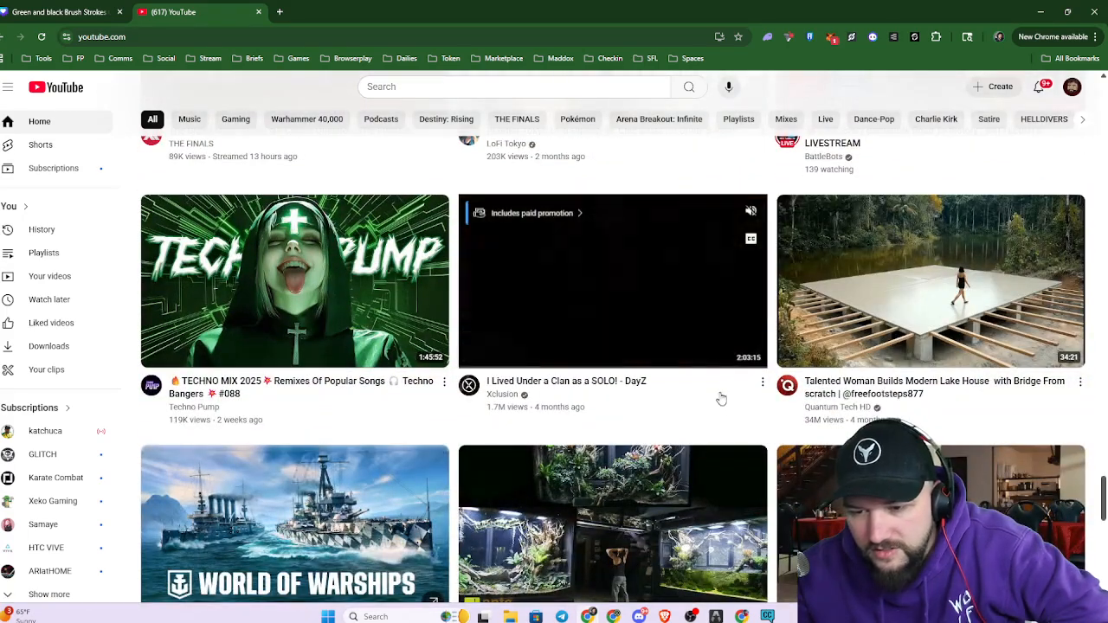
pyautogui.scroll(-3, 717, 446)
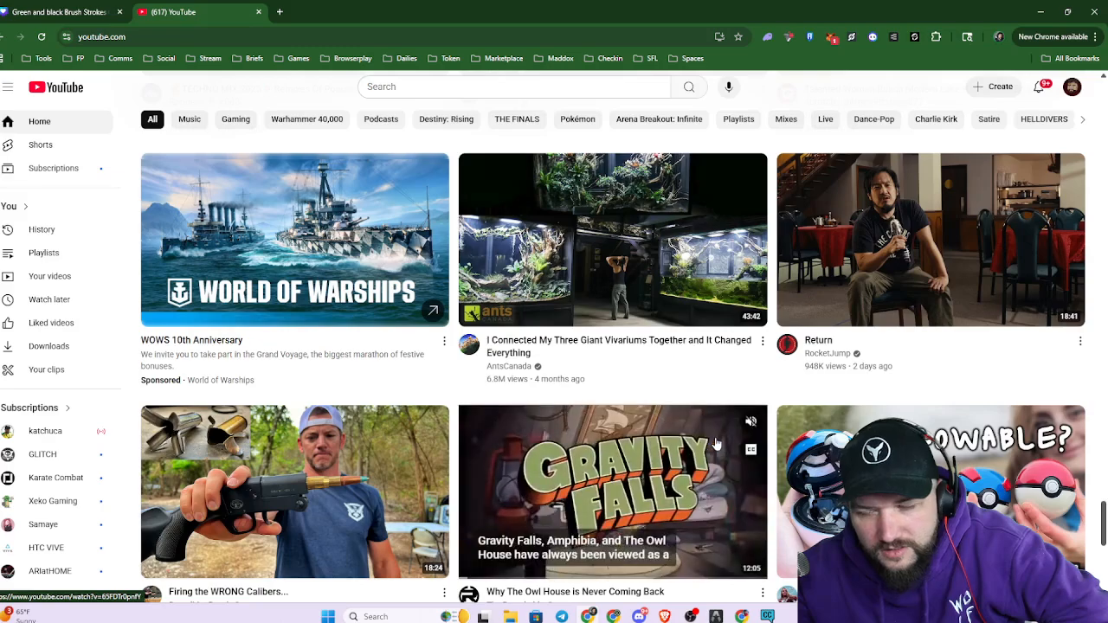
pyautogui.scroll(-2, 437, 396)
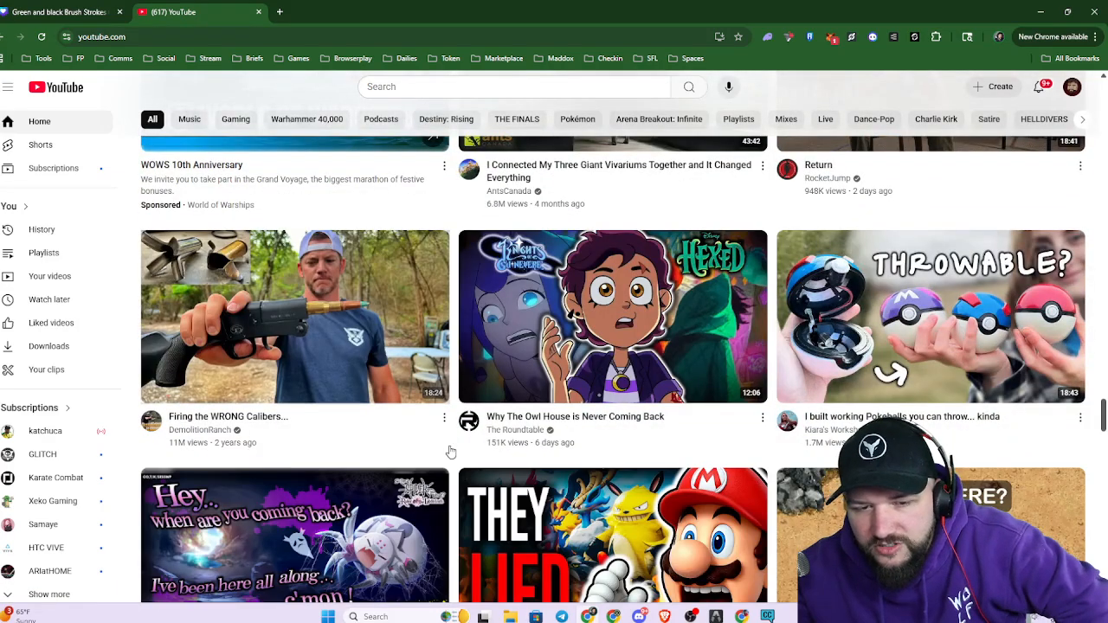
pyautogui.scroll(-2, 430, 527)
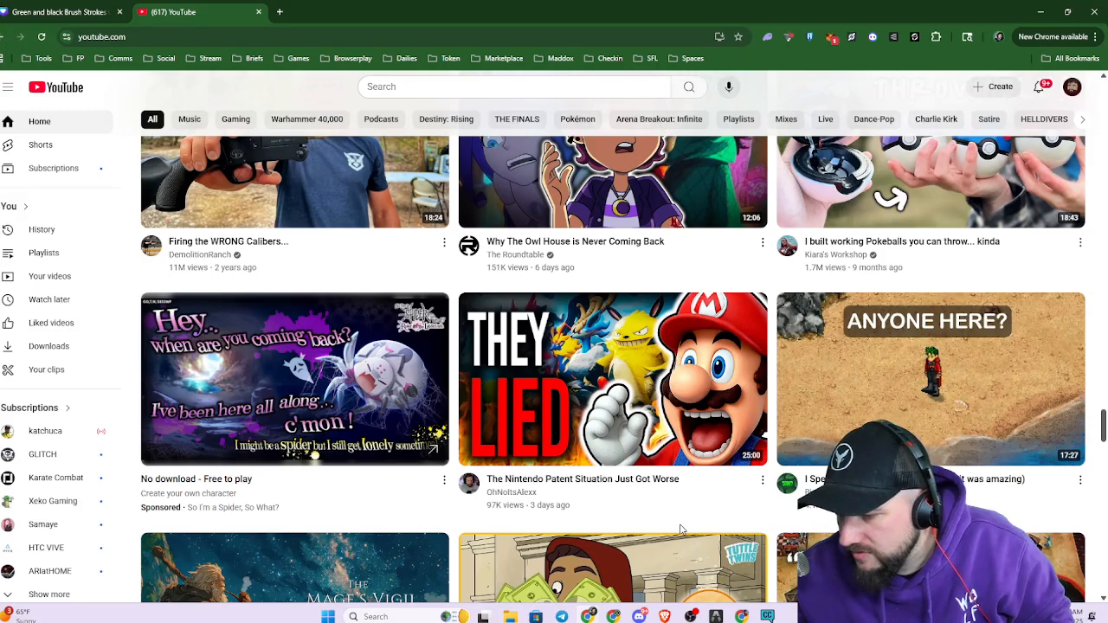
pyautogui.scroll(-3, 681, 529)
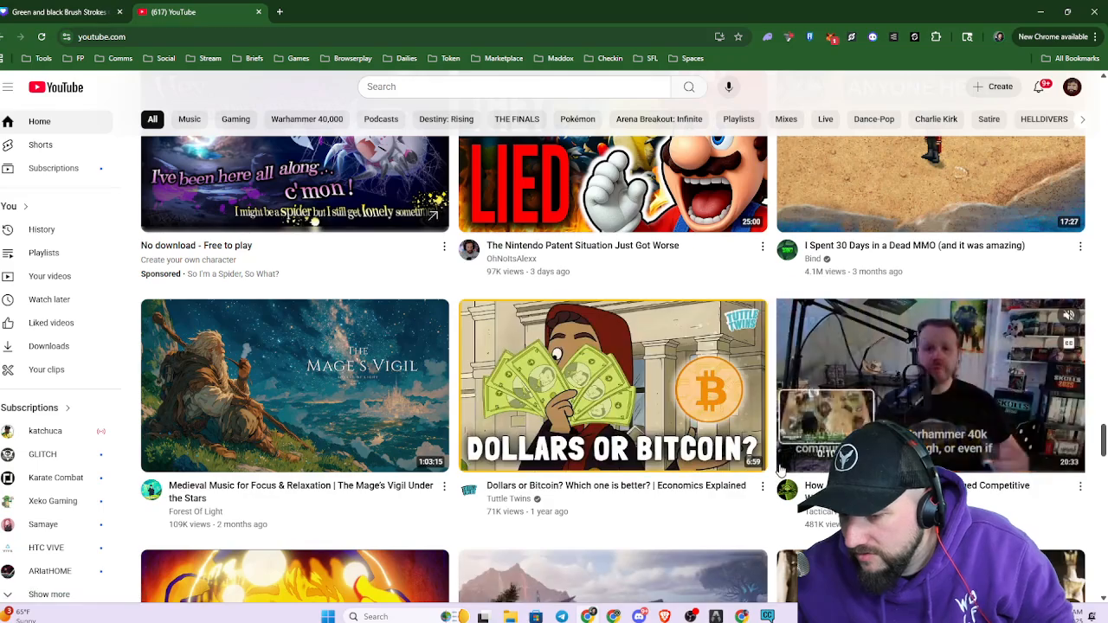
pyautogui.scroll(-3, 779, 472)
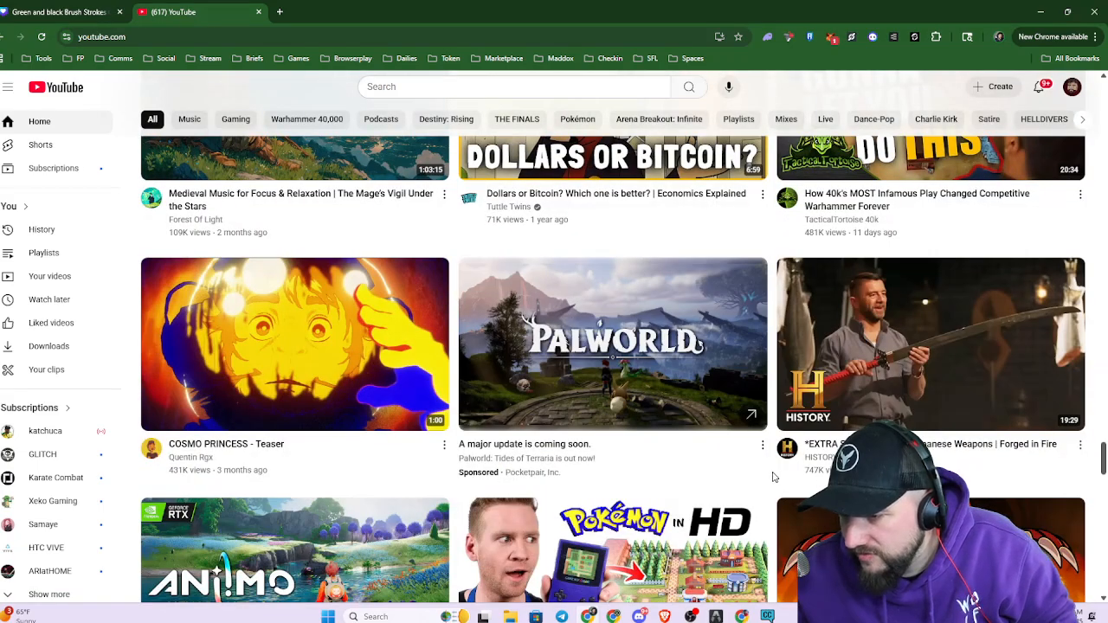
pyautogui.scroll(-3, 775, 476)
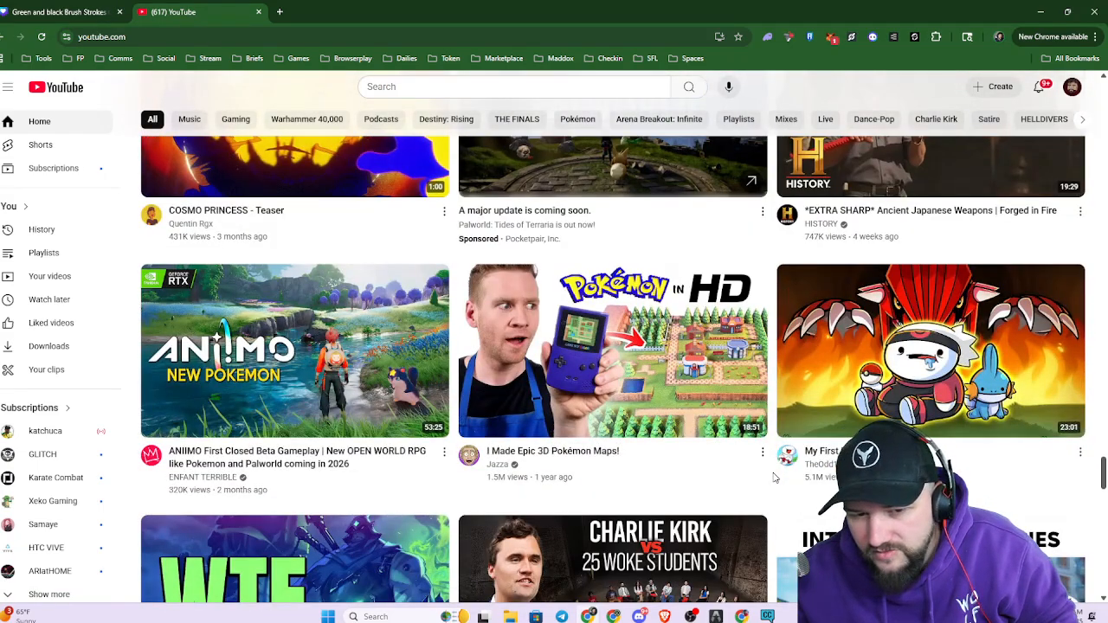
pyautogui.scroll(-2, 775, 476)
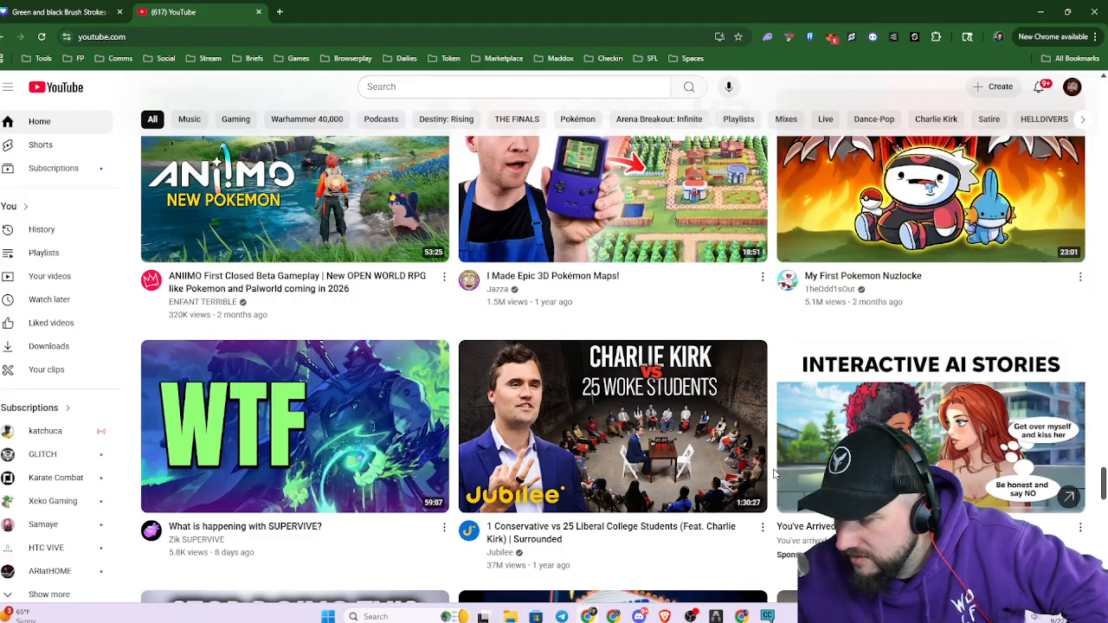
pyautogui.scroll(-4, 775, 474)
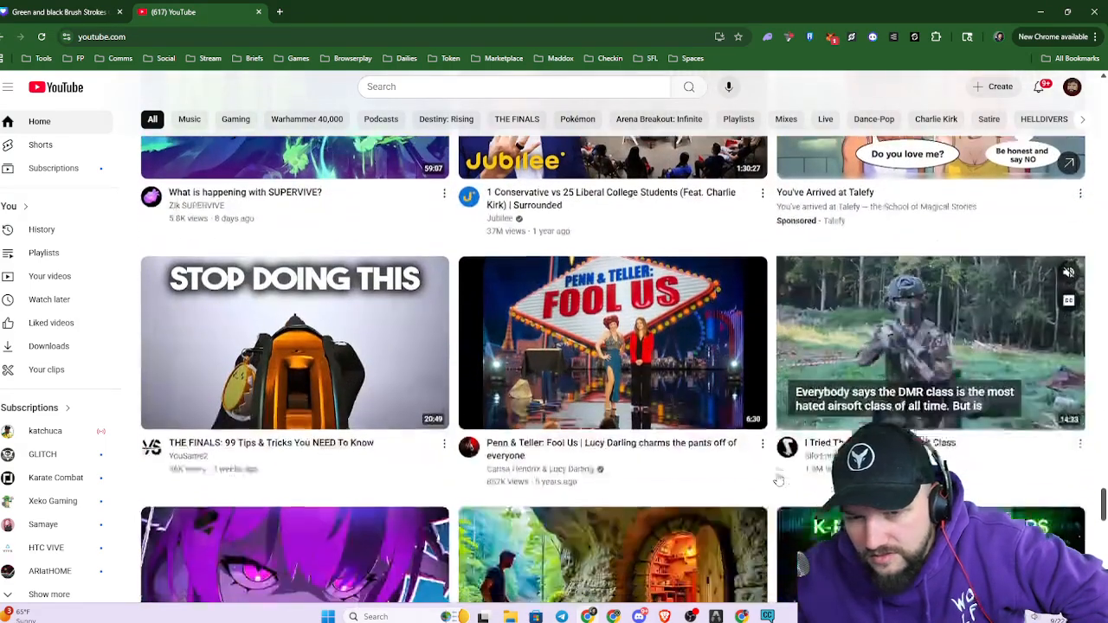
pyautogui.scroll(-3, 777, 482)
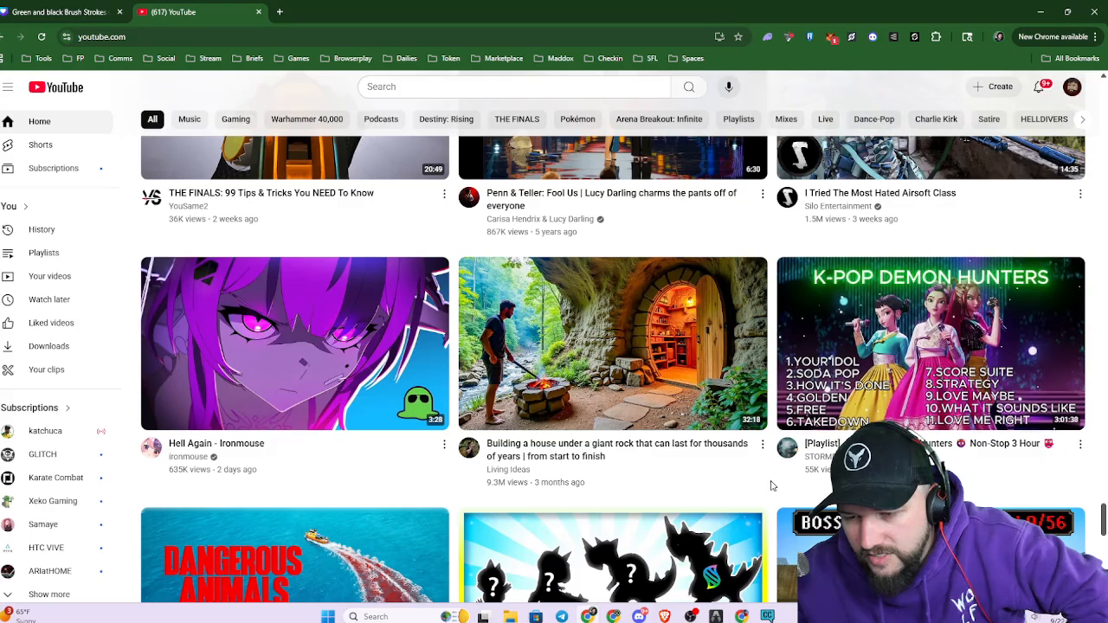
pyautogui.scroll(-2, 773, 485)
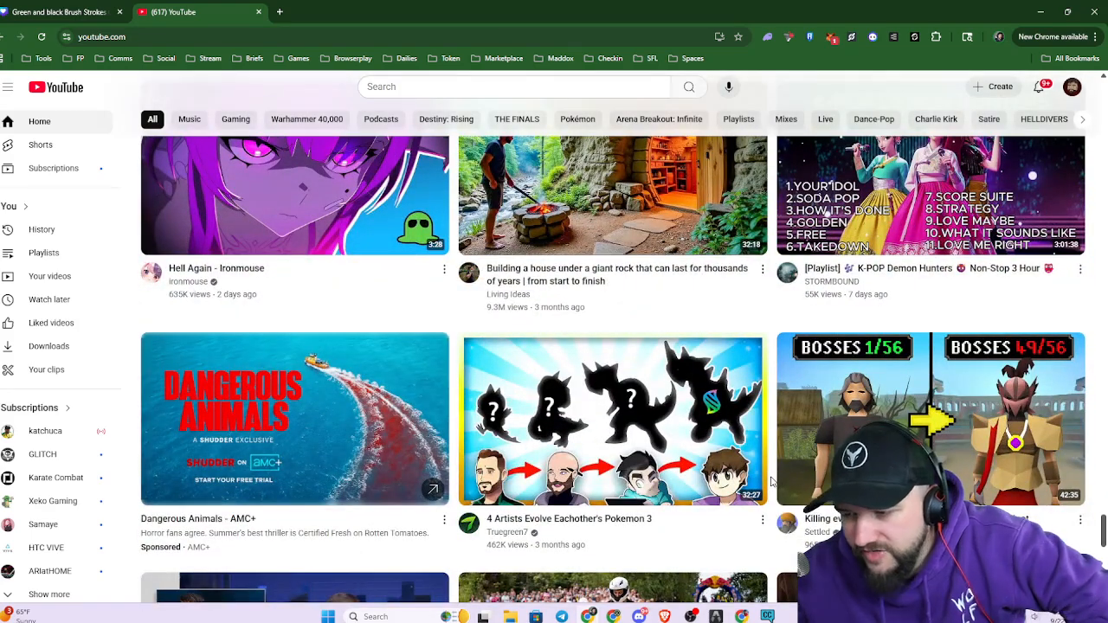
pyautogui.scroll(-4, 773, 477)
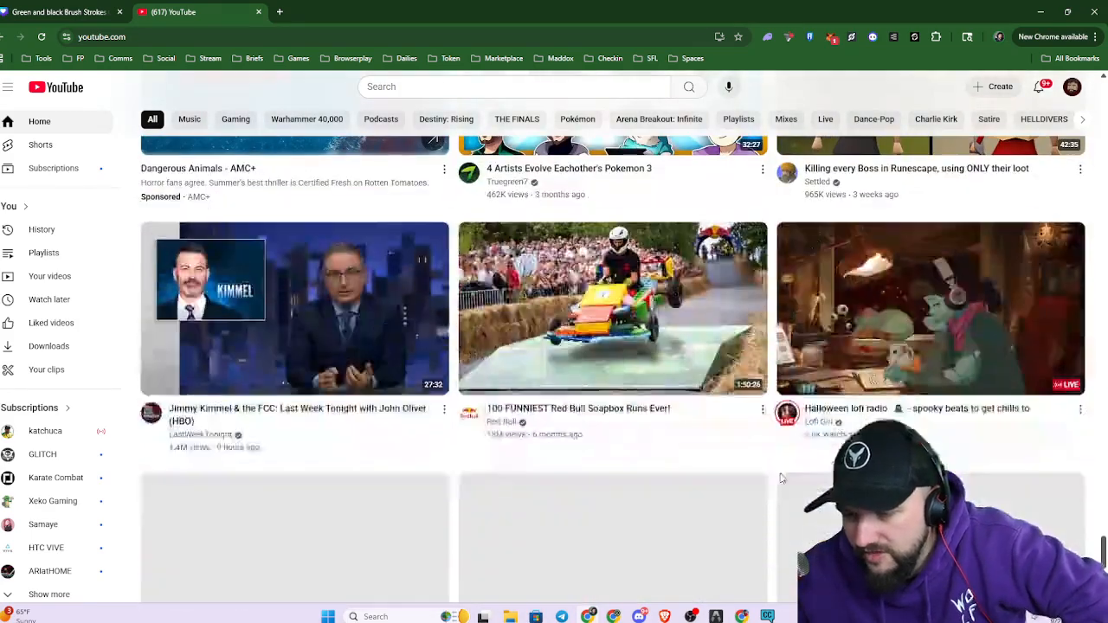
pyautogui.moveTo(781, 479)
pyautogui.scroll(-3, 781, 491)
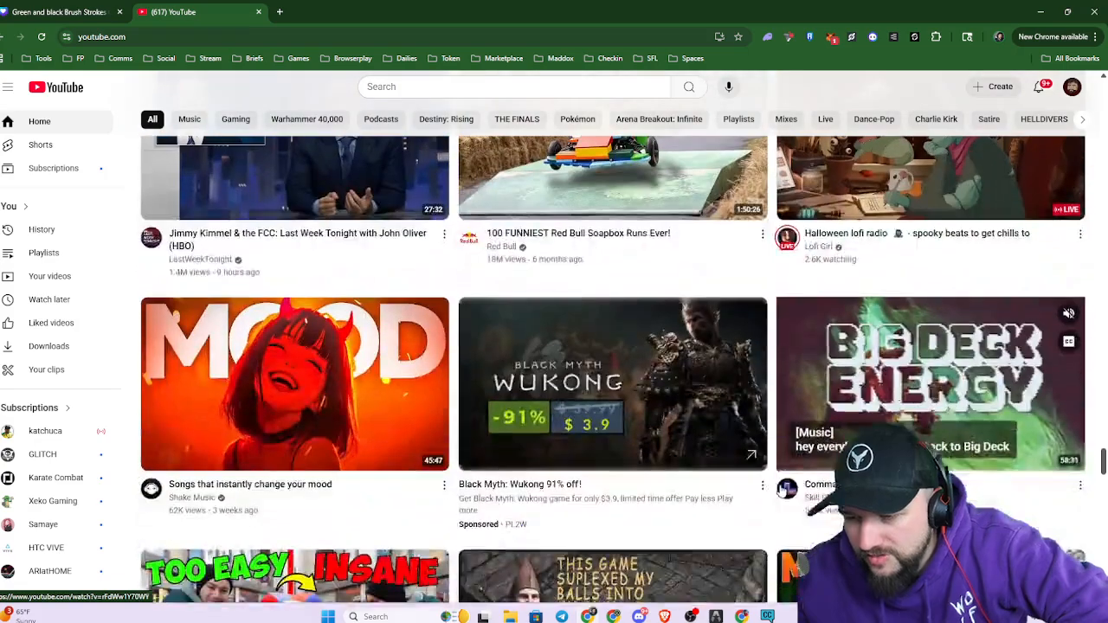
# Study further thumbnails down the YouTube home feed, comparing bold outlined lettering, cut-out faces, facial expressions, split layouts and color contrast
pyautogui.scroll(-1, 776, 493)
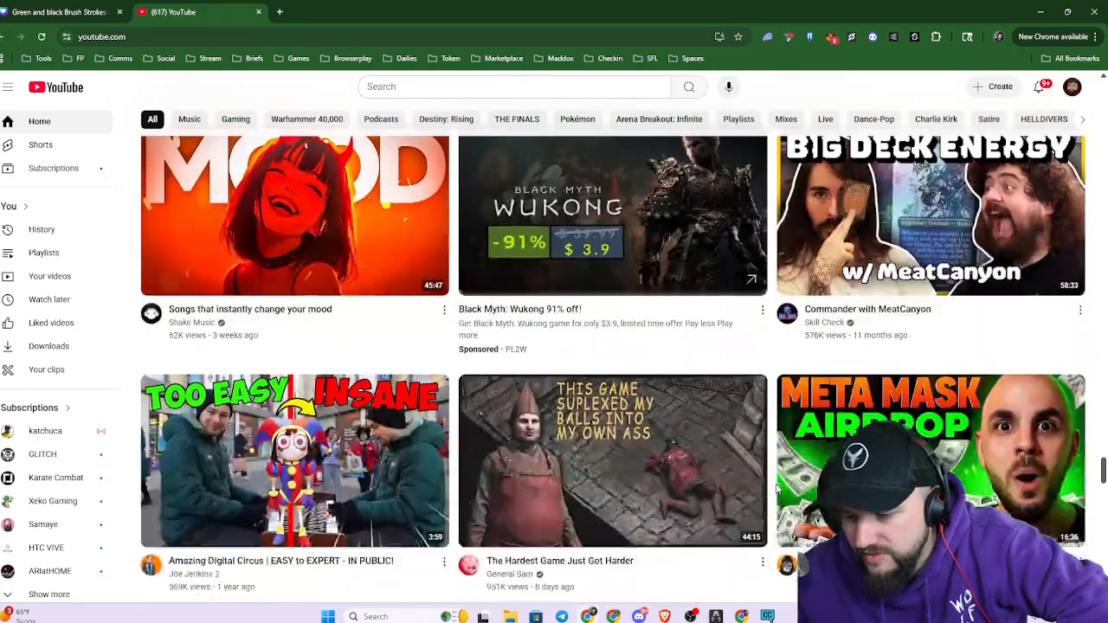
pyautogui.scroll(-1, 772, 494)
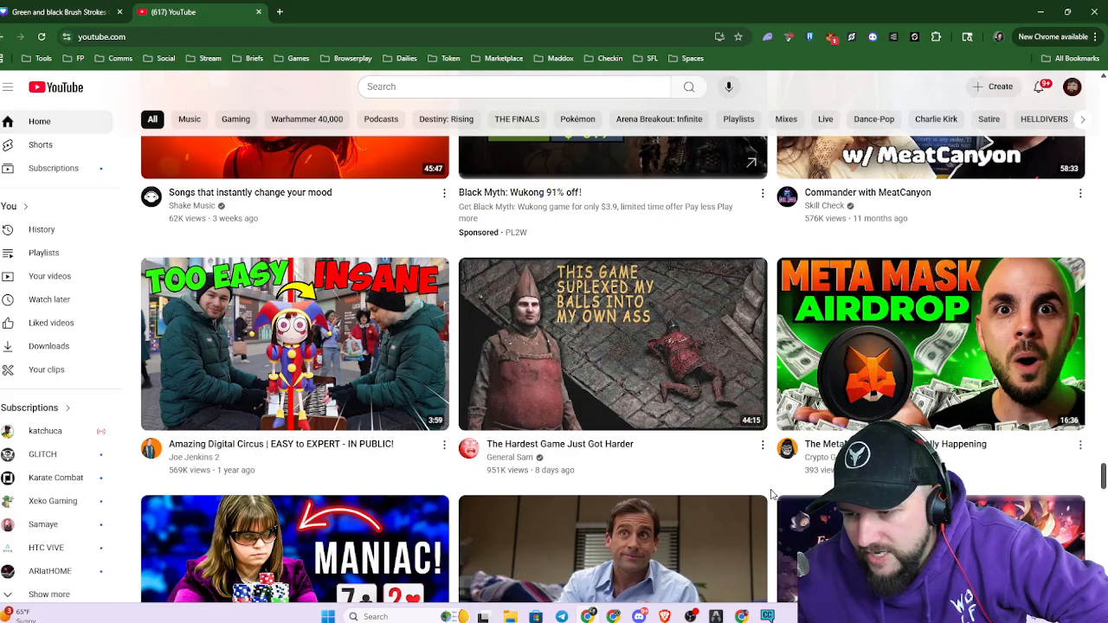
pyautogui.moveTo(967, 418)
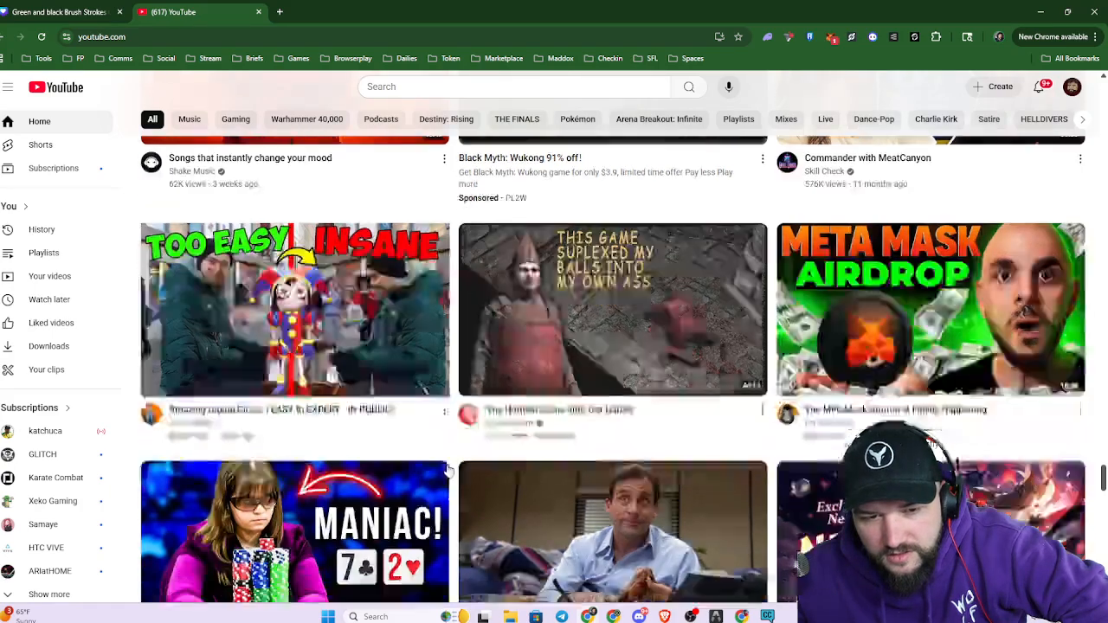
pyautogui.scroll(-3, 456, 463)
pyautogui.moveTo(456, 463)
pyautogui.scroll(-2, 456, 463)
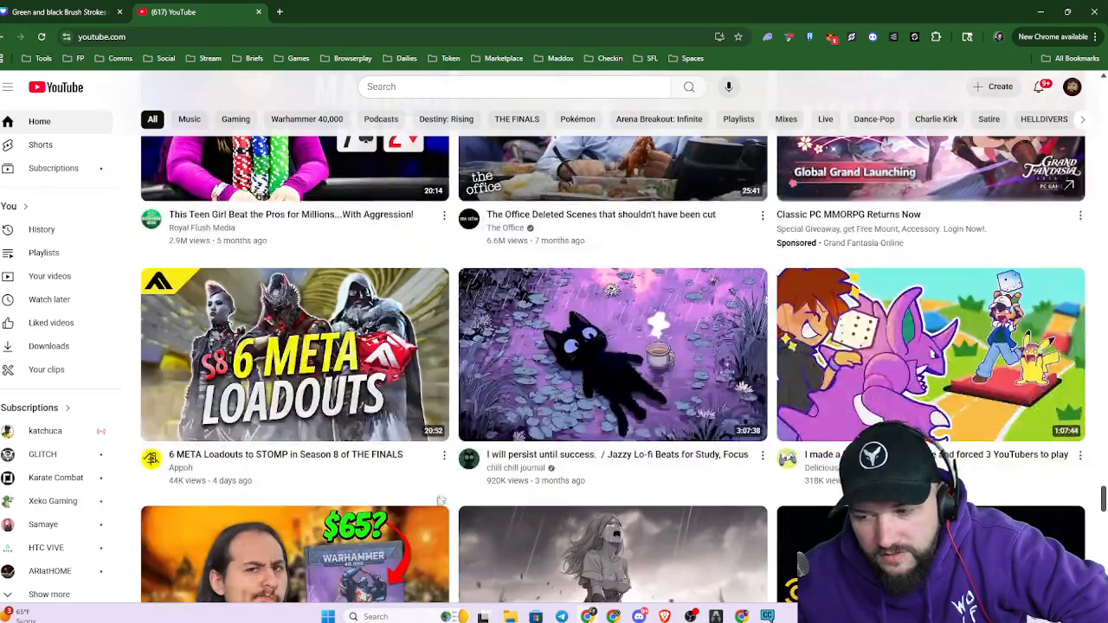
pyautogui.scroll(-3, 460, 511)
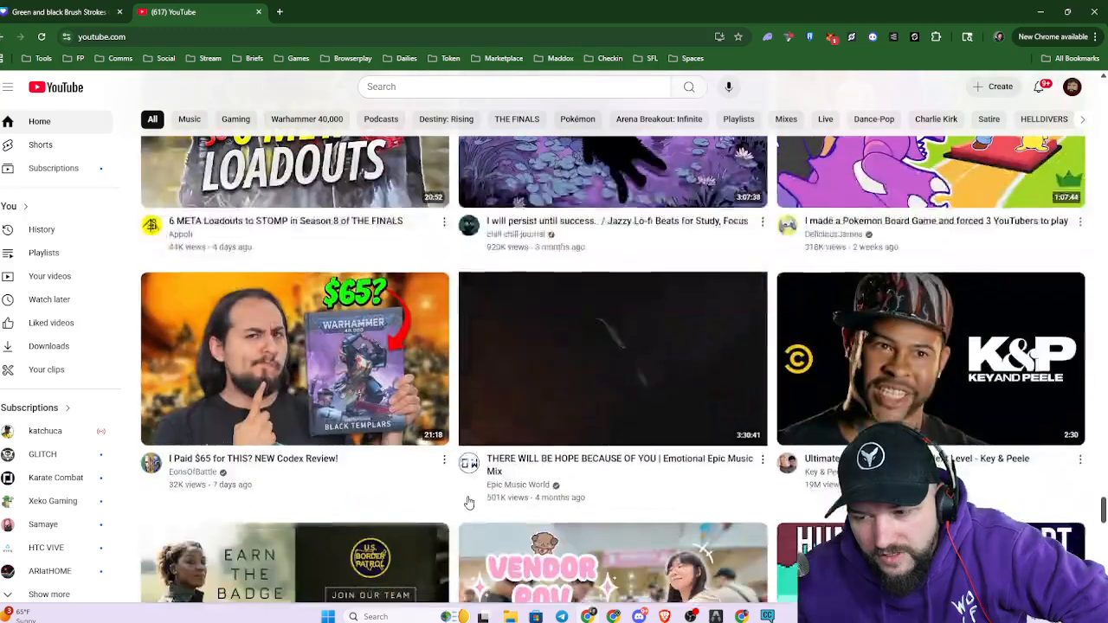
pyautogui.scroll(-2, 468, 506)
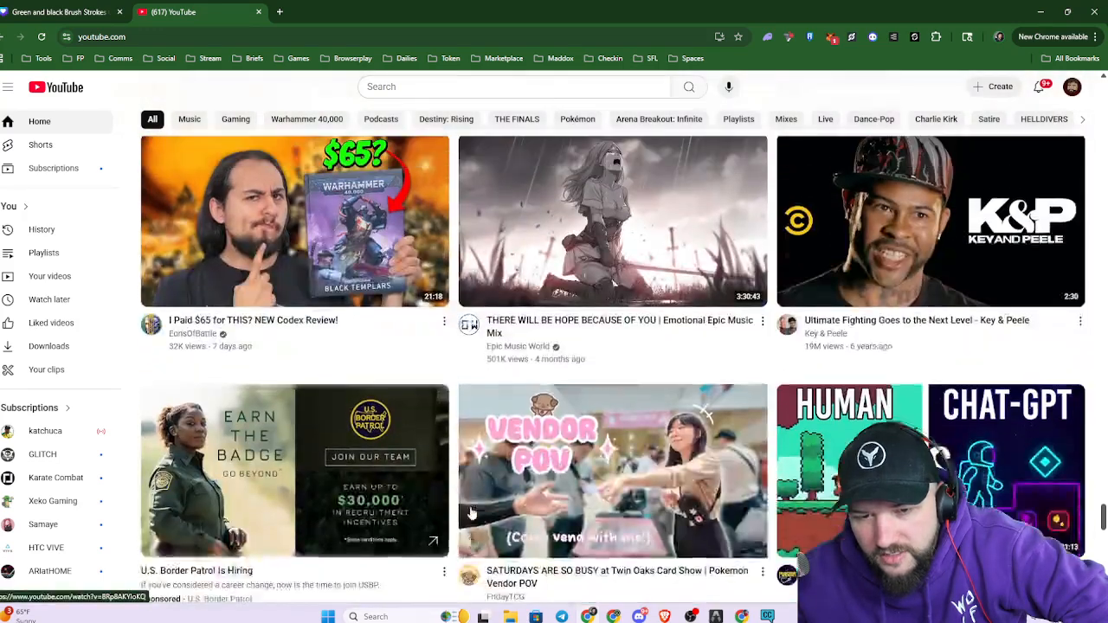
pyautogui.scroll(1, 411, 403)
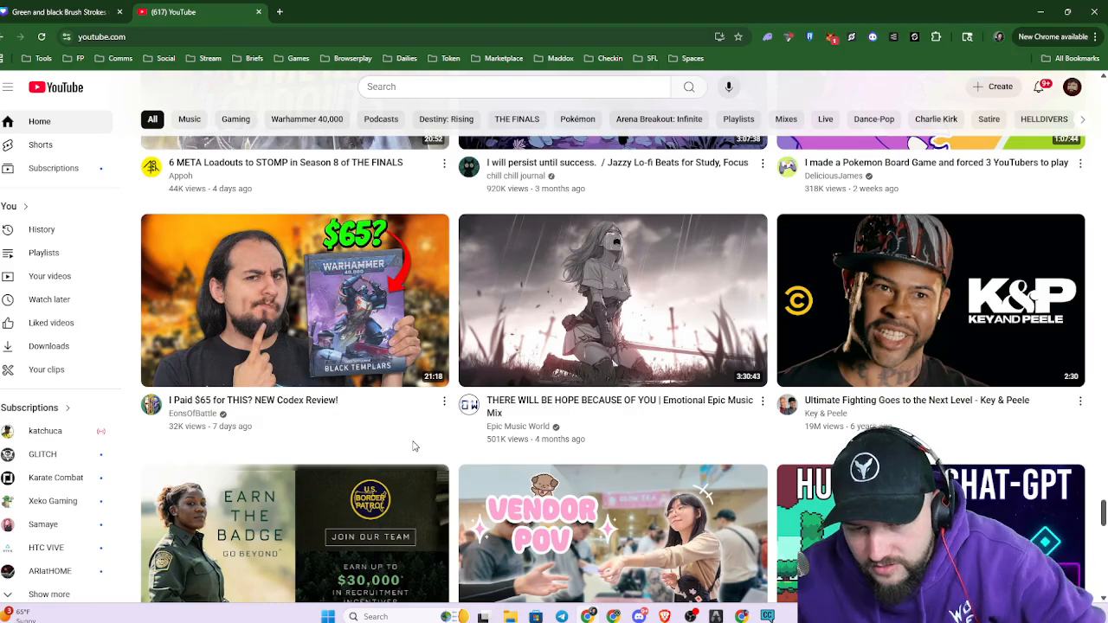
pyautogui.scroll(-7, 519, 449)
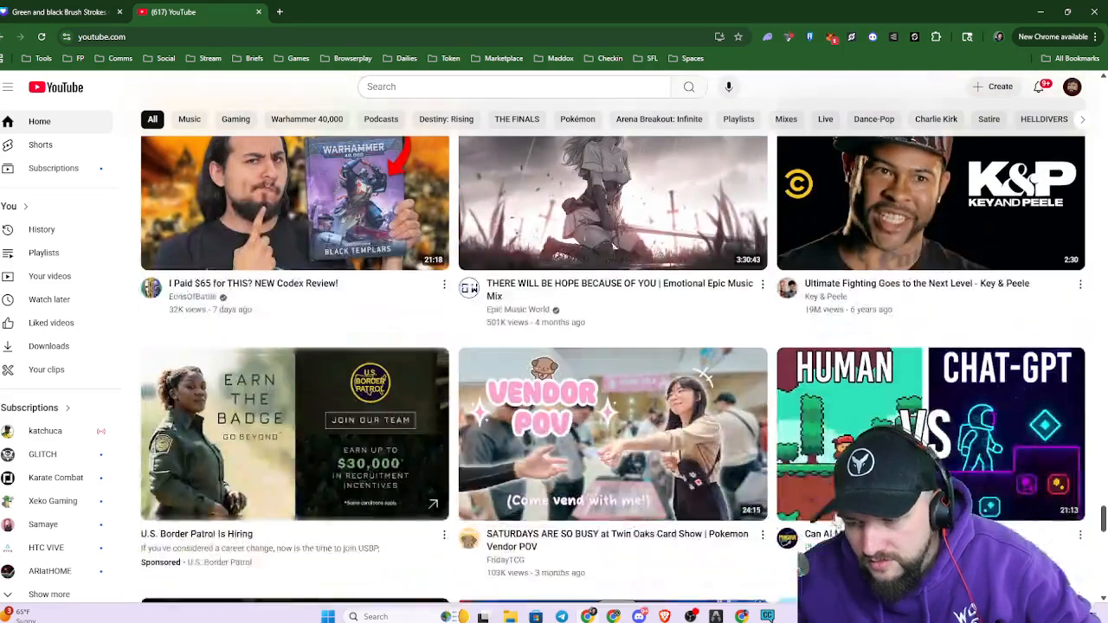
pyautogui.scroll(-5, 761, 474)
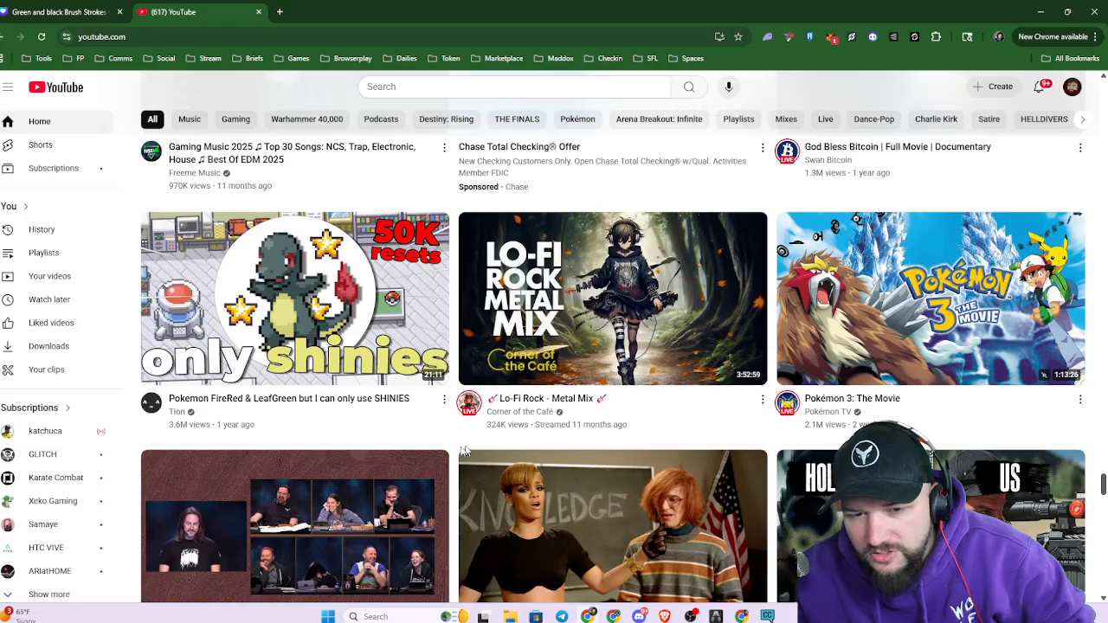
pyautogui.scroll(-5, 761, 442)
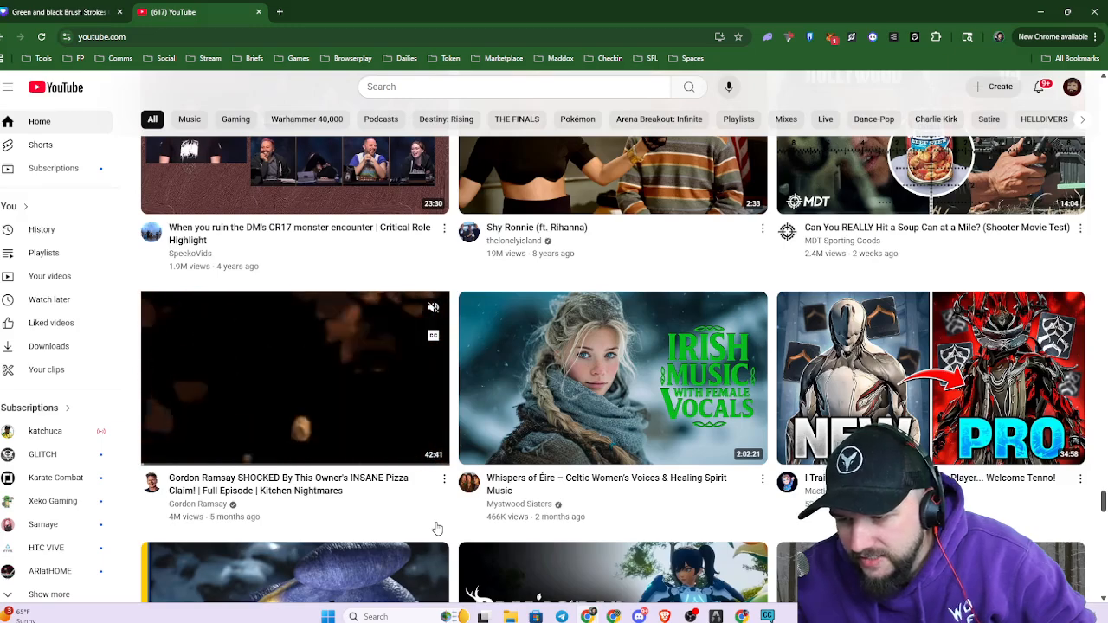
pyautogui.scroll(-3, 437, 528)
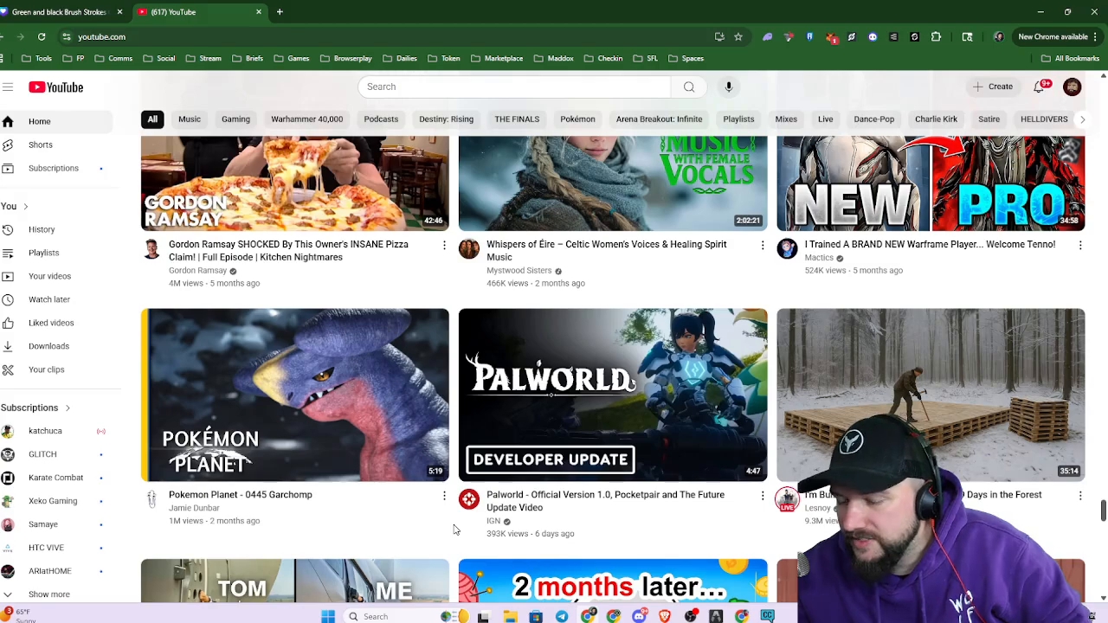
pyautogui.scroll(-3, 454, 530)
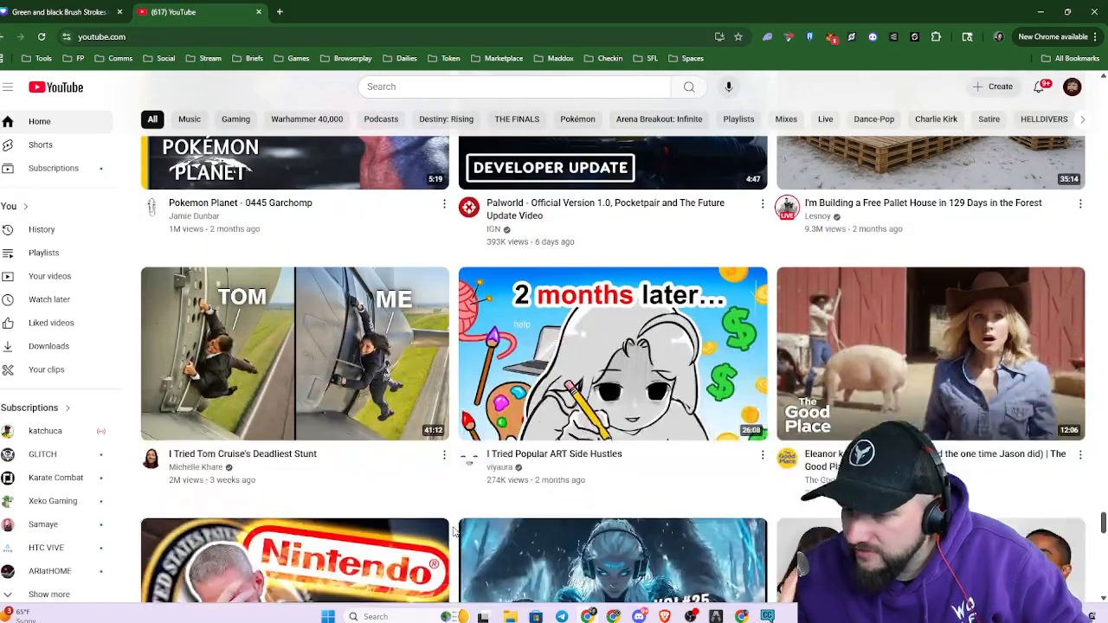
pyautogui.scroll(-3, 462, 502)
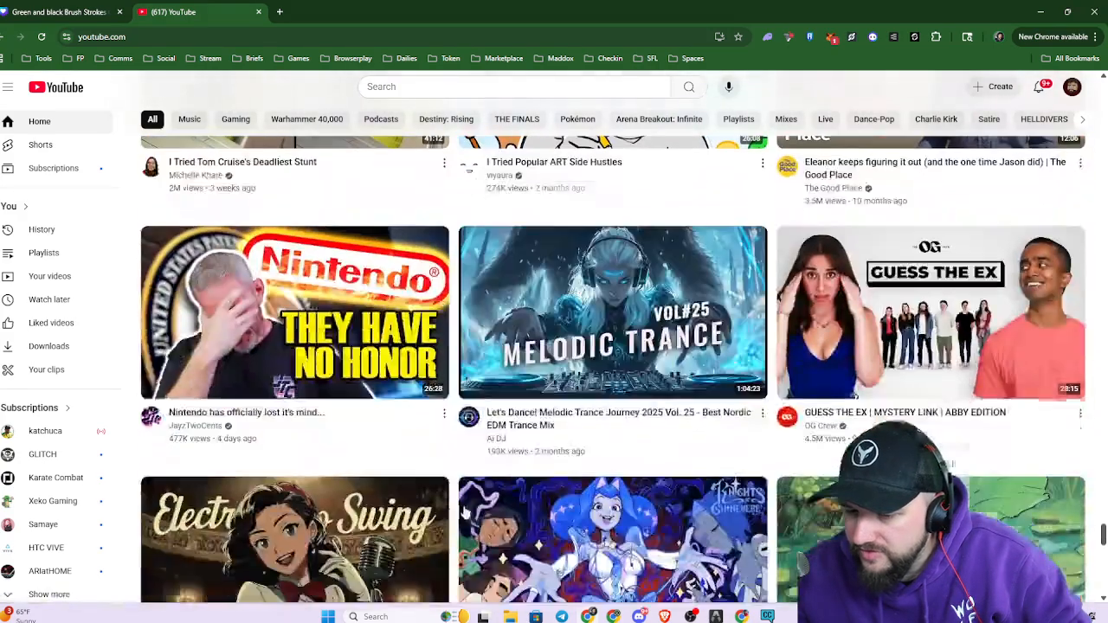
pyautogui.scroll(-3, 451, 481)
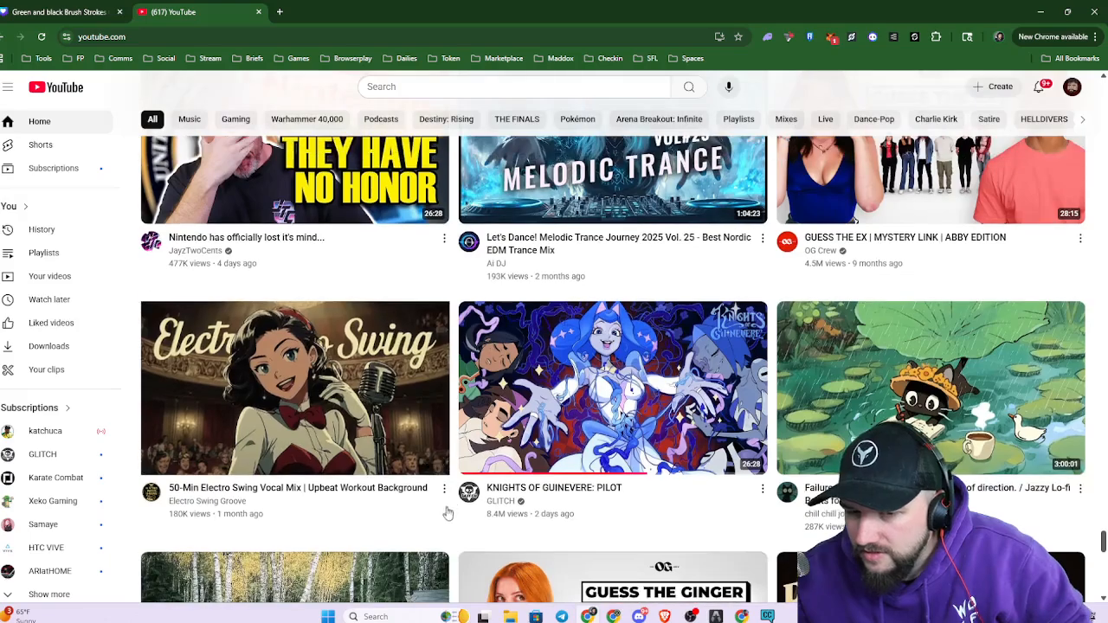
pyautogui.scroll(-3, 446, 519)
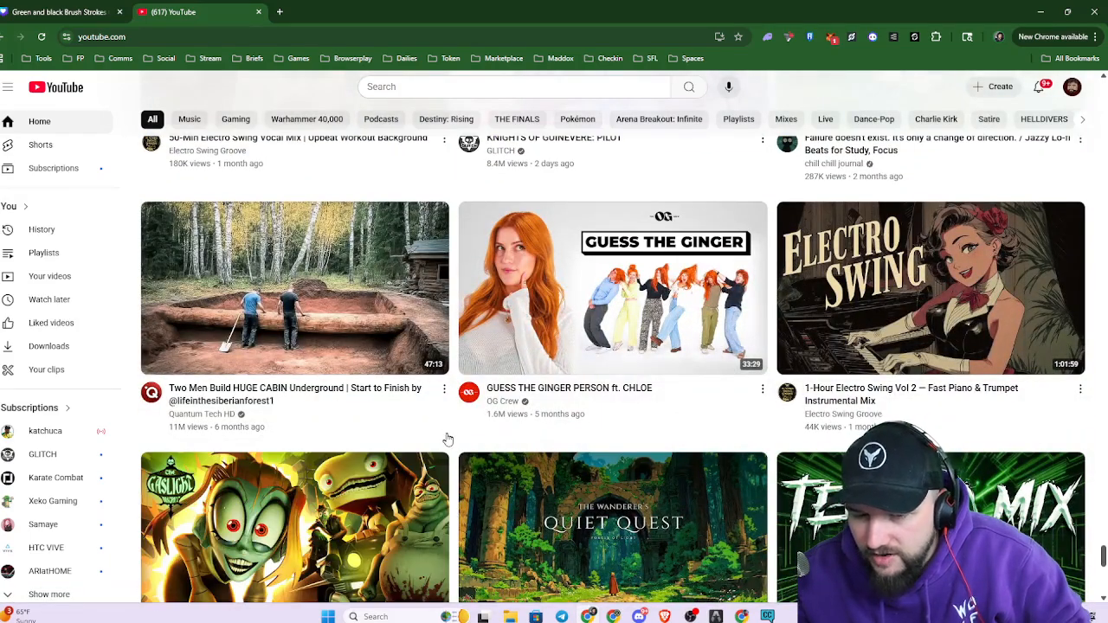
pyautogui.scroll(-5, 447, 440)
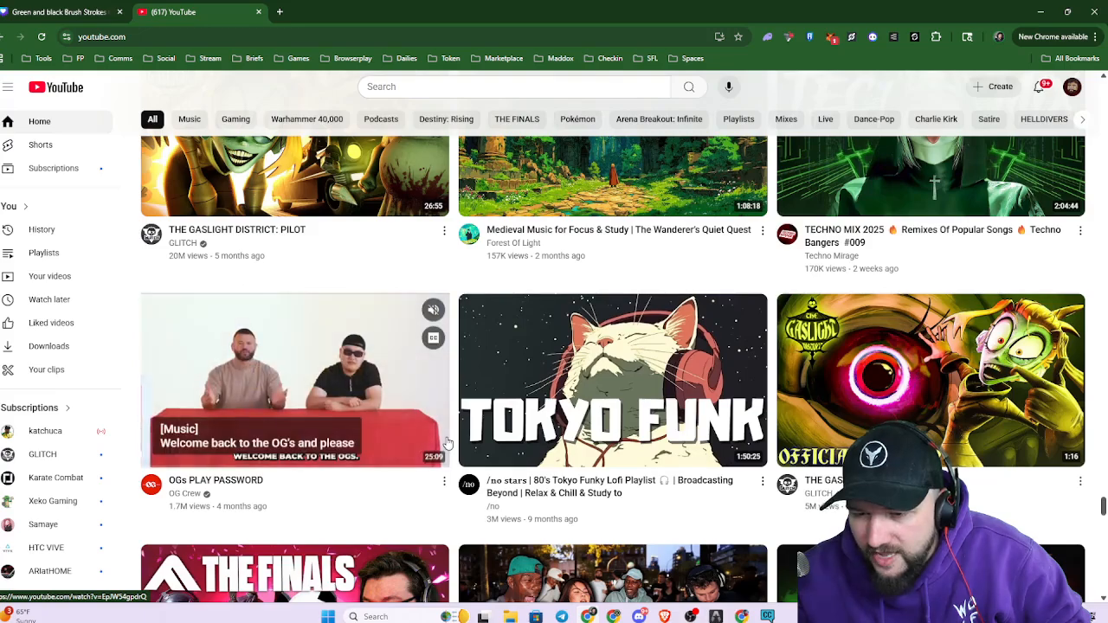
pyautogui.scroll(-5, 447, 443)
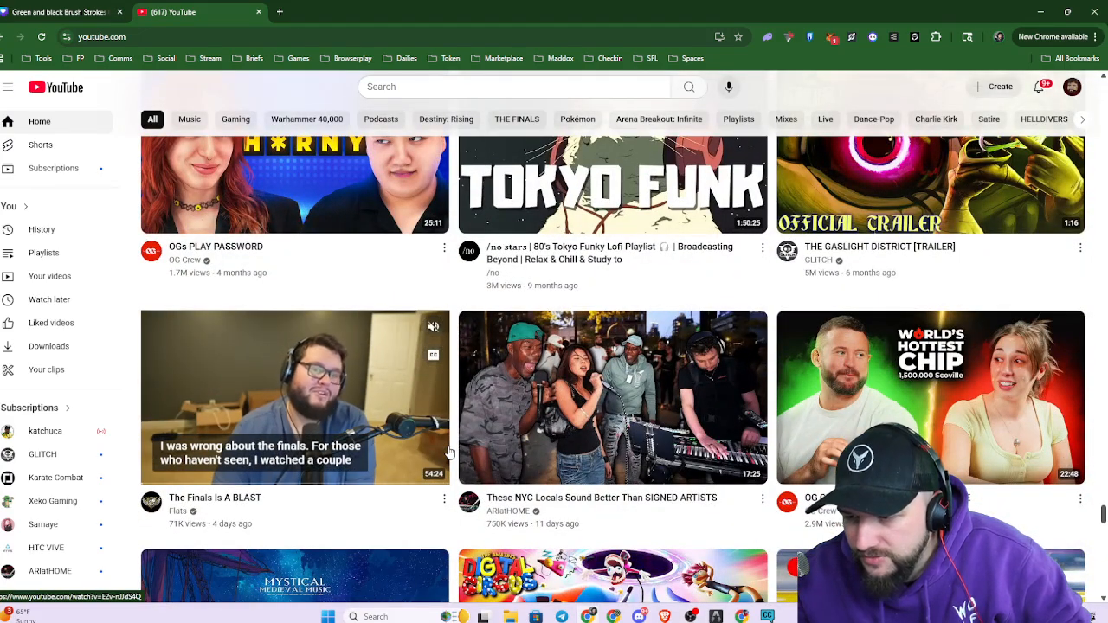
pyautogui.scroll(-5, 448, 452)
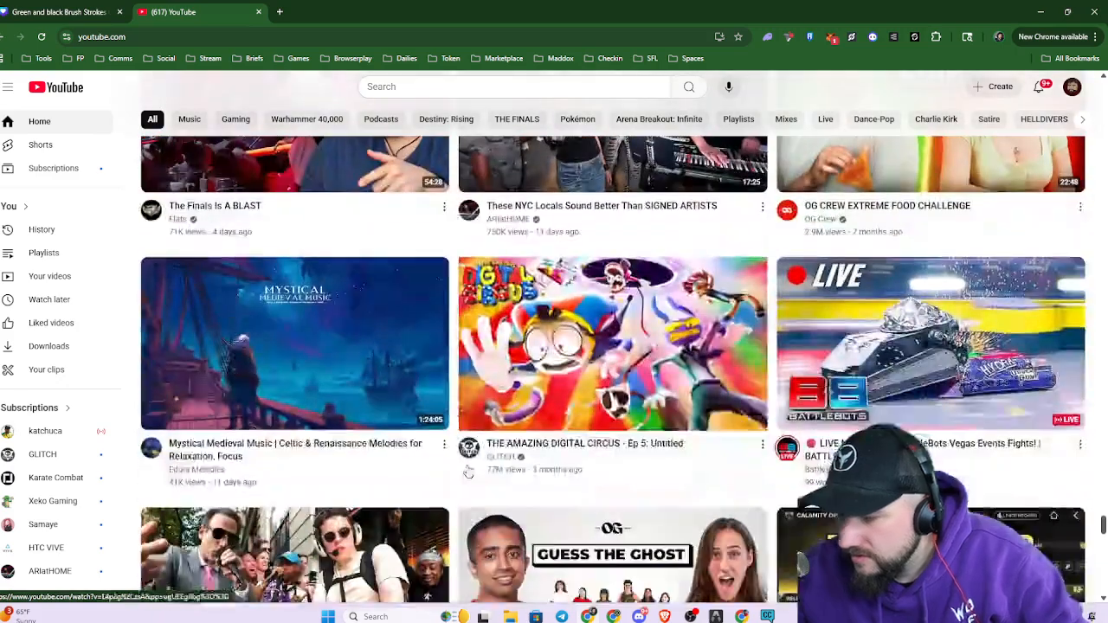
pyautogui.scroll(-3, 459, 470)
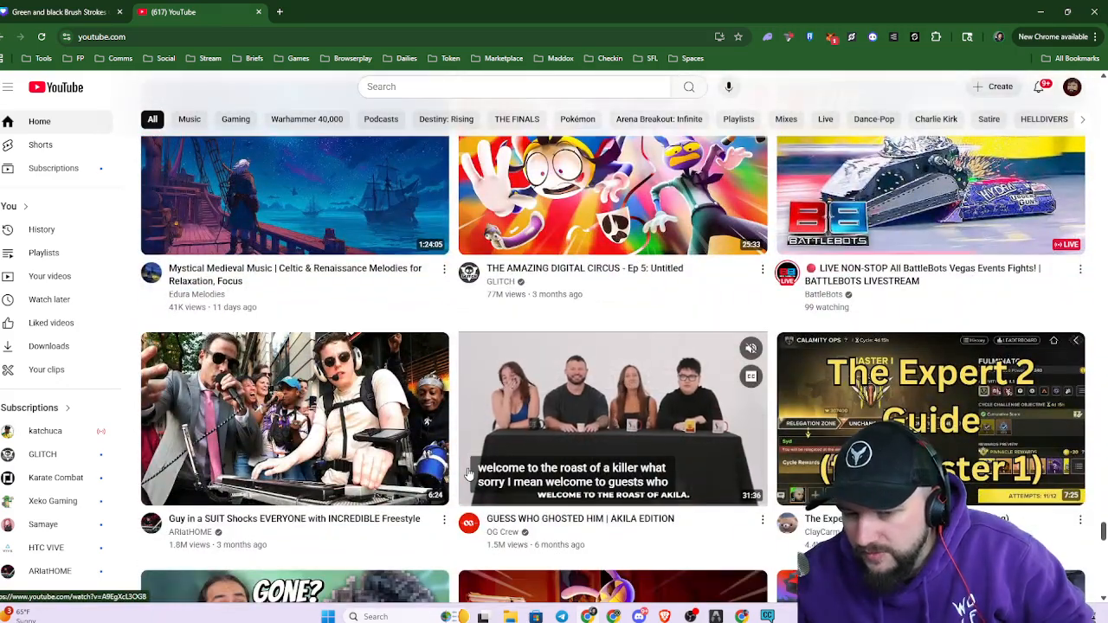
pyautogui.scroll(-3, 467, 473)
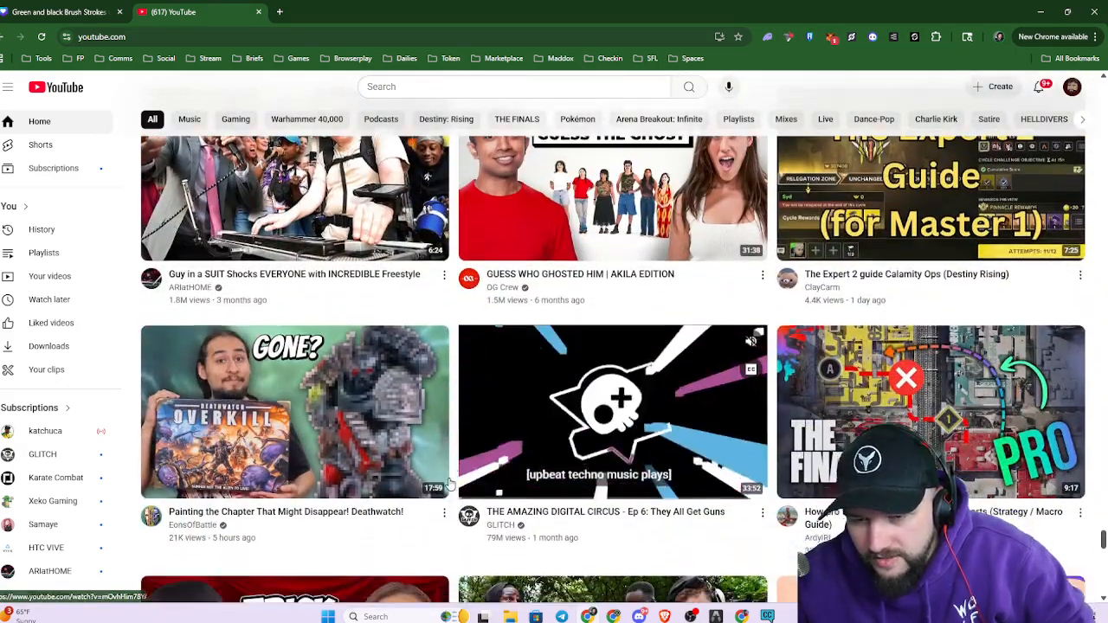
pyautogui.scroll(-1, 448, 485)
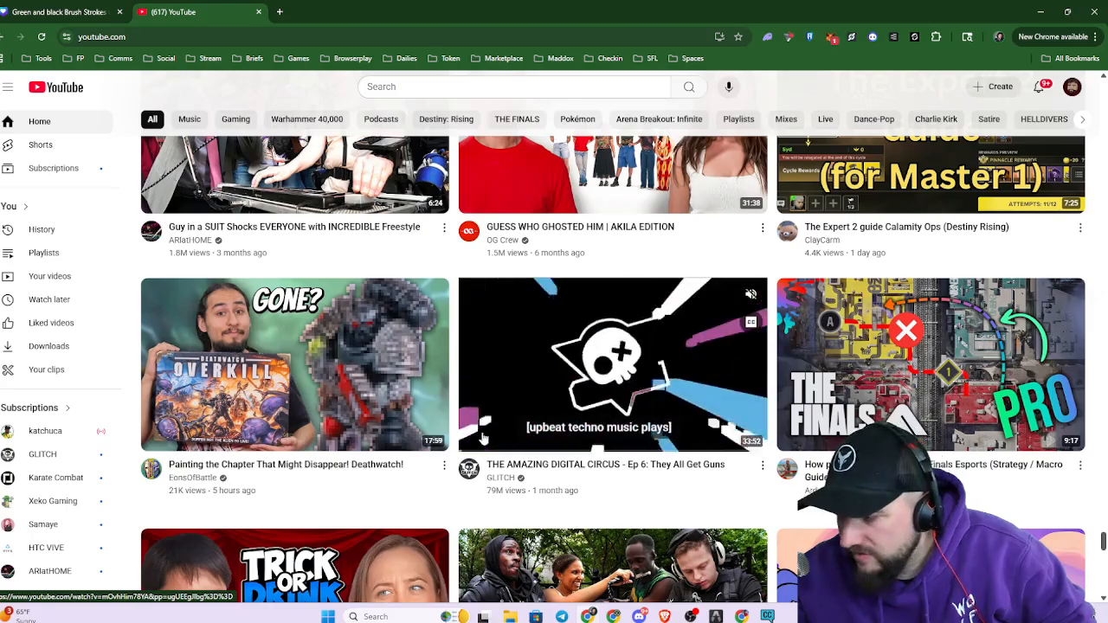
pyautogui.scroll(-6, 482, 439)
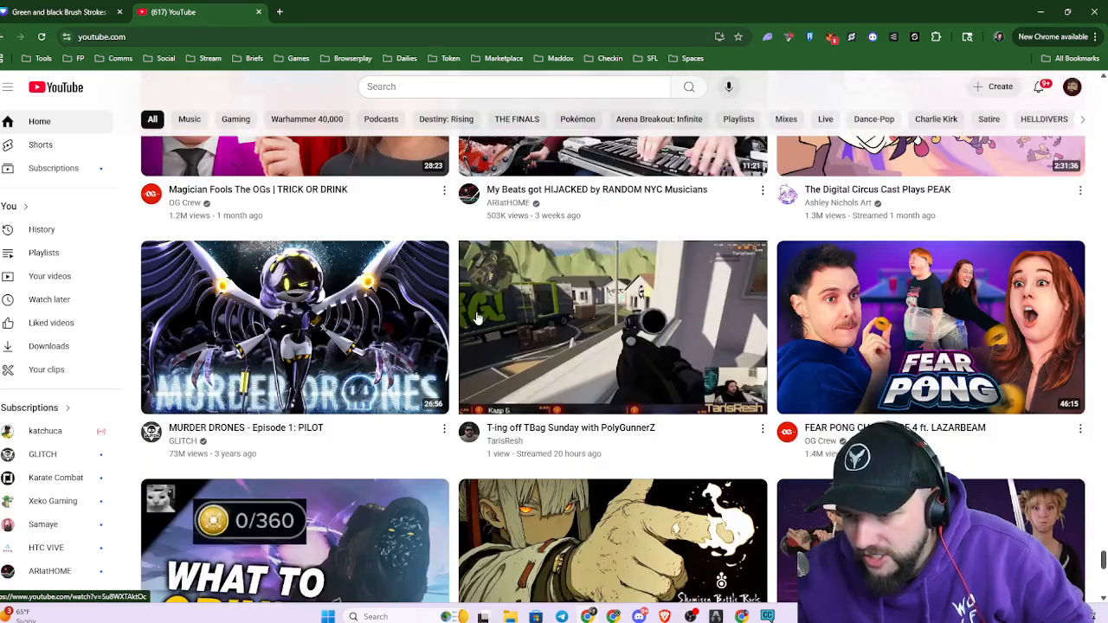
pyautogui.scroll(-3, 446, 329)
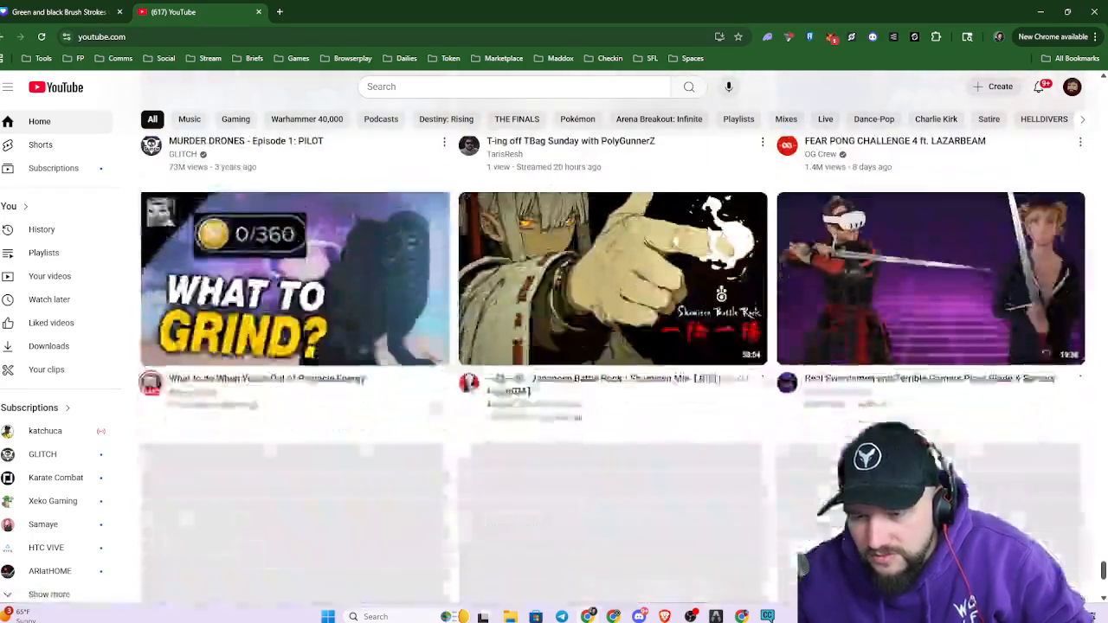
pyautogui.scroll(-3, 452, 365)
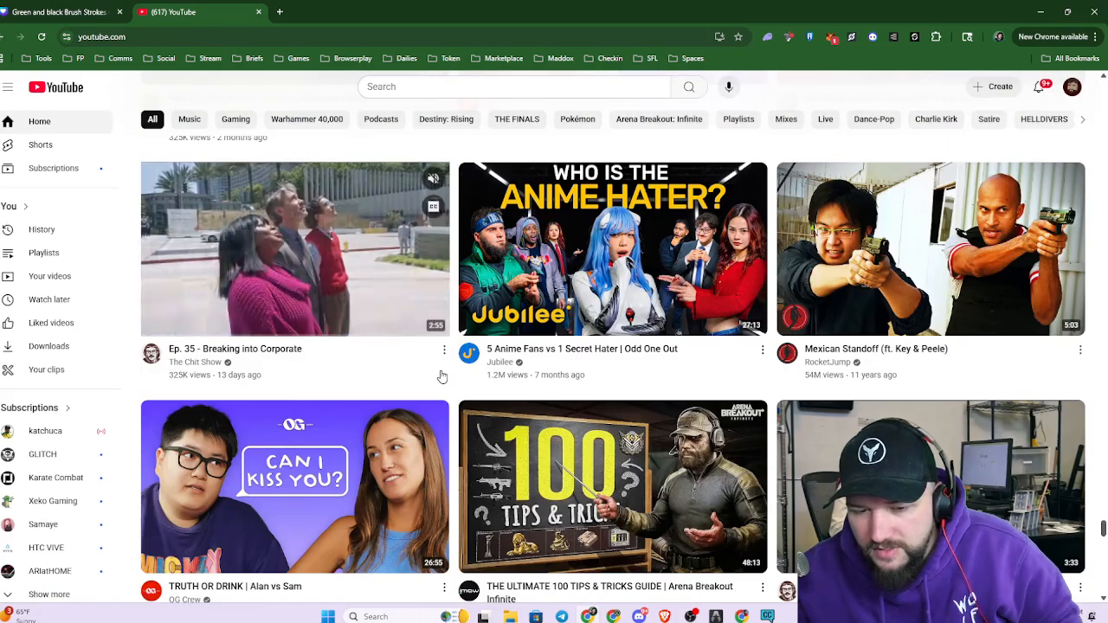
pyautogui.scroll(-2, 441, 376)
pyautogui.scroll(-2, 443, 374)
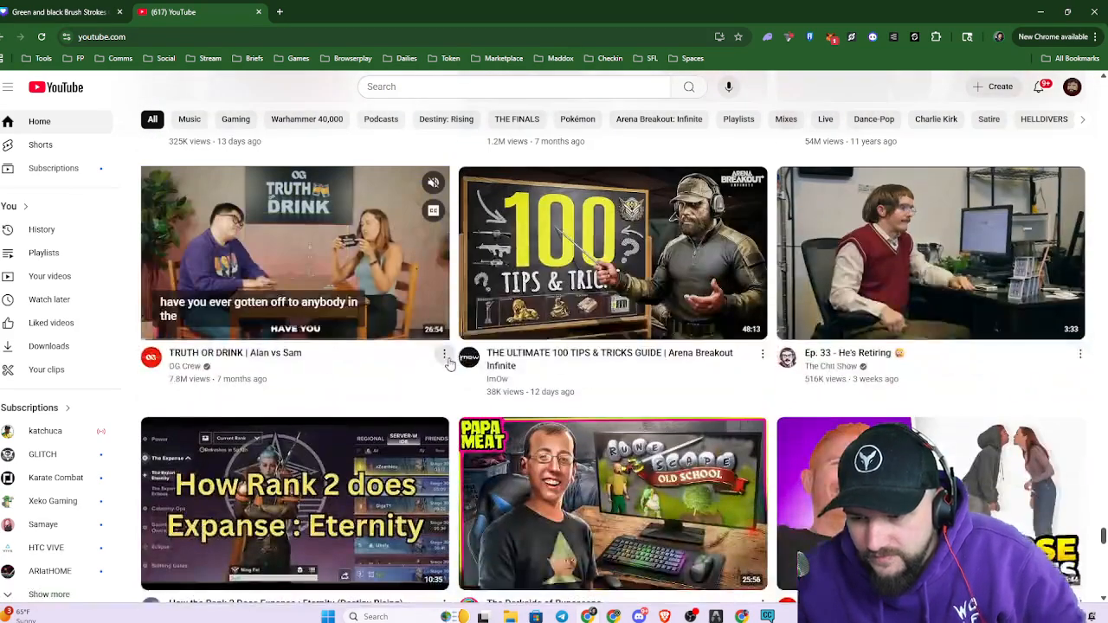
pyautogui.scroll(-6, 447, 363)
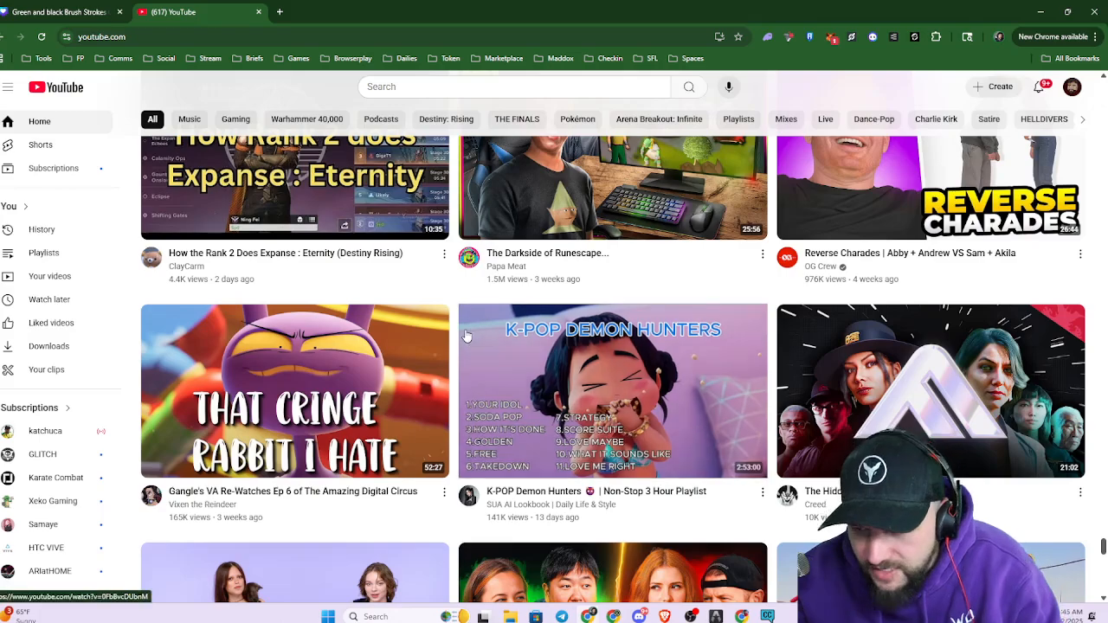
pyautogui.scroll(-7, 464, 338)
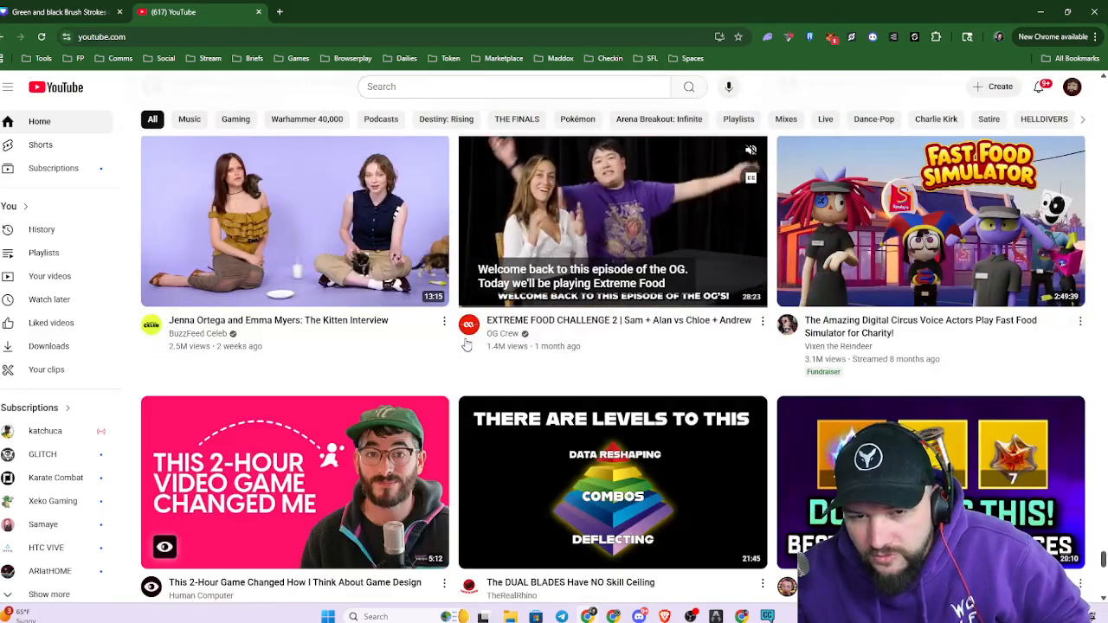
pyautogui.scroll(-11, 465, 355)
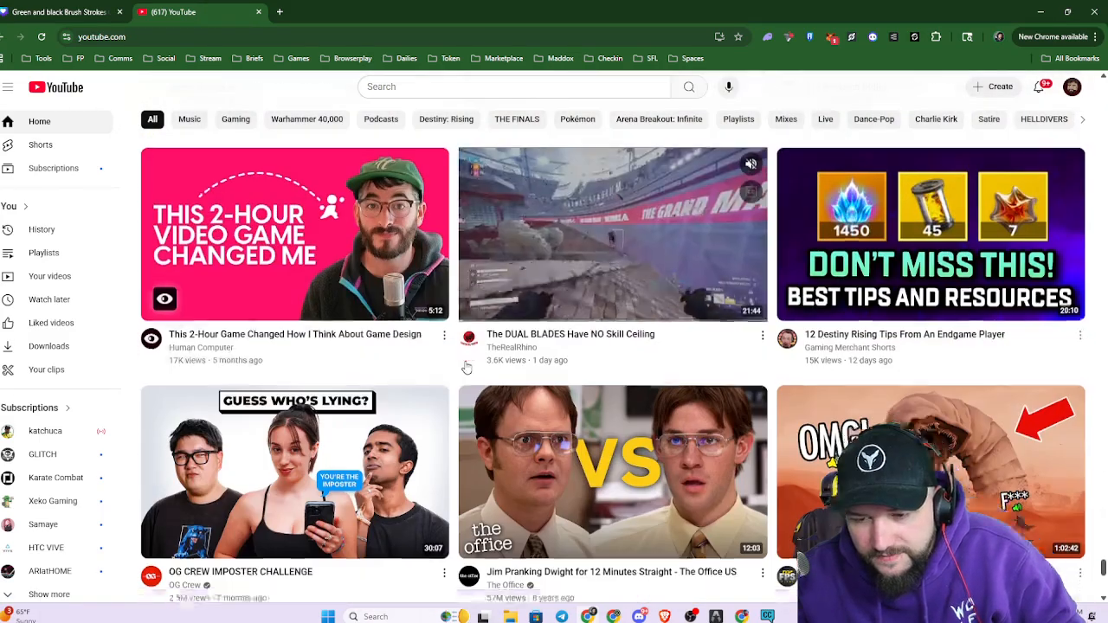
pyautogui.scroll(-4, 463, 368)
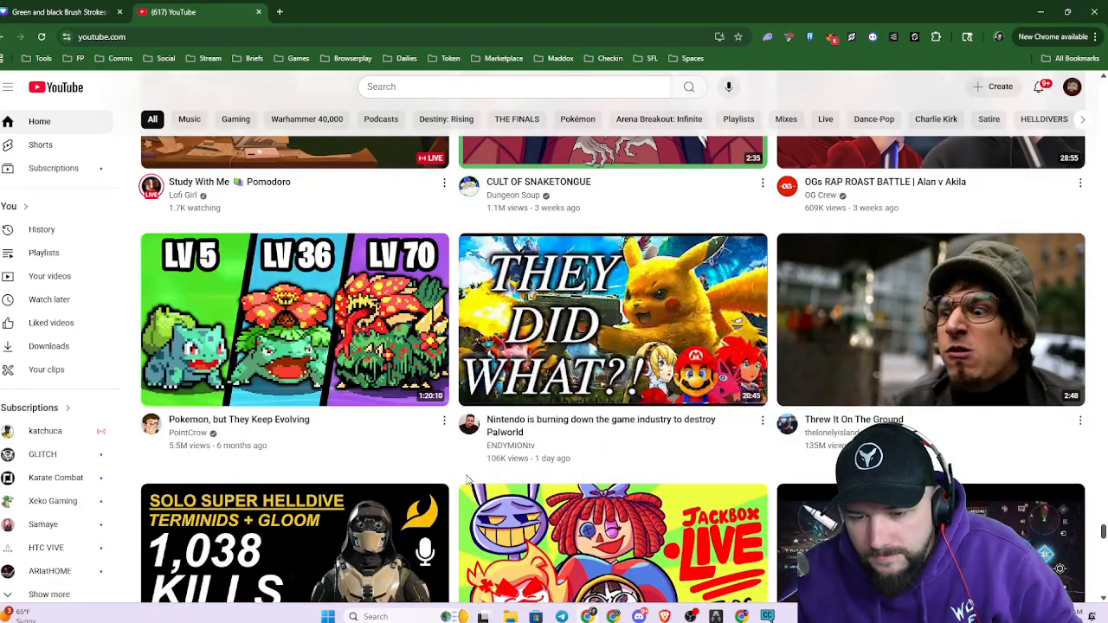
pyautogui.scroll(-5, 472, 433)
pyautogui.scroll(-3, 472, 446)
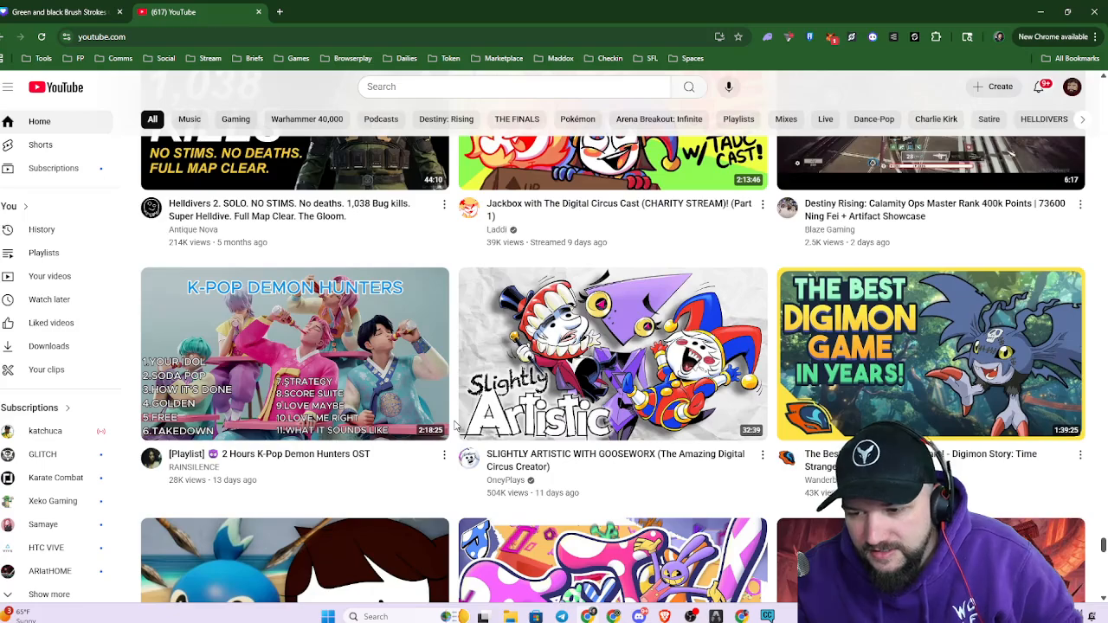
pyautogui.scroll(-6, 459, 433)
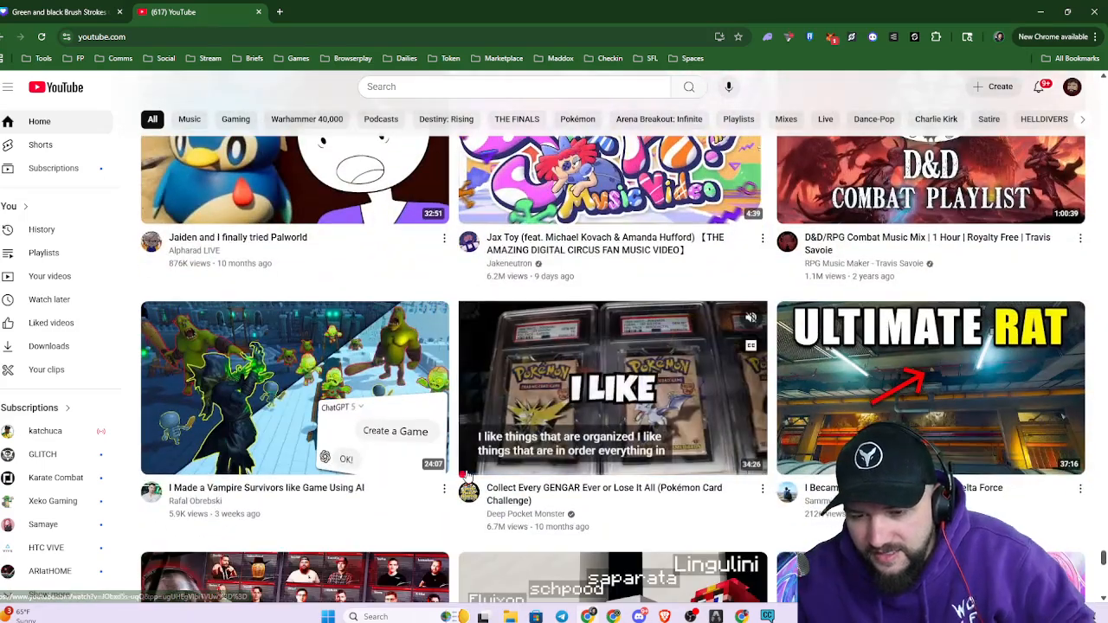
pyautogui.scroll(-3, 465, 476)
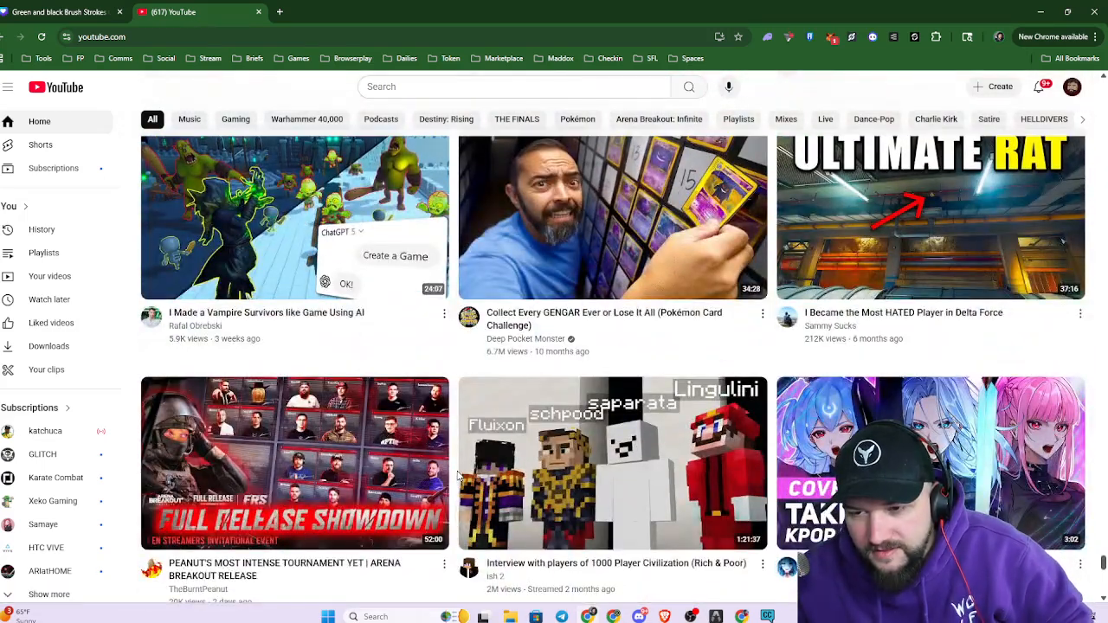
pyautogui.moveTo(462, 470)
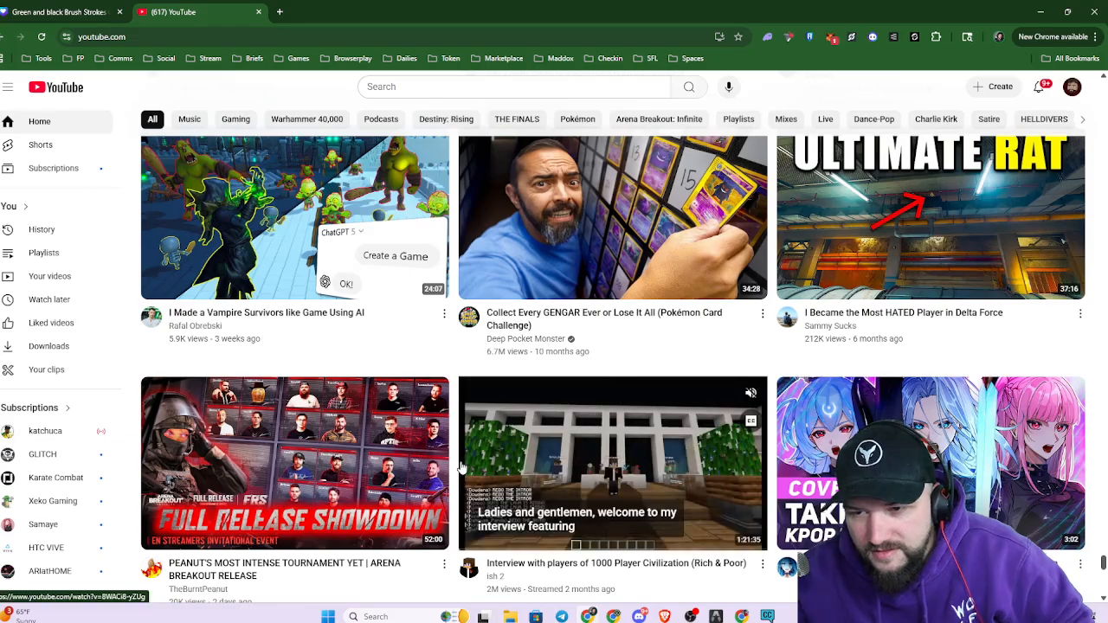
pyautogui.scroll(-3, 461, 470)
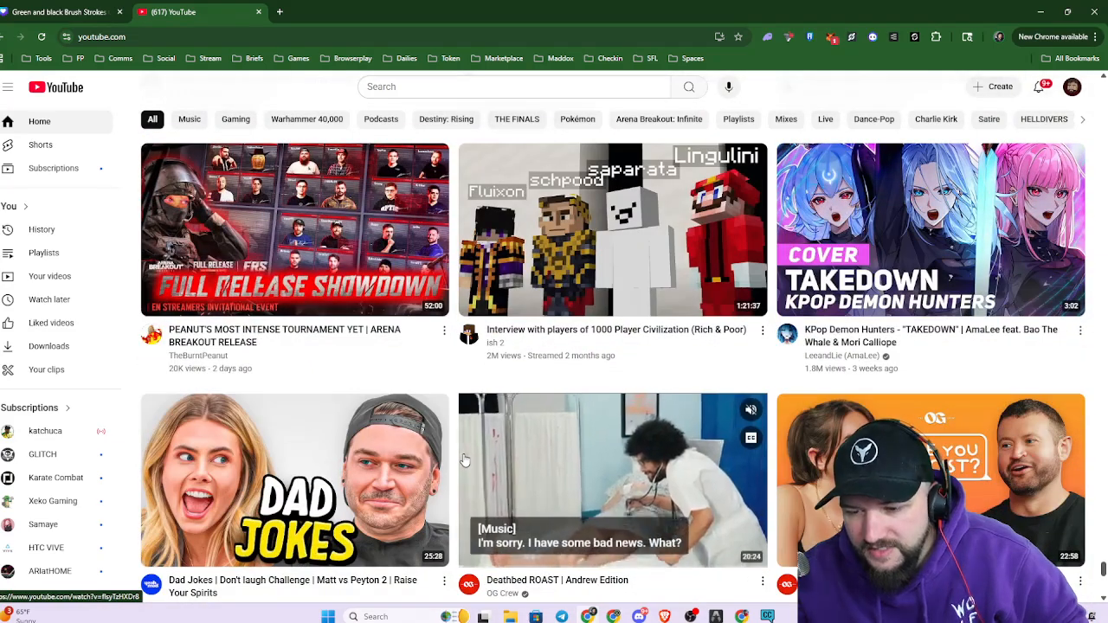
pyautogui.scroll(-3, 463, 459)
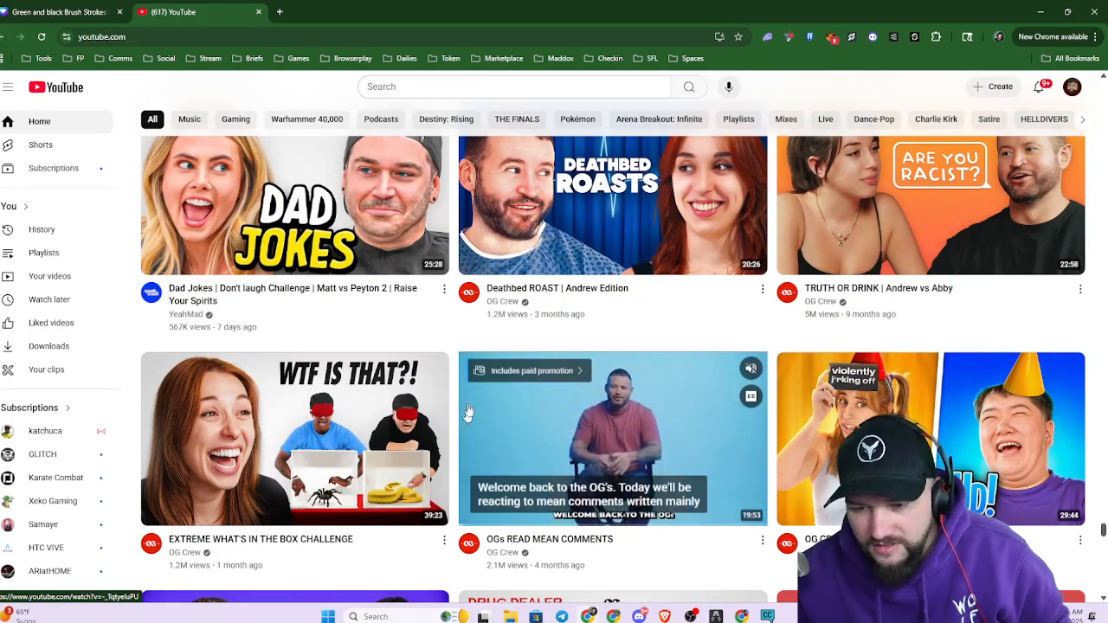
# Capture a screen snip of the "EXTREME WHAT'S IN THE BOX CHALLENGE" thumbnail with its title in the YouTube home feed
pyautogui.scroll(-3, 451, 333)
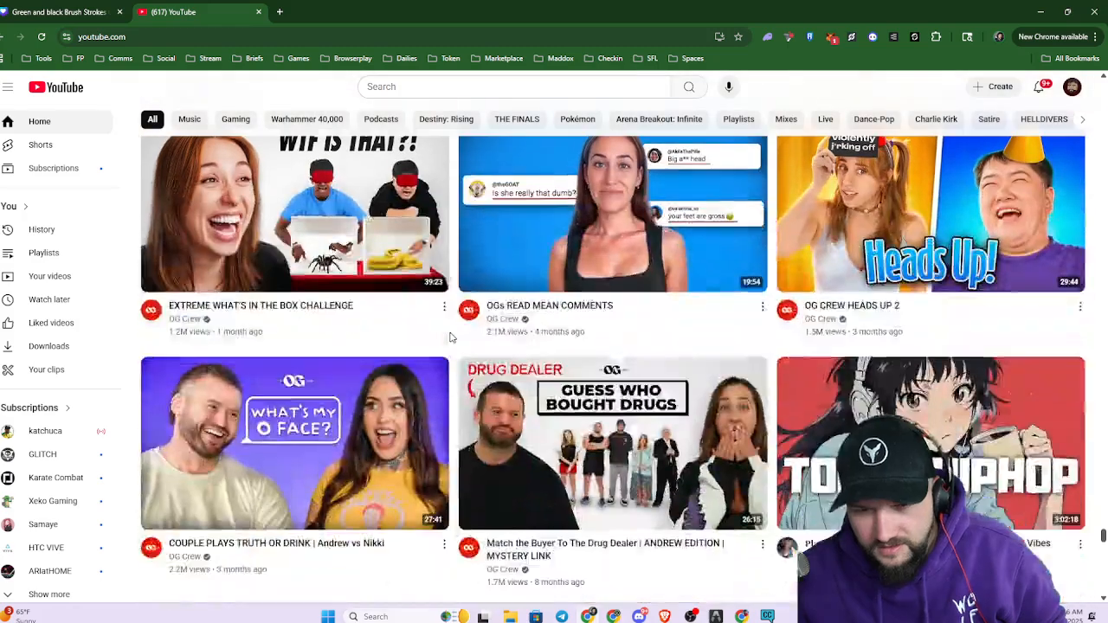
pyautogui.scroll(1, 449, 339)
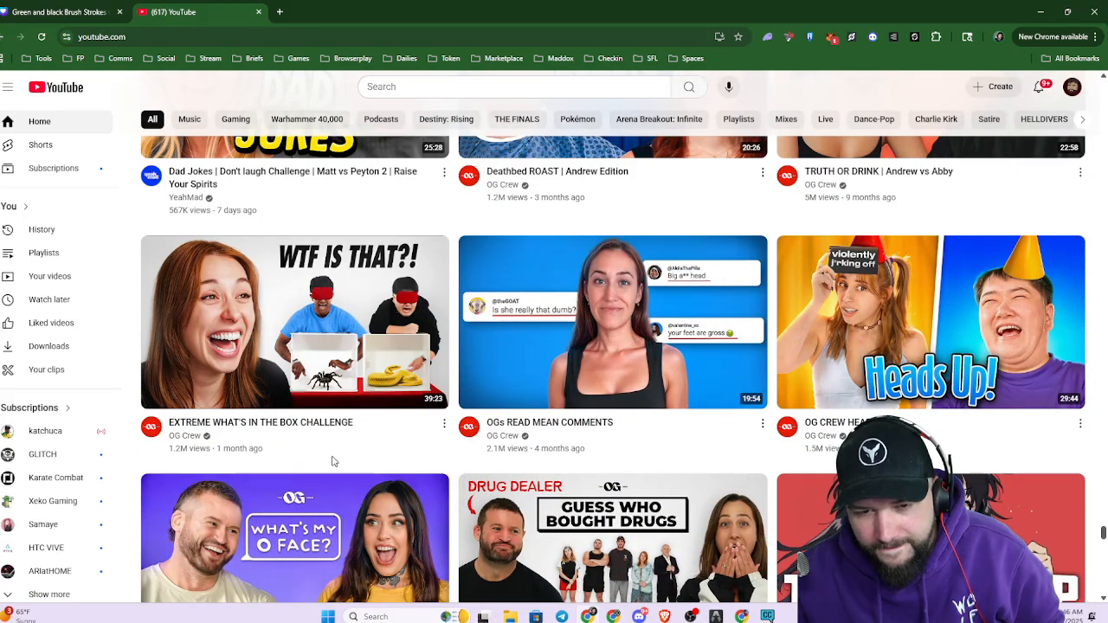
pyautogui.scroll(-2, 332, 461)
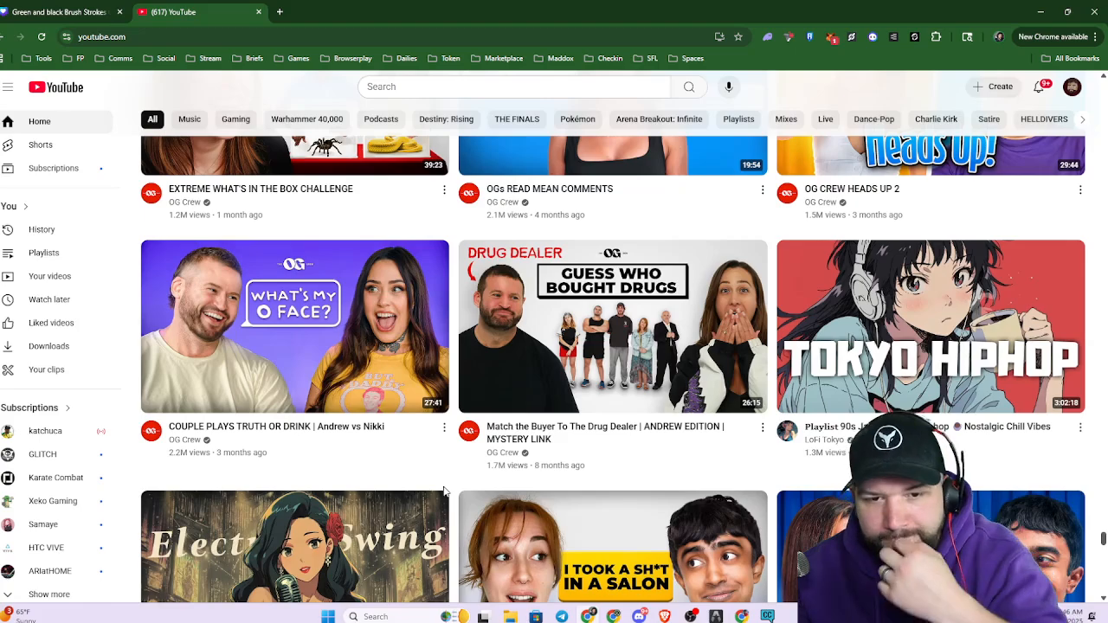
pyautogui.scroll(1, 445, 492)
pyautogui.scroll(1, 460, 491)
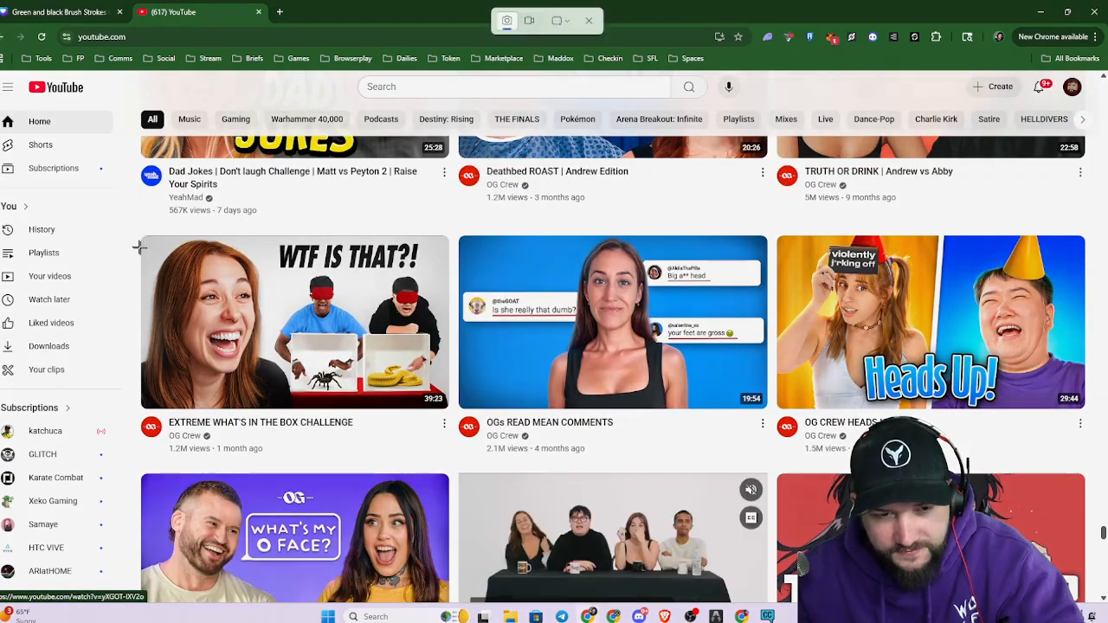
pyautogui.press('super+shift+s')
pyautogui.moveTo(134, 221); pyautogui.dragTo(456, 449)
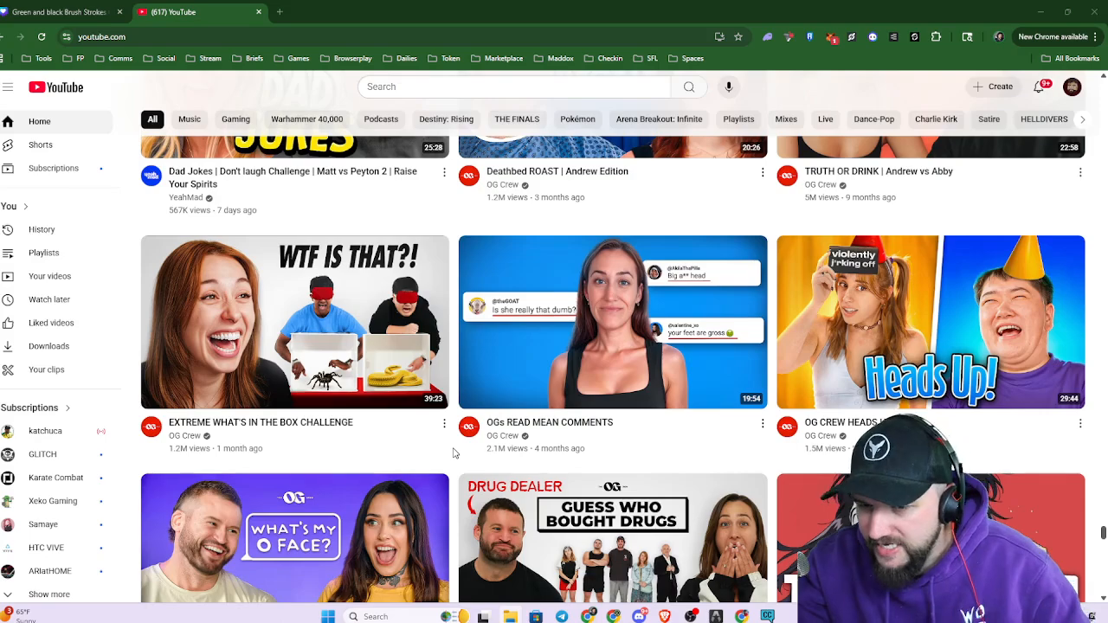
# Examine more thumbnails further down the YouTube home feed for speech bubbles, before-and-after or versus layouts, arrows, short bold captions and expressive cut-out faces
pyautogui.scroll(-2, 453, 453)
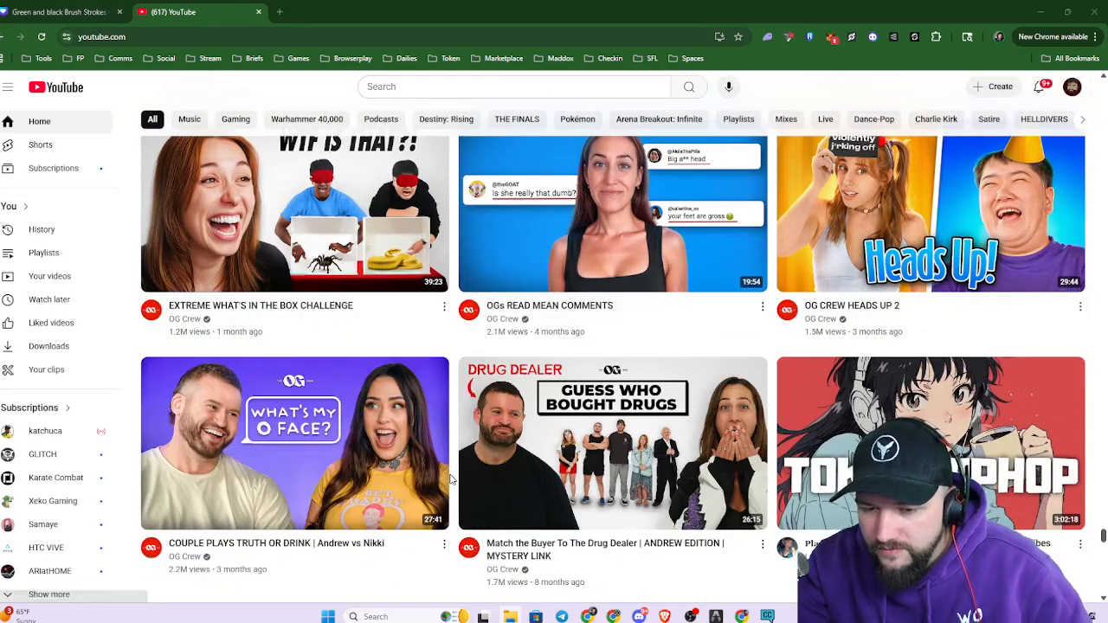
pyautogui.scroll(-3, 457, 476)
pyautogui.scroll(-3, 459, 478)
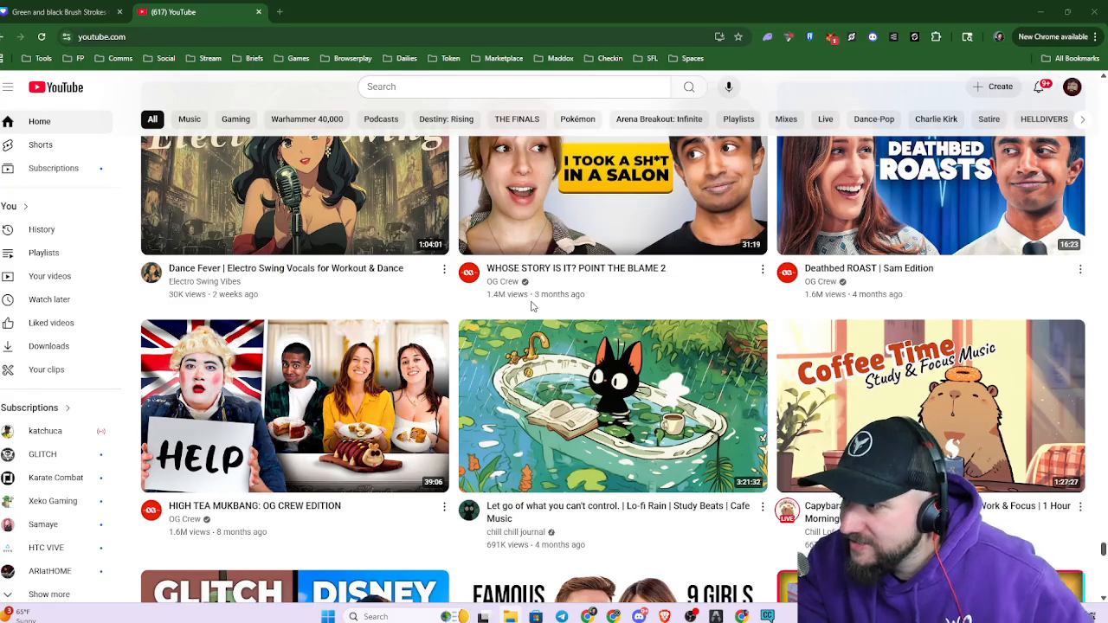
pyautogui.scroll(-3, 465, 286)
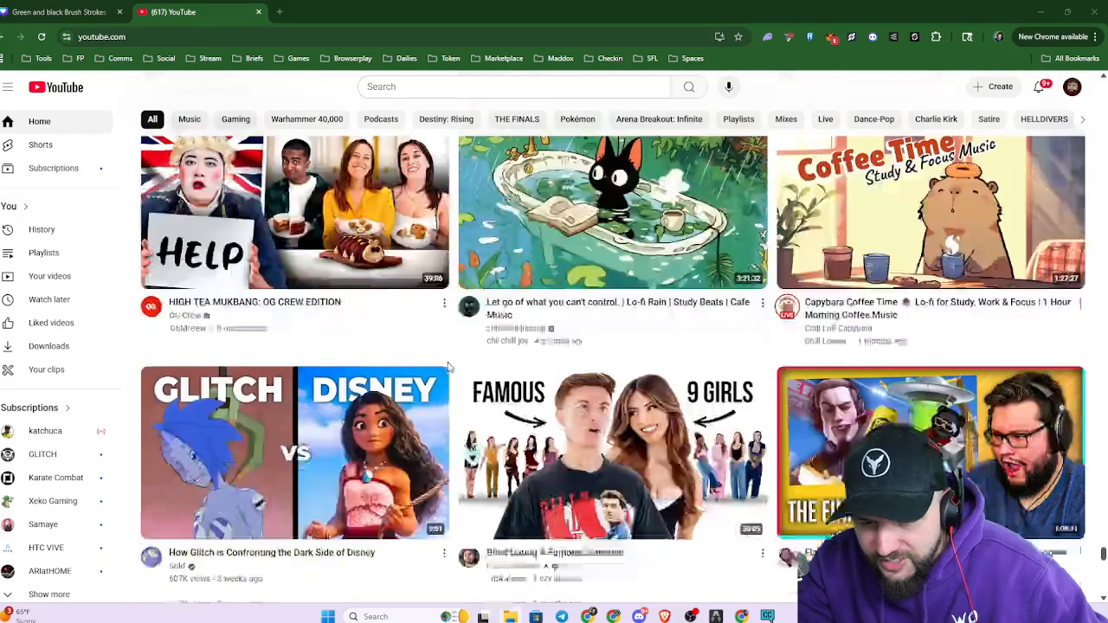
pyautogui.scroll(-3, 465, 354)
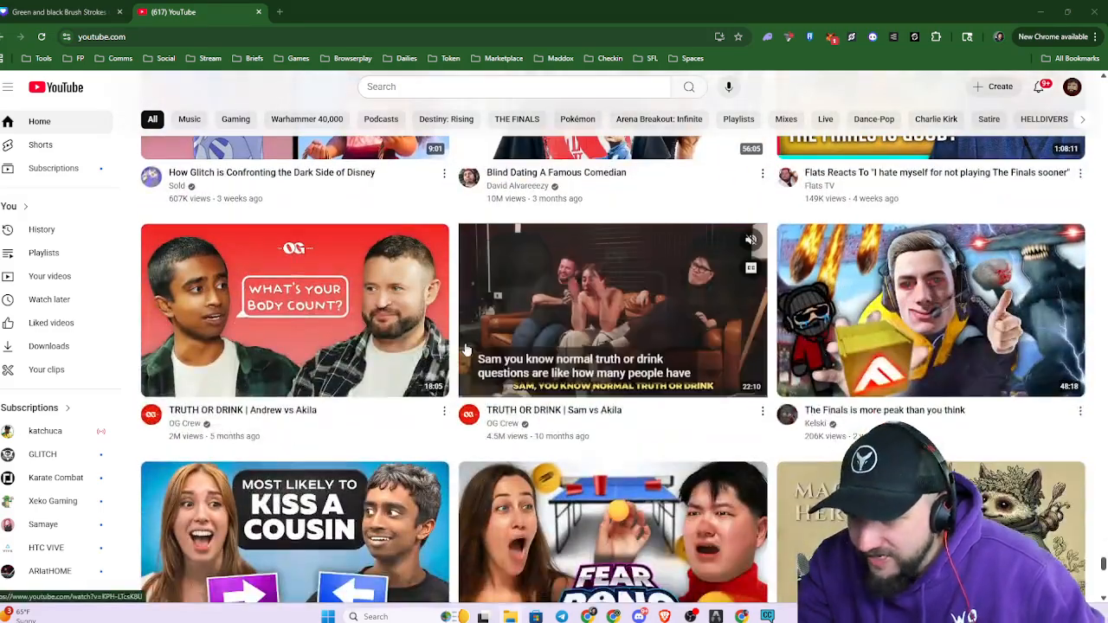
pyautogui.scroll(-7, 457, 353)
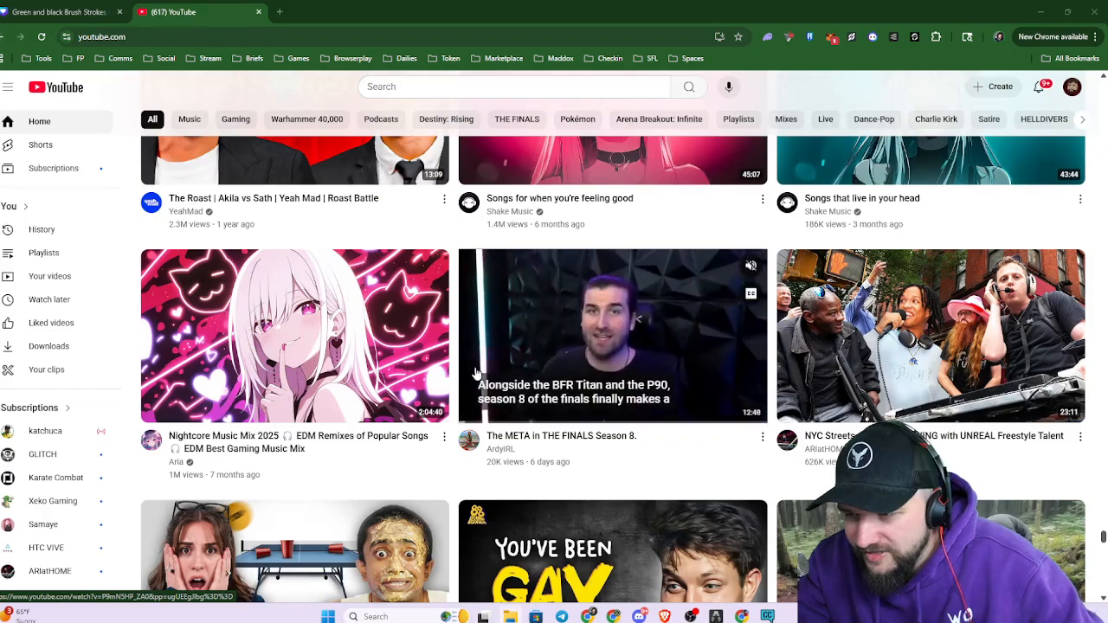
pyautogui.scroll(-3, 476, 381)
pyautogui.scroll(-9, 482, 371)
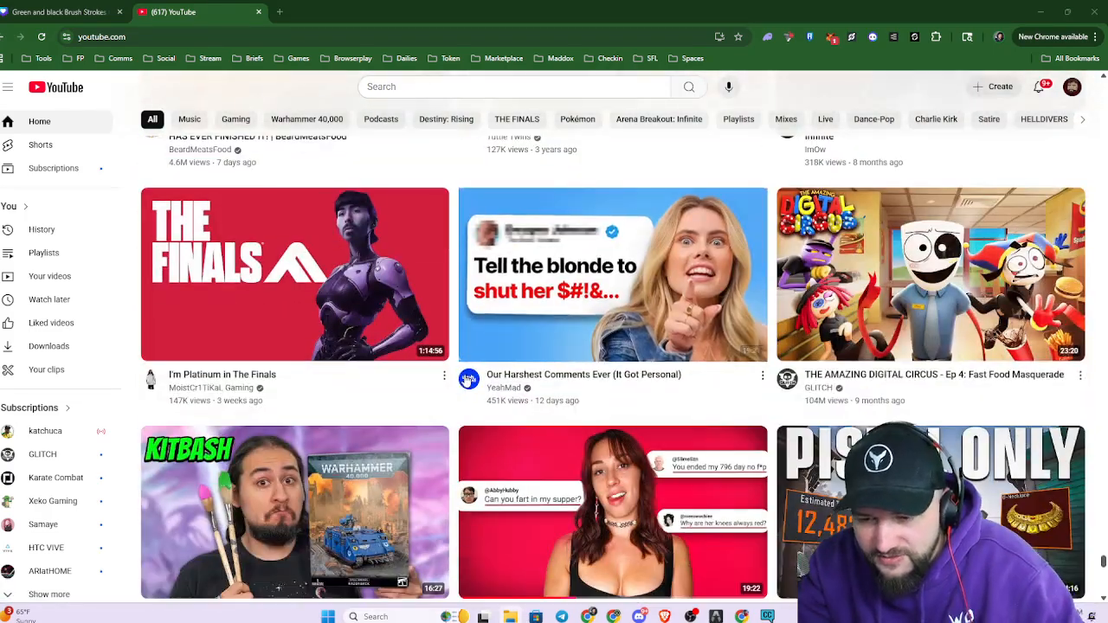
pyautogui.scroll(-3, 463, 385)
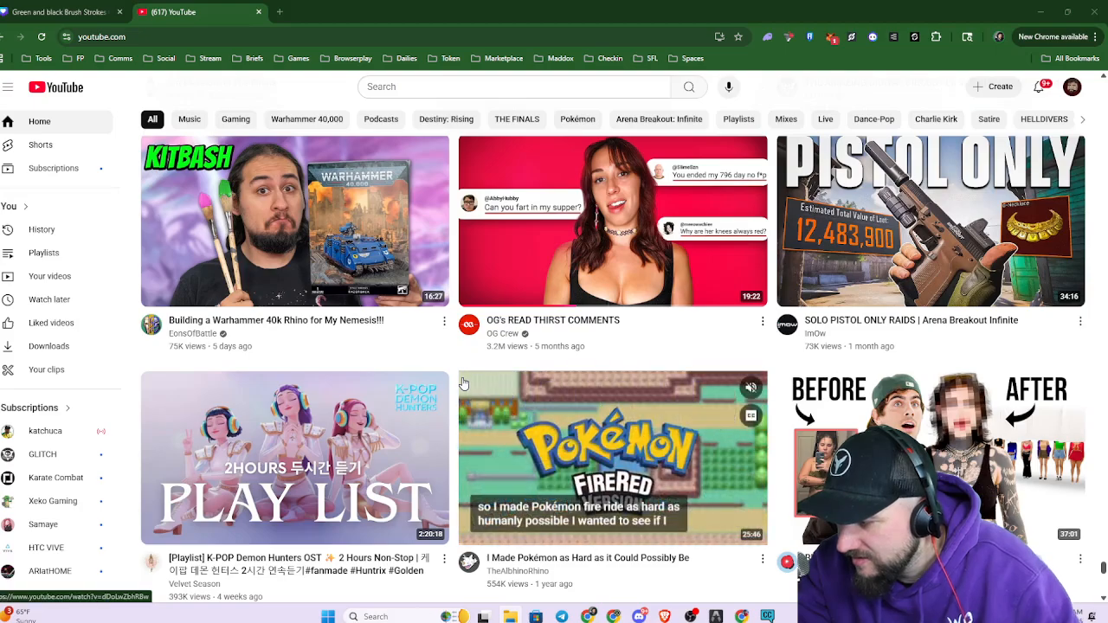
pyautogui.scroll(-3, 462, 382)
pyautogui.scroll(-4, 461, 381)
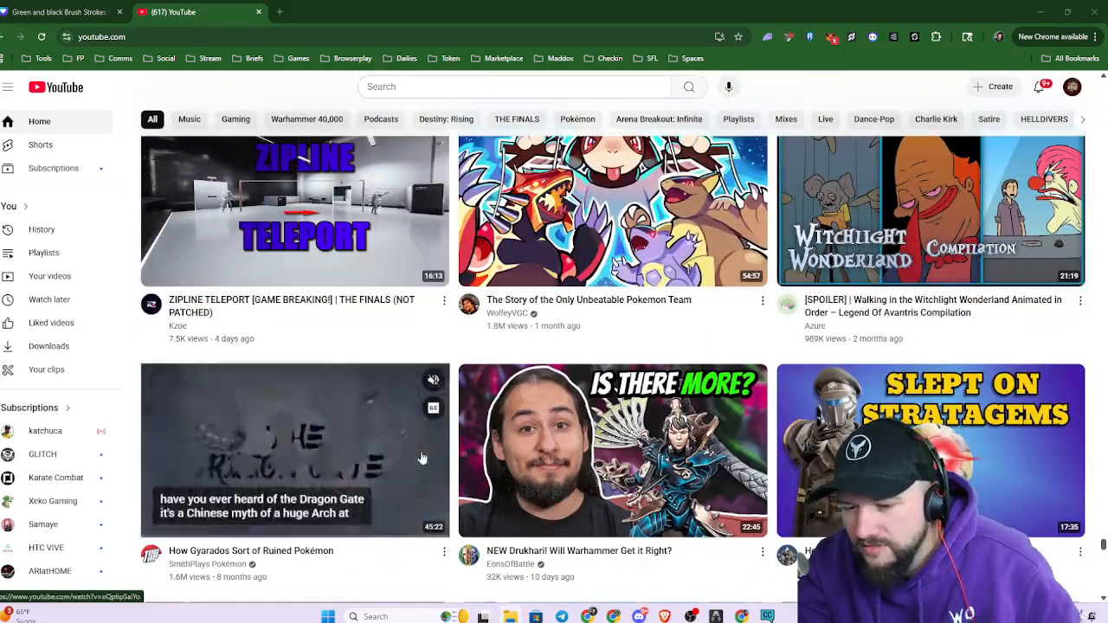
pyautogui.scroll(-4, 429, 446)
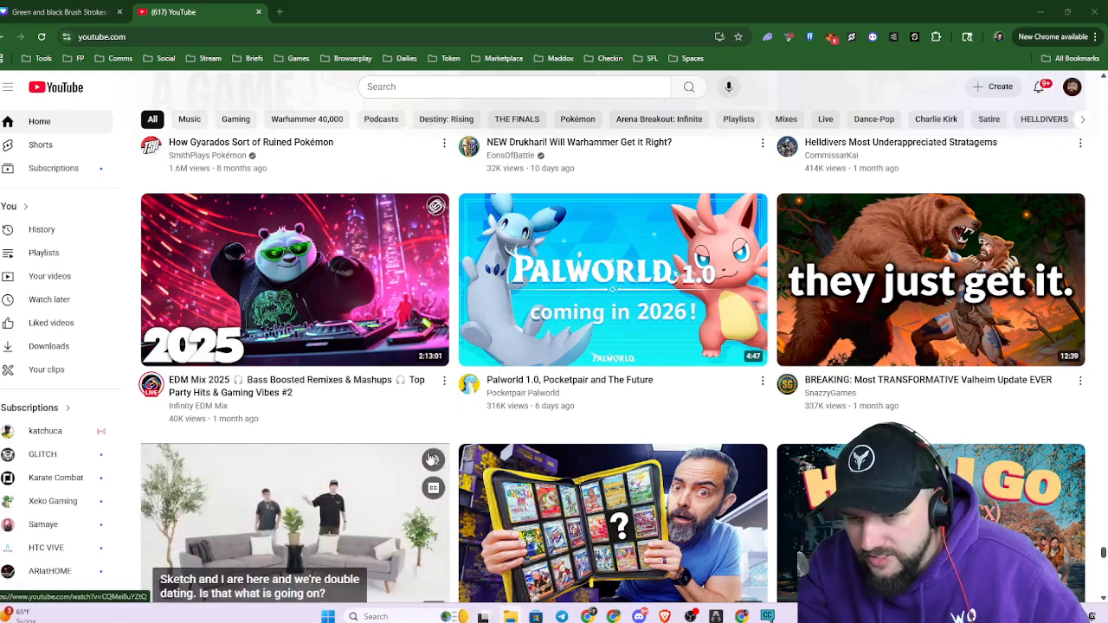
pyautogui.moveTo(735, 345)
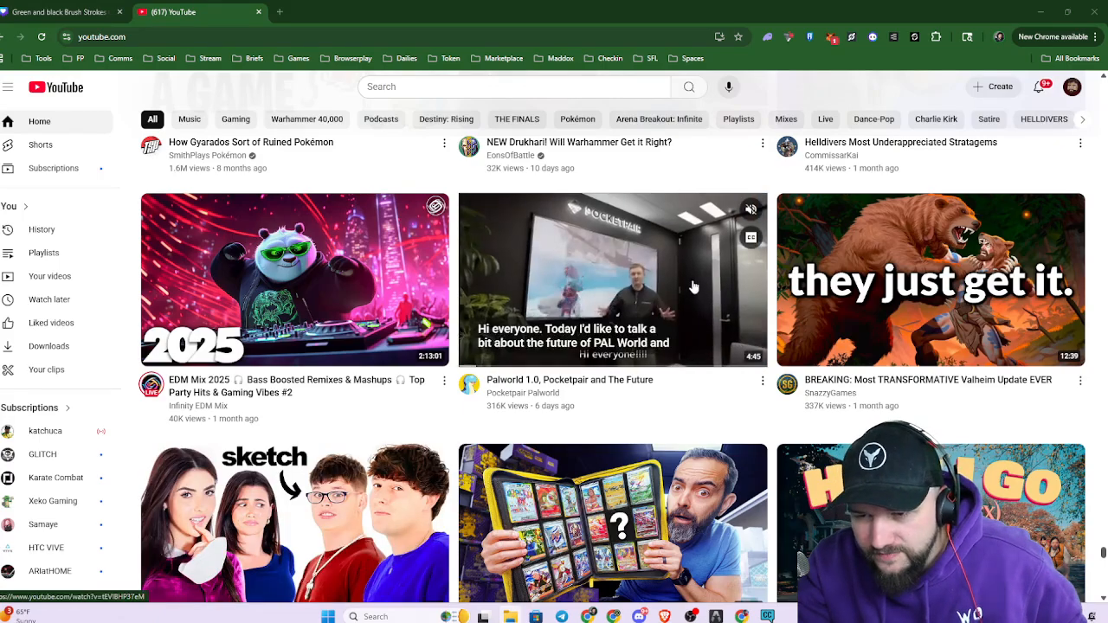
pyautogui.scroll(-2, 762, 407)
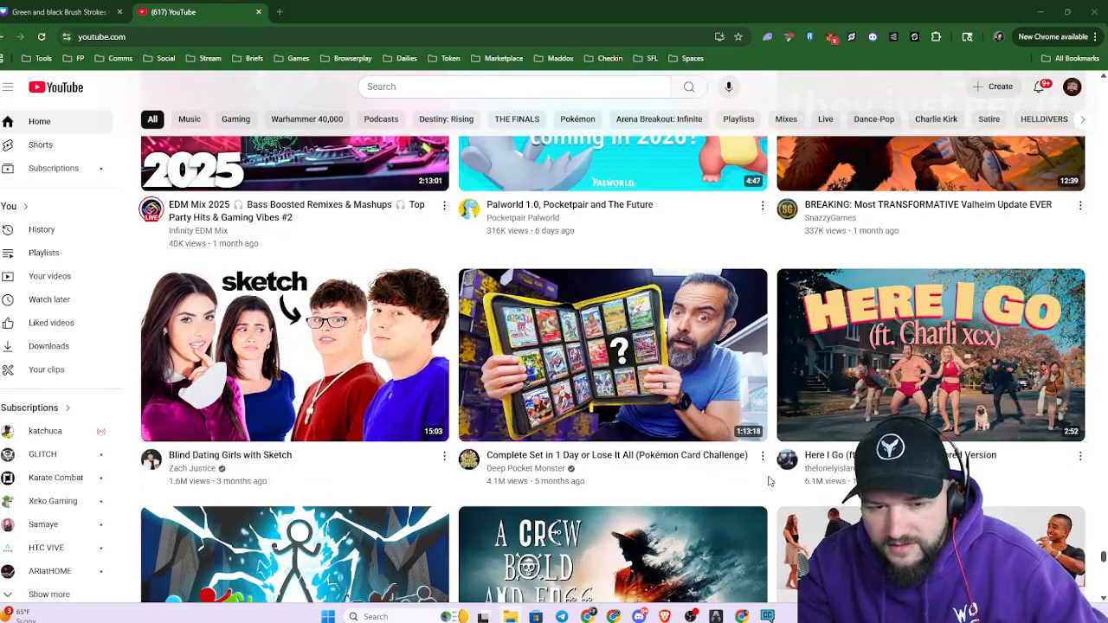
pyautogui.scroll(-4, 770, 467)
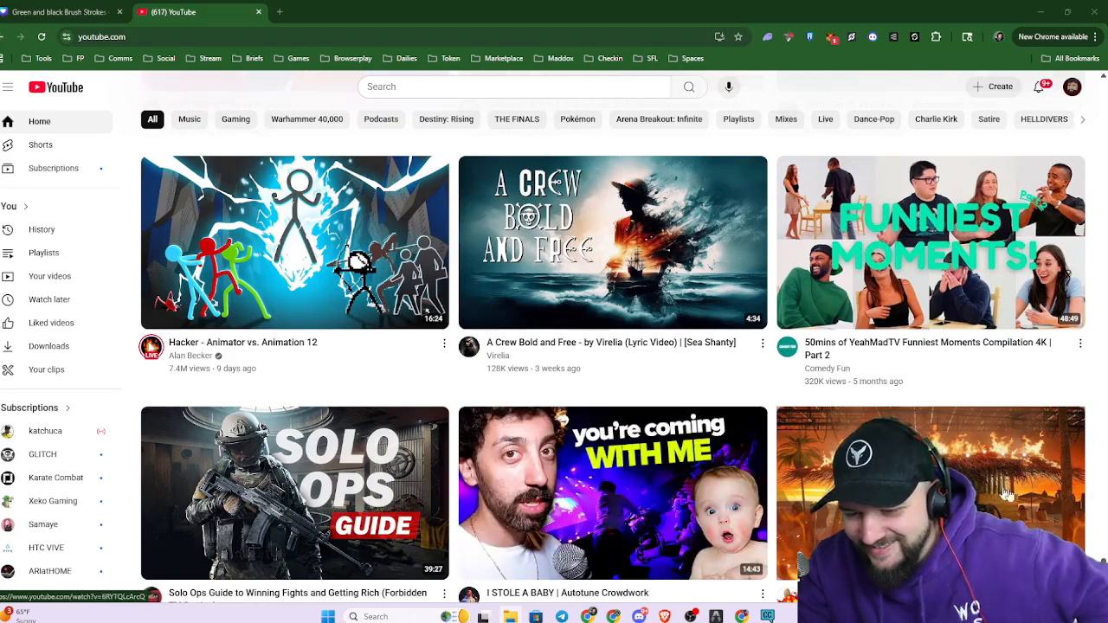